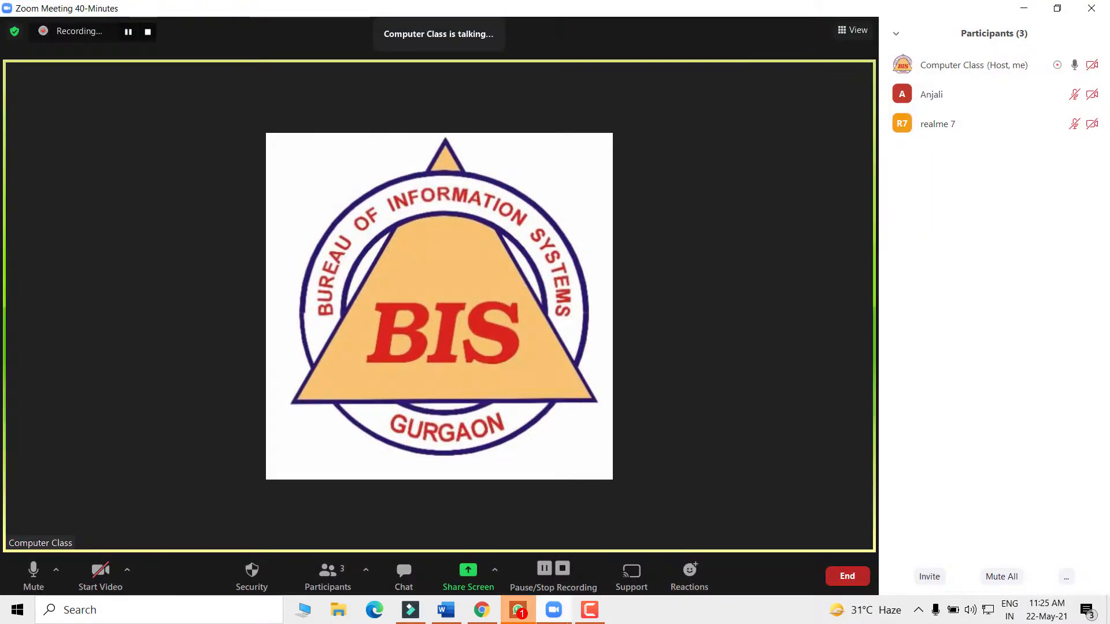
- Share the entire screen with the Zoom meeting so the blank Word document is visible
click(468, 575)
click(853, 502)
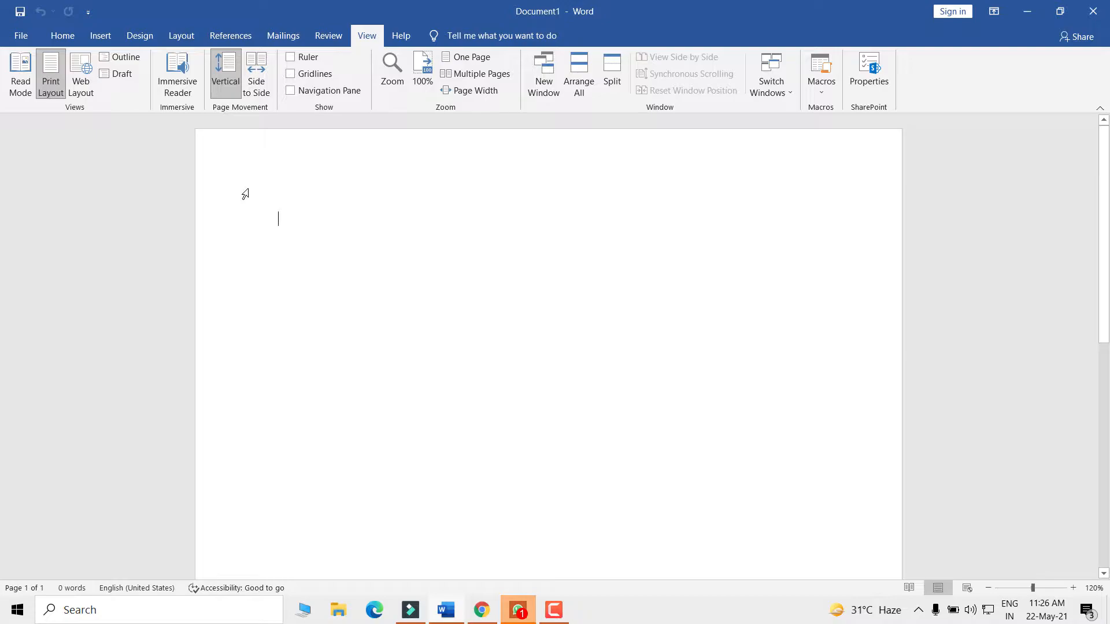
- Generate five sample paragraphs with =rand() and paste a copy after them, reaching 717 words
text(=)
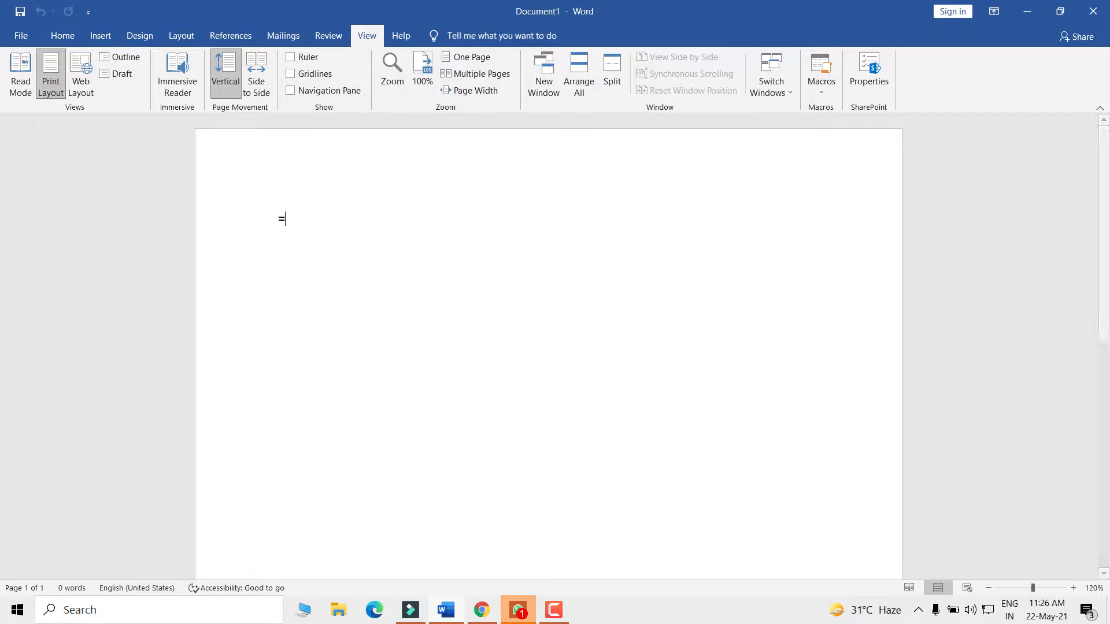
text(rand()
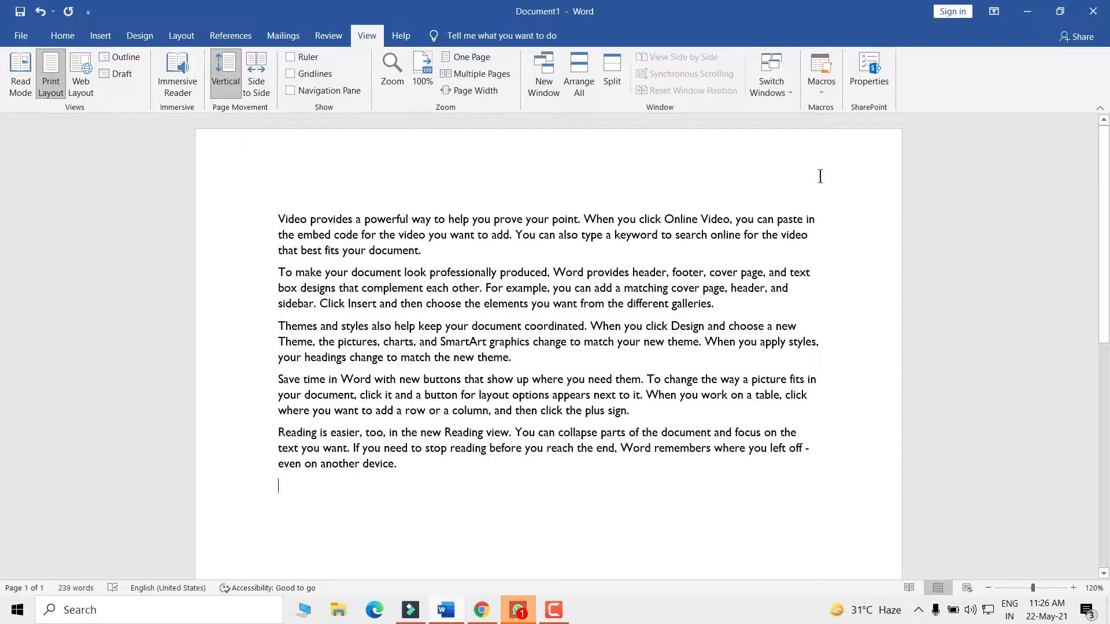
drag(264, 229, 442, 456)
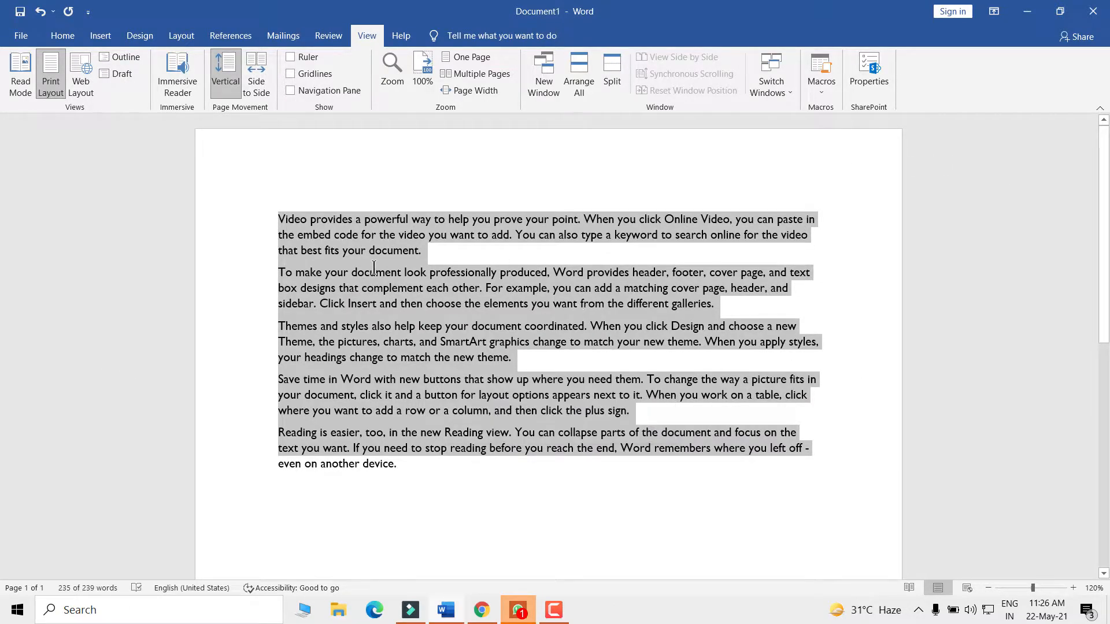
click(576, 304)
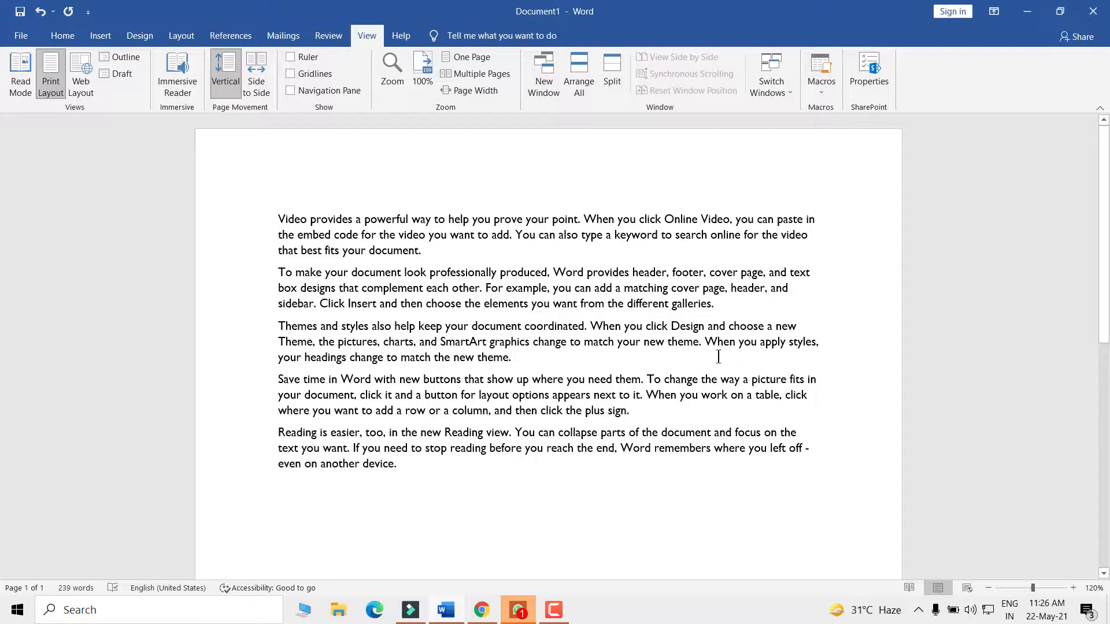
drag(398, 474, 264, 231)
key(ctrl+c)
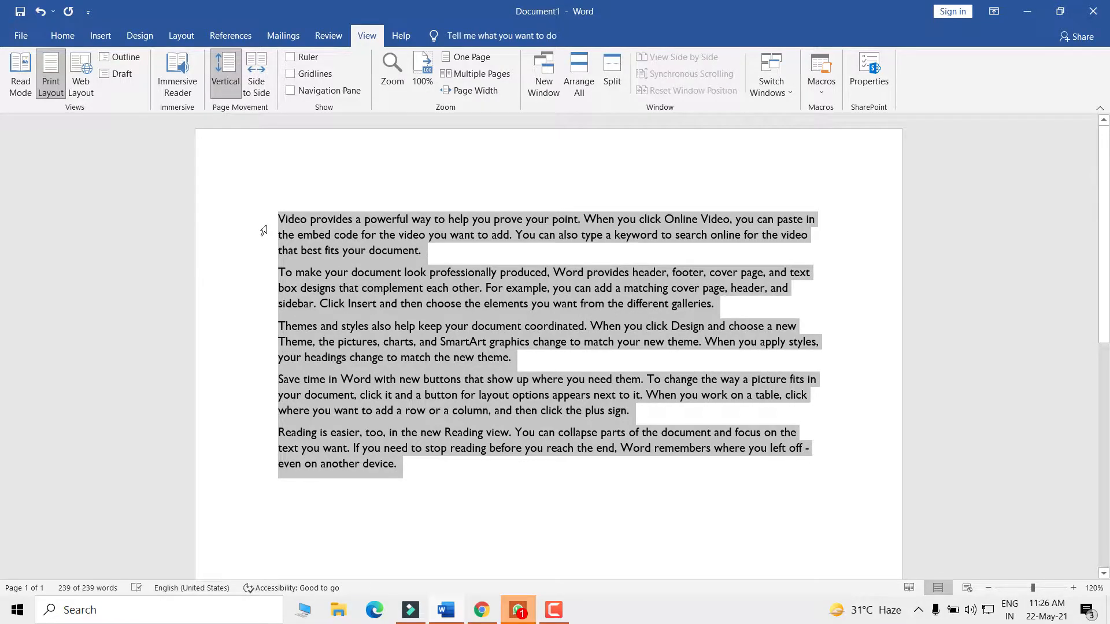
click(403, 470)
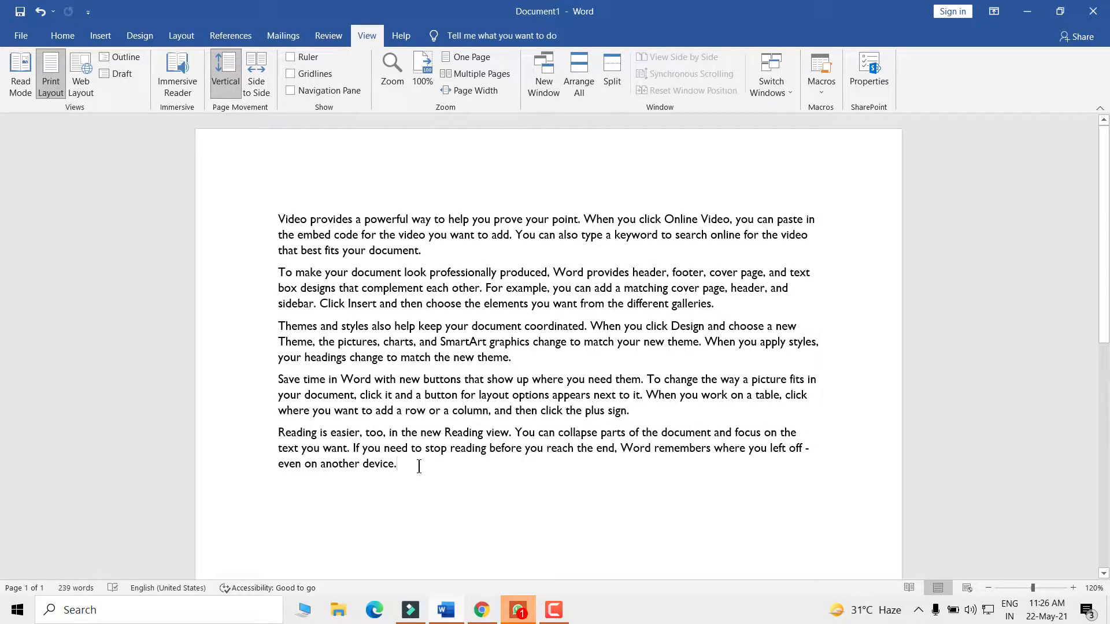
key(ctrl+v)
scroll(428, 443, up, 7)
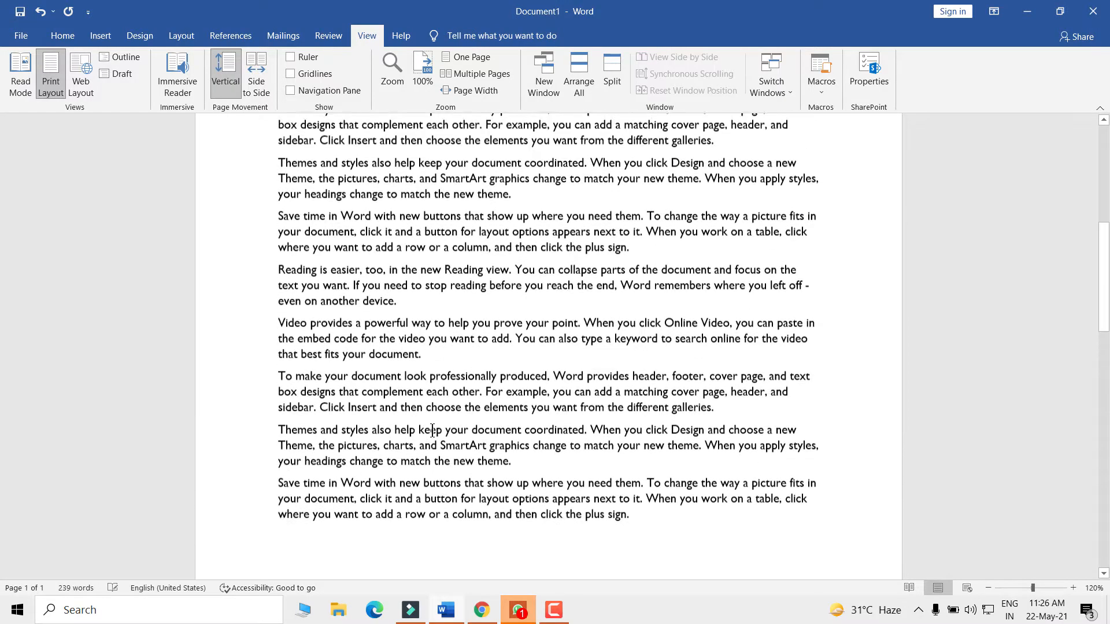
scroll(432, 430, up, 2)
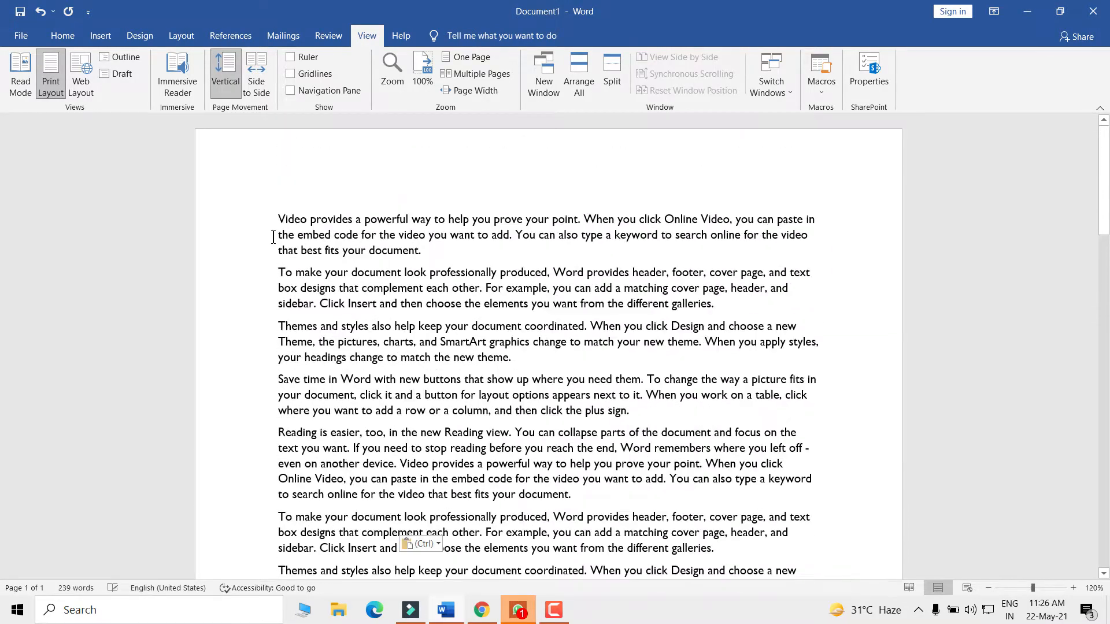
- Switch the document to Draft view and select the opening paragraphs
click(113, 75)
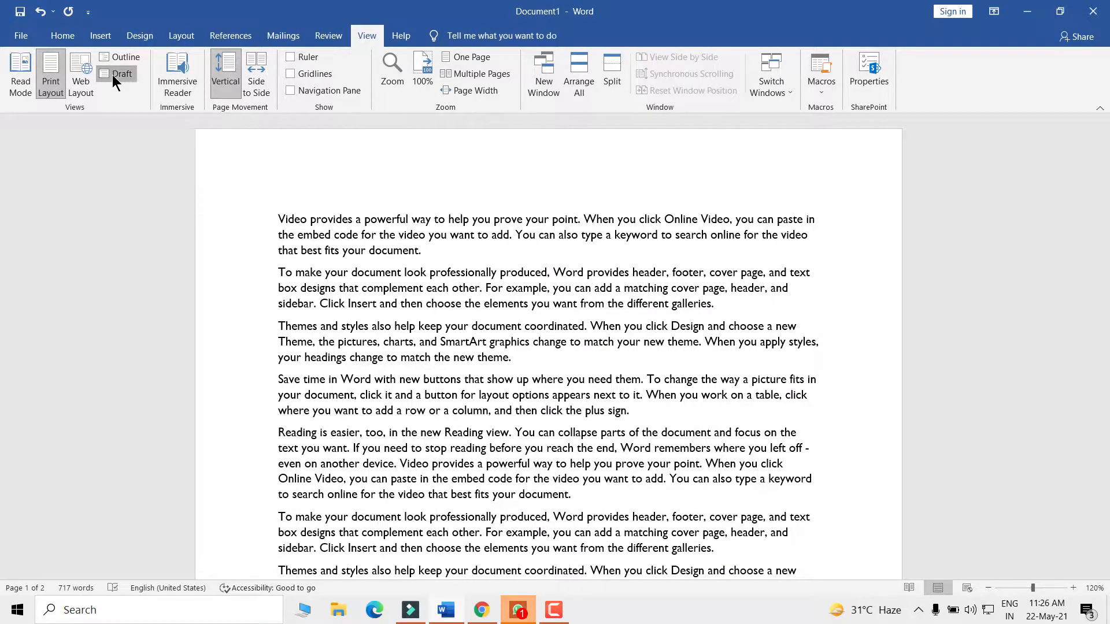
drag(19, 124, 264, 545)
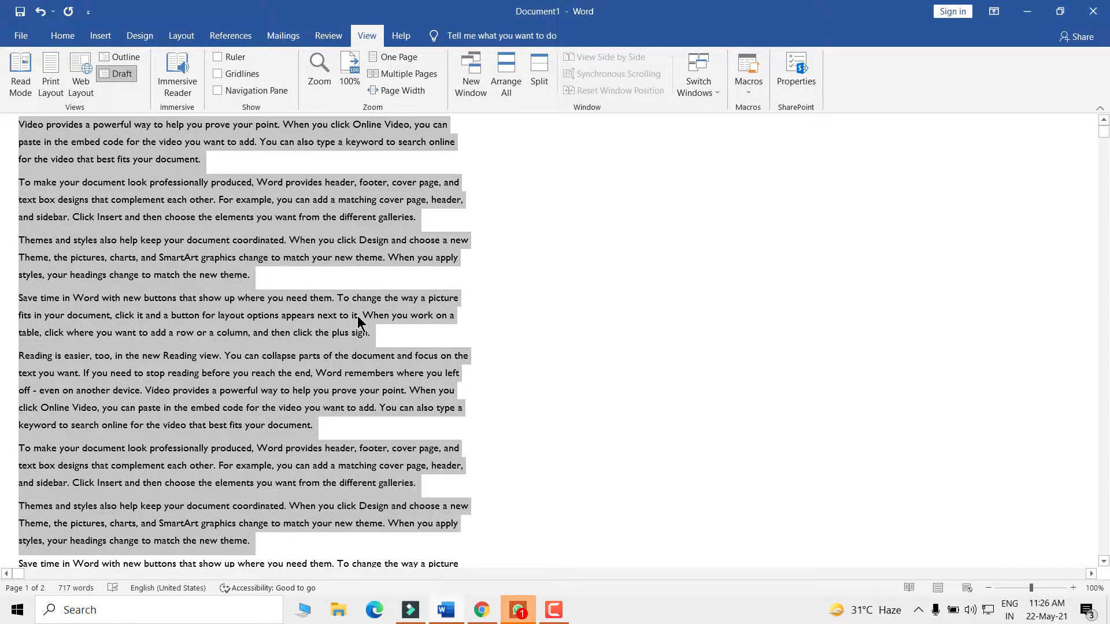
click(358, 317)
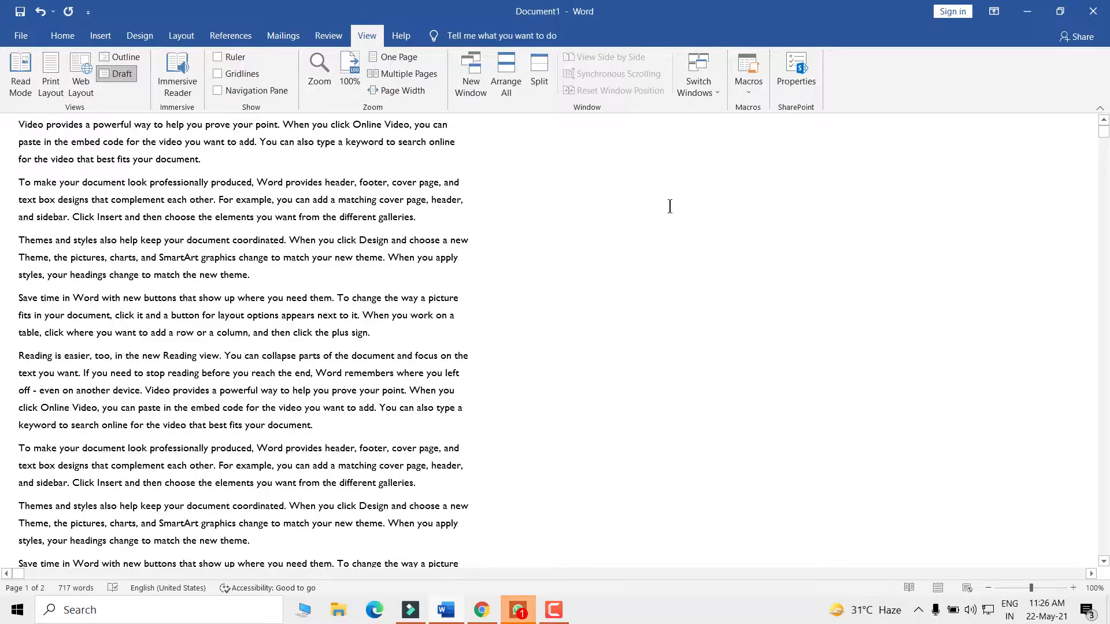
drag(16, 123, 200, 159)
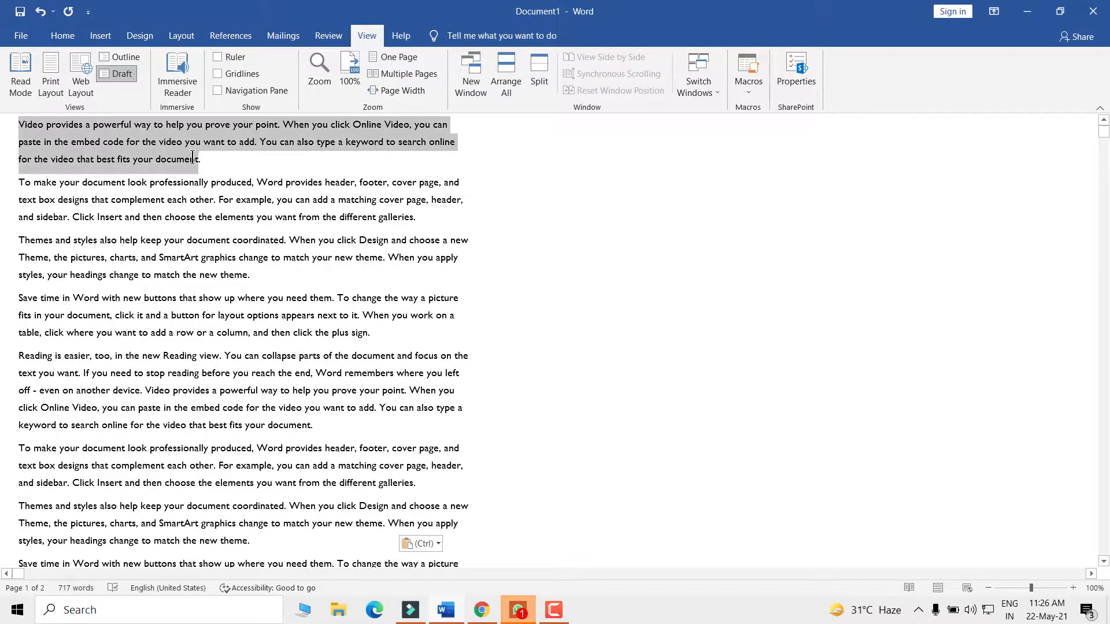
click(525, 172)
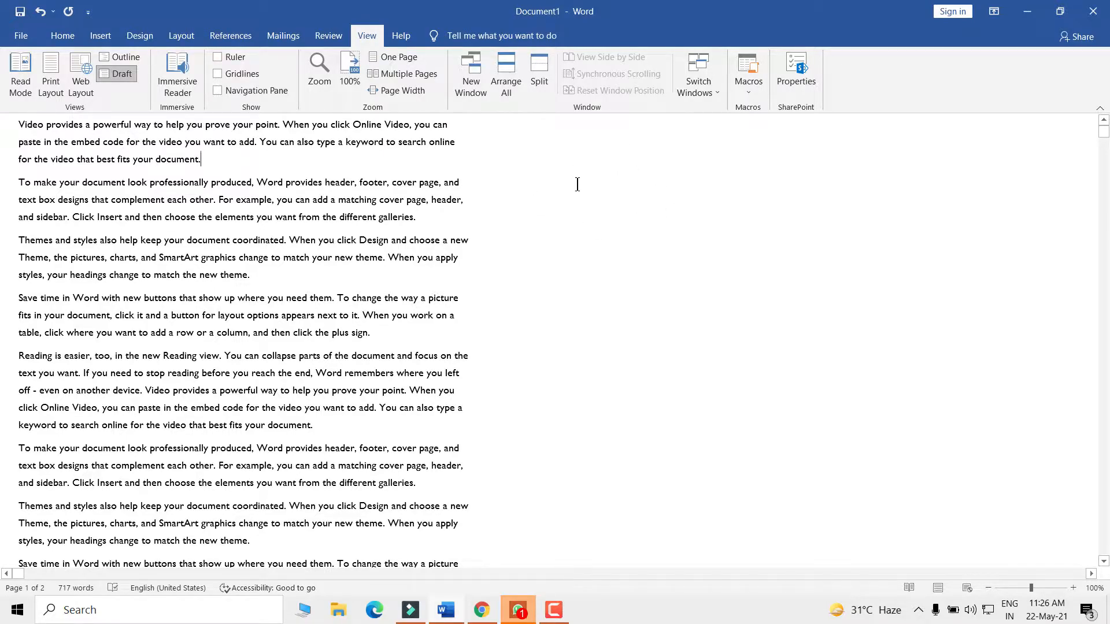
- Choose a shape from the Insert tab's Shapes gallery to draw on the page
click(95, 40)
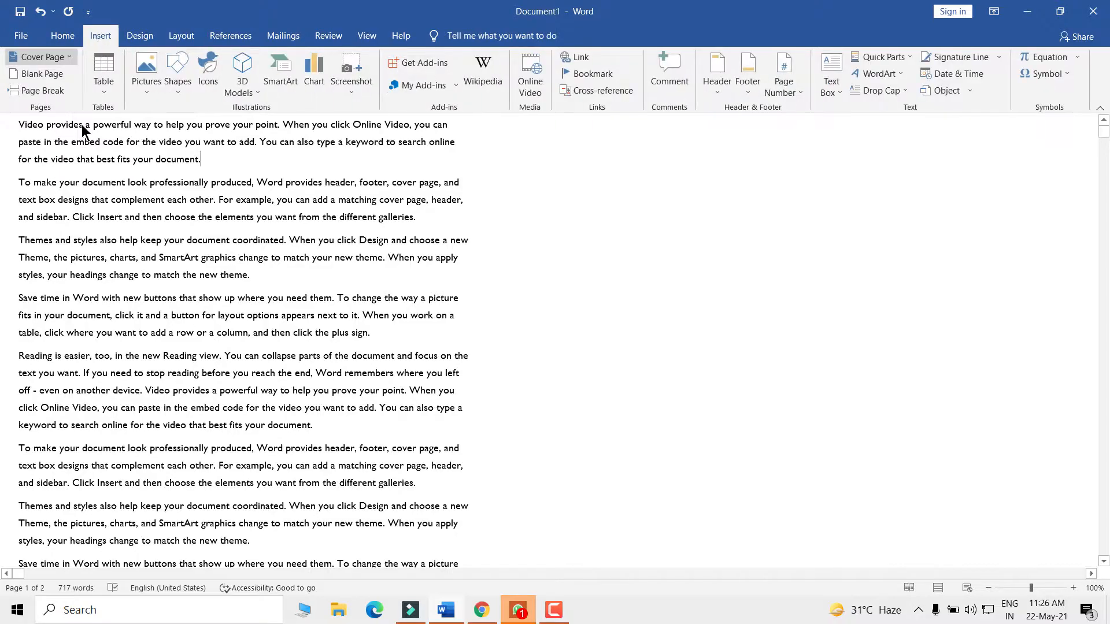
click(178, 70)
click(238, 123)
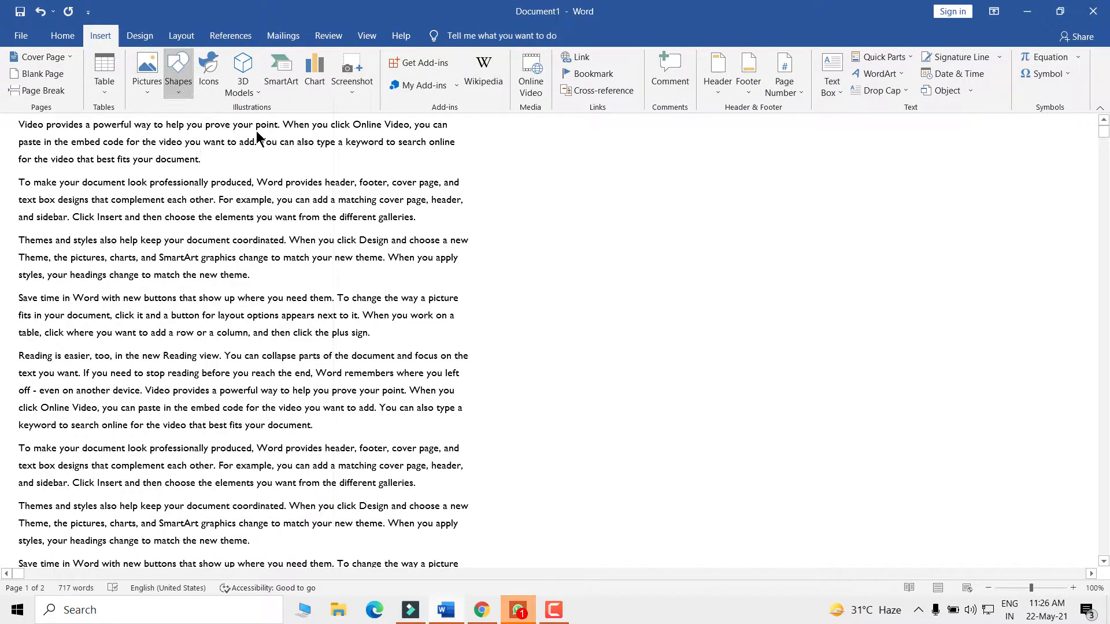
scroll(338, 292, down, 12)
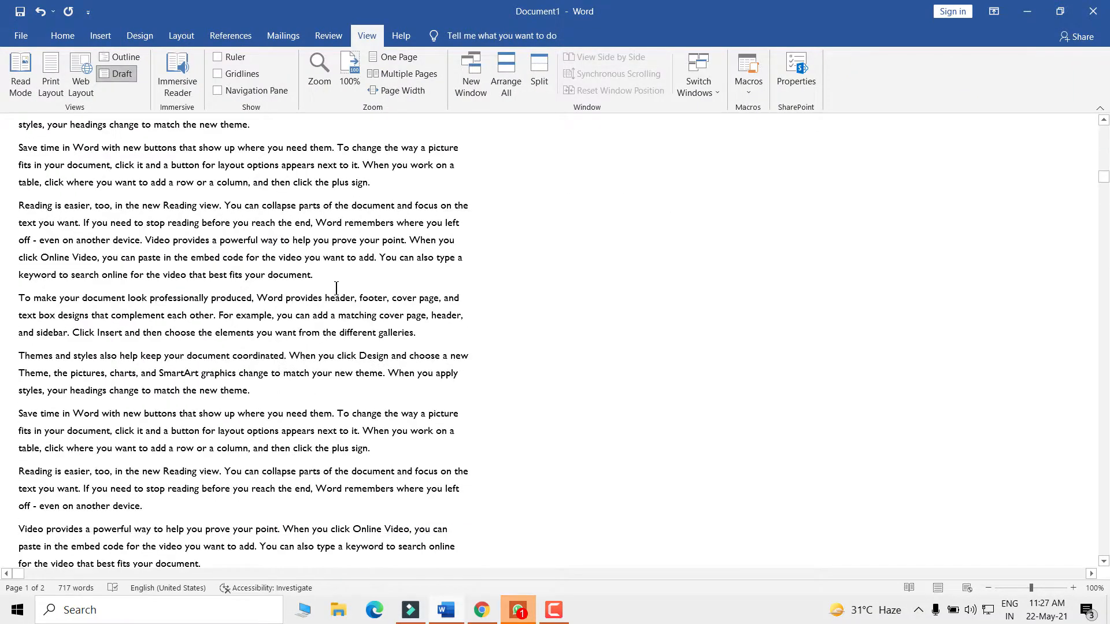
scroll(345, 301, up, 10)
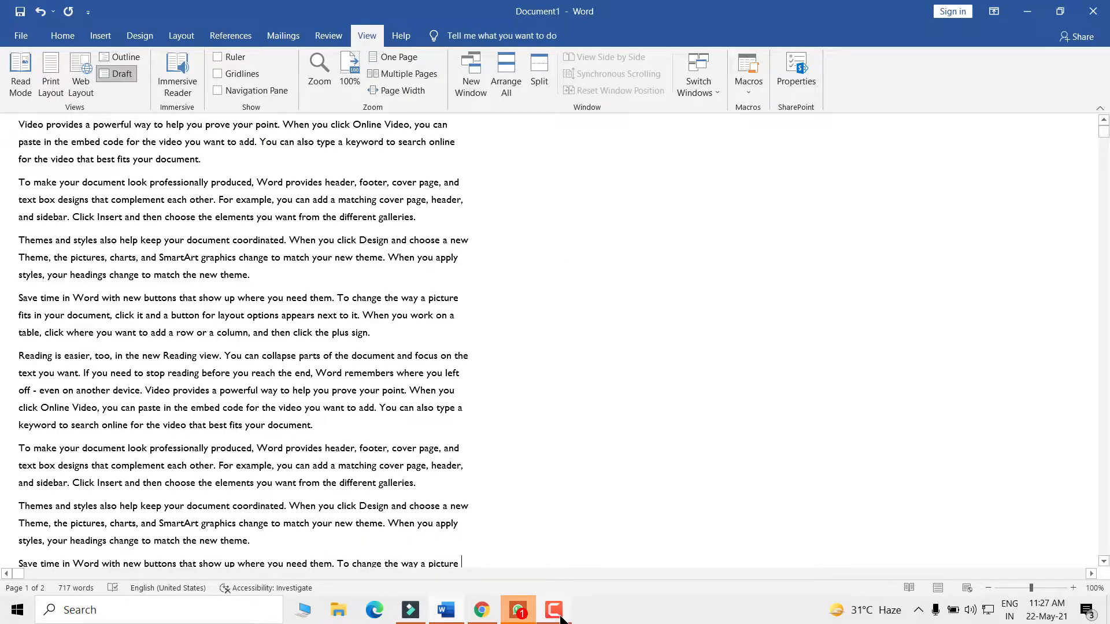
- Start Zoom annotation over the shared screen and move the annotation toolbar aside
mouse_move(576, 18)
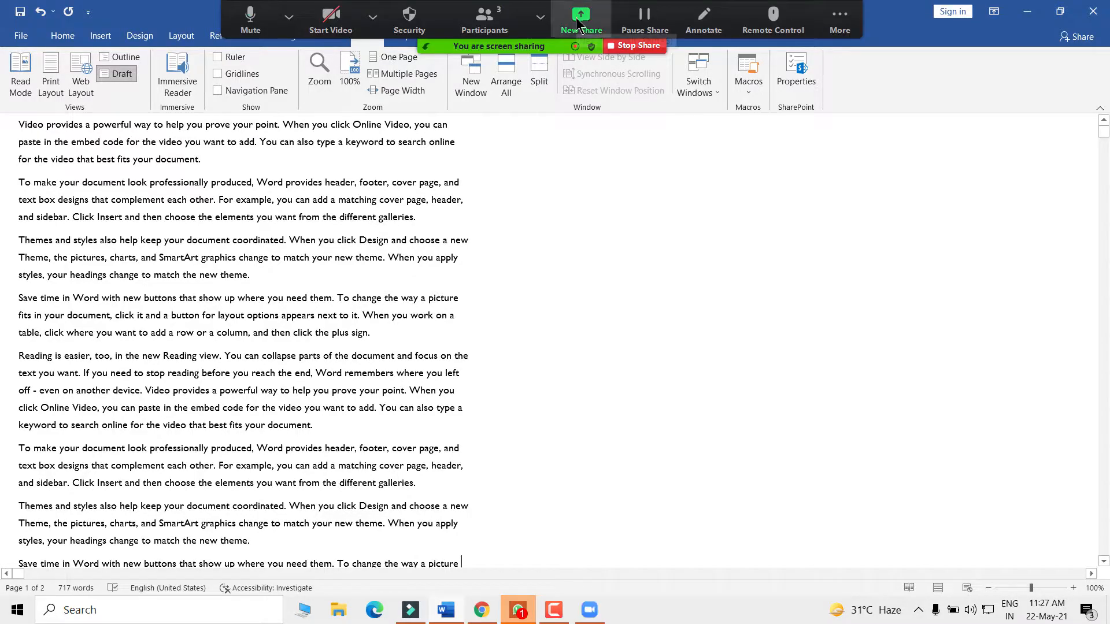
click(694, 26)
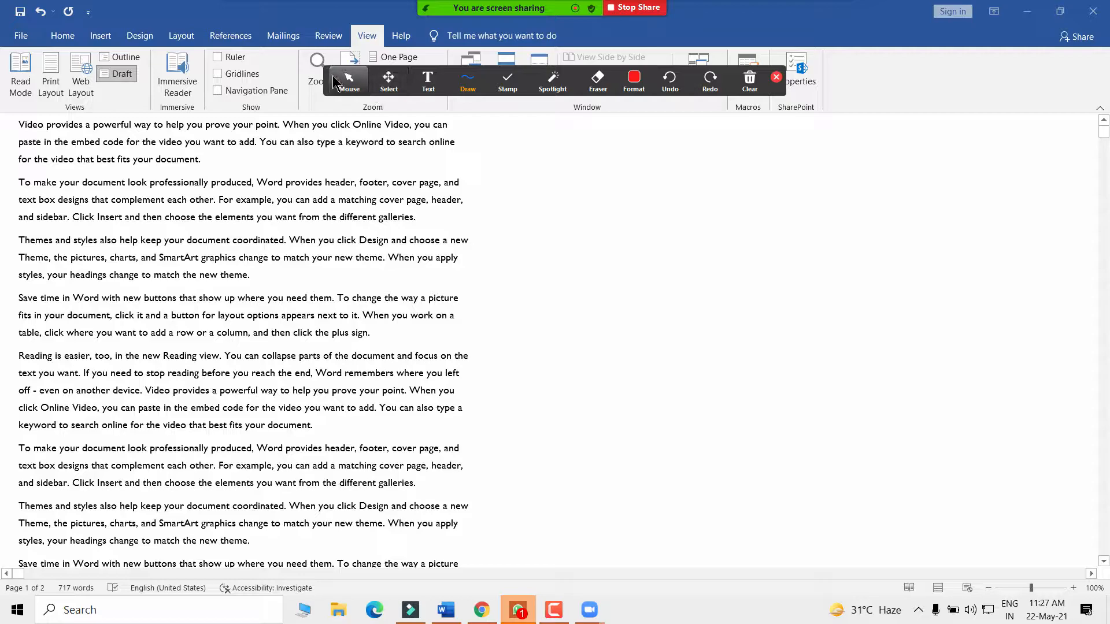
mouse_move(325, 70)
mouse_down()
mouse_move(746, 9)
mouse_move(507, 9)
mouse_up()
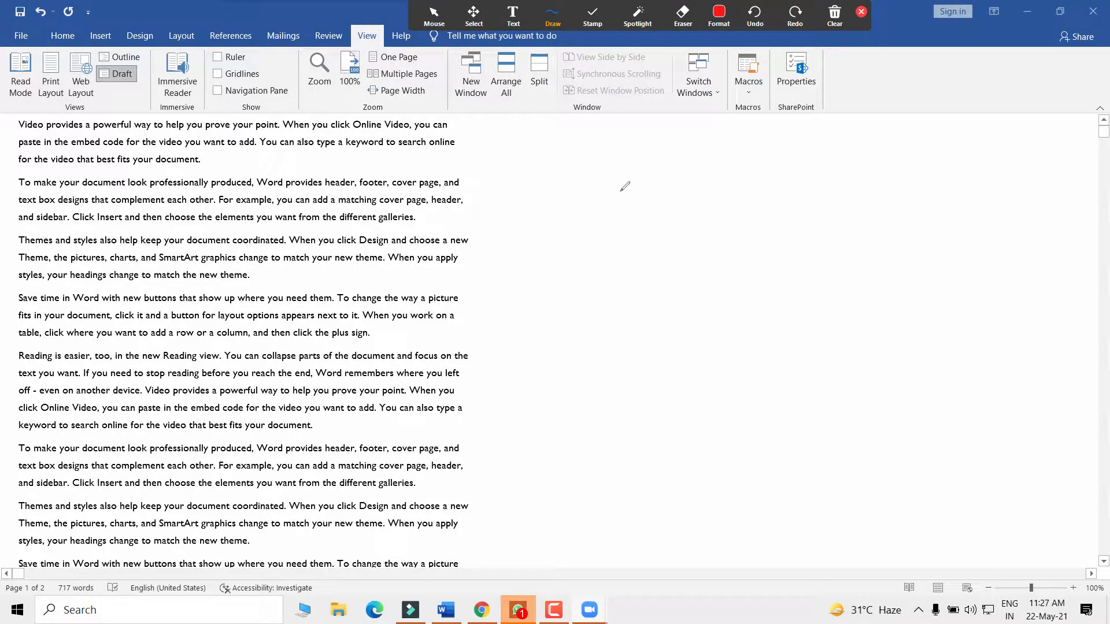
- Handwrite a red 2021, underline the first line, add two check marks, then clear all drawings
mouse_move(601, 191)
mouse_down()
mouse_move(605, 178)
mouse_move(609, 220)
mouse_move(630, 218)
mouse_up()
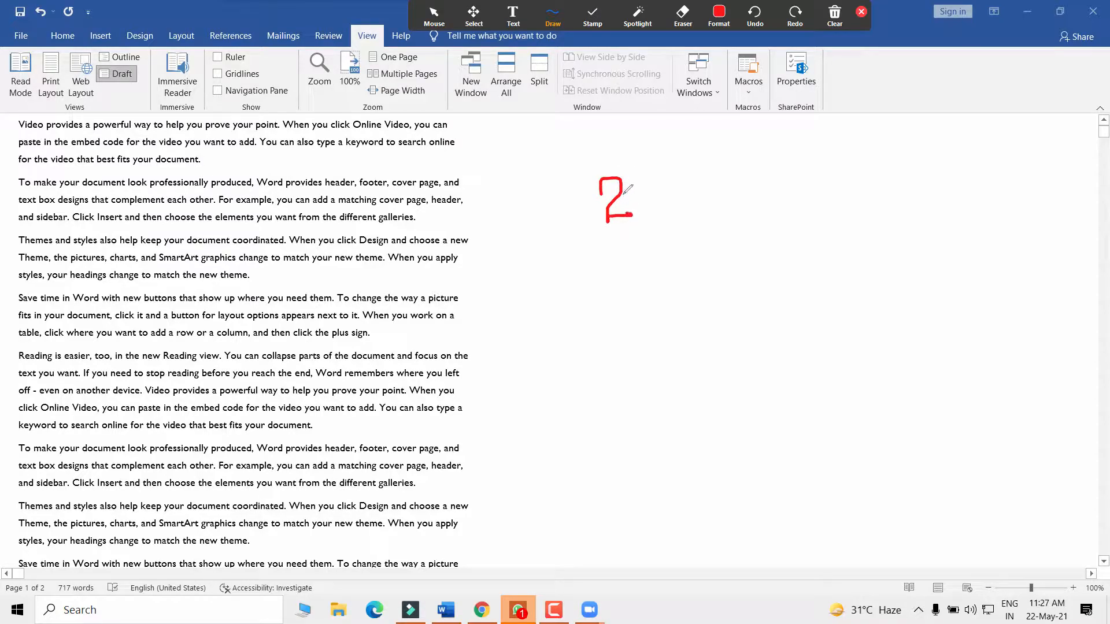
mouse_move(640, 180)
mouse_down()
mouse_move(635, 188)
mouse_move(676, 177)
mouse_move(667, 198)
mouse_move(686, 196)
mouse_up()
drag(693, 155, 694, 193)
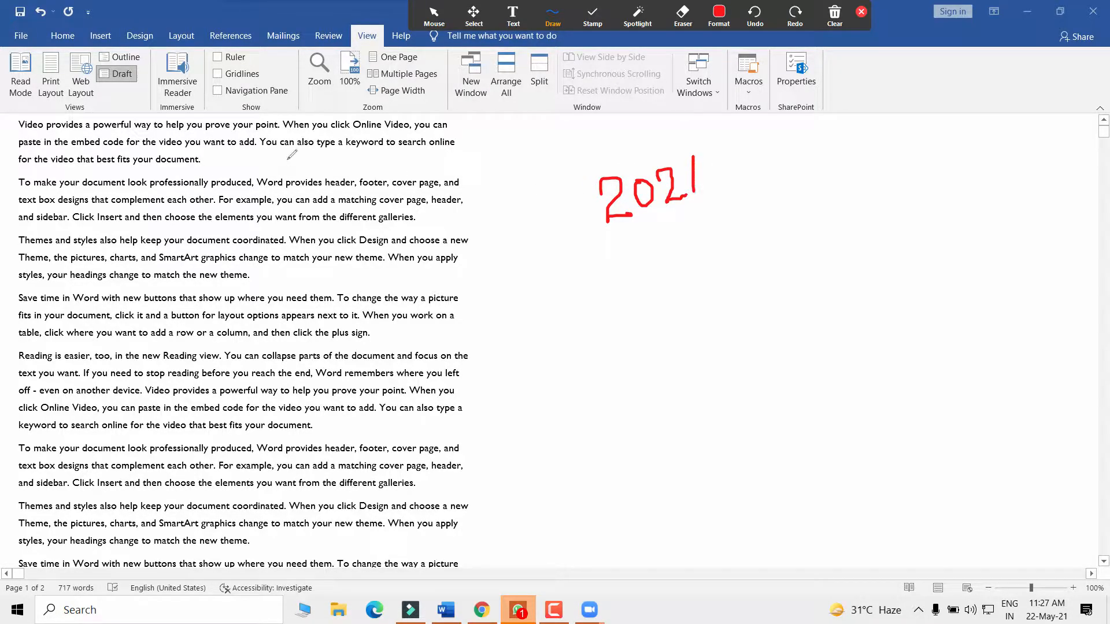
drag(14, 132, 444, 131)
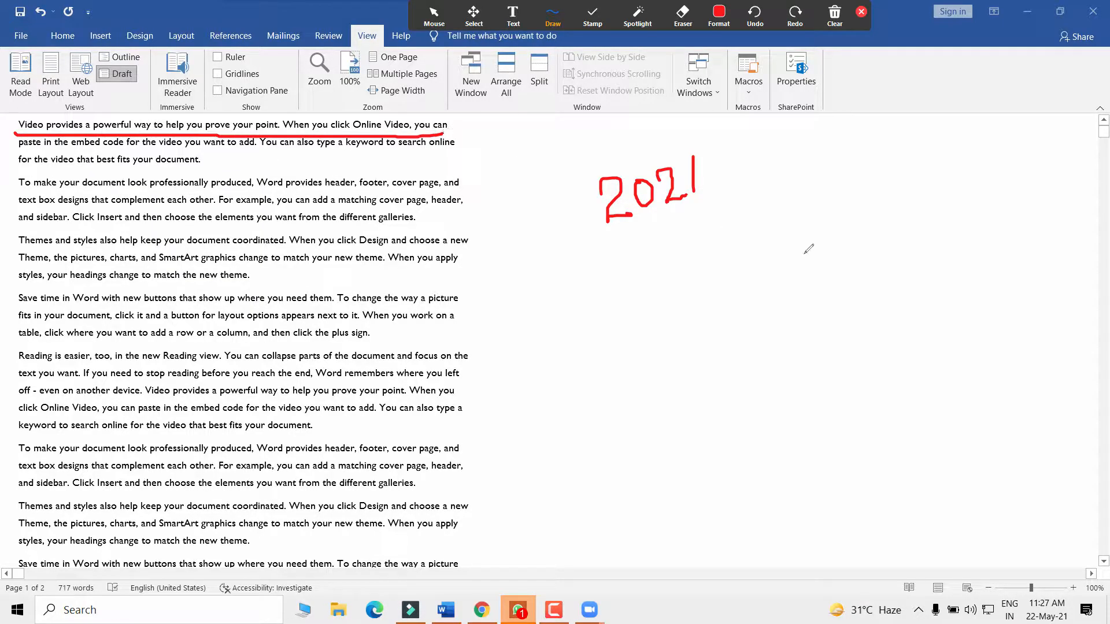
mouse_move(695, 269)
mouse_down()
mouse_move(730, 239)
mouse_move(837, 217)
mouse_up()
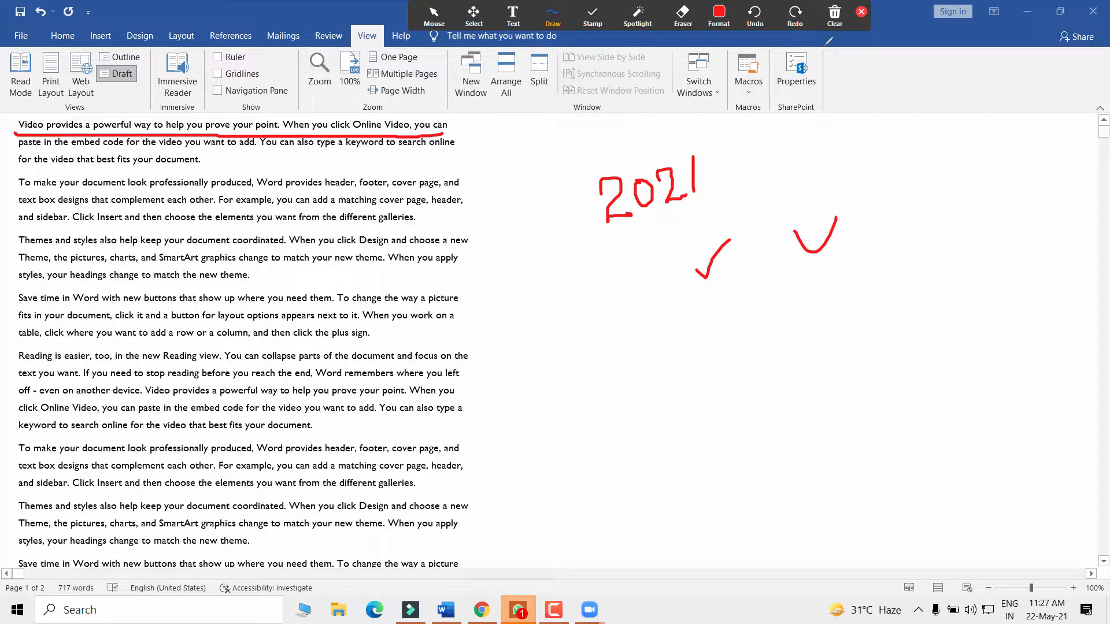
click(835, 15)
click(844, 51)
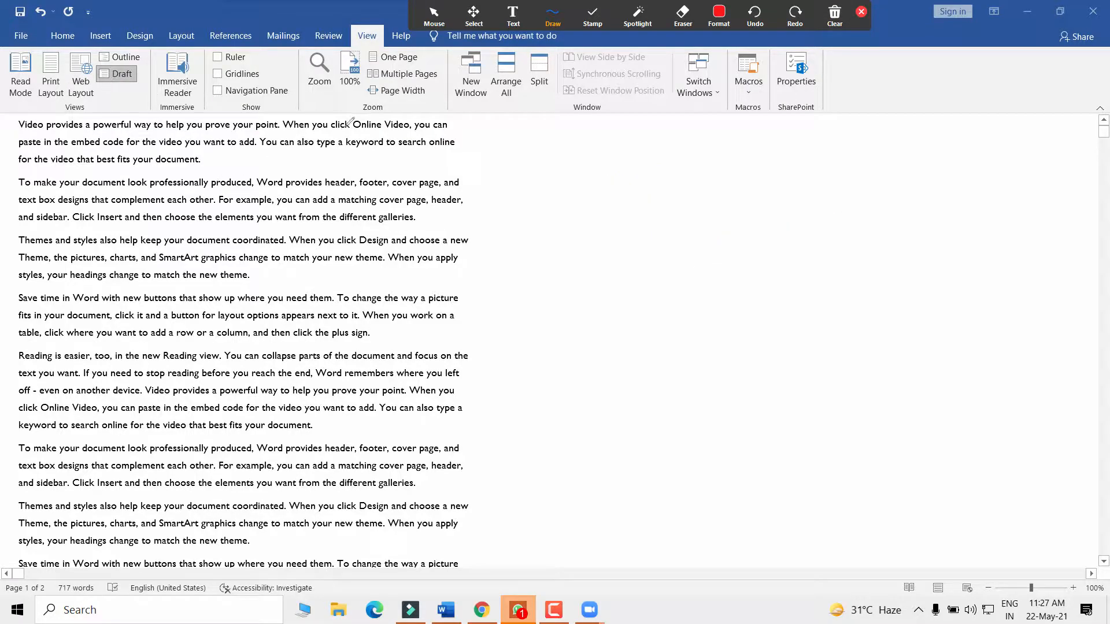
- Close the Zoom annotation toolbar, leaving the Draft view document shared
click(861, 12)
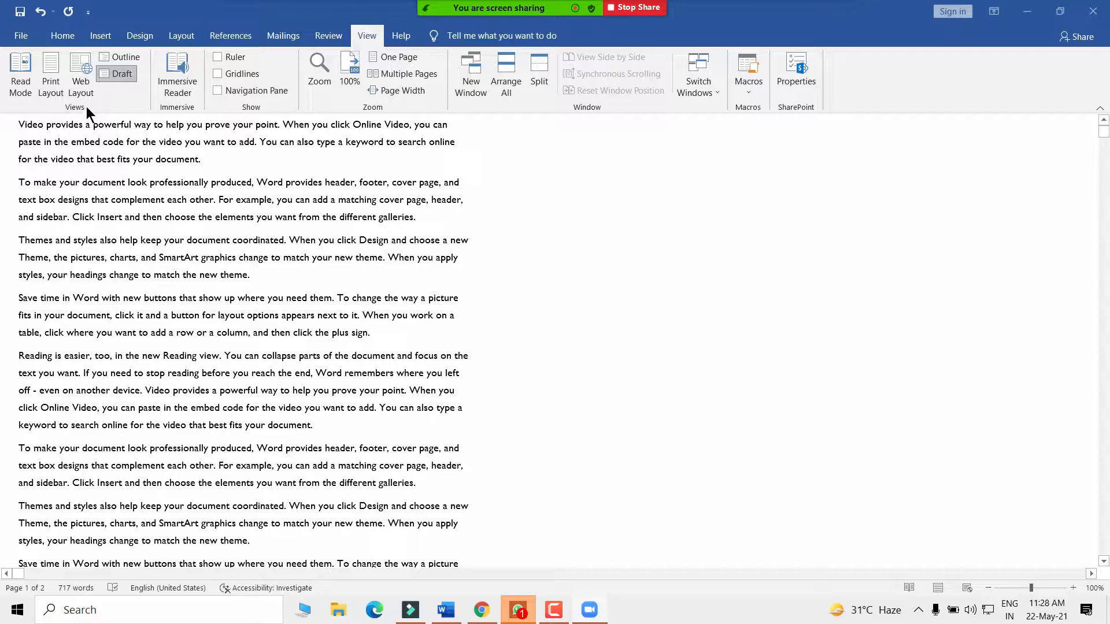
- Switch to Print Layout view and delete the orange circle shape from page 1
click(50, 80)
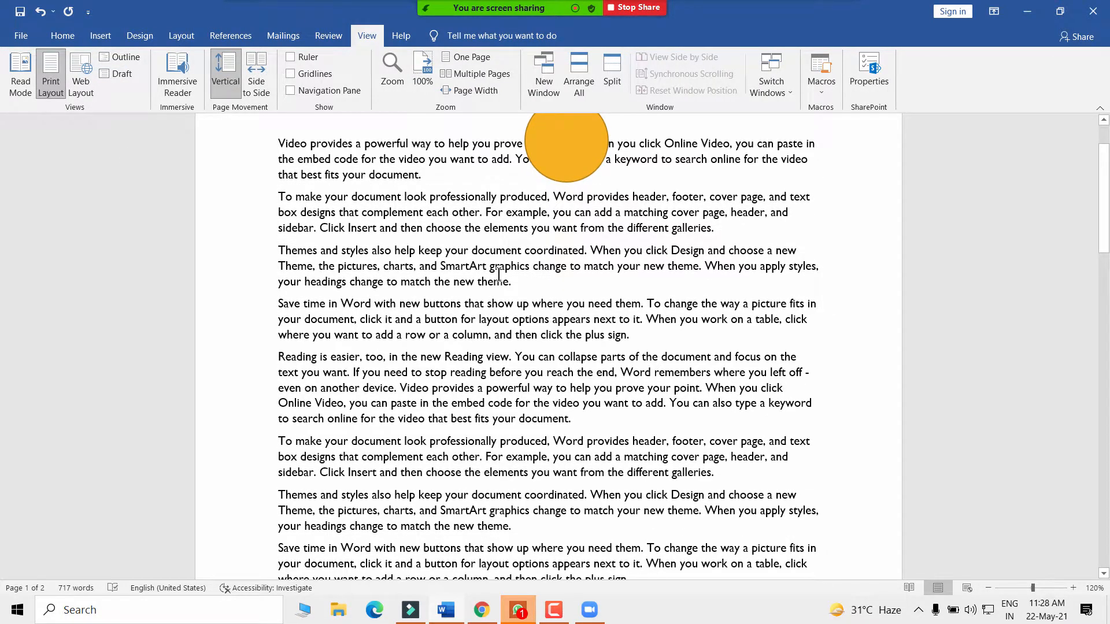
scroll(434, 254, up, 2)
drag(577, 208, 802, 274)
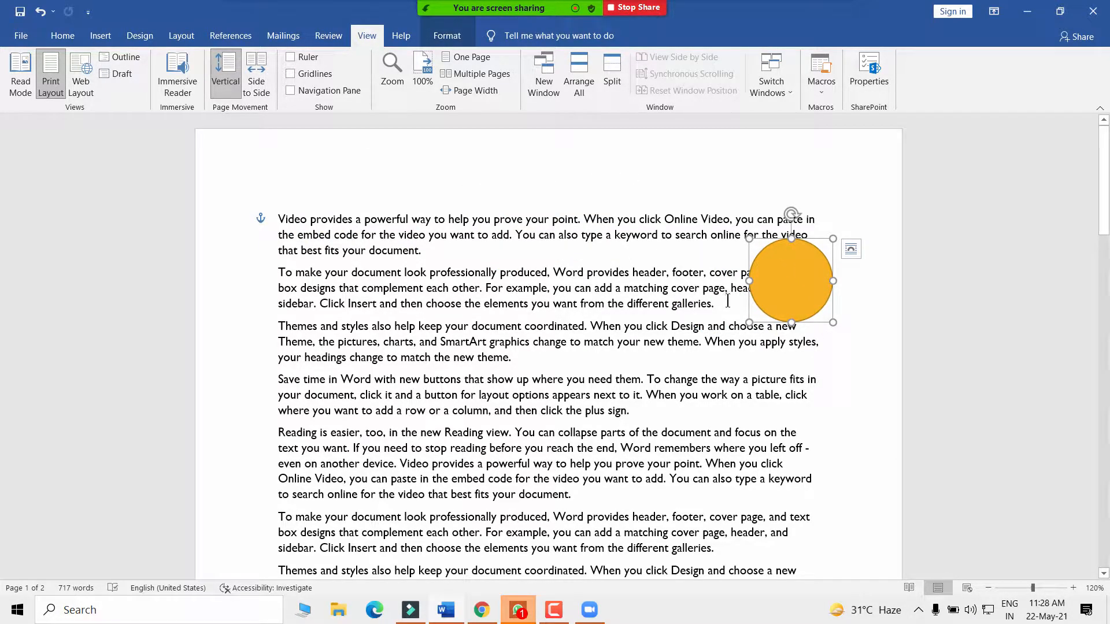
key(Delete)
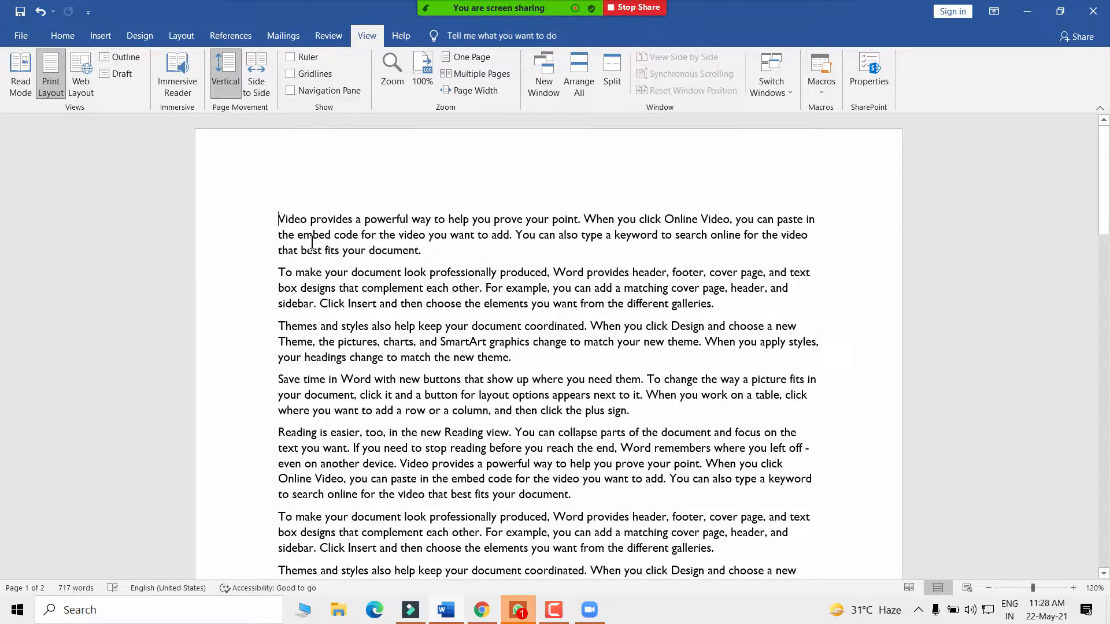
scroll(311, 242, down, 10)
scroll(323, 243, up, 10)
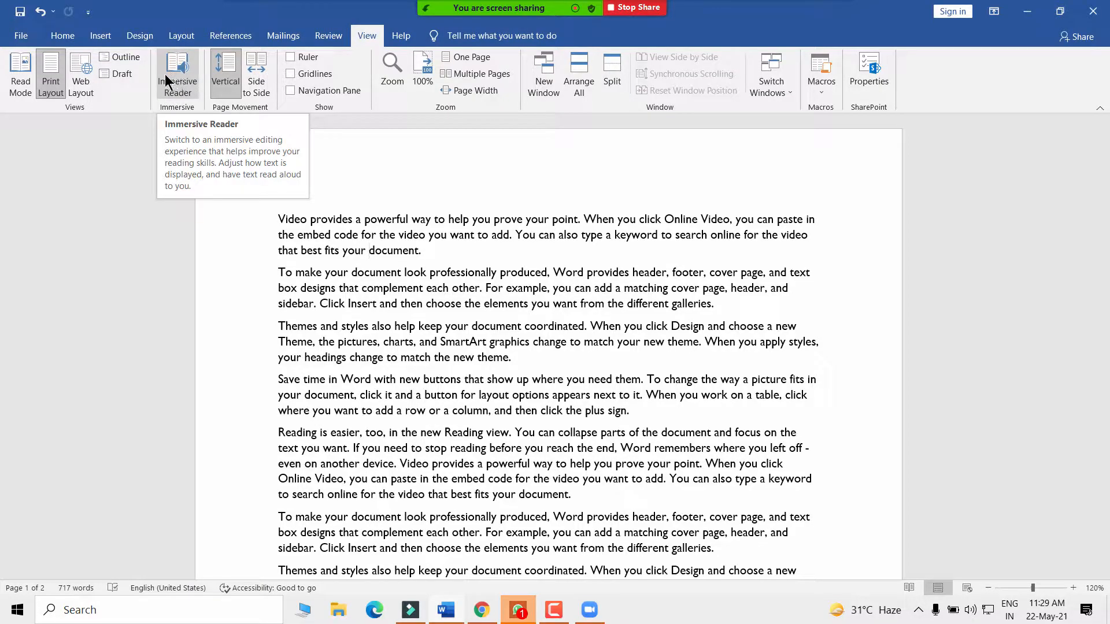
- Select the first paragraph and open the document in Immersive Reader
drag(278, 220, 423, 252)
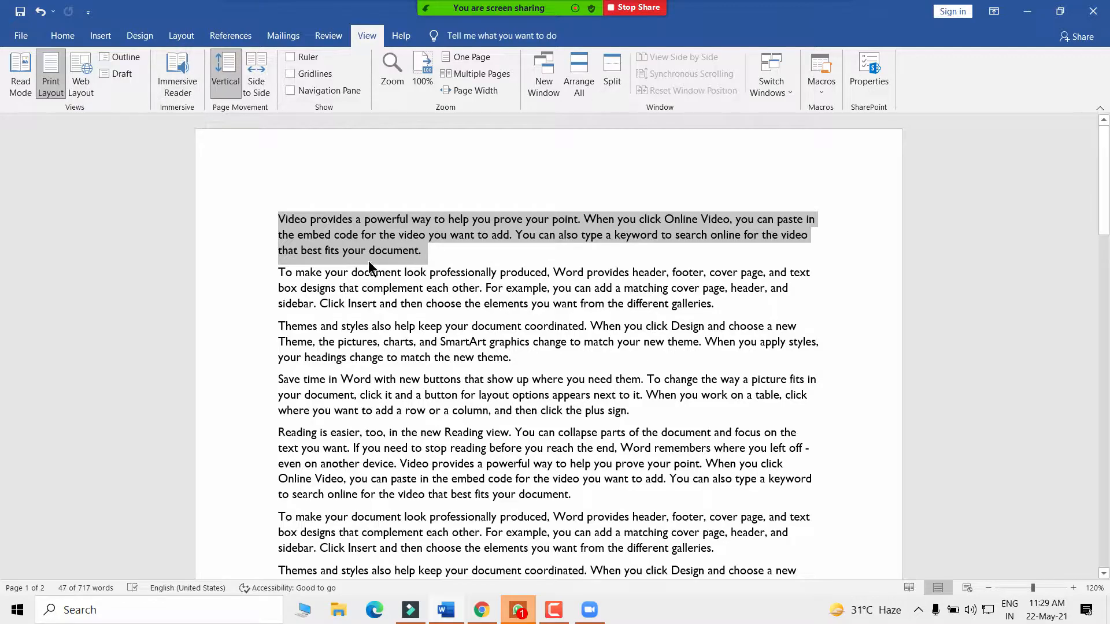
click(423, 254)
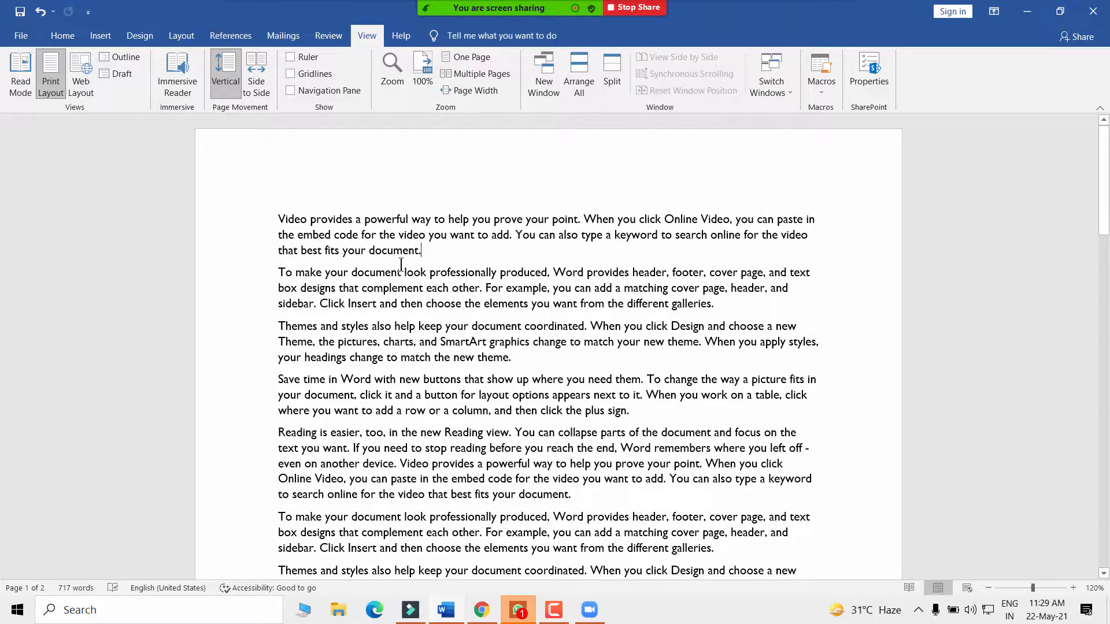
drag(272, 219, 424, 254)
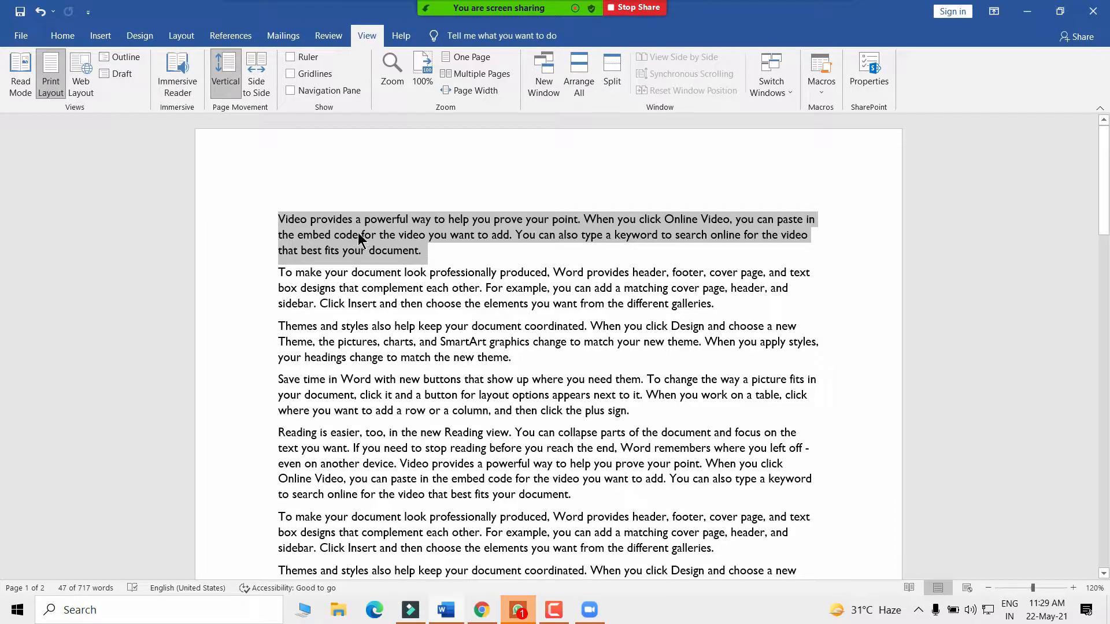
click(179, 76)
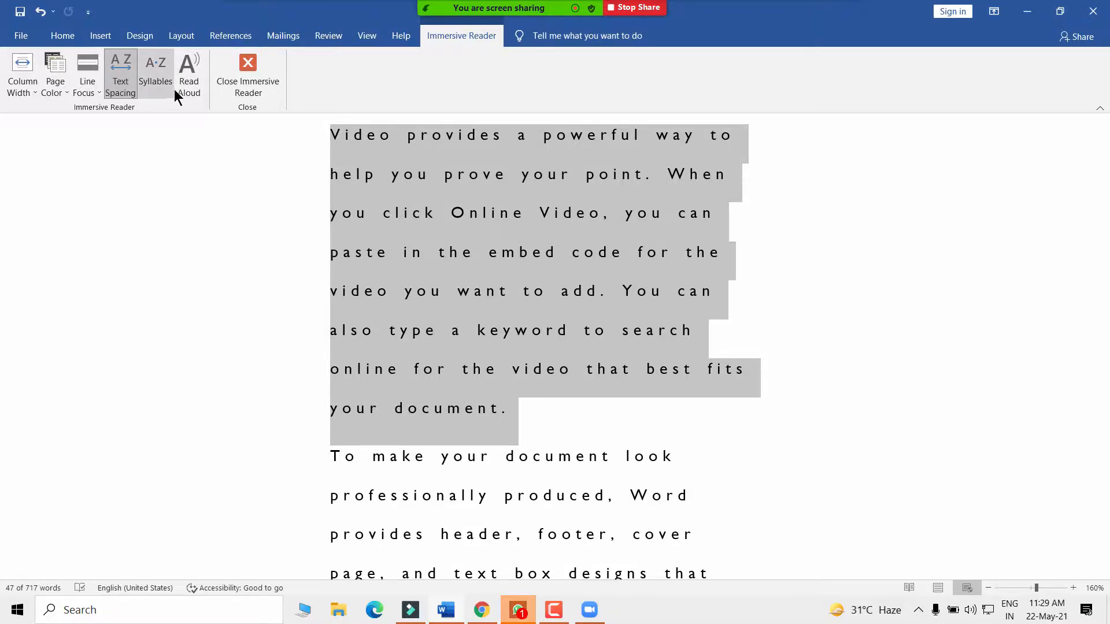
- Look over the Page Color and Line Focus choices, then have the paragraph read aloud
click(53, 86)
click(90, 91)
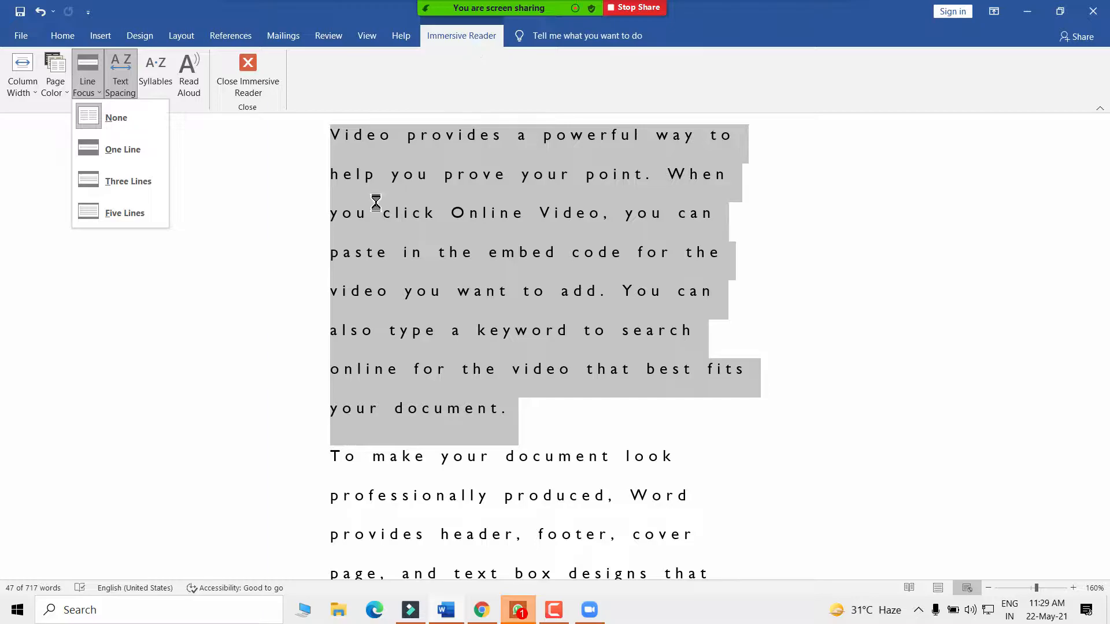
click(238, 233)
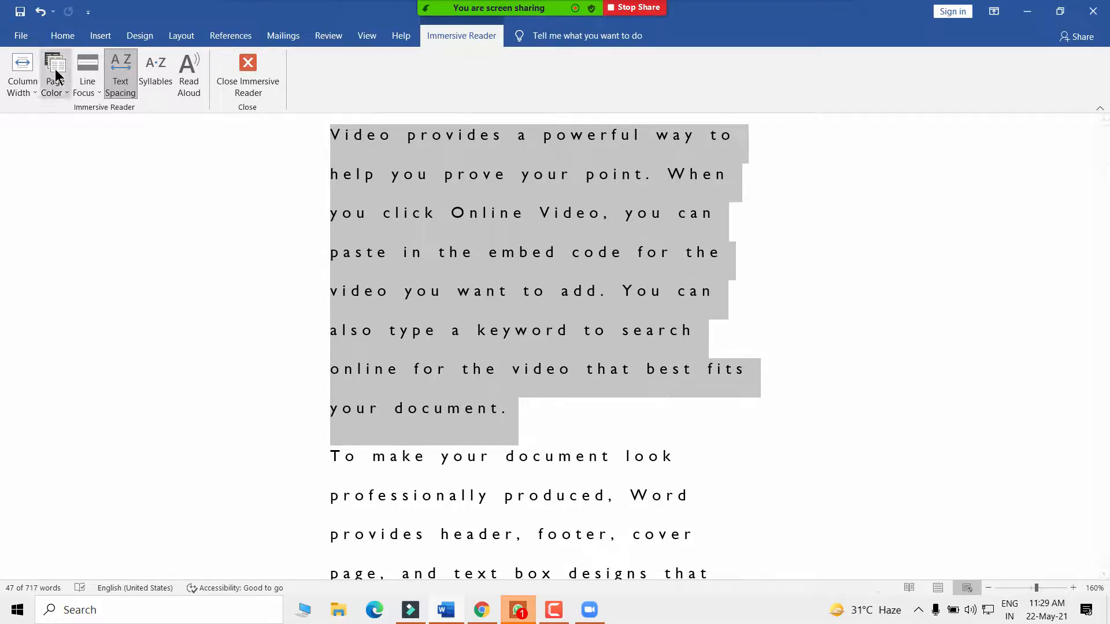
click(365, 36)
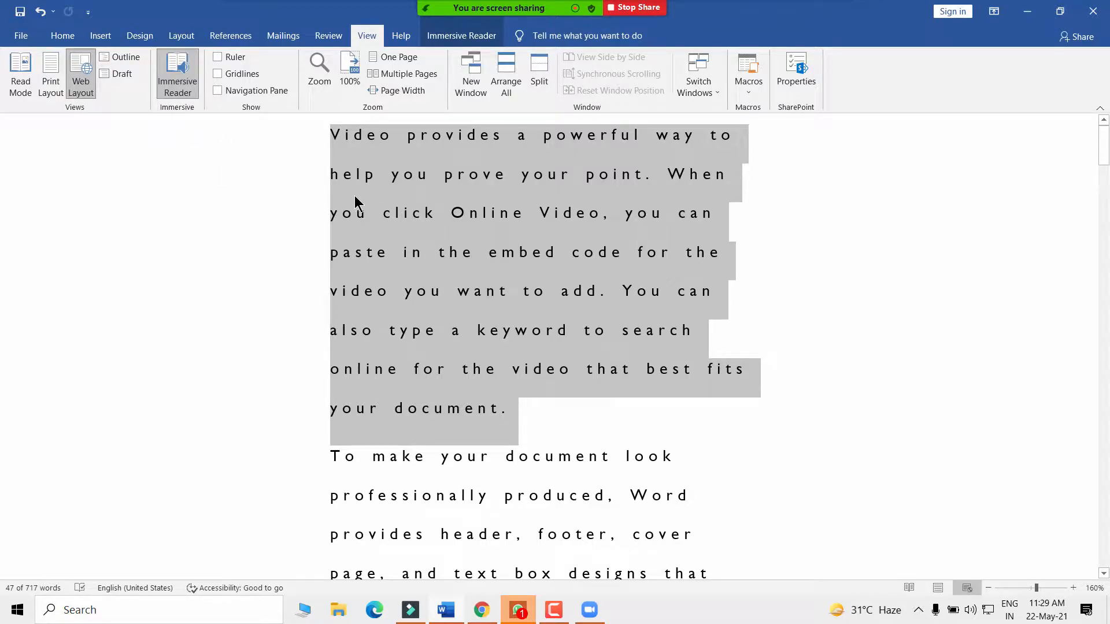
click(458, 36)
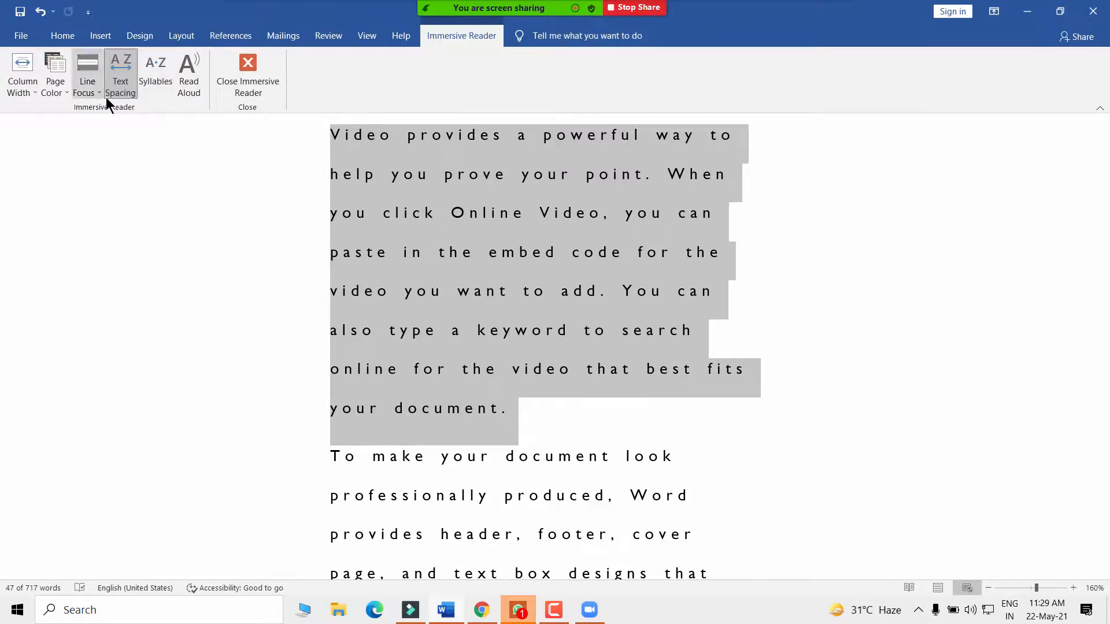
click(188, 85)
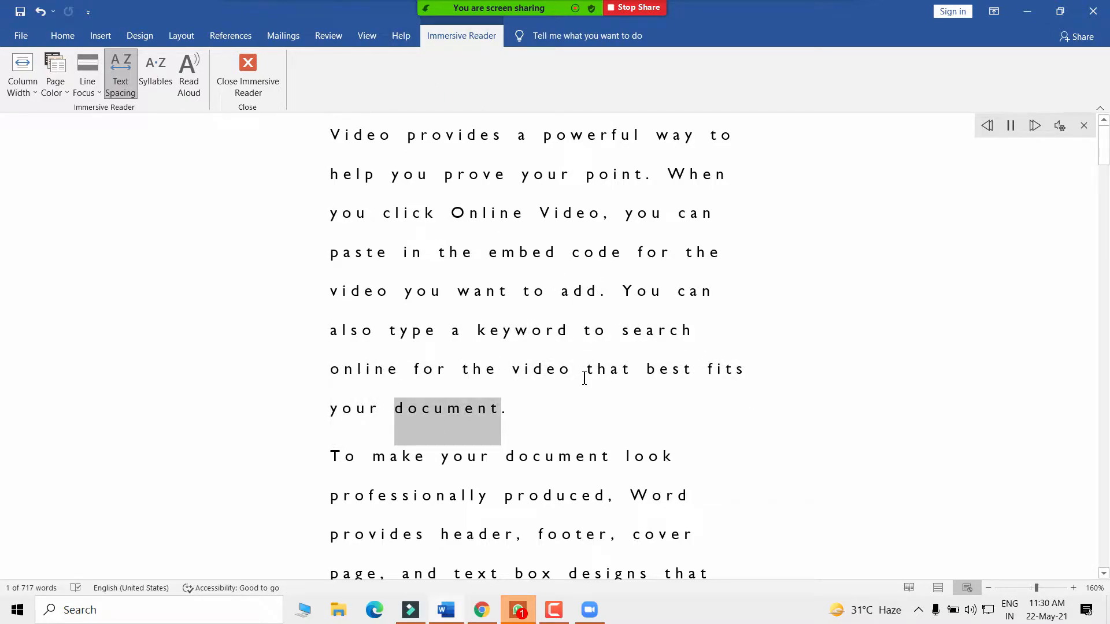
- Leave Immersive Reader, select the first paragraph and reopen Immersive Reader
click(236, 68)
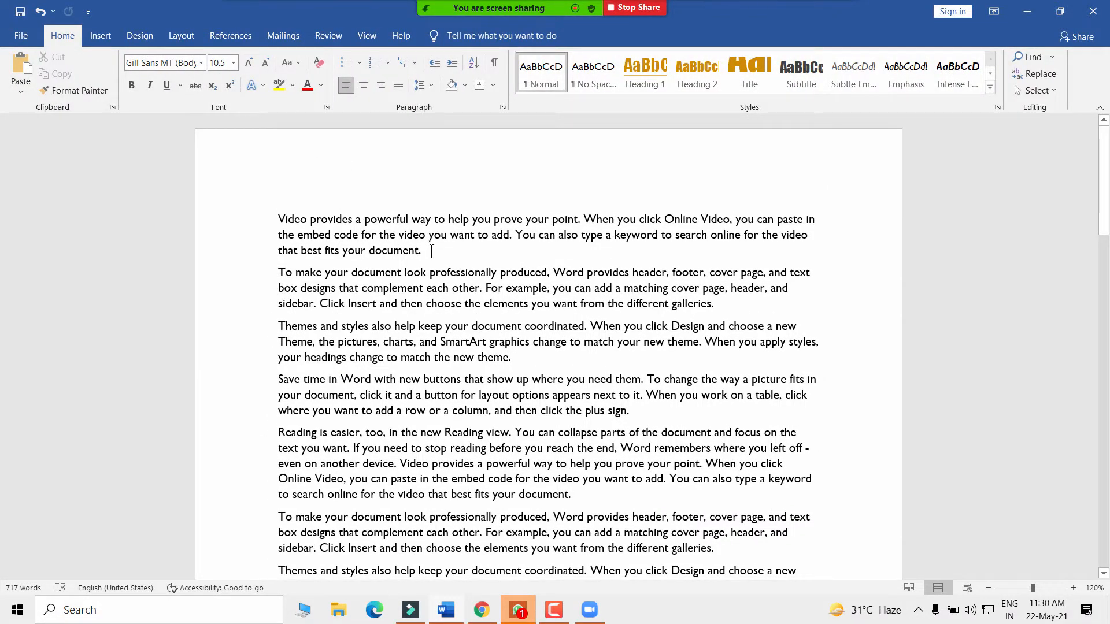
triple_click(278, 219)
click(366, 36)
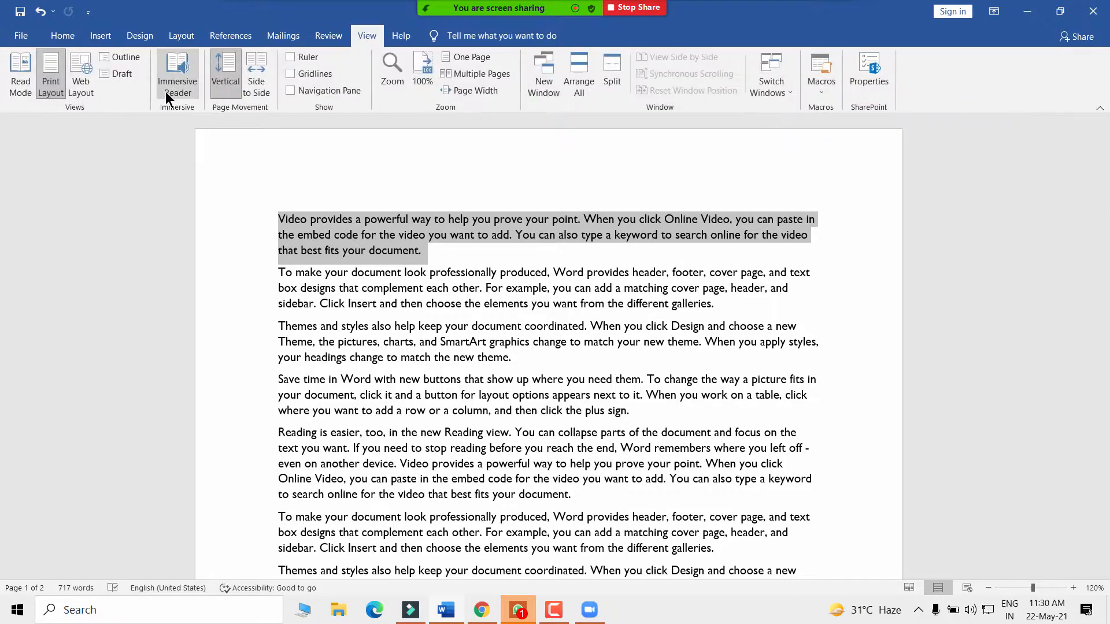
click(189, 72)
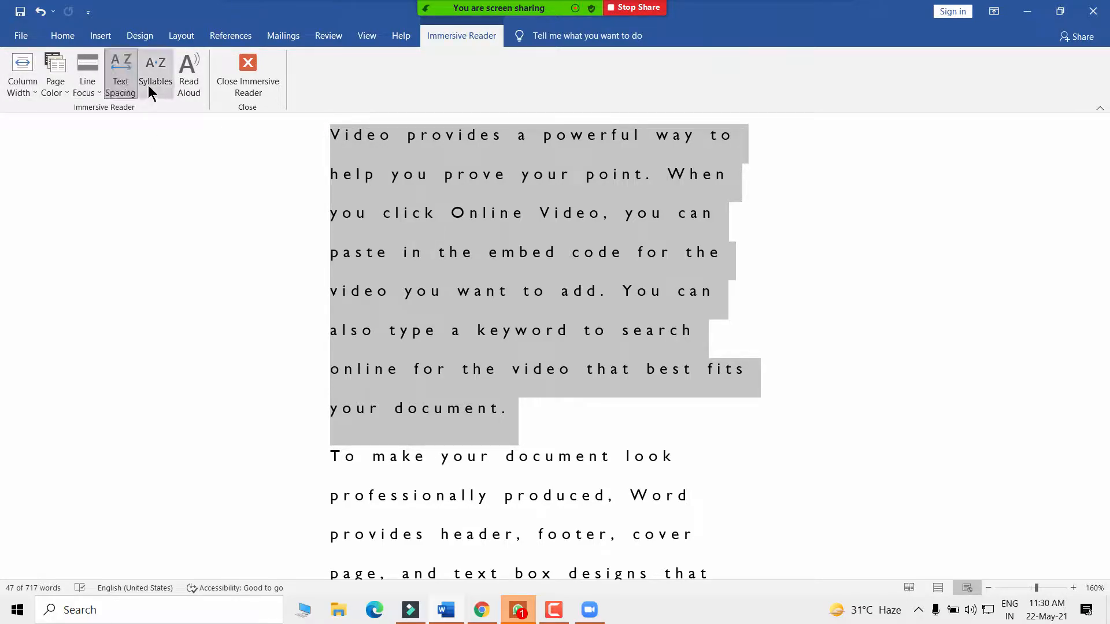
- Toggle Syllables on and off, then turn Text Spacing off for normal spacing
click(149, 82)
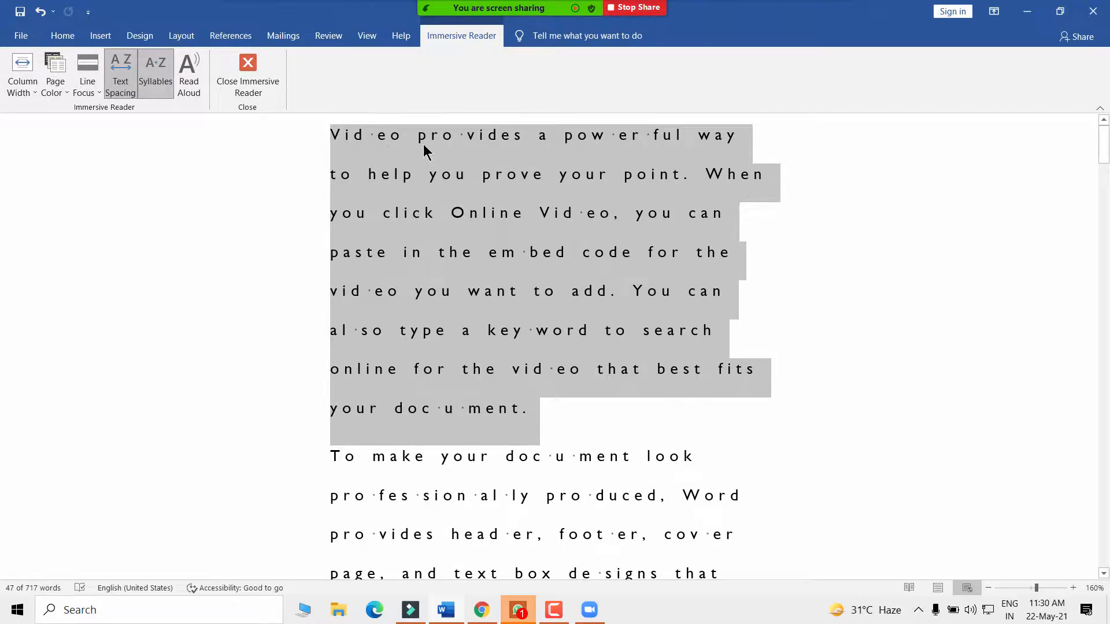
click(156, 73)
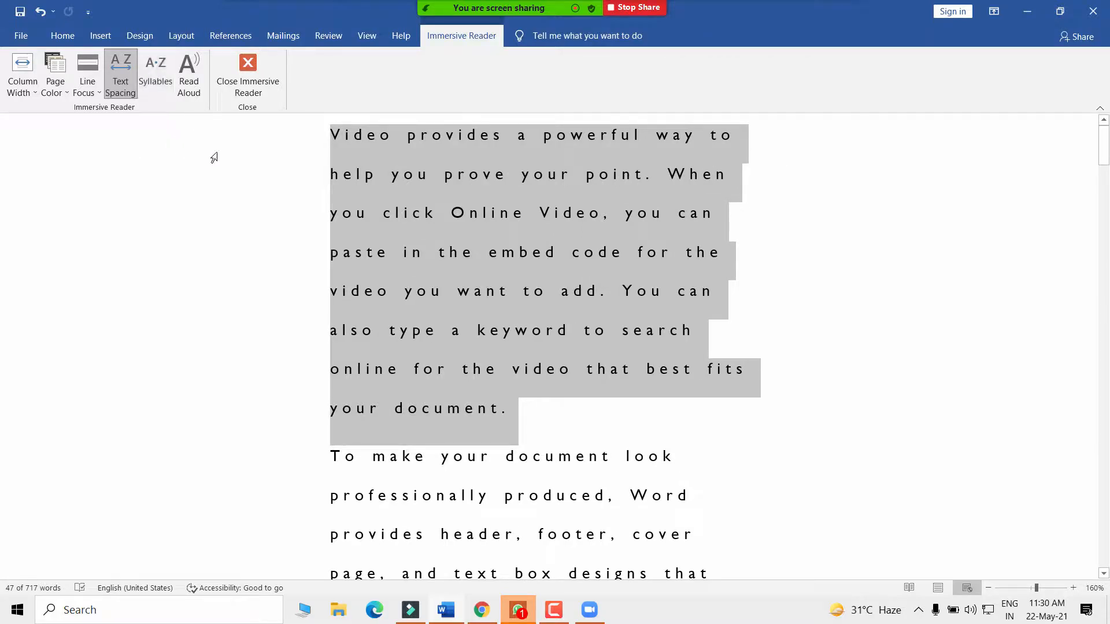
click(118, 75)
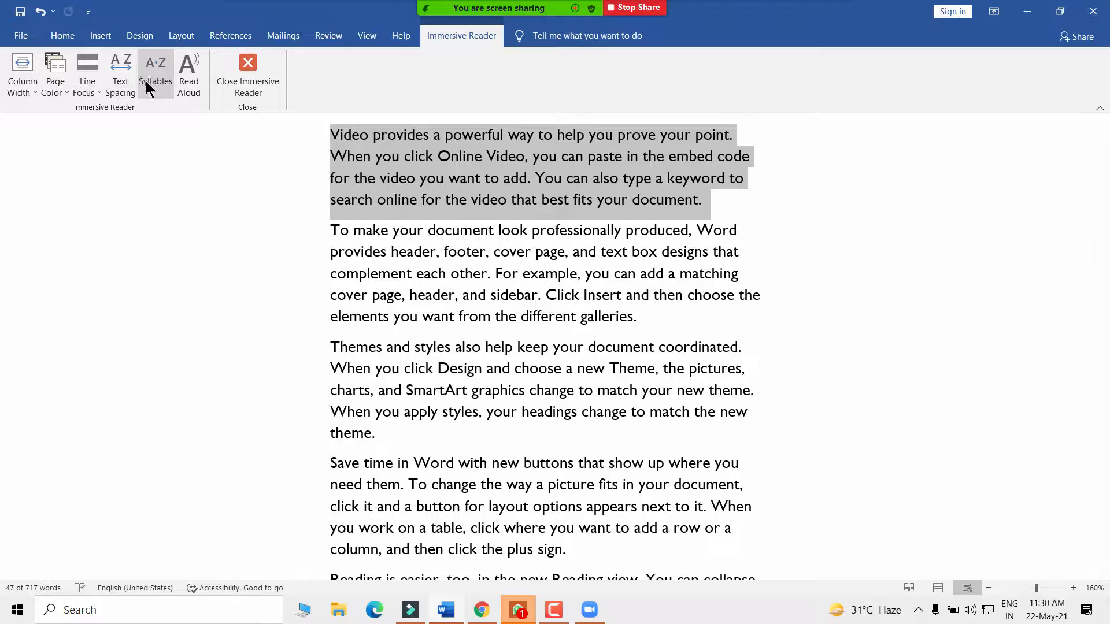
click(118, 84)
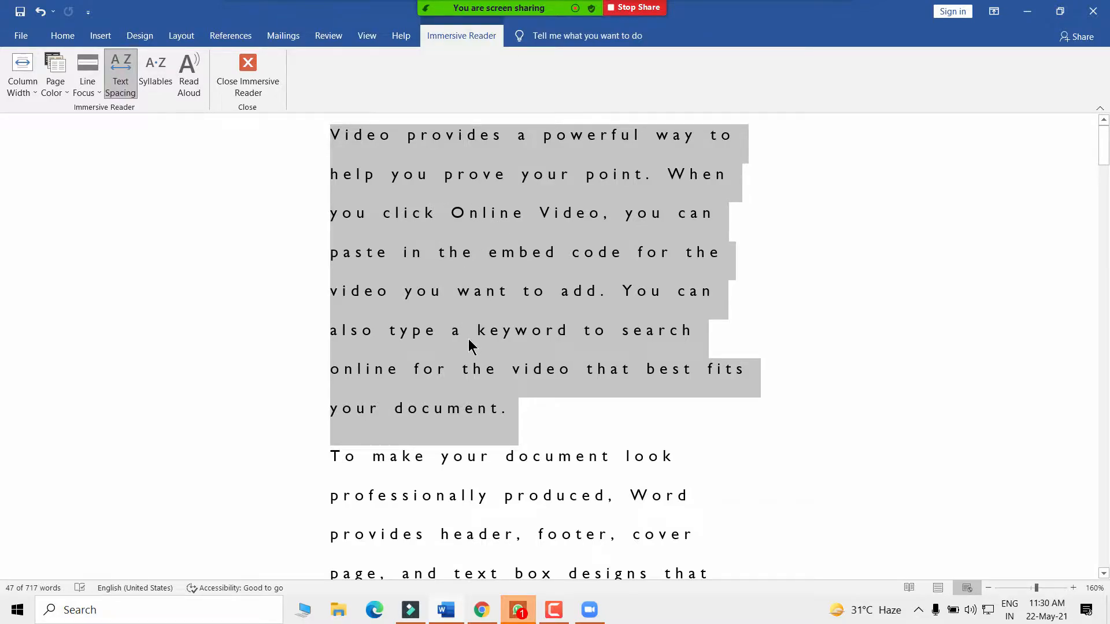
click(120, 74)
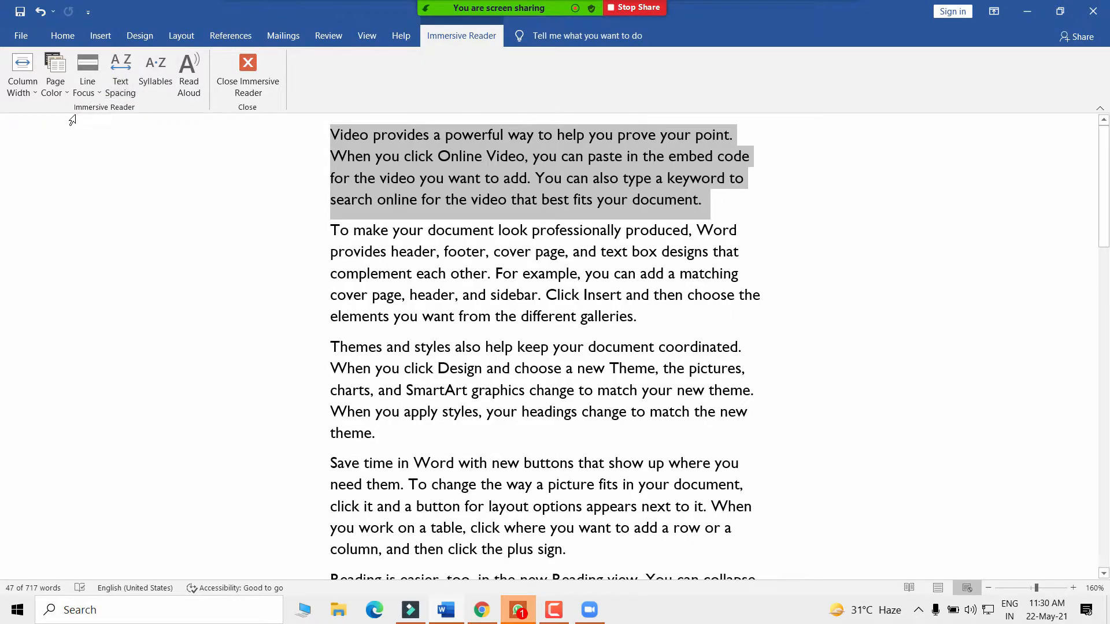
- Select the first line and set Line Focus to a single line
click(92, 94)
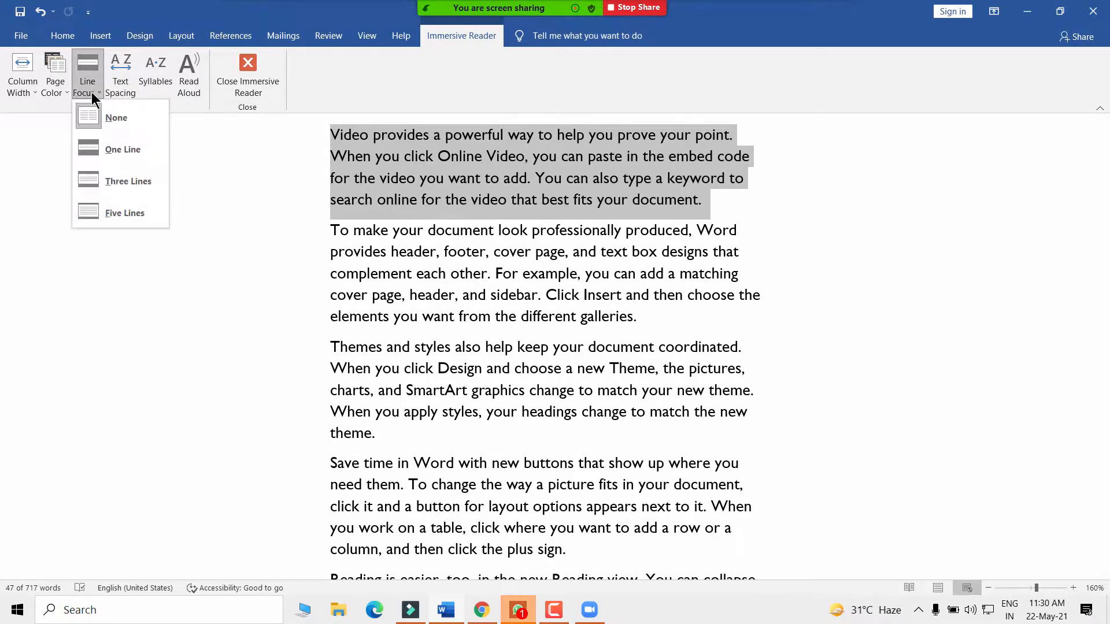
click(122, 149)
click(322, 134)
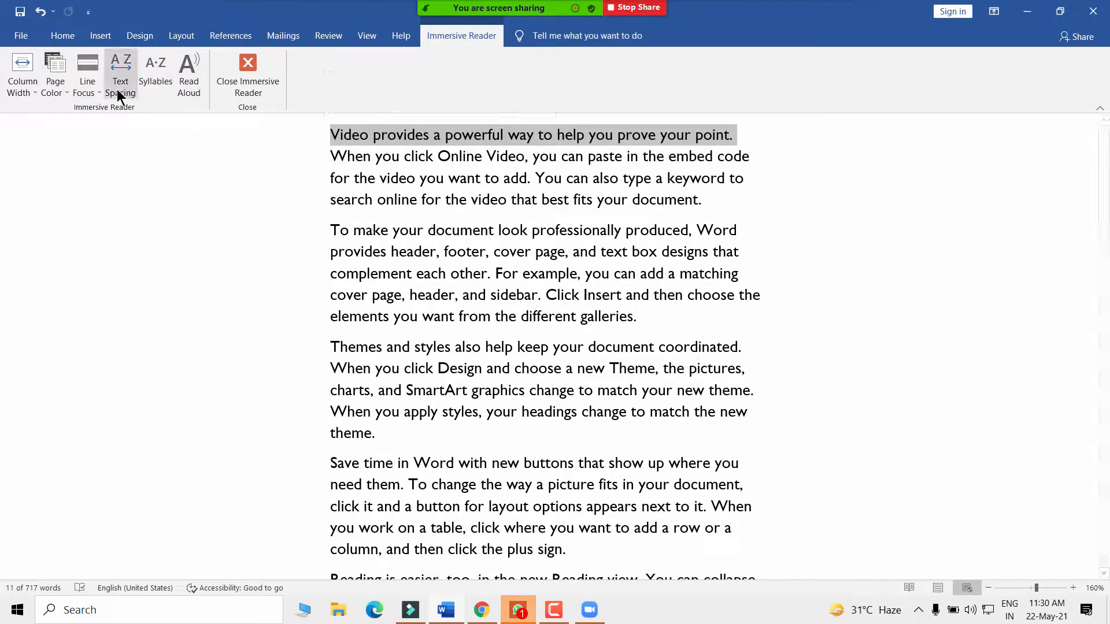
click(89, 89)
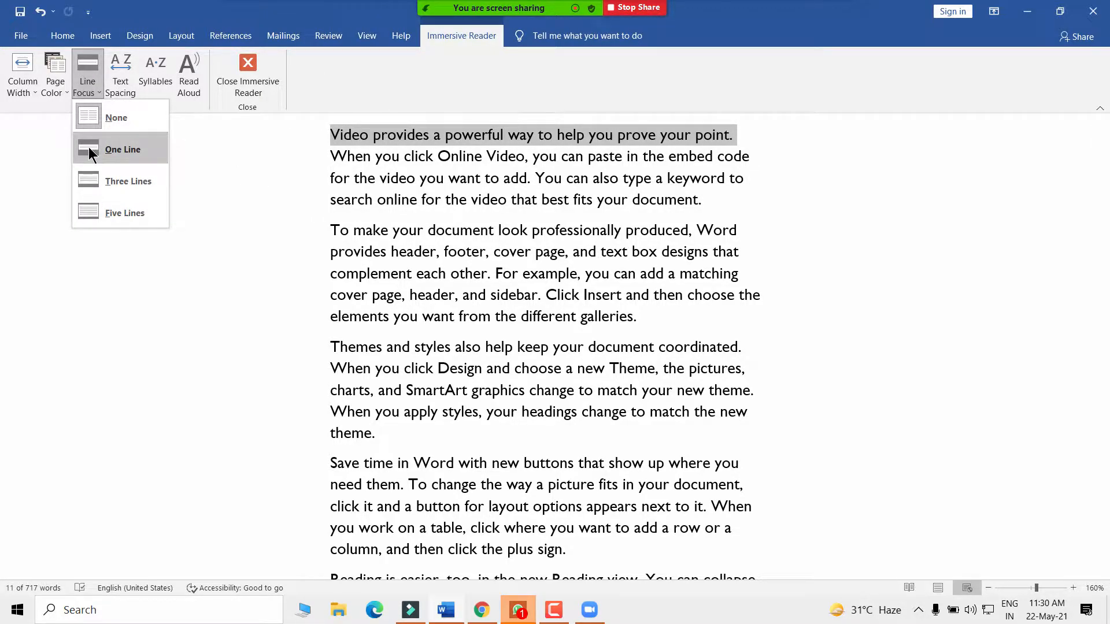
click(90, 149)
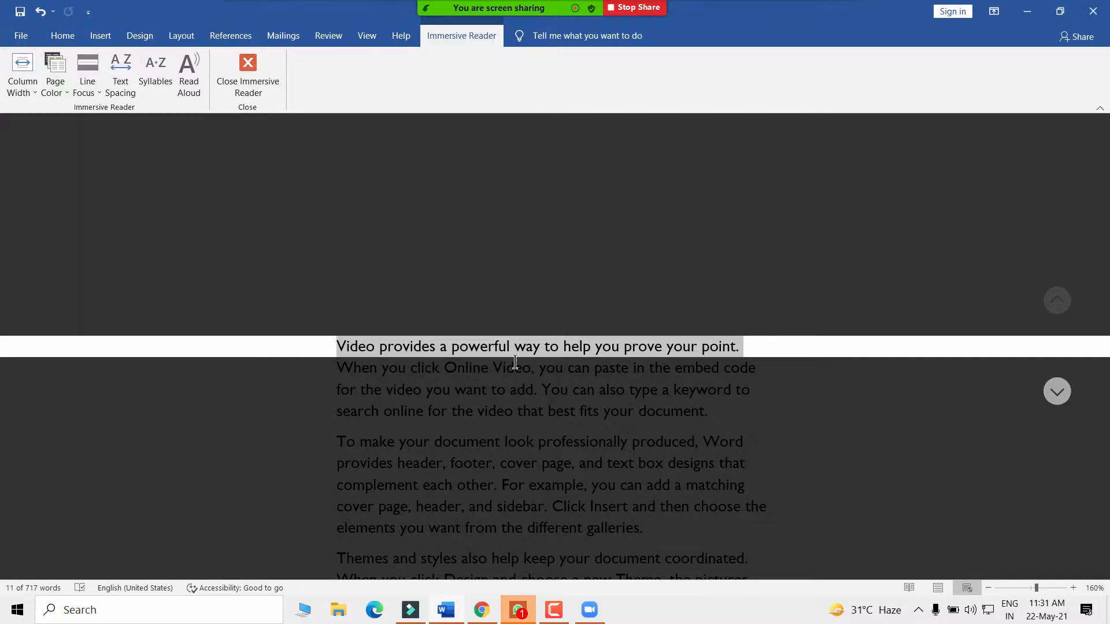
- Move the line focus down through the paragraphs one line at a time
key(Down)
key(Down)
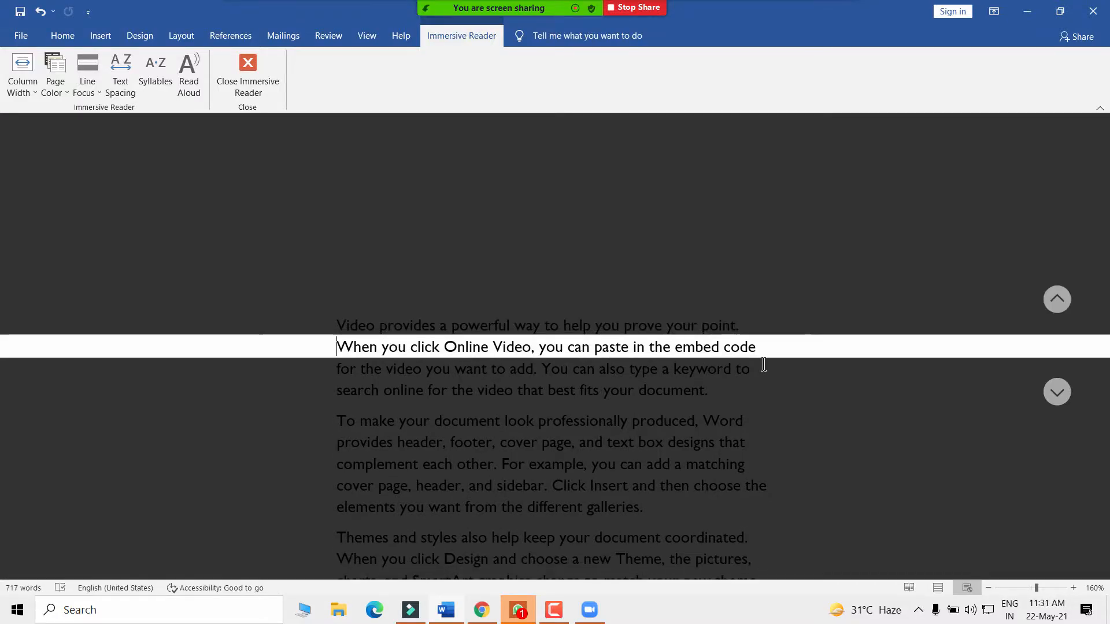
key(Down)
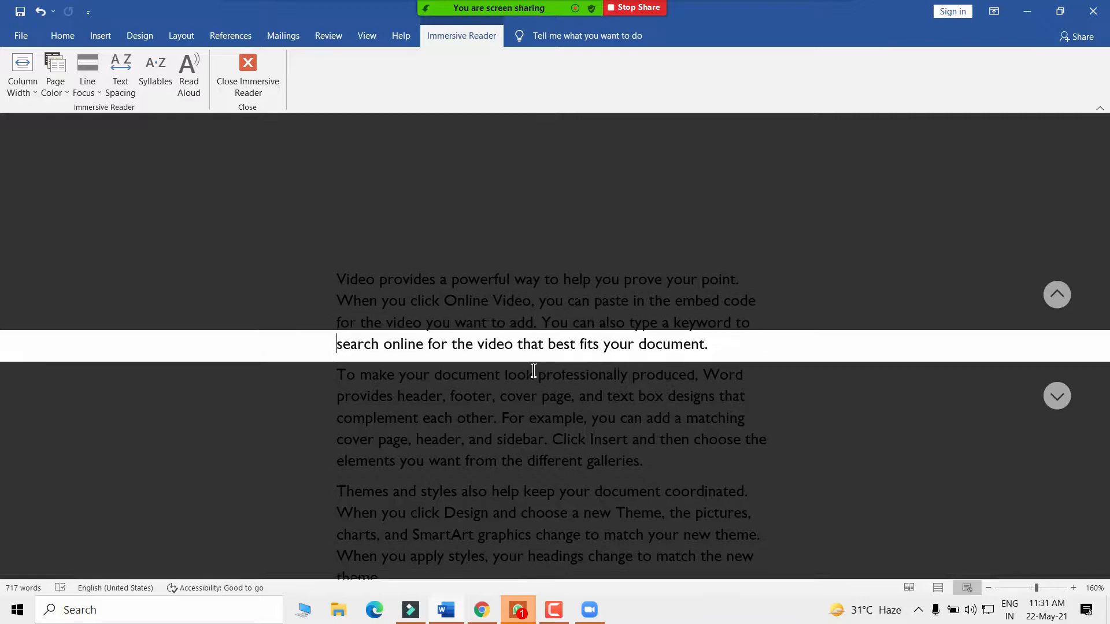
click(1062, 399)
click(1062, 398)
click(1062, 398)
click(1061, 397)
click(1062, 398)
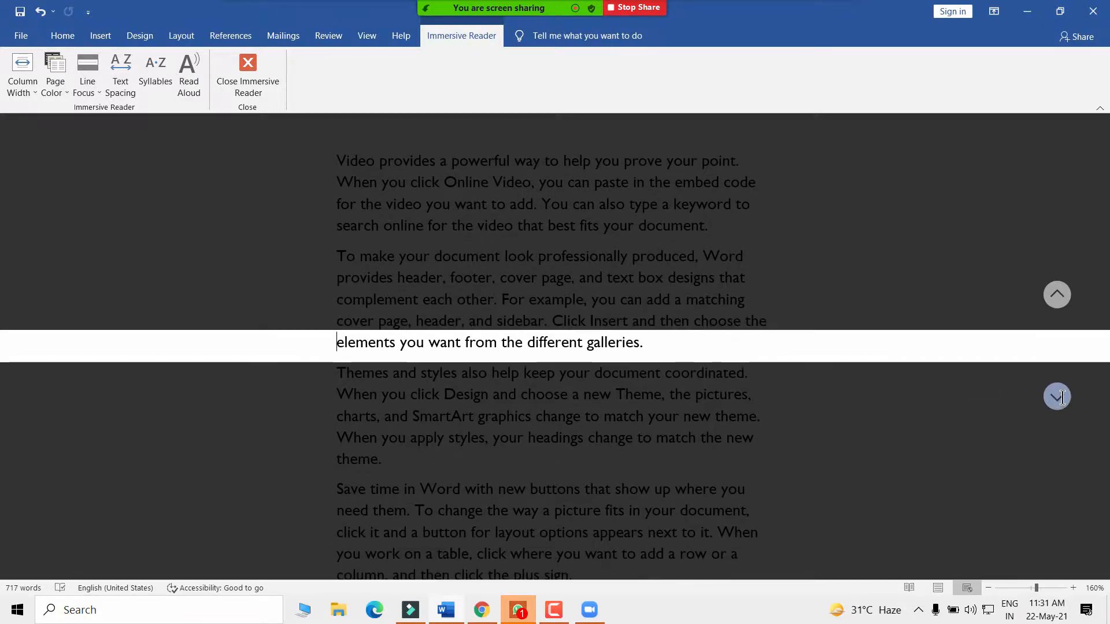
click(1062, 398)
click(1062, 398)
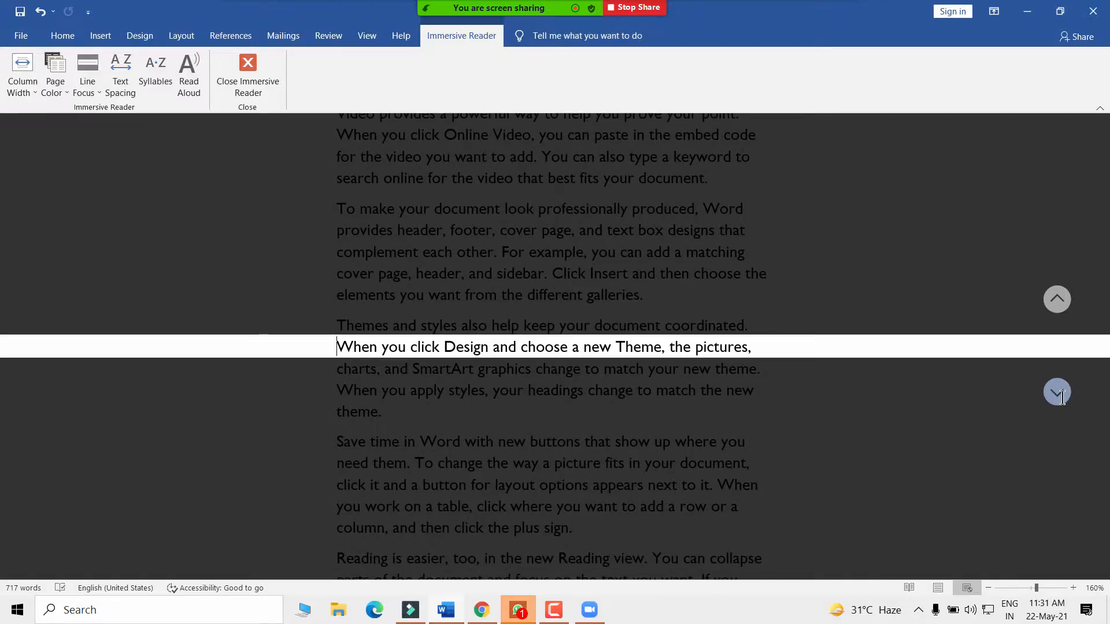
click(1061, 399)
click(1062, 398)
click(1061, 398)
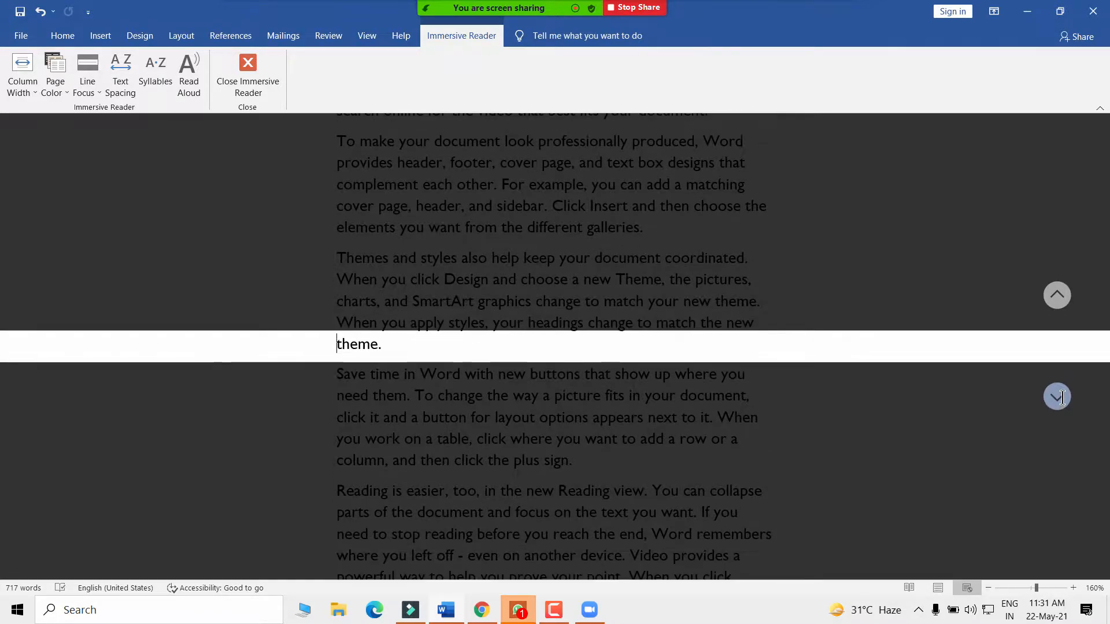
click(1062, 398)
click(1061, 398)
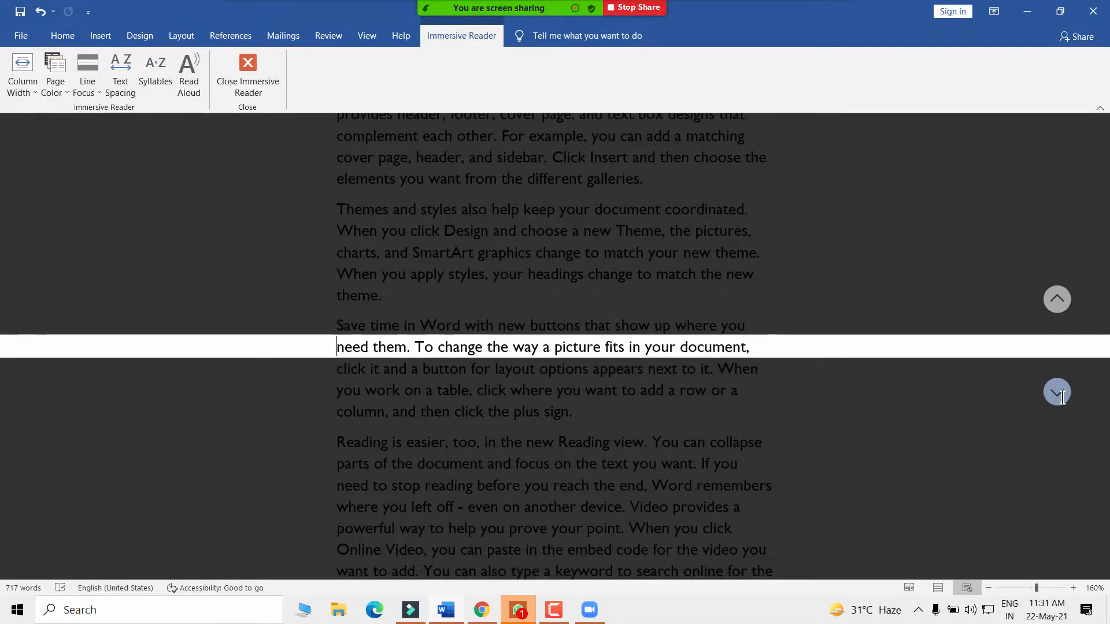
- Move the line focus back up to the document's opening line
click(1064, 299)
click(1064, 299)
click(1064, 299)
click(1063, 300)
click(1063, 299)
click(1064, 300)
click(1064, 300)
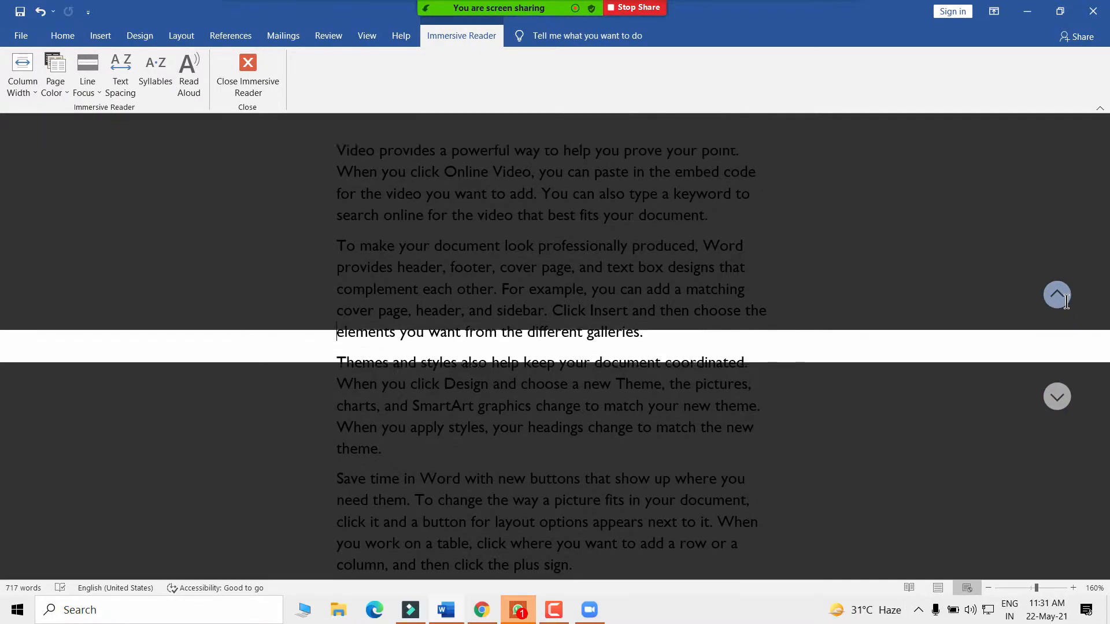
click(1064, 299)
click(1064, 299)
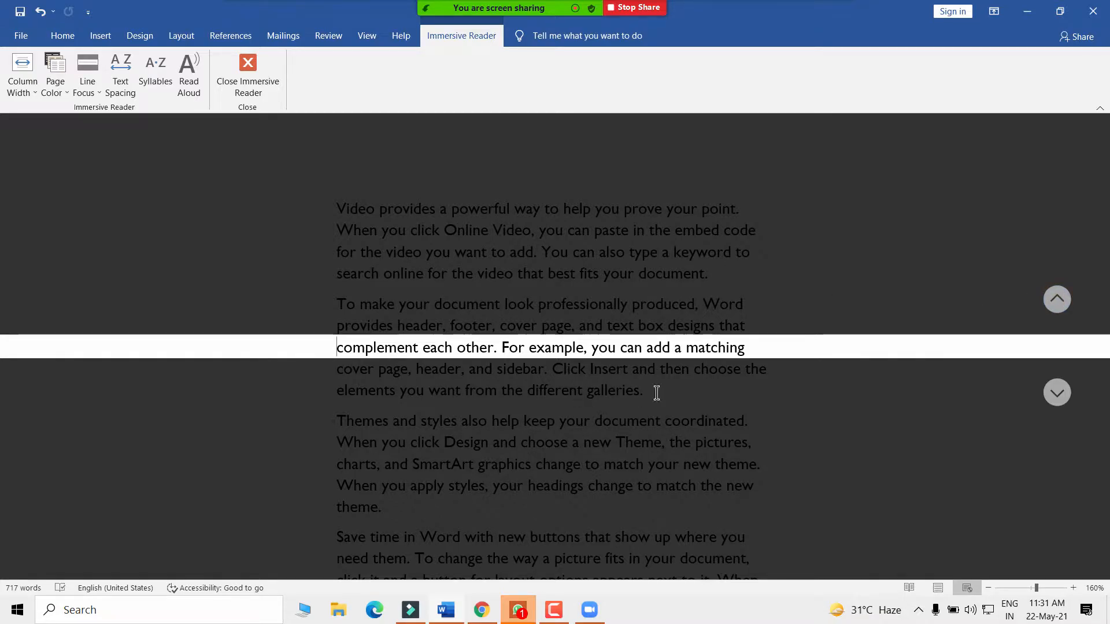
click(1057, 299)
click(1057, 299)
click(1057, 299)
click(1057, 299)
click(1057, 299)
click(1057, 299)
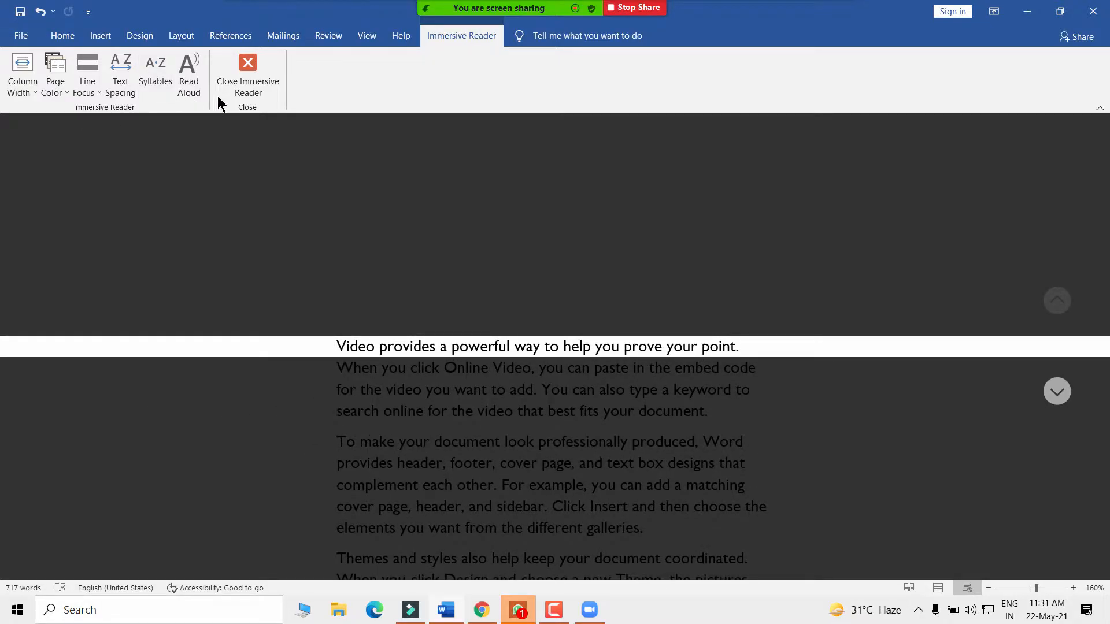
- Leave and reopen the document in Immersive Reader
click(245, 72)
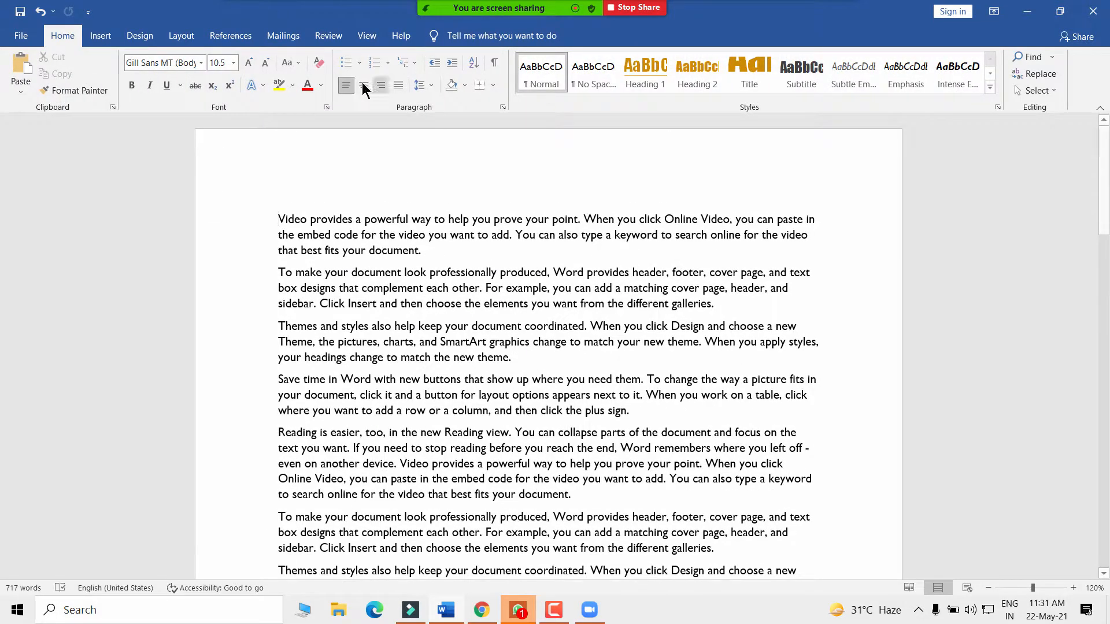
click(367, 36)
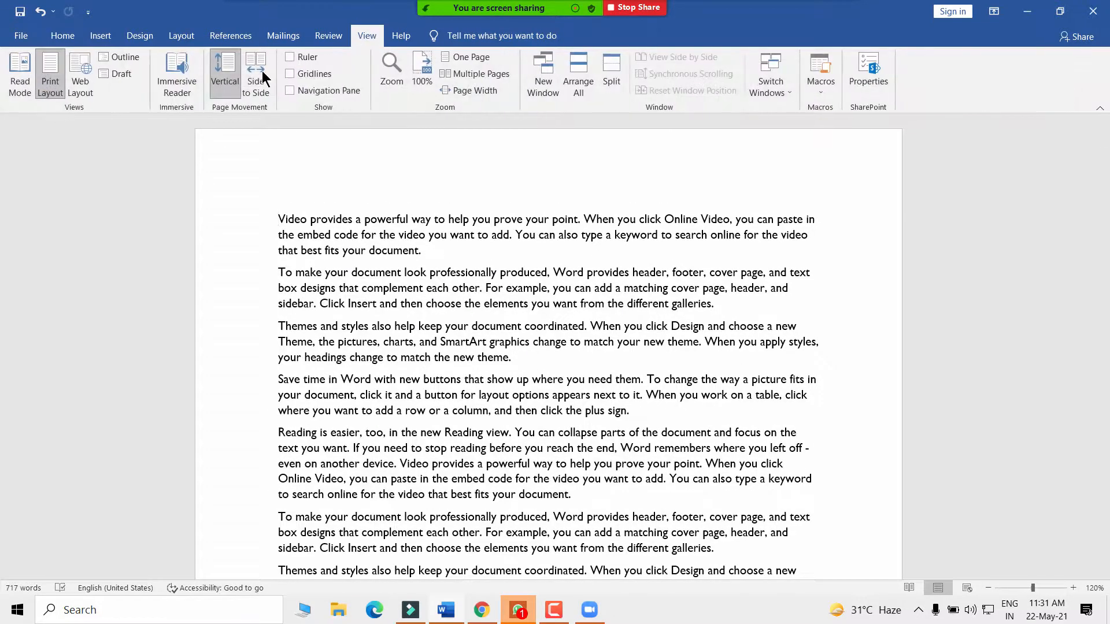
click(185, 87)
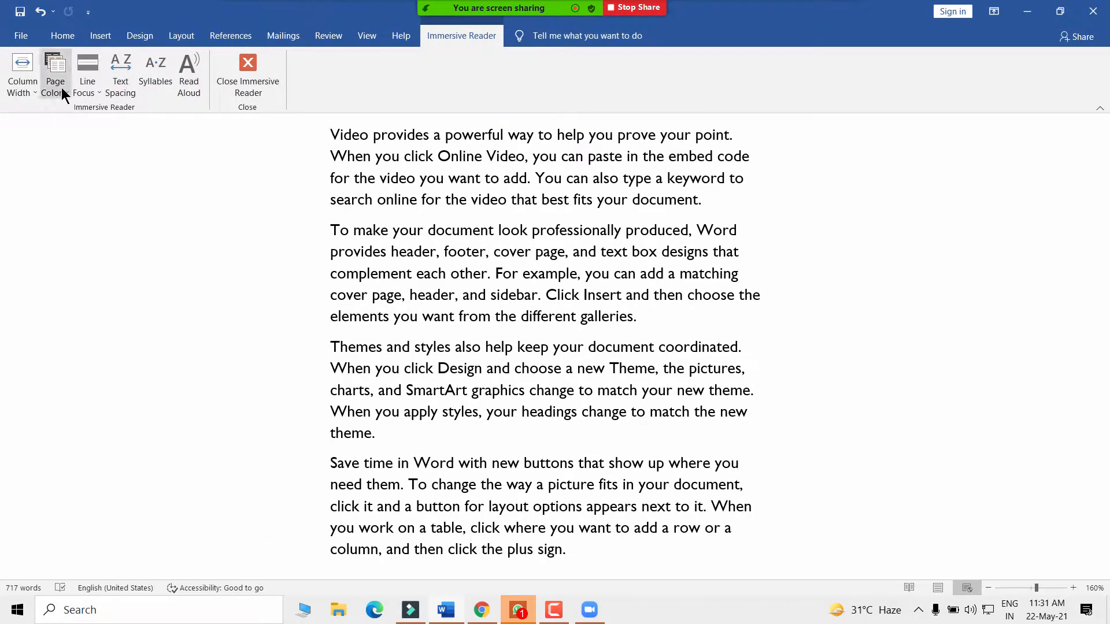
- Set the page colour to Sepia, then change it to Inverse
click(57, 94)
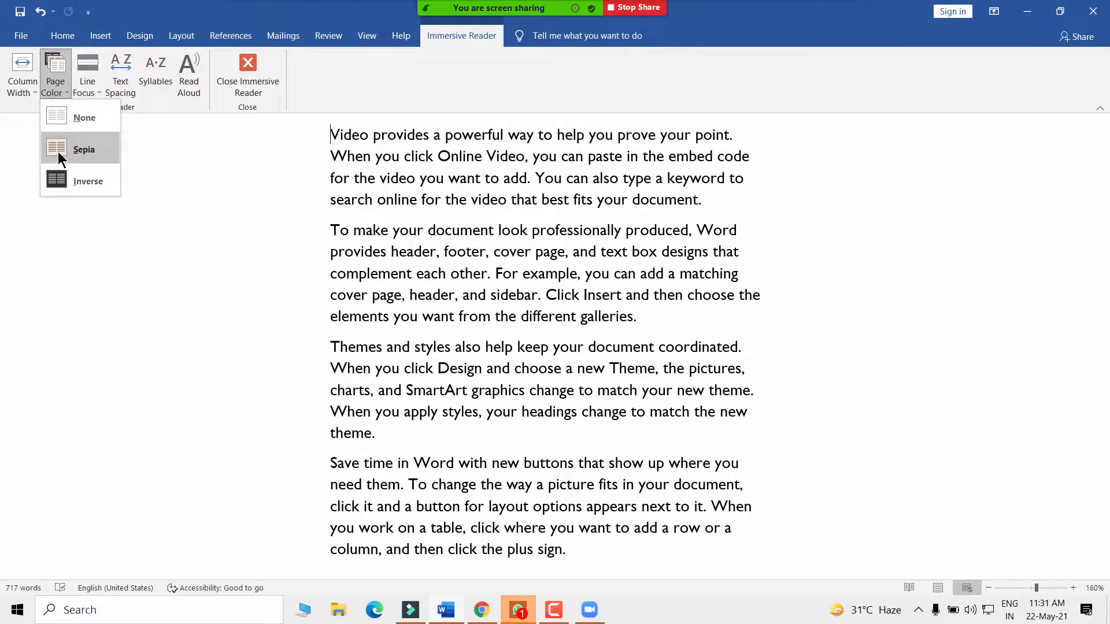
click(58, 151)
click(63, 84)
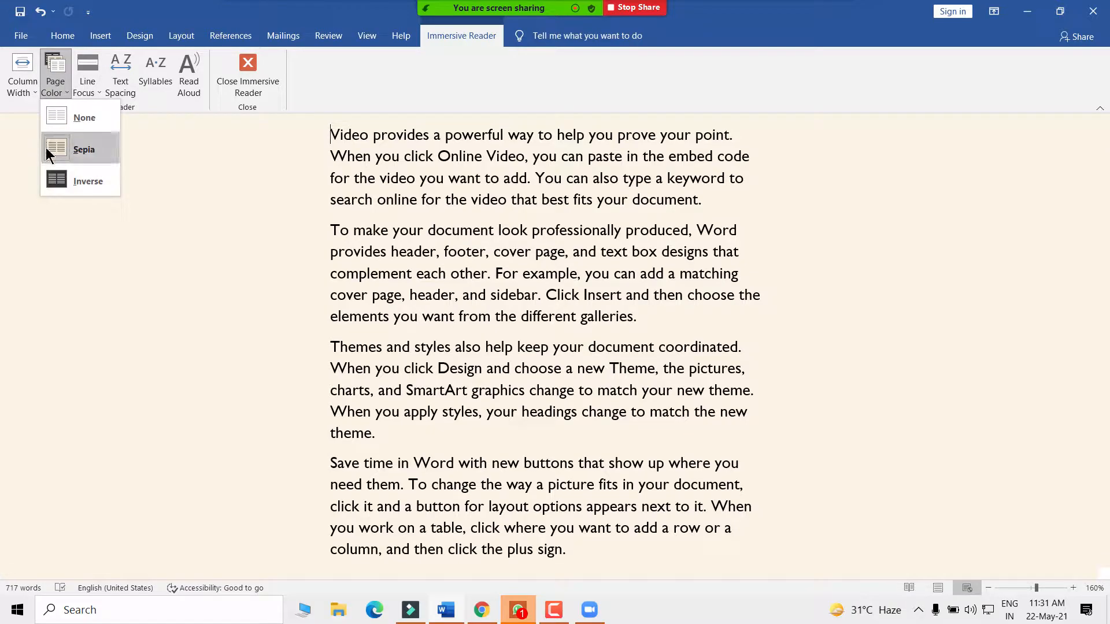
click(64, 182)
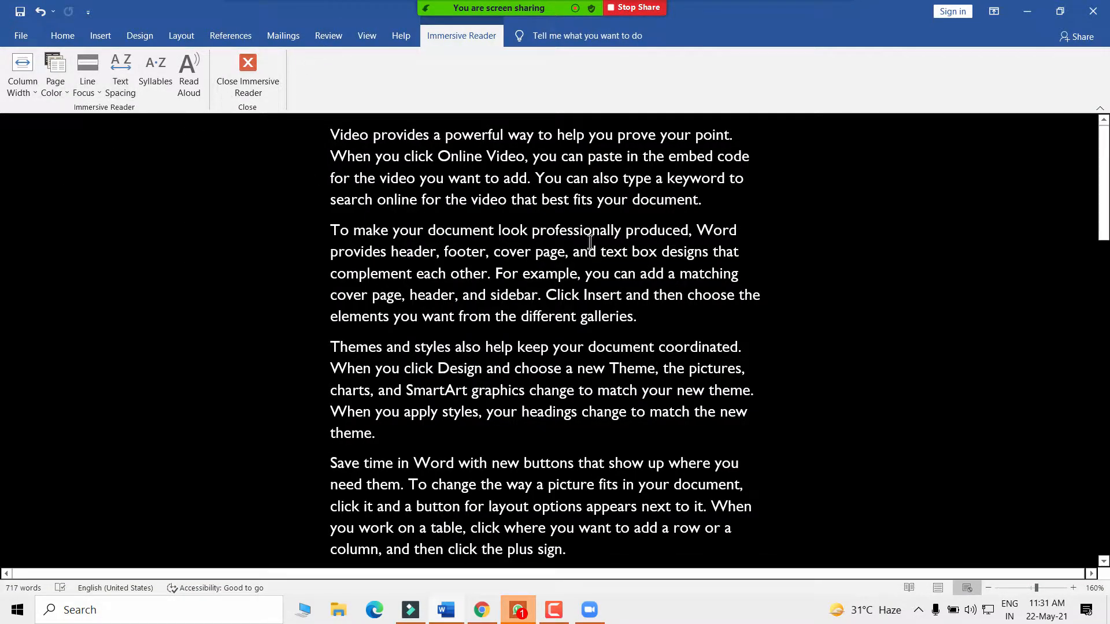
scroll(546, 404, down, 3)
scroll(545, 408, up, 3)
click(51, 85)
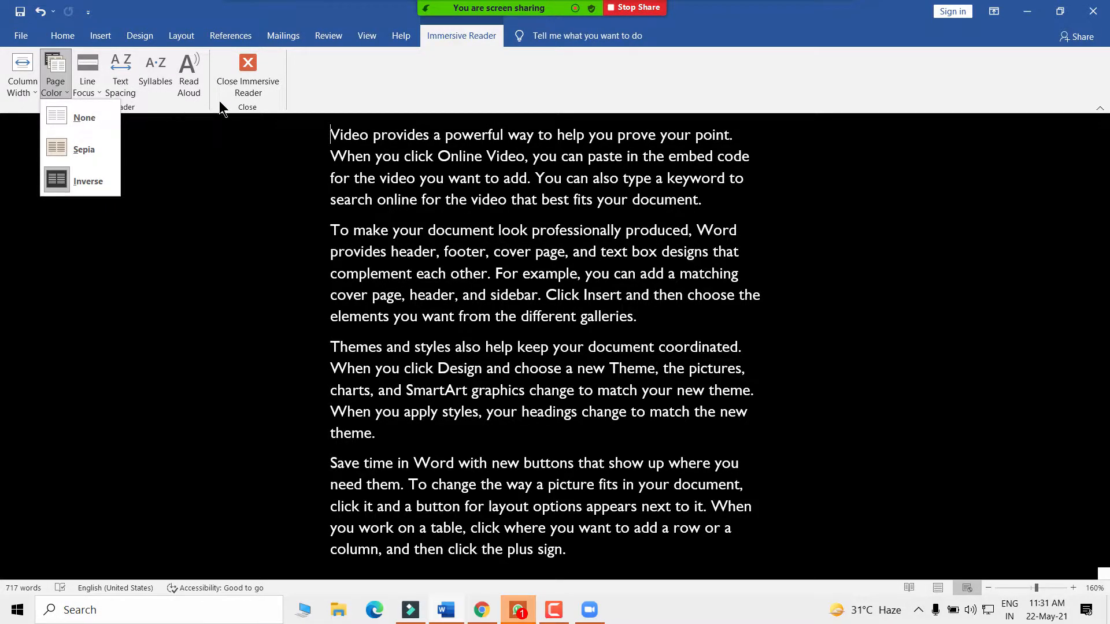
click(119, 80)
- Turn Text Spacing on and set Line Focus to Three Lines
click(116, 87)
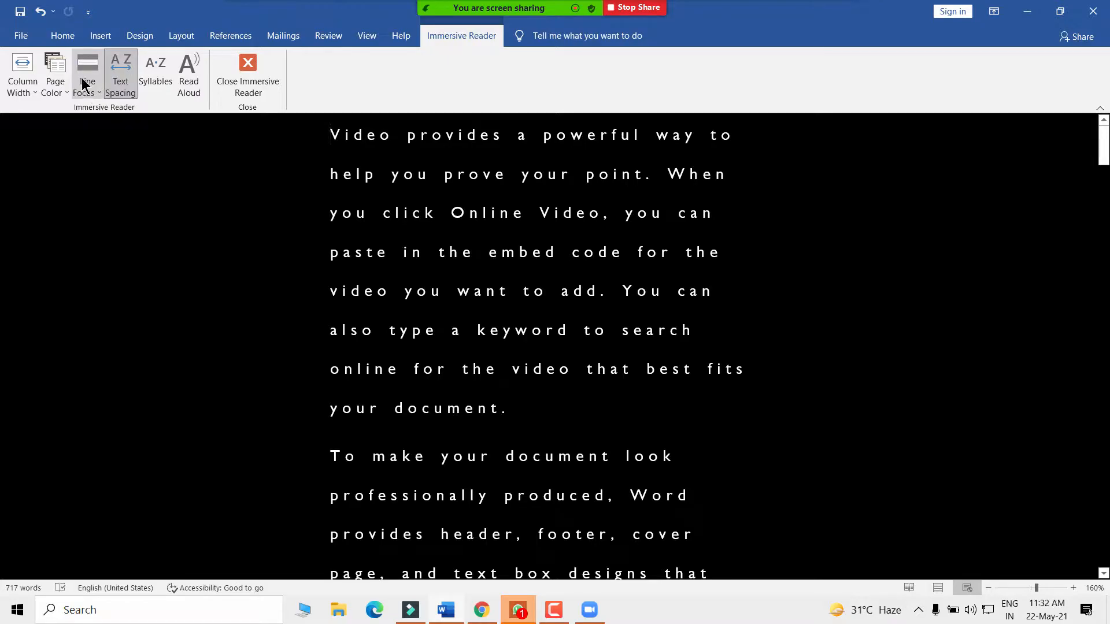
click(85, 87)
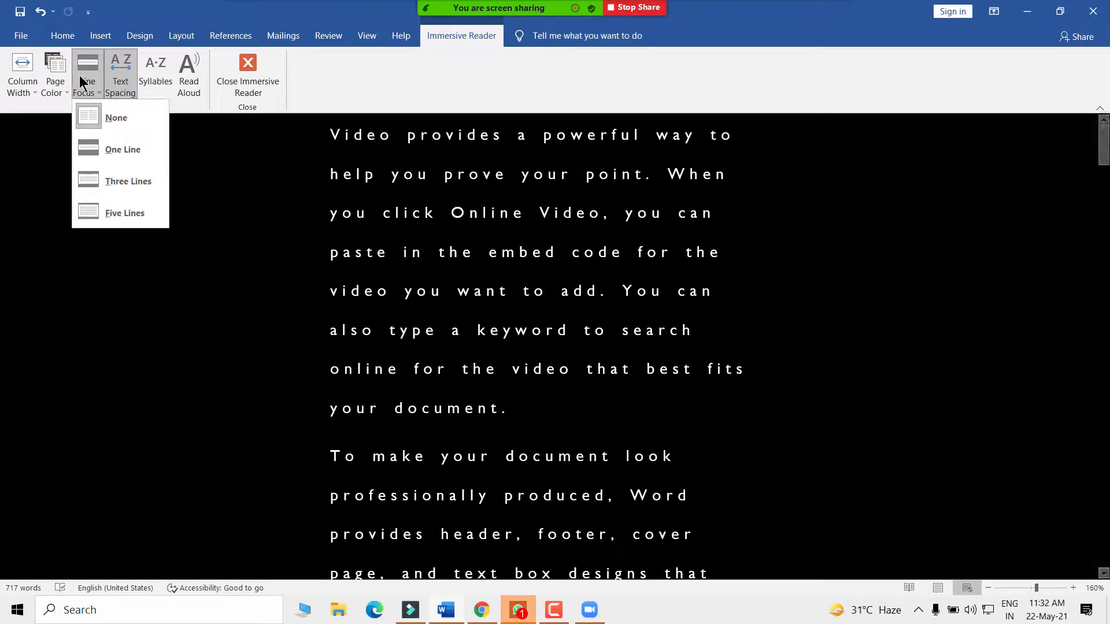
click(98, 183)
- Reset the Immersive Reader page colour to default and turn text spacing off
scroll(710, 370, down, 5)
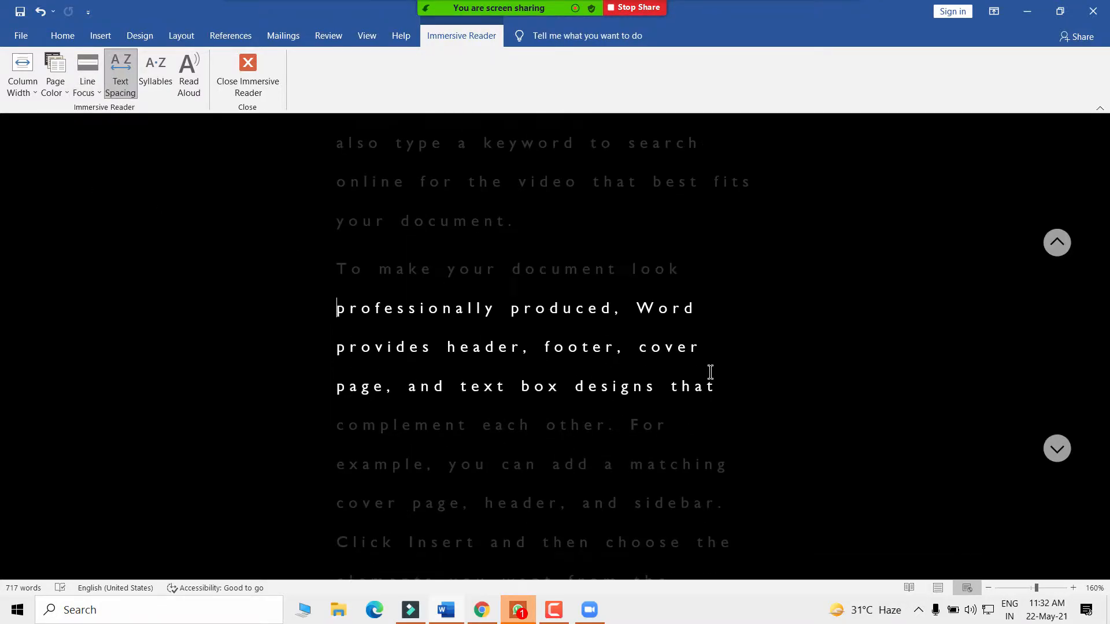
scroll(256, 150, up, 4)
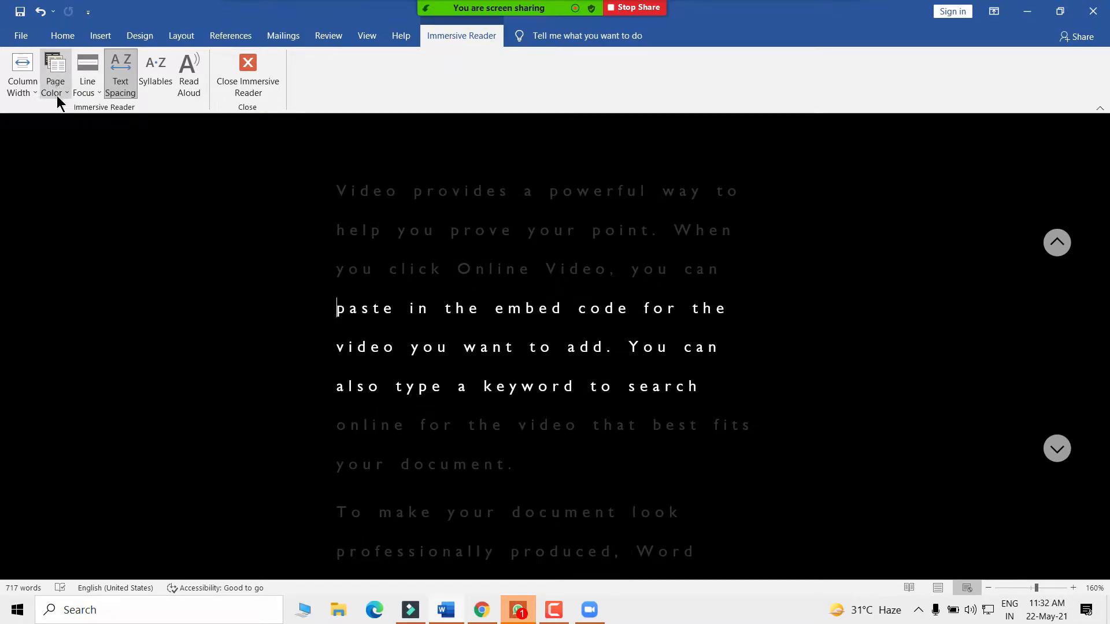
click(20, 88)
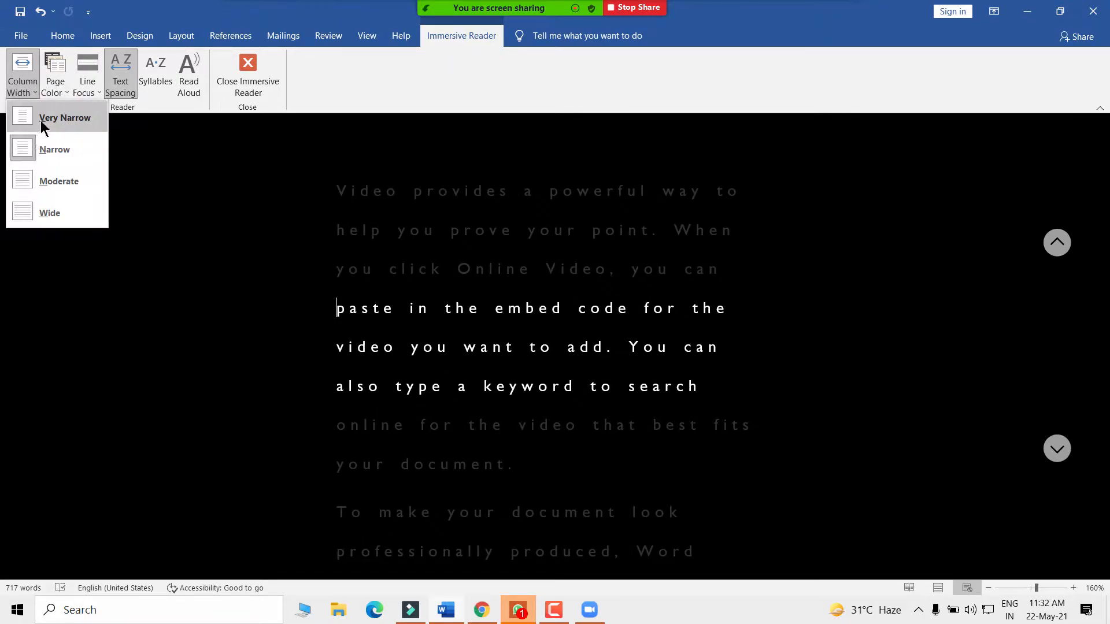
click(60, 92)
click(56, 115)
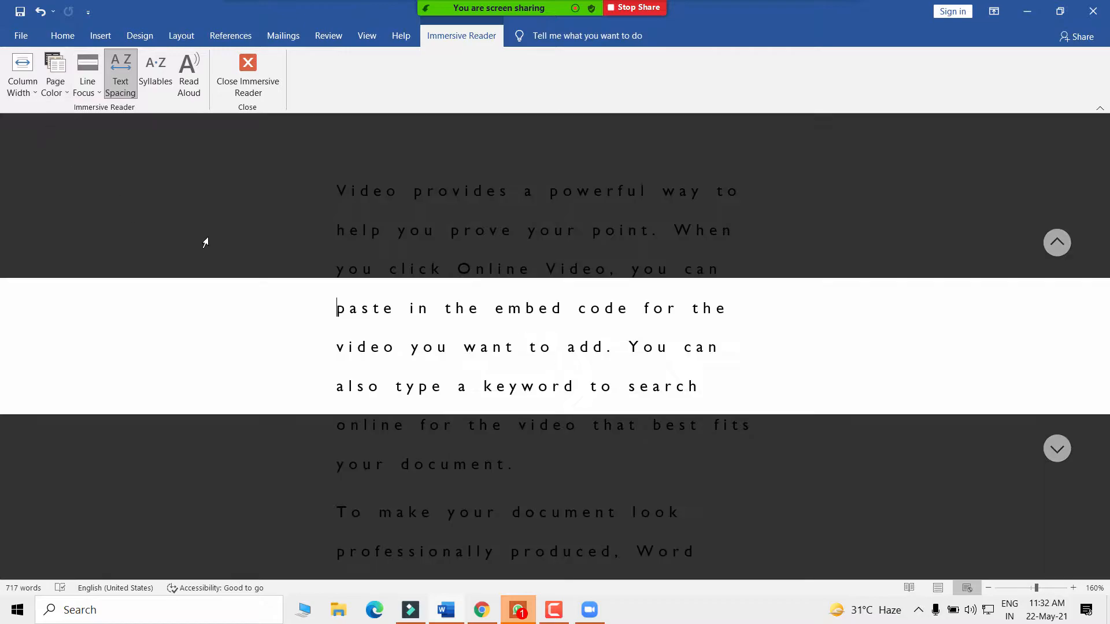
click(124, 72)
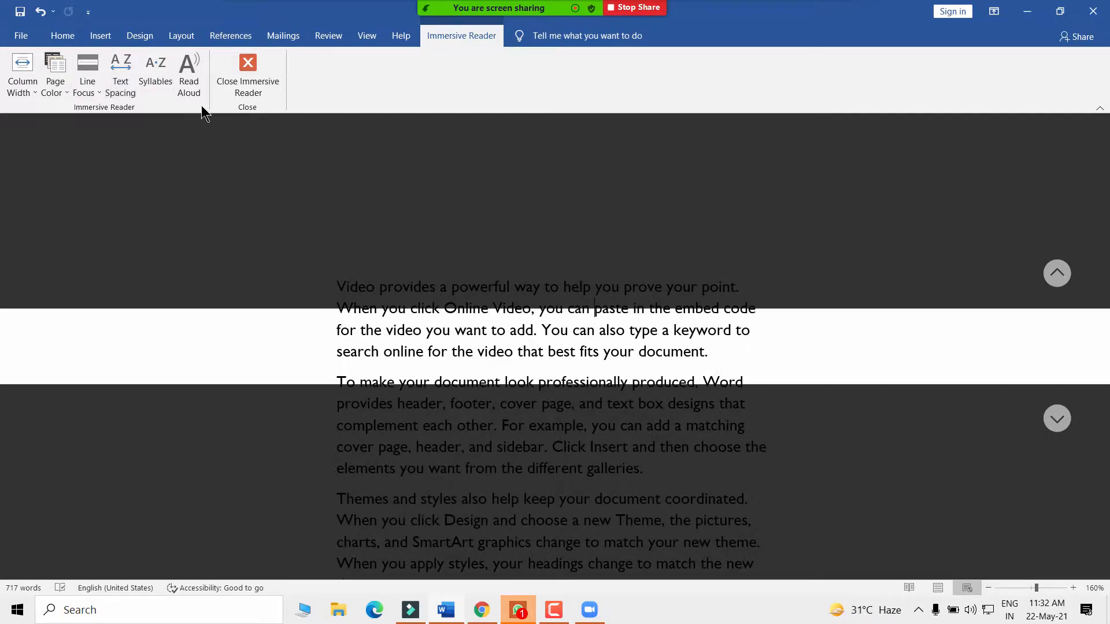
- Set the column width to Wide and set Line Focus to None
click(24, 88)
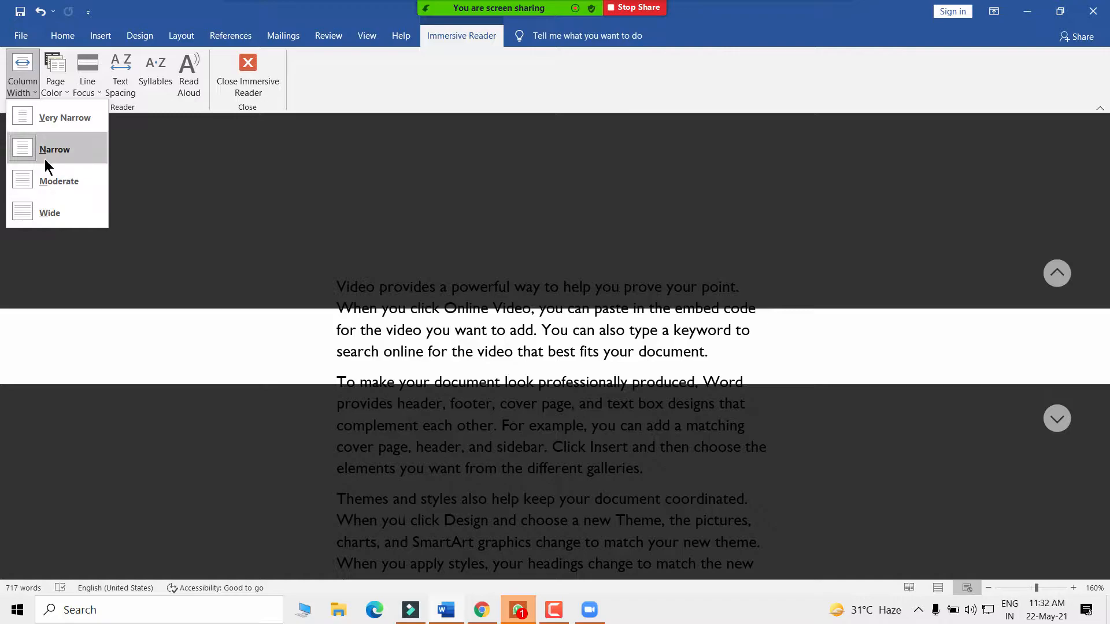
click(39, 214)
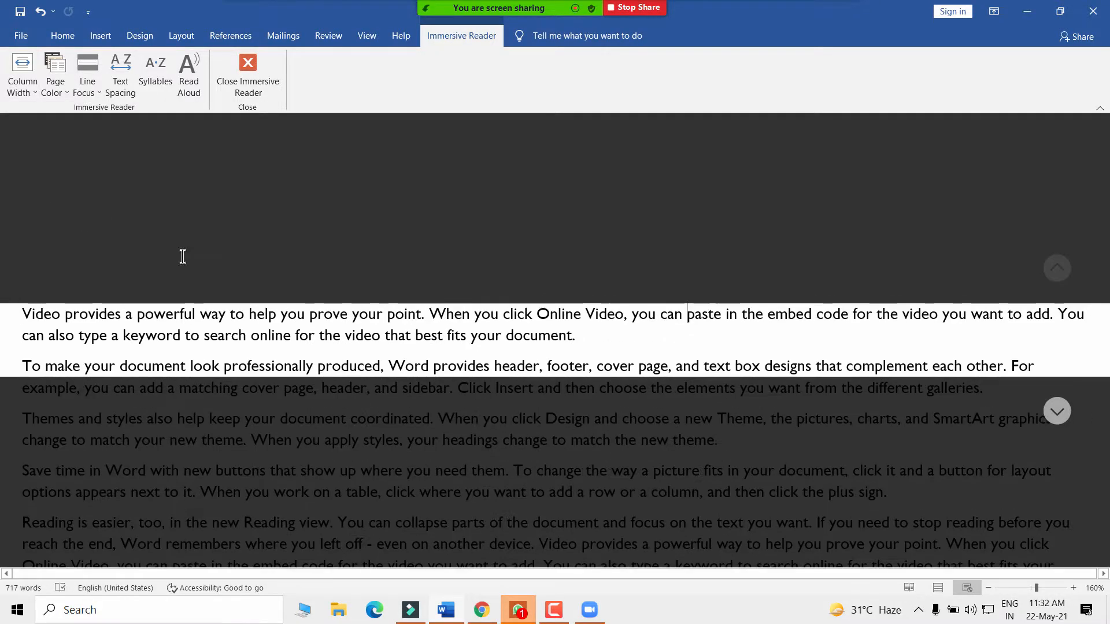
scroll(372, 381, down, 1)
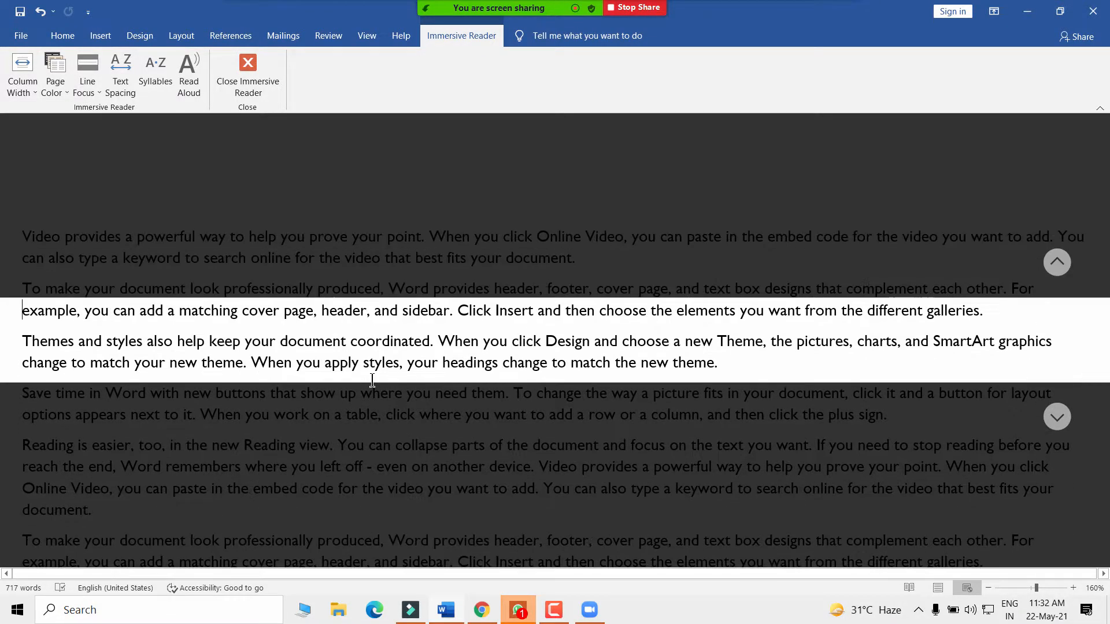
scroll(183, 410, down, 2)
scroll(183, 410, down, 1)
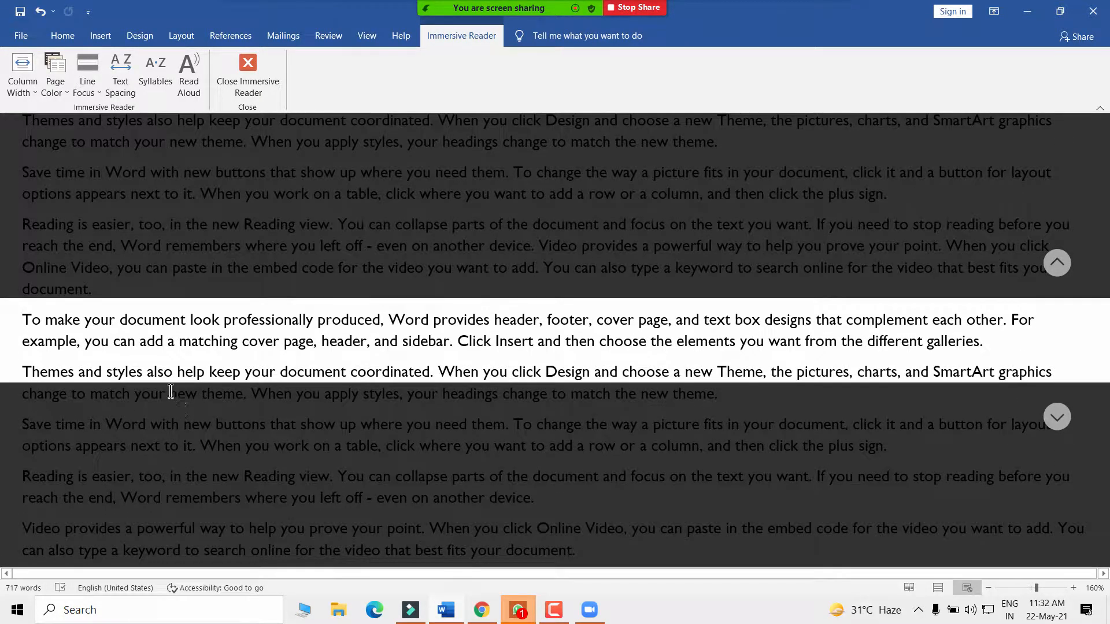
click(87, 84)
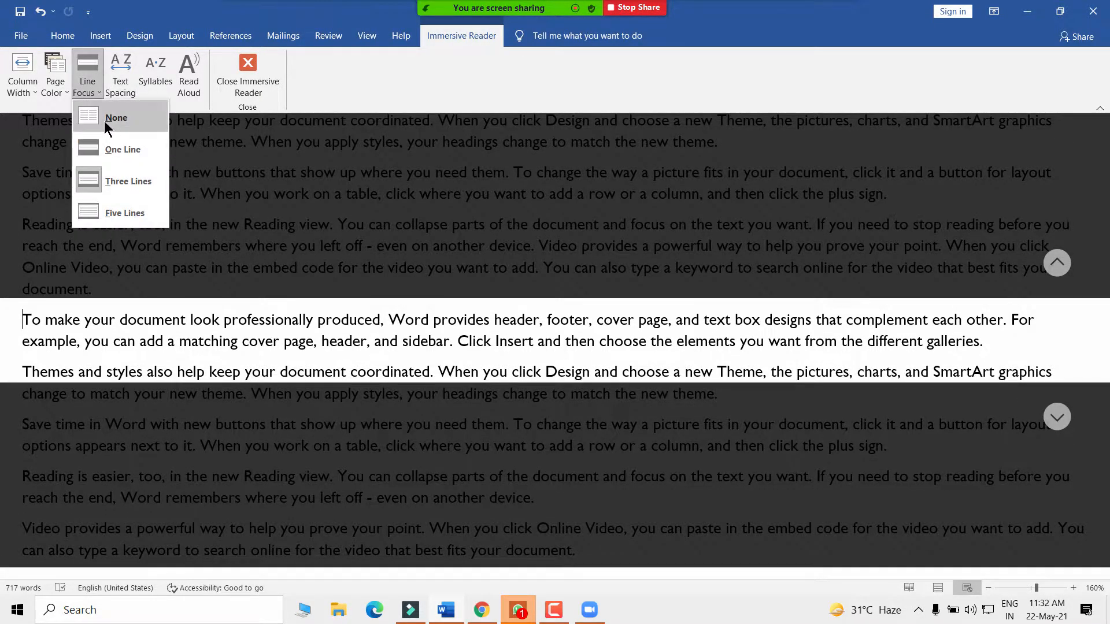
click(104, 120)
- Switch the reading column to Very Narrow, then Narrow, then back to Wide
scroll(205, 320, up, 2)
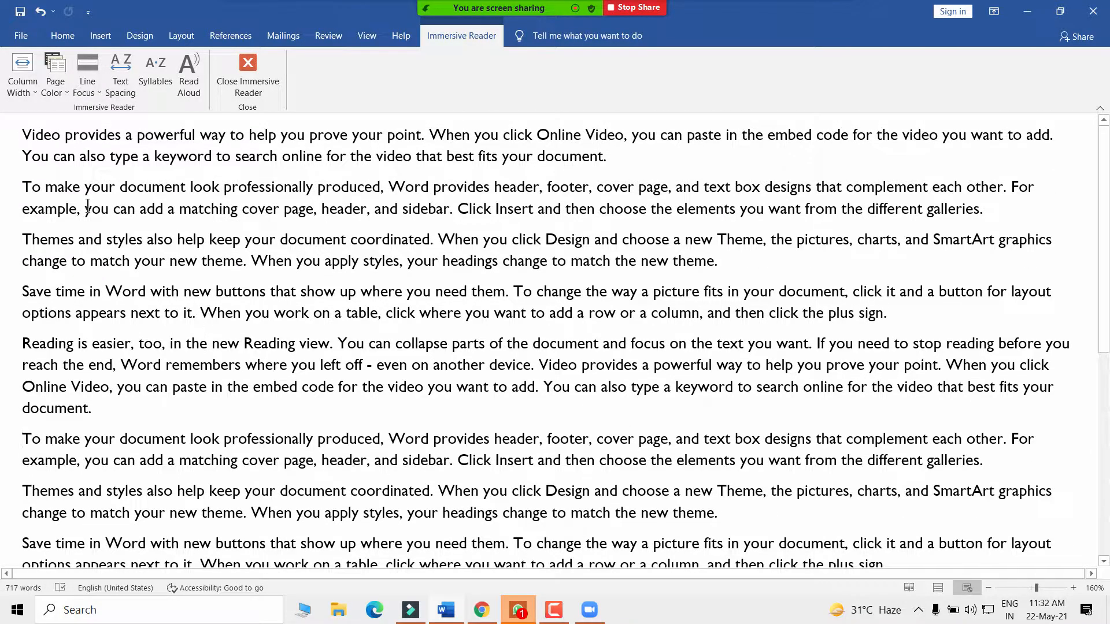
click(22, 81)
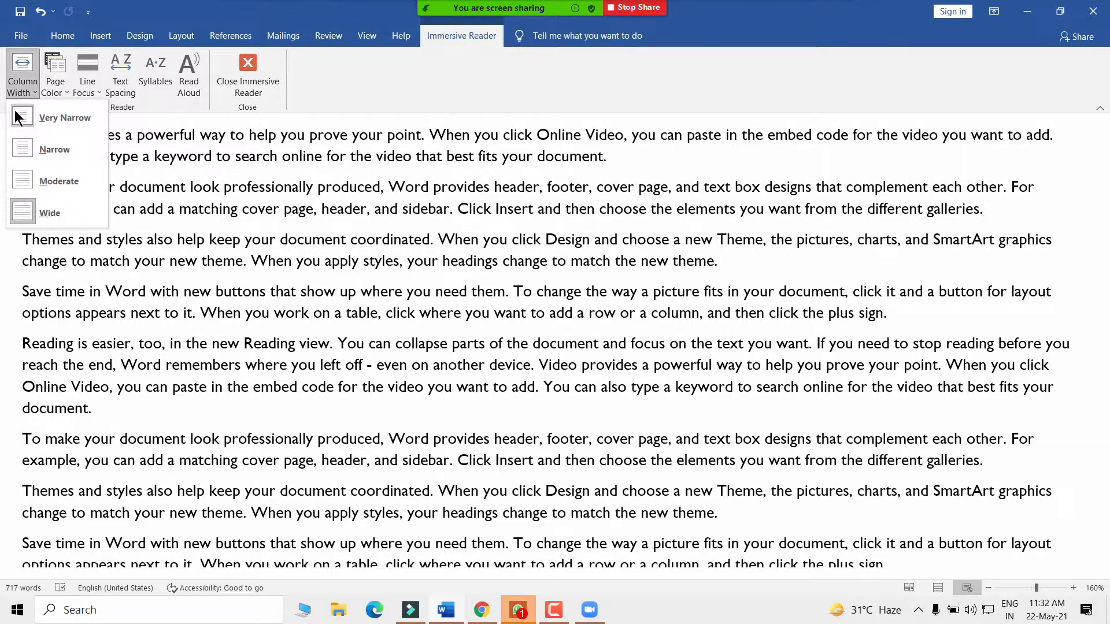
click(44, 121)
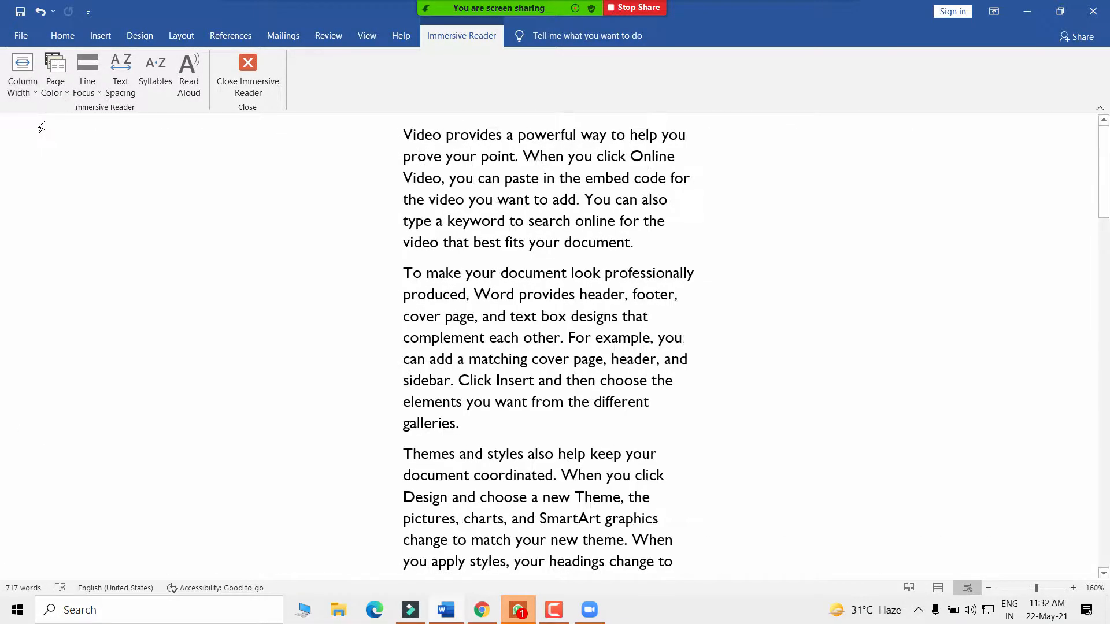
click(13, 90)
click(26, 151)
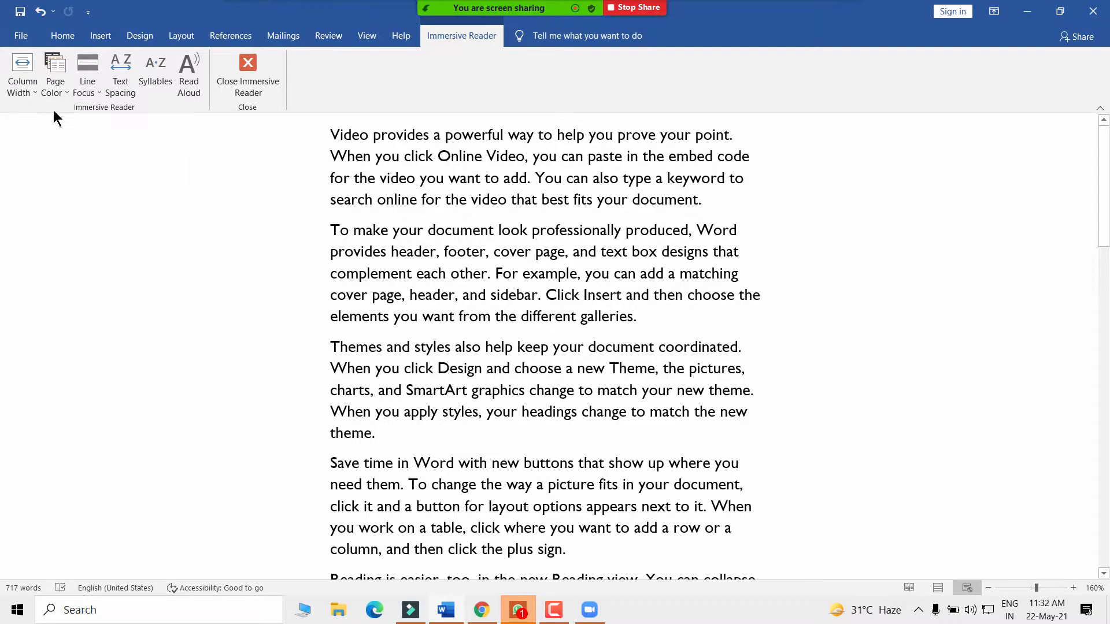
click(29, 90)
click(52, 213)
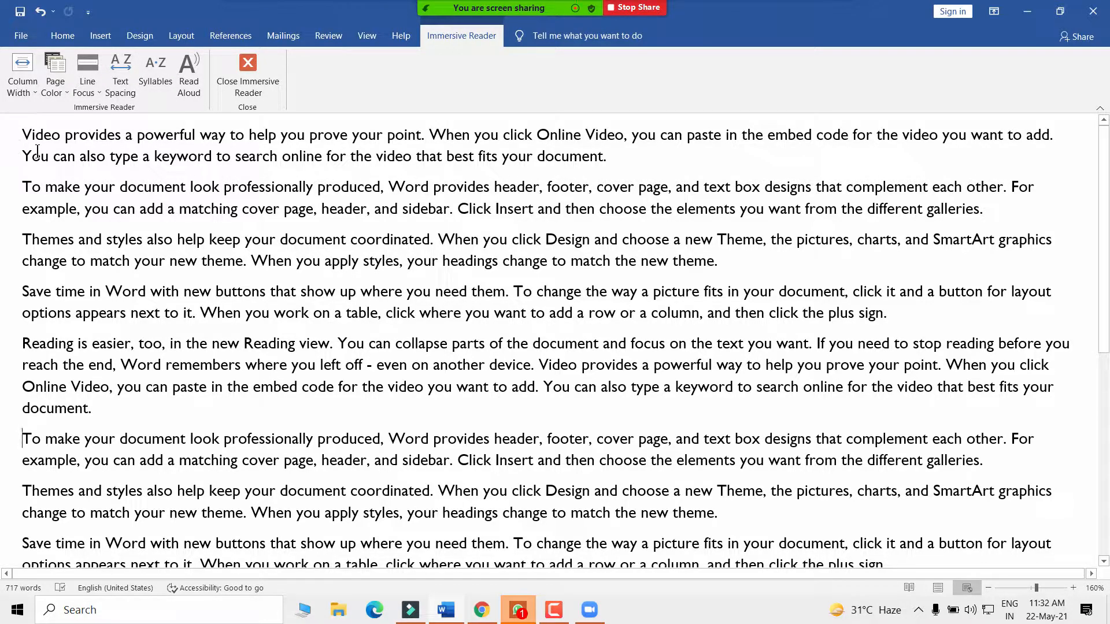
- Close Immersive Reader, reopen it from the View tab, and close it again
click(232, 73)
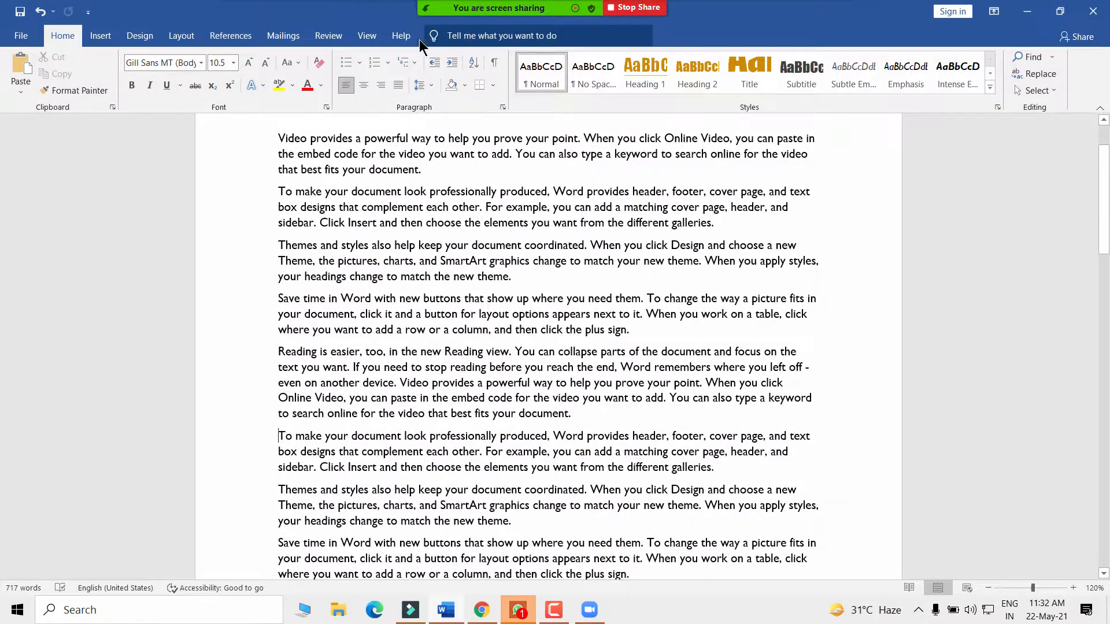
click(366, 39)
click(180, 86)
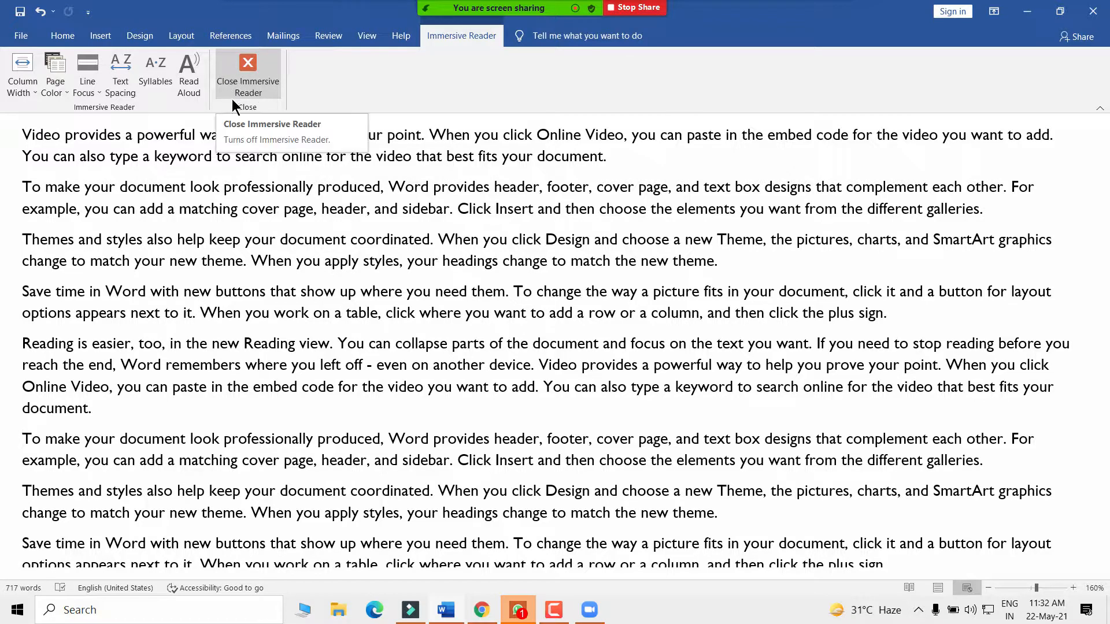
click(240, 75)
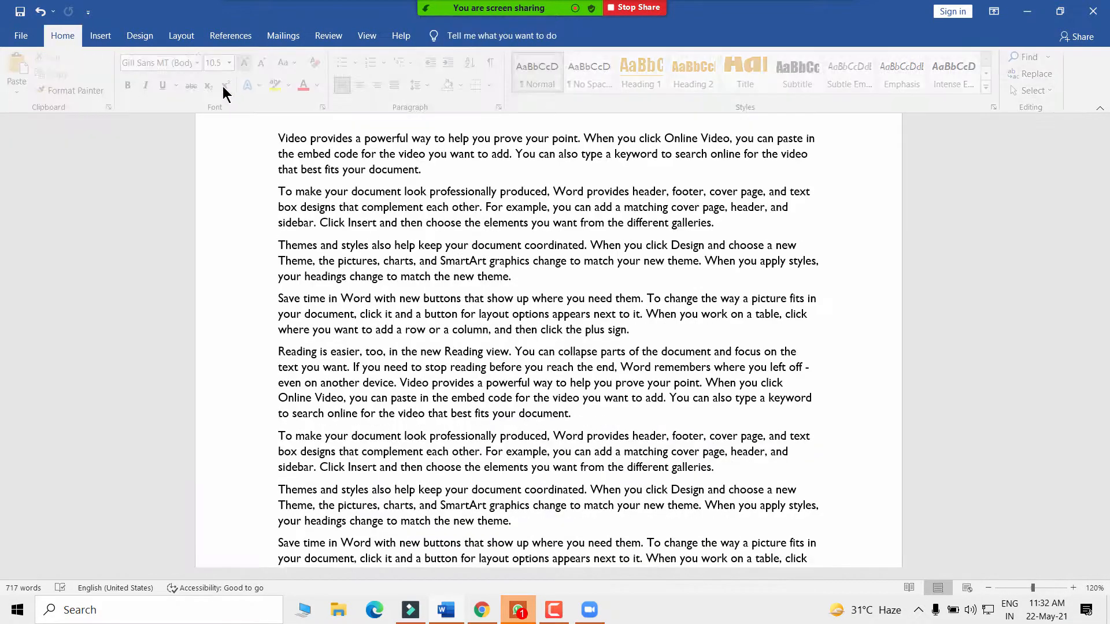
- Scroll through the Print Layout pages, then select and deselect the opening paragraphs
click(366, 36)
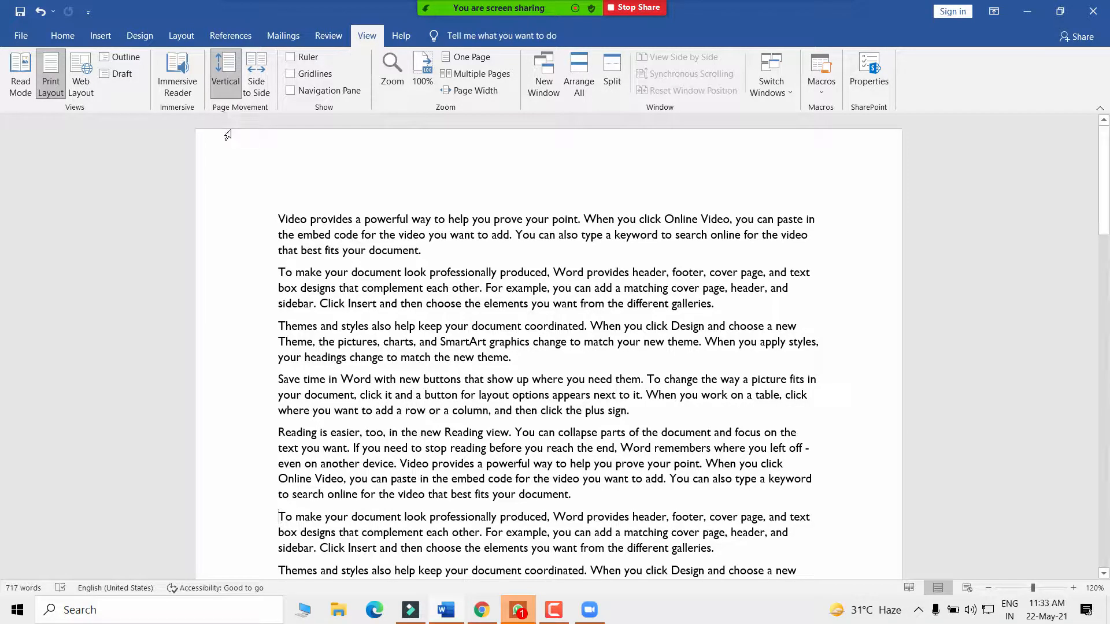
scroll(243, 150, down, 1)
scroll(344, 270, down, 1)
scroll(364, 266, up, 2)
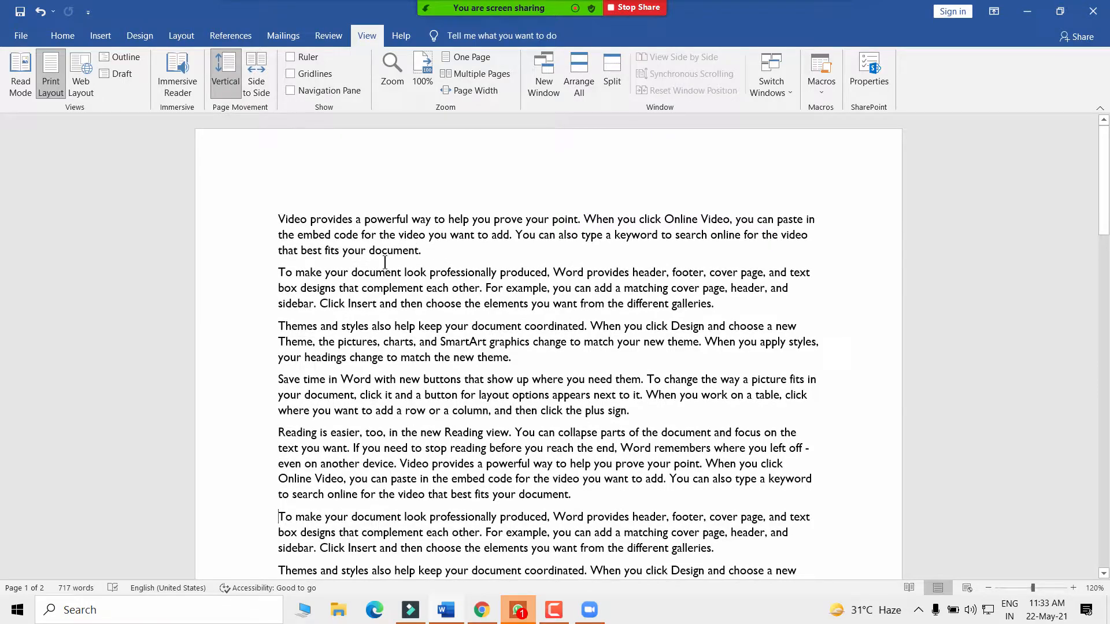
scroll(339, 288, down, 5)
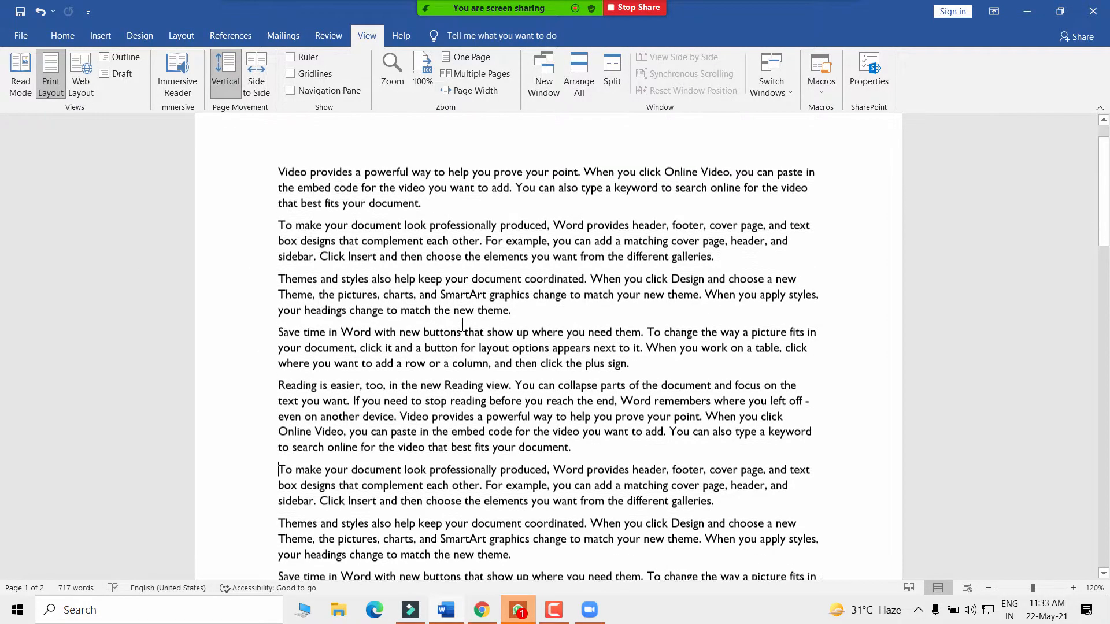
scroll(464, 329, down, 3)
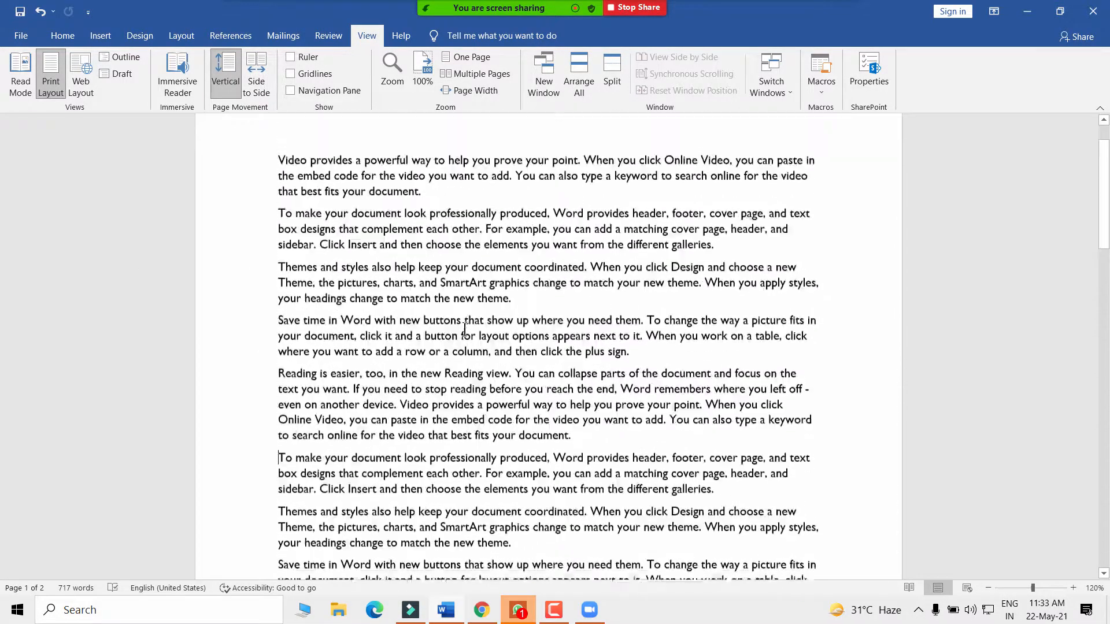
scroll(473, 335, down, 5)
scroll(471, 340, up, 11)
scroll(403, 206, up, 2)
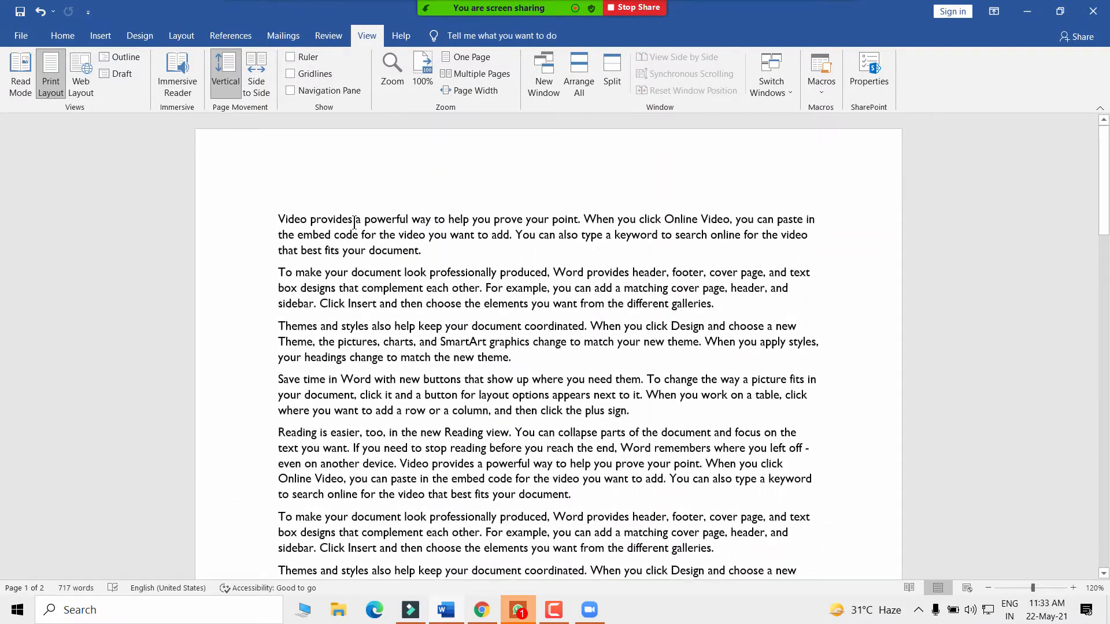
scroll(341, 350, down, 5)
scroll(357, 340, up, 5)
scroll(534, 356, down, 8)
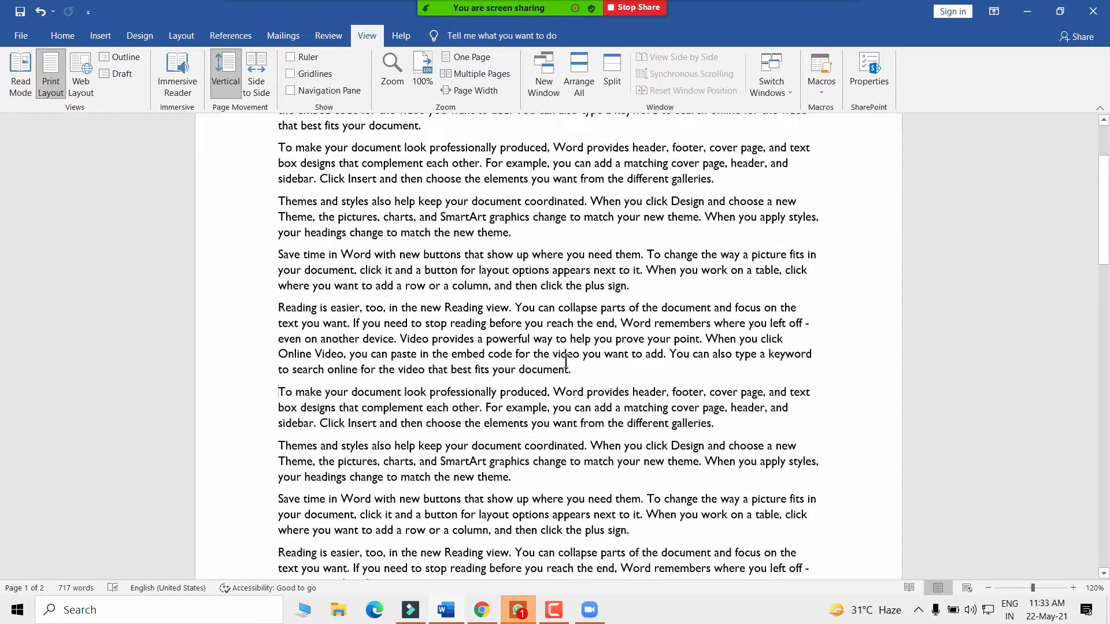
scroll(549, 358, up, 4)
scroll(552, 341, up, 4)
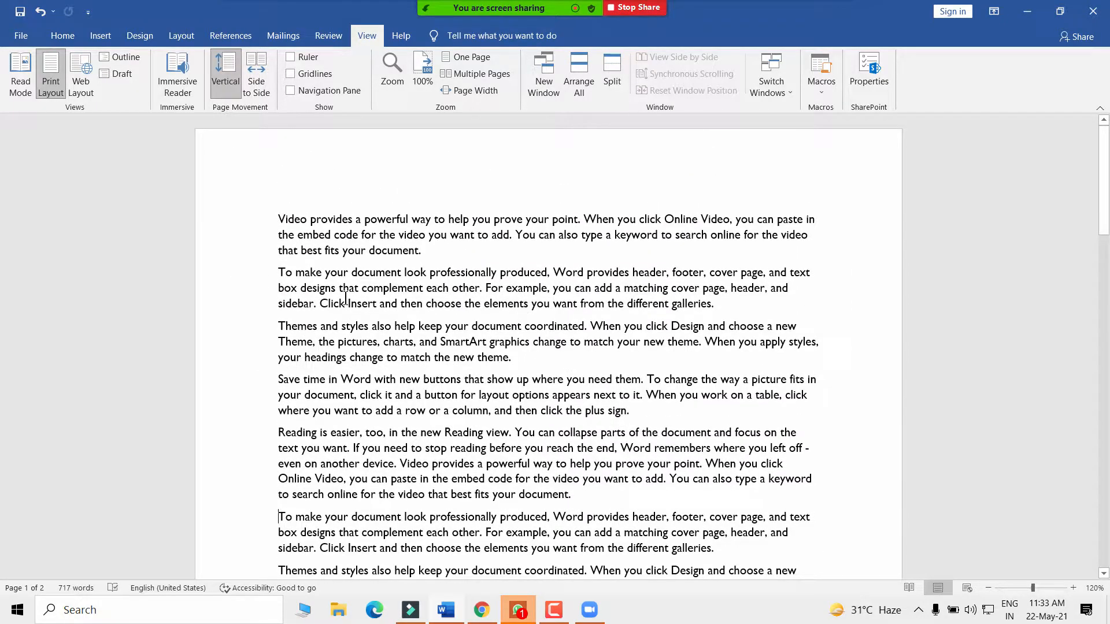
scroll(404, 310, down, 20)
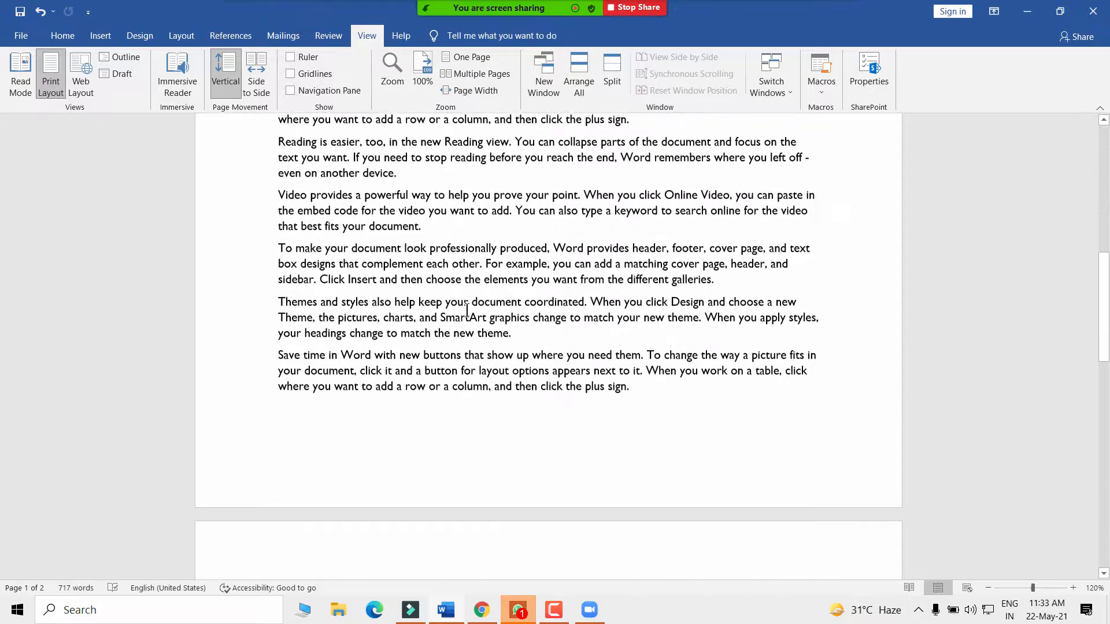
scroll(468, 320, down, 4)
scroll(468, 321, up, 17)
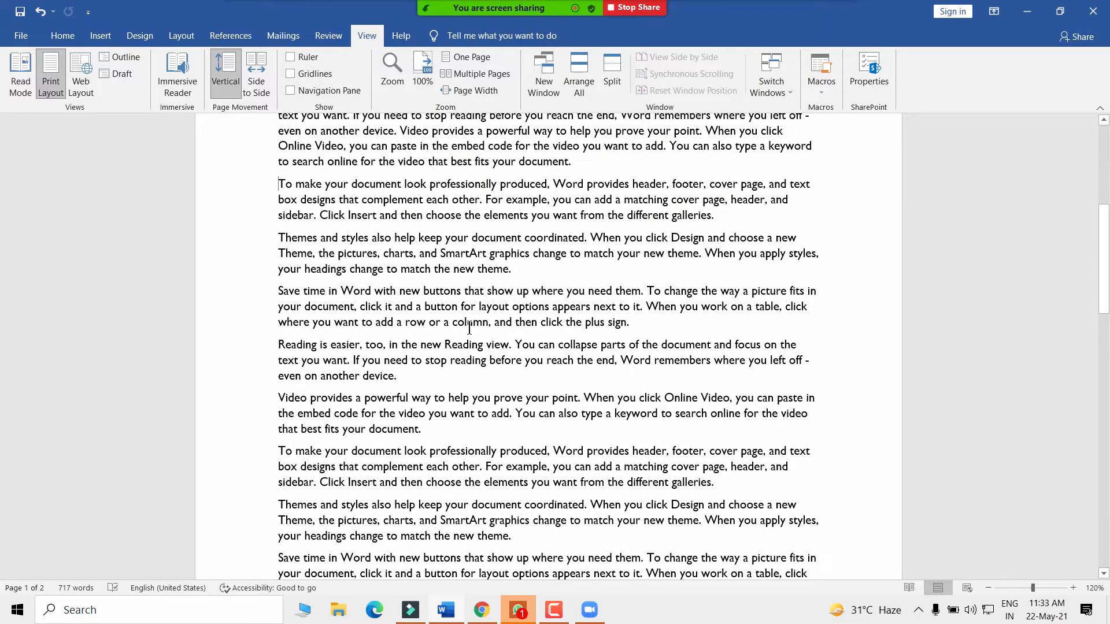
scroll(470, 321, down, 13)
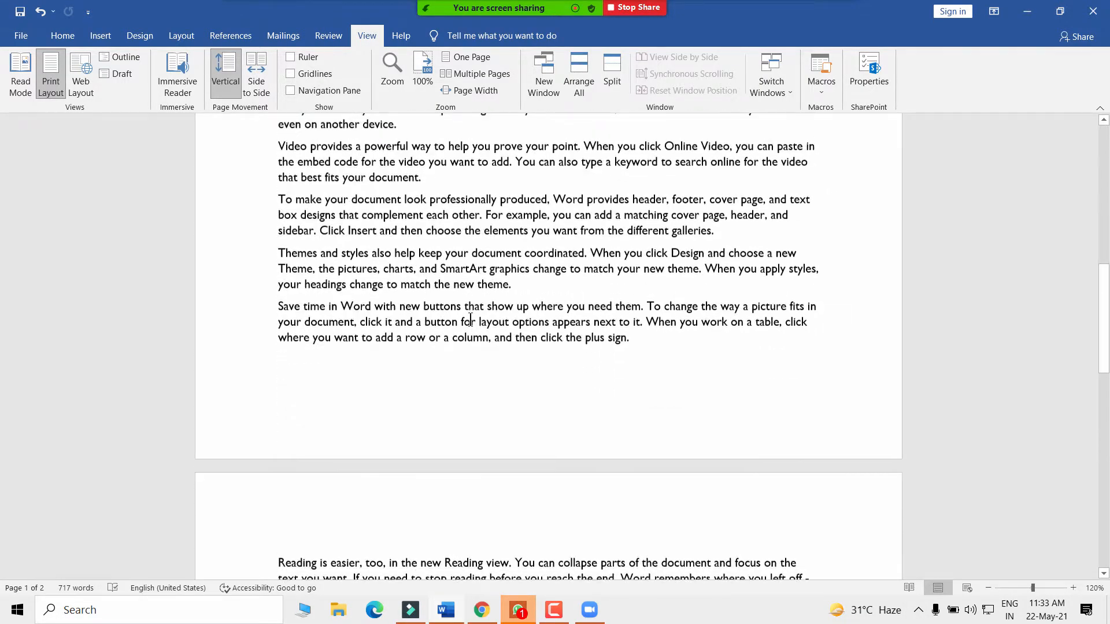
scroll(469, 321, up, 12)
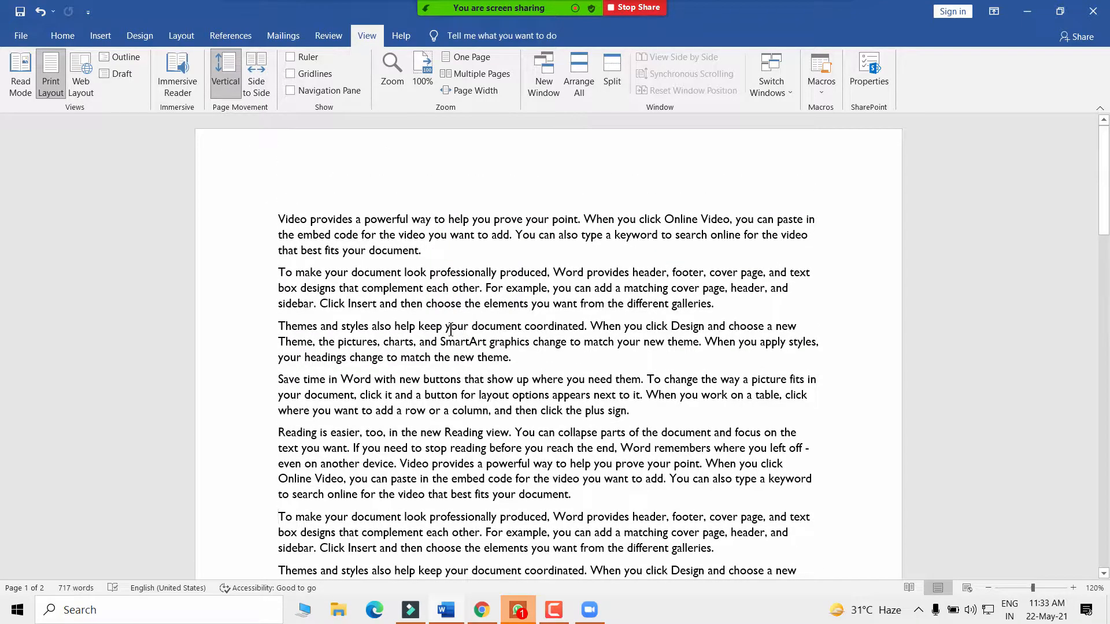
drag(274, 217, 487, 448)
click(893, 211)
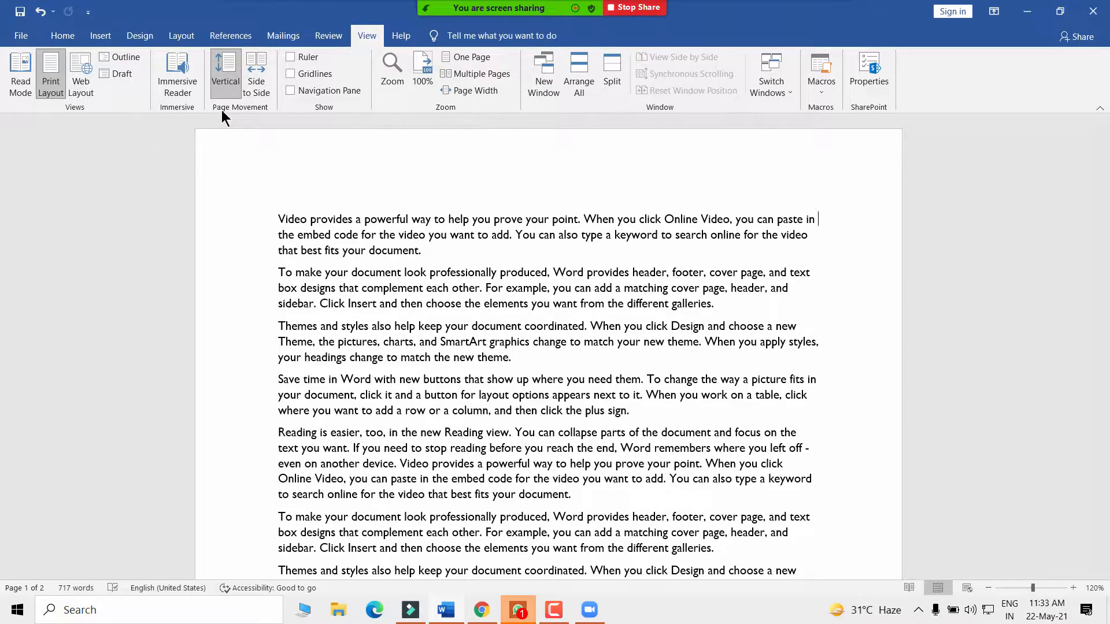
- Set Page Movement to Side to Side, then select and deselect the first seven paragraphs
click(256, 80)
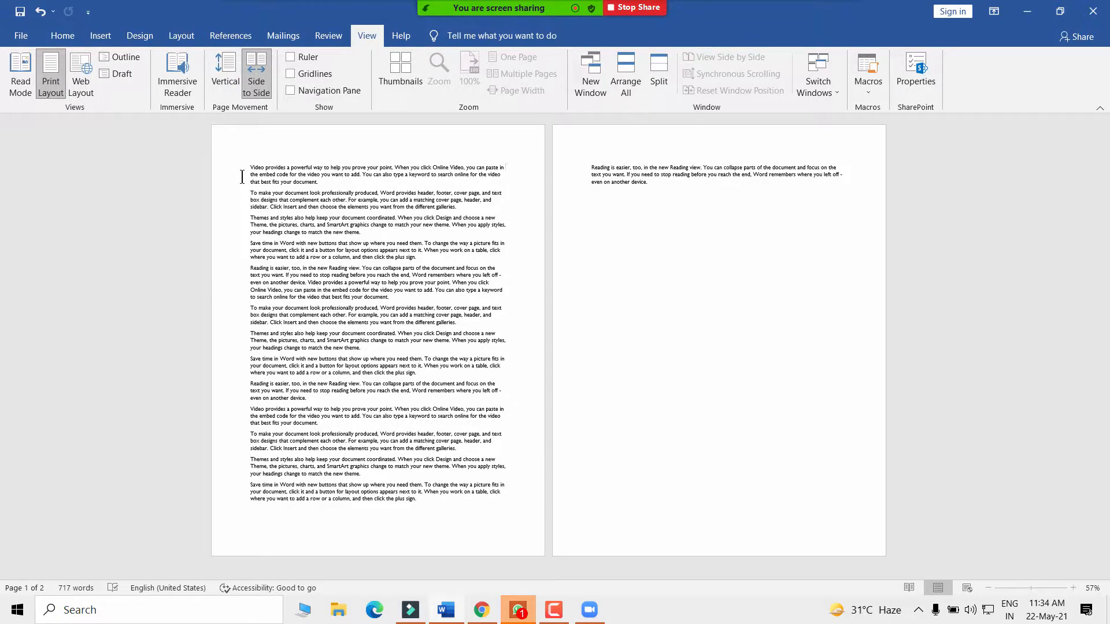
drag(251, 167, 407, 356)
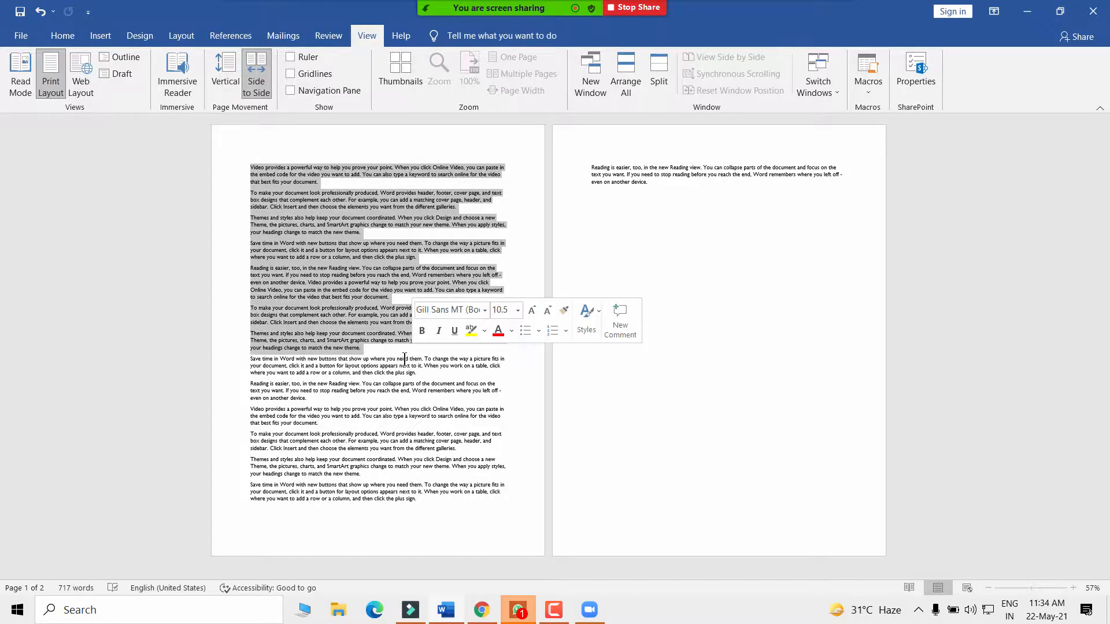
click(350, 391)
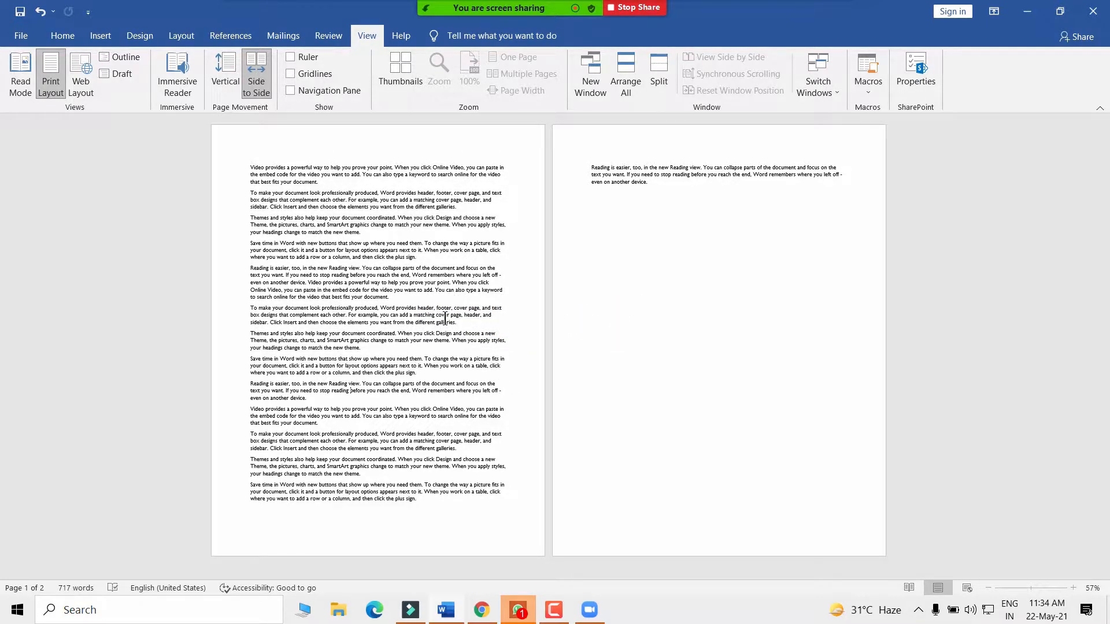
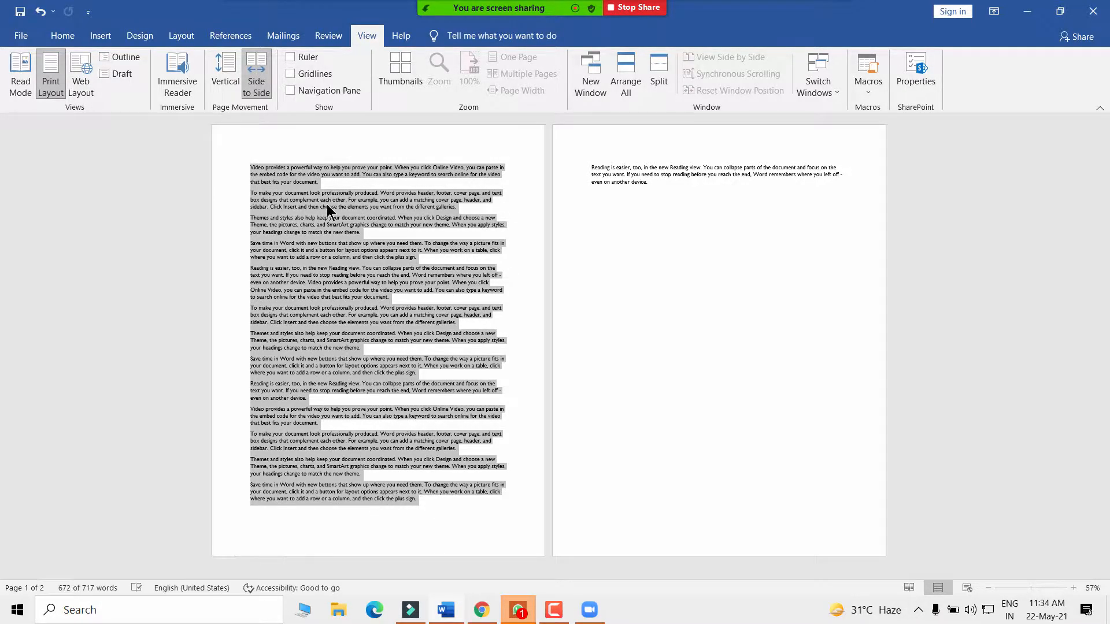
- Clear the paragraph selection on page 1 of the two-page sample document in Side to Side view
click(325, 206)
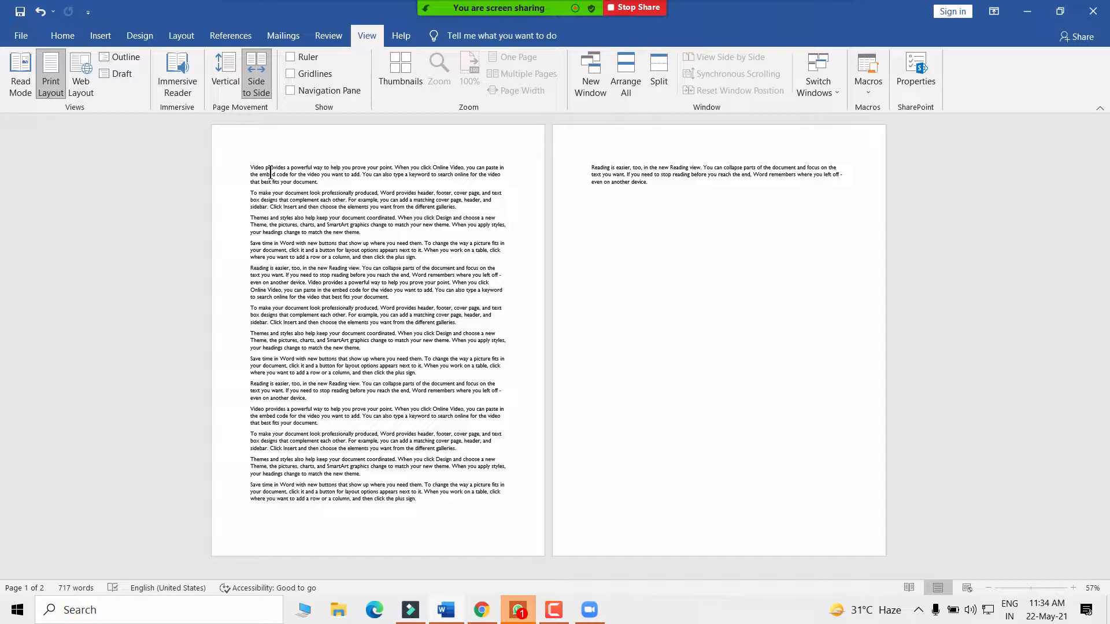
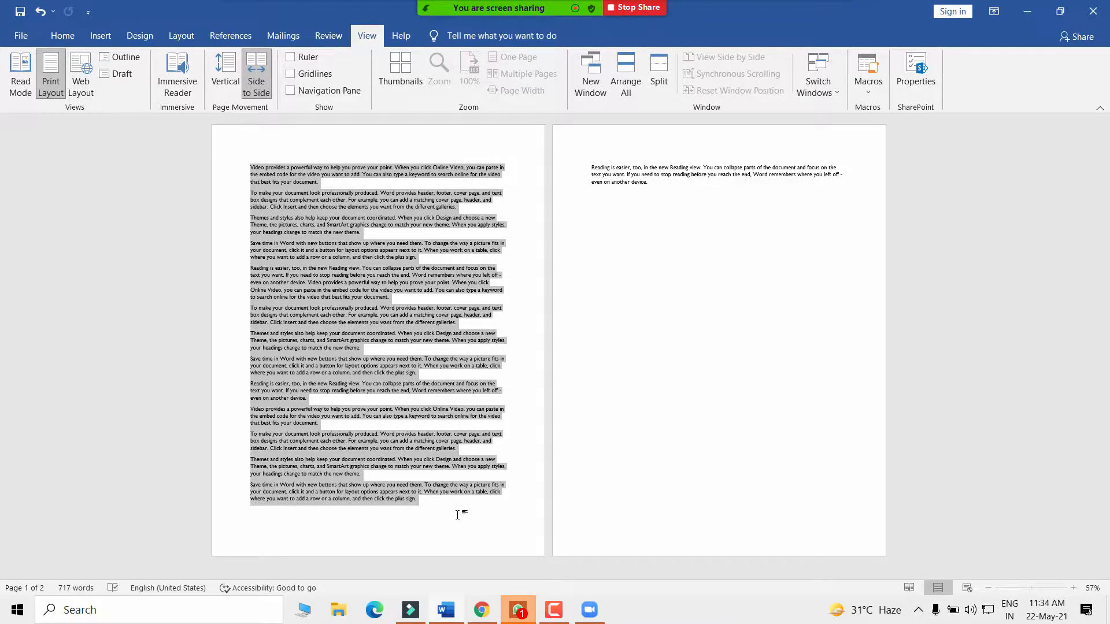
- Clear the page-1 selection, dismiss the meeting warning, and switch Page Movement to Vertical
click(323, 301)
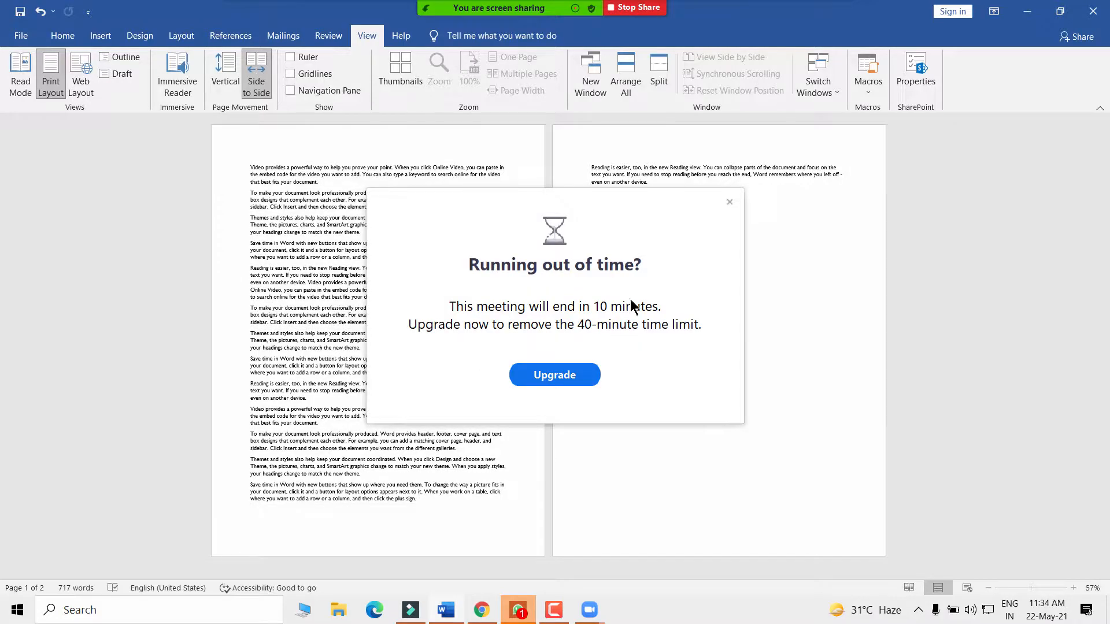
click(728, 201)
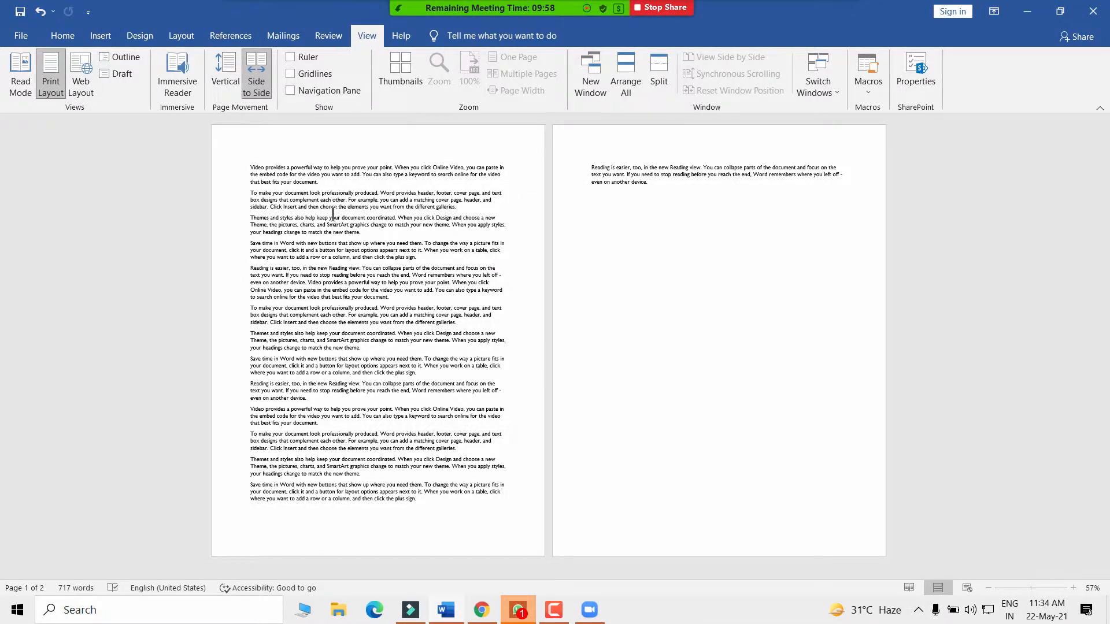
click(223, 69)
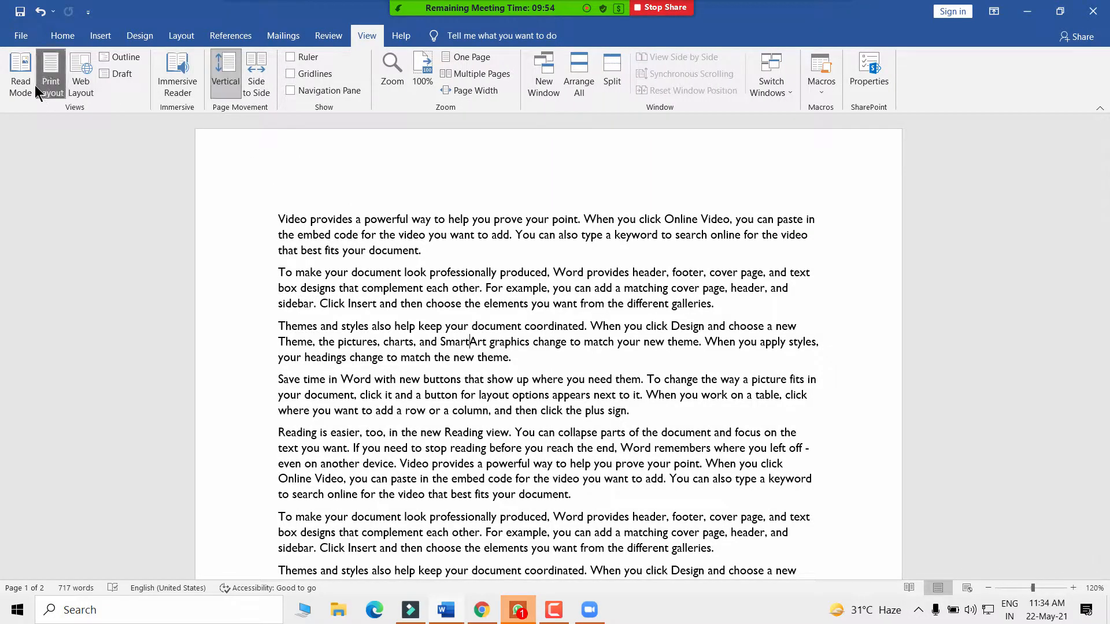
scroll(503, 352, down, 8)
scroll(513, 396, up, 7)
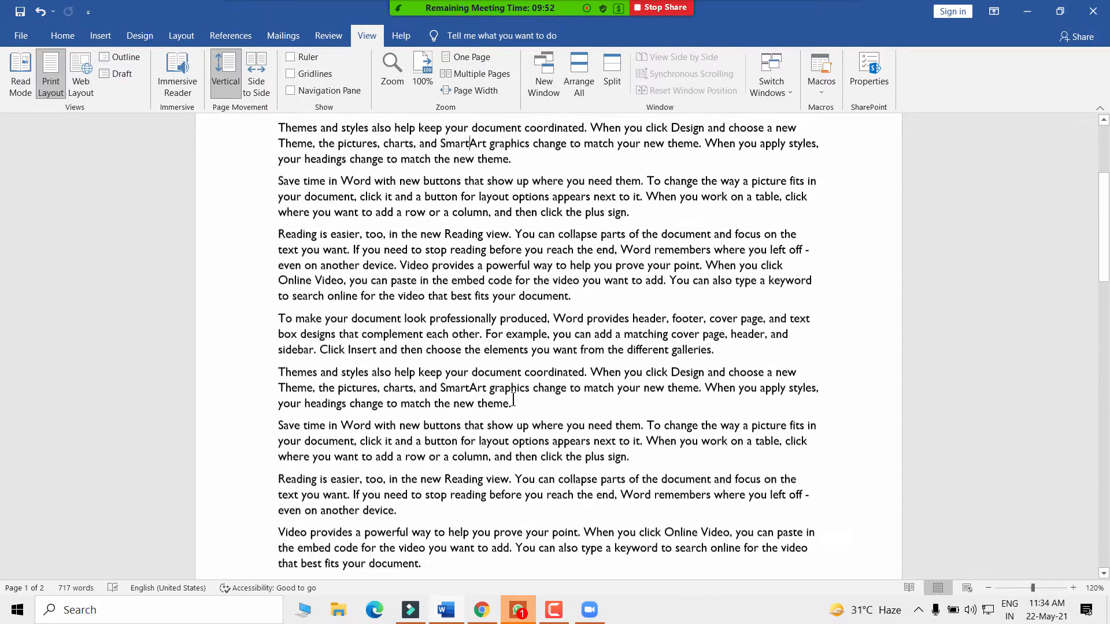
scroll(393, 309, up, 1)
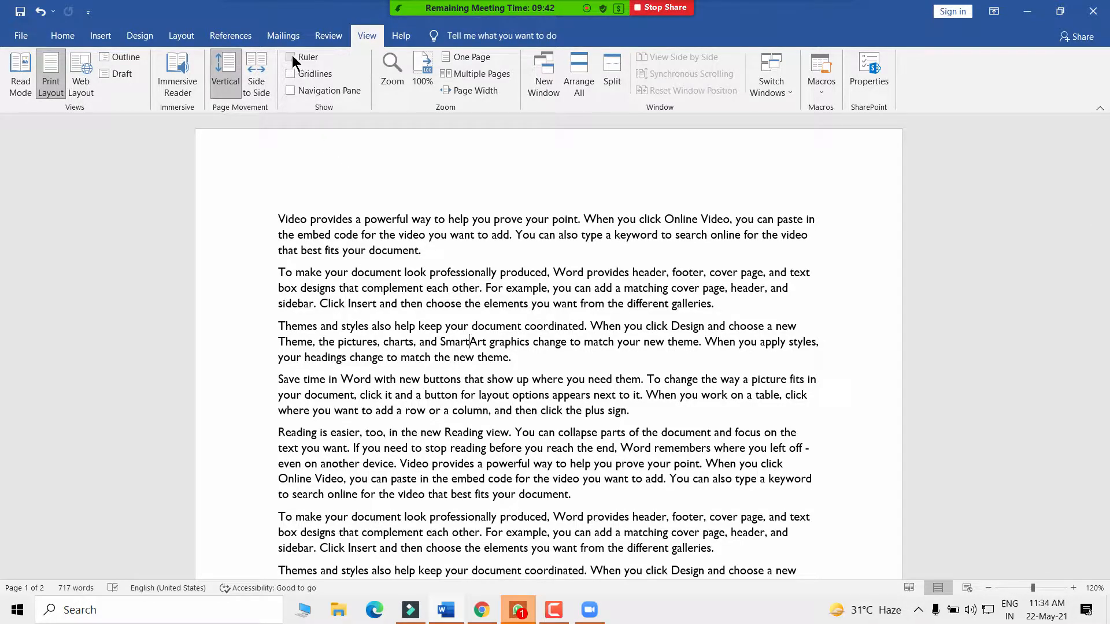
- Test the vertical layout by selecting and clearing the first paragraphs and text into paragraph six
click(327, 249)
drag(261, 219, 335, 436)
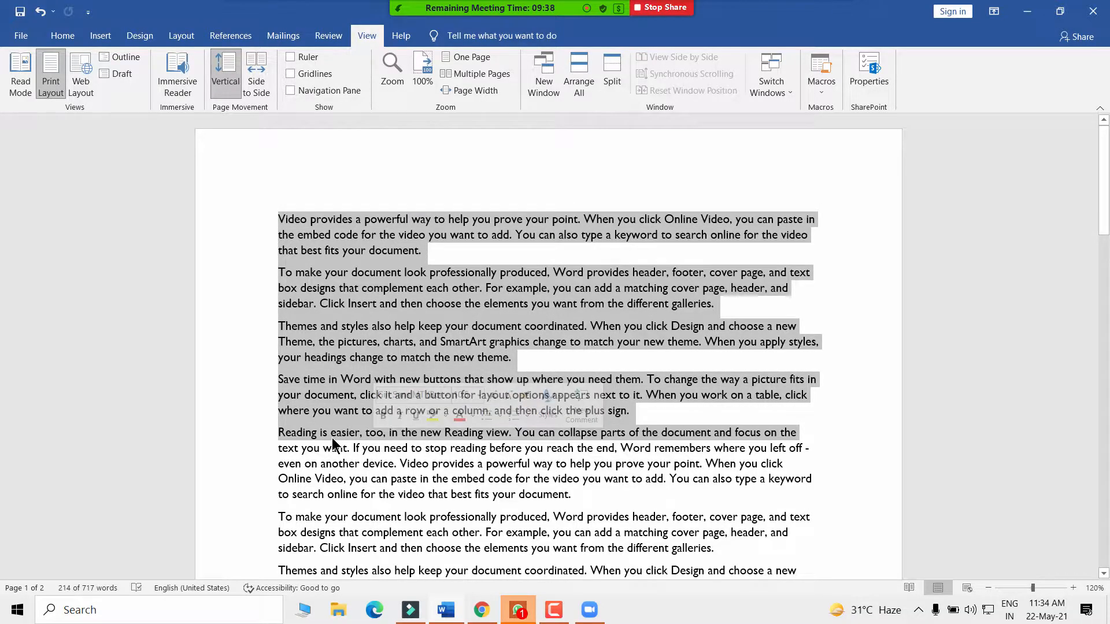
click(356, 289)
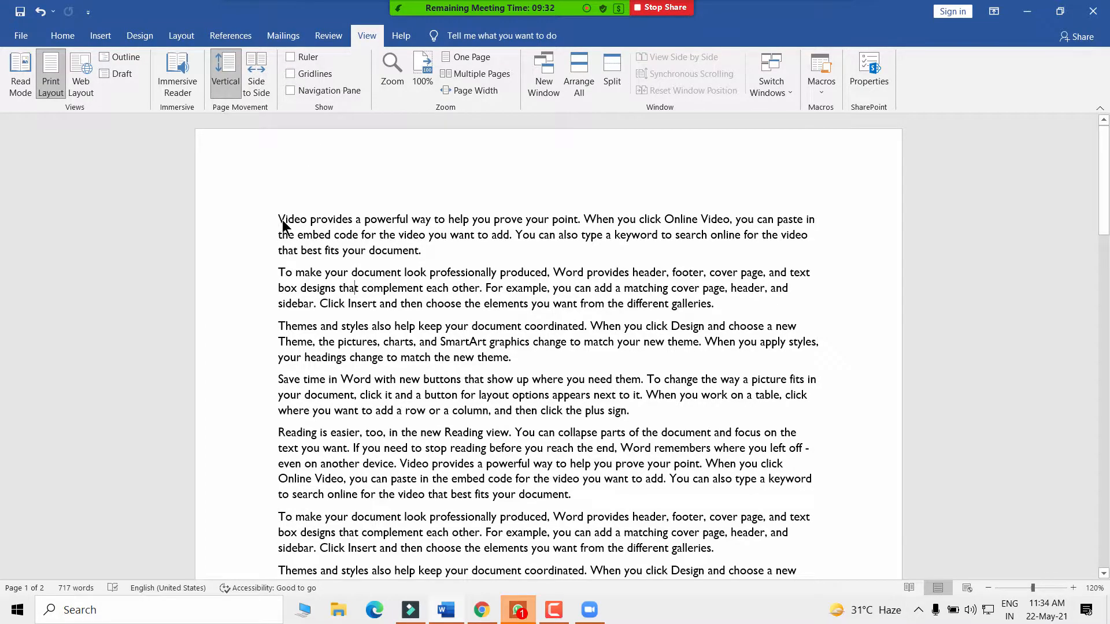
drag(279, 219, 433, 250)
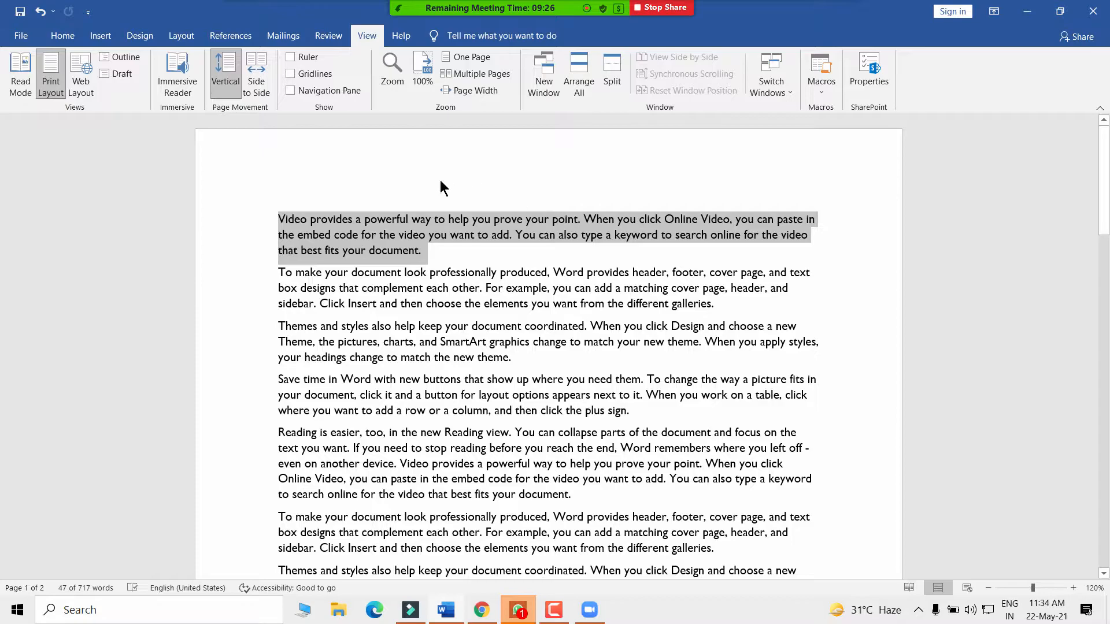
click(427, 312)
drag(272, 224, 571, 492)
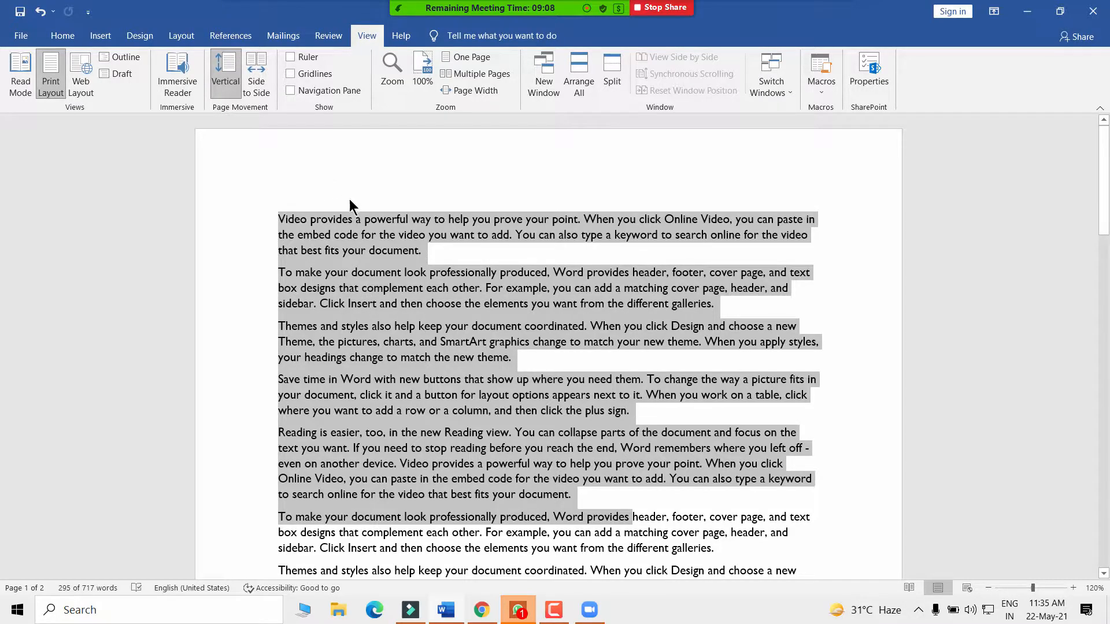
click(293, 159)
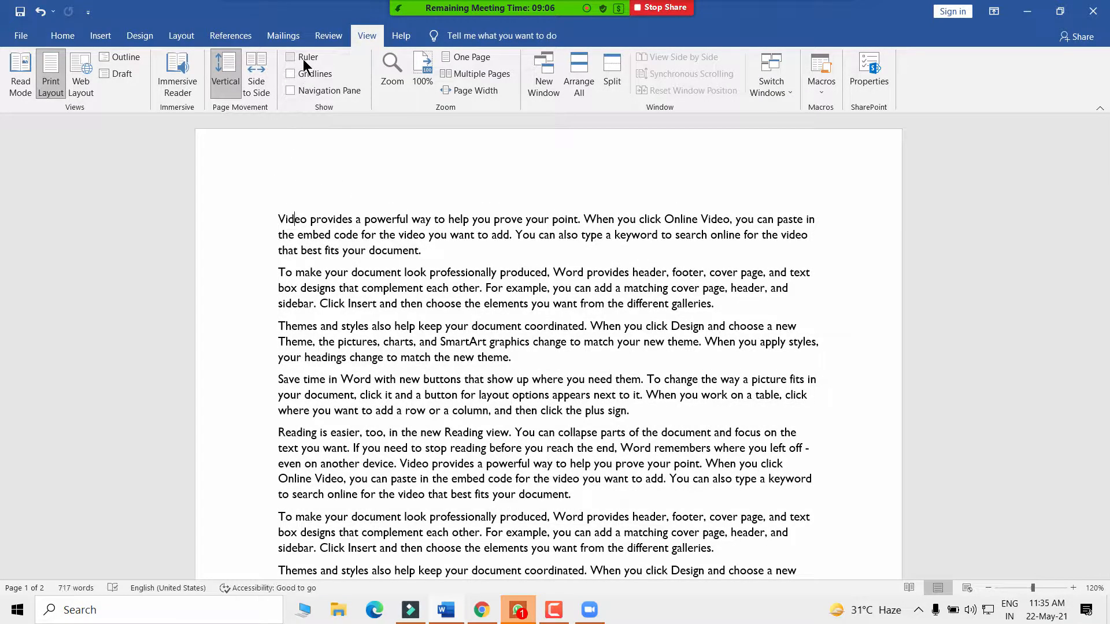
- Turn on the Ruler, select the first three paragraphs, and add a left tab stop at 1 inch
click(289, 58)
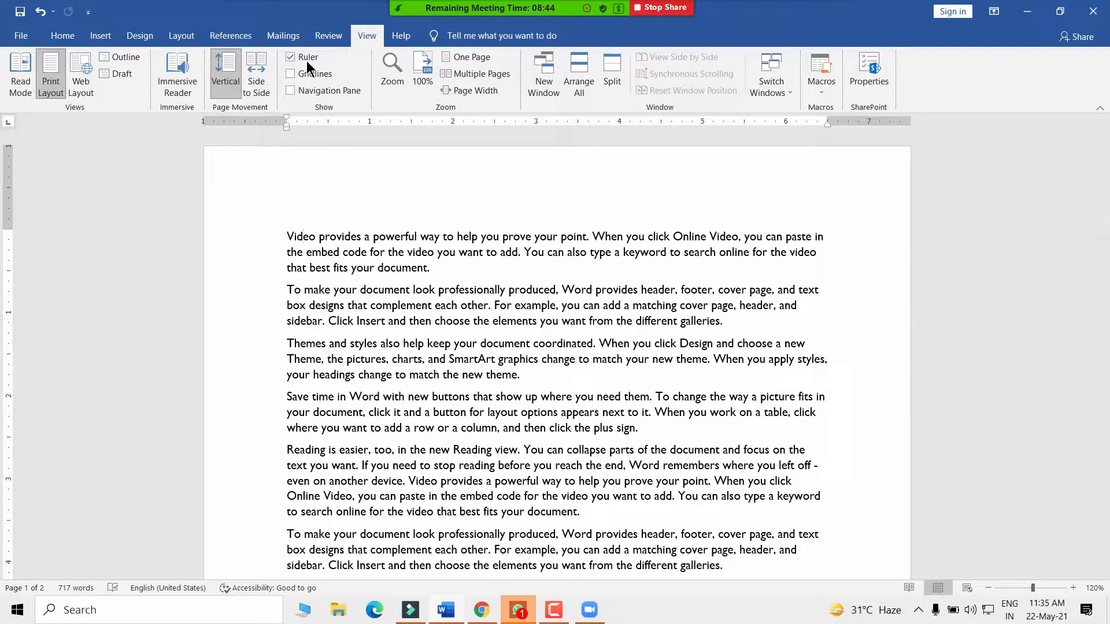
drag(286, 235, 566, 376)
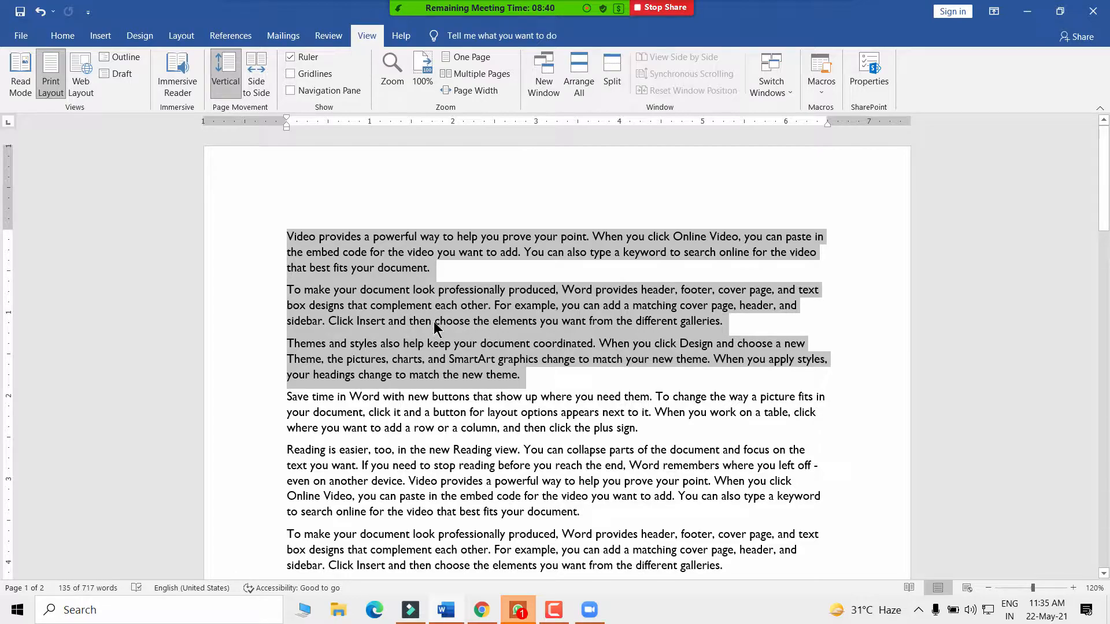
click(367, 218)
drag(280, 240, 528, 376)
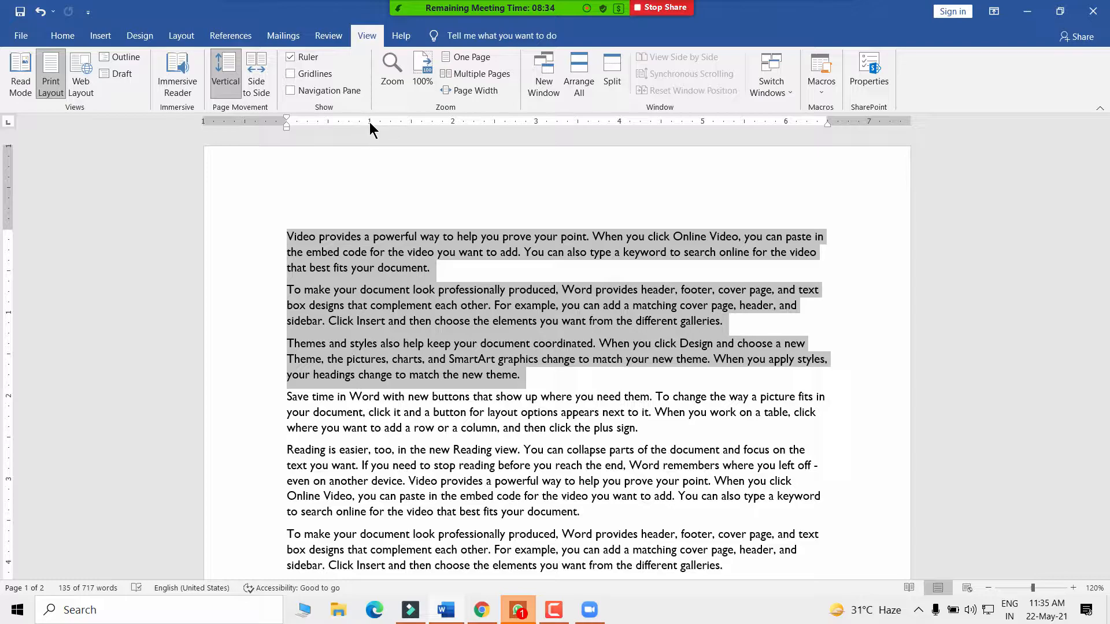
drag(370, 122, 369, 123)
drag(369, 122, 370, 122)
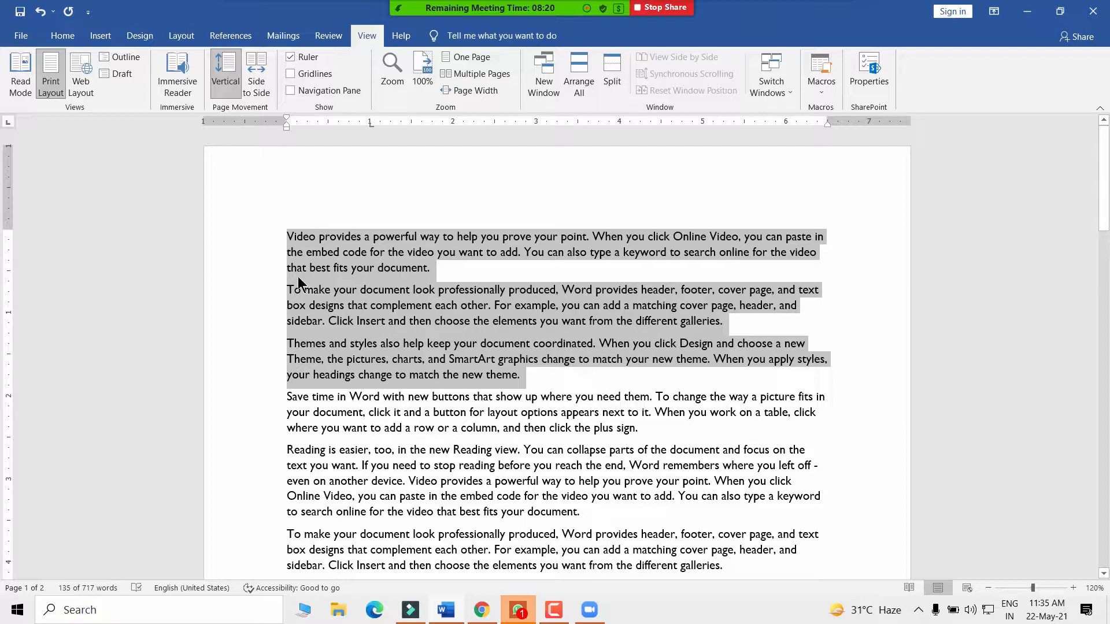
click(62, 37)
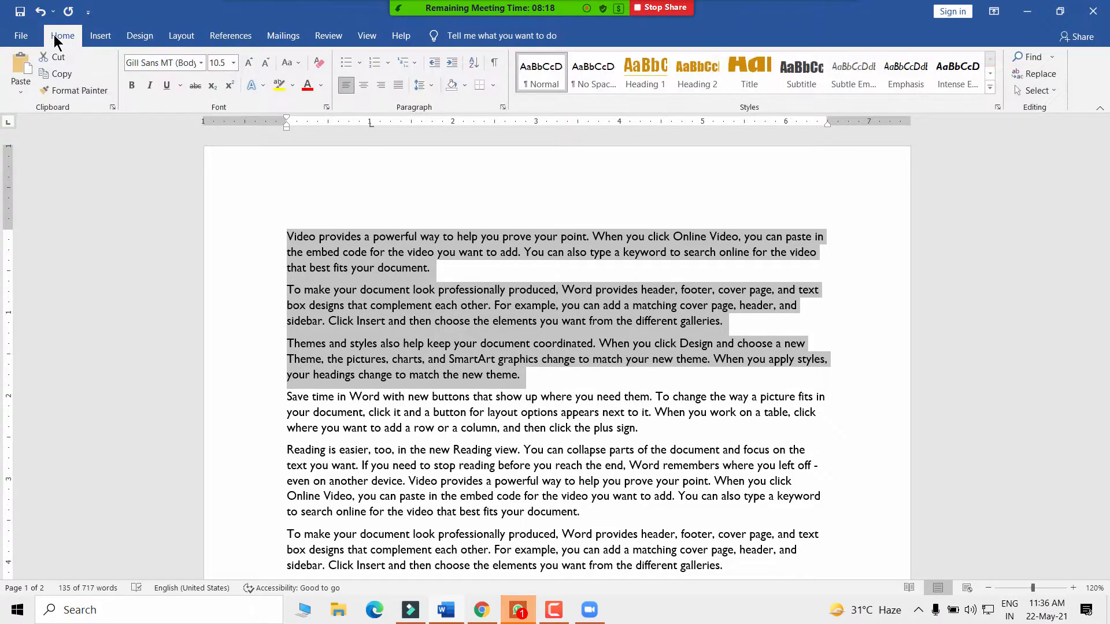
click(450, 65)
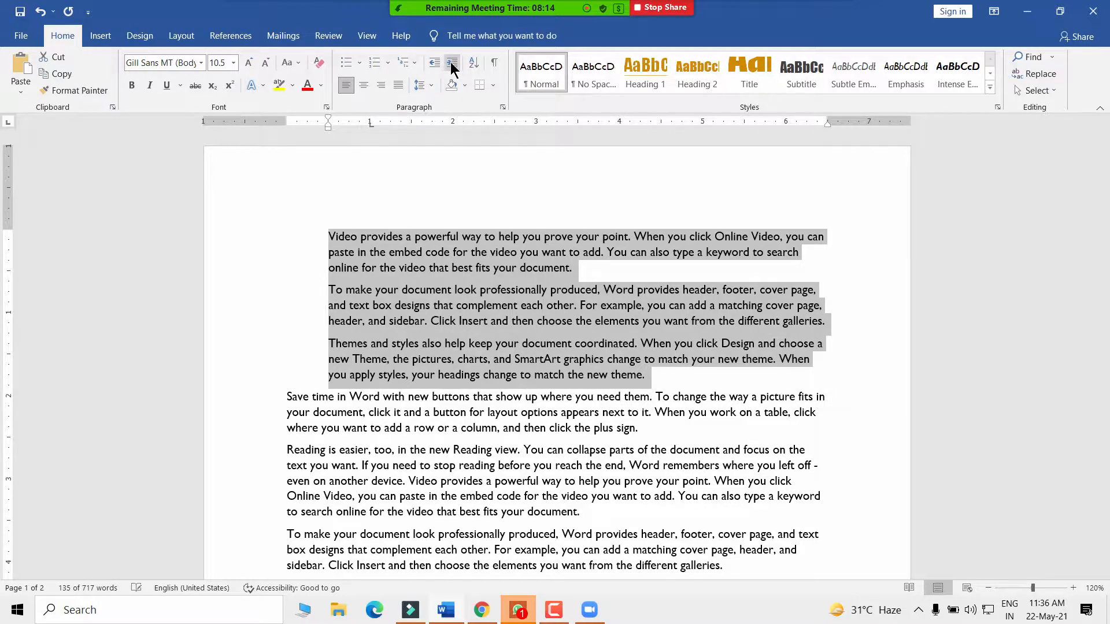
click(450, 61)
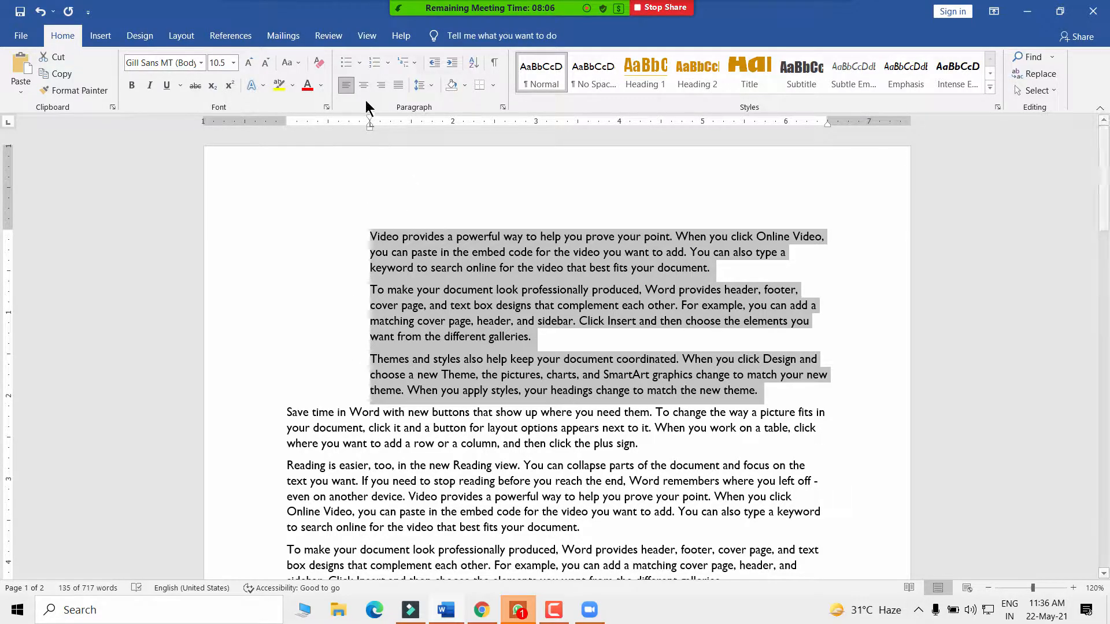
click(433, 65)
click(432, 64)
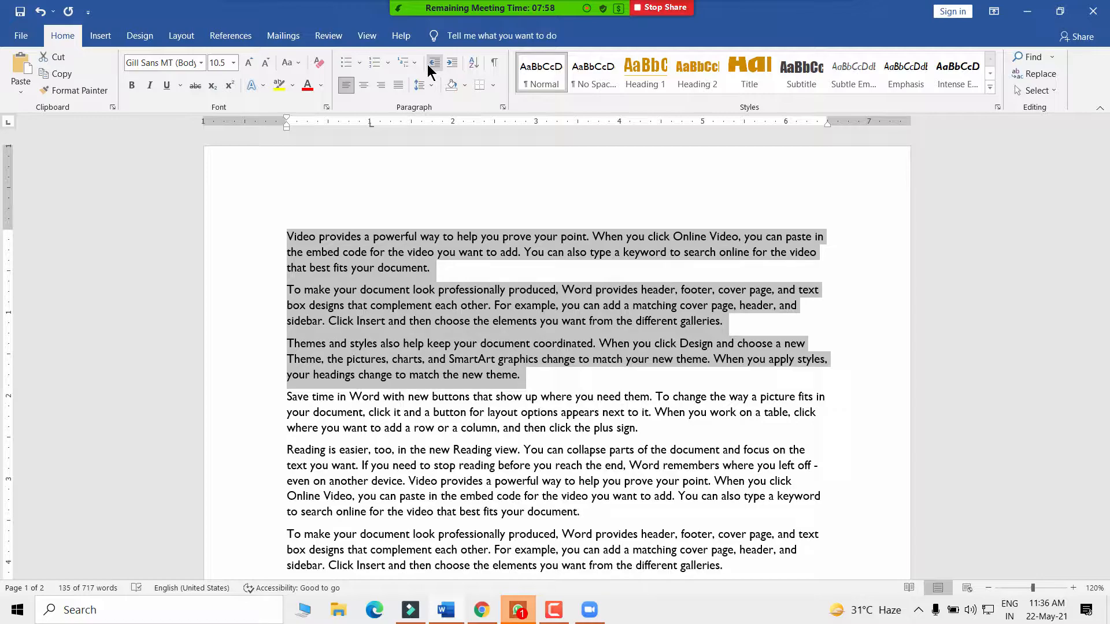
key(ctrl+m)
key(ctrl+m)
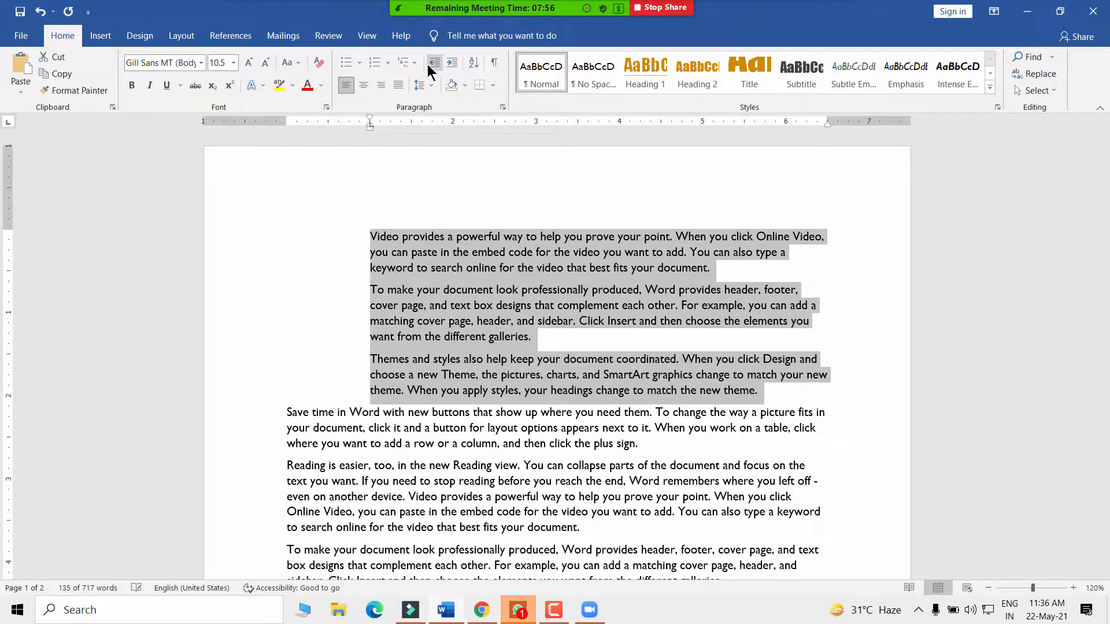
key(ctrl+m)
key(ctrl+m)
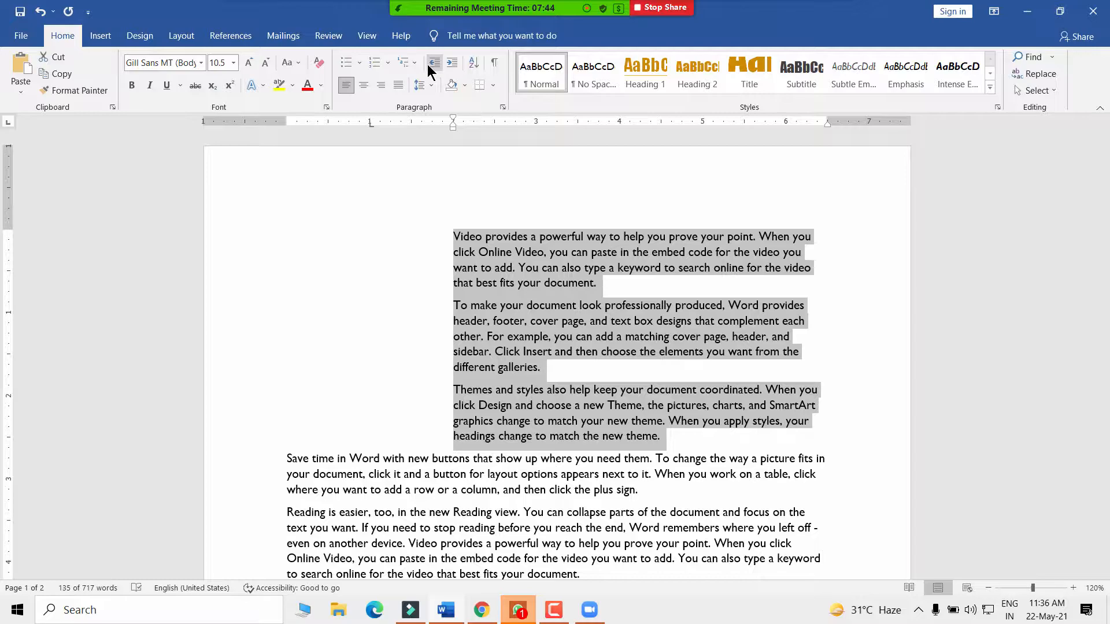
click(428, 66)
click(428, 66)
click(428, 66)
click(428, 66)
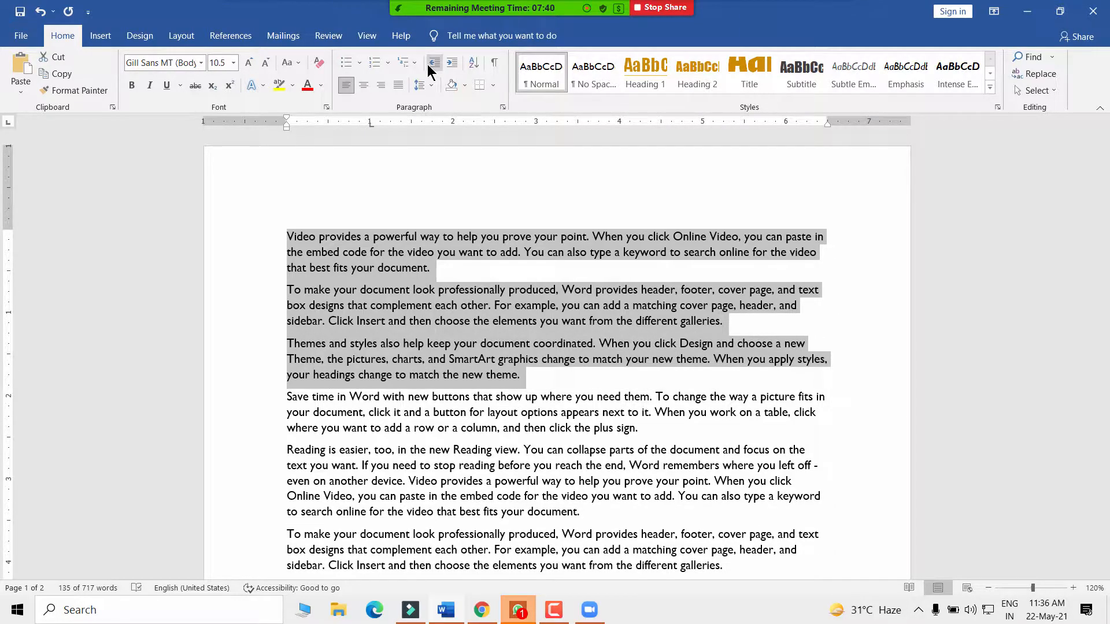
click(367, 36)
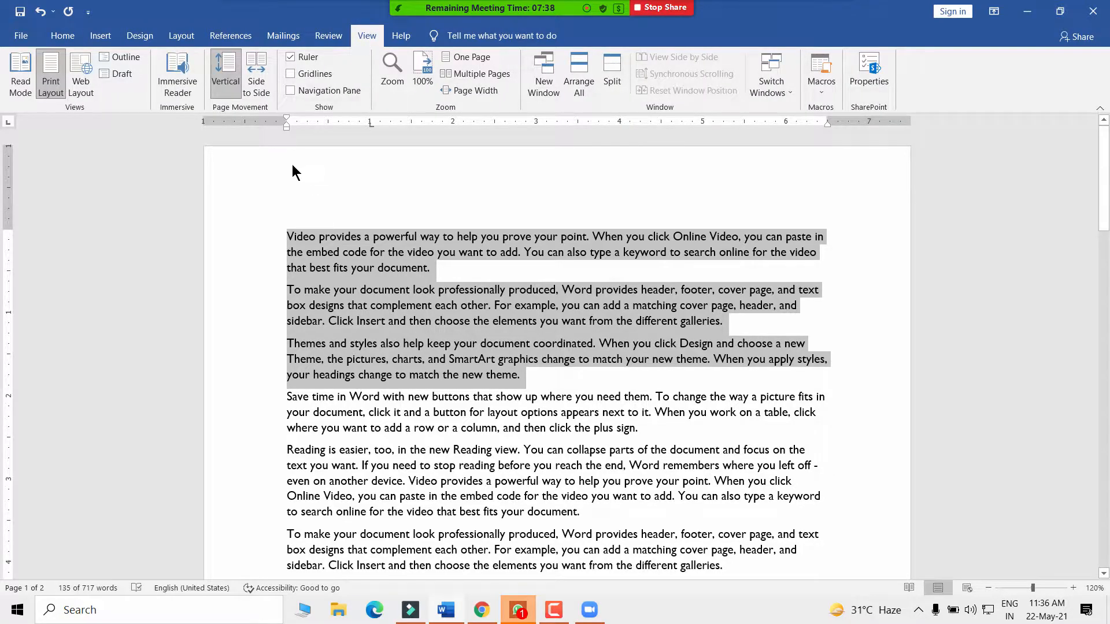
mouse_move(285, 116)
mouse_down()
mouse_move(398, 116)
mouse_move(204, 133)
mouse_move(287, 130)
mouse_up()
click(286, 127)
scroll(338, 277, down, 1)
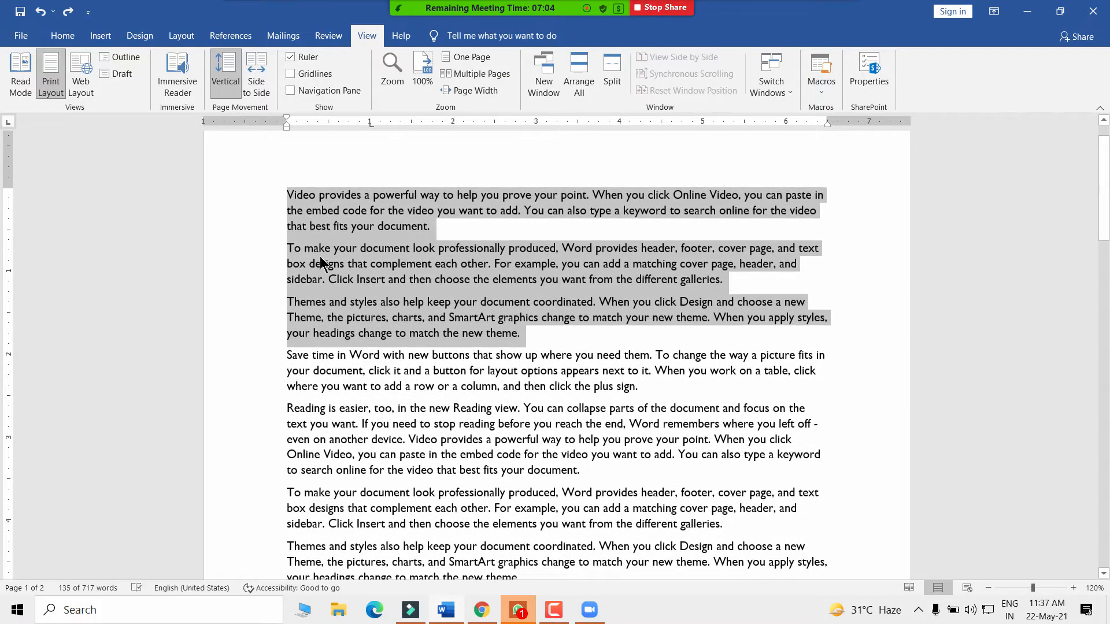
- Try Decrease and Increase Indent on the three paragraphs, leaving them at the left margin
click(71, 39)
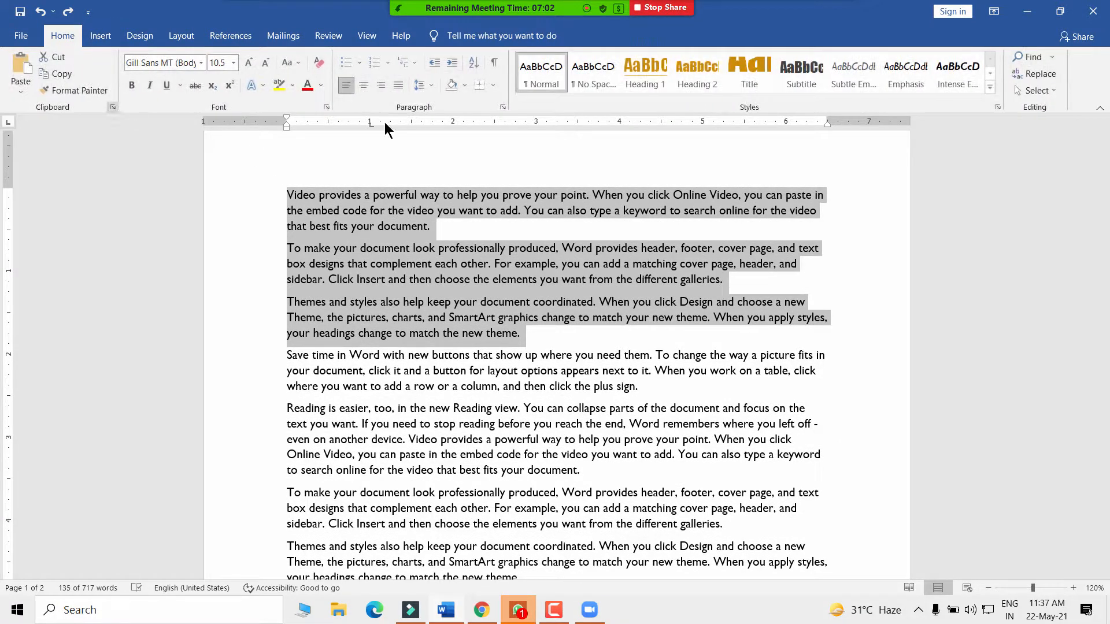
click(437, 65)
click(452, 63)
click(434, 62)
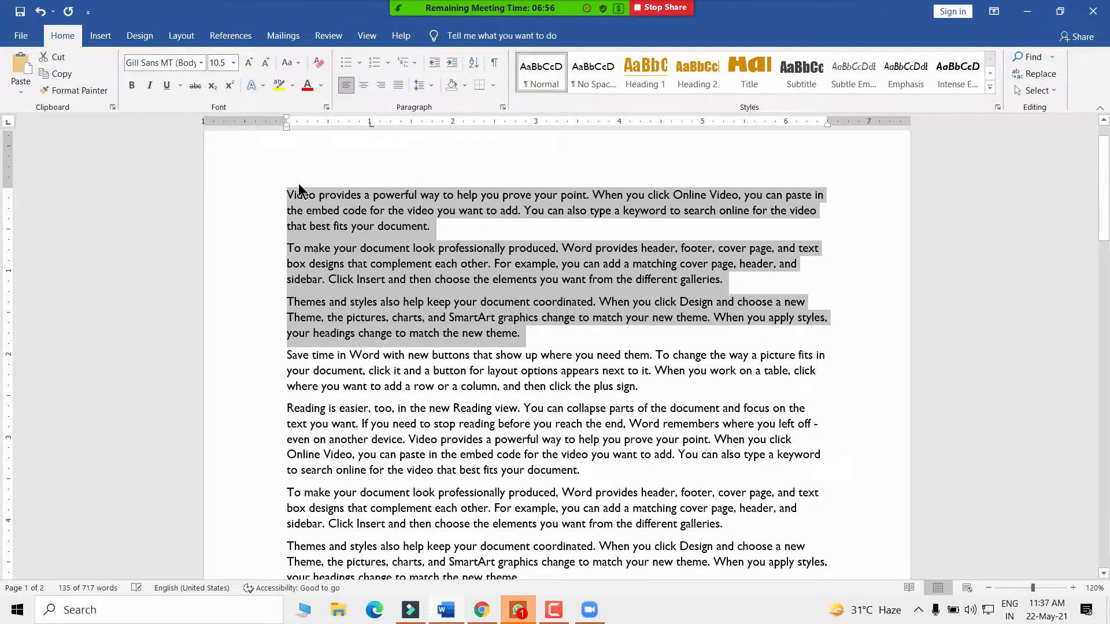
scroll(311, 206, up, 1)
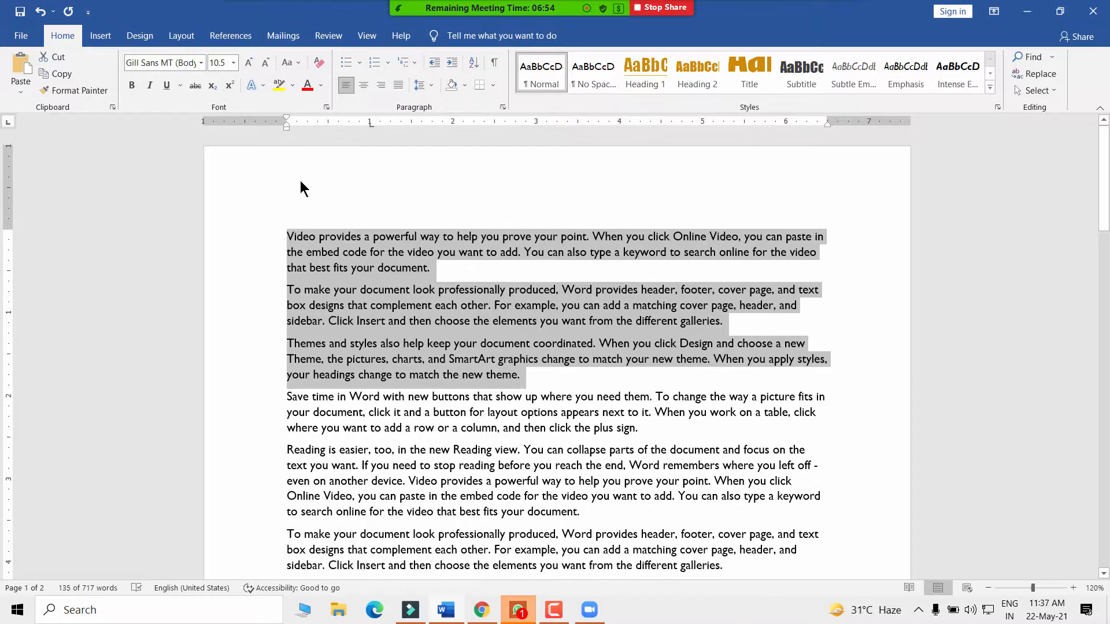
- Drag the ruler's first-line and left indent markers, then mute the meeting microphone
mouse_move(286, 115)
mouse_down()
mouse_move(263, 128)
mouse_move(284, 132)
mouse_move(259, 129)
mouse_move(285, 134)
mouse_move(280, 123)
mouse_move(241, 119)
mouse_move(286, 136)
mouse_move(286, 116)
mouse_move(319, 122)
mouse_move(286, 123)
mouse_up()
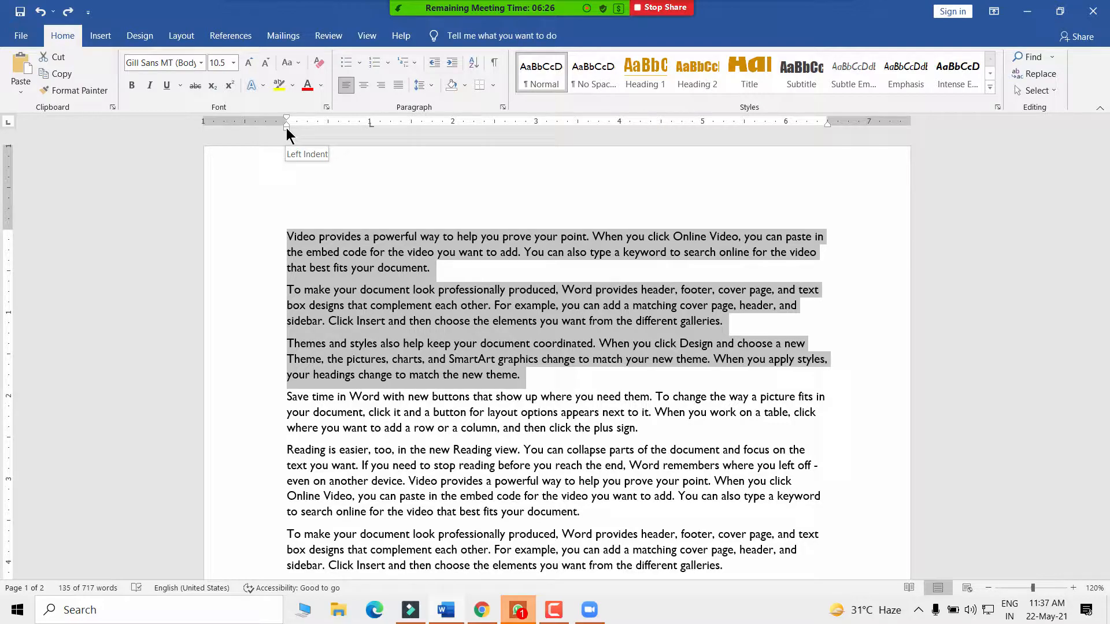
mouse_move(286, 127)
mouse_down()
mouse_move(315, 133)
mouse_move(287, 129)
mouse_up()
click(272, 21)
click(257, 16)
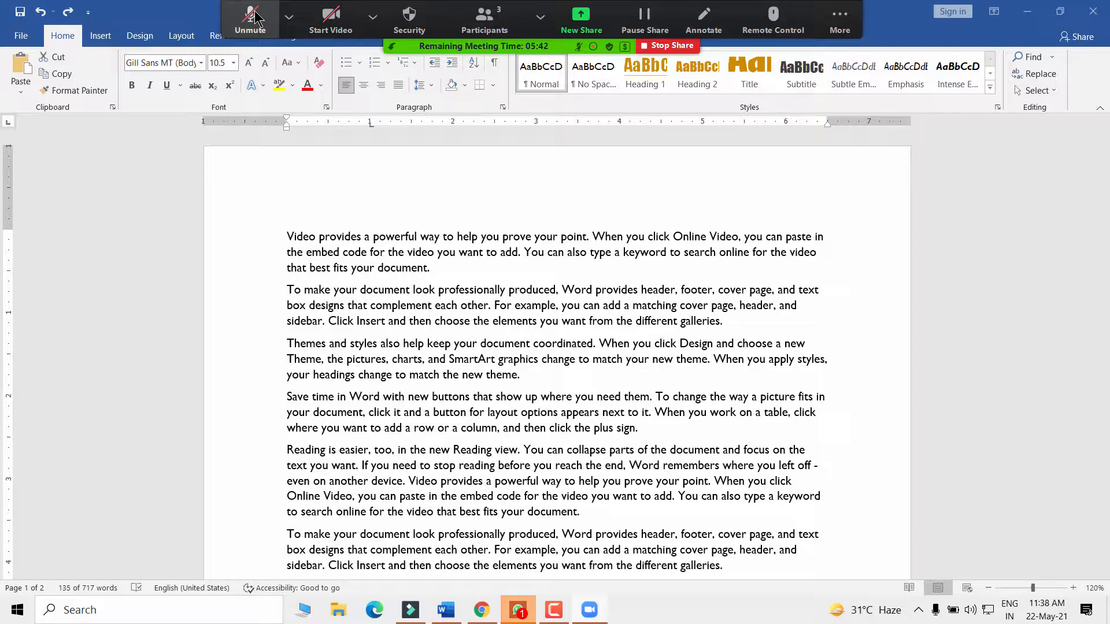
- Check the meeting cameras, unmute the microphone, and return focus to Word's View options
click(373, 17)
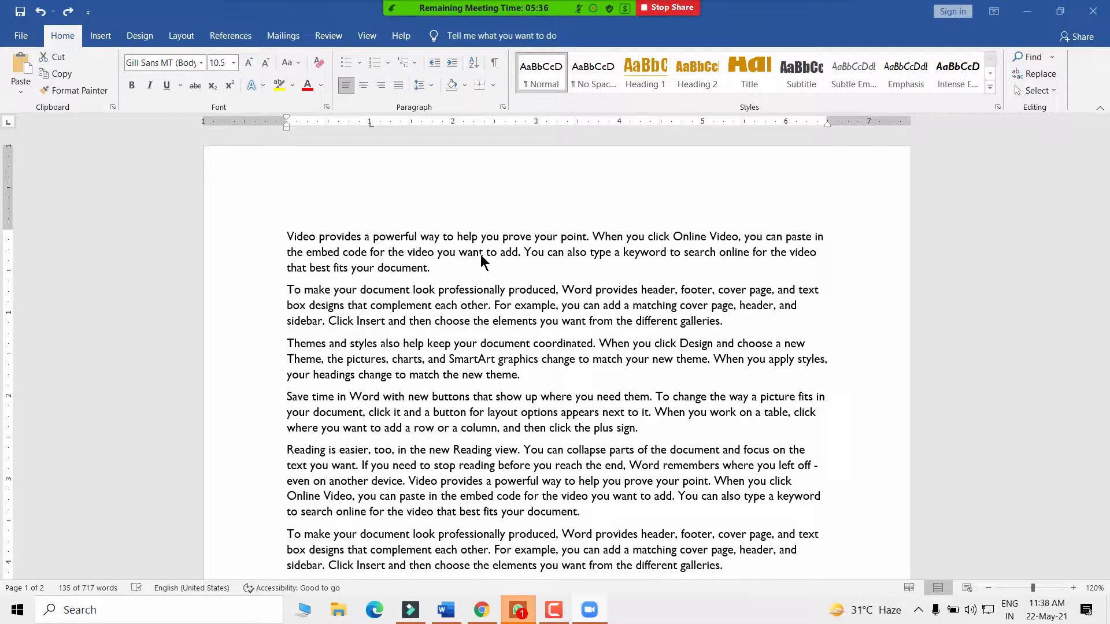
click(247, 17)
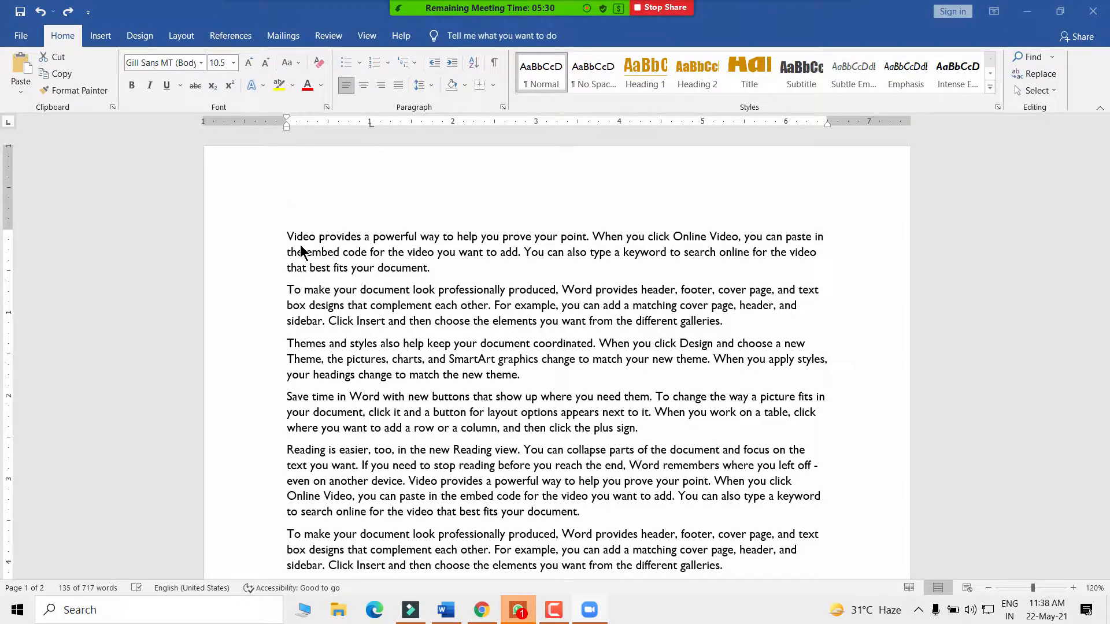
click(325, 100)
click(368, 36)
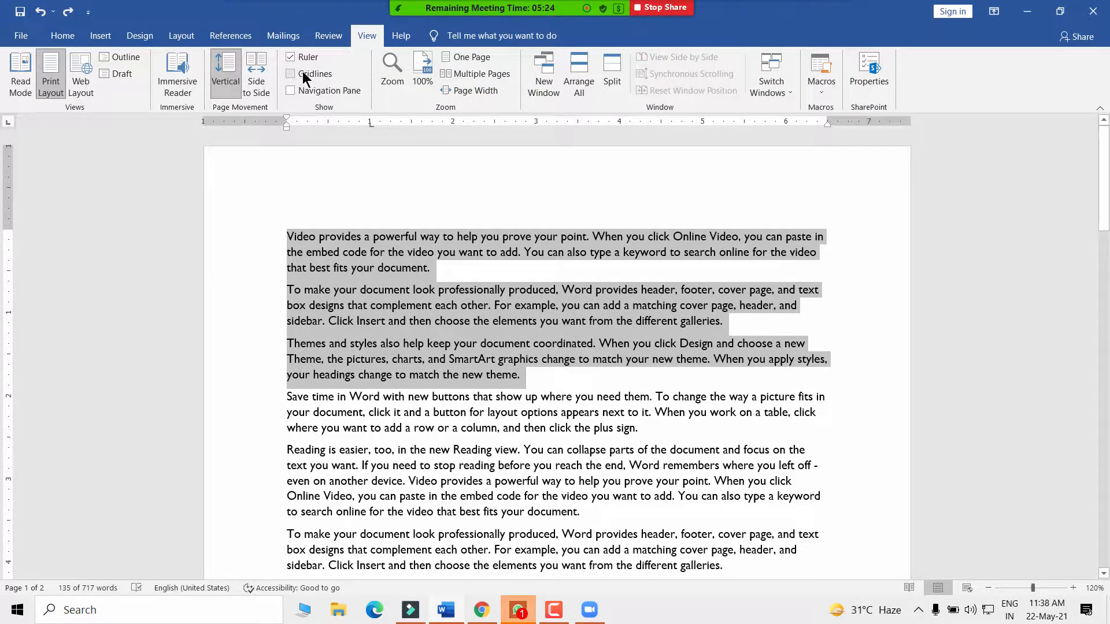
- Deselect the first three paragraphs and scroll back to the top of page 1
click(338, 252)
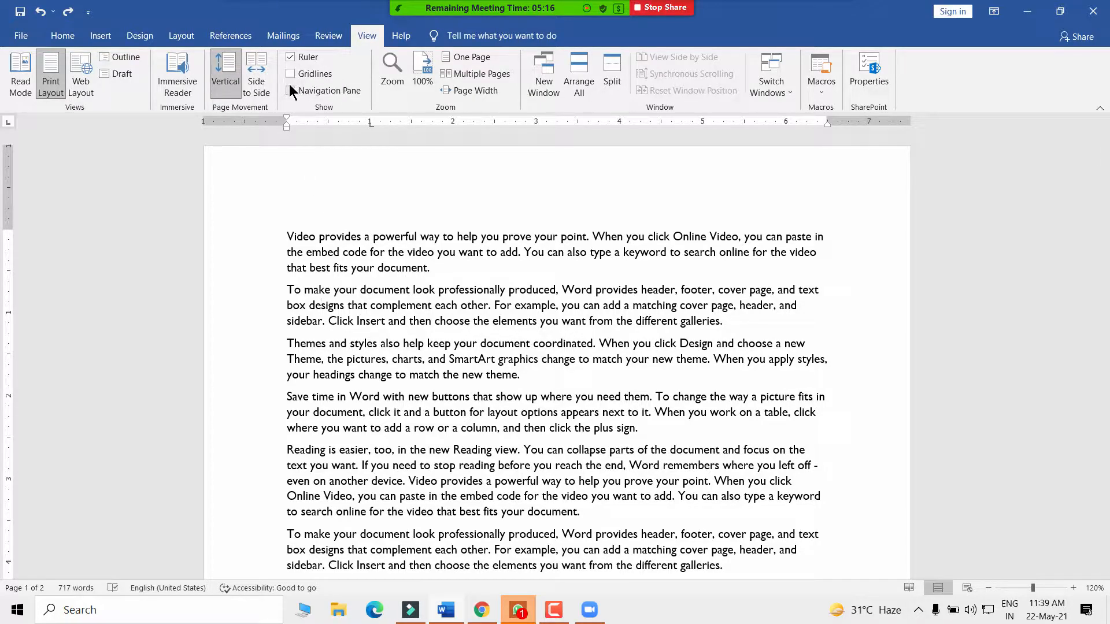
scroll(320, 297, down, 2)
scroll(320, 289, up, 2)
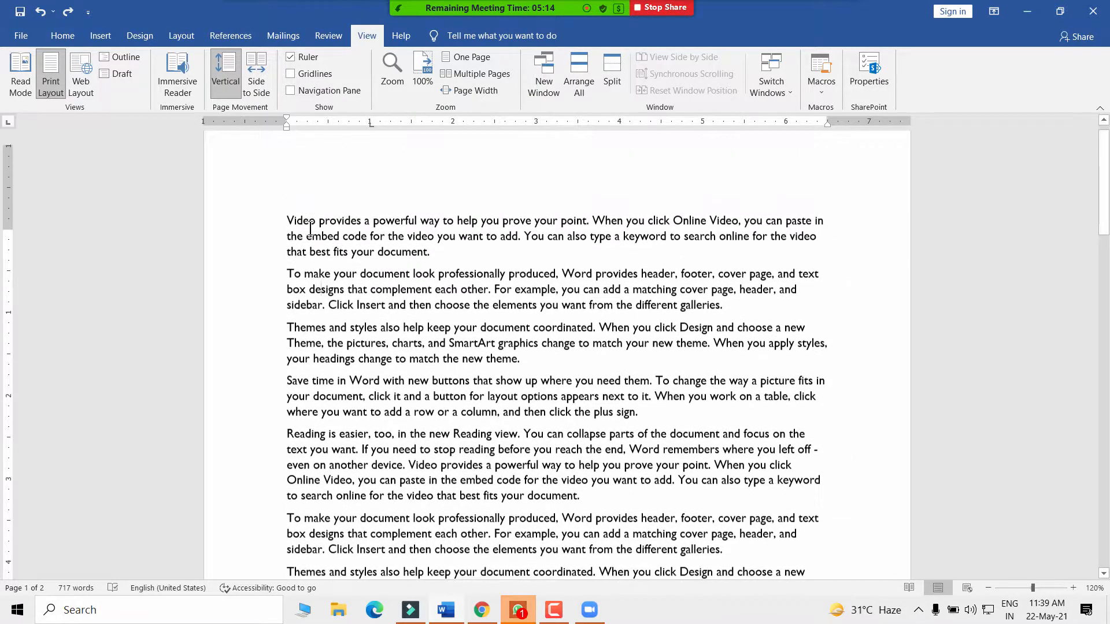
scroll(519, 345, down, 4)
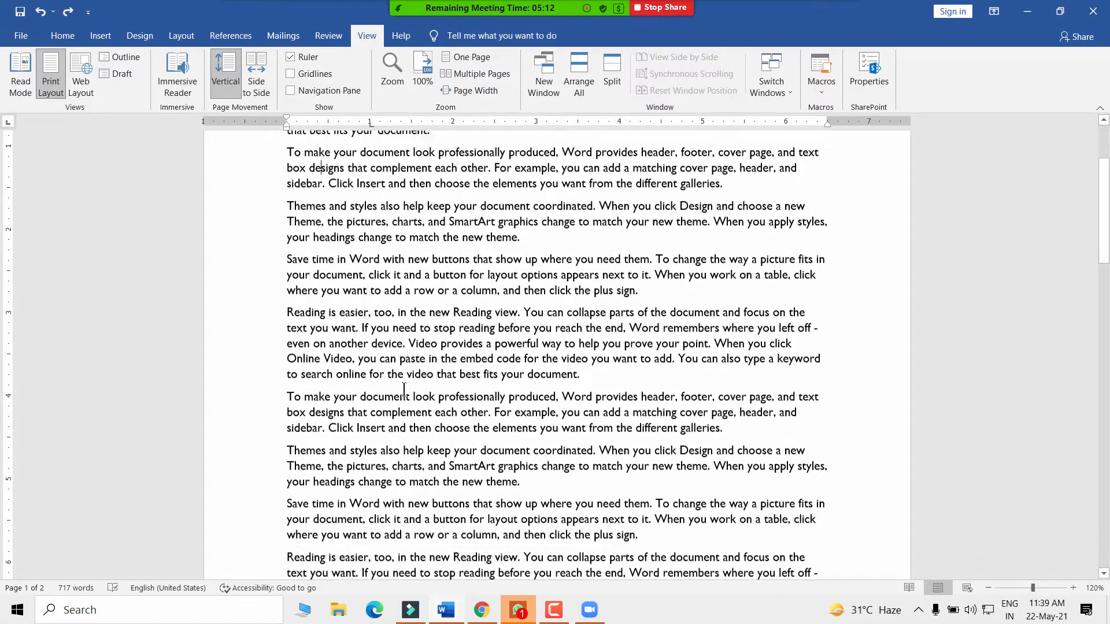
scroll(369, 291, up, 3)
scroll(369, 290, up, 1)
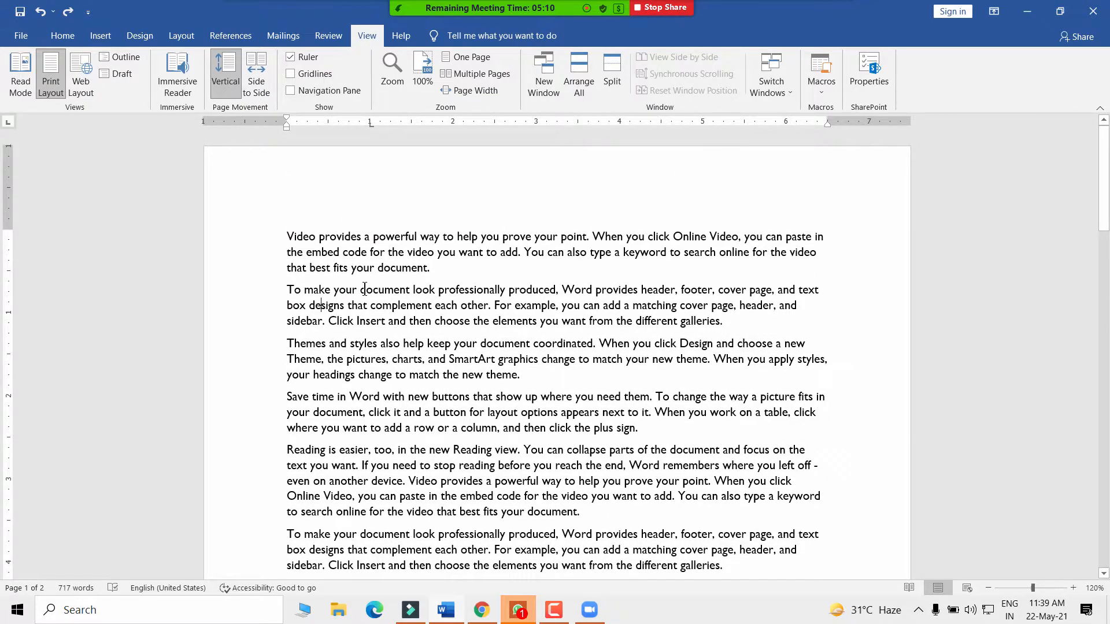
- Tick Gridlines and scroll through both pages to inspect the grid
click(291, 73)
scroll(439, 327, down, 7)
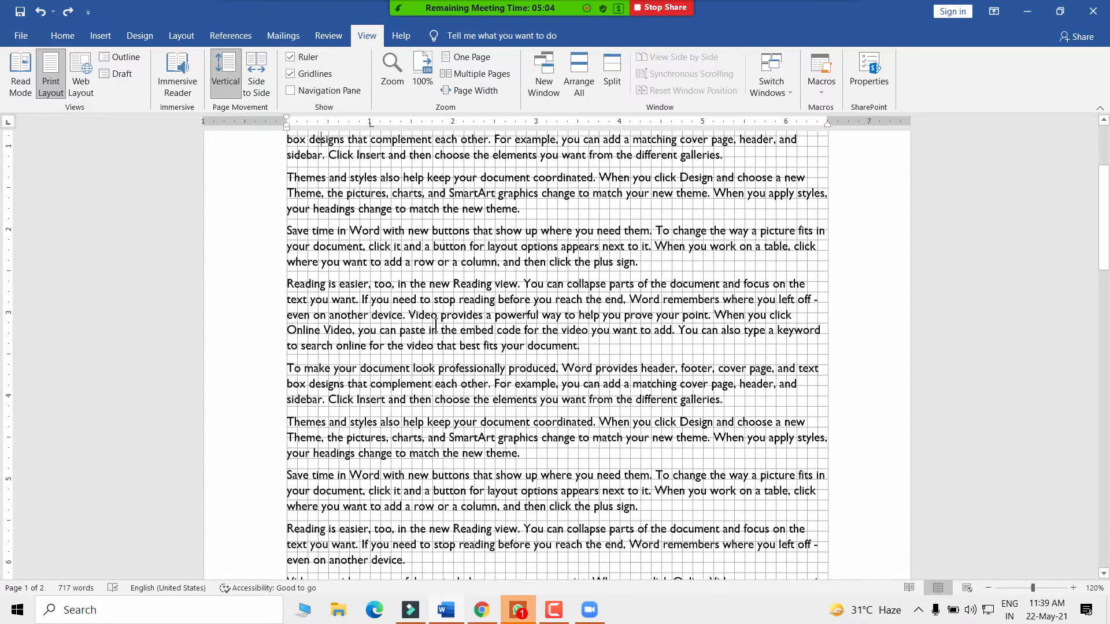
scroll(439, 326, down, 18)
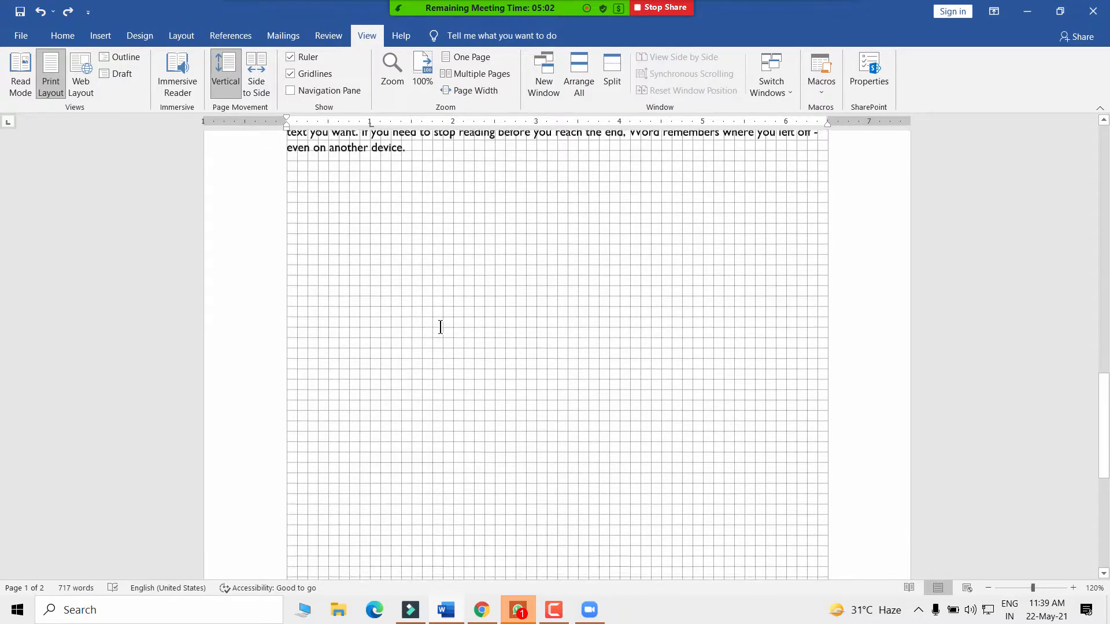
scroll(352, 324, up, 5)
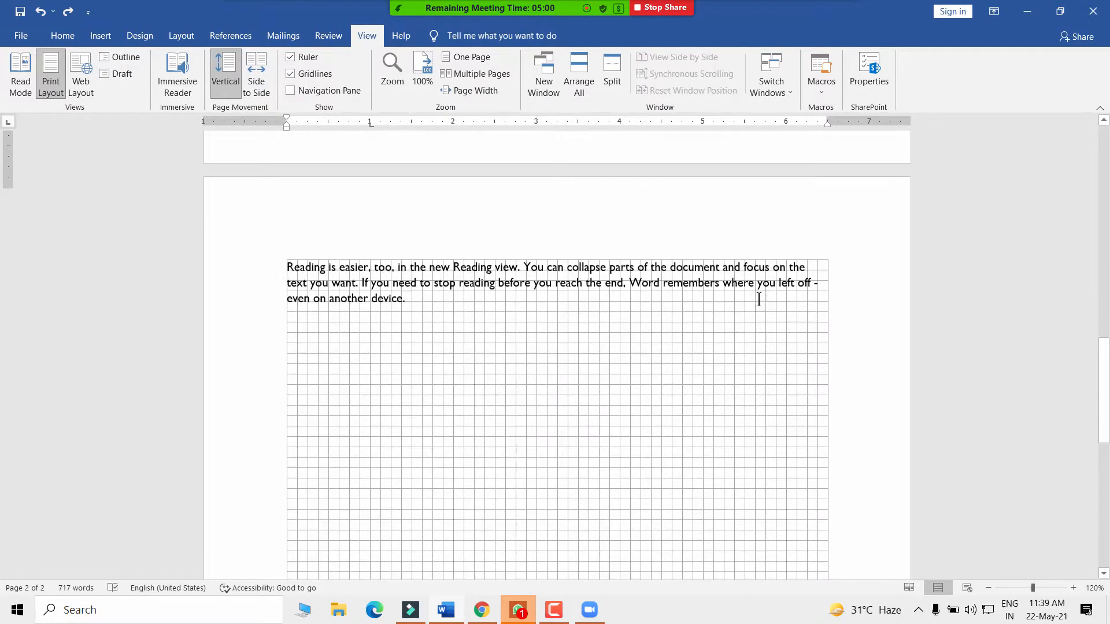
scroll(520, 441, down, 6)
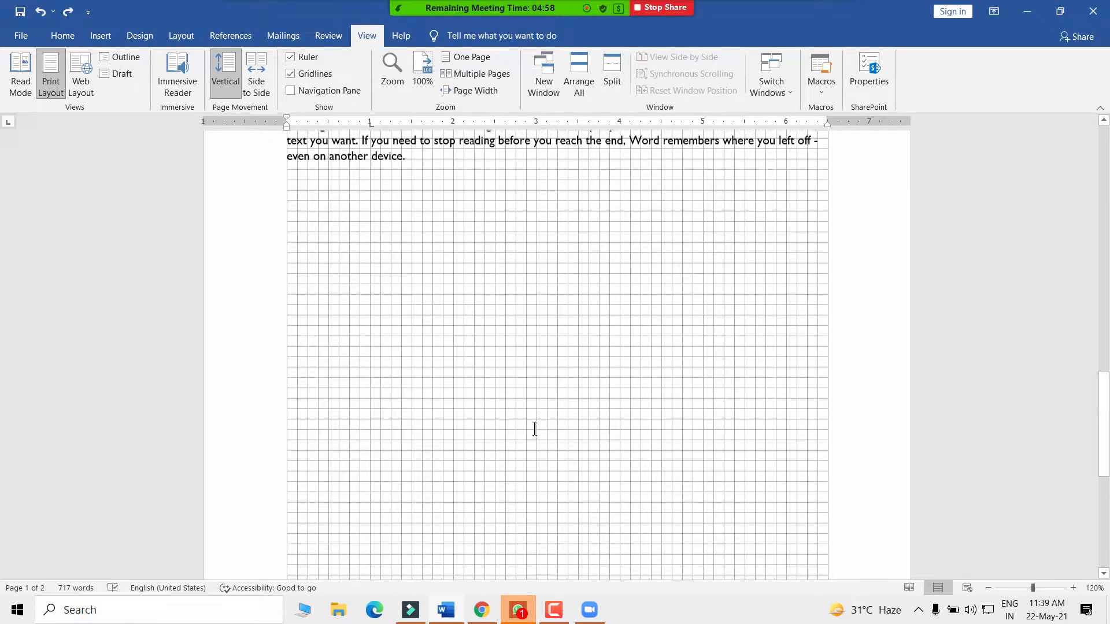
scroll(462, 406, up, 3)
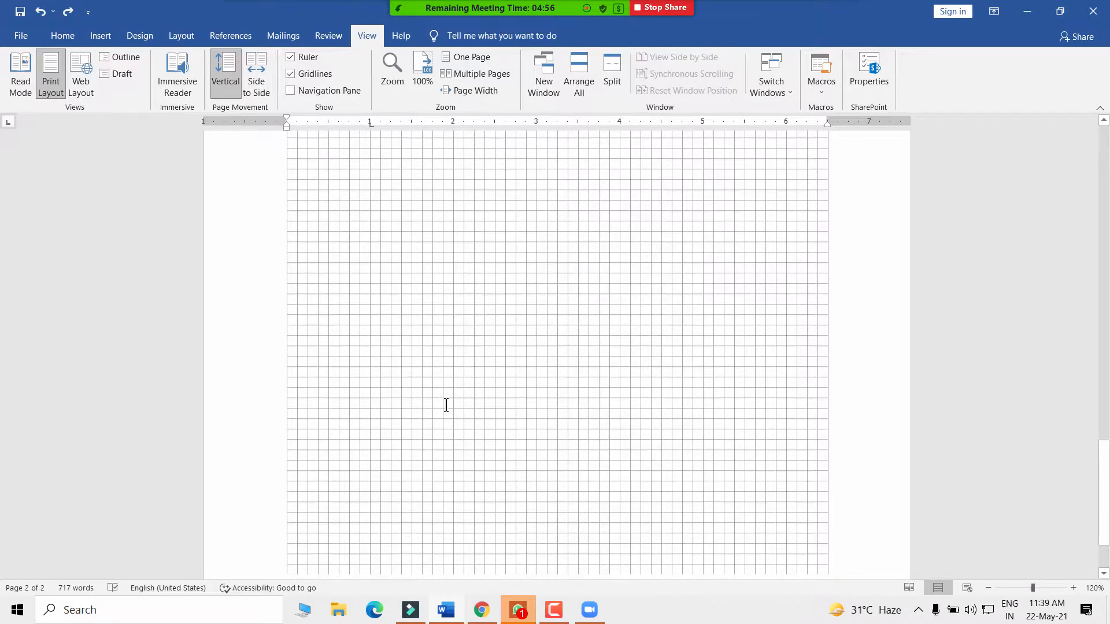
scroll(447, 405, down, 5)
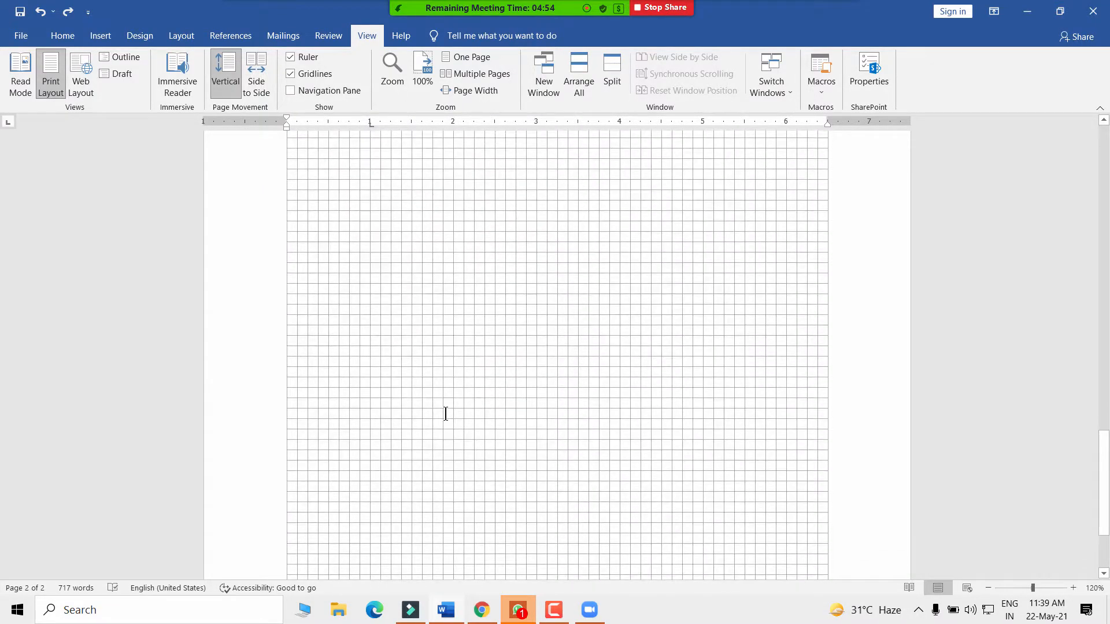
scroll(431, 377, up, 2)
scroll(655, 346, up, 10)
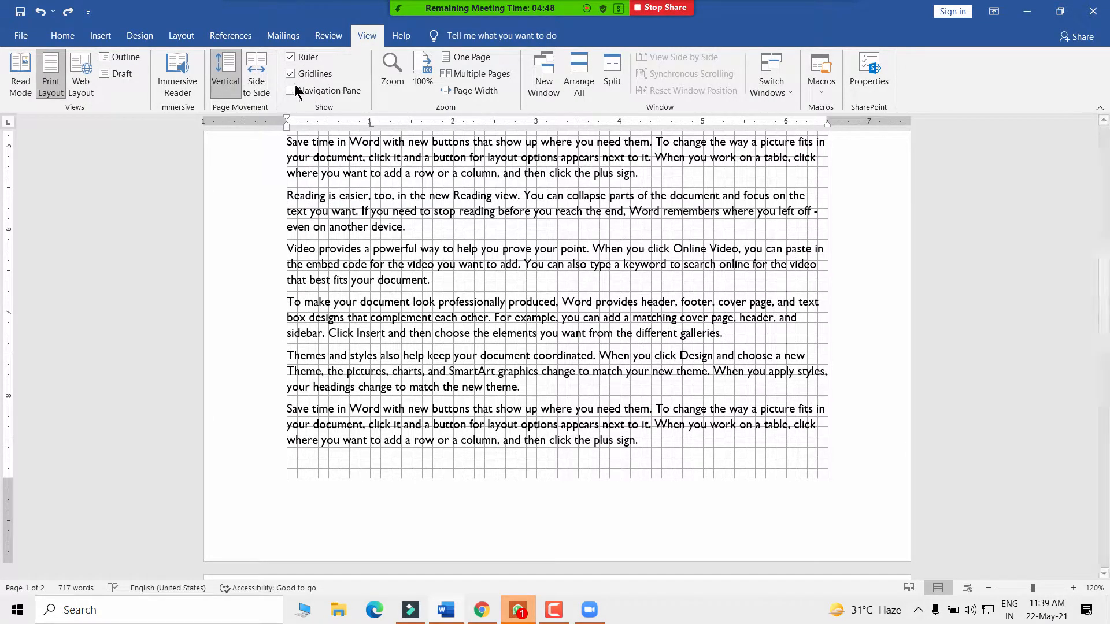
scroll(630, 327, down, 10)
scroll(410, 303, up, 10)
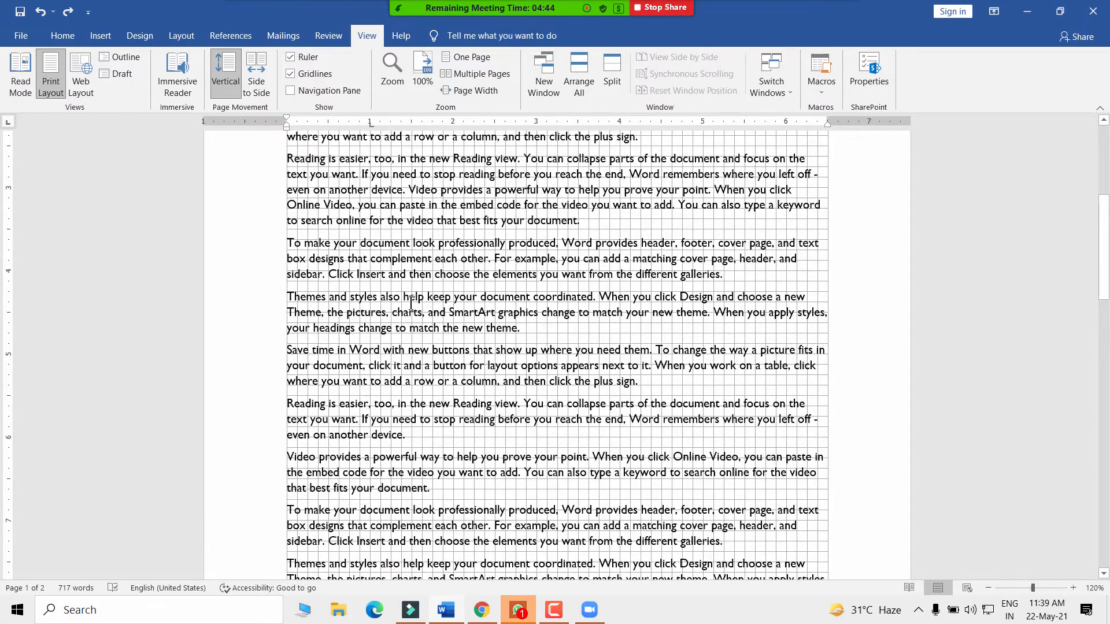
scroll(305, 263, up, 4)
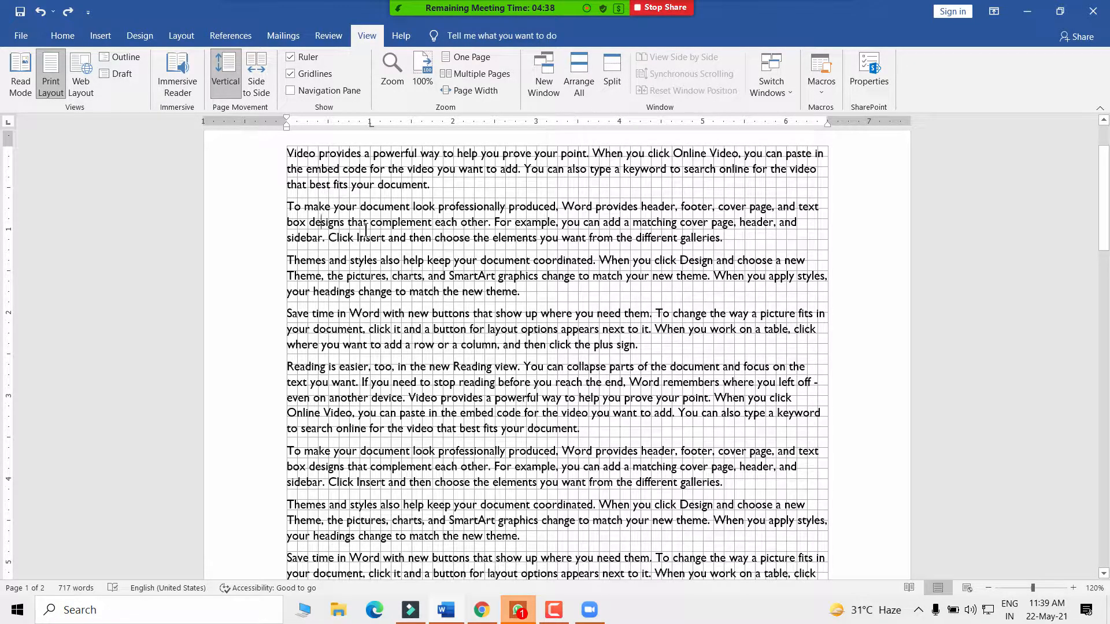
click(21, 35)
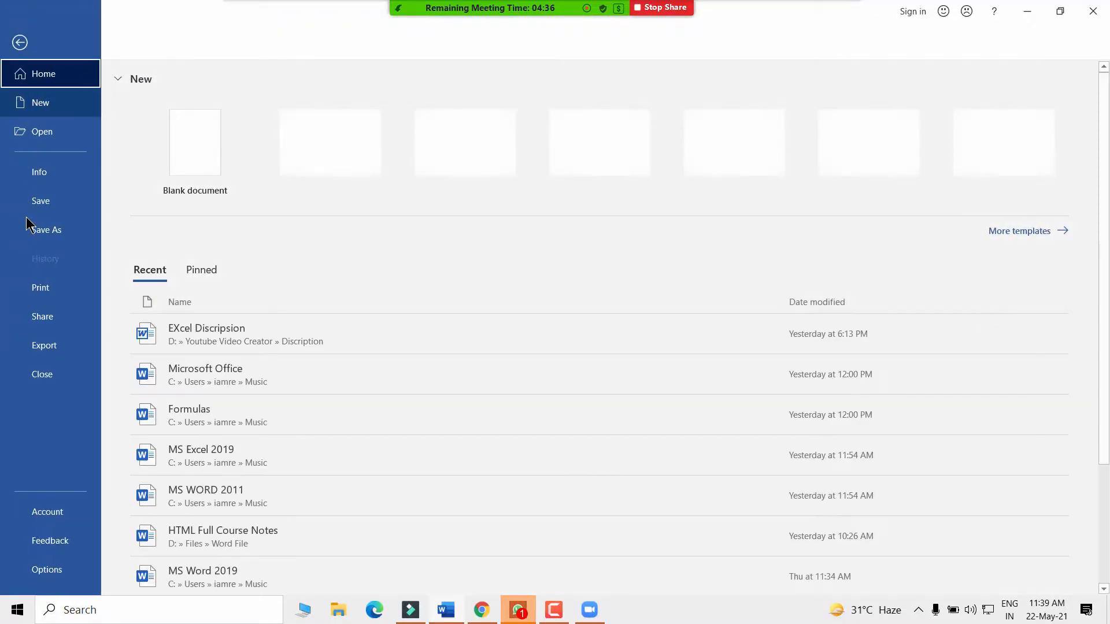
click(45, 297)
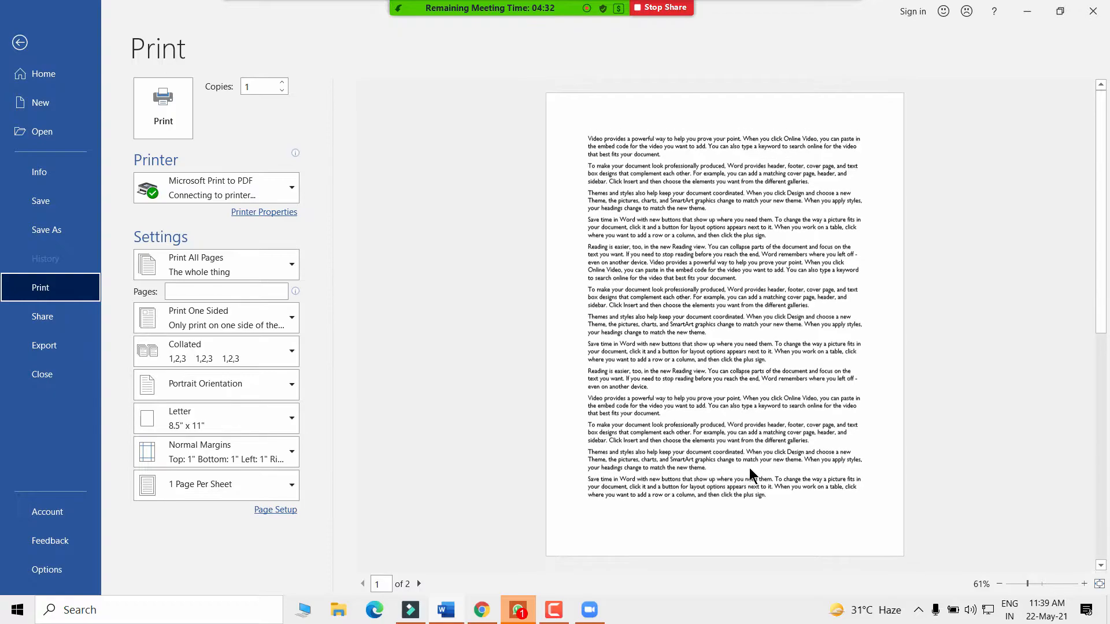
click(1038, 585)
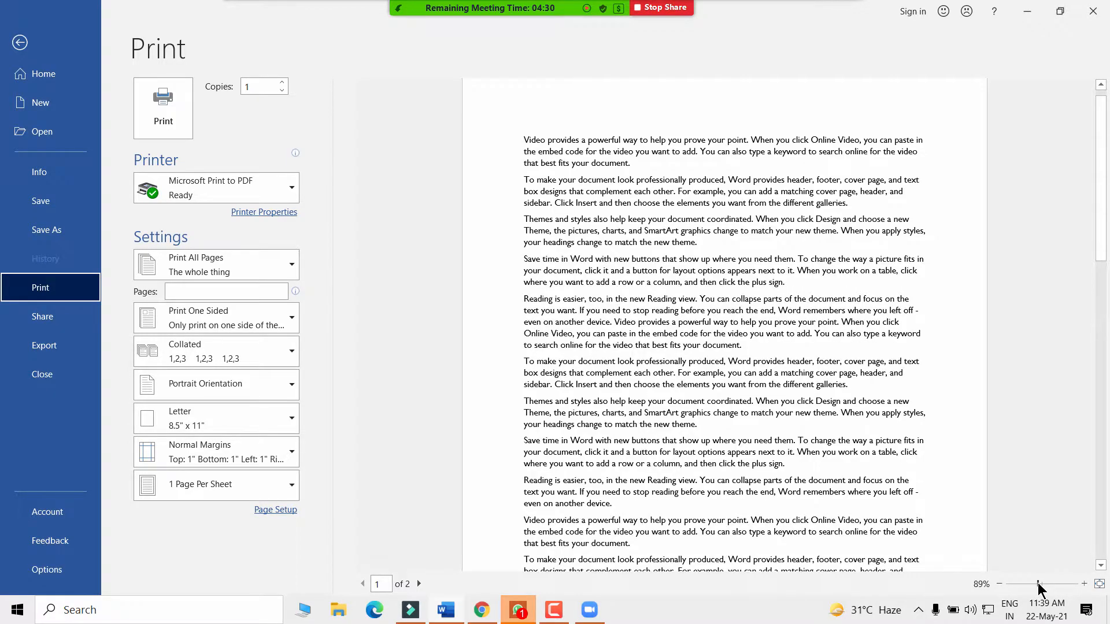
click(1044, 585)
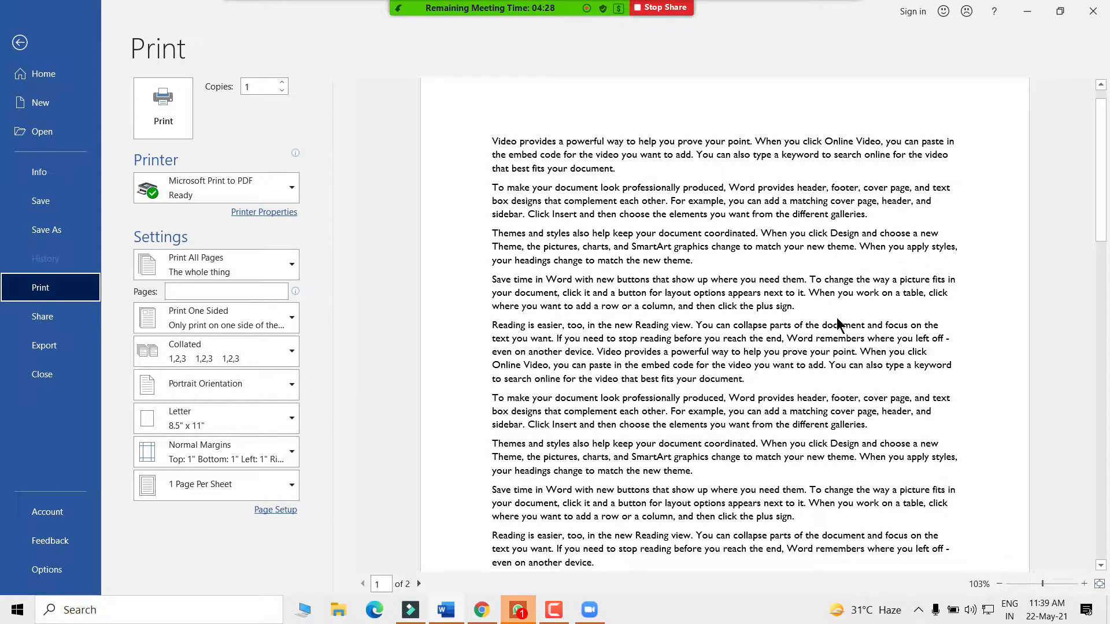
scroll(606, 284, up, 1)
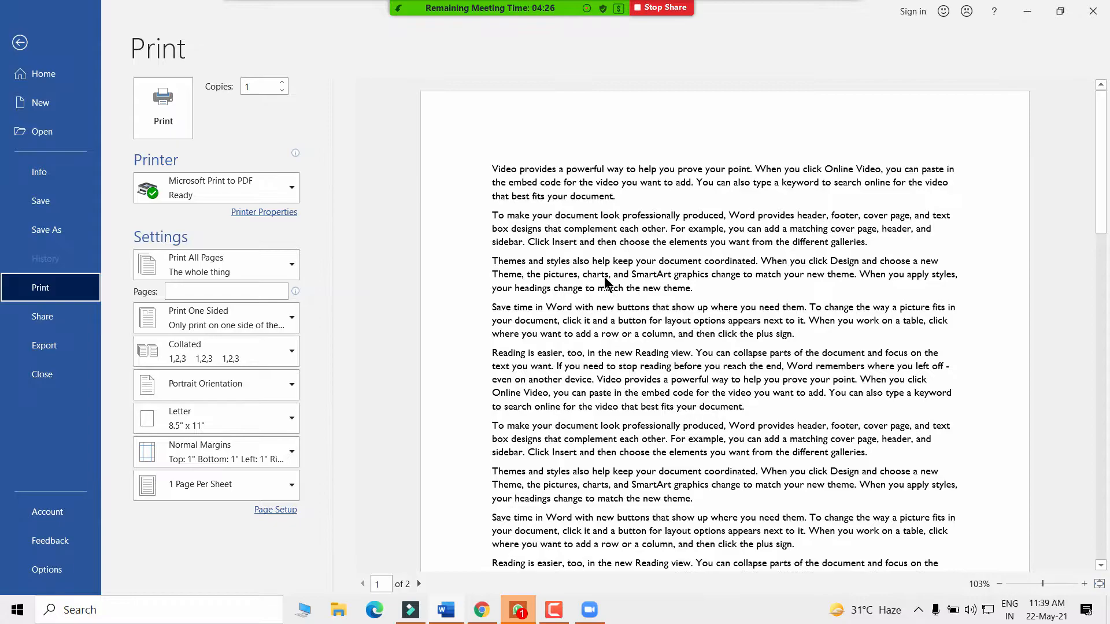
click(11, 46)
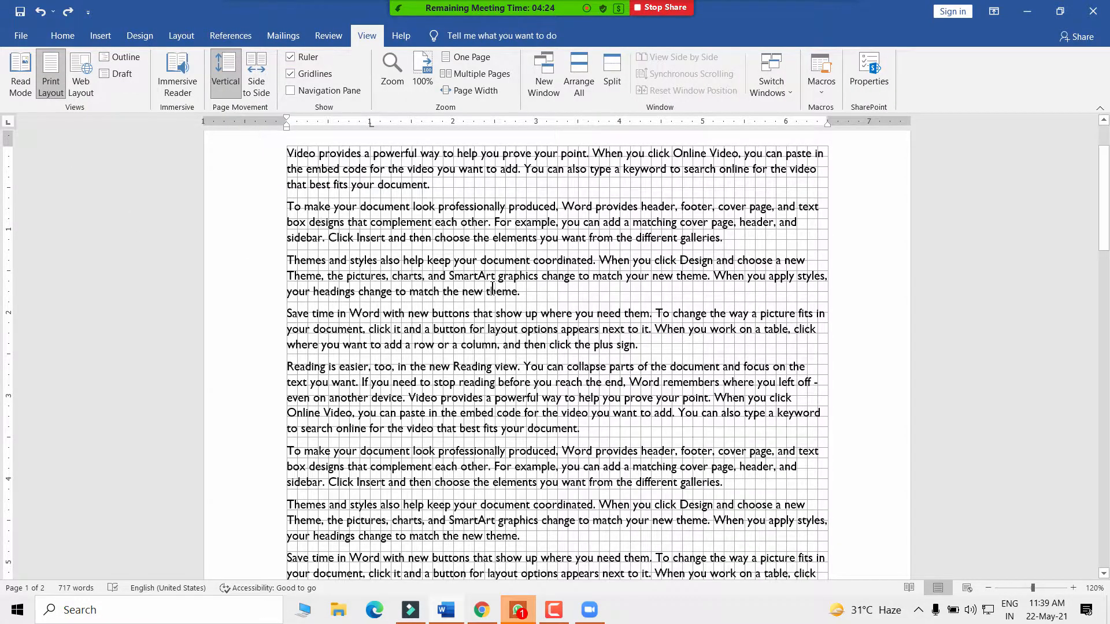
- Draw a freehand scribble below the paragraph, then delete it
scroll(492, 287, down, 15)
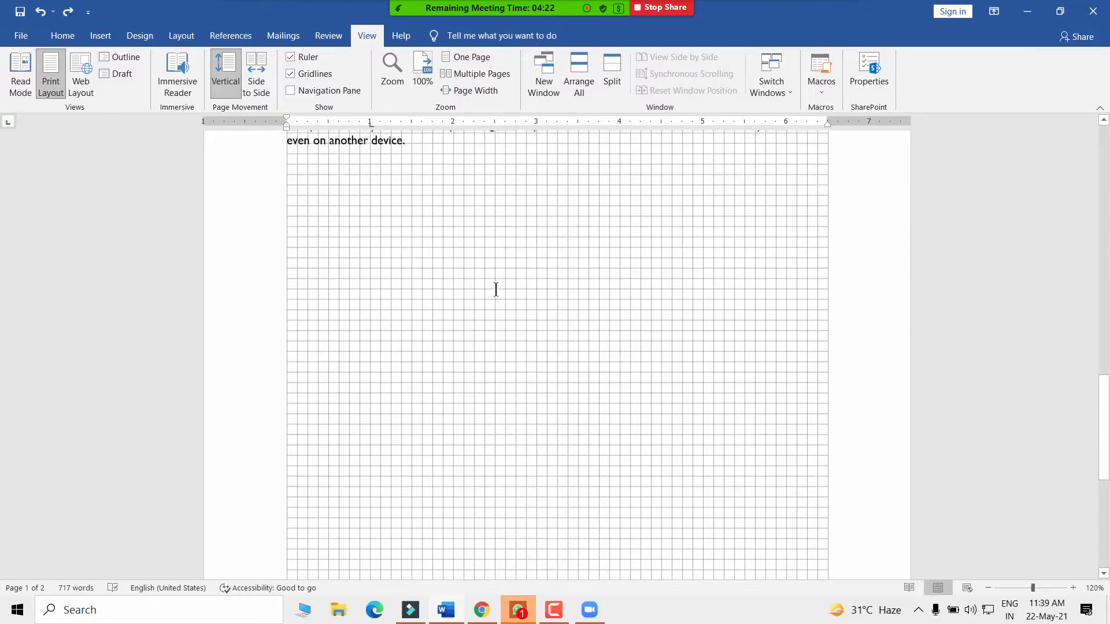
scroll(452, 347, up, 4)
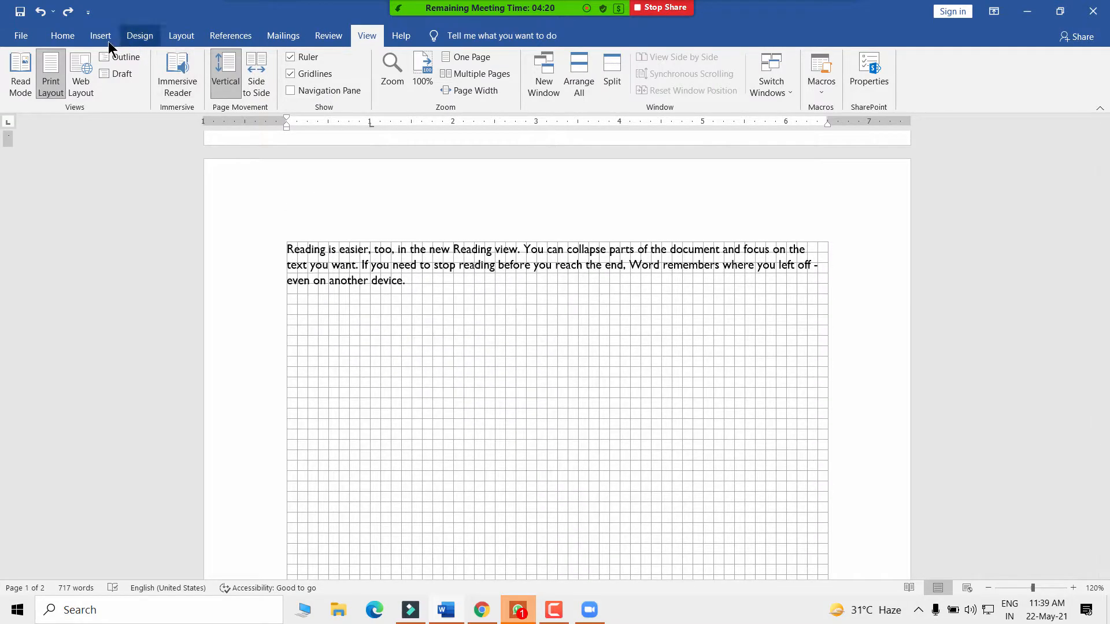
click(93, 36)
click(177, 85)
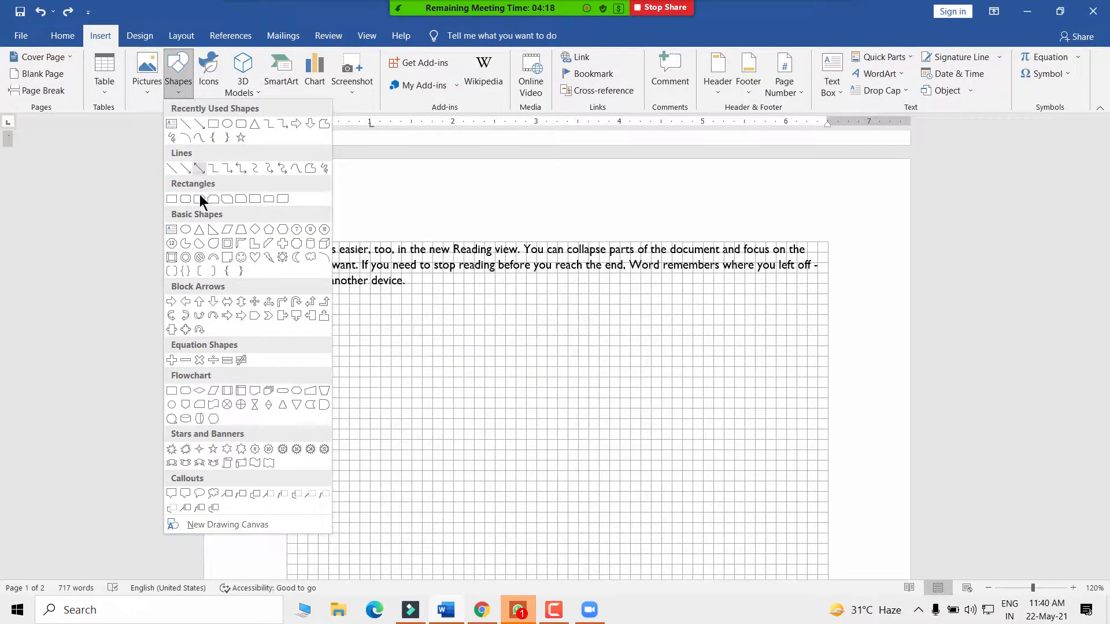
click(186, 138)
mouse_move(329, 335)
mouse_down()
mouse_move(526, 365)
mouse_move(578, 433)
mouse_move(582, 466)
mouse_up()
key(ctrl)
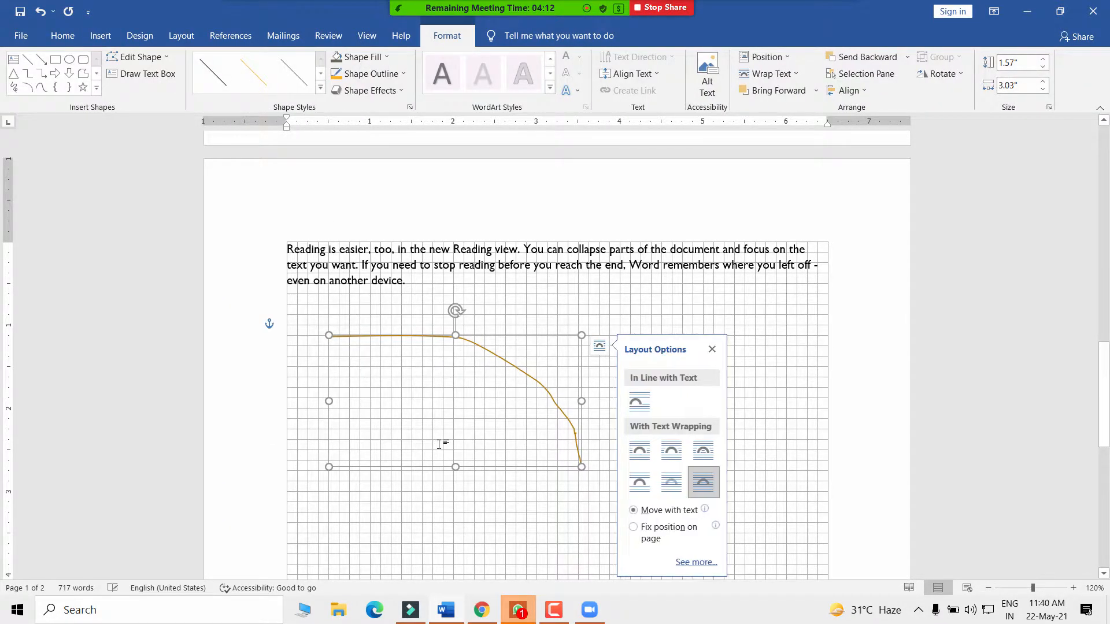
click(496, 340)
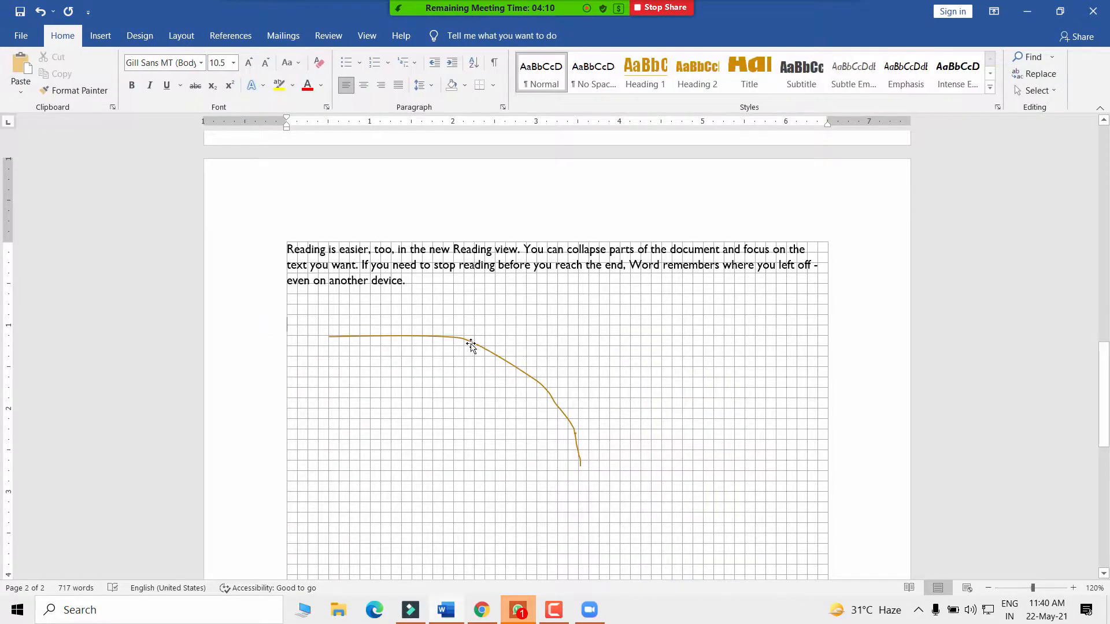
click(471, 345)
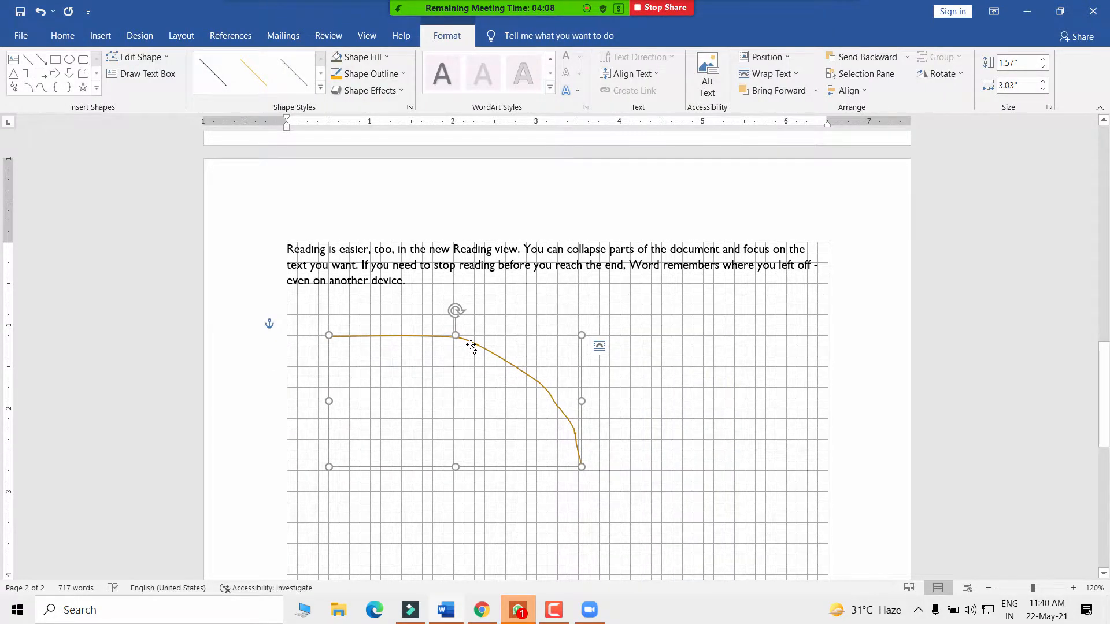
key(Delete)
- Draw an orange rectangle below the paragraph and centre an oval over it
click(103, 35)
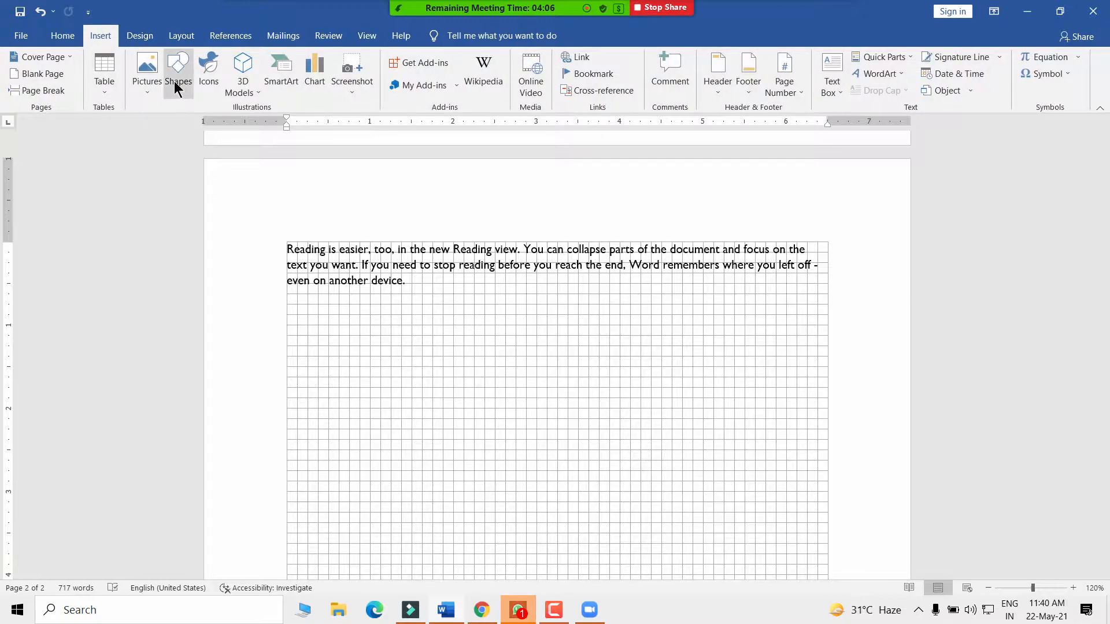
click(178, 81)
click(213, 123)
drag(380, 366, 610, 429)
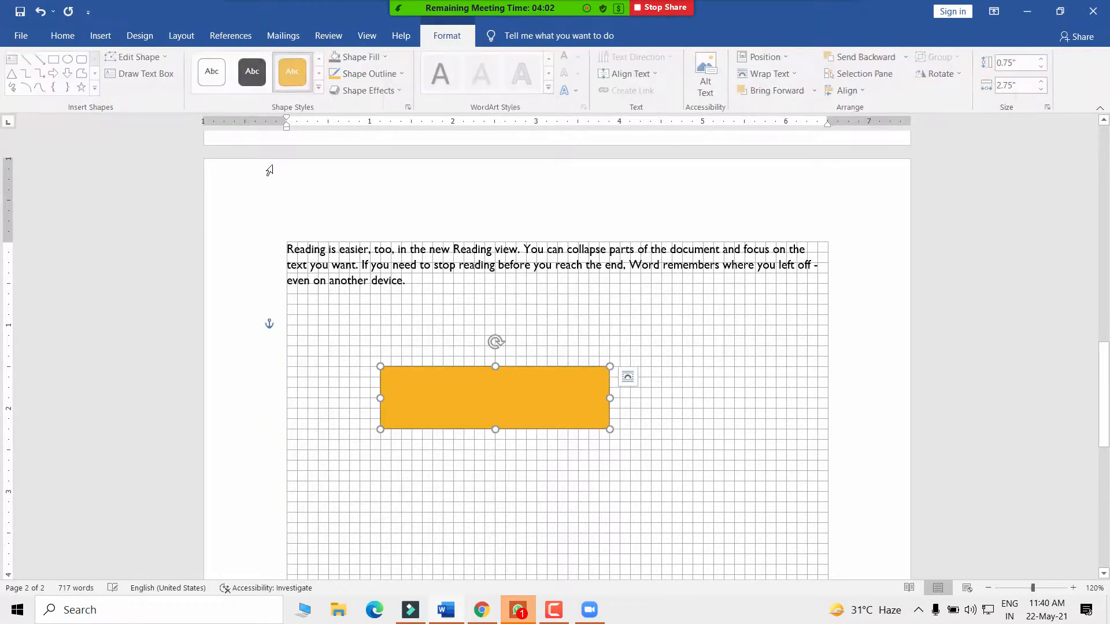
click(68, 59)
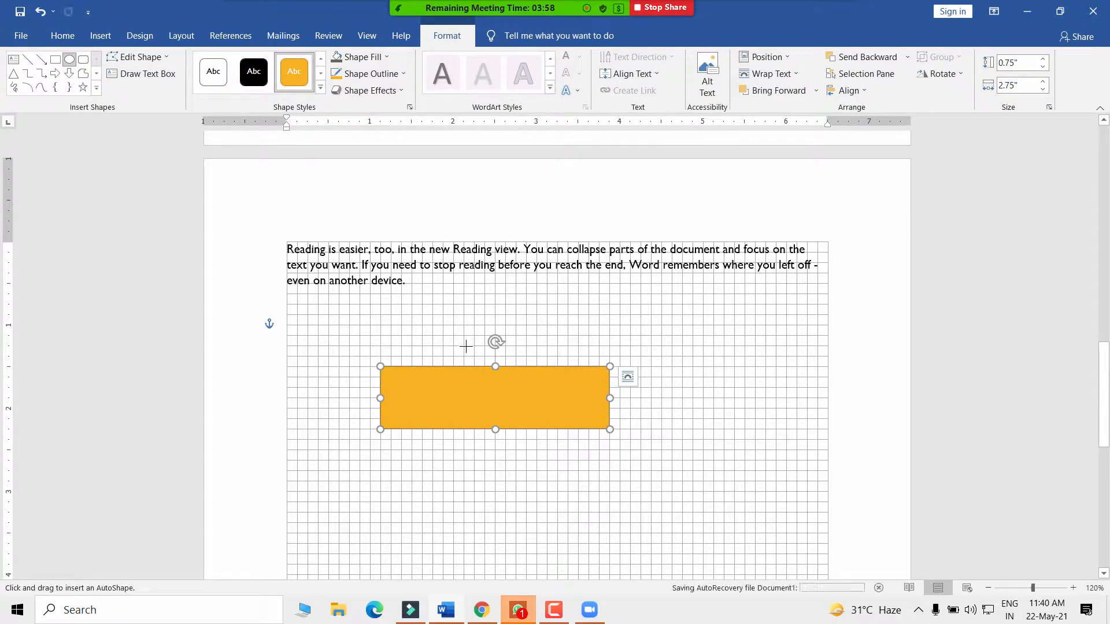
drag(463, 345, 557, 448)
drag(526, 405, 498, 400)
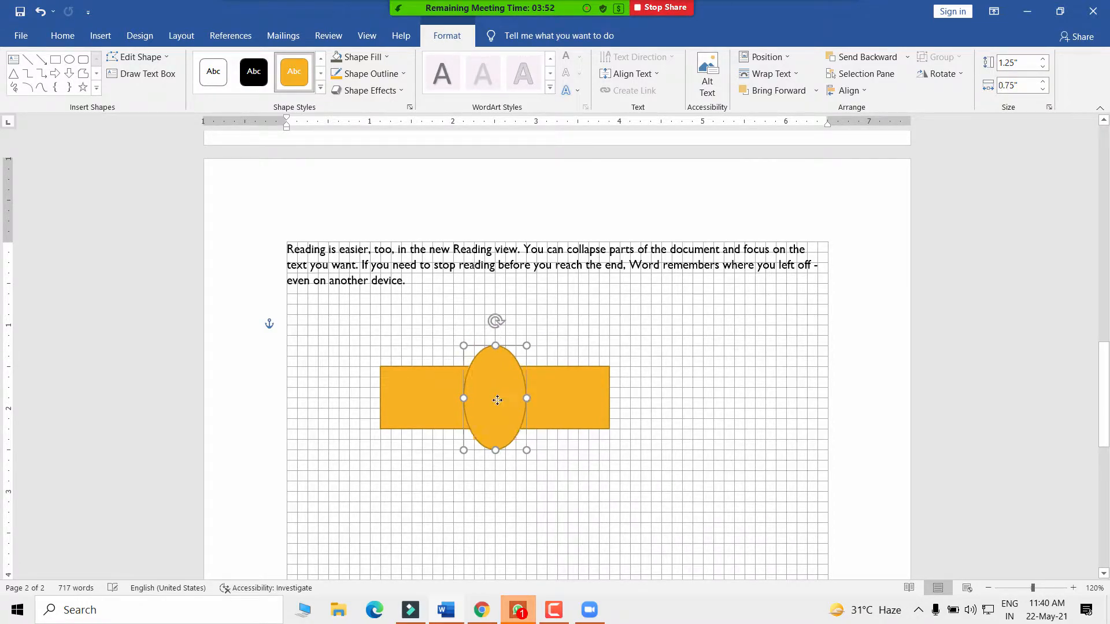
- Deselect the rectangle and oval, then scroll up to the page 1 paragraphs
click(567, 471)
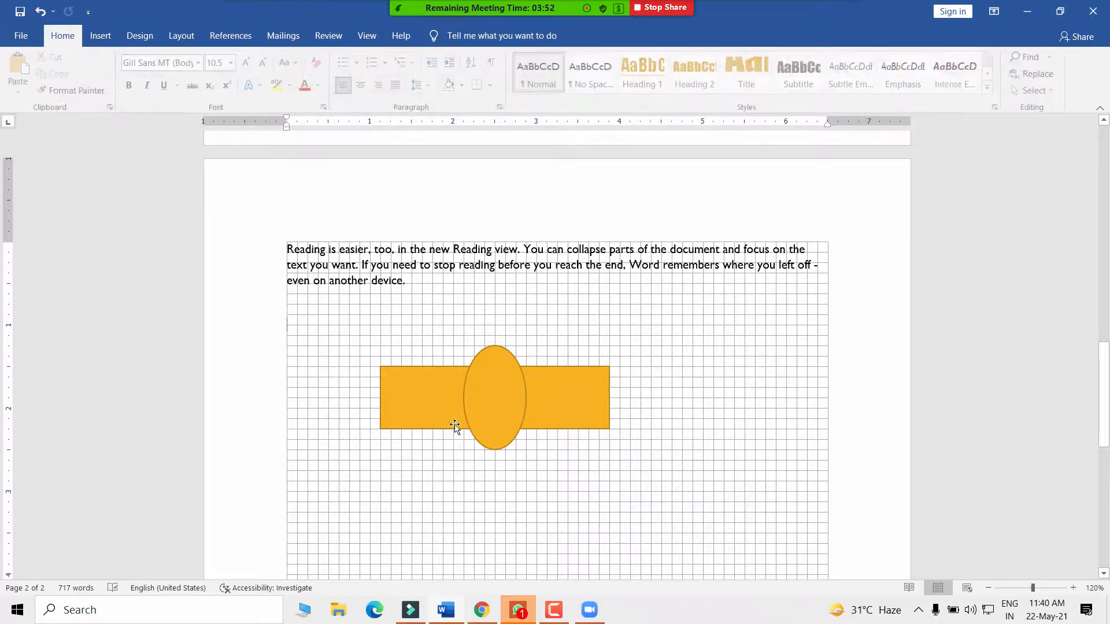
click(576, 393)
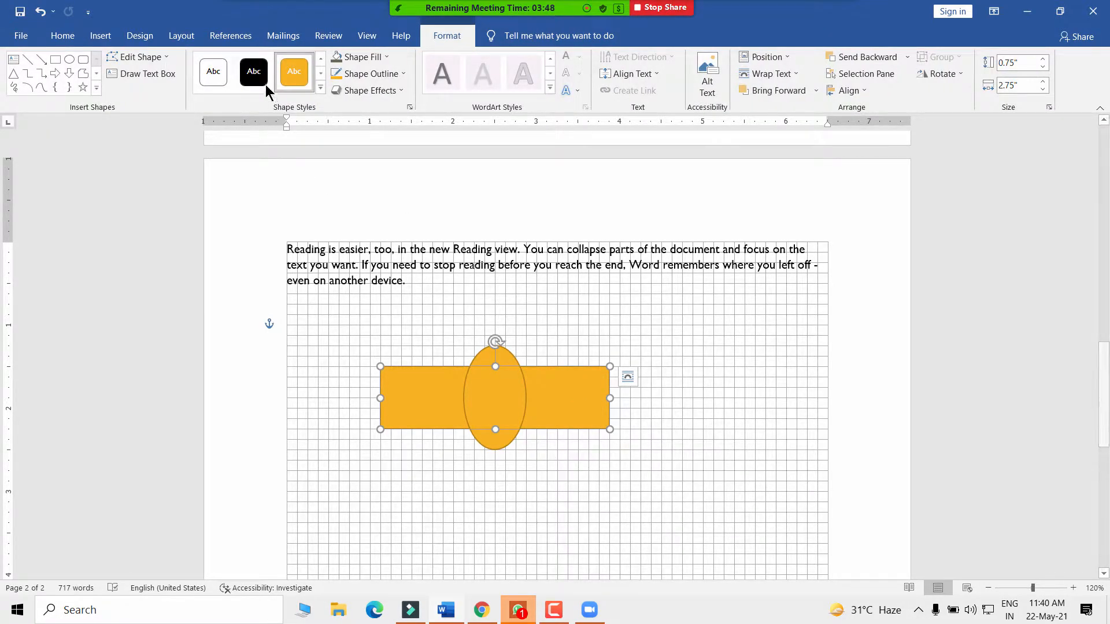
click(325, 347)
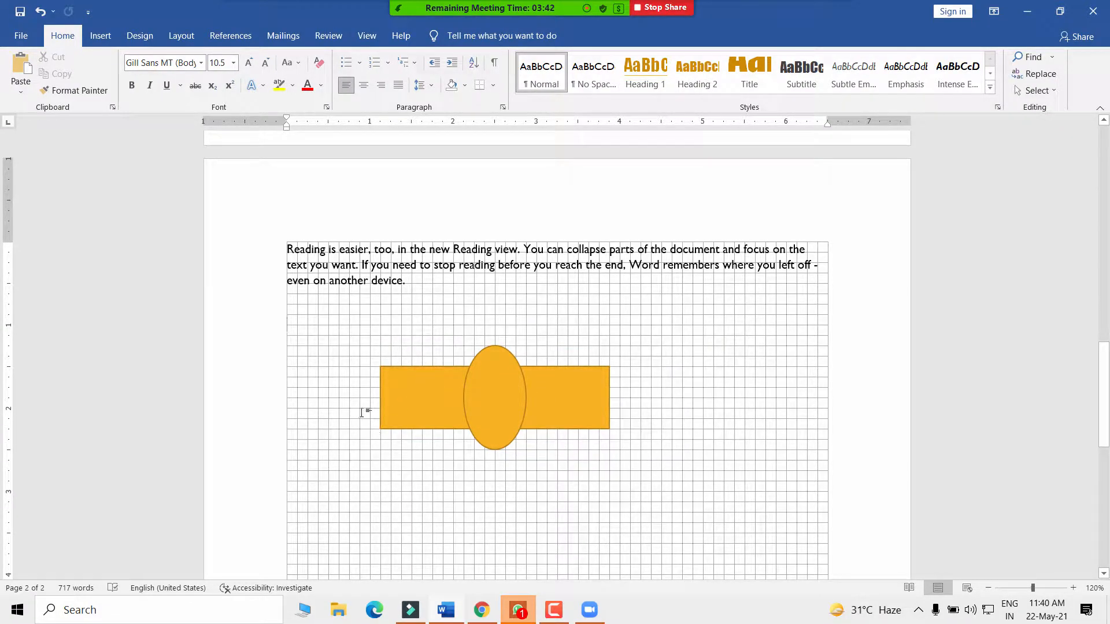
scroll(438, 365, up, 10)
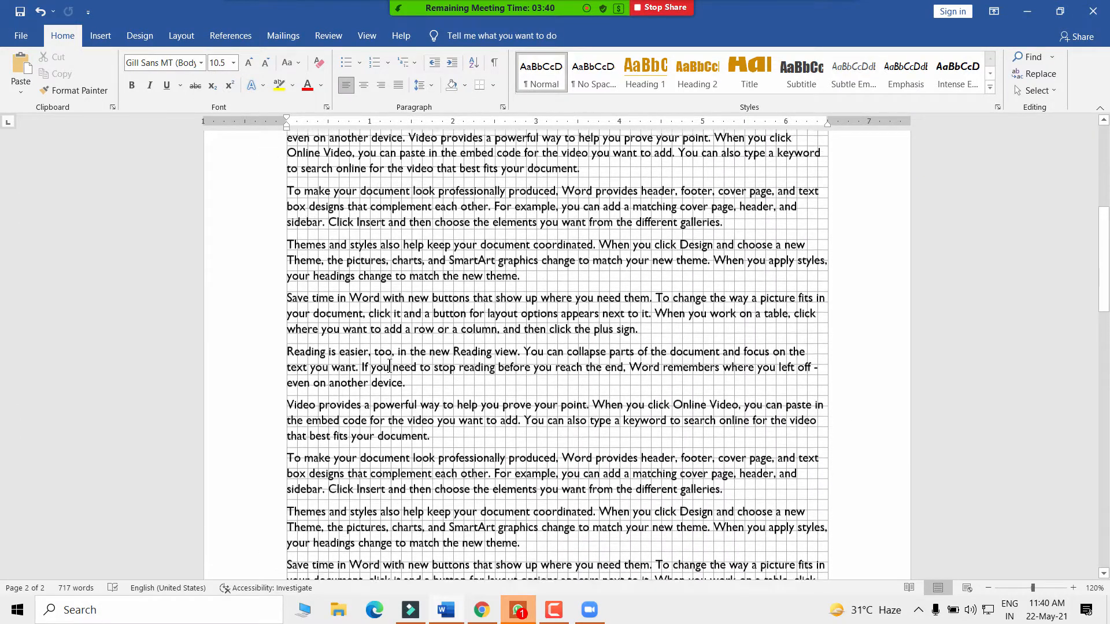
scroll(365, 269, up, 3)
- Toggle Gridlines off, on, and off again, leaving plain pages with only the ruler
click(367, 36)
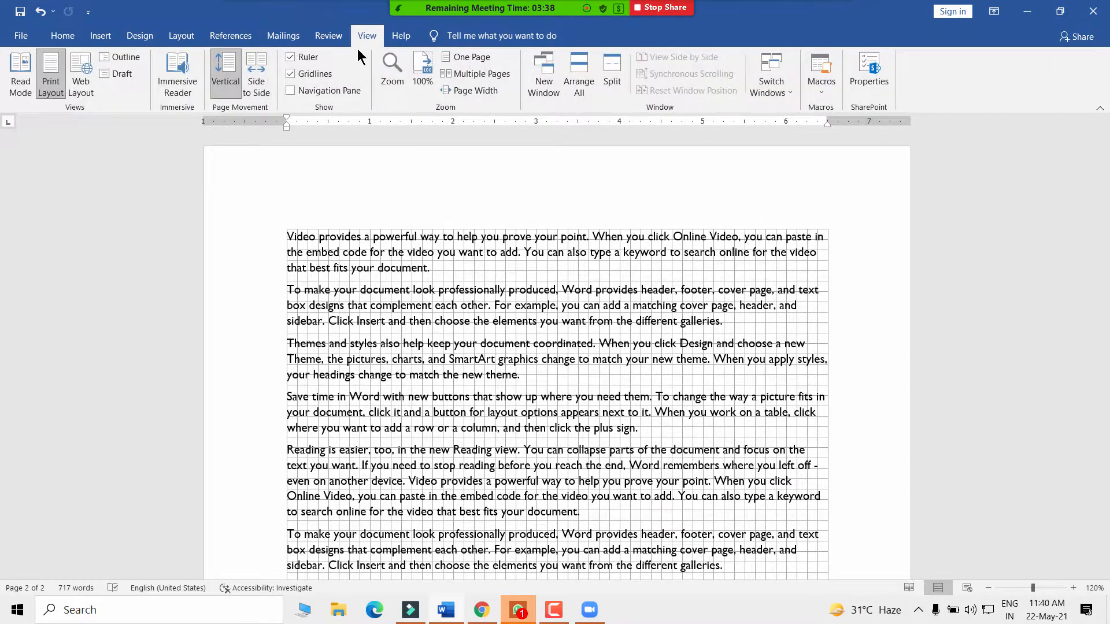
click(290, 74)
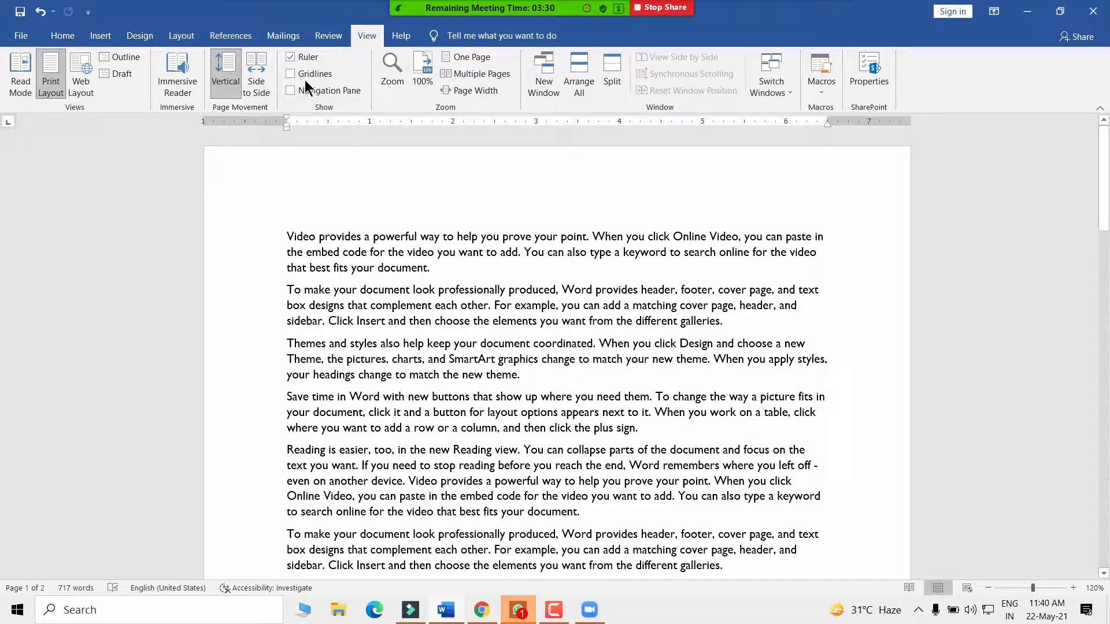
click(288, 75)
click(289, 75)
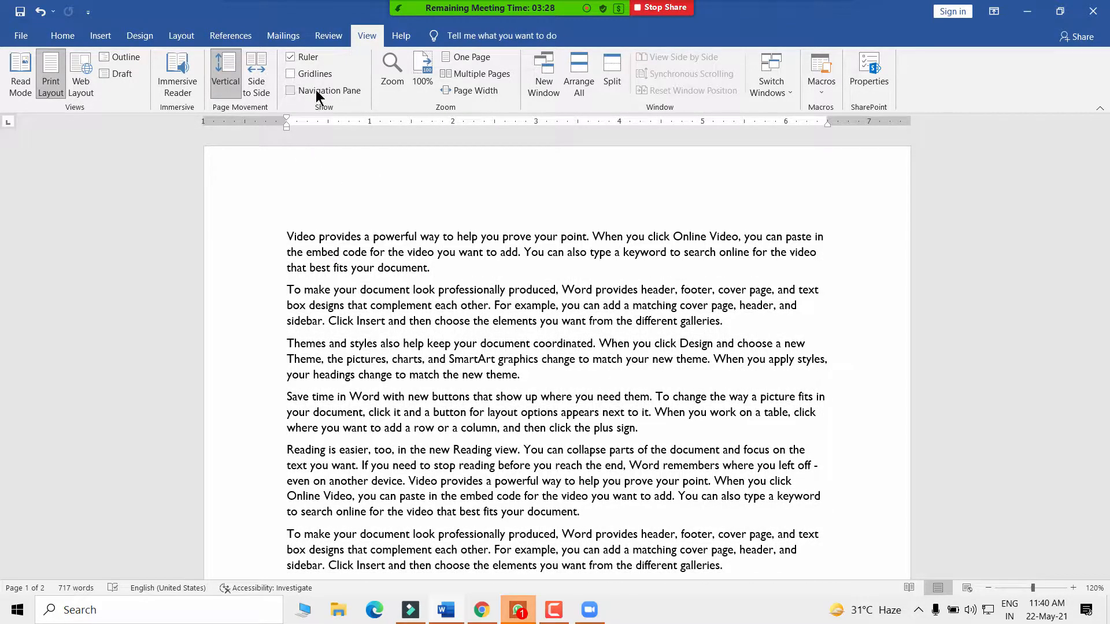
scroll(446, 349, down, 4)
scroll(445, 350, up, 4)
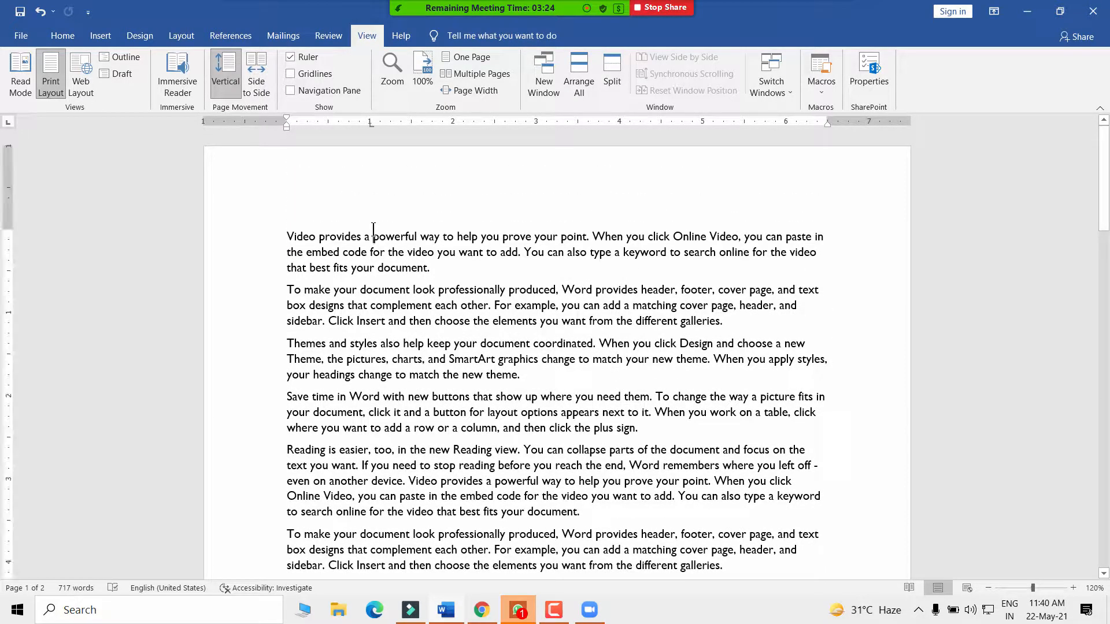
scroll(508, 382, down, 3)
scroll(509, 382, up, 3)
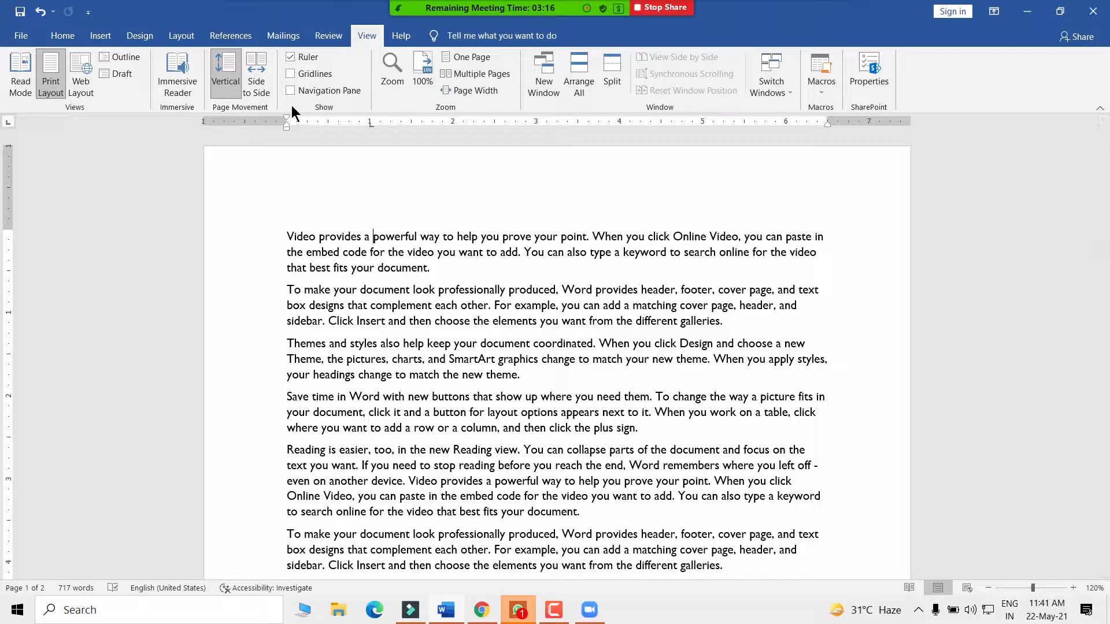
click(61, 37)
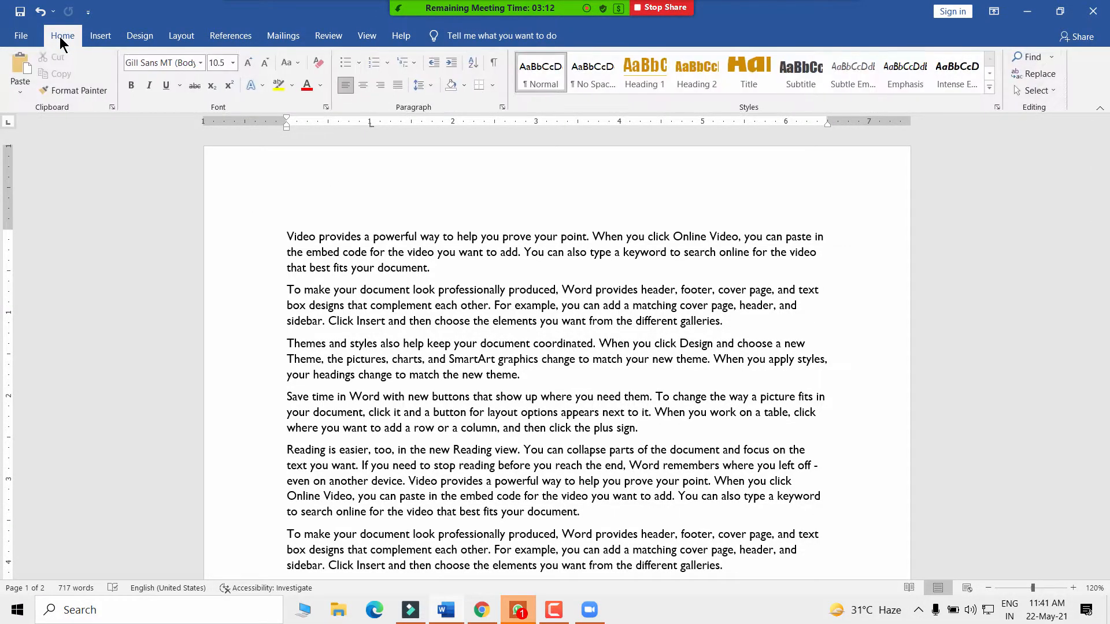
click(1053, 57)
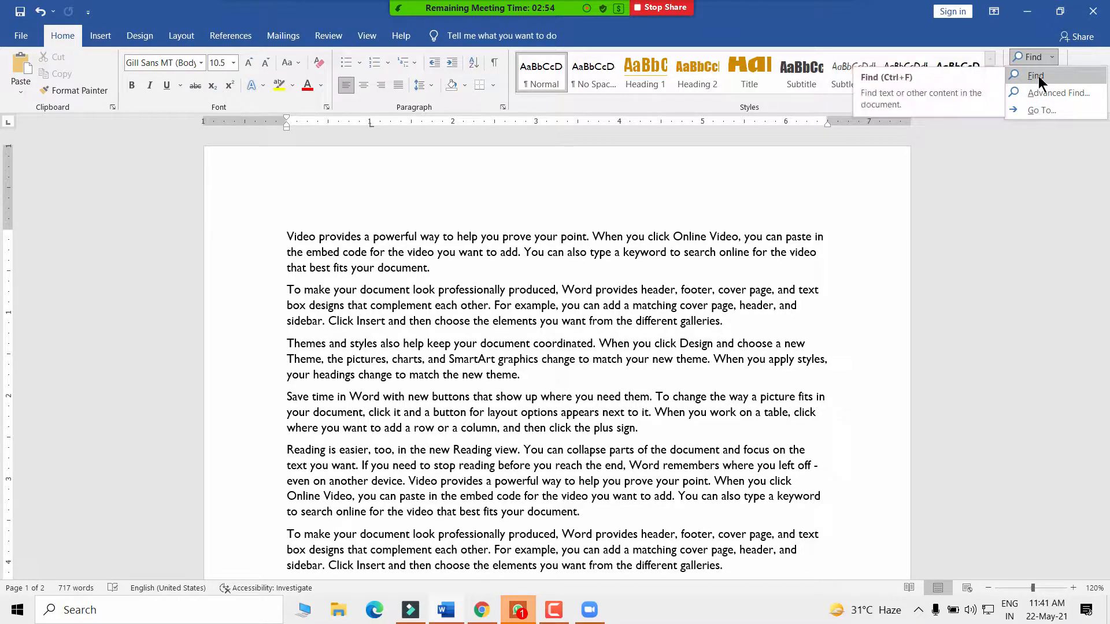
click(364, 37)
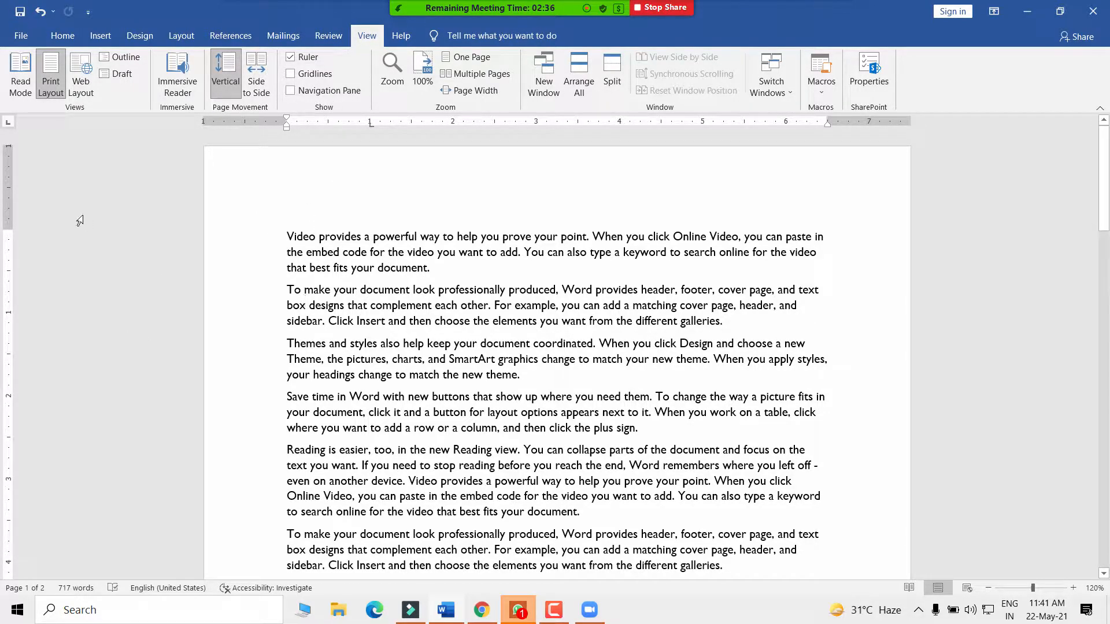
- Open the Navigation Pane and search the document for 'Video'
scroll(392, 268, down, 10)
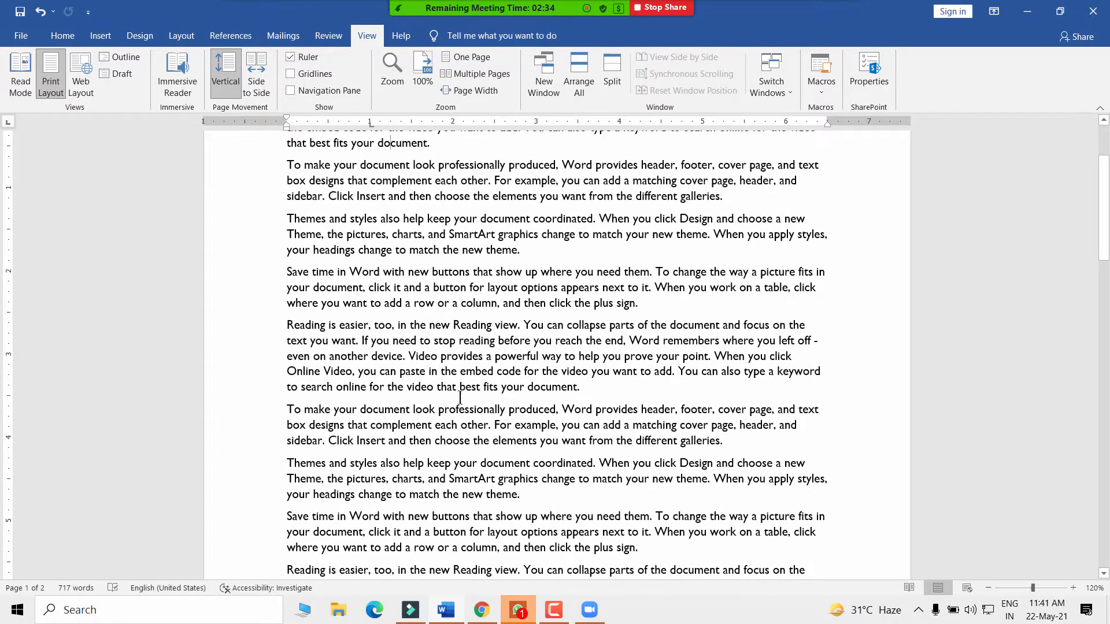
scroll(463, 400, up, 8)
scroll(464, 400, up, 2)
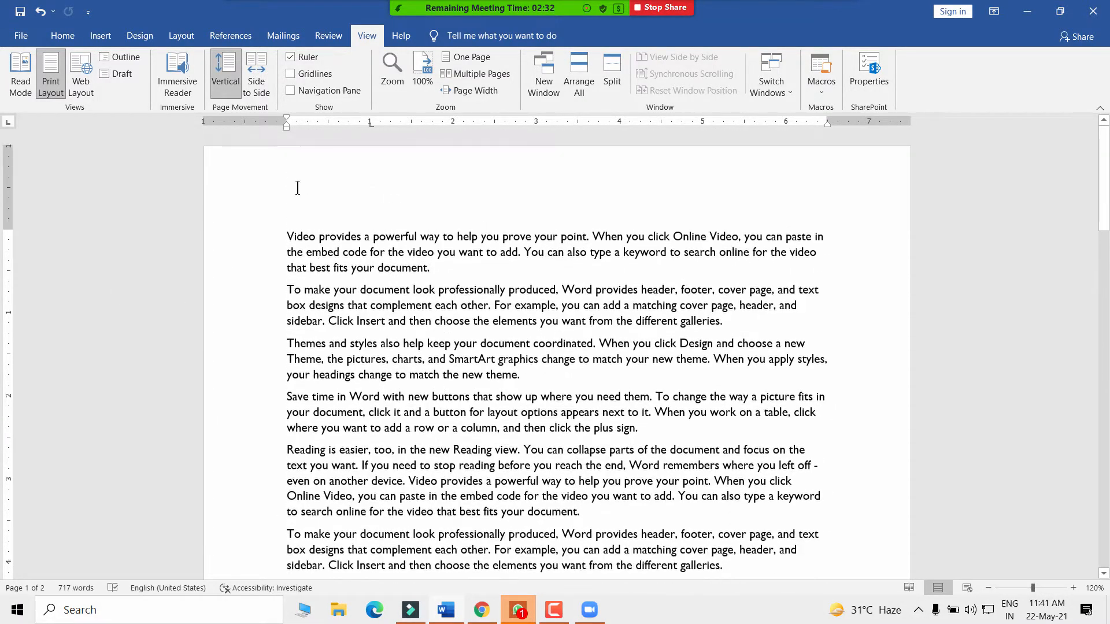
click(311, 91)
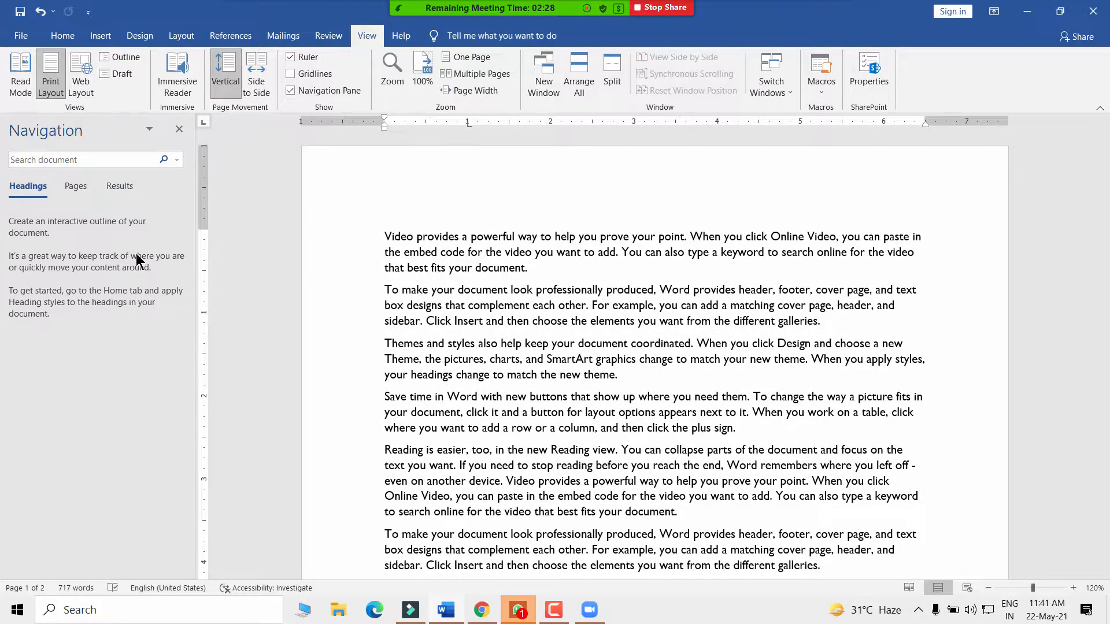
click(45, 165)
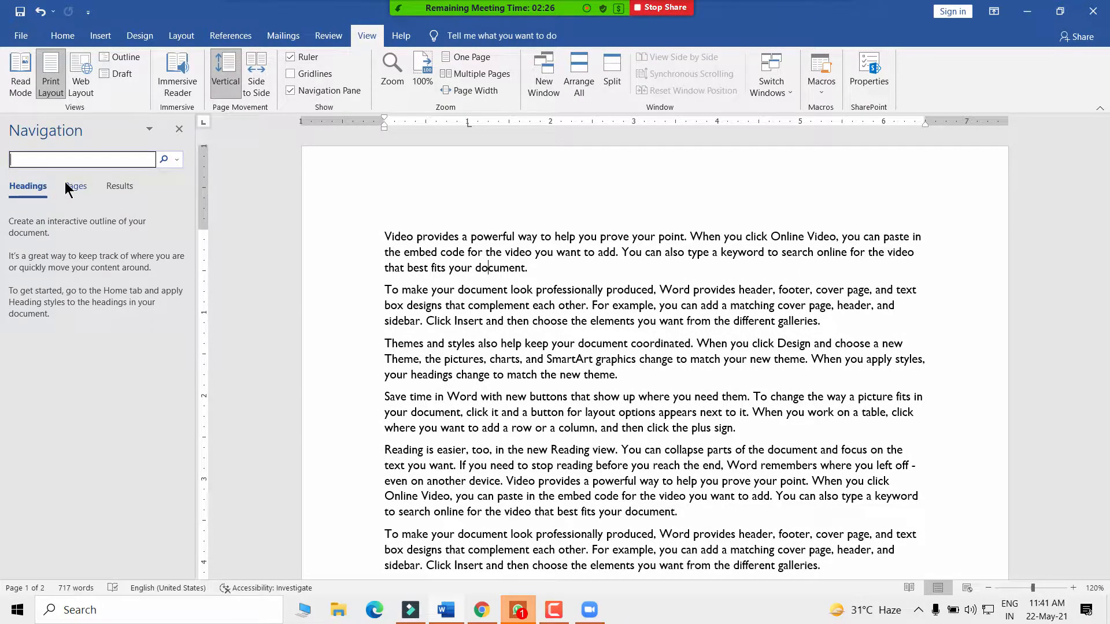
text(Video)
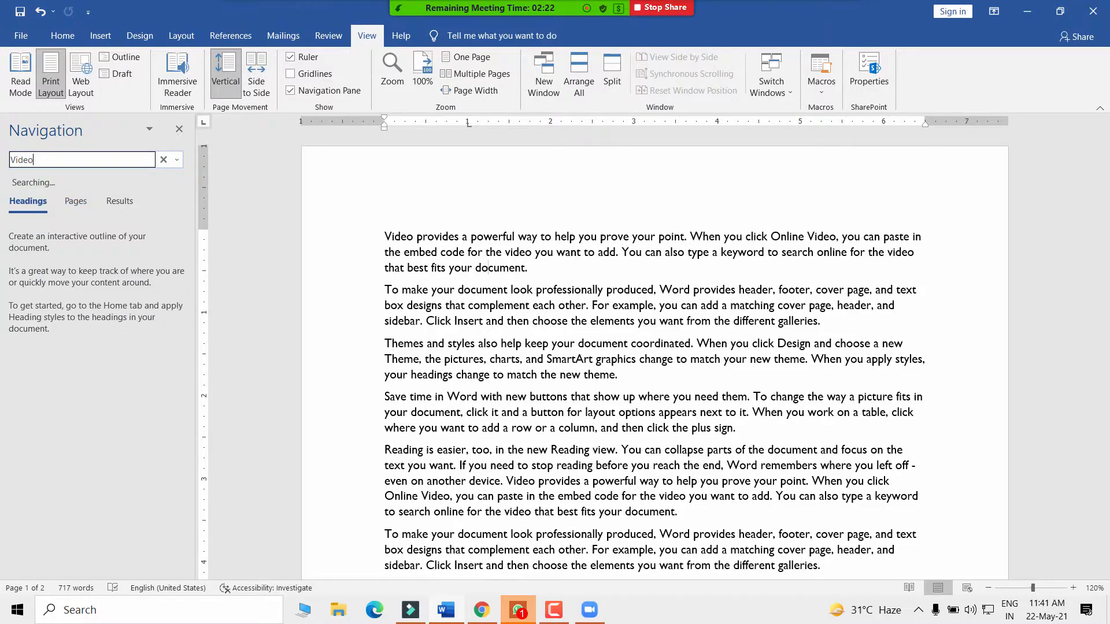
scroll(829, 296, up, 2)
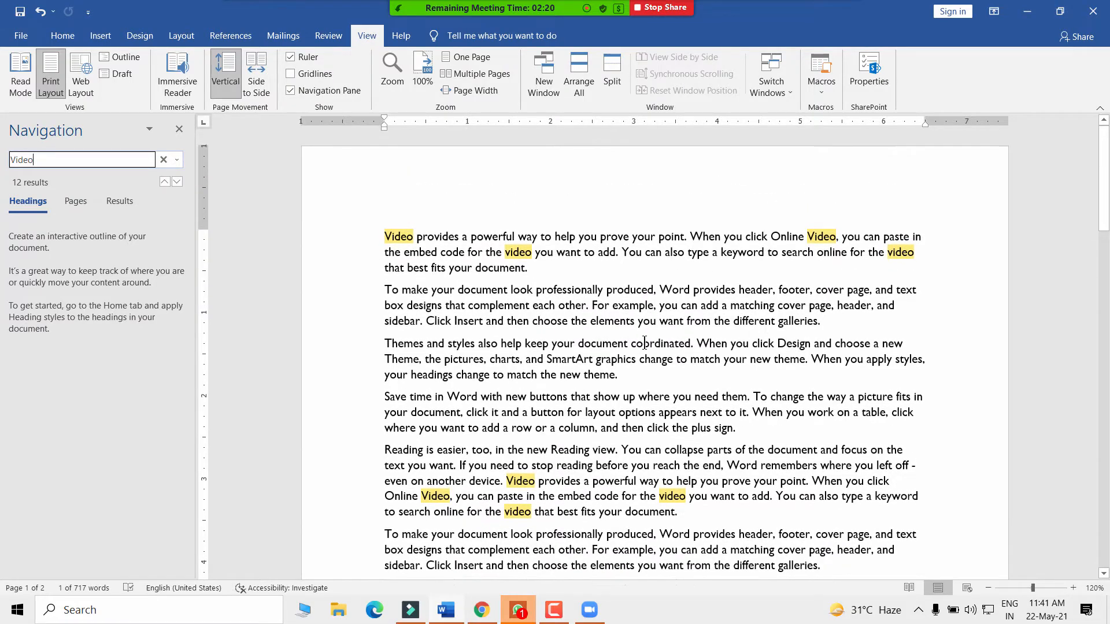
scroll(494, 333, down, 9)
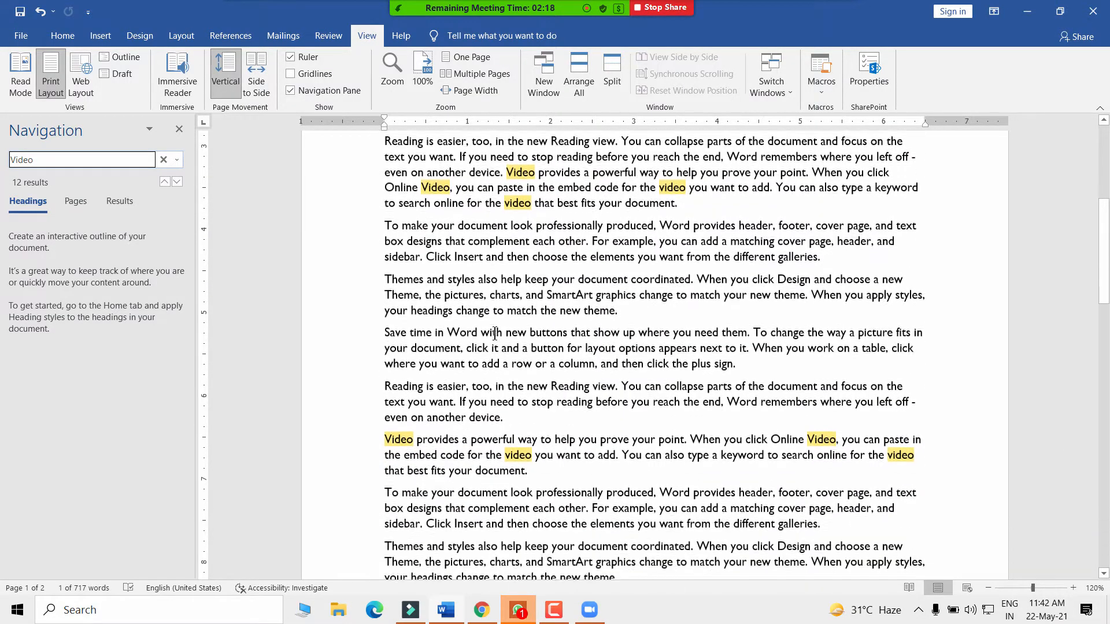
scroll(498, 335, up, 9)
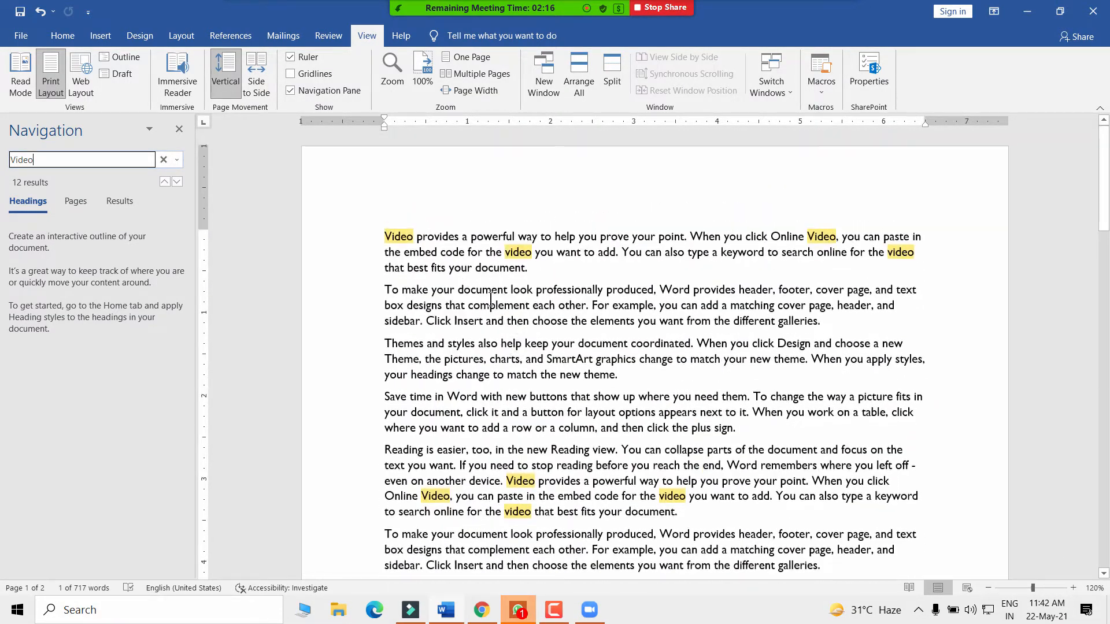
- Check the search options list, then switch the pane from Pages to Results
click(62, 36)
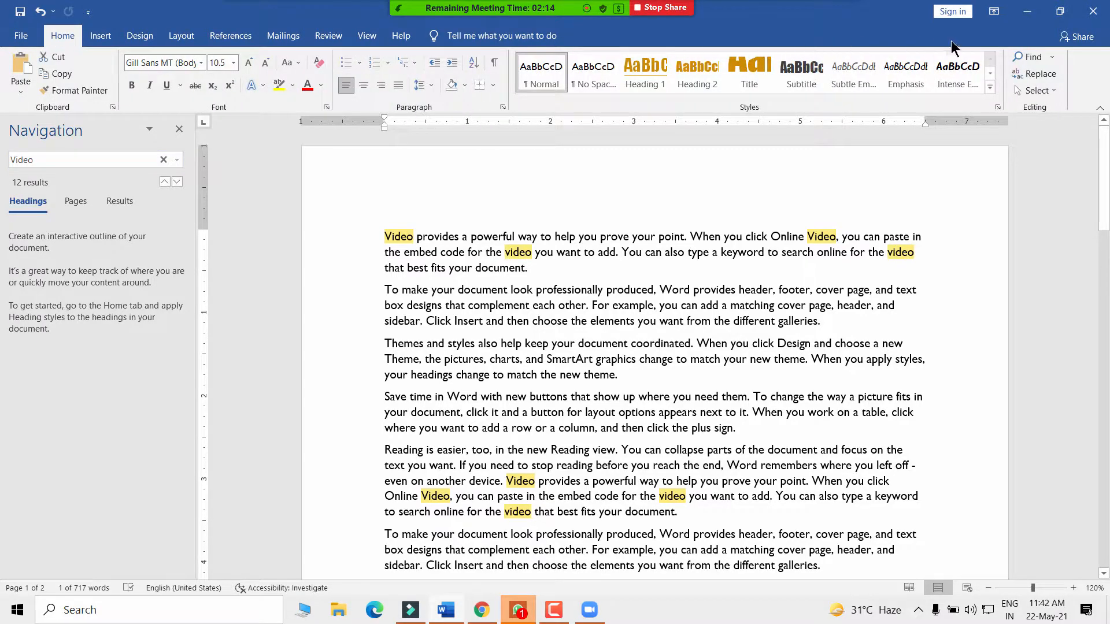
click(1050, 58)
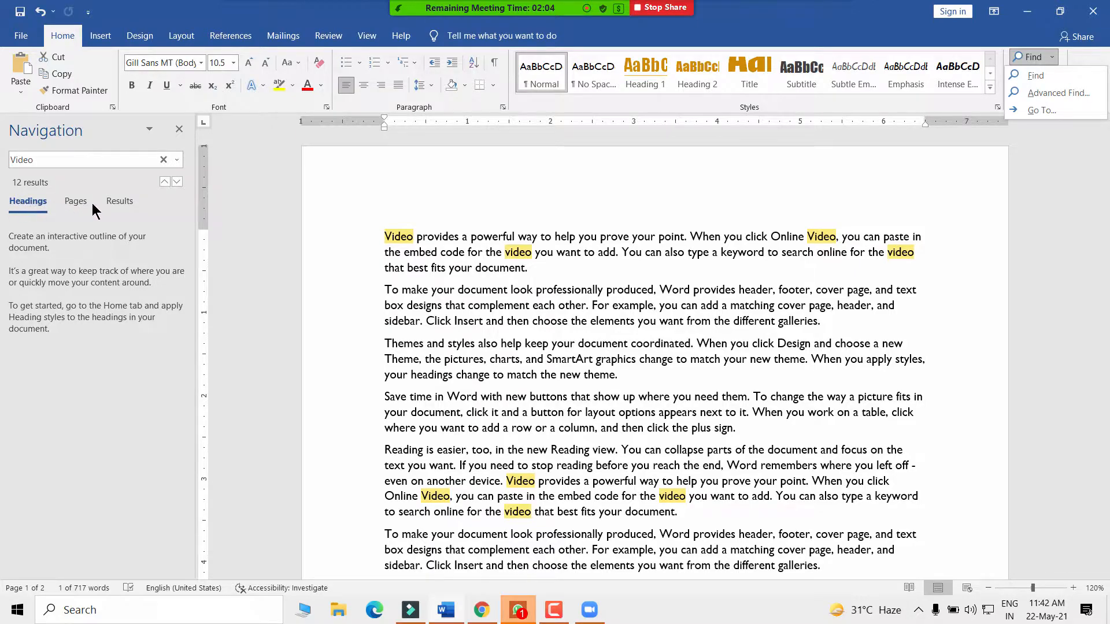
click(74, 202)
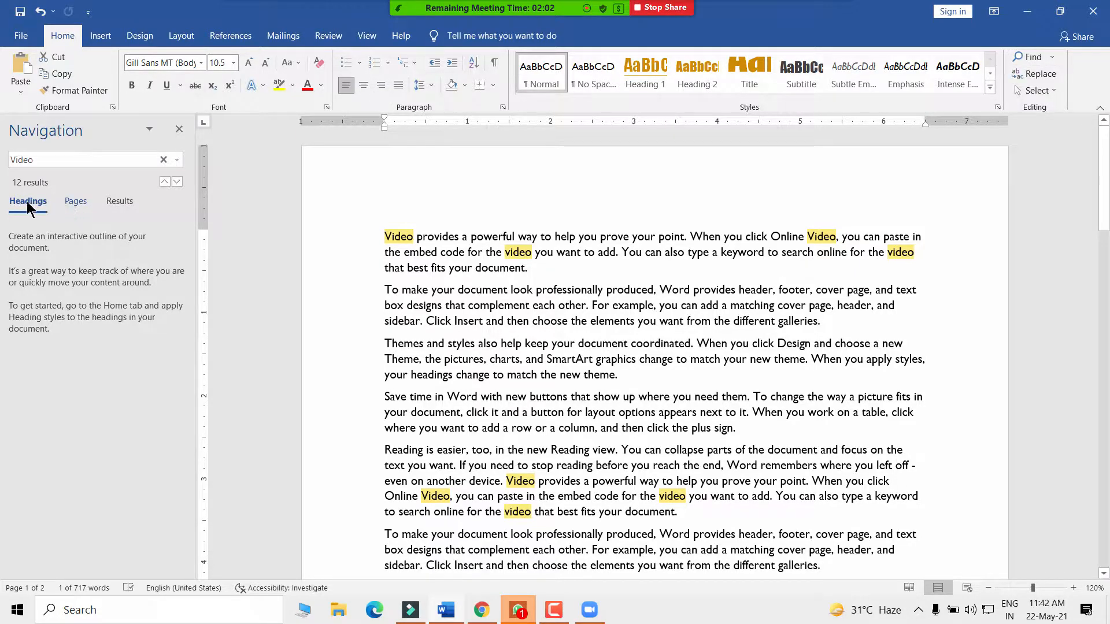
click(76, 203)
click(118, 203)
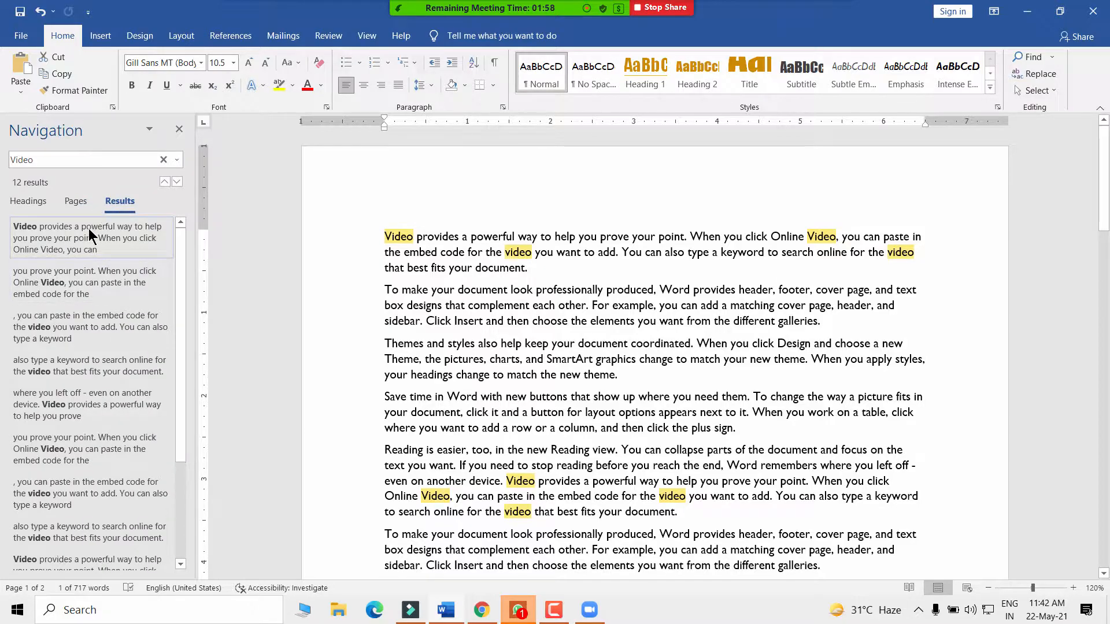
- Jump through the first four Video matches, then close the Navigation Pane and clear the selection
click(88, 227)
click(61, 300)
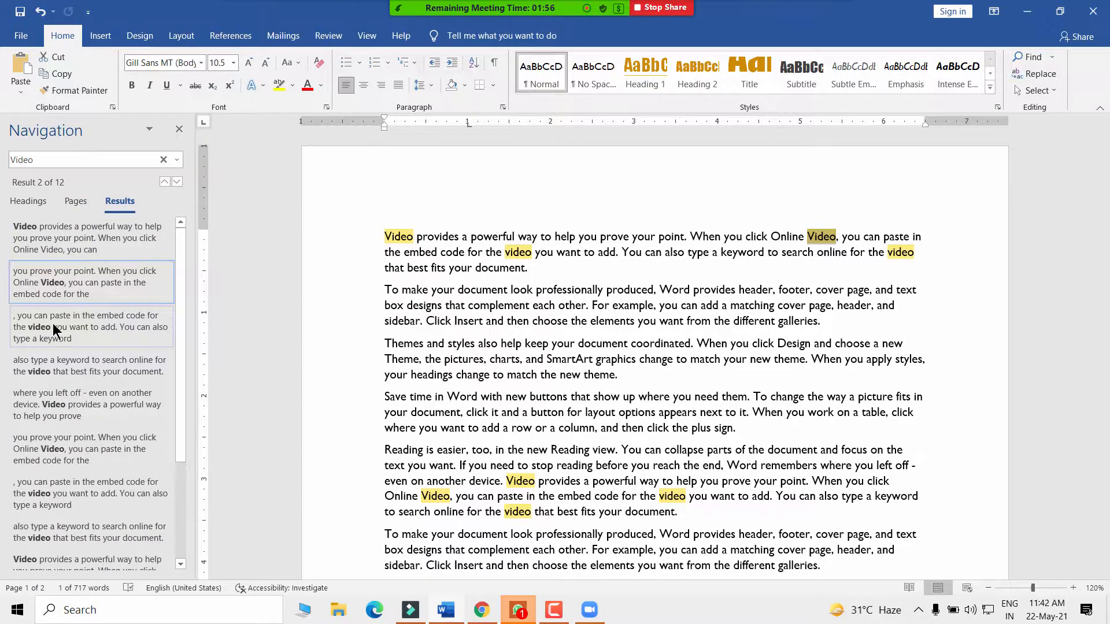
click(46, 326)
click(55, 365)
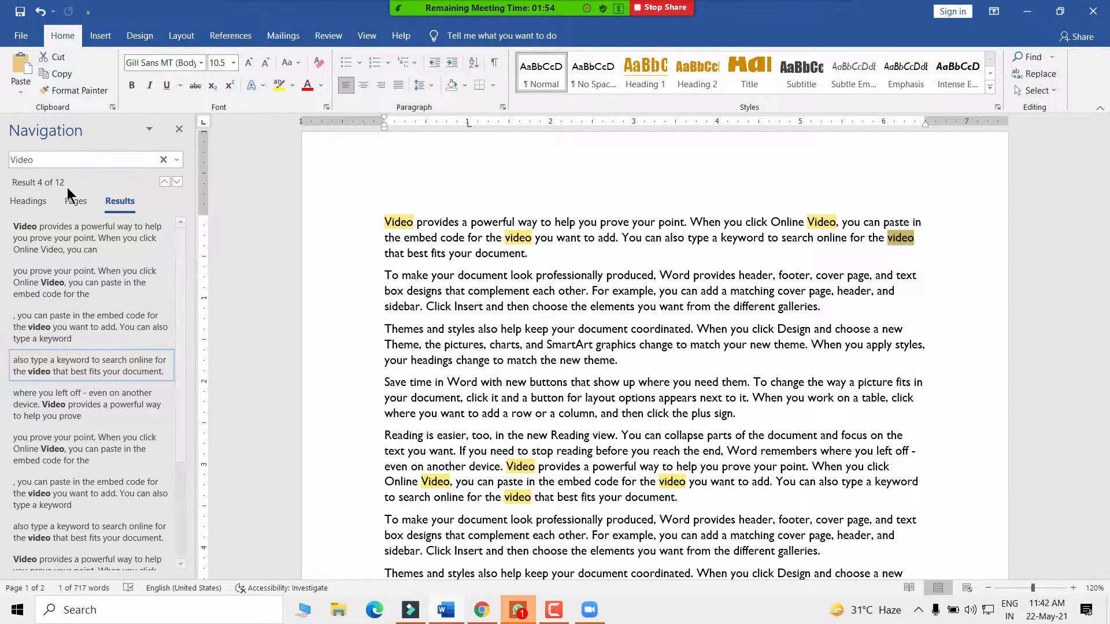
click(179, 129)
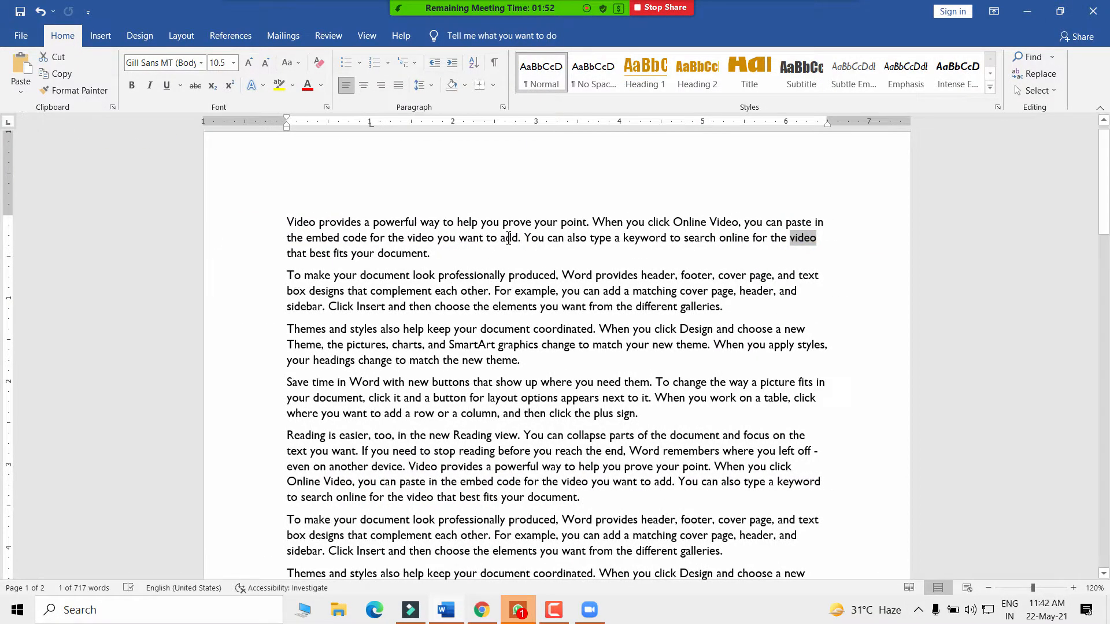
click(467, 272)
- Show the View ribbon options and zoom the page to 100%
scroll(462, 358, down, 3)
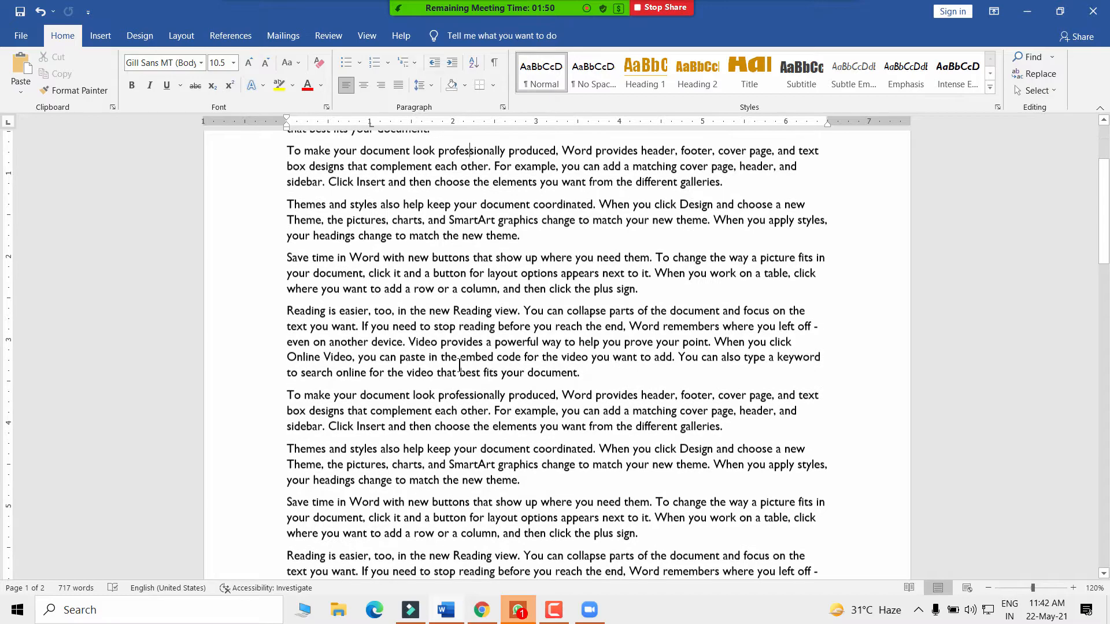
scroll(462, 367, up, 4)
click(366, 35)
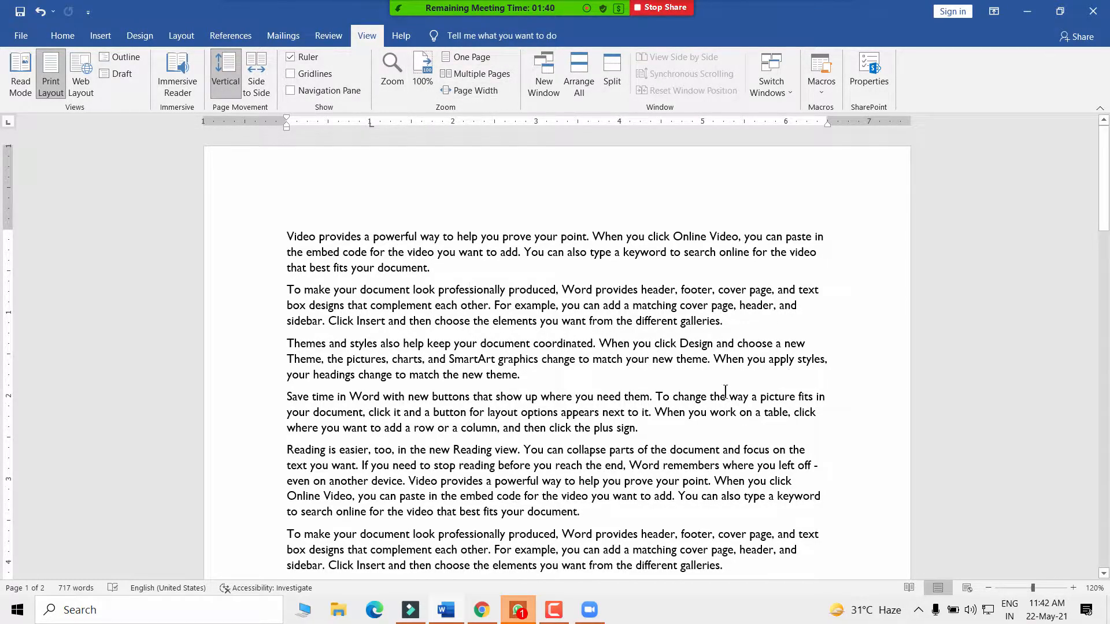
scroll(485, 412, down, 4)
scroll(439, 370, up, 4)
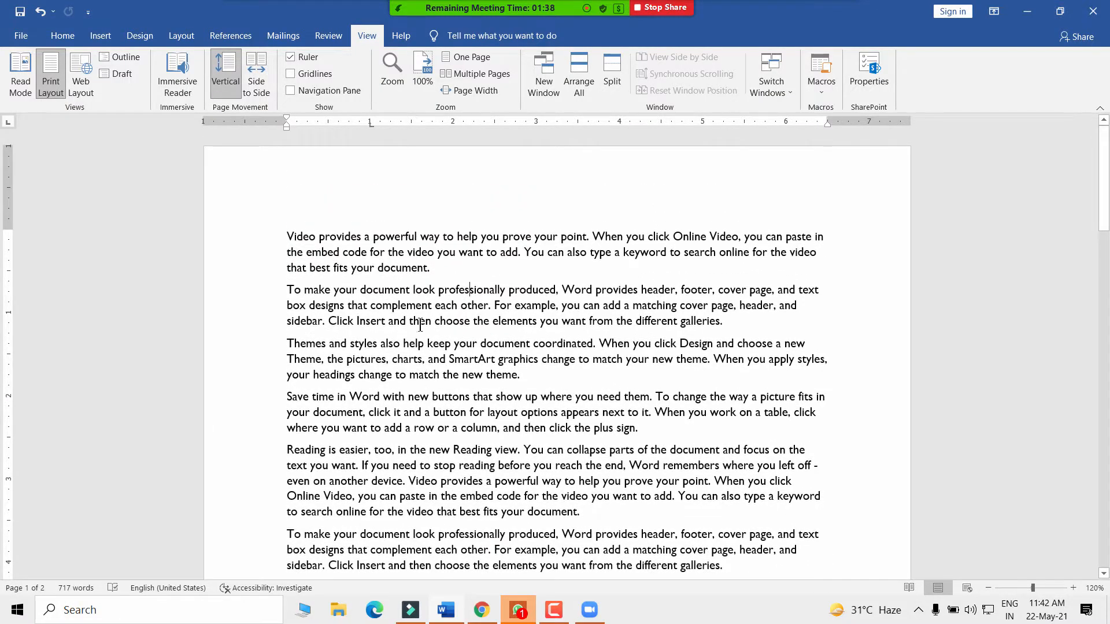
click(422, 68)
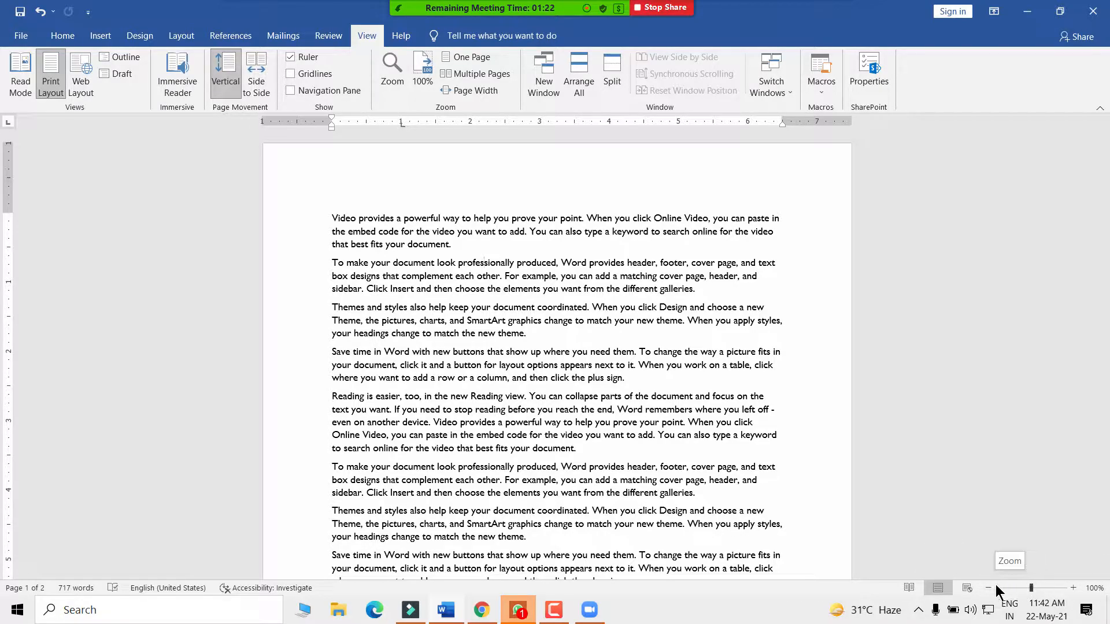
- Use the status-bar zoom buttons to go up to 120% and back to 100%
click(1073, 588)
click(1073, 588)
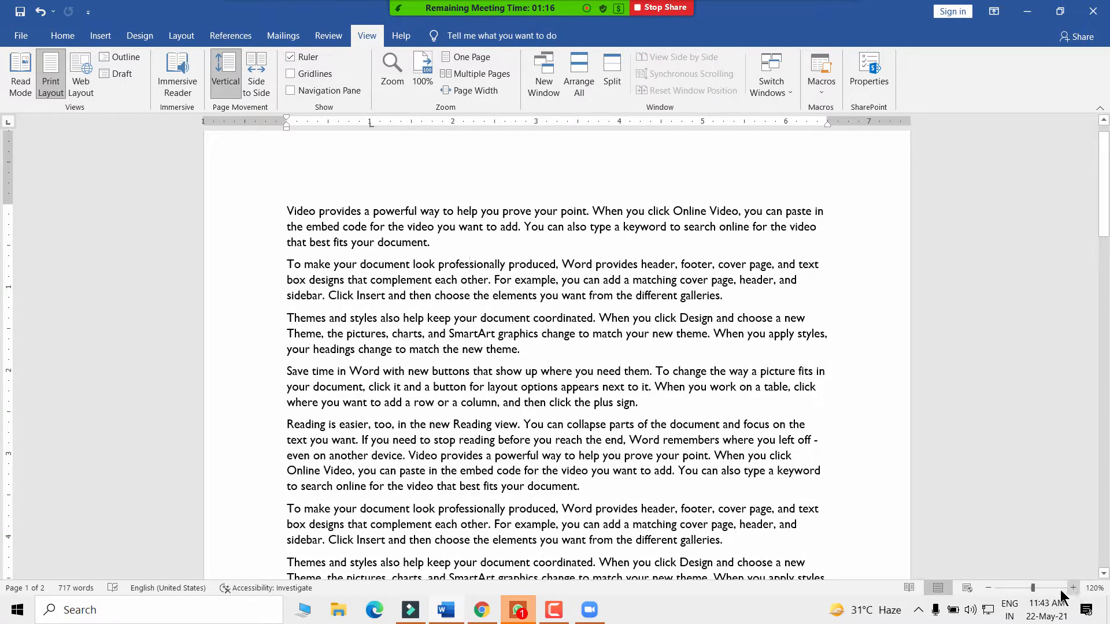
click(988, 587)
click(988, 588)
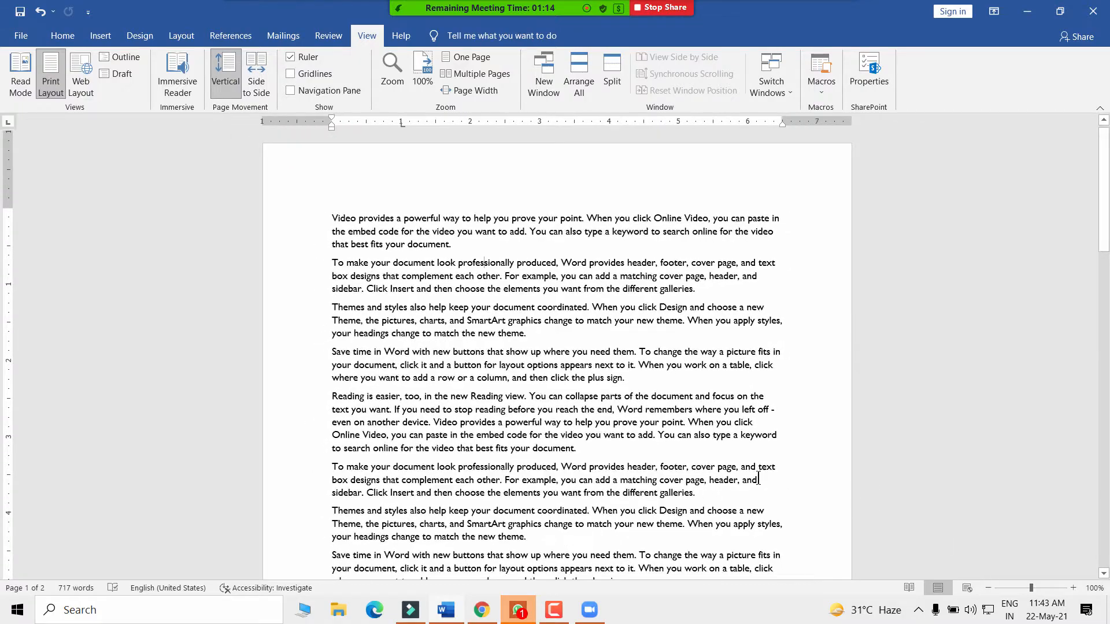
- Open the Zoom dialog, preview 200%, then close it keeping 100%
click(389, 73)
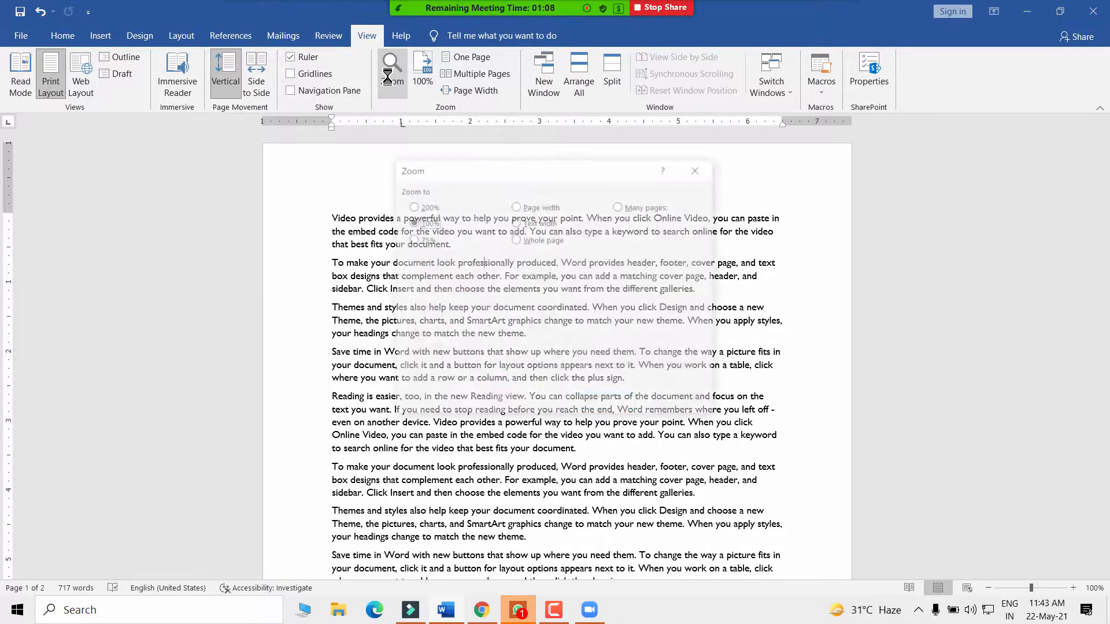
drag(470, 166, 568, 135)
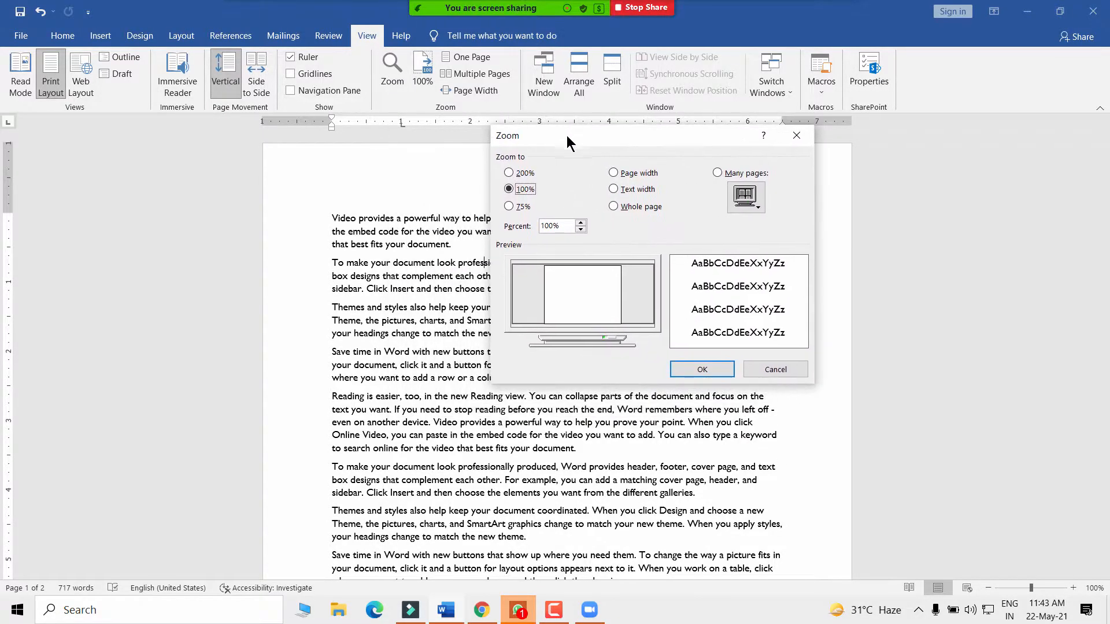
click(508, 172)
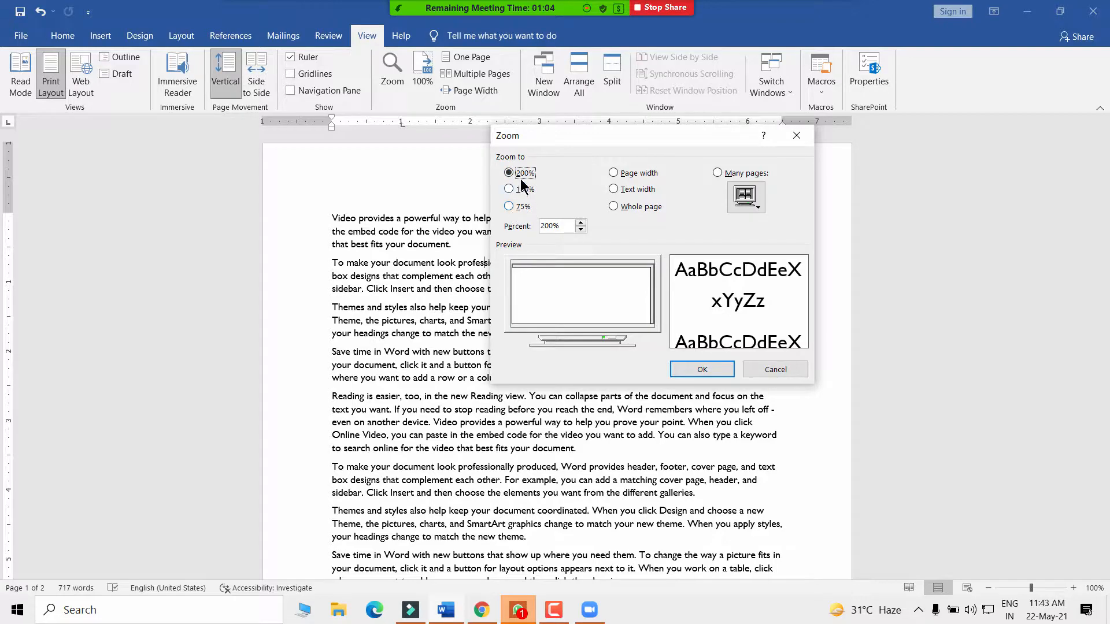
click(508, 190)
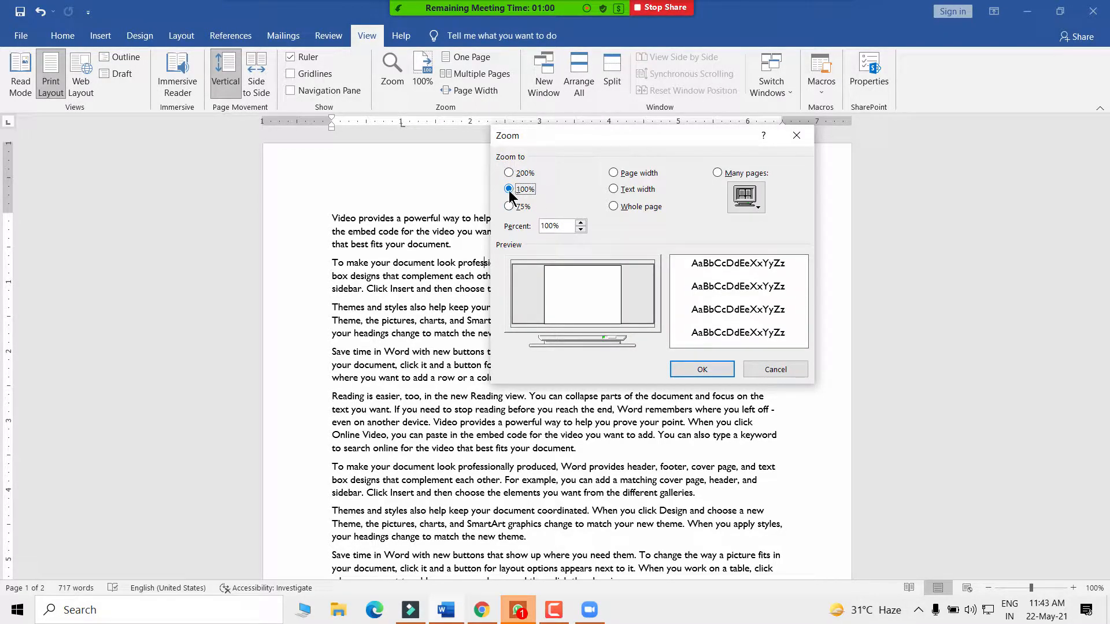
click(696, 370)
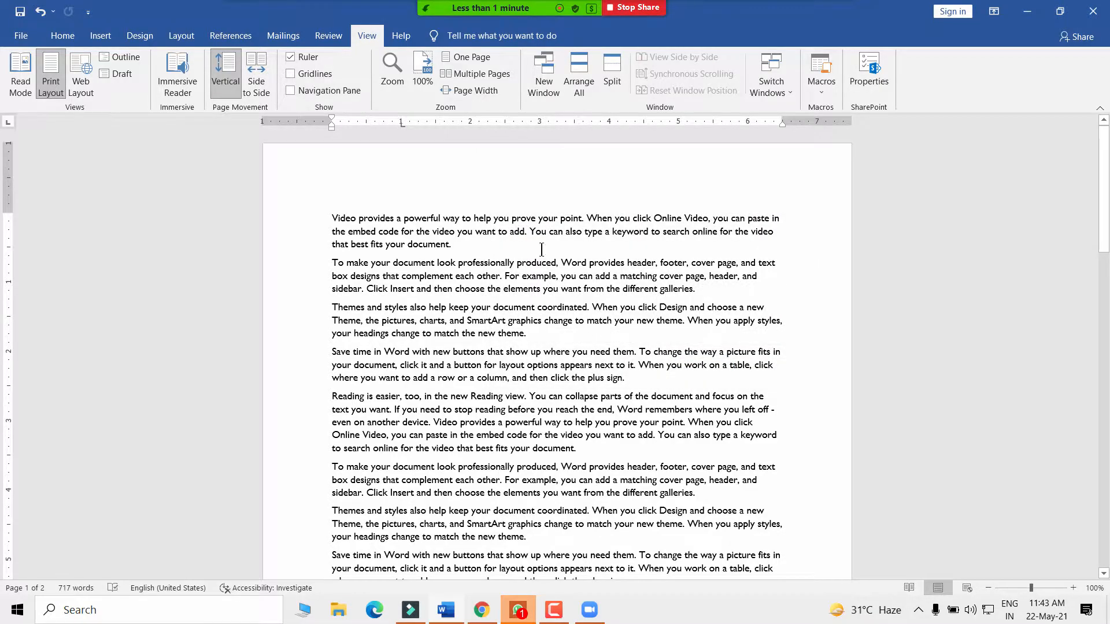
- Reopen Zoom, apply 200%, and scroll around the enlarged text
click(392, 78)
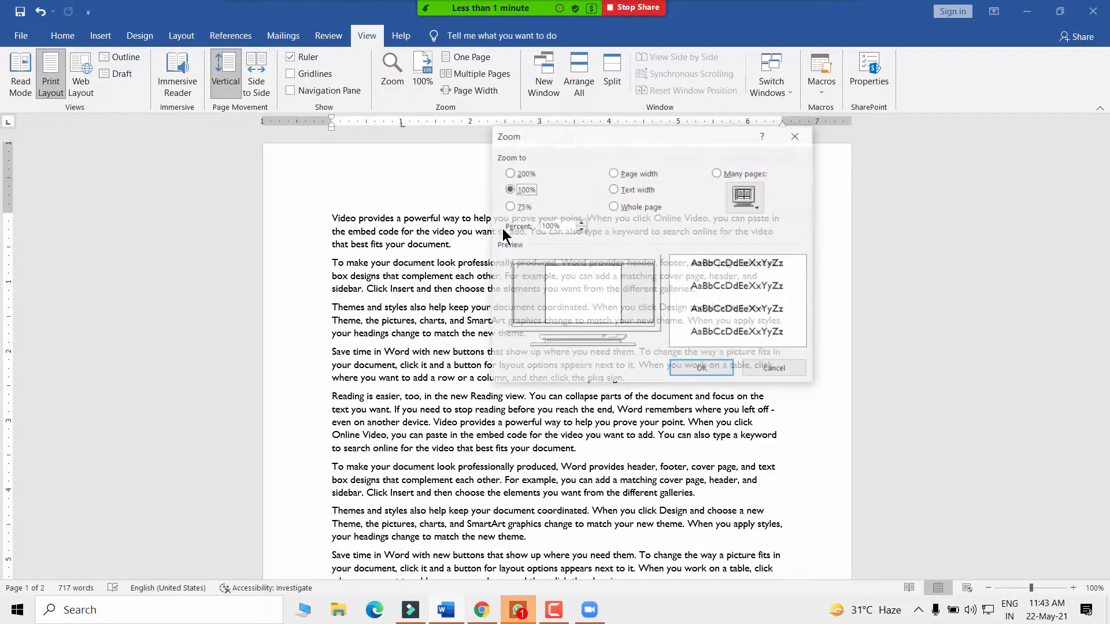
click(509, 172)
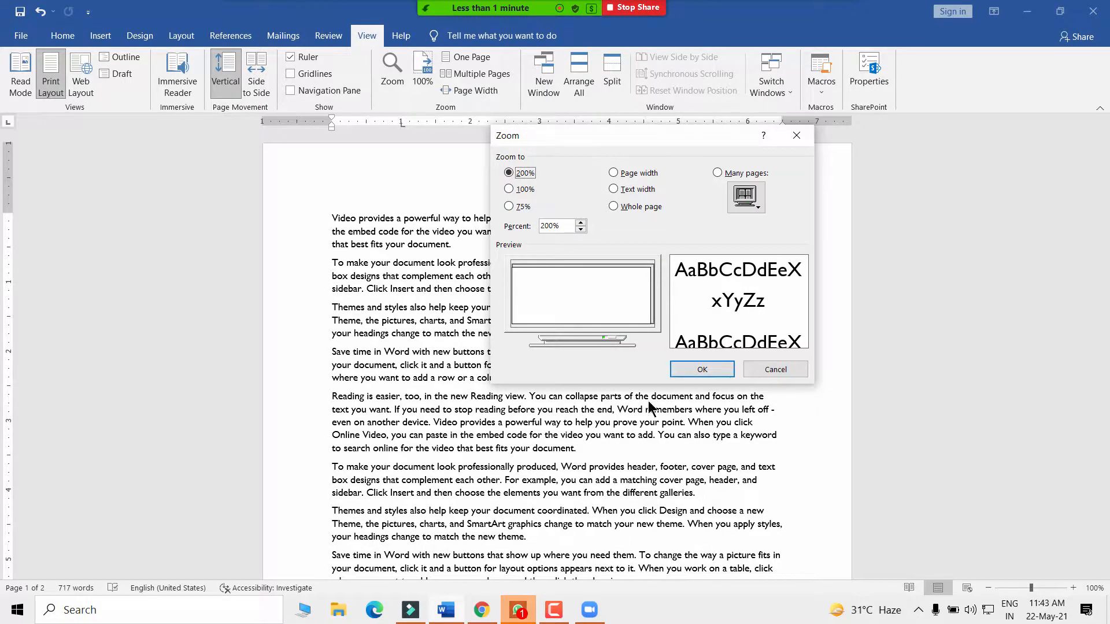
click(717, 373)
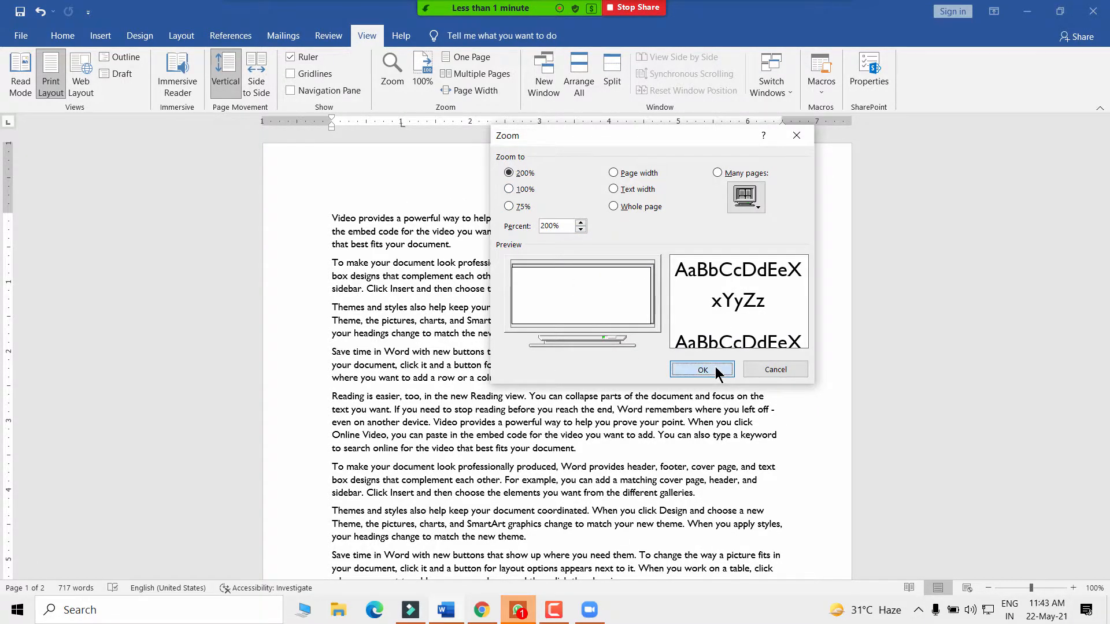
scroll(527, 317, up, 1)
scroll(666, 388, up, 1)
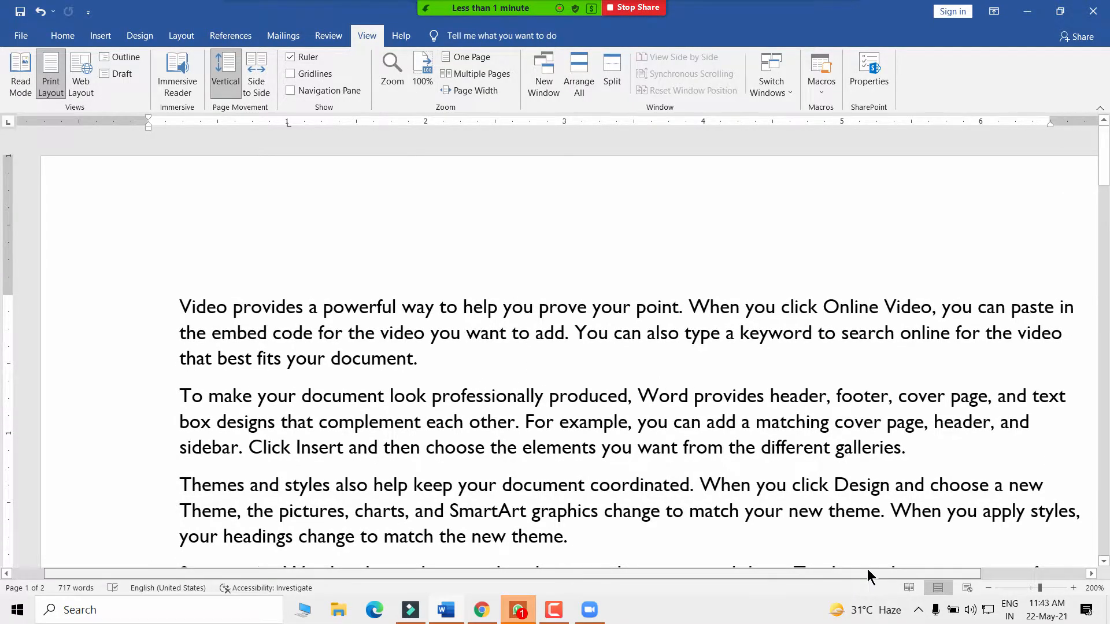
scroll(872, 567, right, 2)
- In the Zoom dialog, replace the 75% preset with a custom 85% zoom
click(397, 71)
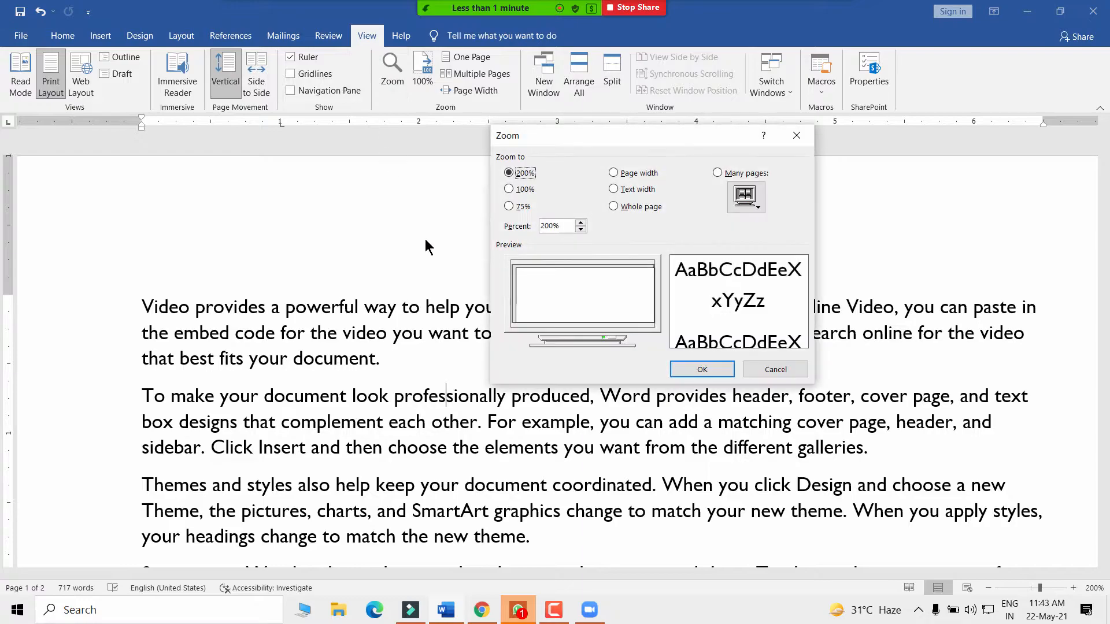
click(511, 190)
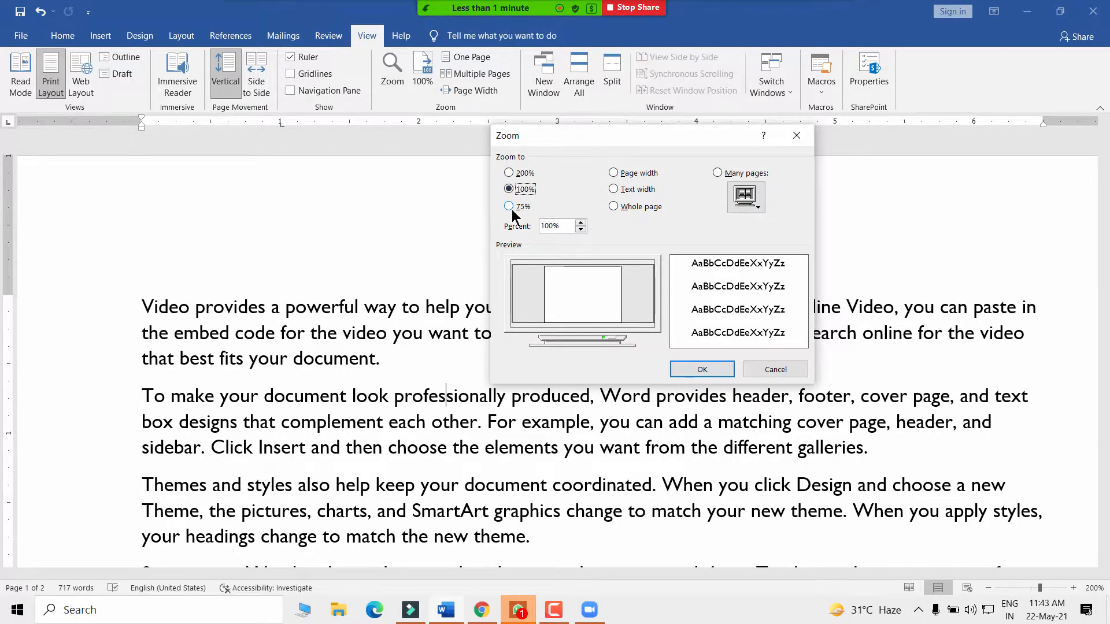
click(511, 208)
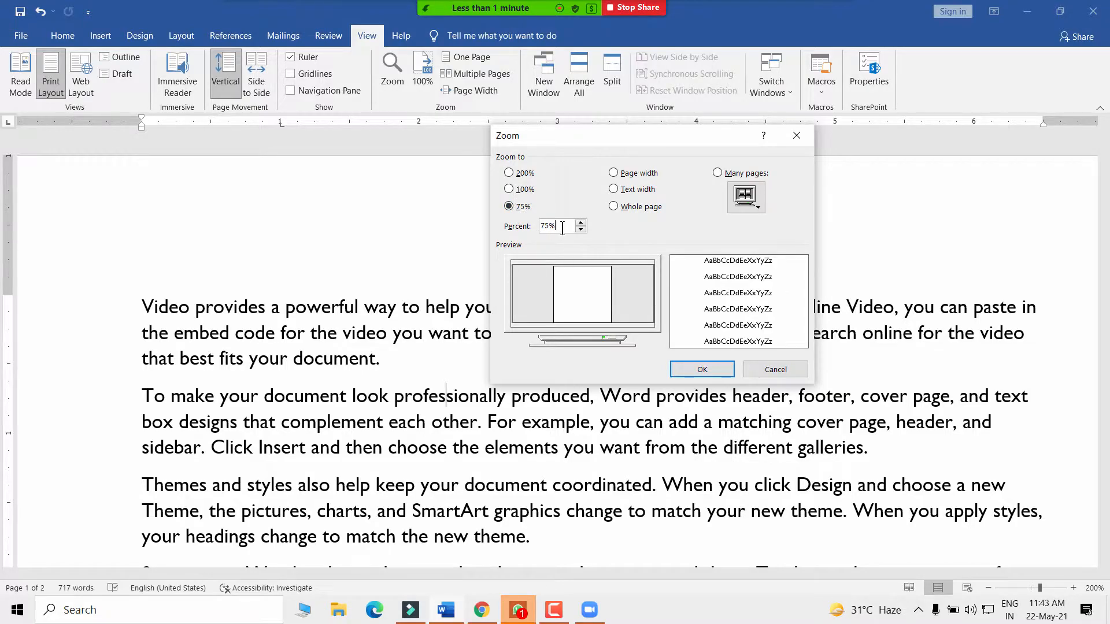
double_click(543, 225)
text(85)
click(701, 369)
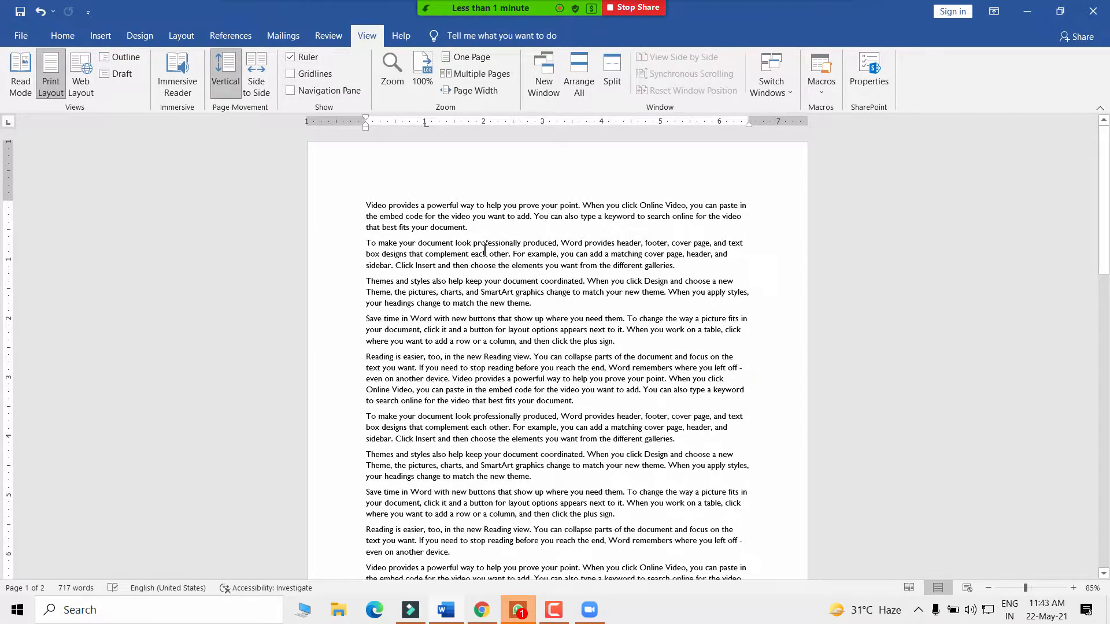
scroll(584, 319, down, 8)
scroll(576, 328, up, 6)
scroll(577, 327, up, 1)
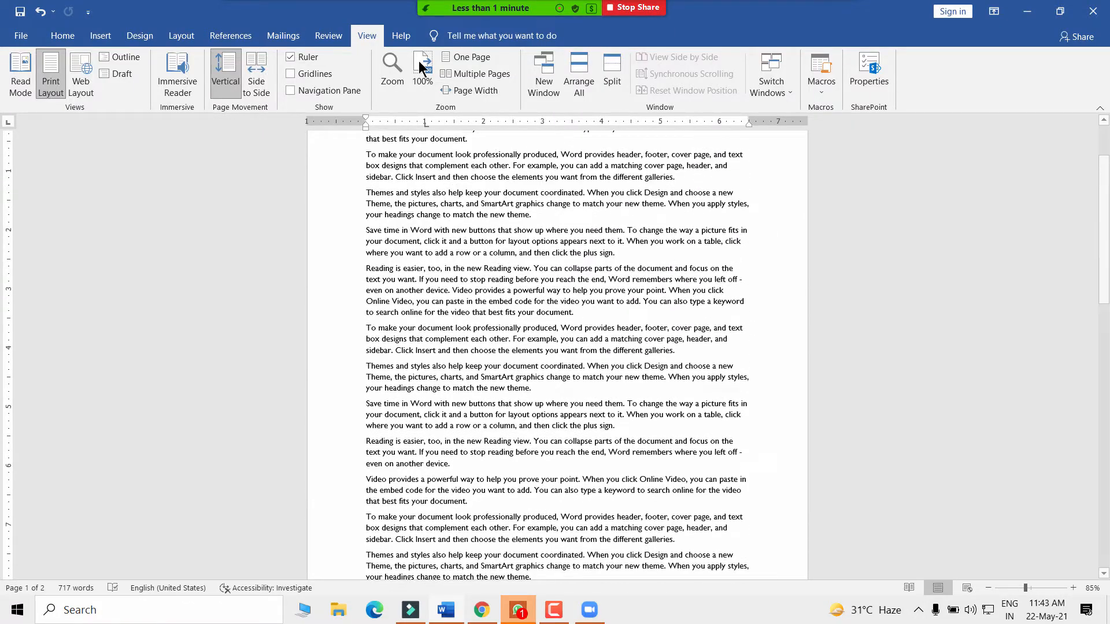
- Preview Page width, then apply the Text width zoom (225%) and scroll to the top
click(393, 81)
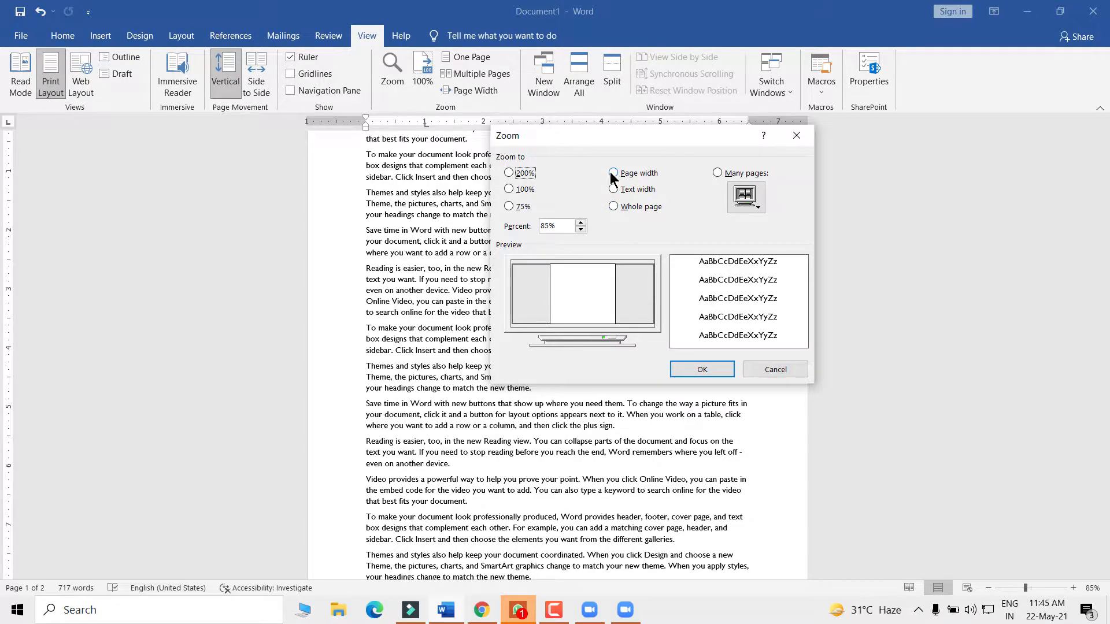
click(614, 173)
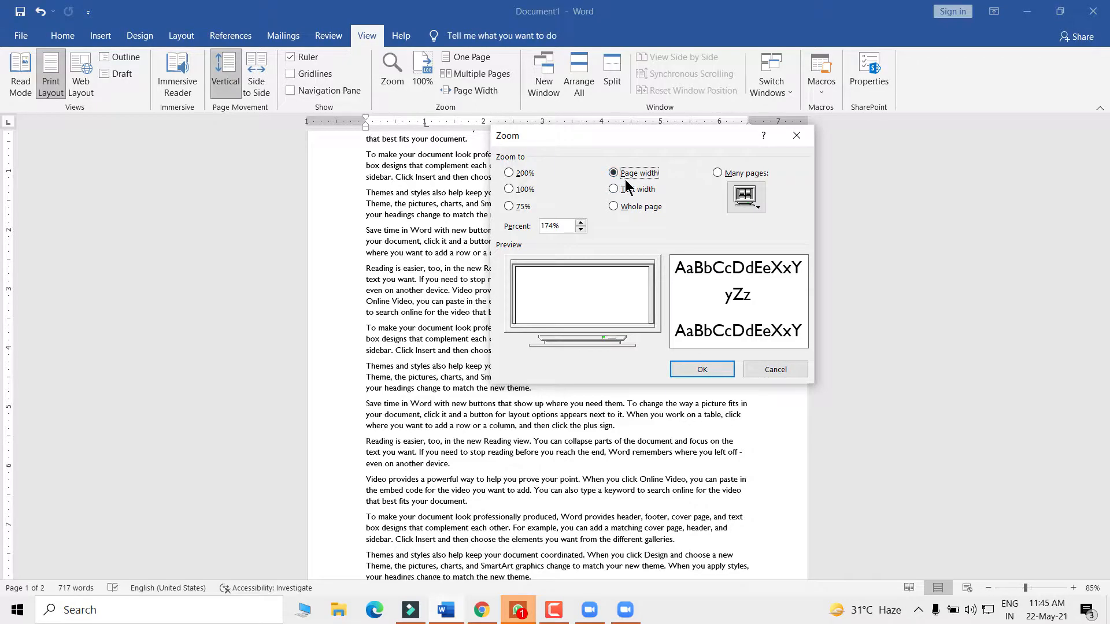
click(620, 189)
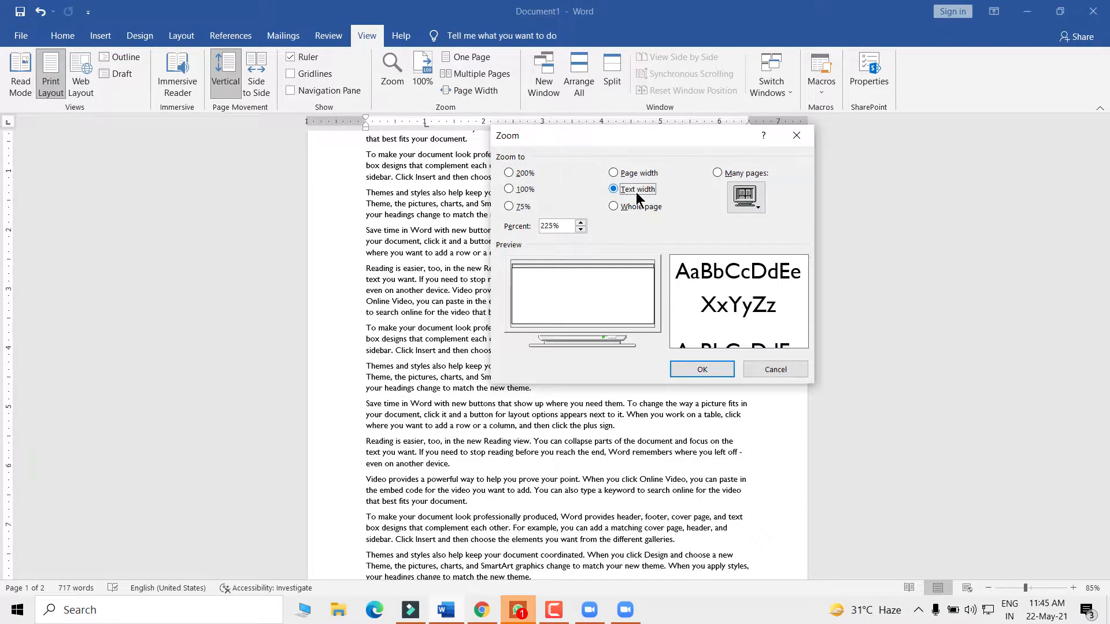
click(702, 369)
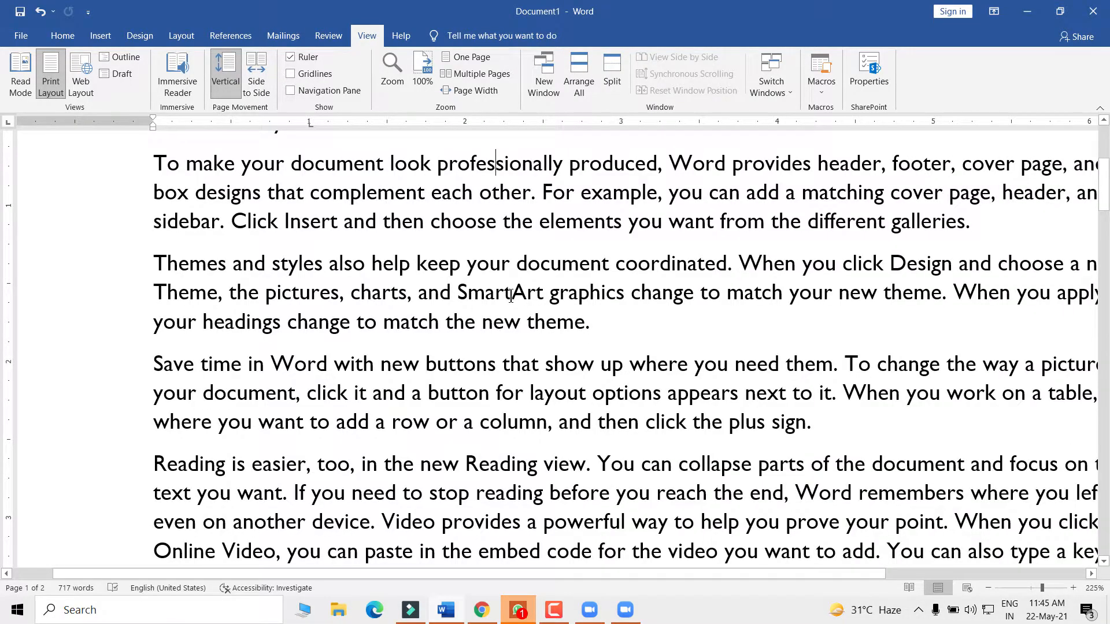
scroll(513, 297, up, 4)
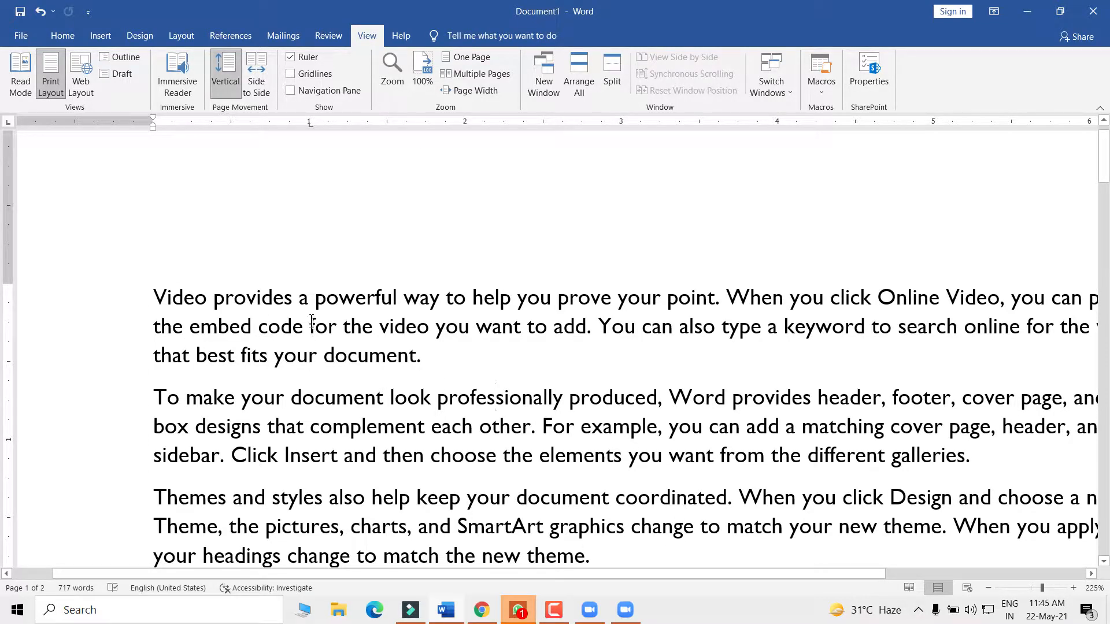
- Select and deselect the first paragraph, leaving the caret just after it
drag(155, 296, 433, 359)
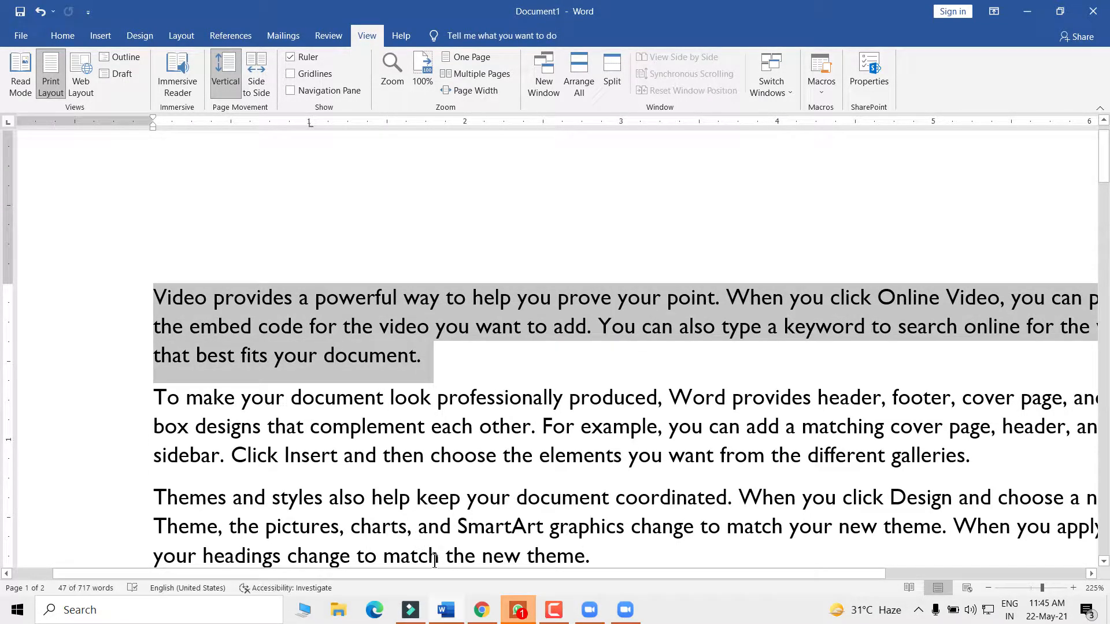
drag(821, 572, 895, 567)
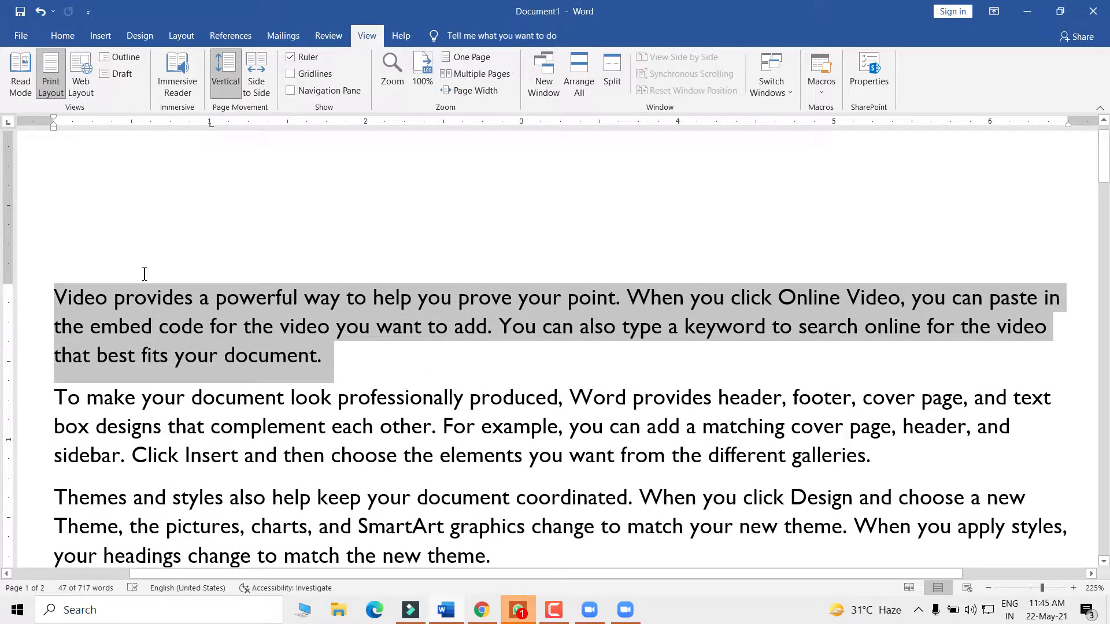
click(146, 275)
drag(67, 278, 370, 352)
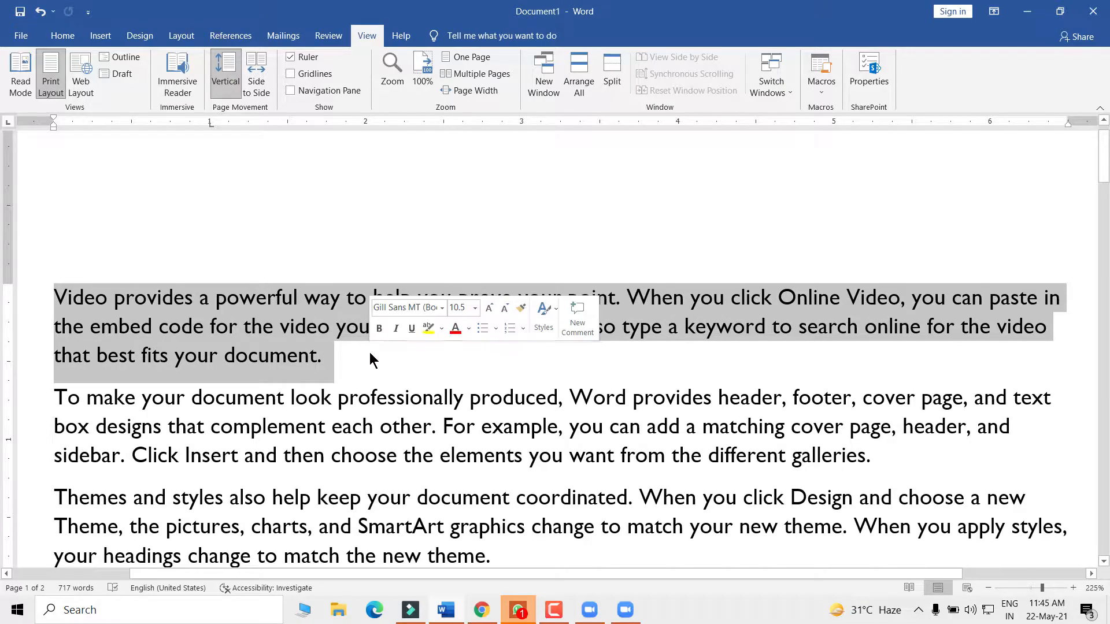
click(338, 357)
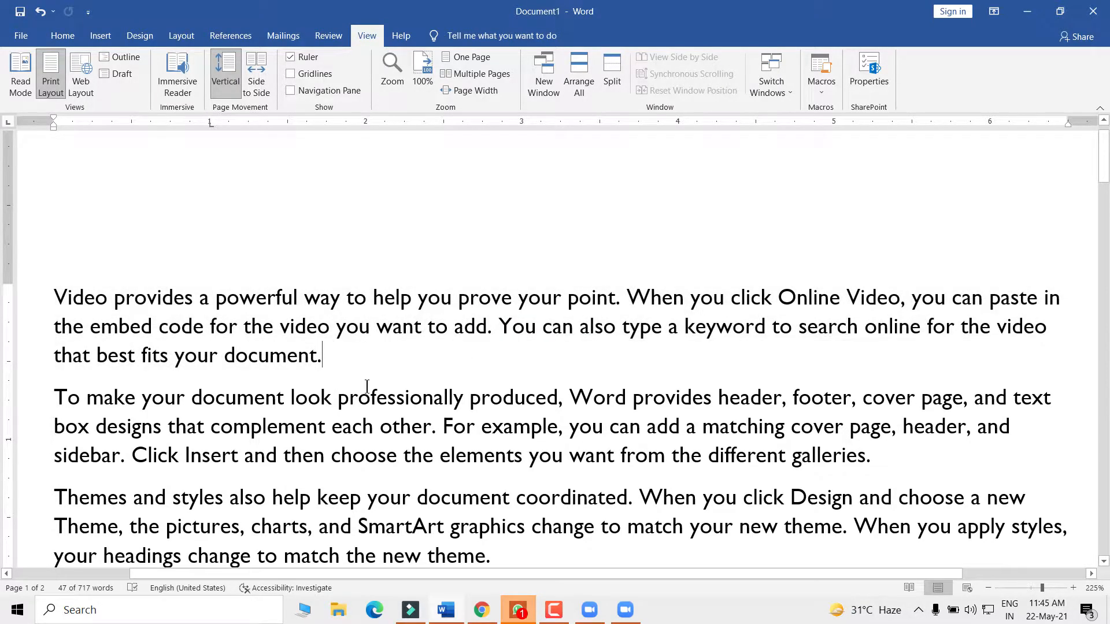
scroll(370, 393, down, 3)
scroll(383, 399, down, 6)
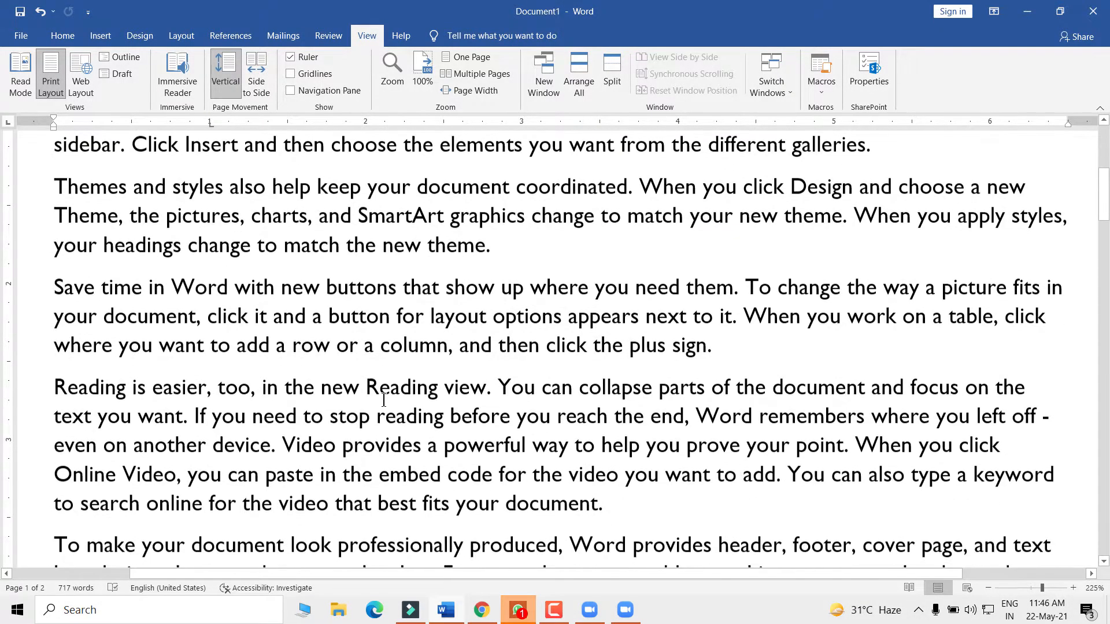
scroll(383, 399, up, 9)
scroll(383, 399, up, 1)
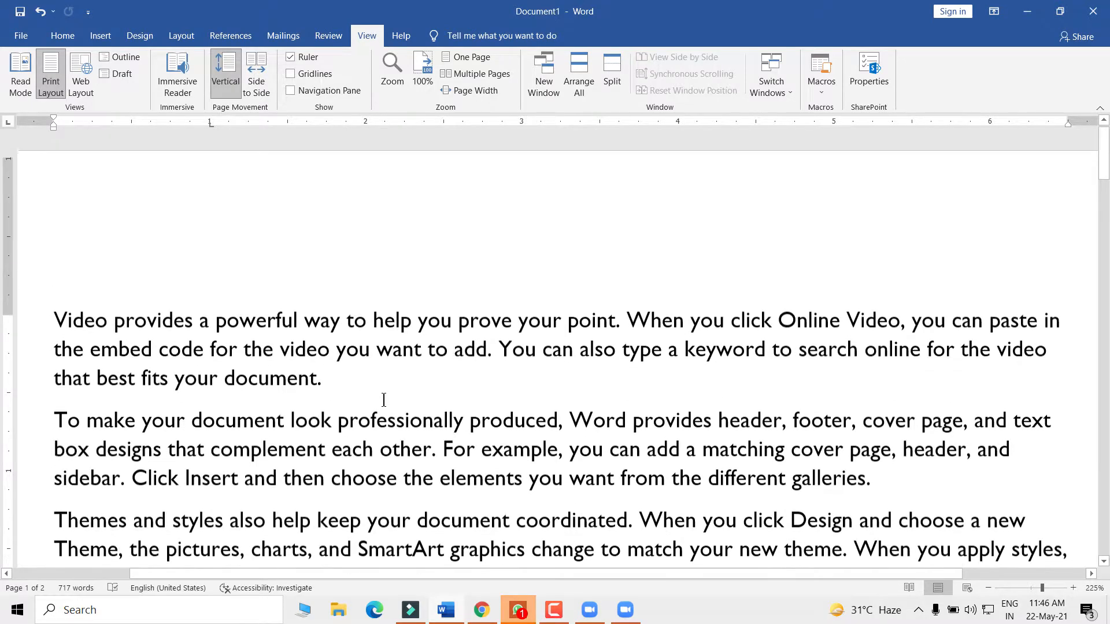
scroll(383, 399, down, 2)
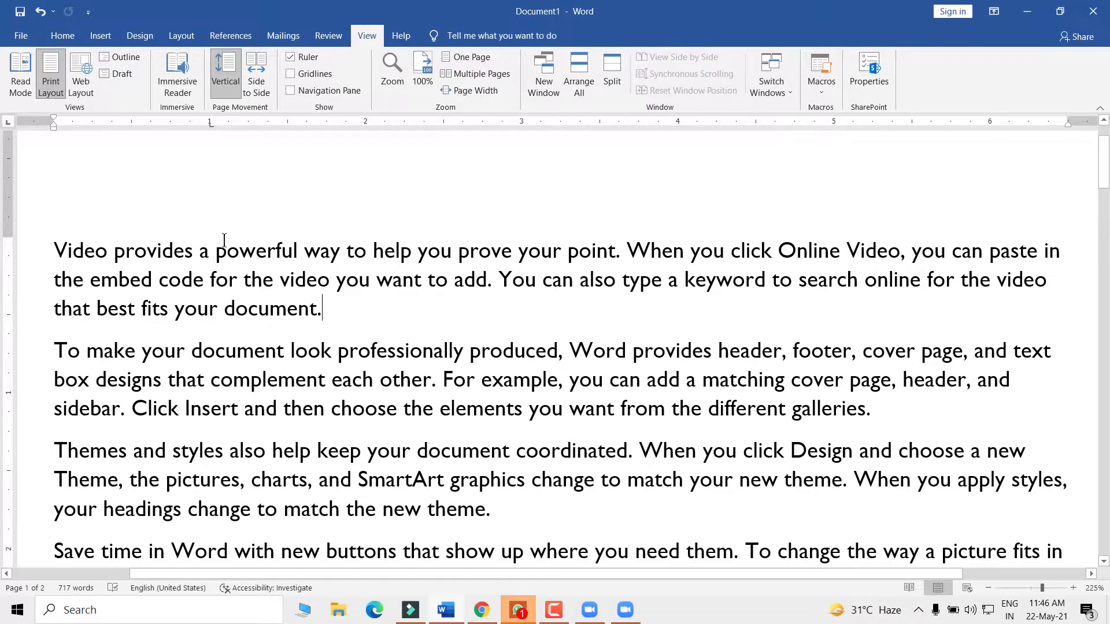
- Select words in the first paragraph like 'Video' and 'can paste in', then reopen Zoom
drag(55, 250, 332, 315)
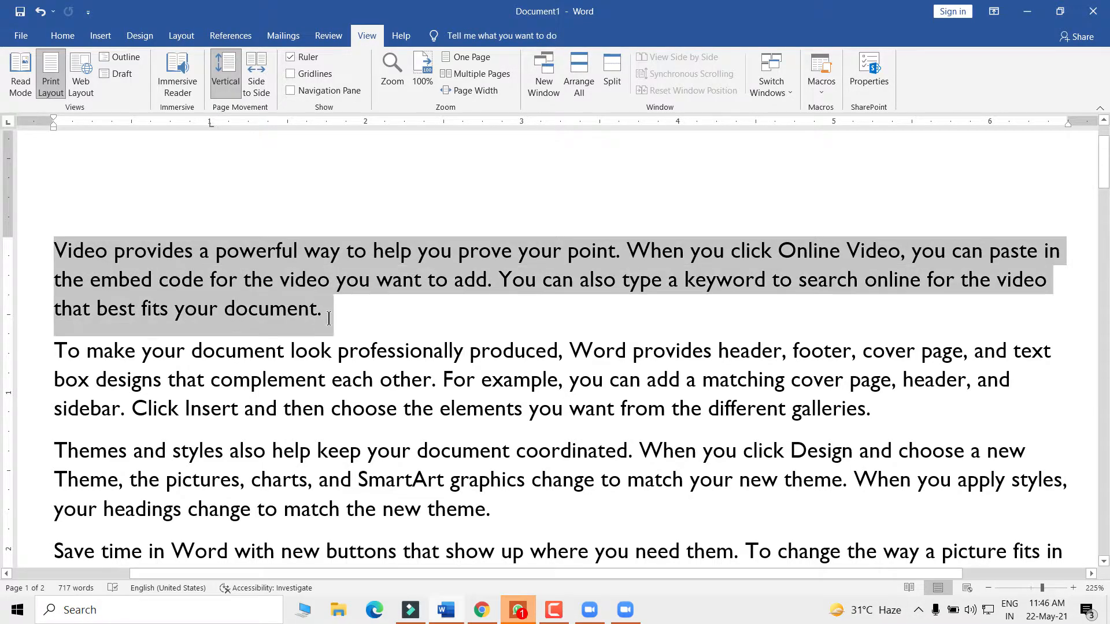
click(40, 255)
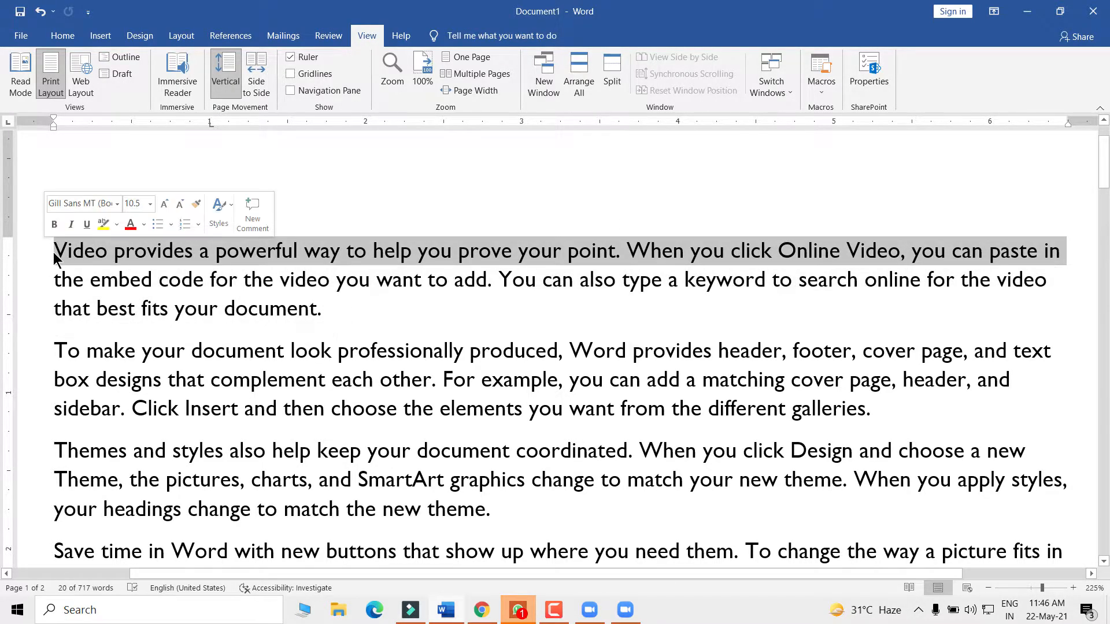
click(58, 252)
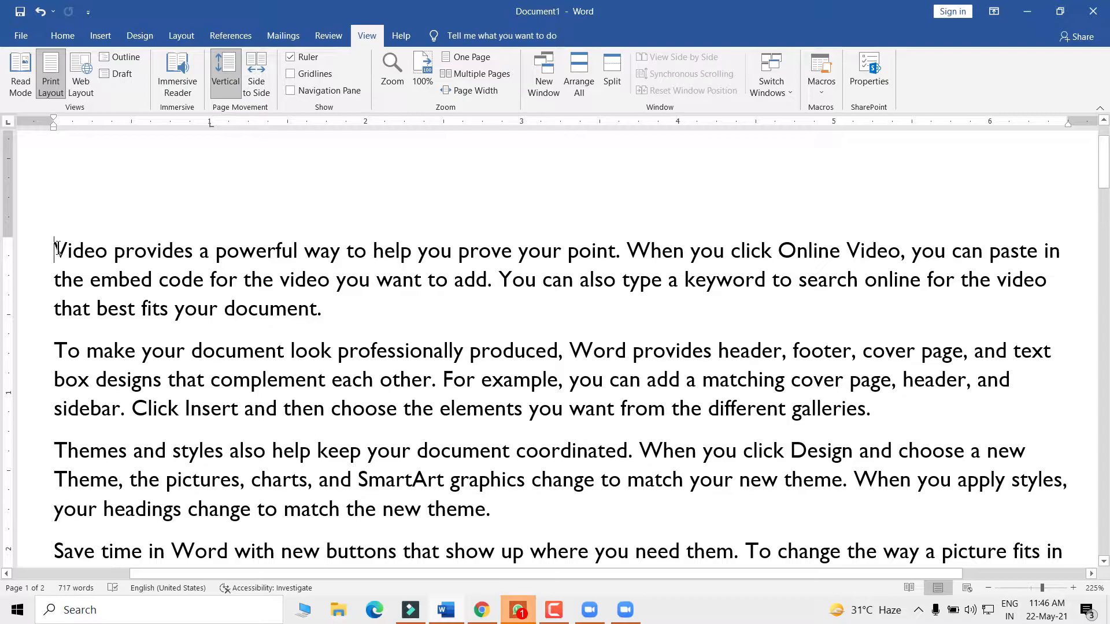
drag(58, 251, 94, 251)
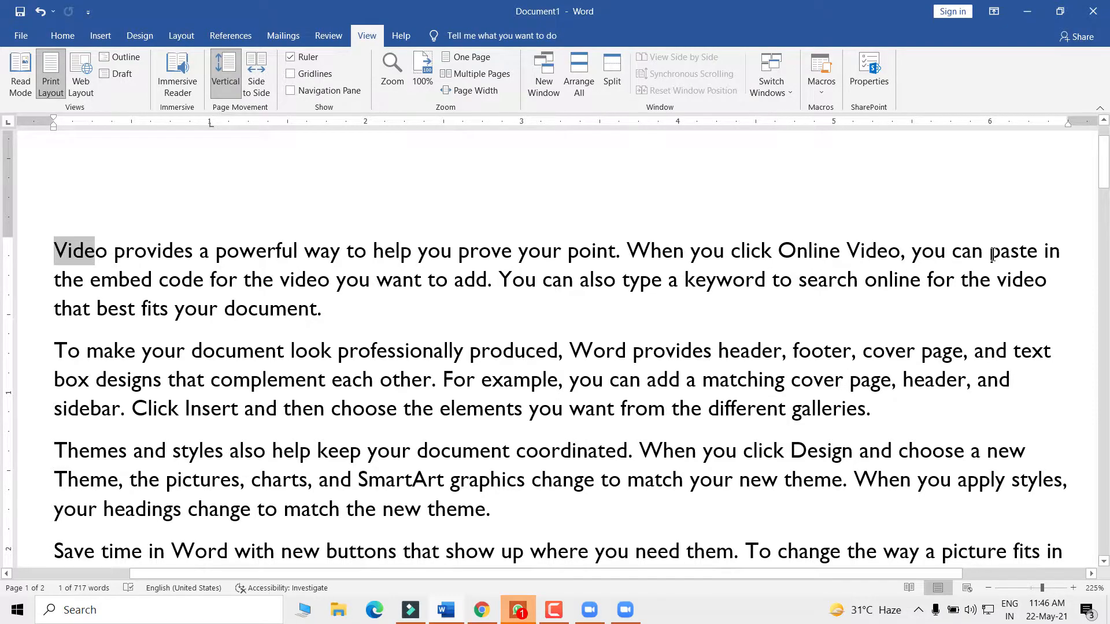
double_click(1055, 253)
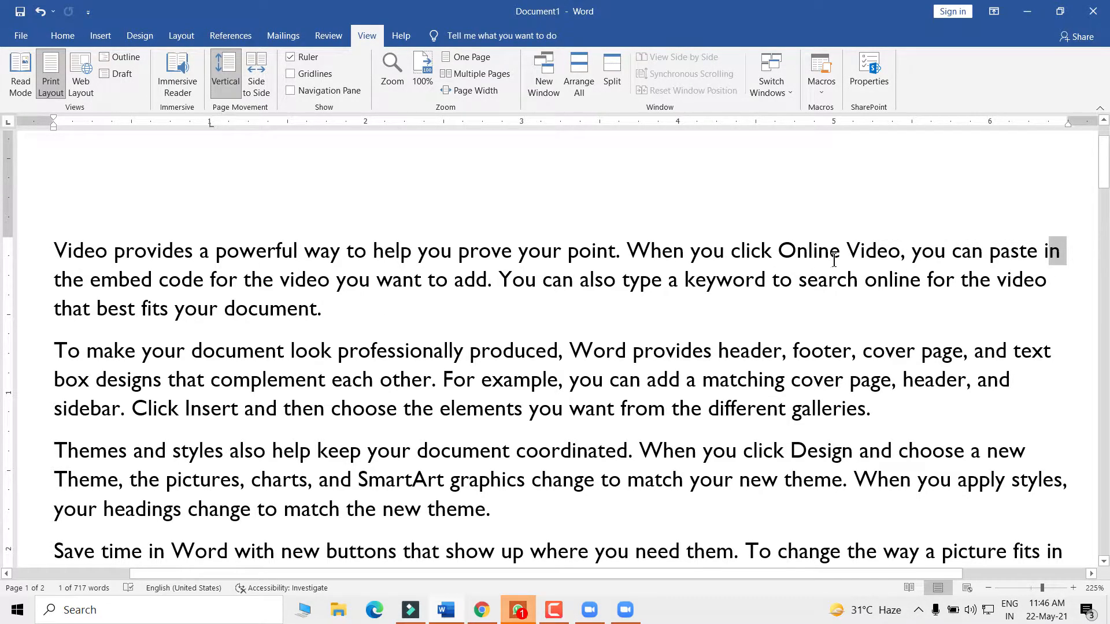
drag(54, 280, 280, 280)
drag(986, 250, 1067, 255)
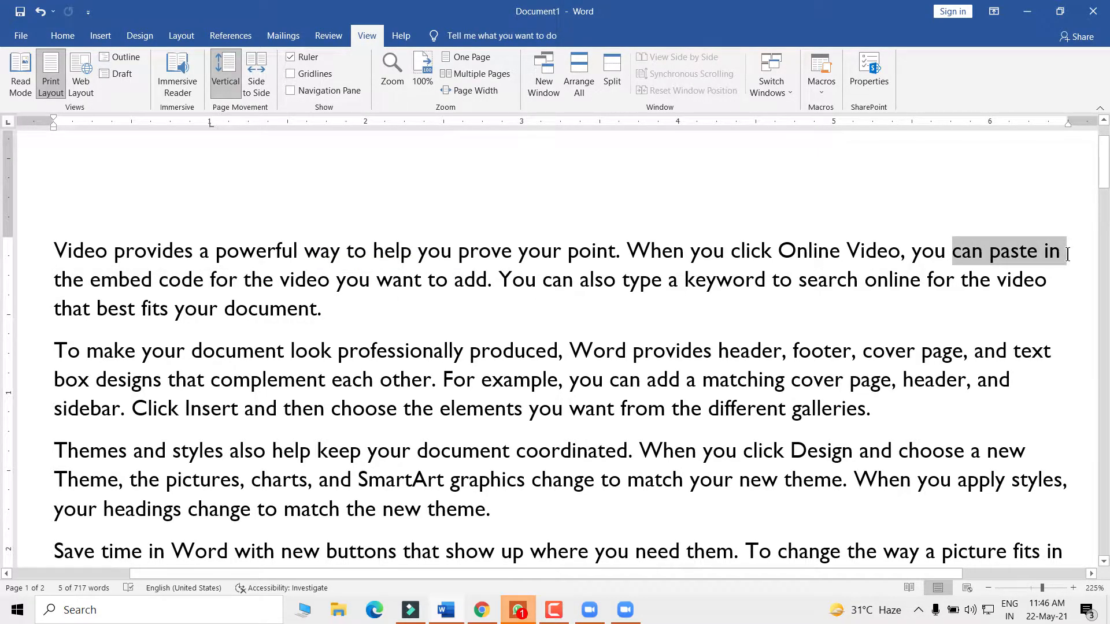
click(779, 279)
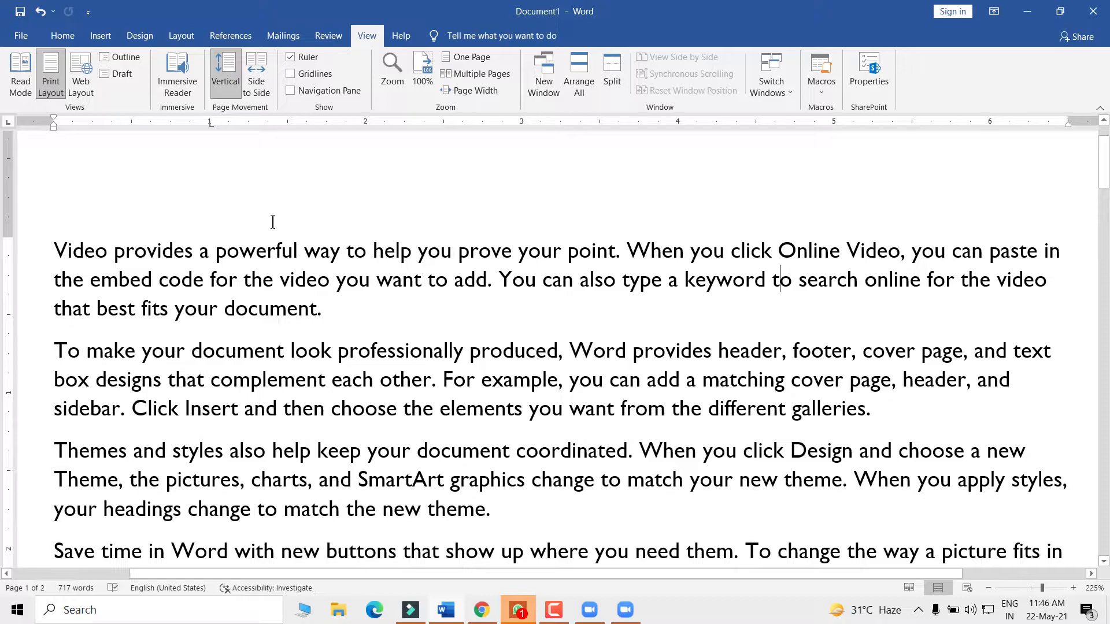
click(400, 87)
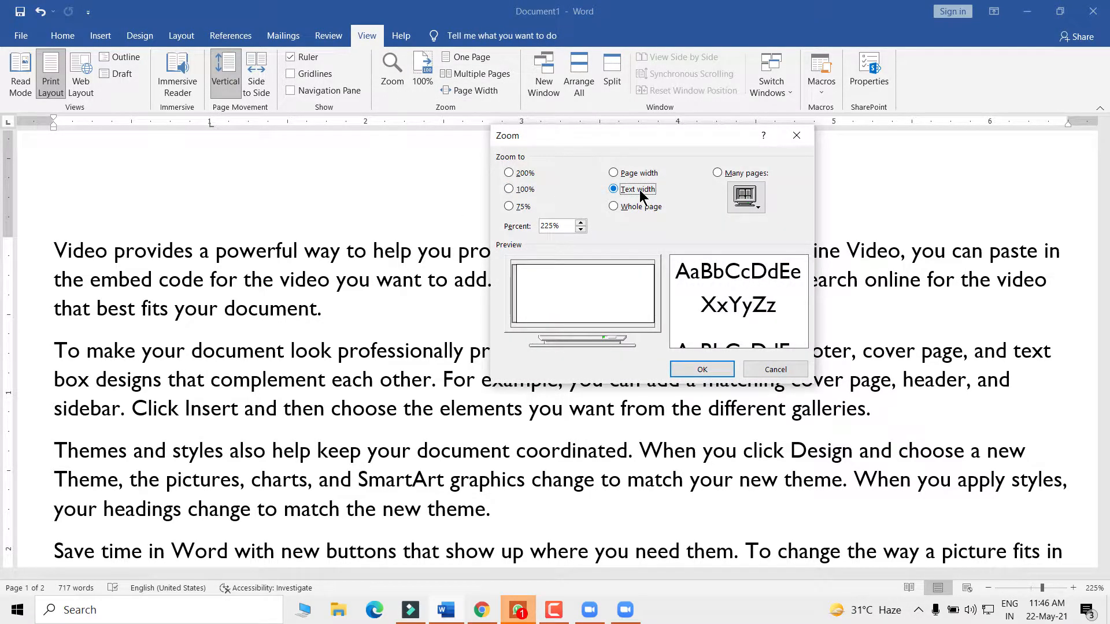
- Apply the Whole page zoom, then return the view to 100% and deselect the text
click(628, 207)
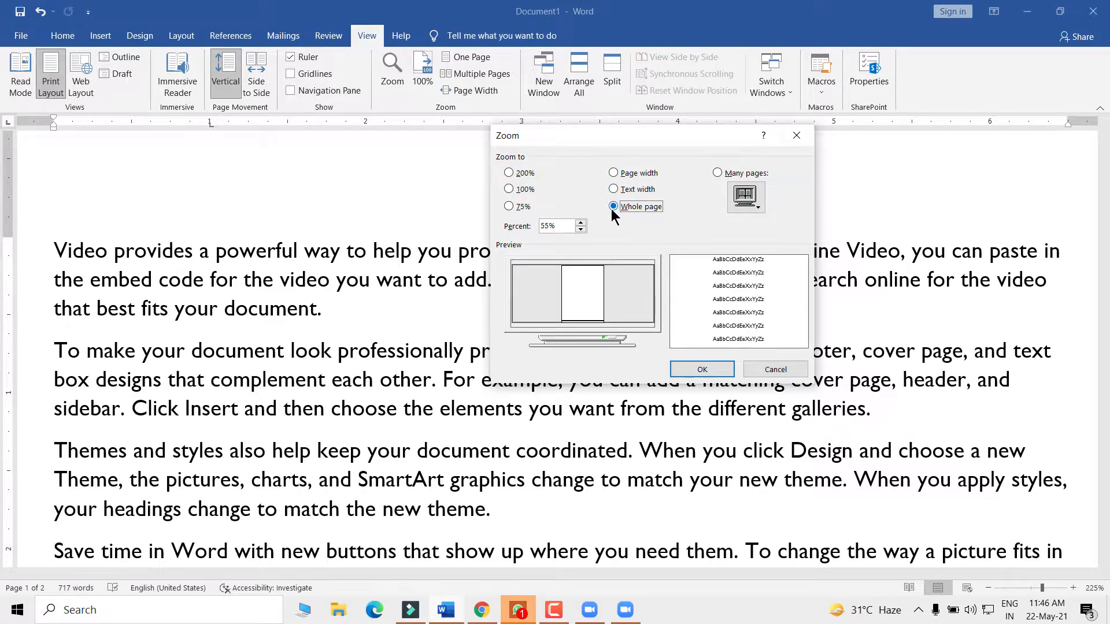
click(703, 371)
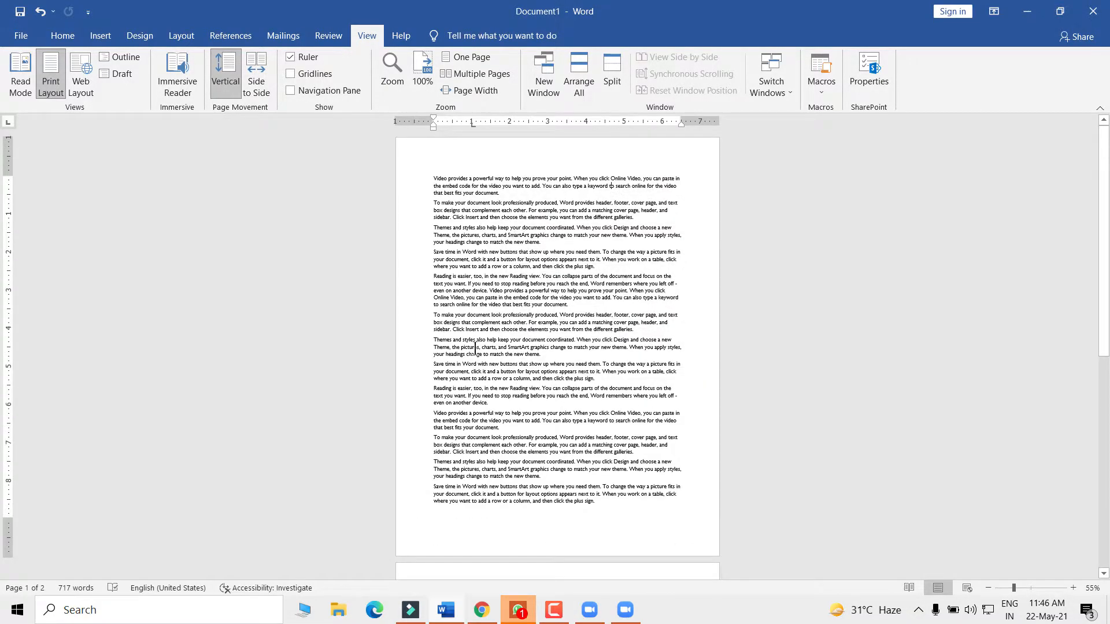
drag(433, 179, 692, 521)
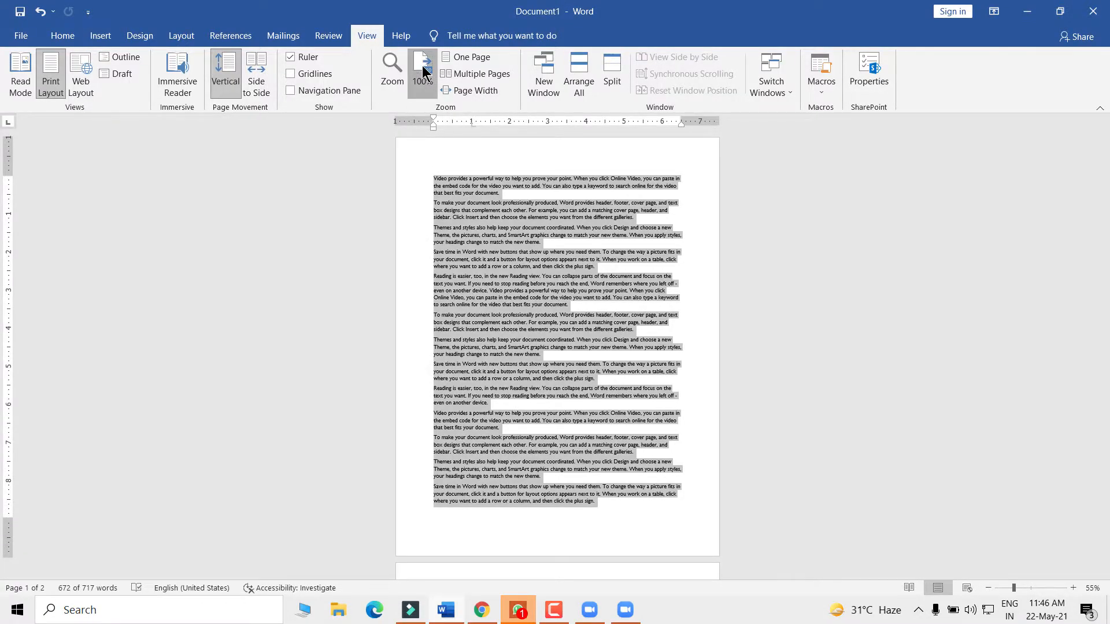
click(422, 75)
scroll(472, 283, up, 10)
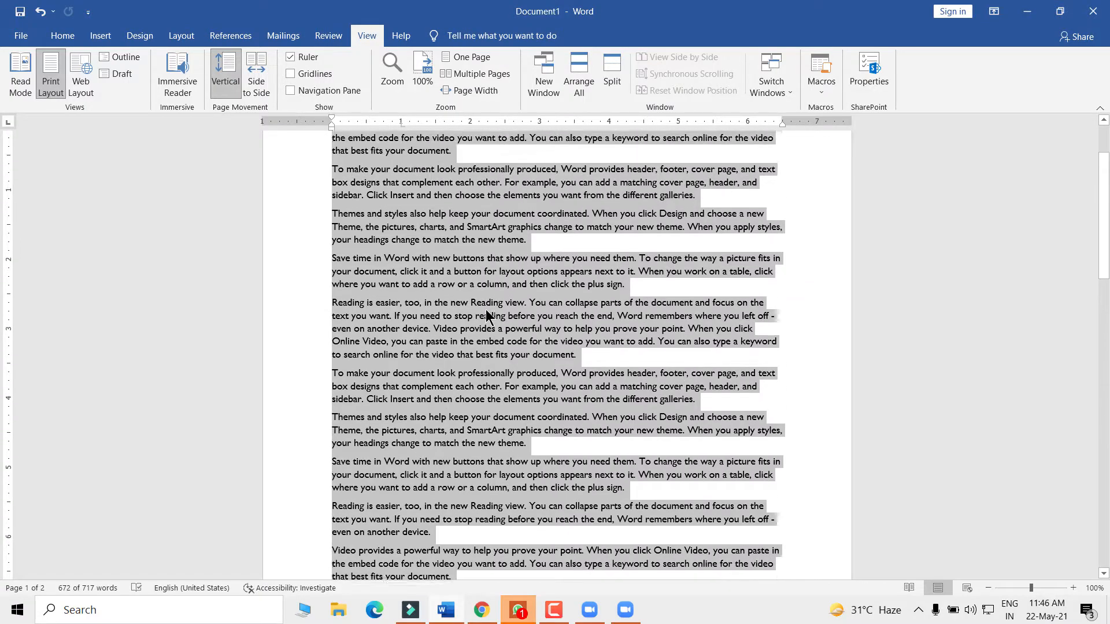
click(505, 276)
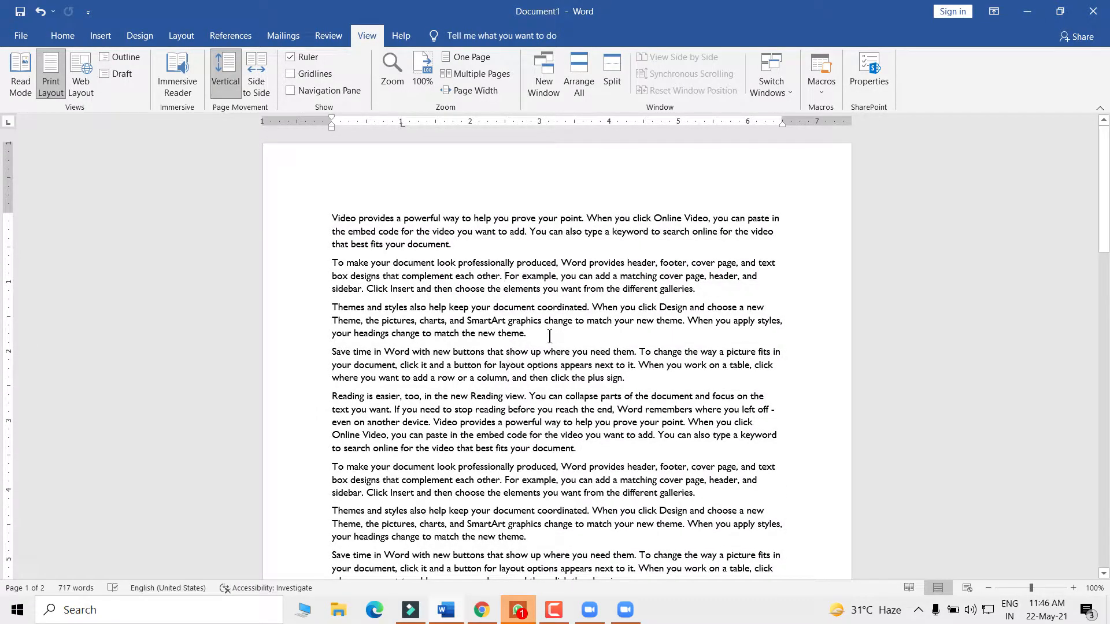
drag(1105, 184, 1094, 159)
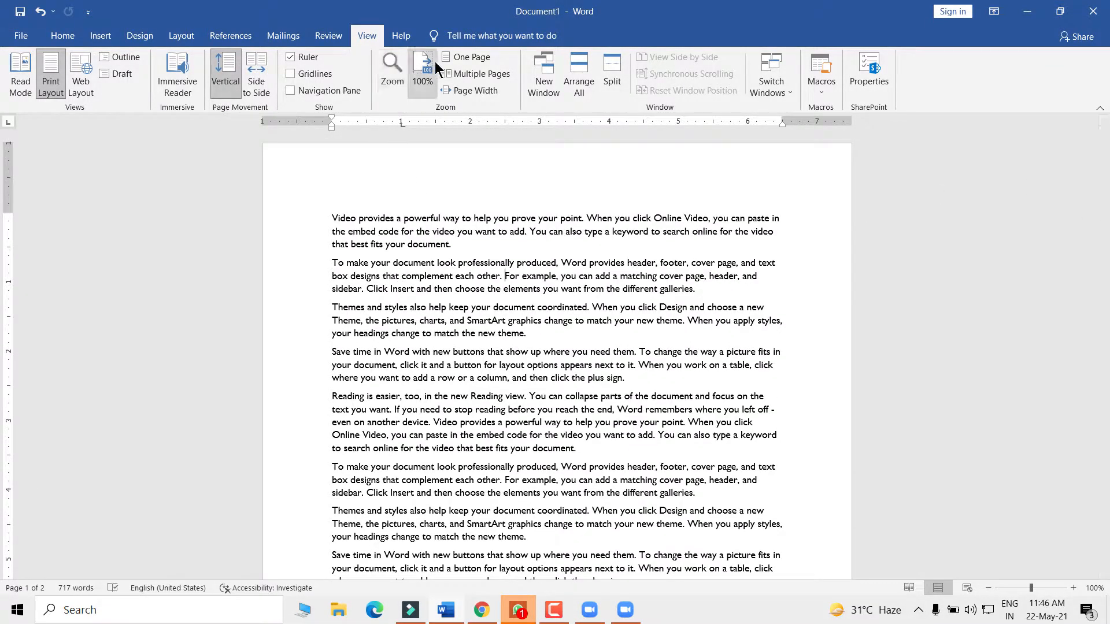
- Switch to One Page, select and deselect page 1's text, then show Multiple Pages
click(465, 58)
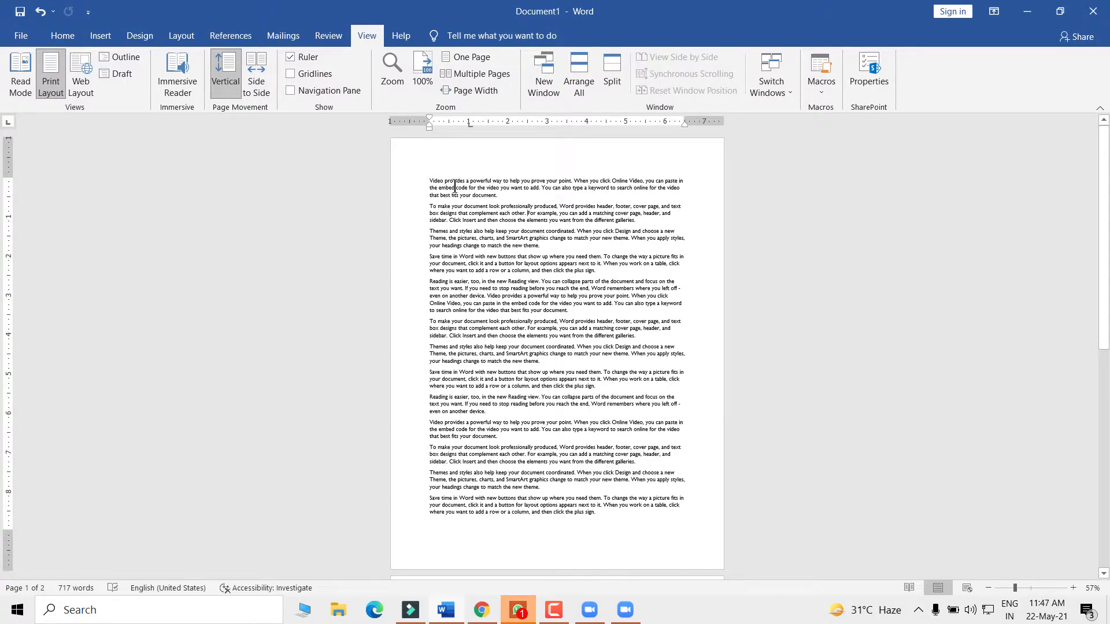
drag(431, 181, 624, 524)
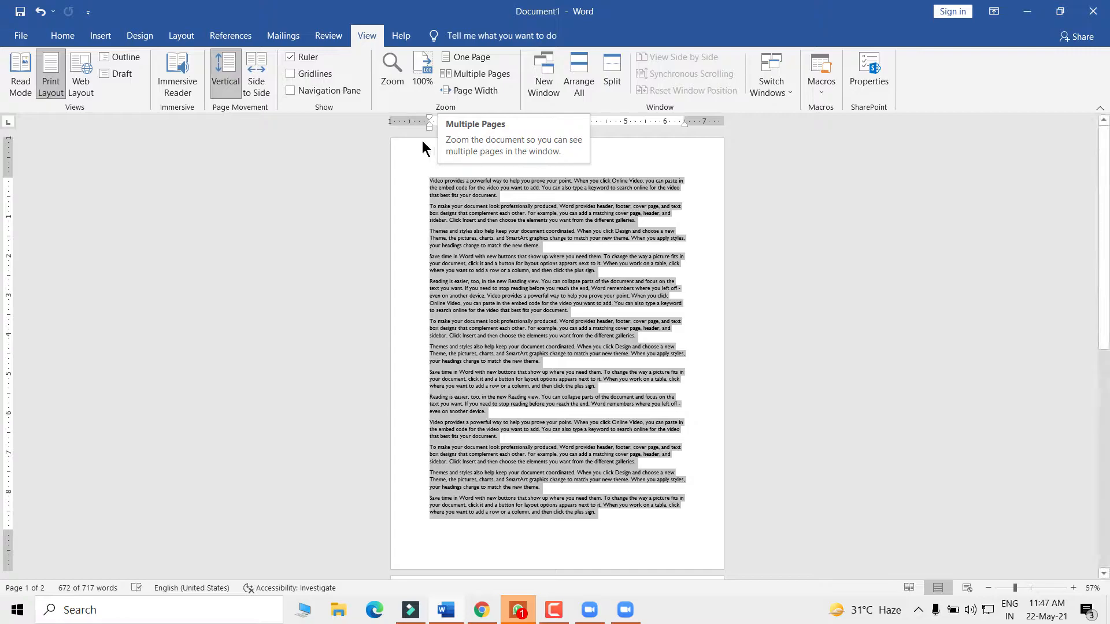
click(472, 238)
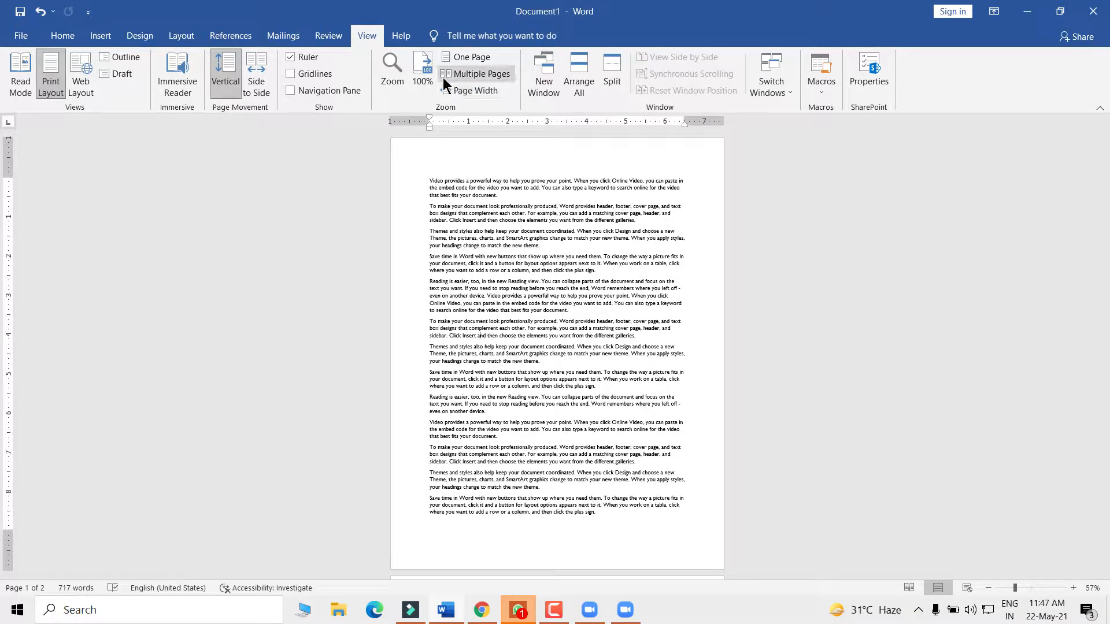
click(473, 74)
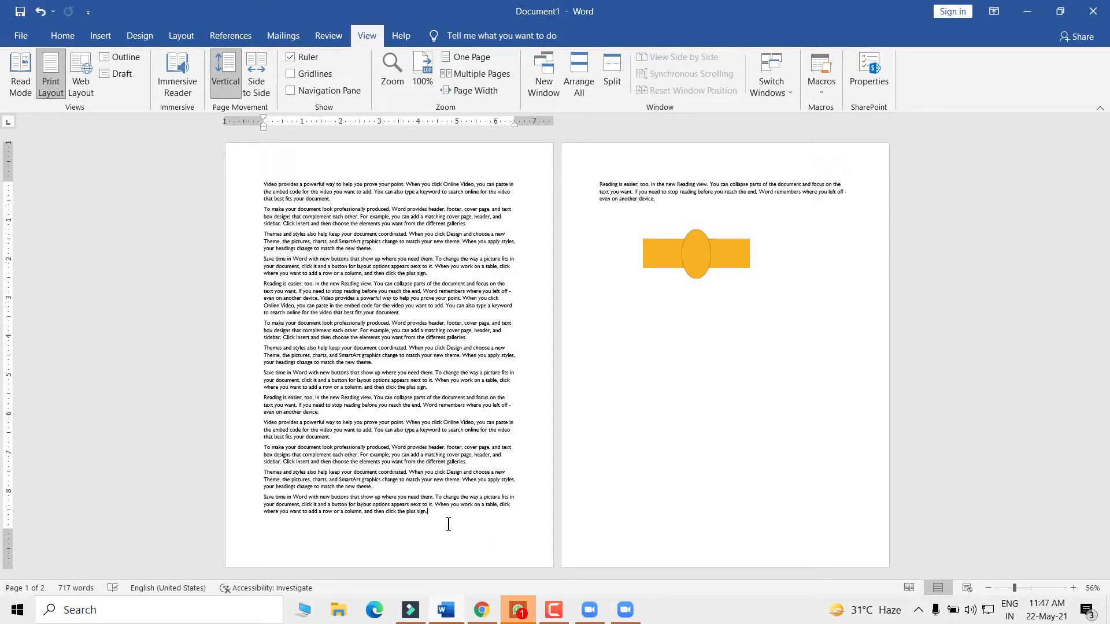
- Insert five blank lines at page 2's top, pushing the orange shape onto page 4
key(Return)
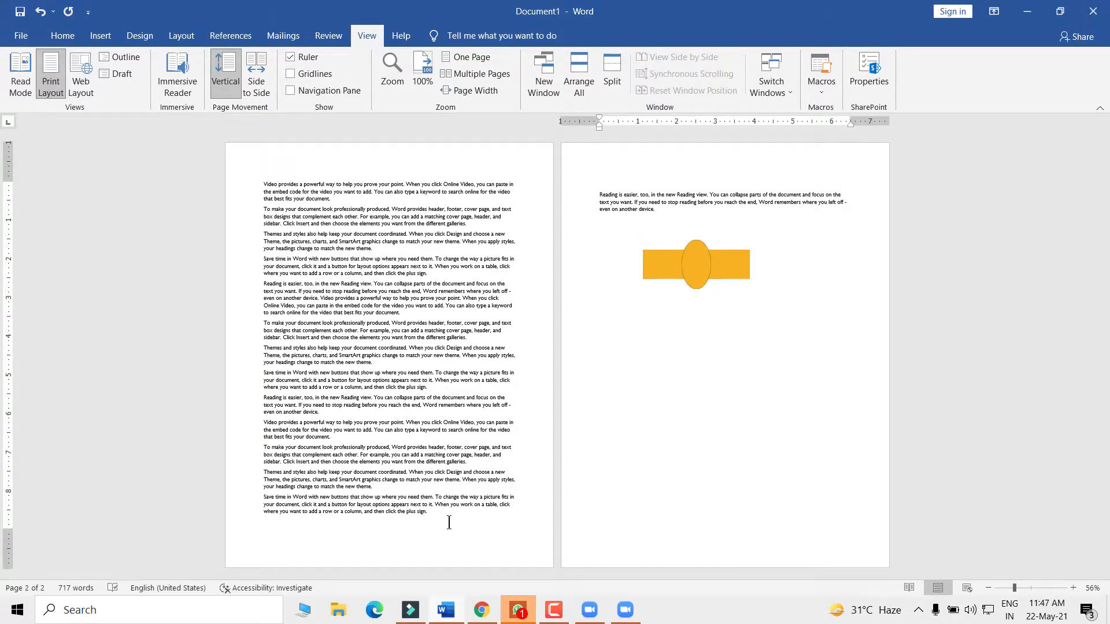
key(Return)
key(Return)
key(Return)
key(Return)
key(Return)
key(Return)
key(Return)
key(Return)
key(Return)
key(Return)
key(Return)
key(Return)
key(Return)
key(Return)
key(Return)
key(Return)
key(Return)
key(Return)
key(Return)
key(Return)
key(Return)
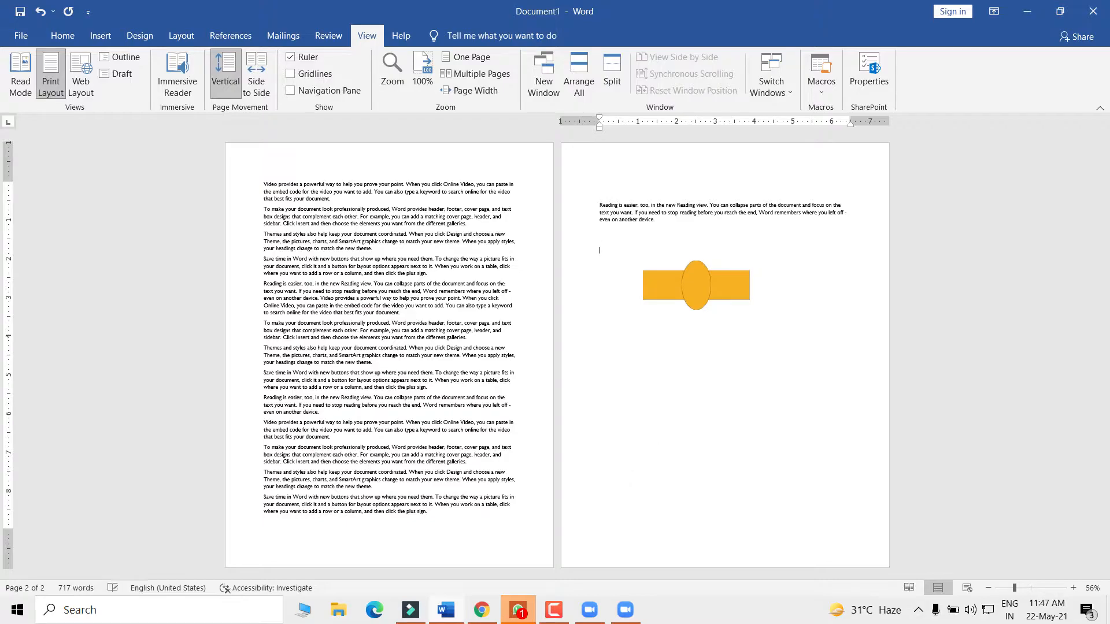
key(Return)
key(Return)
key(Return)
key(Return)
key(Return)
key(Return)
key(Return)
key(Return)
key(Return)
key(Return)
key(Return)
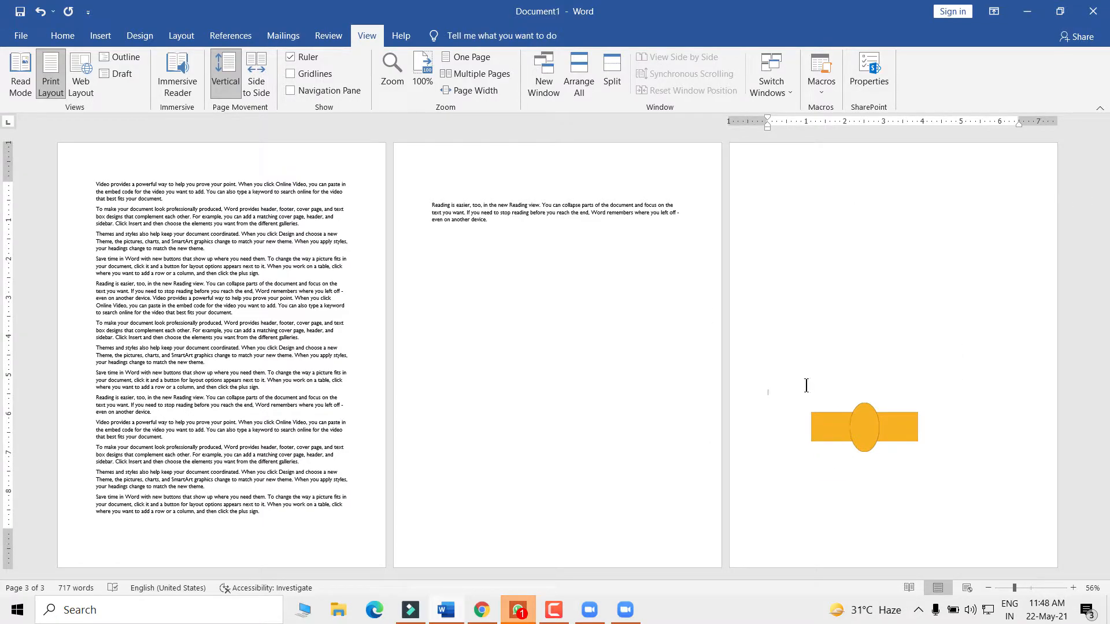
key(Return)
key(Return)
key(Return)
key(Return)
key(Return)
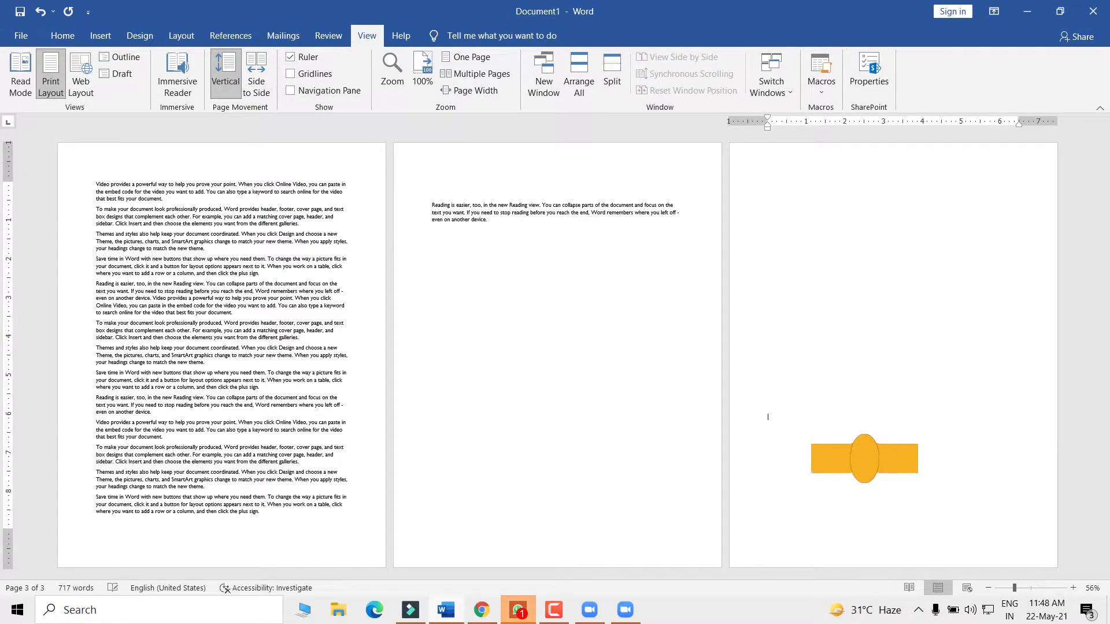
key(Return)
key(Return)
key(Return)
key(Return)
scroll(537, 486, down, 2)
scroll(538, 485, up, 2)
scroll(1061, 210, up, 3)
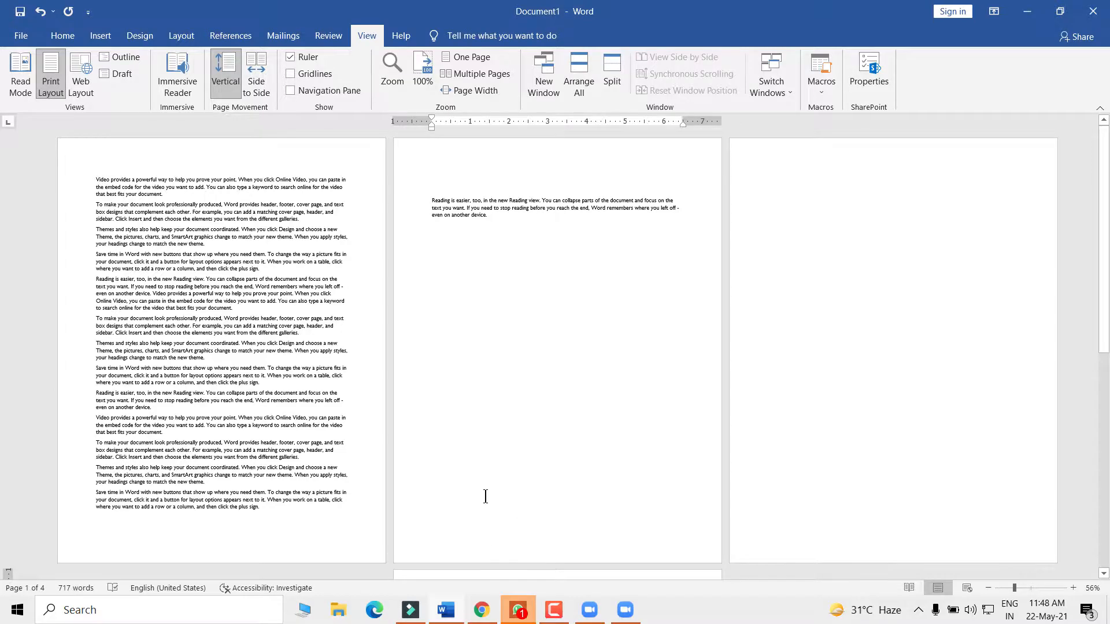
scroll(486, 496, down, 5)
scroll(1076, 246, up, 2)
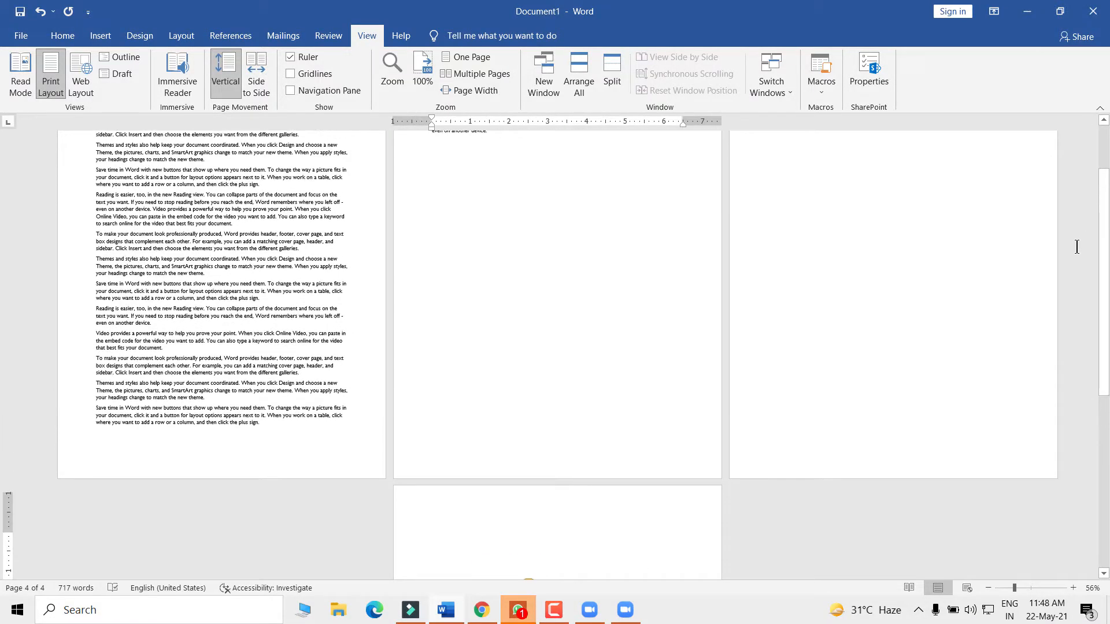
scroll(1077, 246, up, 2)
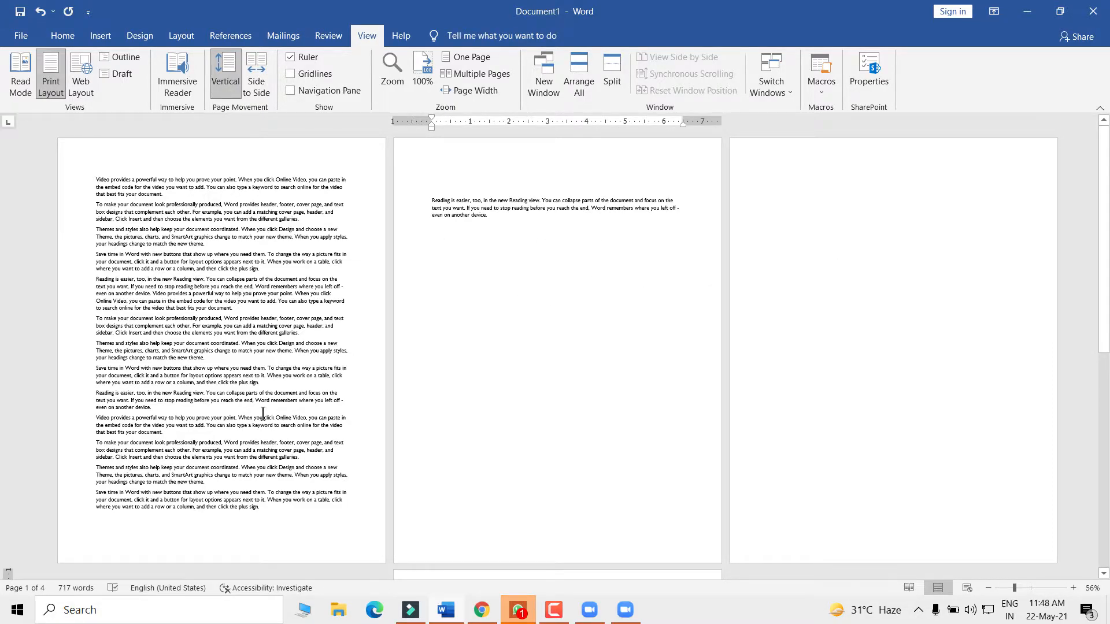
scroll(262, 413, down, 5)
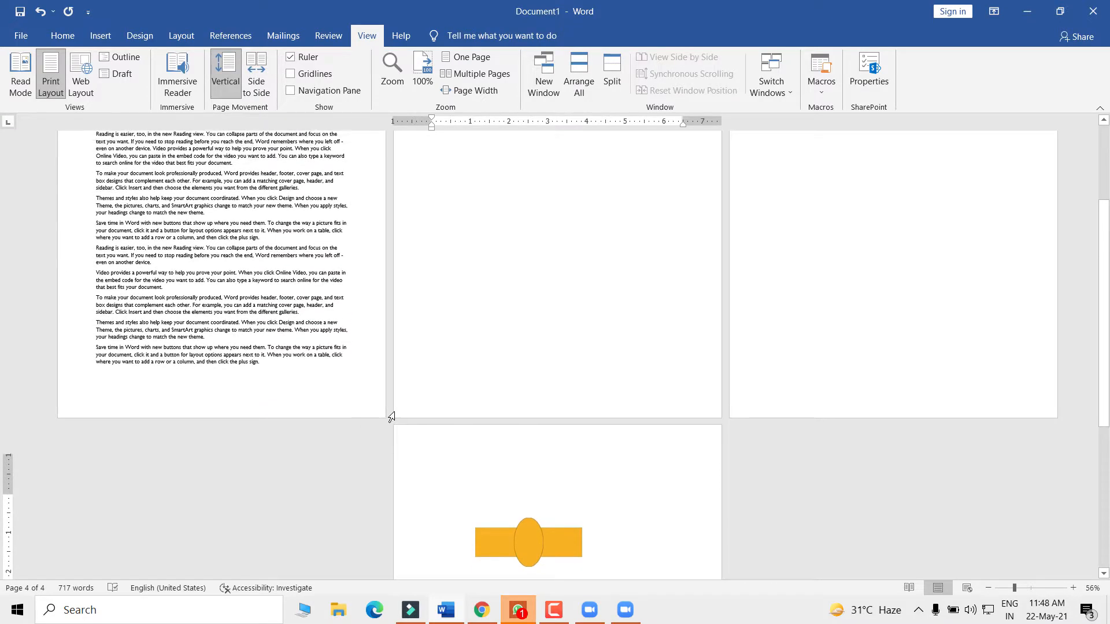
scroll(465, 376, up, 5)
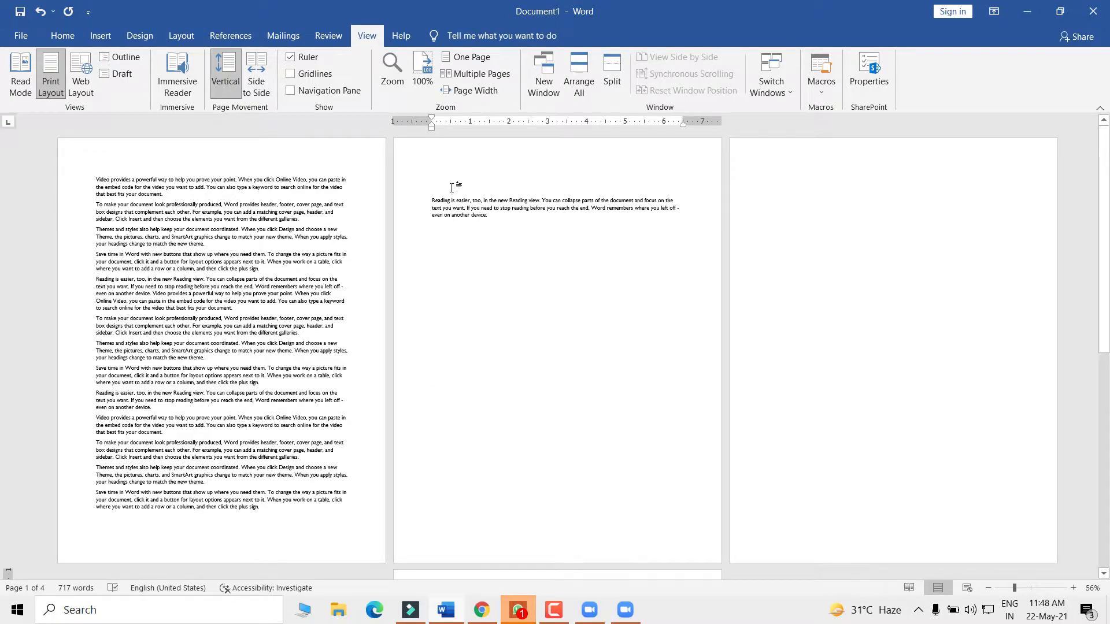
- Cycle the view through 100%, Multiple Pages, One Page and back to 100%
click(427, 277)
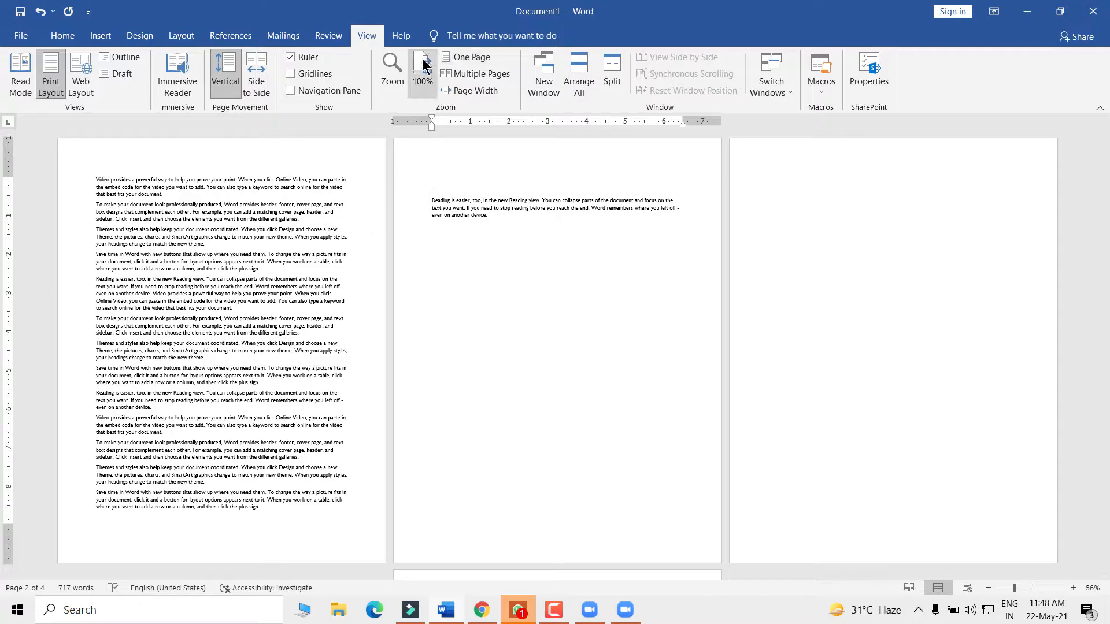
click(422, 64)
scroll(497, 358, down, 10)
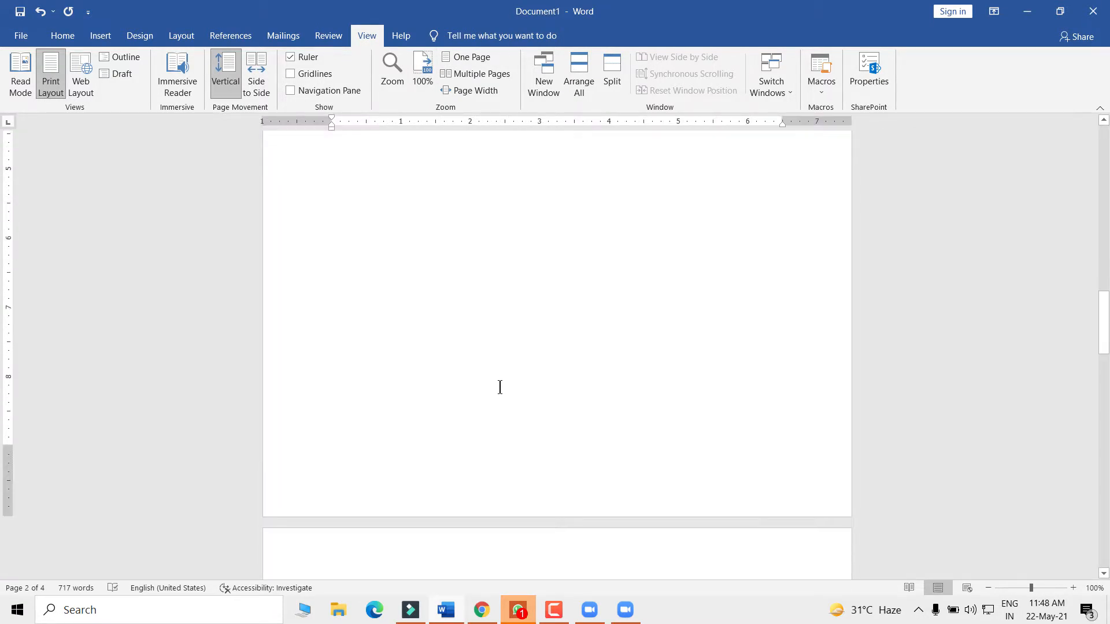
scroll(499, 388, down, 8)
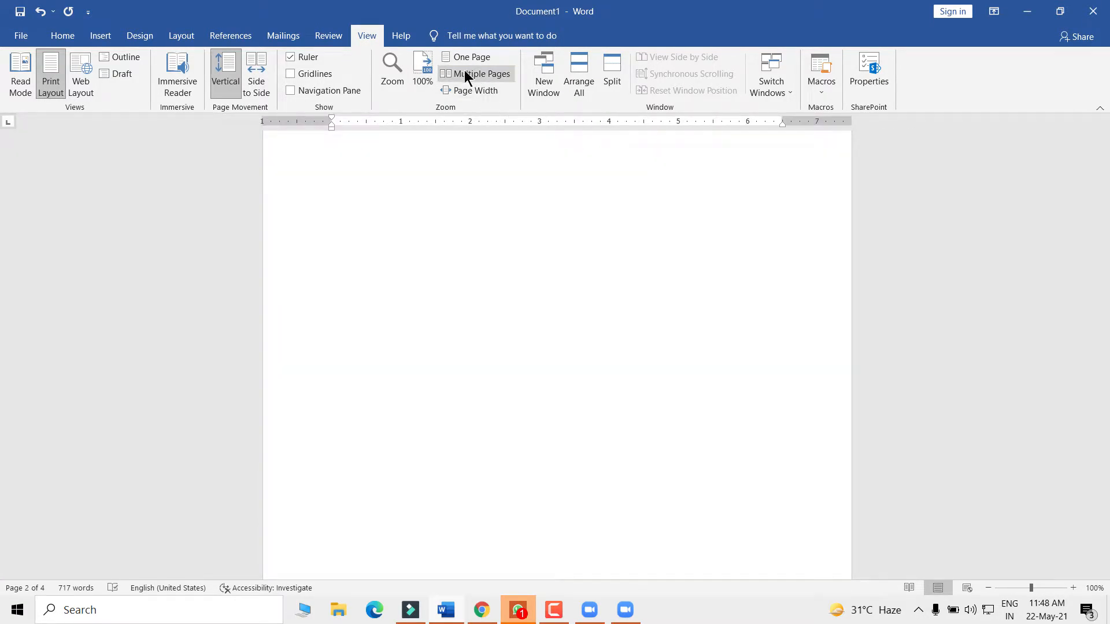
click(467, 74)
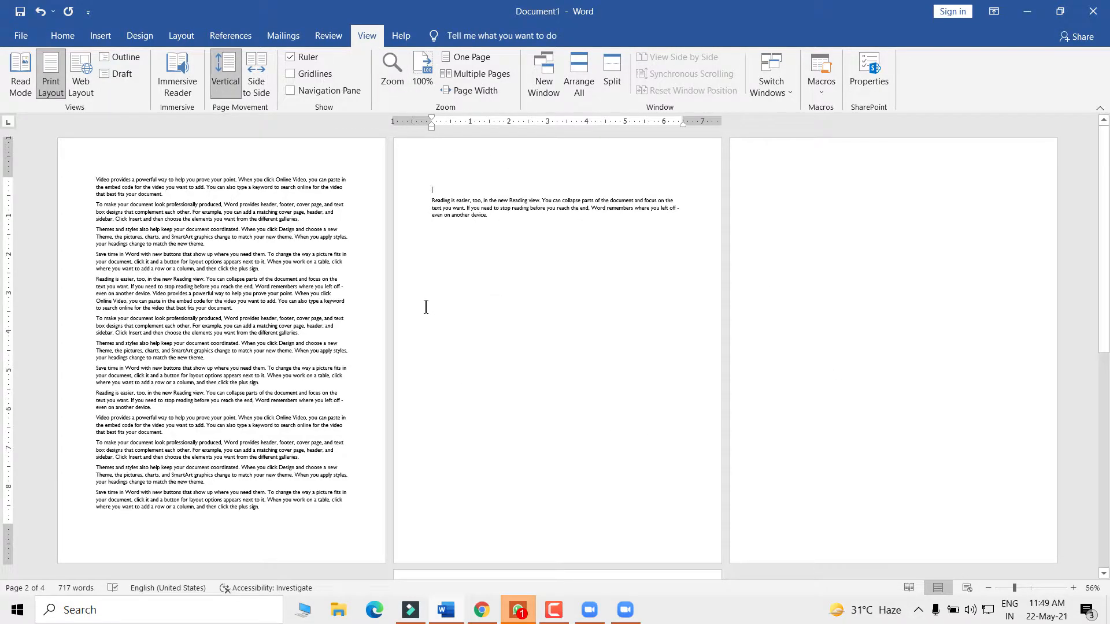
click(431, 61)
click(469, 56)
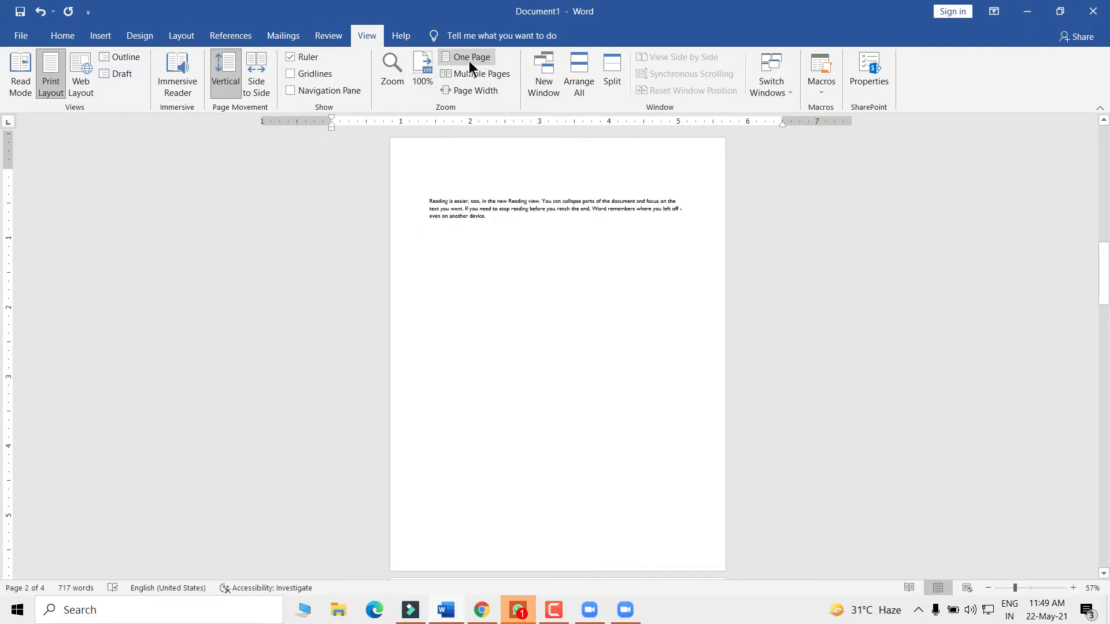
click(427, 70)
scroll(549, 278, up, 4)
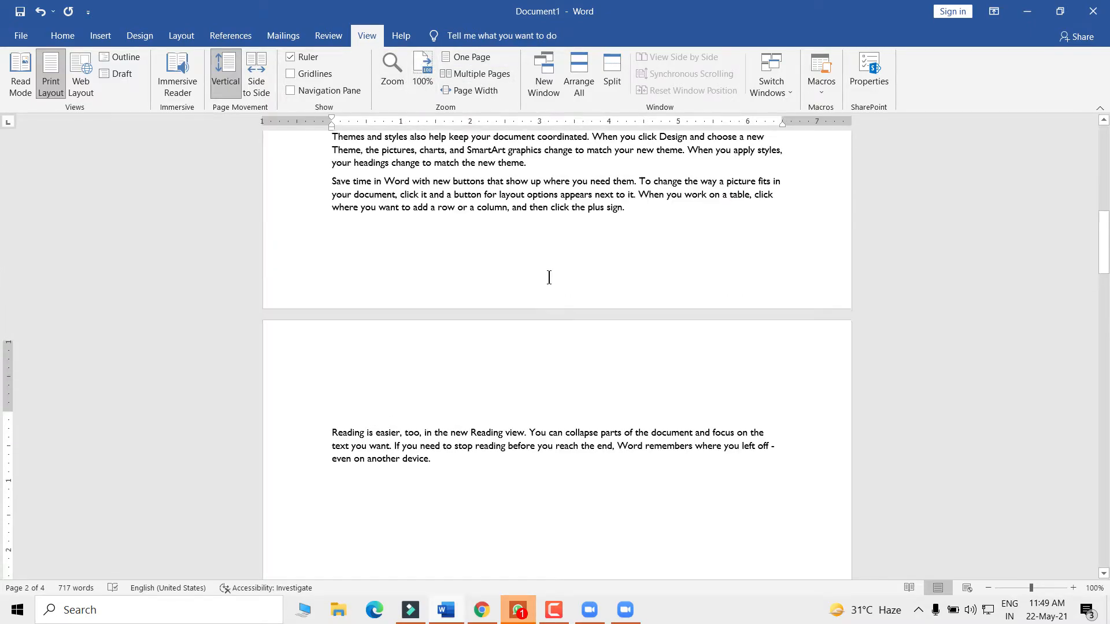
scroll(549, 277, up, 10)
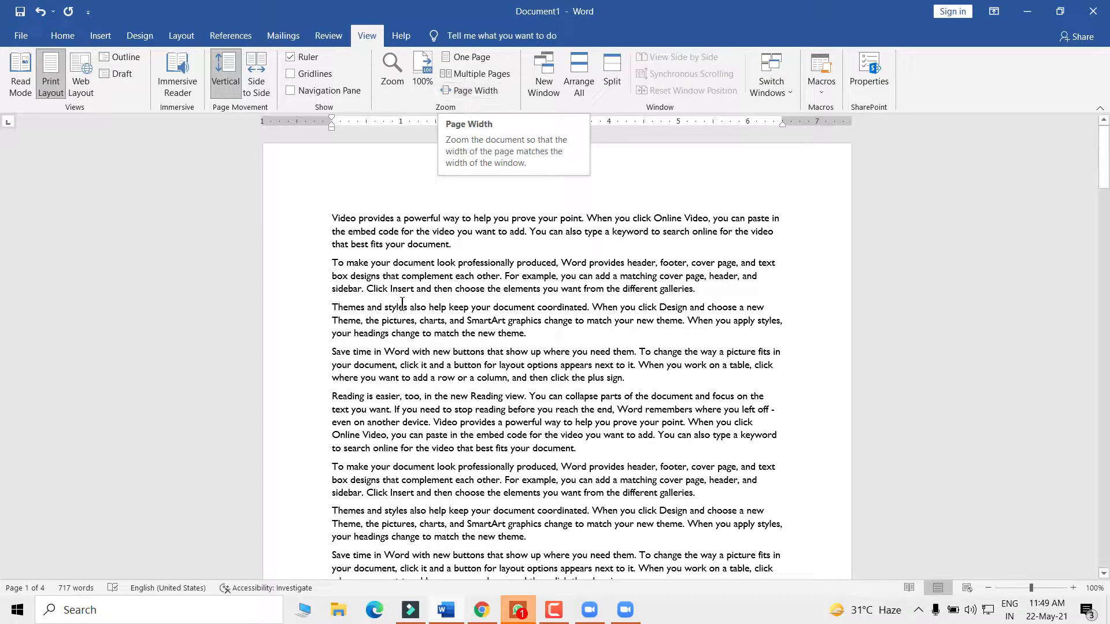
- Open Zoom, try Text width, cancel the dialog, and place the caret in the document
click(382, 353)
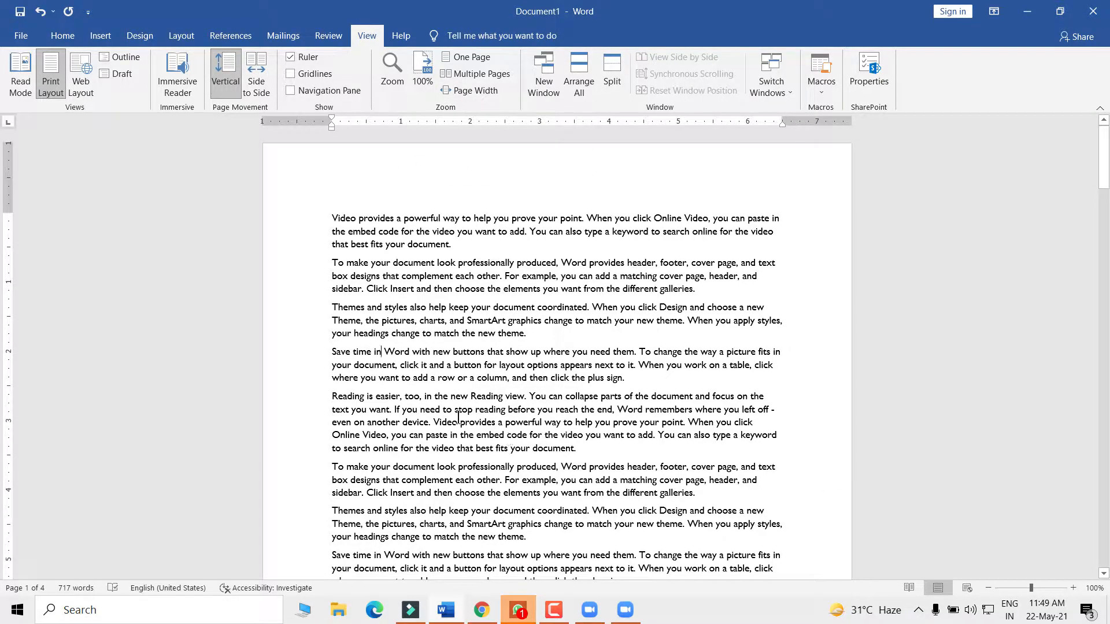
click(400, 74)
click(625, 190)
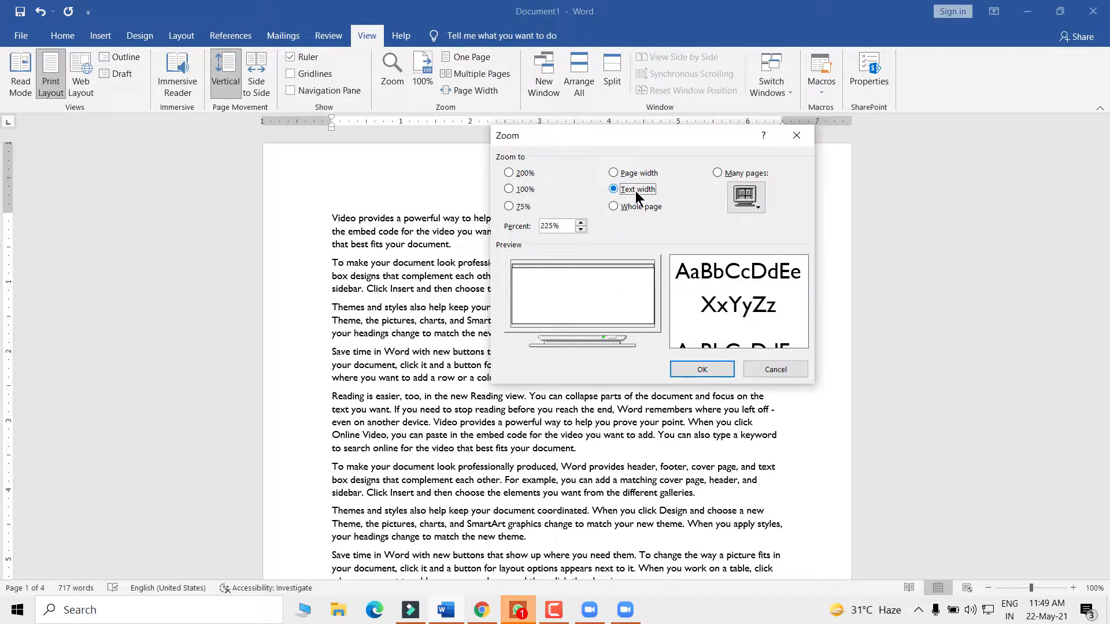
click(758, 365)
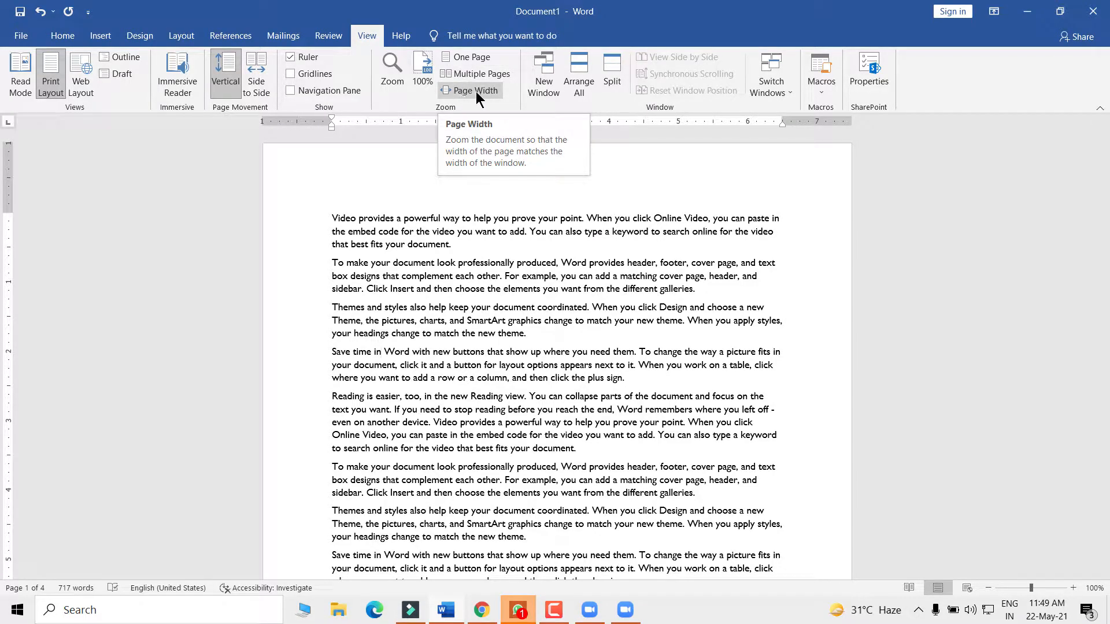
click(475, 351)
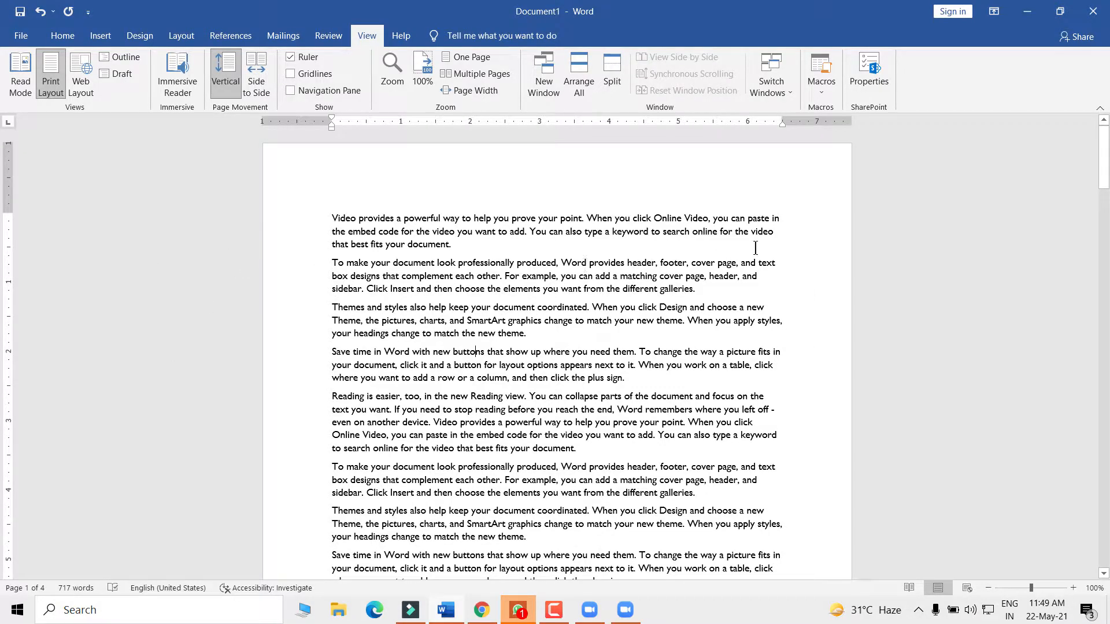
click(475, 91)
scroll(234, 299, up, 3)
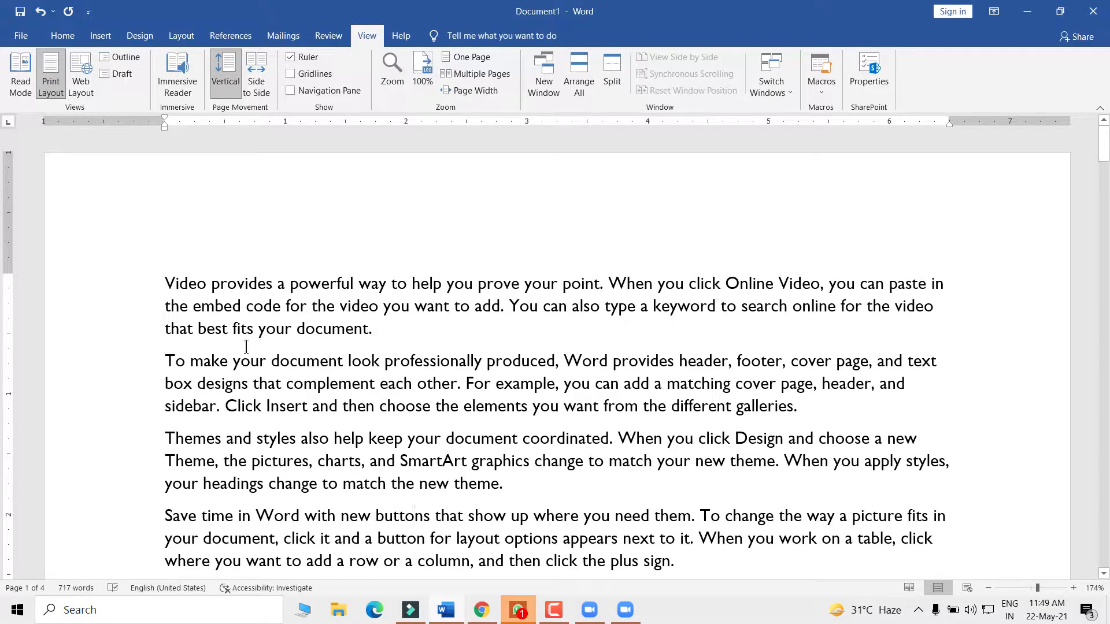
triple_click(458, 331)
shift+click(615, 442)
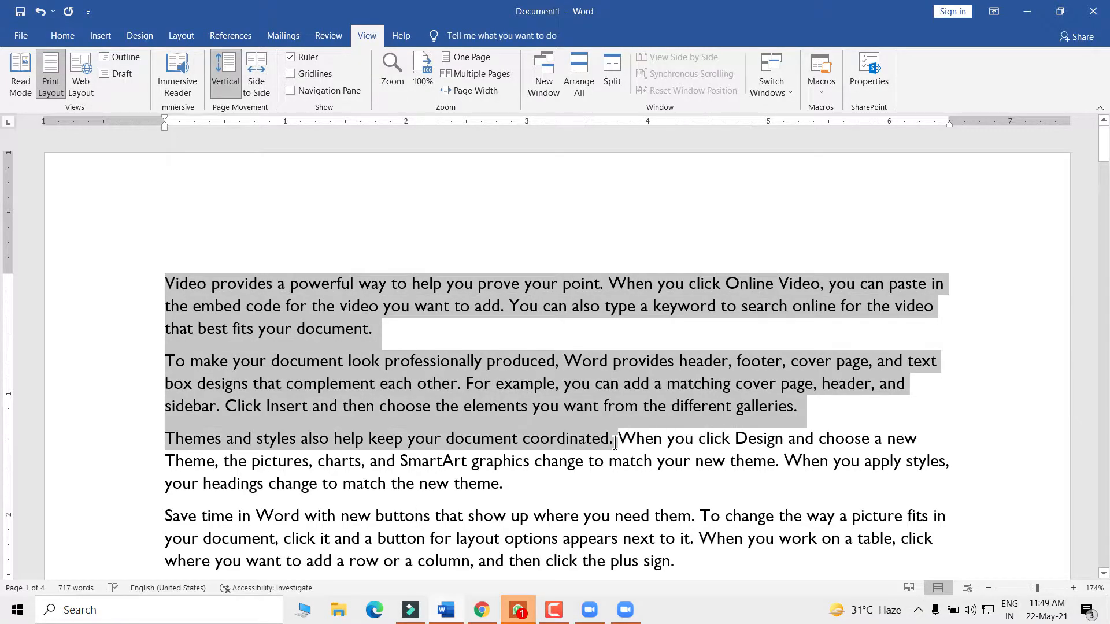
click(81, 283)
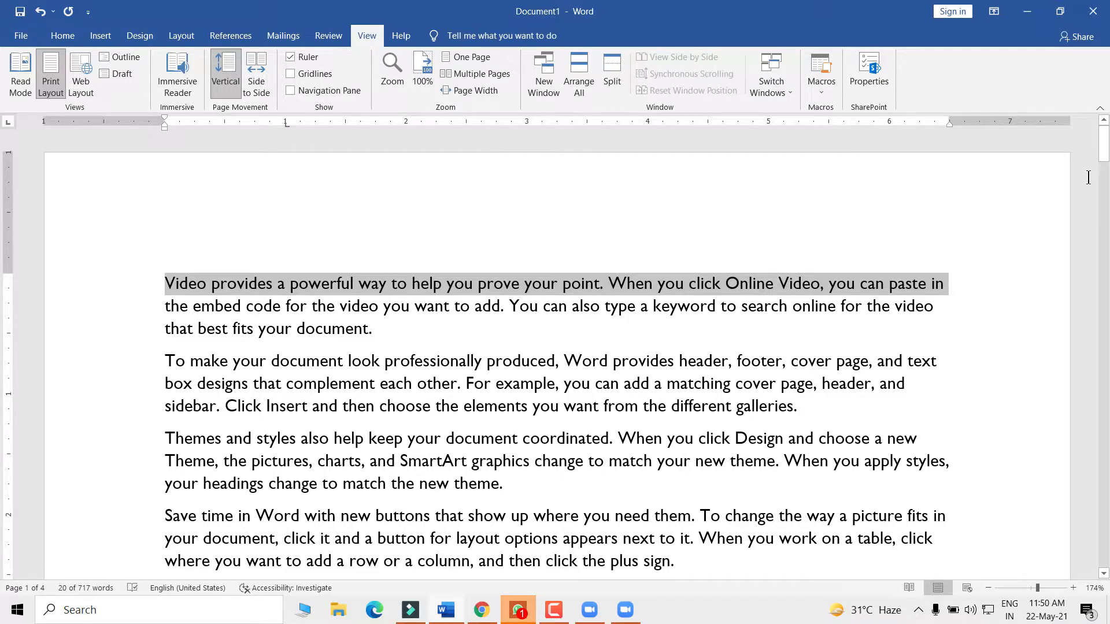
click(373, 342)
scroll(385, 353, down, 8)
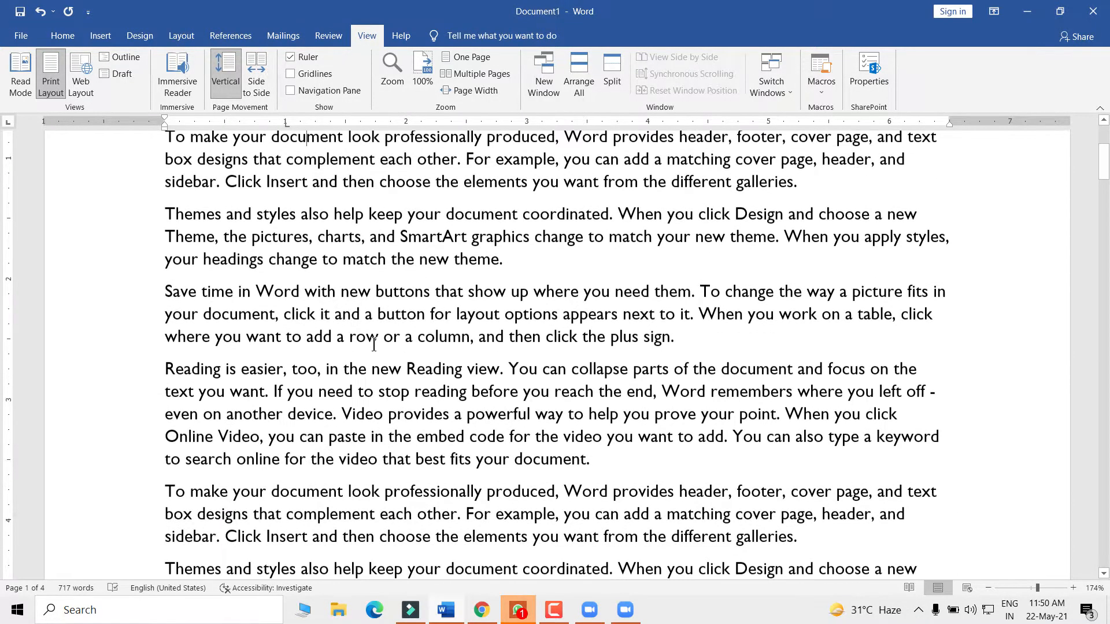
scroll(385, 352, down, 5)
scroll(385, 355, up, 10)
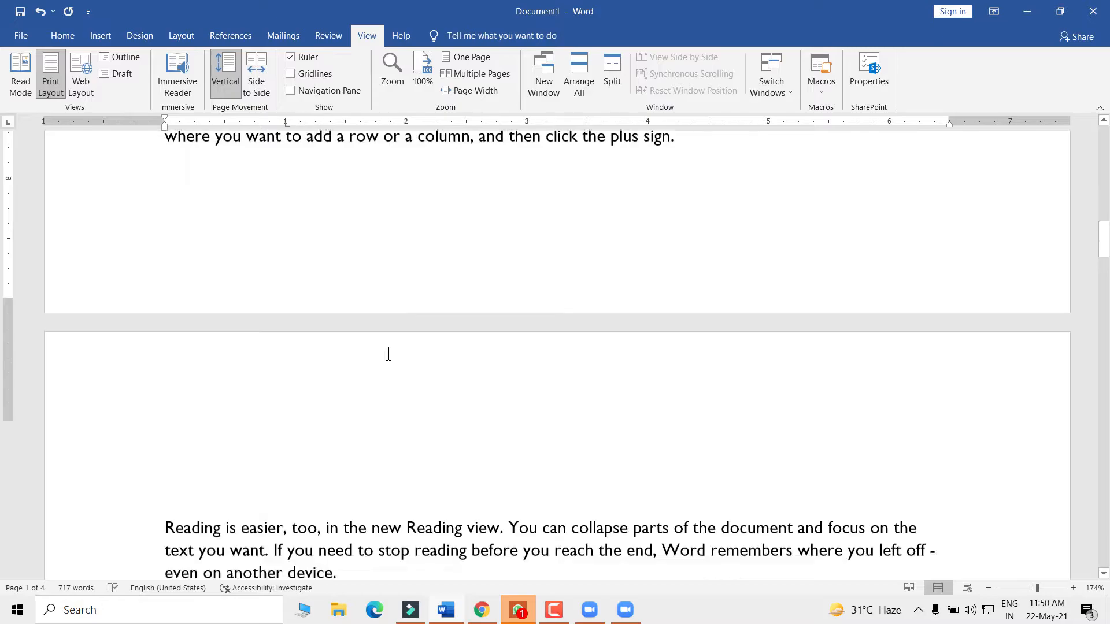
scroll(401, 359, up, 6)
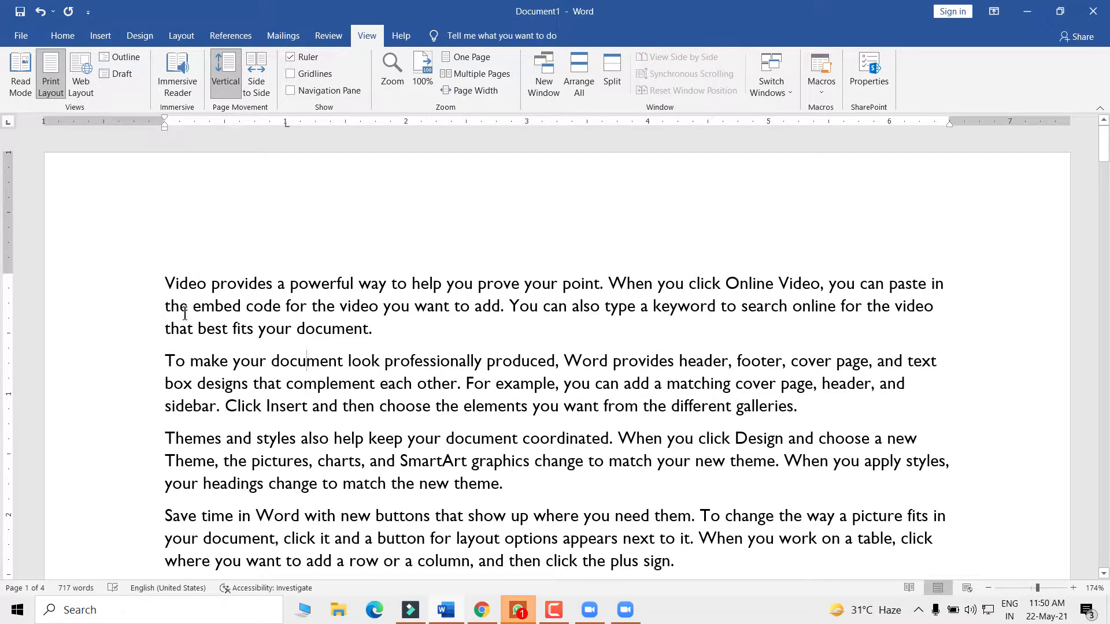
scroll(234, 305, down, 4)
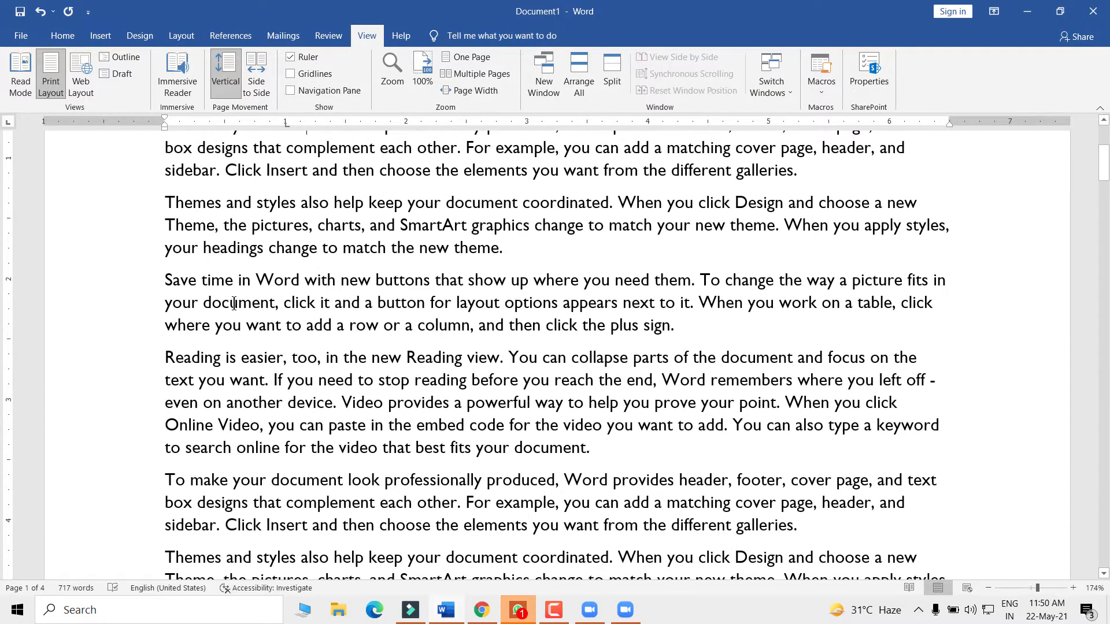
scroll(234, 306, up, 4)
drag(384, 330, 138, 283)
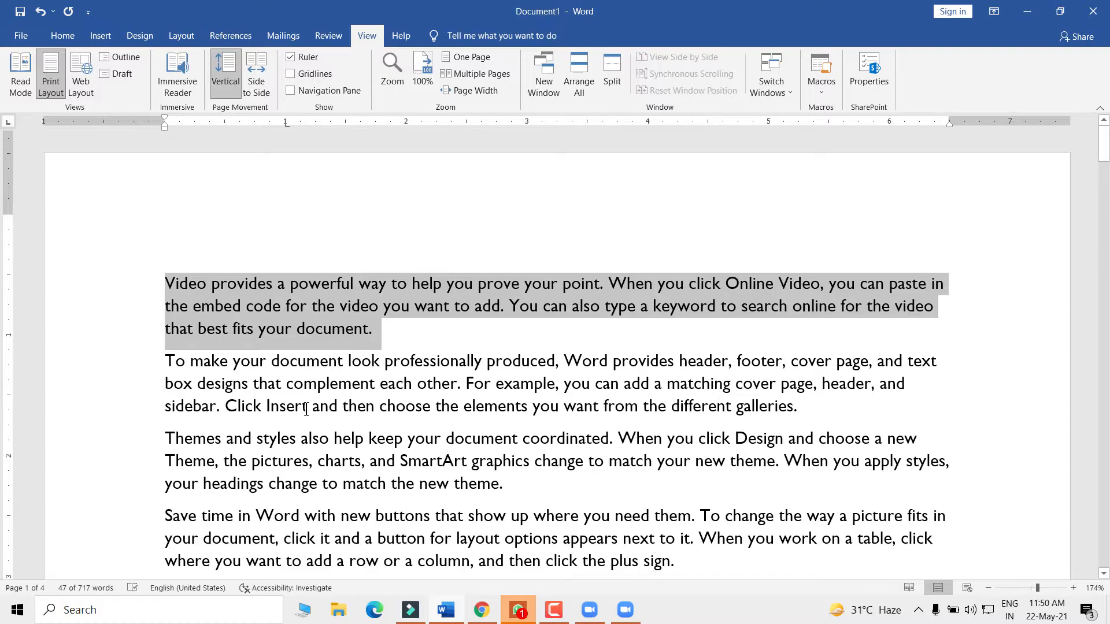
scroll(290, 381, down, 3)
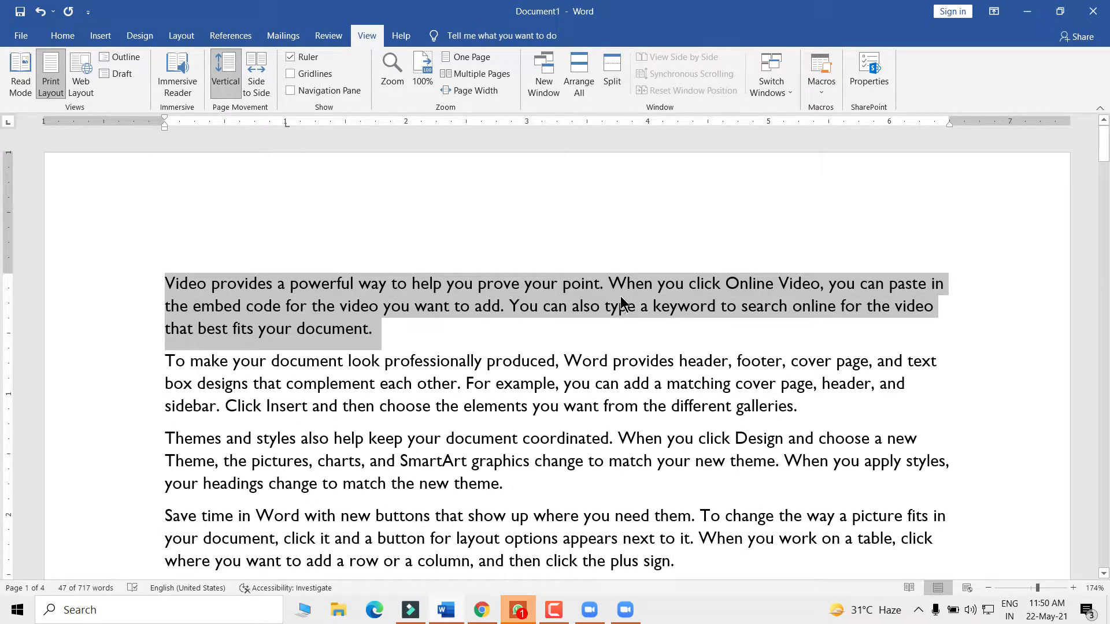
click(573, 347)
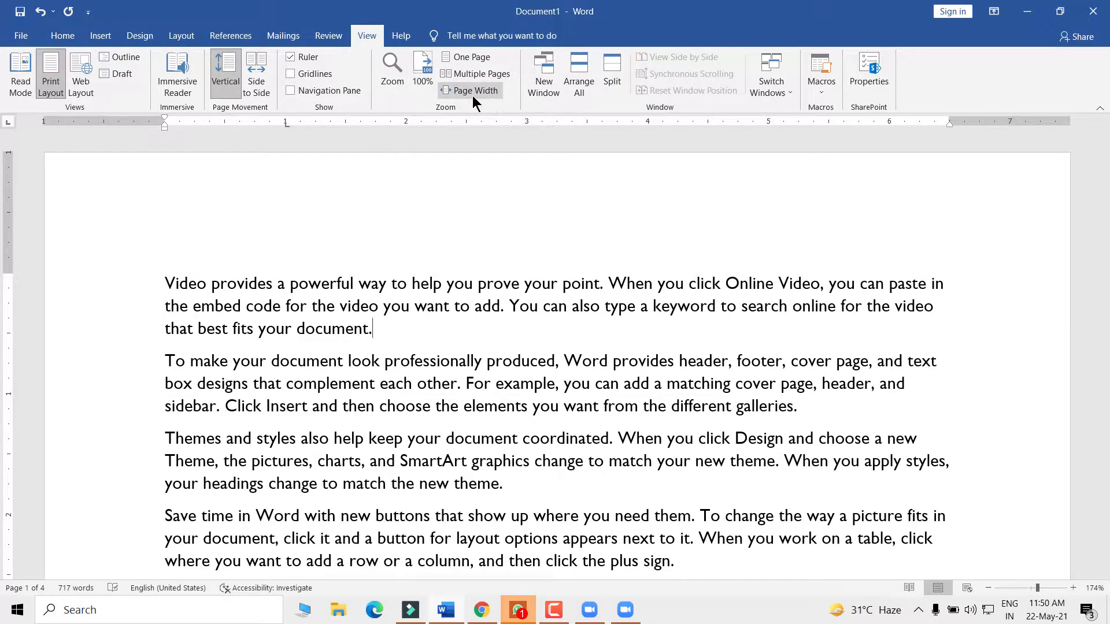
drag(407, 345, 163, 284)
click(478, 421)
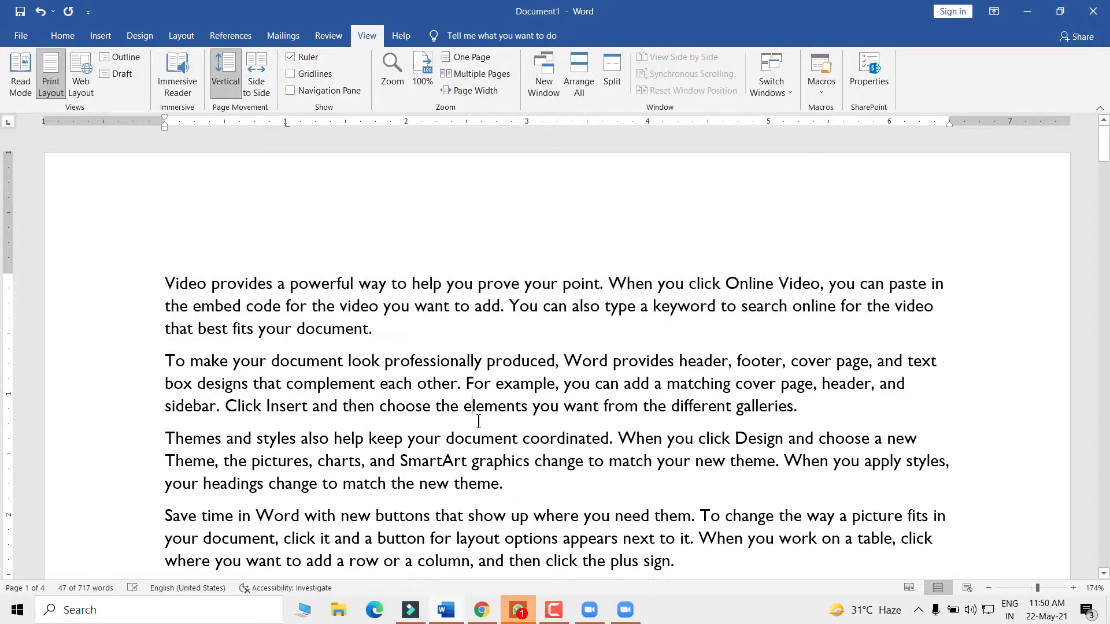
scroll(479, 427, down, 15)
scroll(488, 441, up, 15)
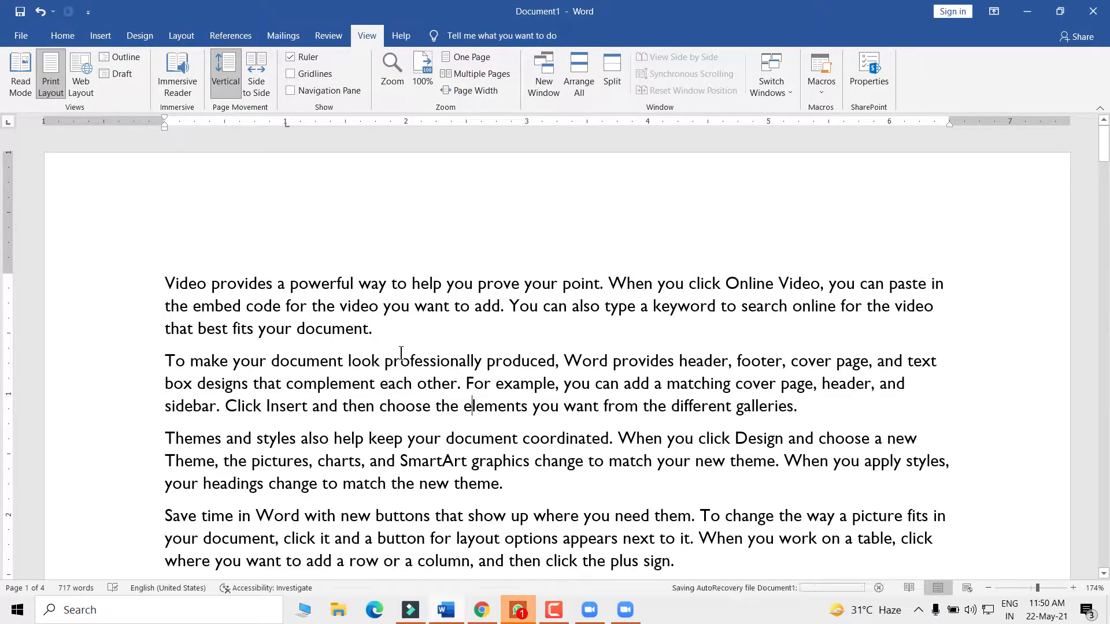
scroll(401, 354, down, 1)
scroll(401, 353, up, 1)
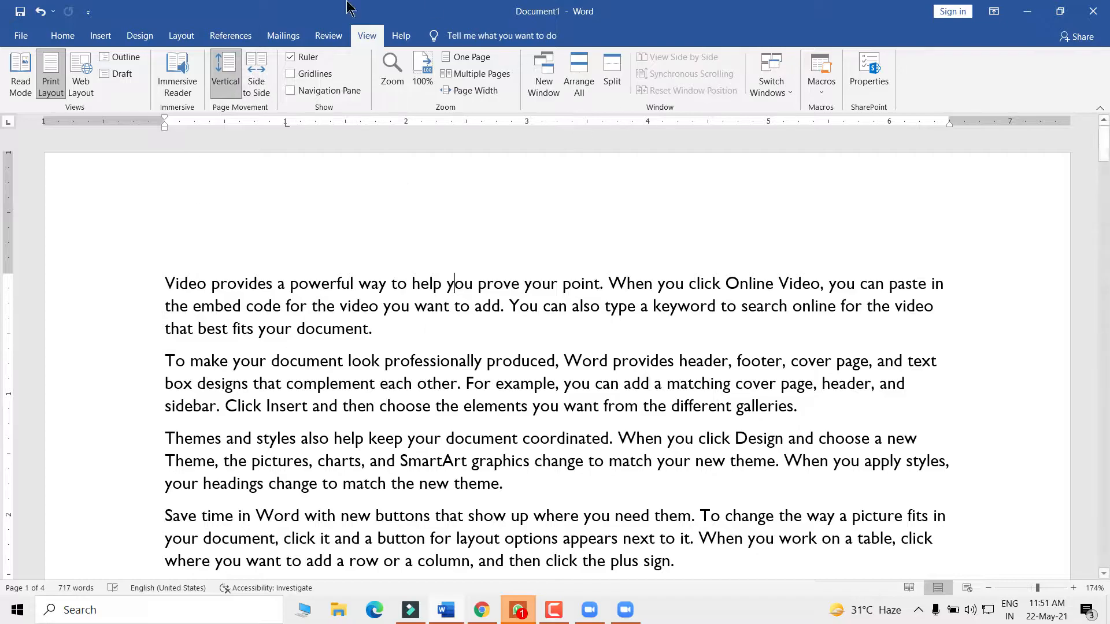
- Open two new windows of the document, then switch back to Document1:1
click(455, 284)
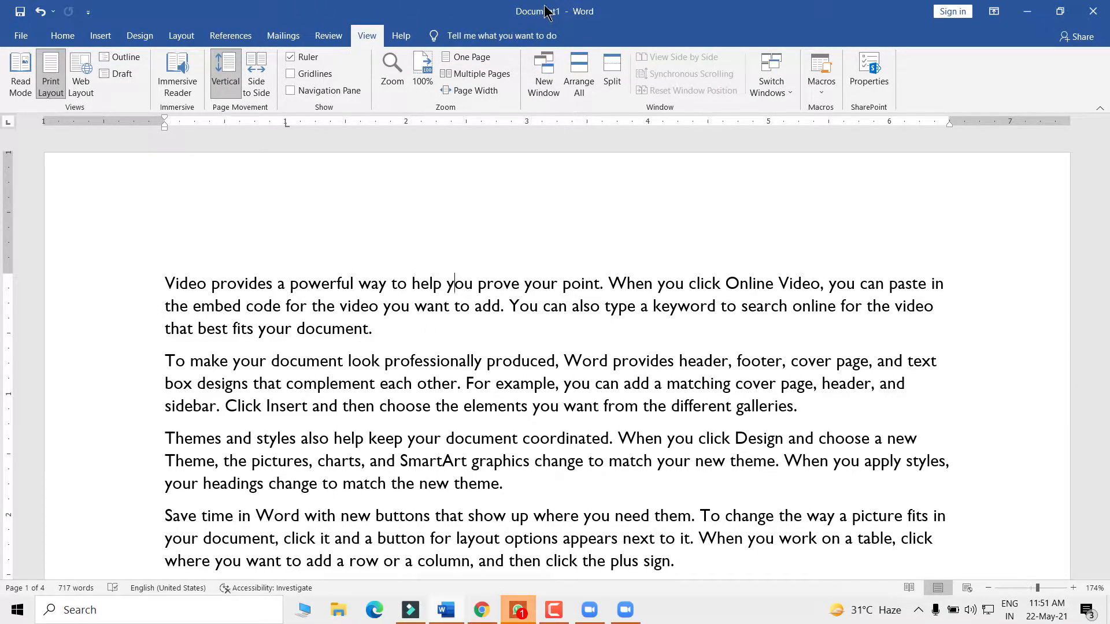
click(542, 73)
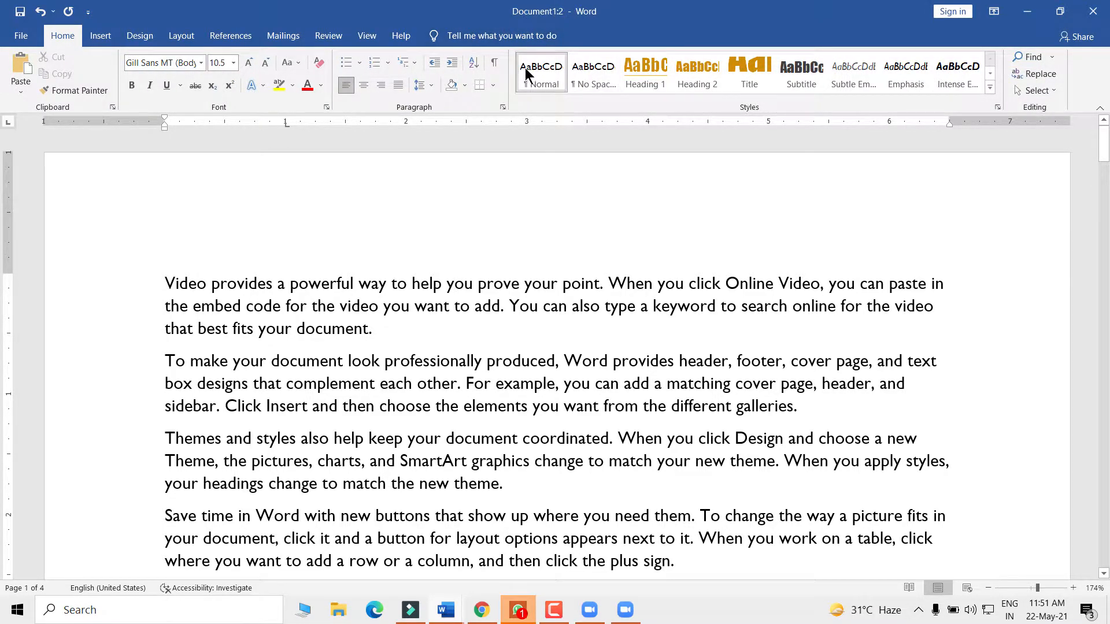
click(367, 36)
click(556, 79)
mouse_move(443, 608)
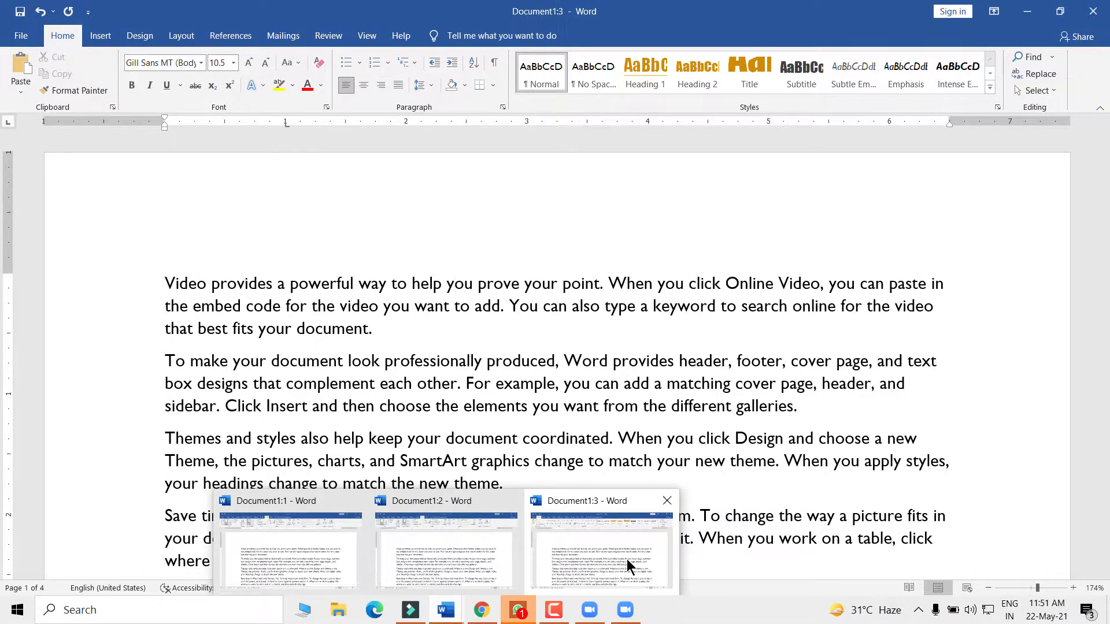
click(271, 551)
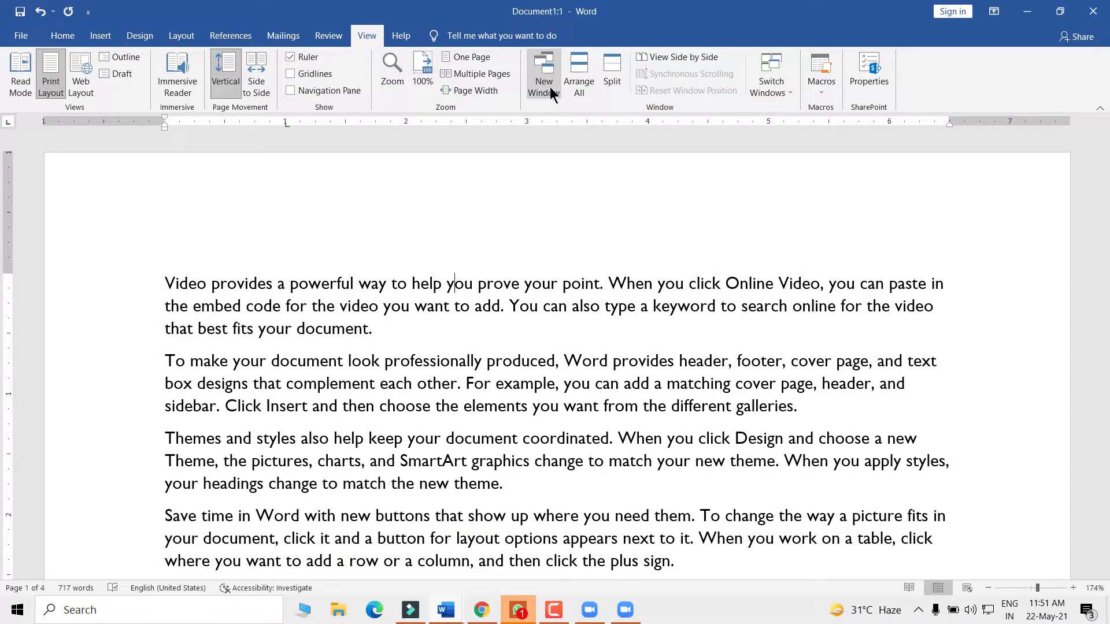
- Return to Document1:1 through the window previews and select its first paragraph
click(442, 611)
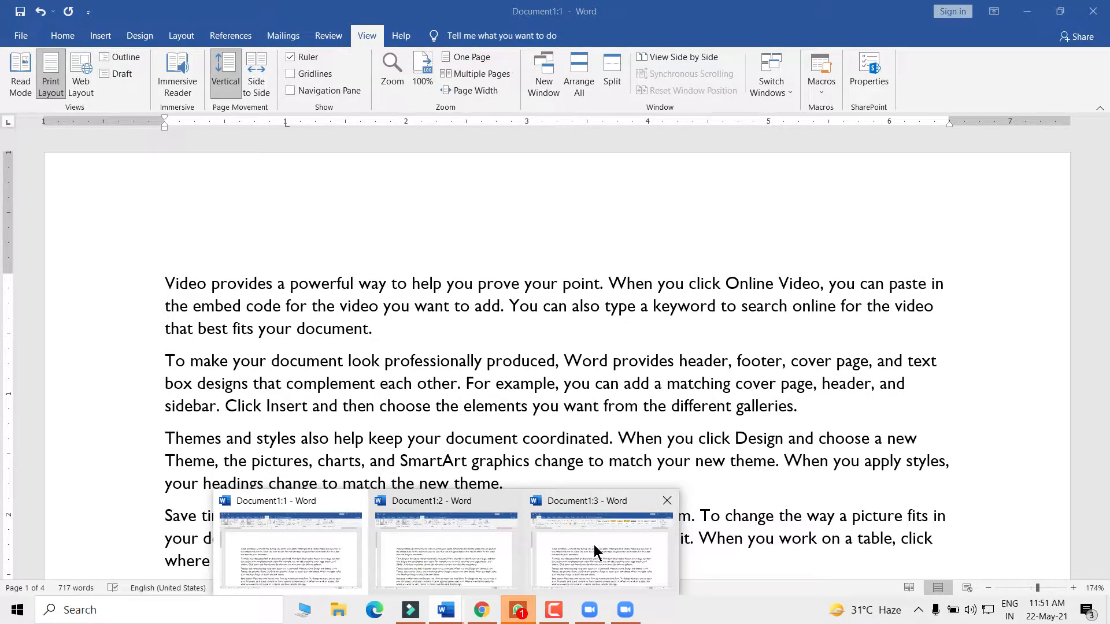
click(452, 284)
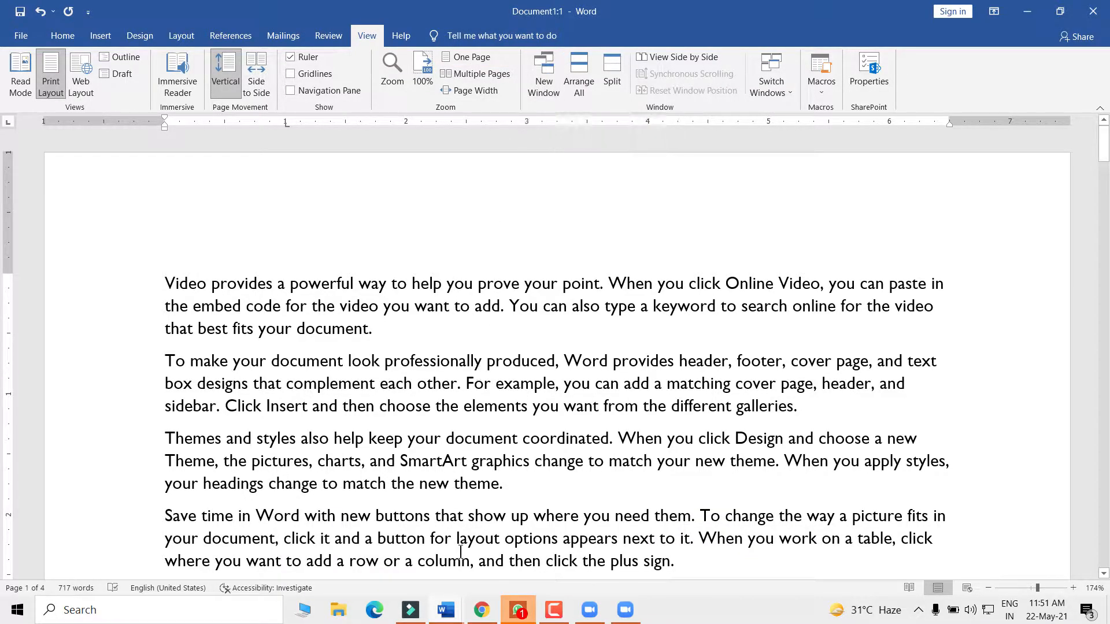
click(439, 613)
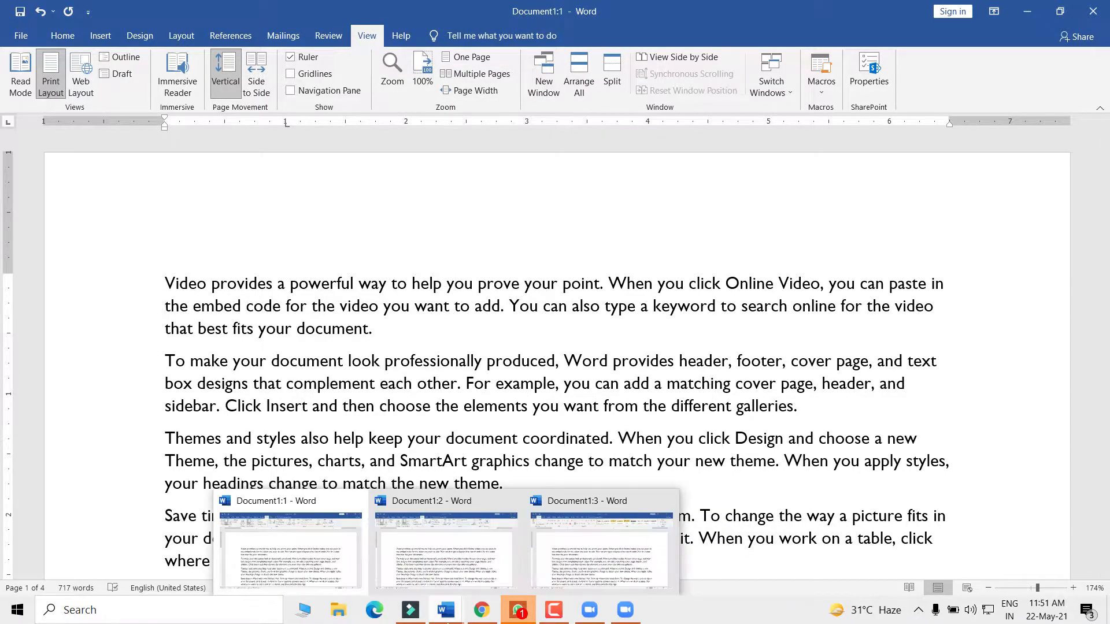
click(300, 553)
drag(377, 324, 116, 276)
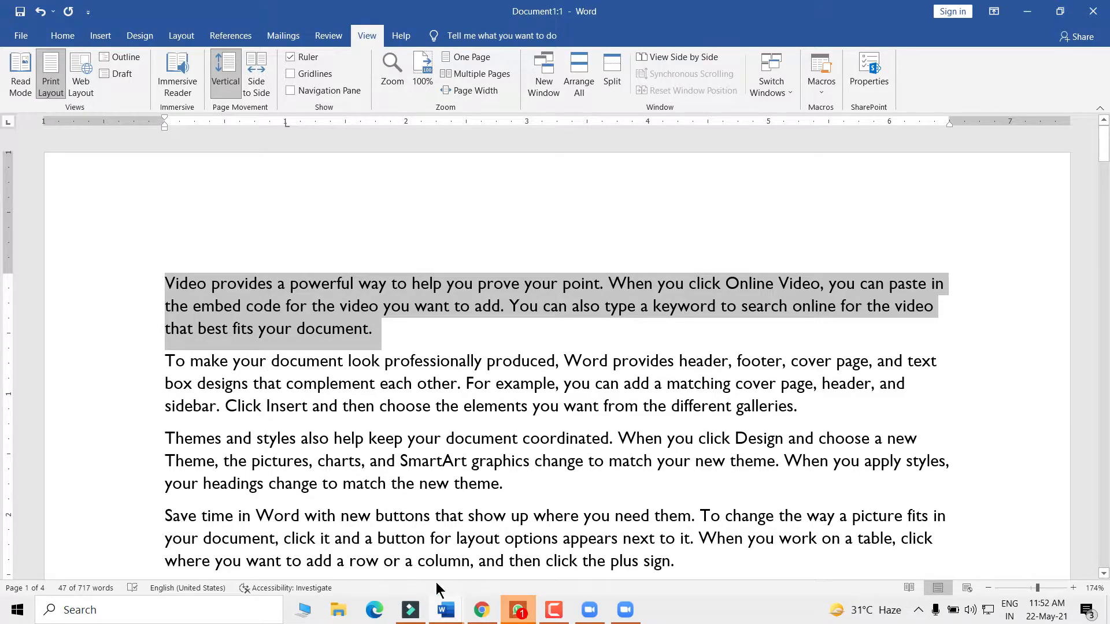
click(446, 610)
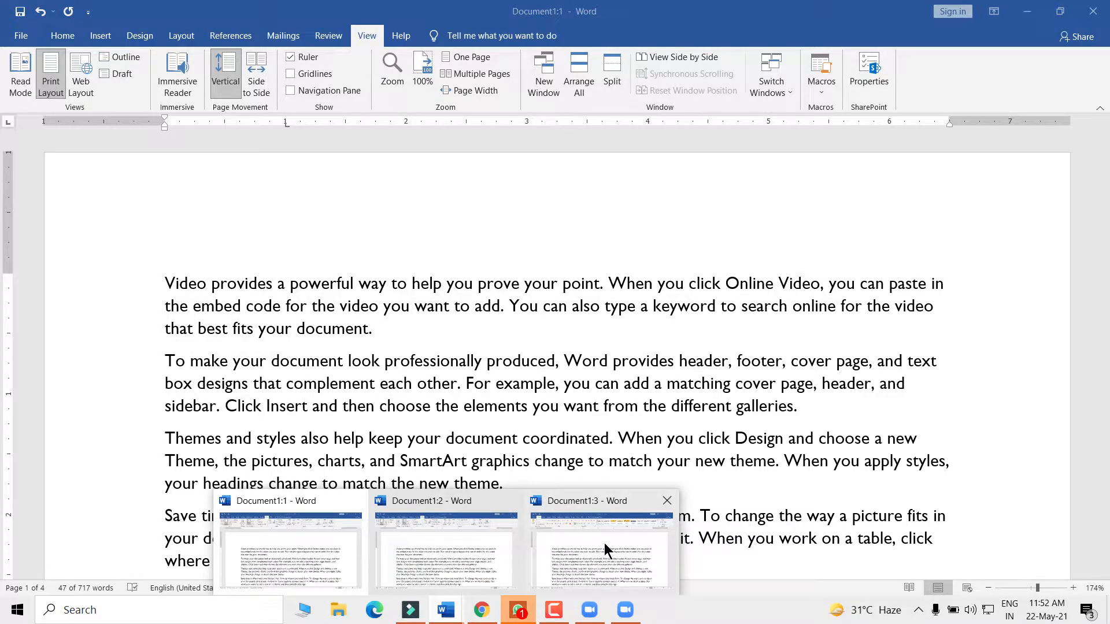
click(390, 339)
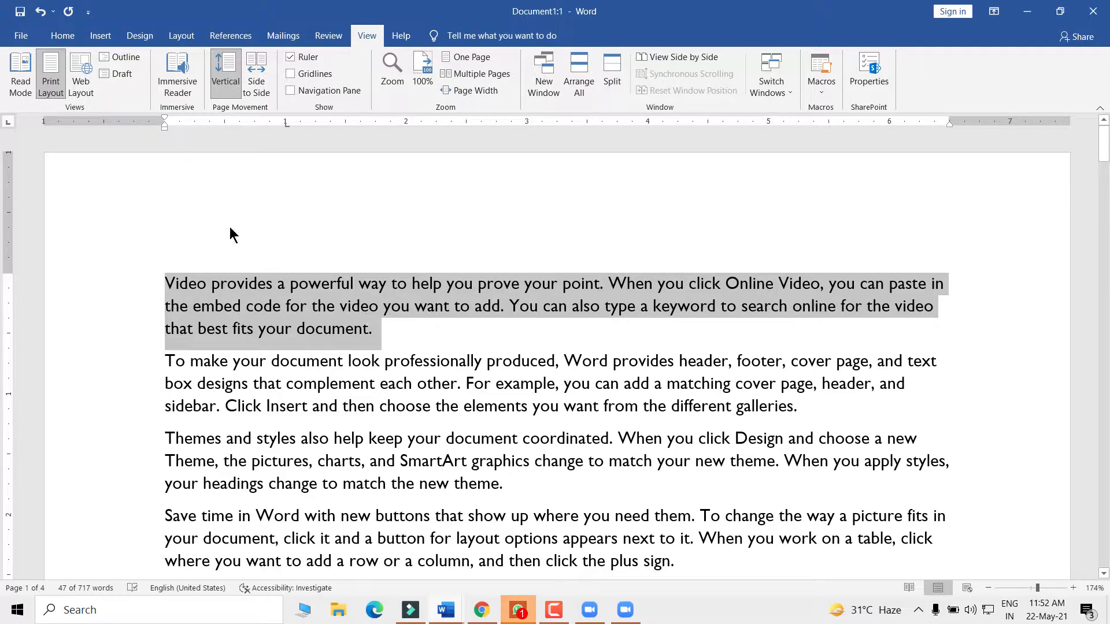
drag(377, 329, 139, 285)
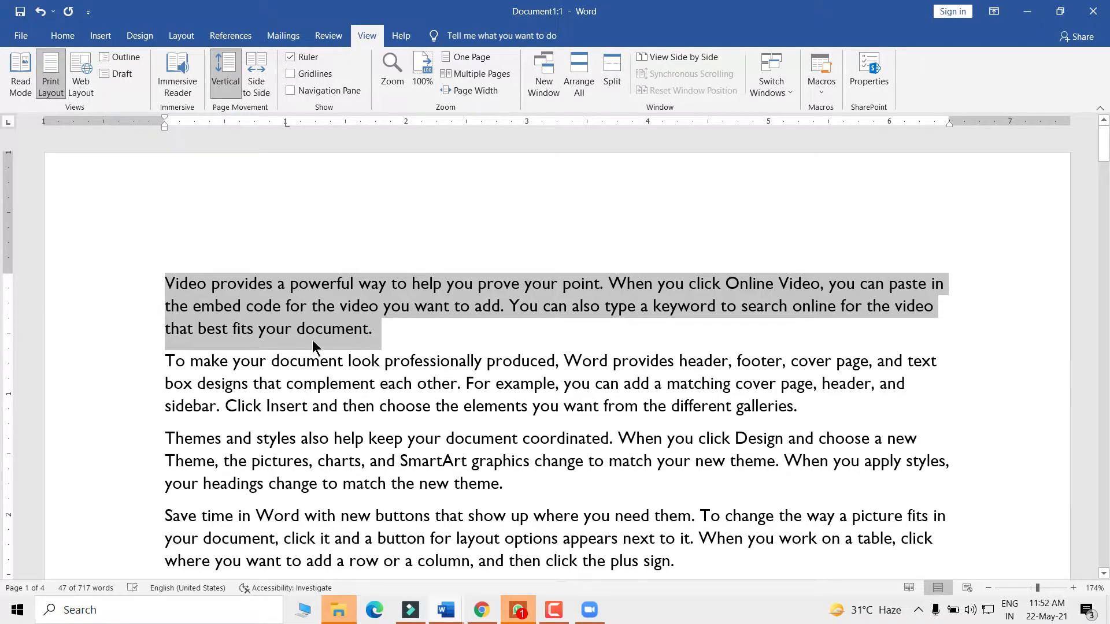
- Make the first paragraph red and bold, then deselect it
click(58, 36)
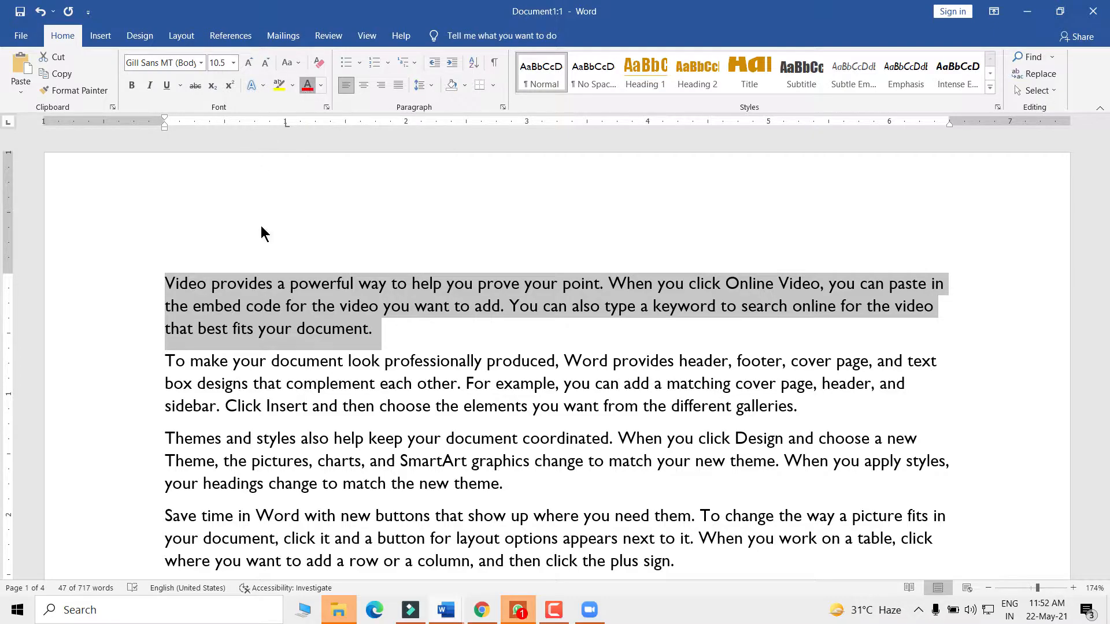
click(308, 85)
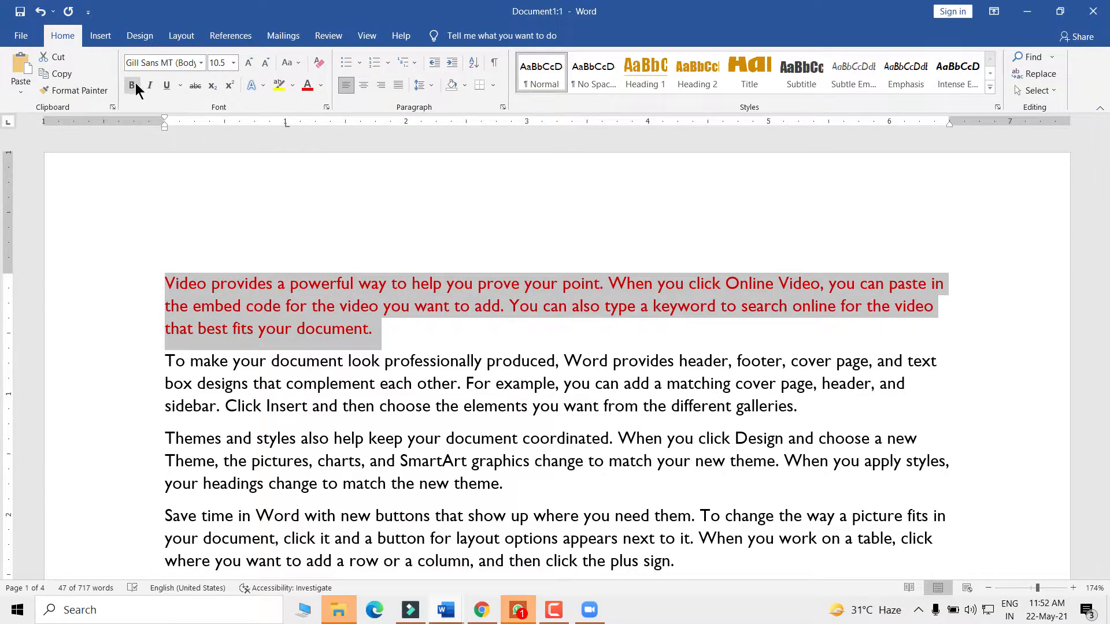
key(ctrl+b)
click(415, 331)
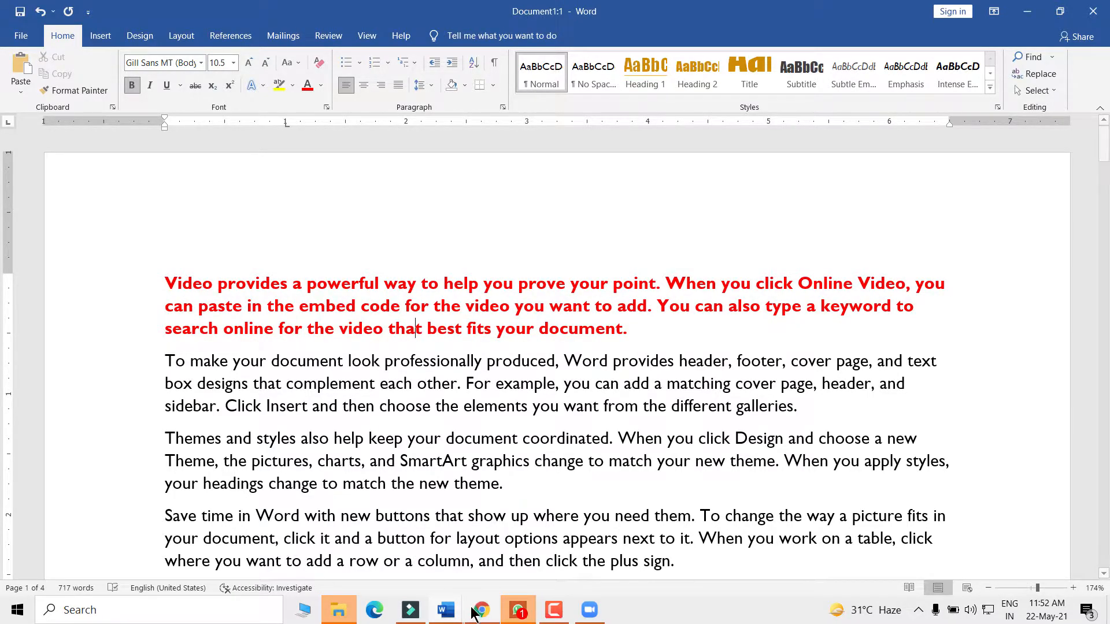
- Switch to Document1:2, select and deselect the red paragraph, then move to Document1:3
mouse_move(453, 617)
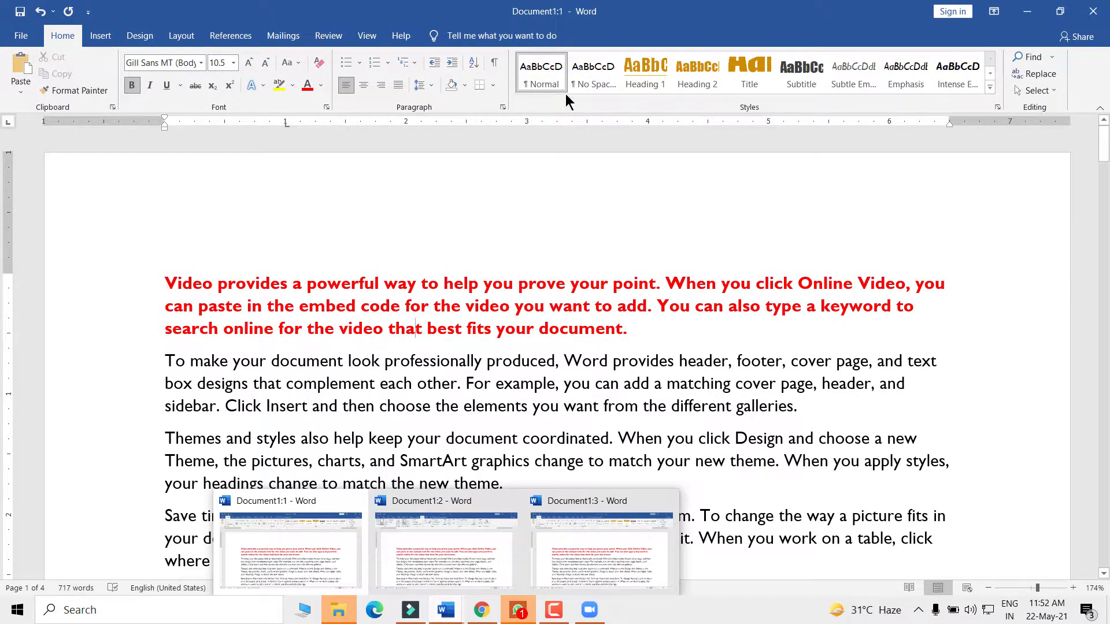
click(450, 618)
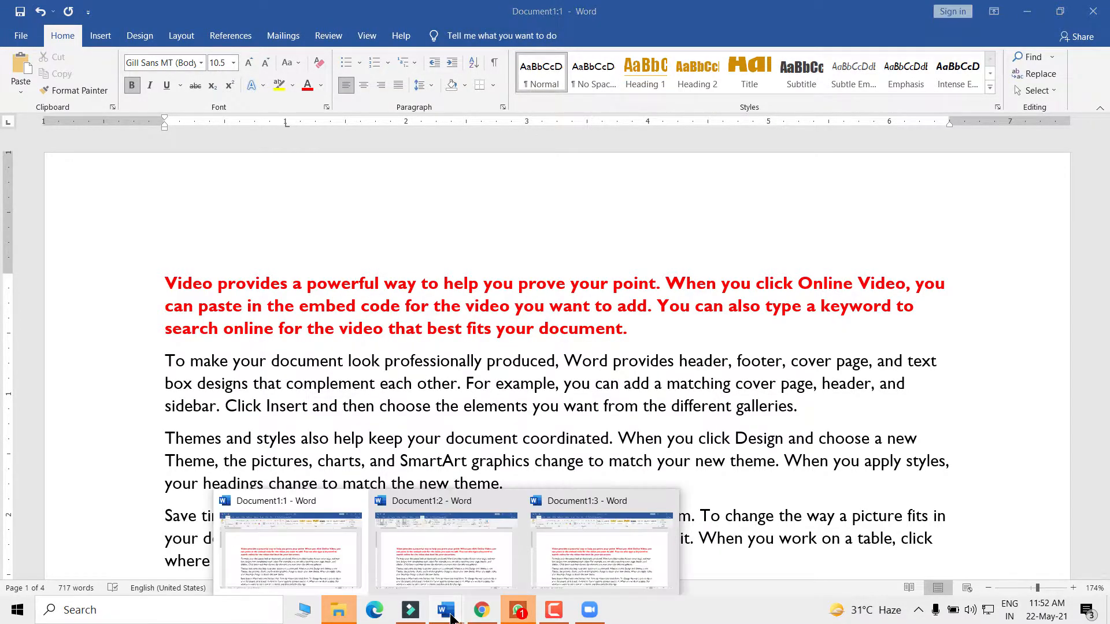
click(456, 542)
drag(636, 324, 168, 283)
click(349, 391)
mouse_move(448, 612)
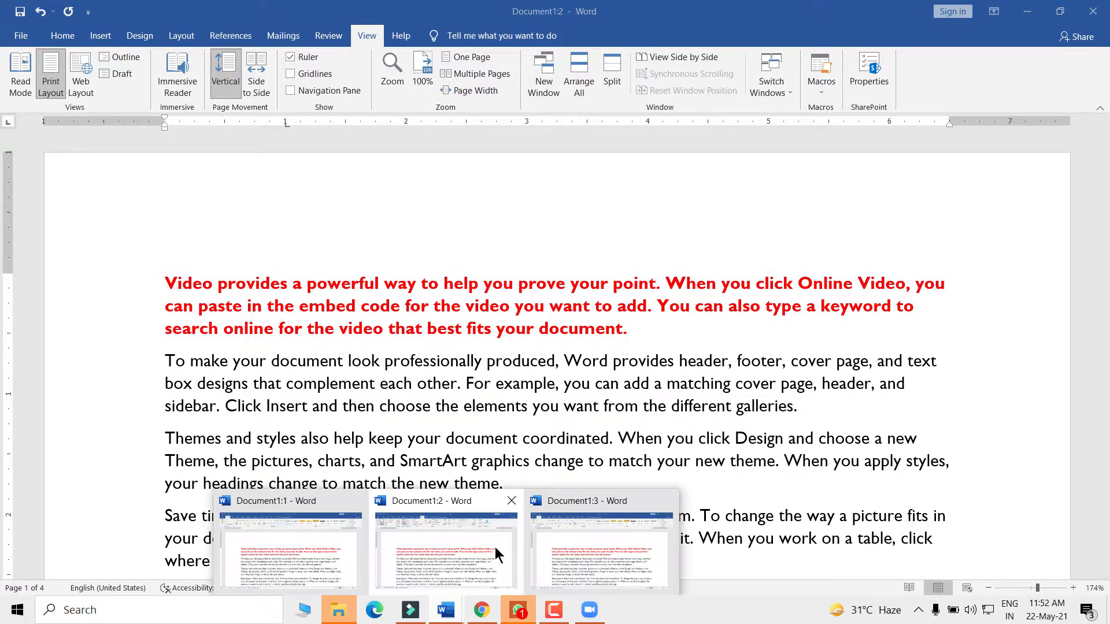
click(613, 546)
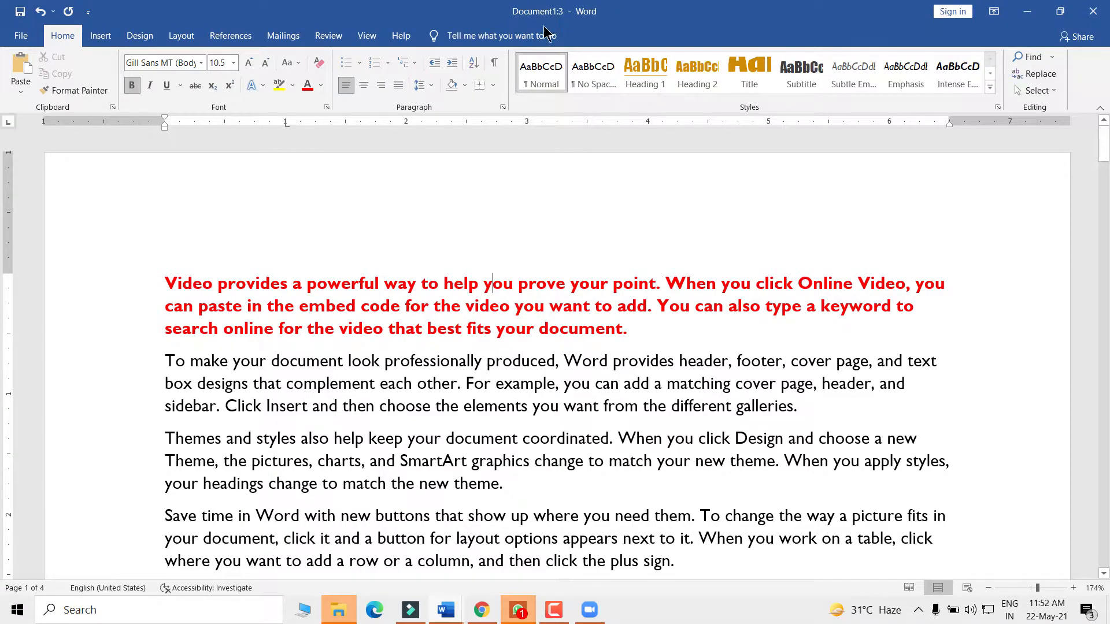
- In Document1:3, open the View tab and select, then deselect, the red paragraph
click(367, 36)
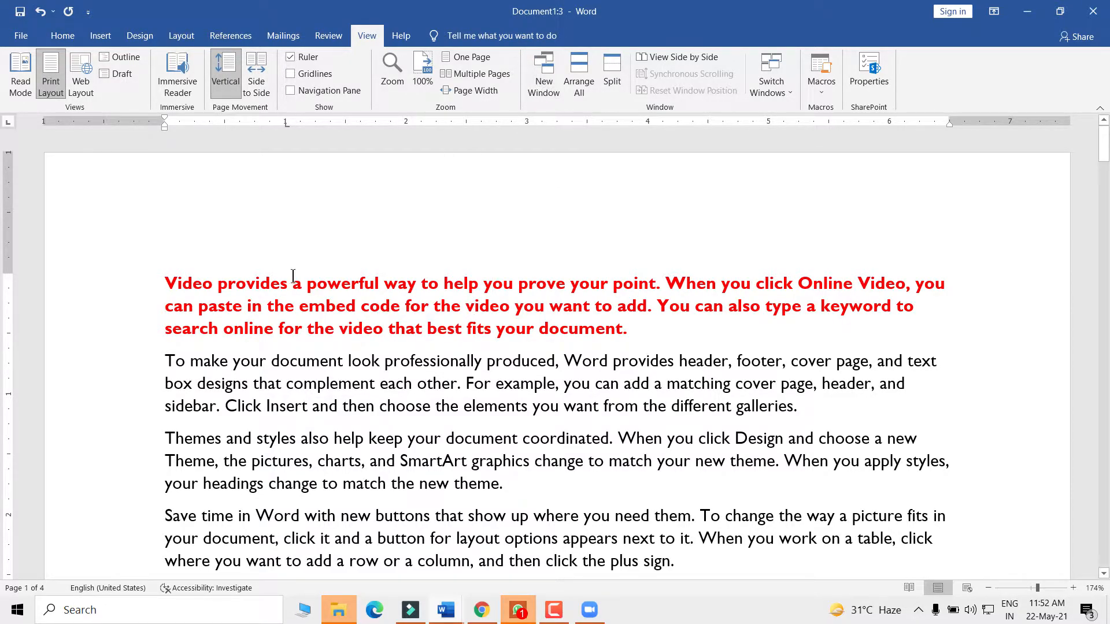
triple_click(210, 322)
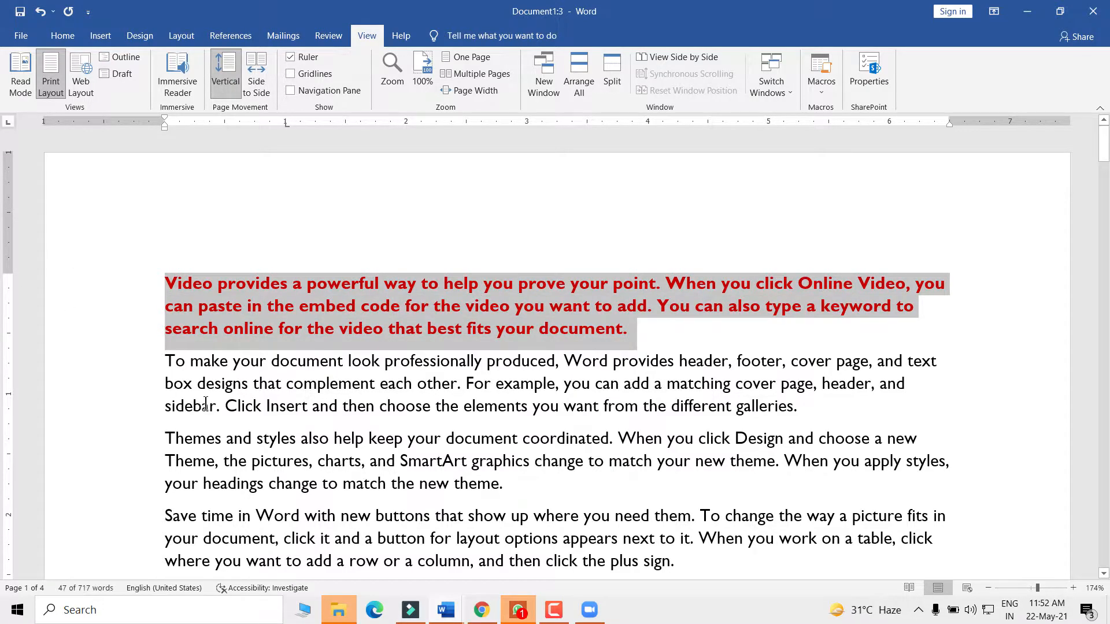
click(235, 318)
drag(173, 287, 627, 331)
click(452, 606)
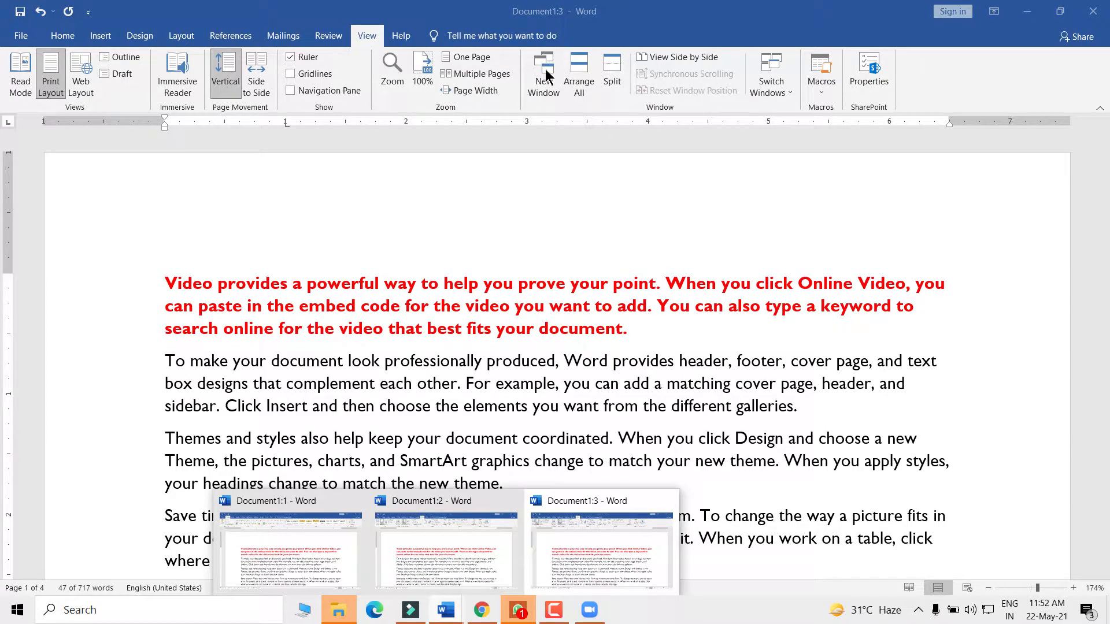
click(633, 335)
click(632, 335)
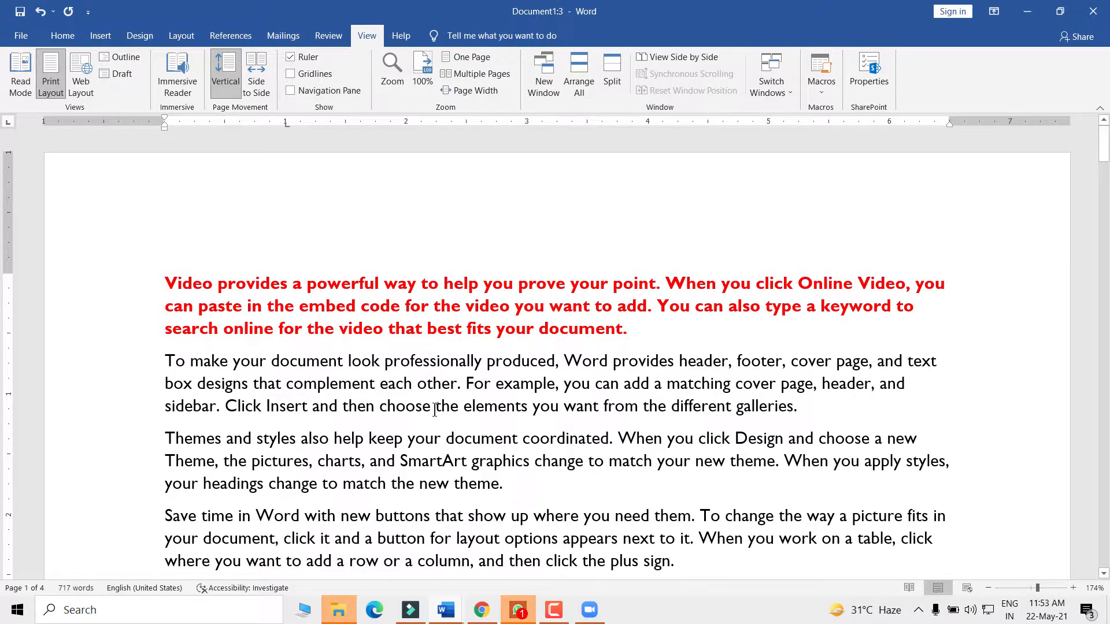
click(446, 608)
- Tile the three windows with Arrange All and start View Side by Side
click(579, 68)
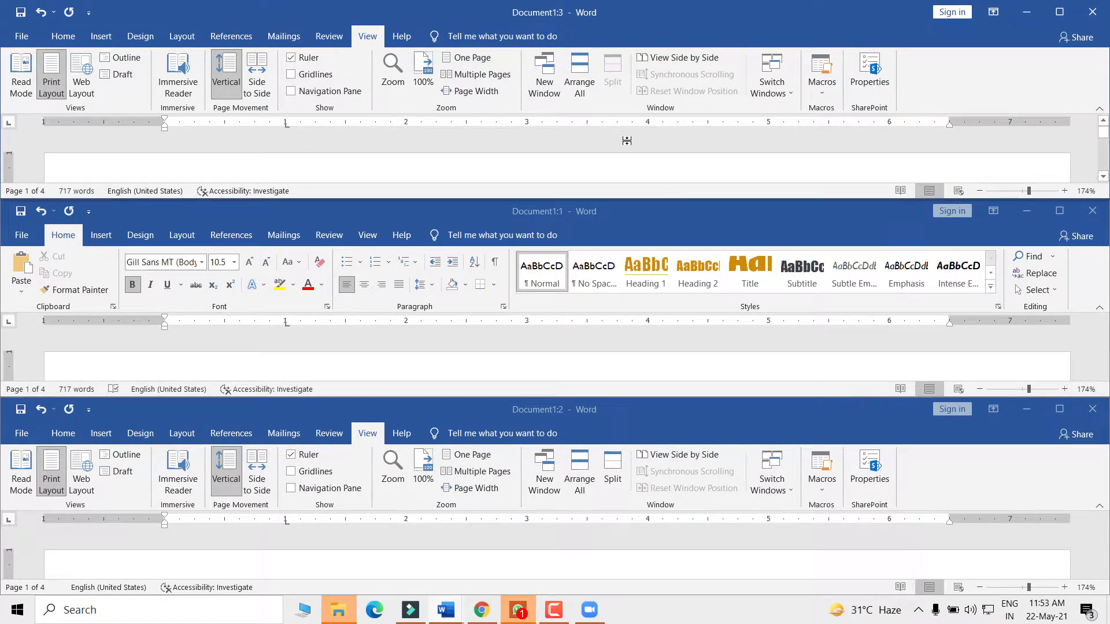
click(671, 58)
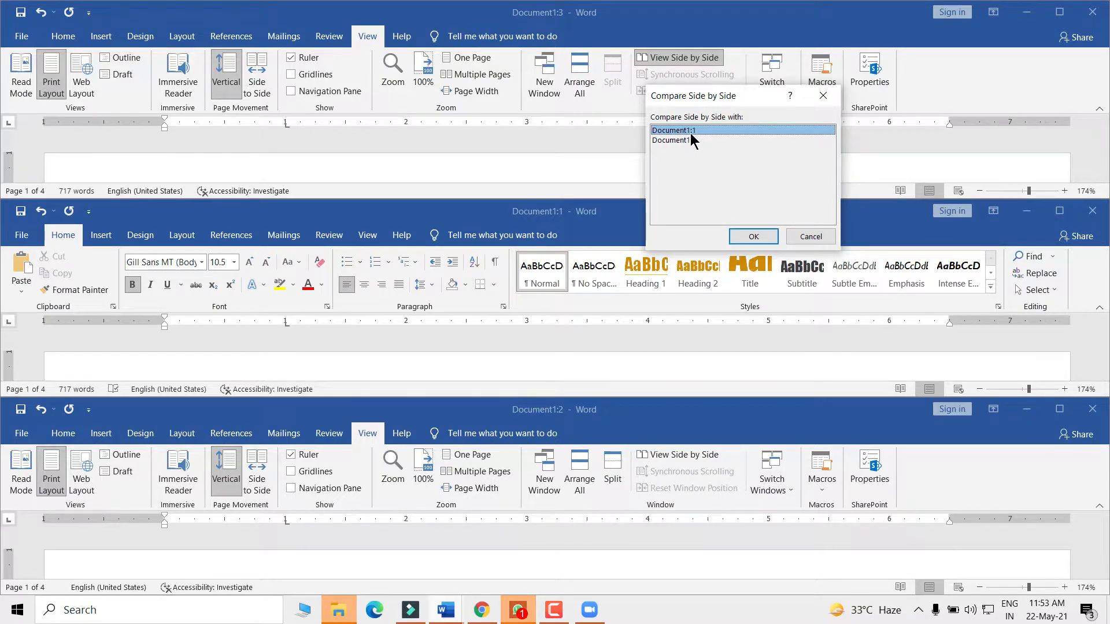
- Compare Document1:3 side by side with Document1:1 and toggle Synchronous Scrolling, testing it by scrolling
click(758, 235)
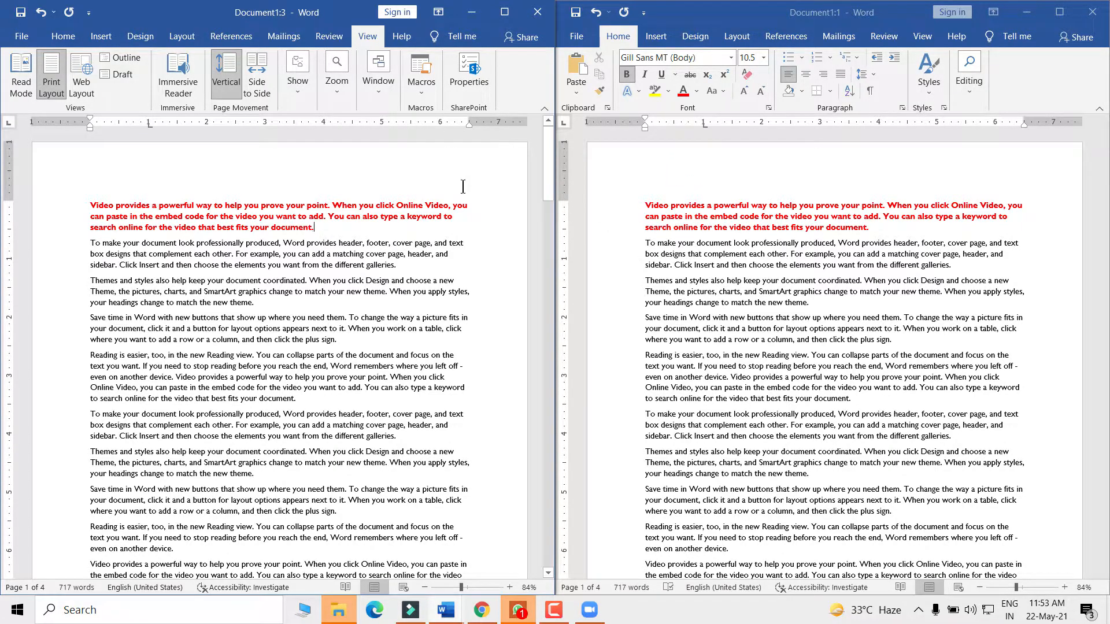
mouse_move(547, 152)
mouse_down()
mouse_move(547, 303)
mouse_move(539, 134)
mouse_move(545, 332)
mouse_move(547, 138)
mouse_up()
click(376, 87)
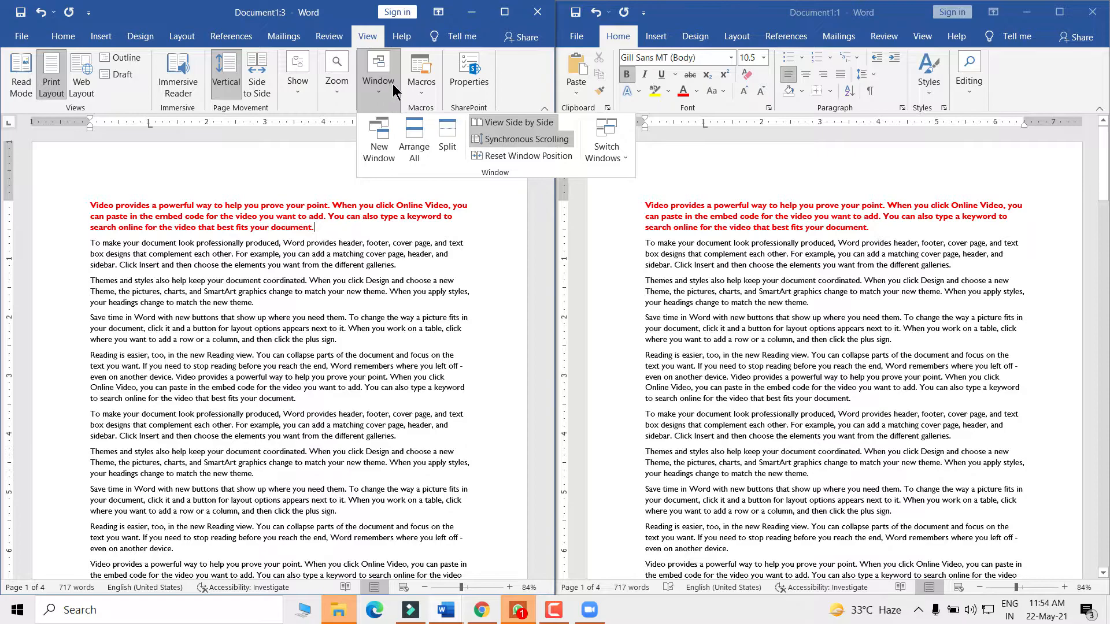
click(500, 144)
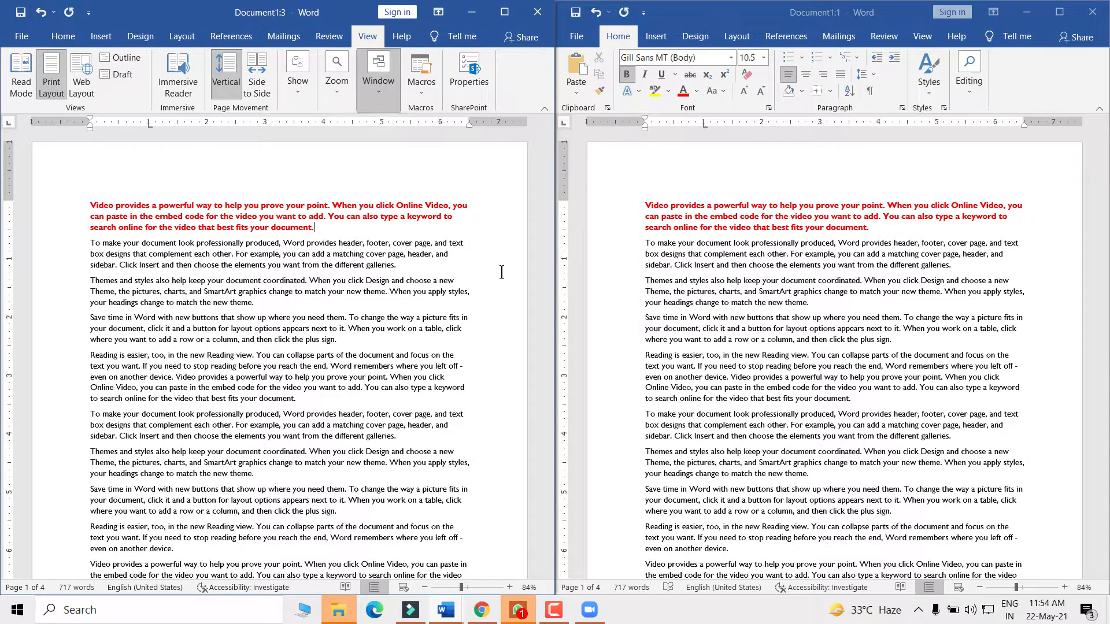
mouse_move(549, 143)
mouse_down()
mouse_move(555, 245)
mouse_move(553, 131)
mouse_up()
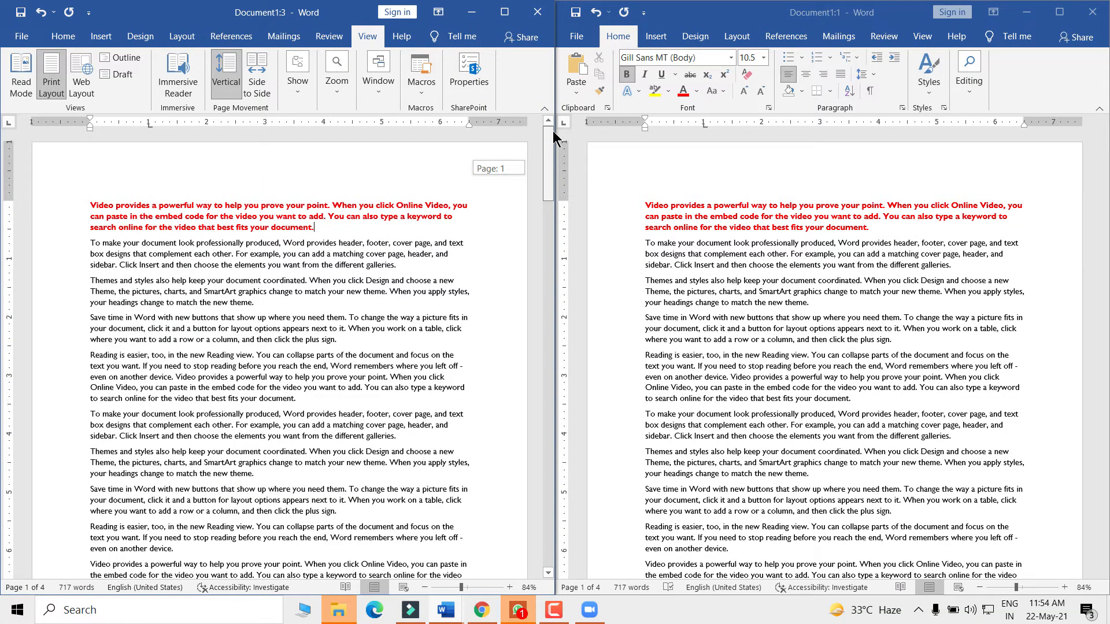
click(383, 87)
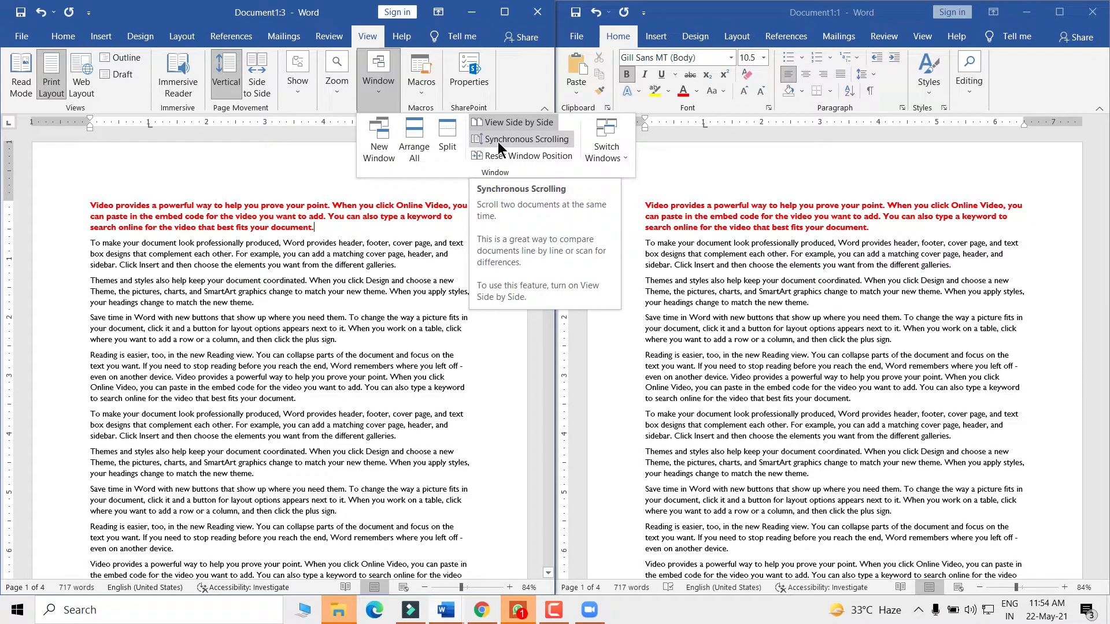
click(549, 181)
drag(549, 180, 540, 145)
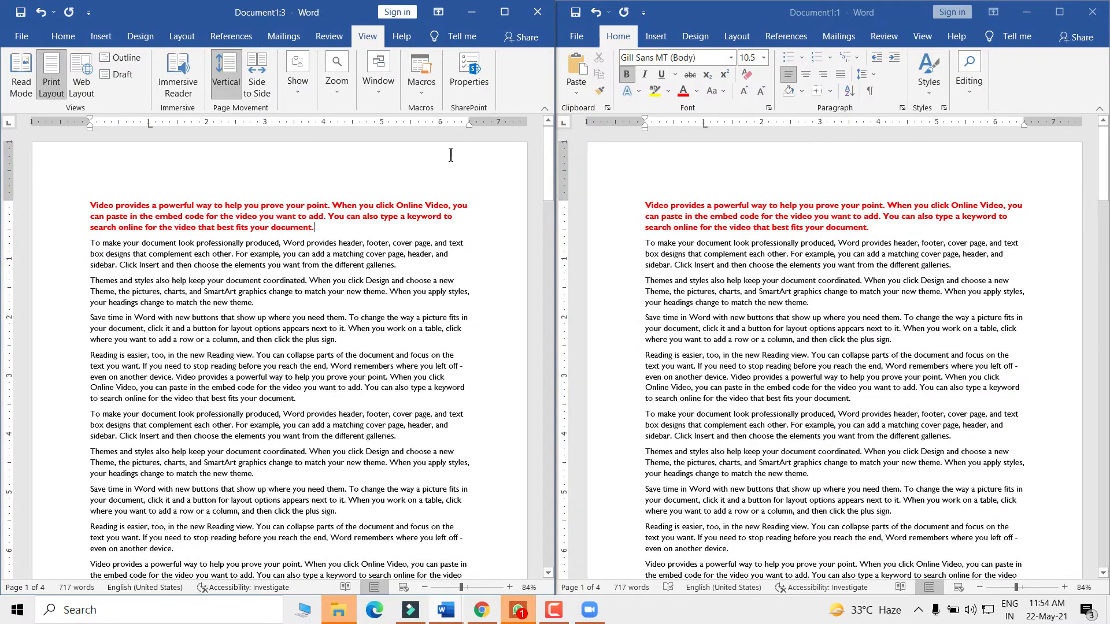
click(384, 86)
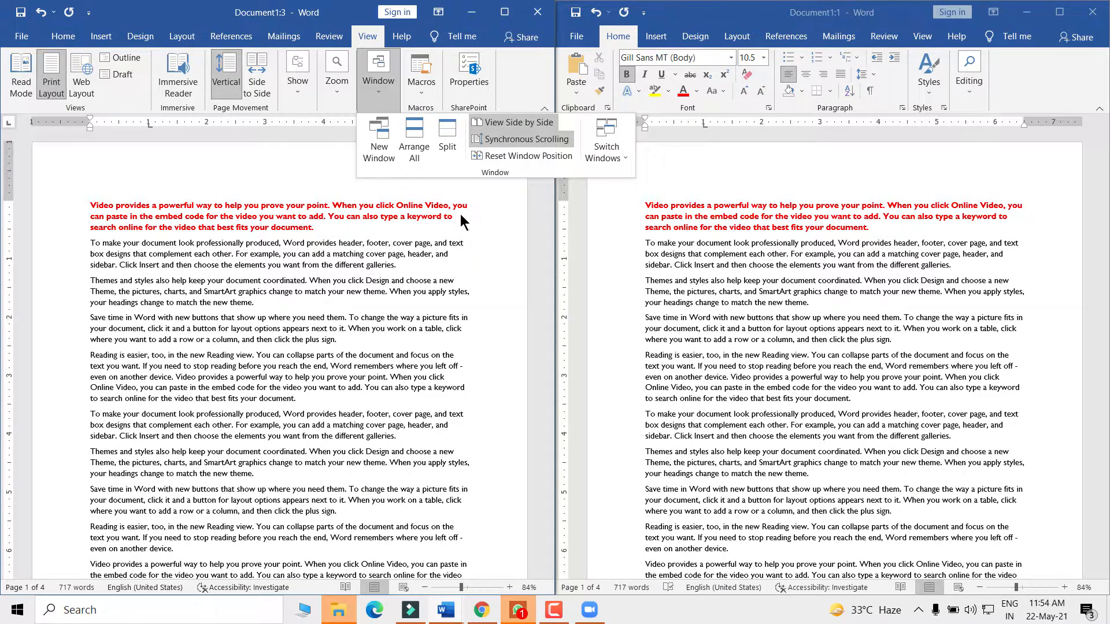
click(436, 234)
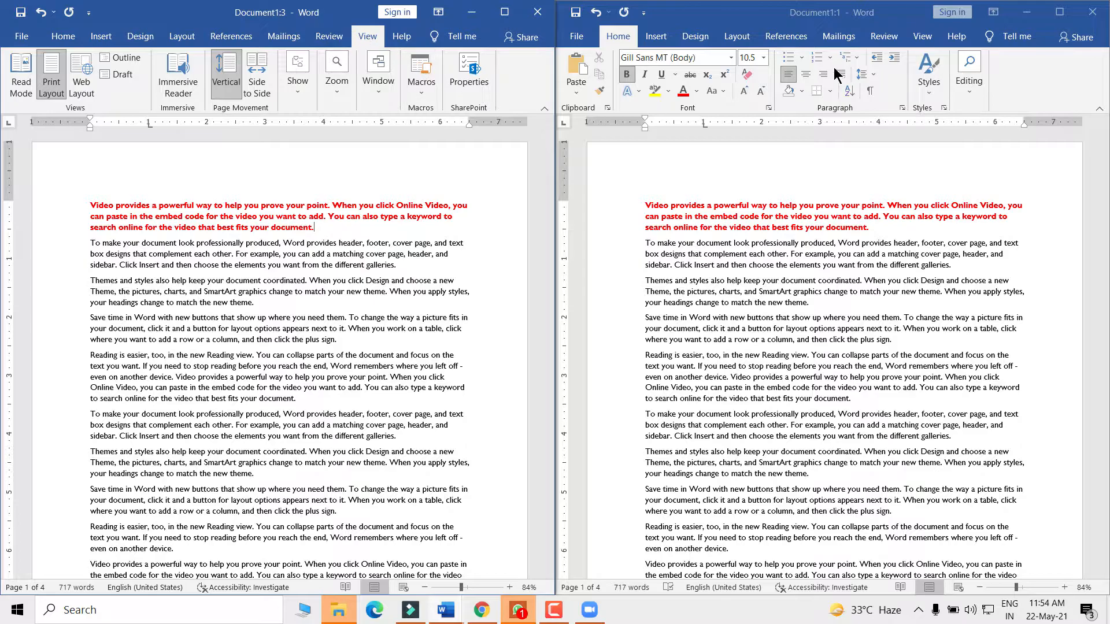
- Maximize the Document1:1 window to full screen and scroll through its first page
click(1060, 12)
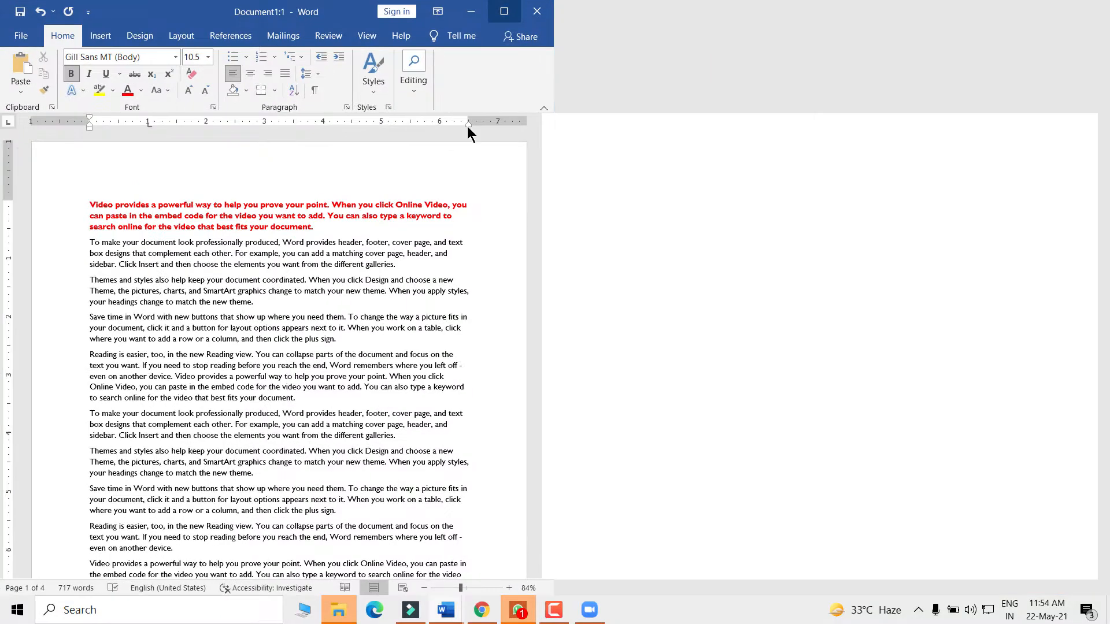
scroll(508, 352, up, 2)
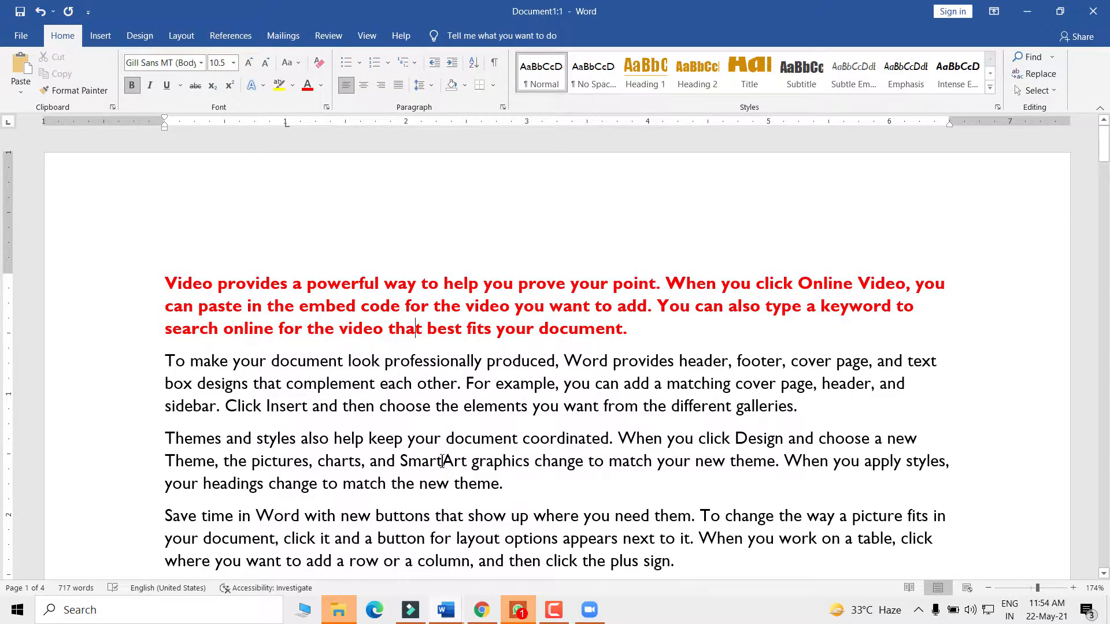
scroll(440, 460, down, 1)
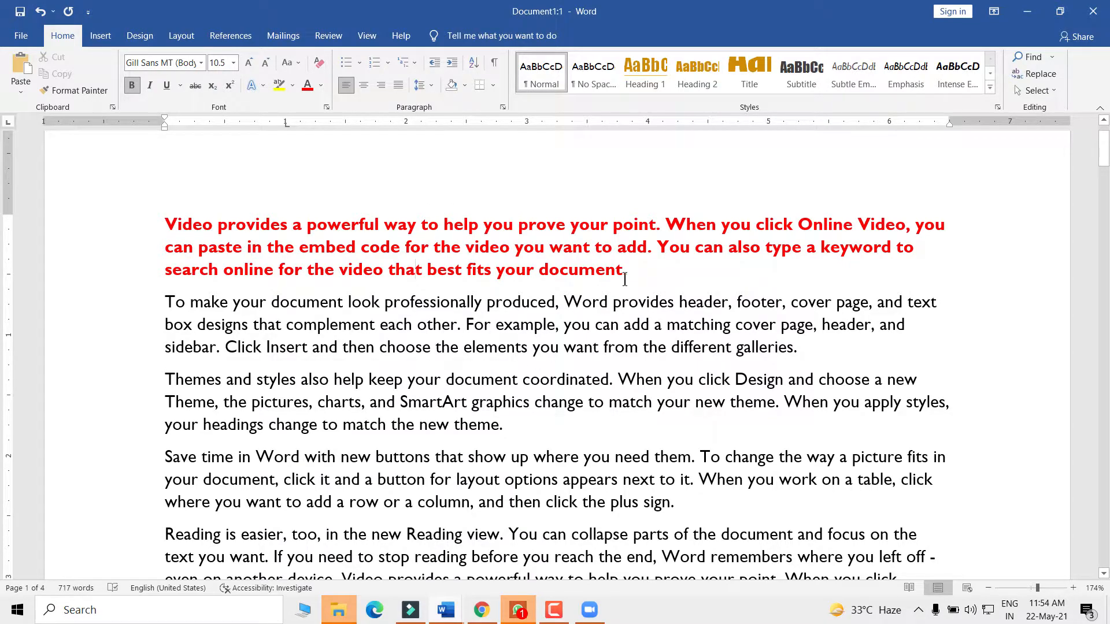
click(368, 36)
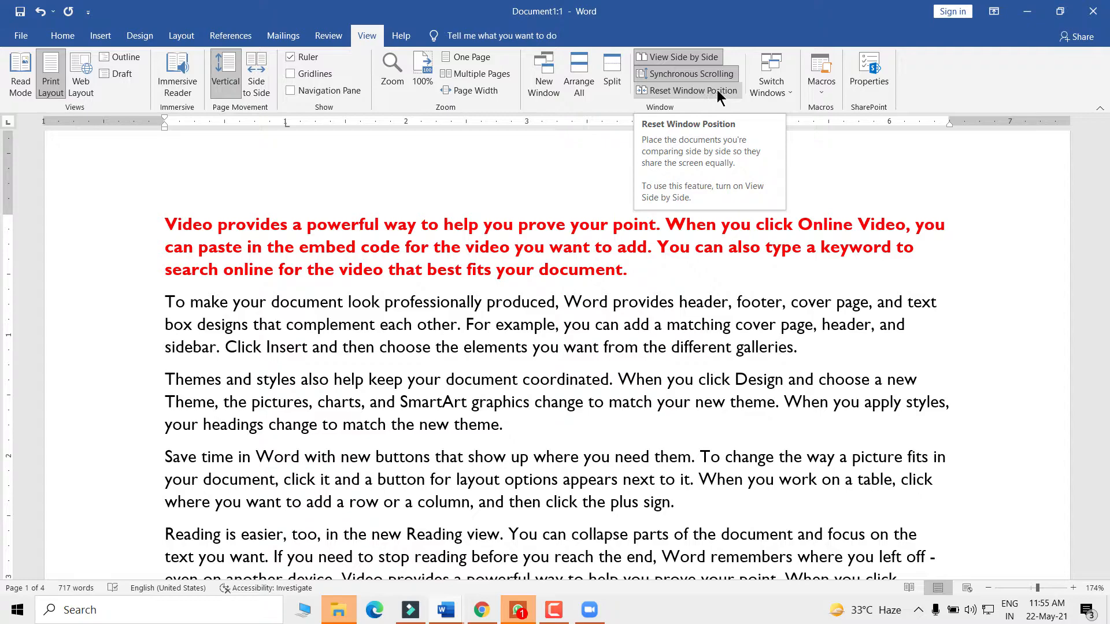
click(667, 91)
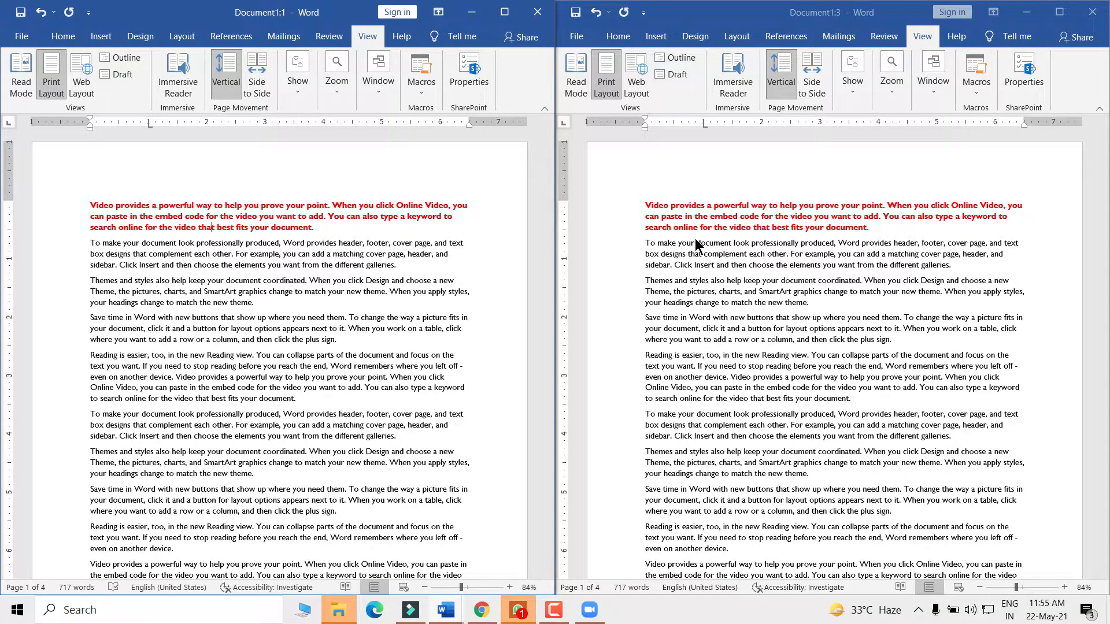
click(504, 12)
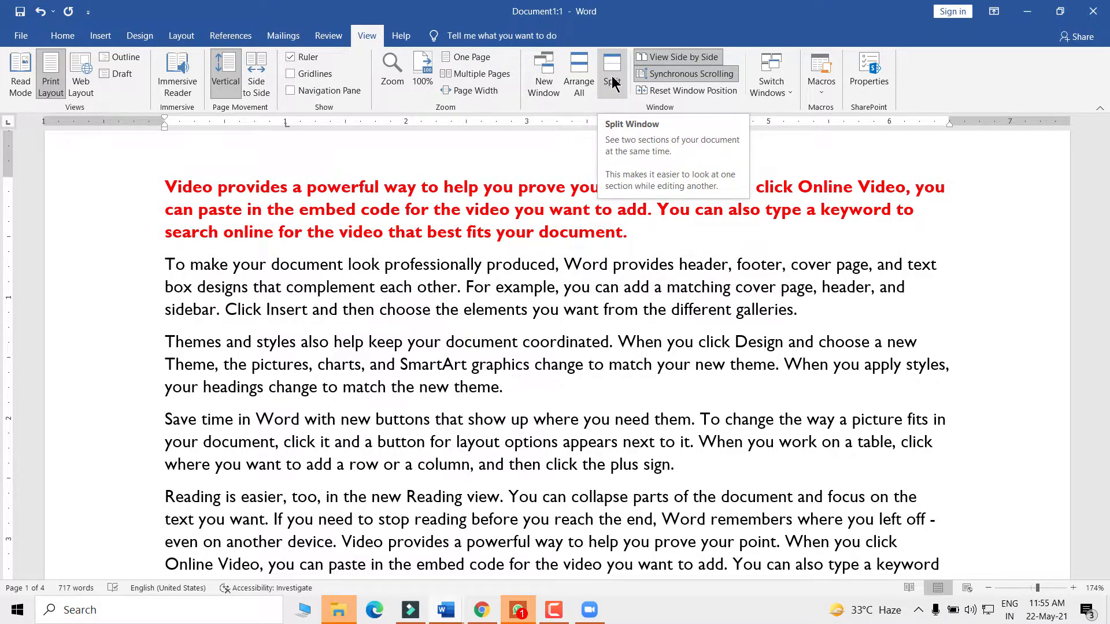
- Reduce the page zoom to 98% with the status-bar zoom slider
click(1030, 588)
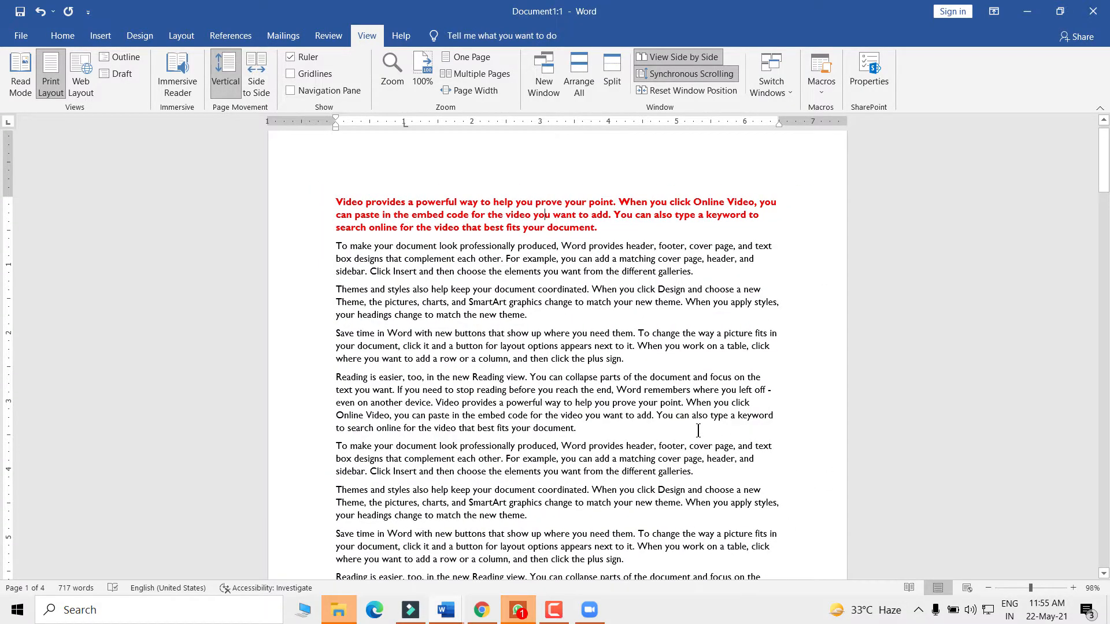
scroll(697, 430, down, 3)
drag(592, 334, 338, 130)
scroll(504, 440, up, 1)
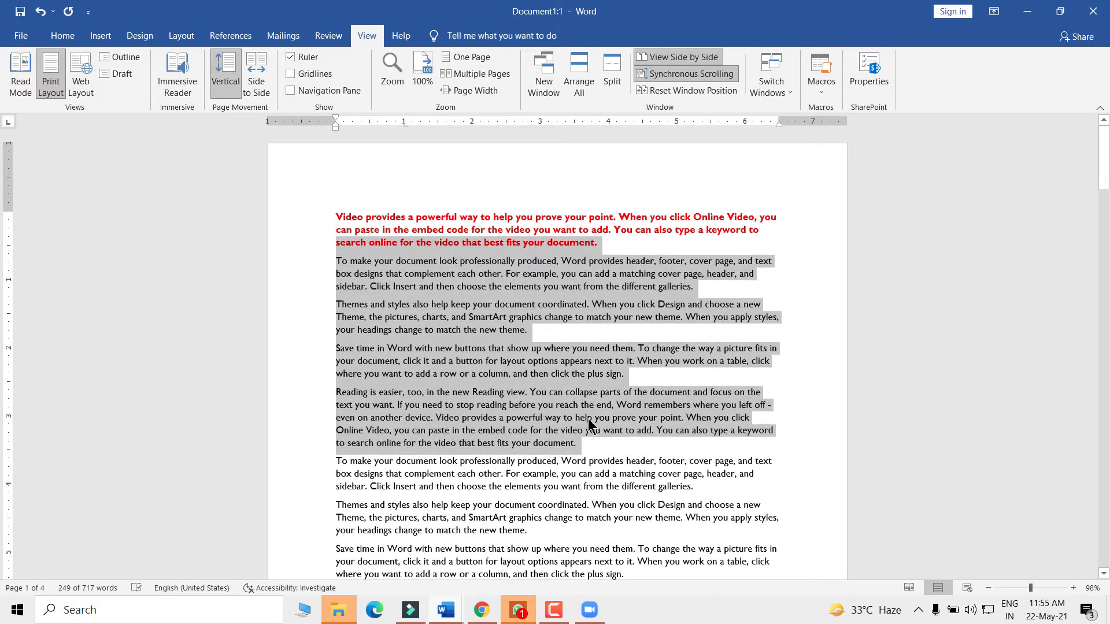
click(587, 444)
scroll(554, 127, up, 2)
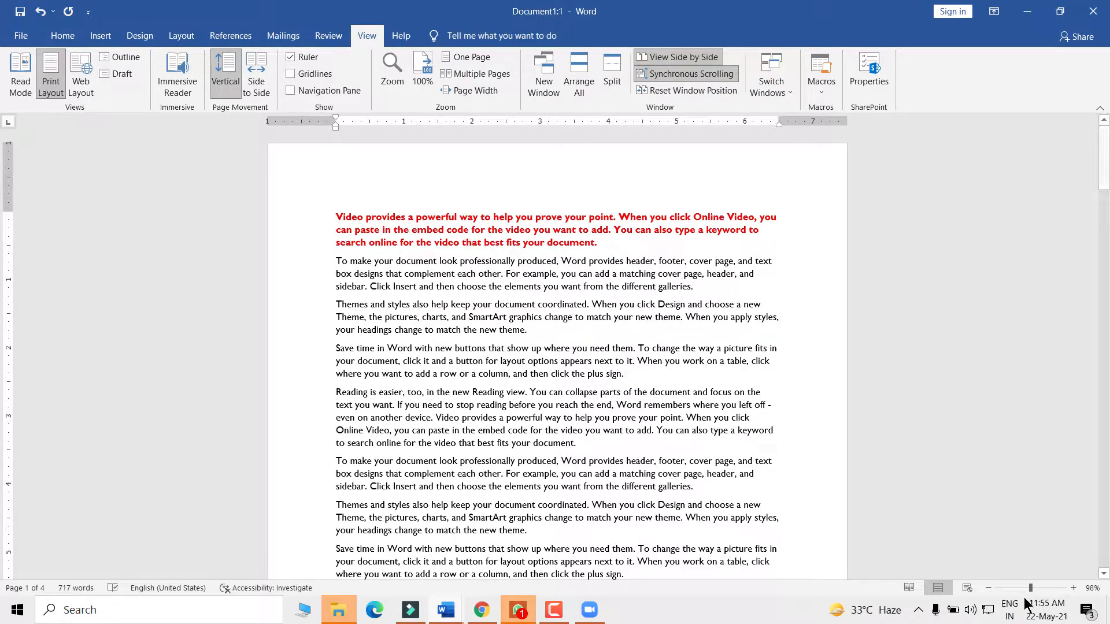
- Zoom the page in step by step to 130%
click(1073, 588)
click(1073, 587)
click(1072, 588)
click(1073, 589)
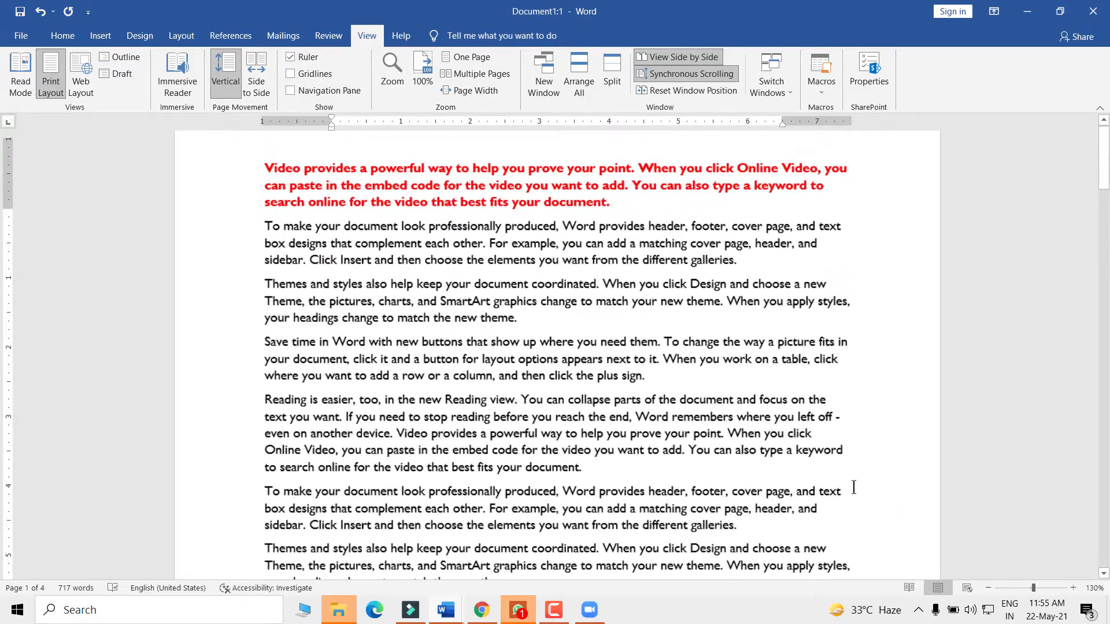
scroll(511, 215, down, 3)
scroll(511, 215, up, 2)
scroll(510, 215, up, 2)
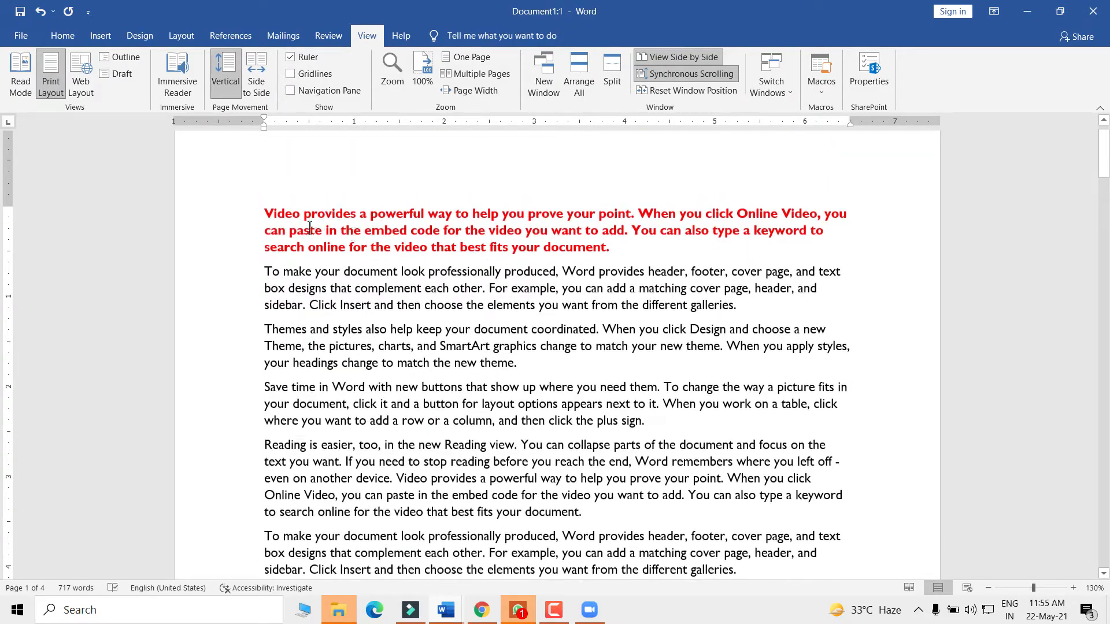
drag(265, 213, 398, 310)
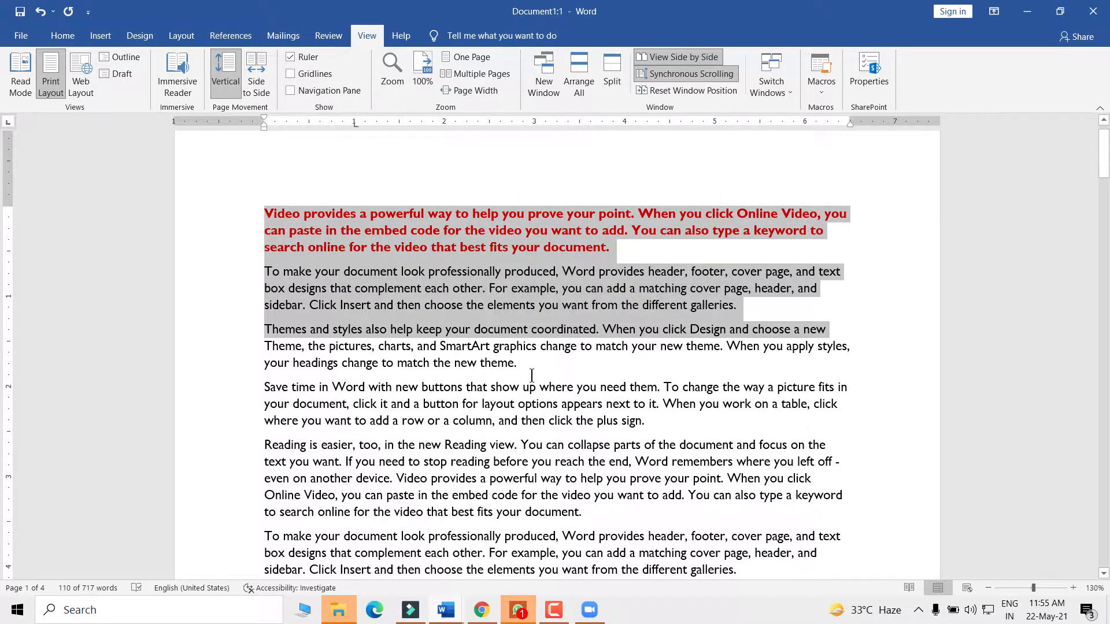
click(537, 372)
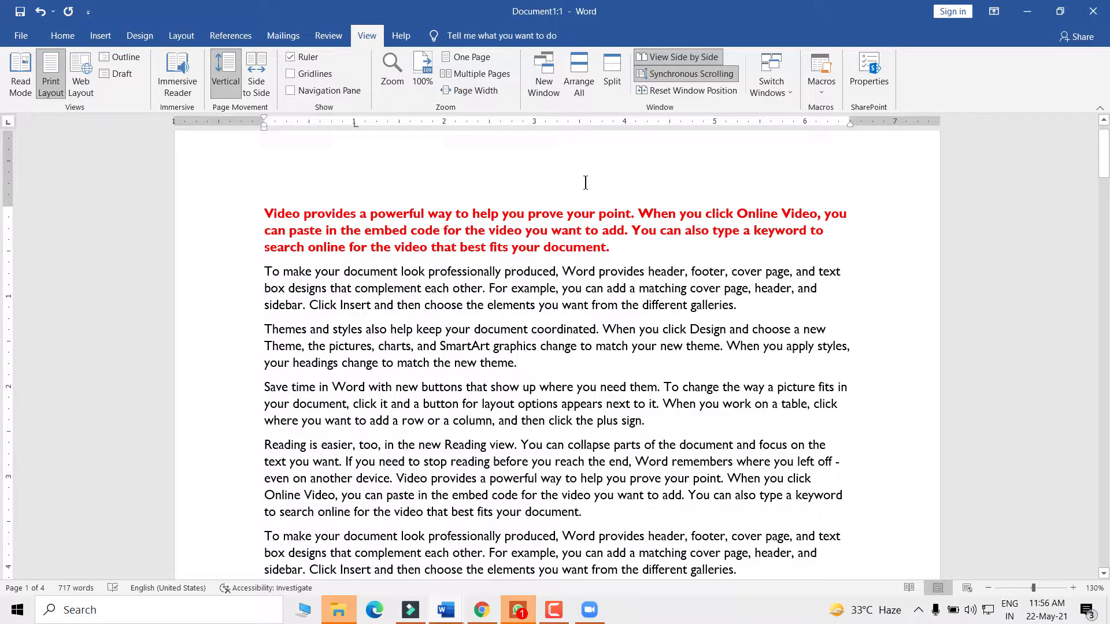
- Split Document1:1 into two panes, scroll both, and drag the split bar slightly lower
click(608, 72)
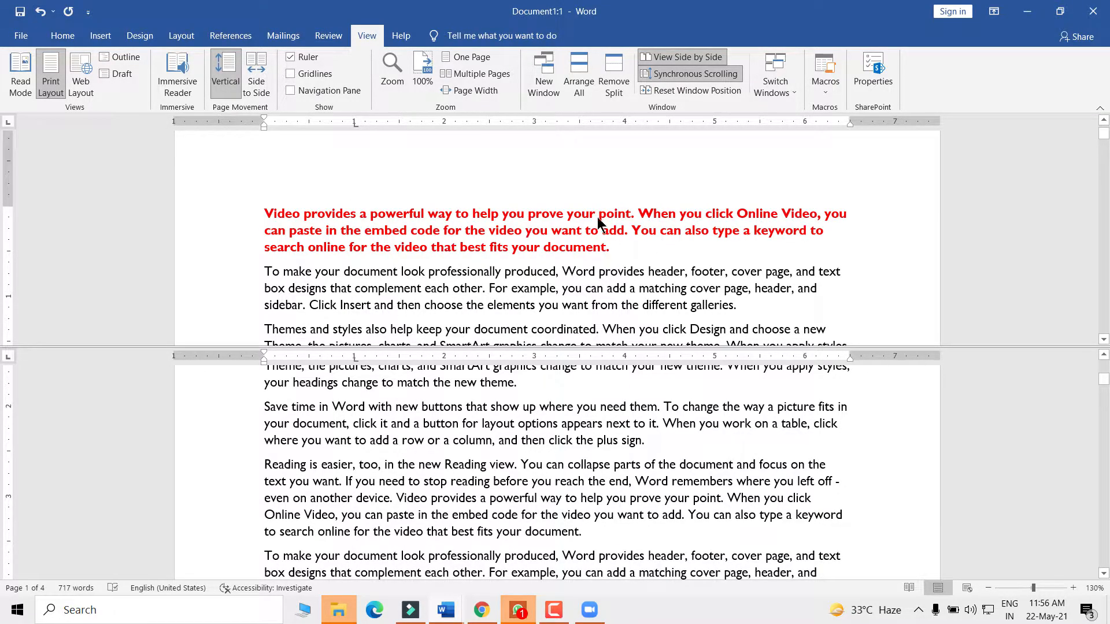
scroll(502, 236, down, 3)
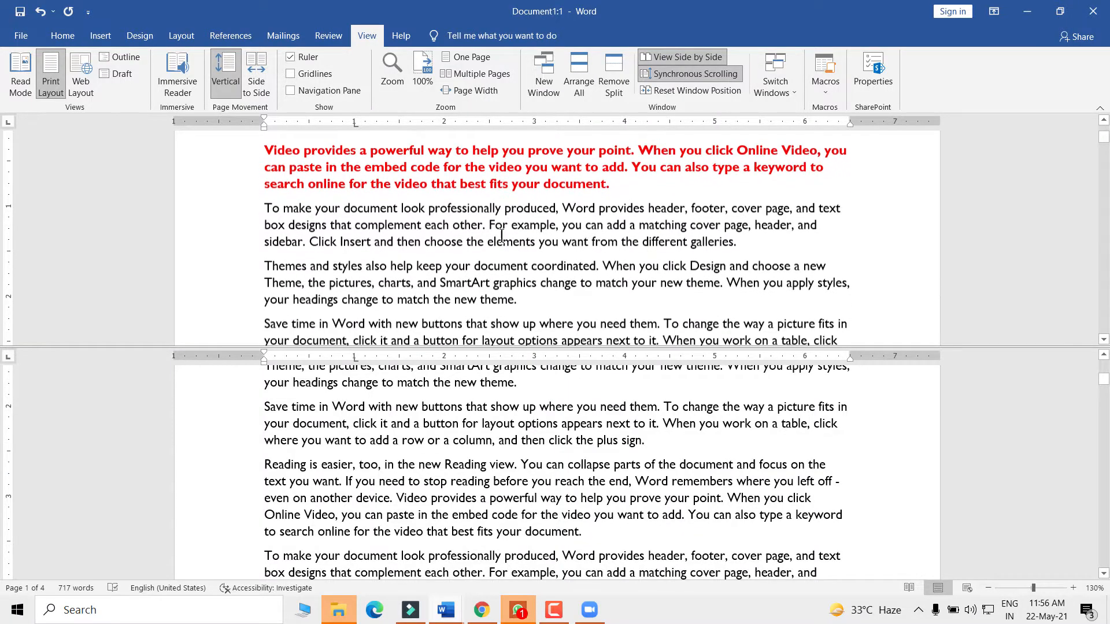
scroll(502, 236, up, 3)
scroll(491, 262, down, 3)
scroll(491, 262, up, 3)
scroll(492, 261, down, 10)
scroll(494, 261, up, 5)
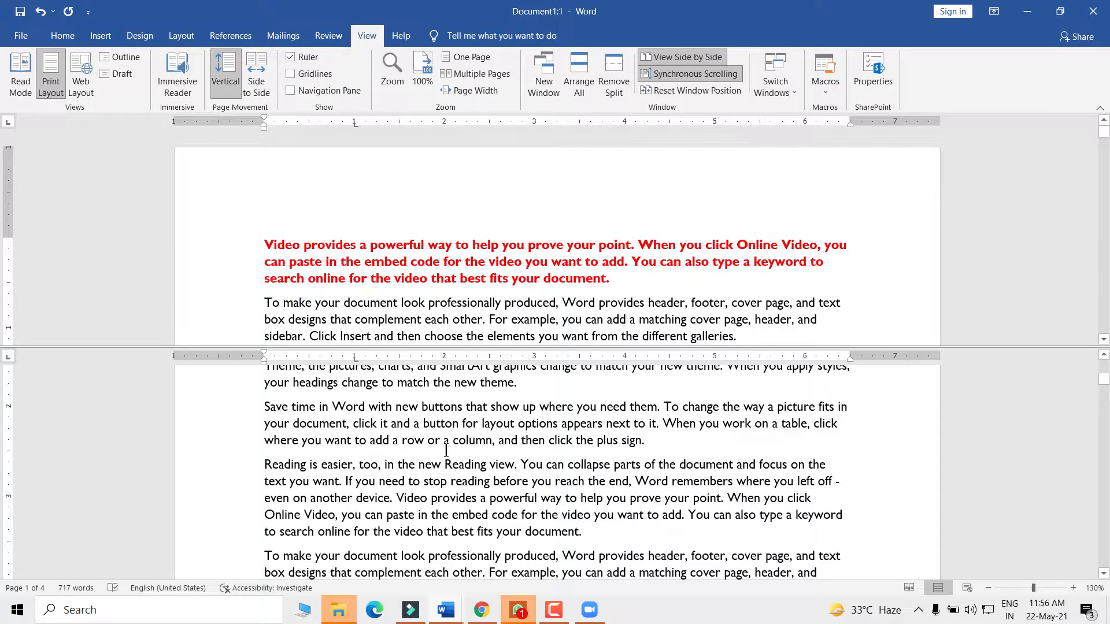
scroll(445, 450, up, 3)
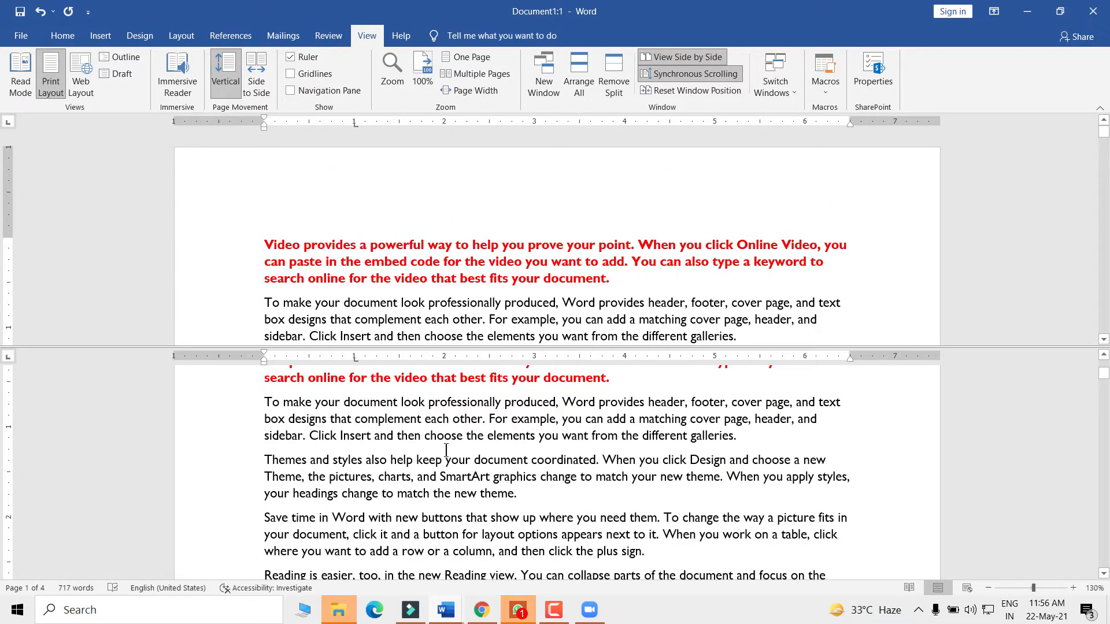
scroll(445, 449, up, 2)
scroll(445, 450, down, 5)
scroll(445, 450, down, 4)
scroll(446, 449, up, 9)
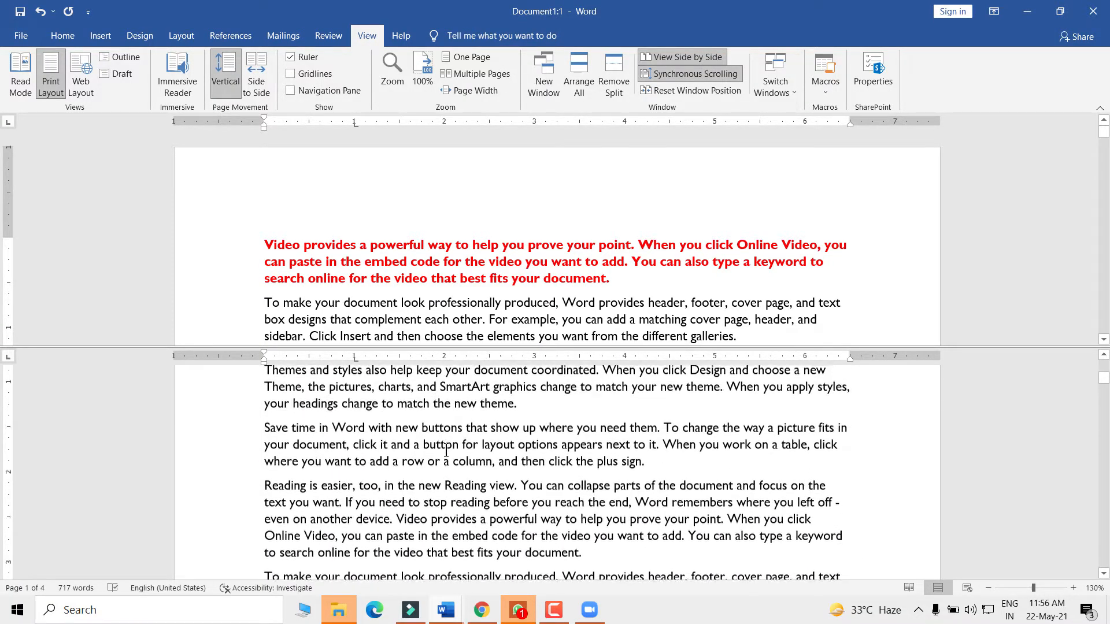
scroll(446, 450, up, 2)
scroll(446, 450, down, 5)
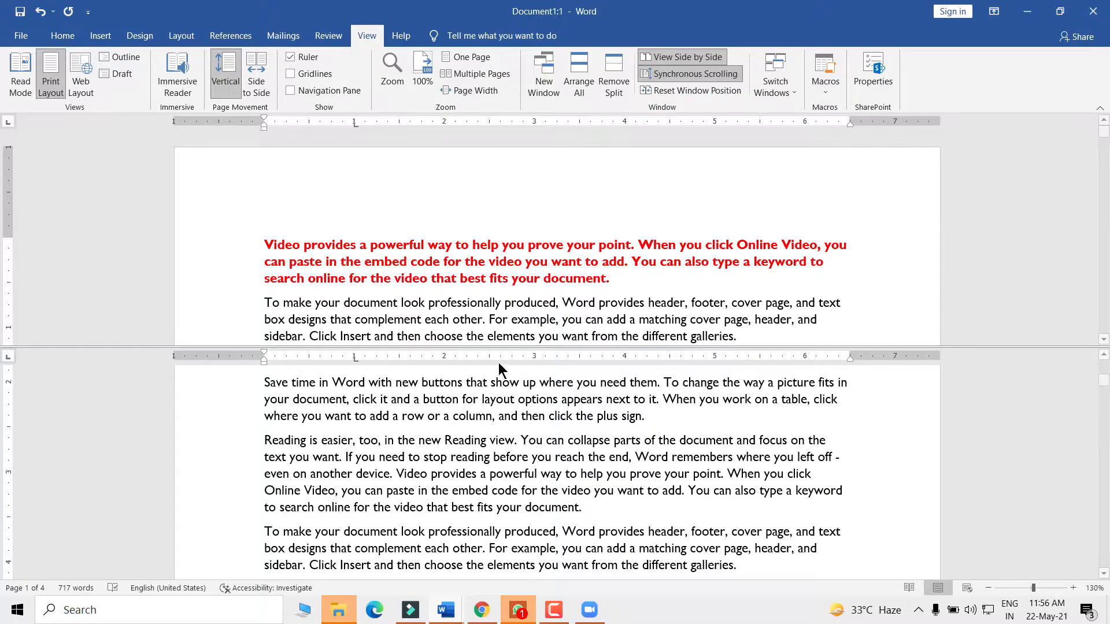
drag(479, 348, 480, 365)
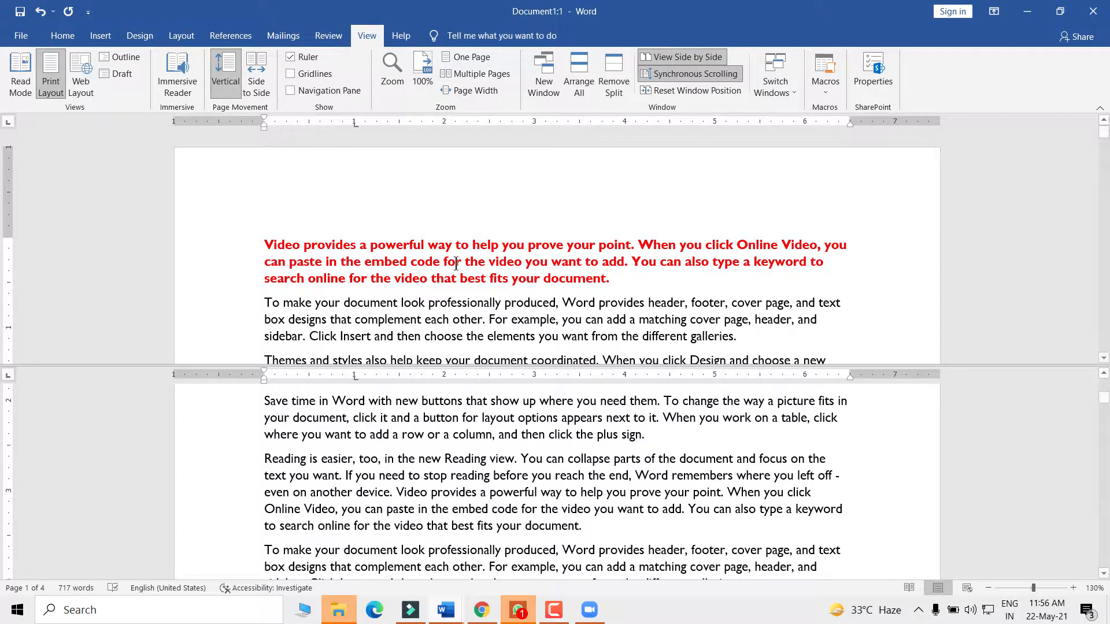
- Draw an orange rectangle beside the red opening paragraph and reposition it over the text
click(100, 35)
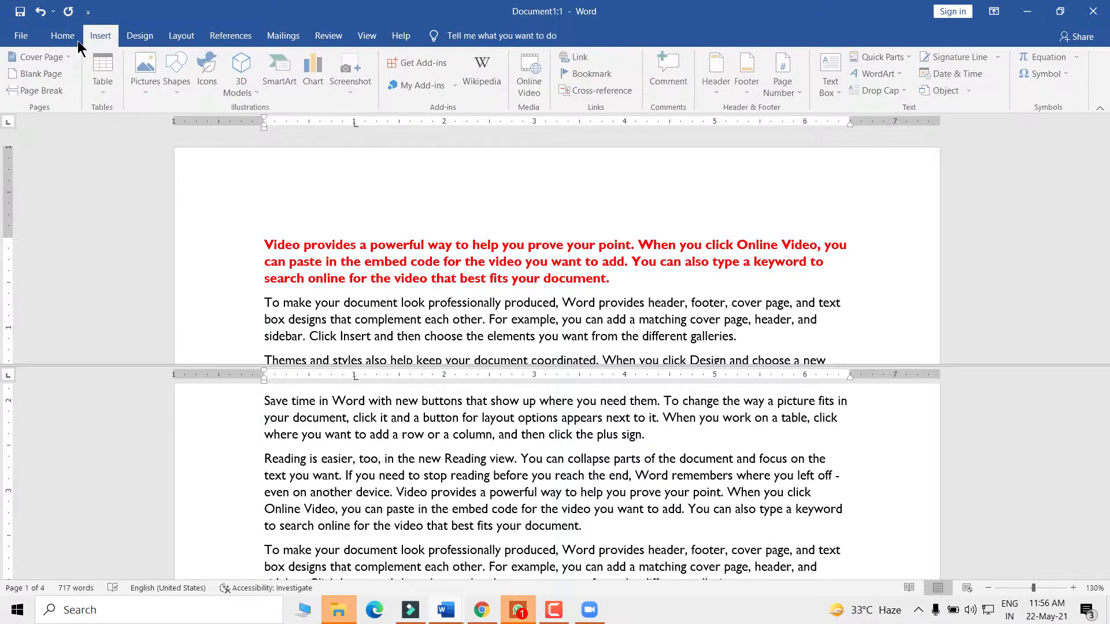
click(178, 72)
click(213, 124)
mouse_move(256, 206)
mouse_down()
mouse_move(432, 322)
mouse_move(422, 313)
mouse_up()
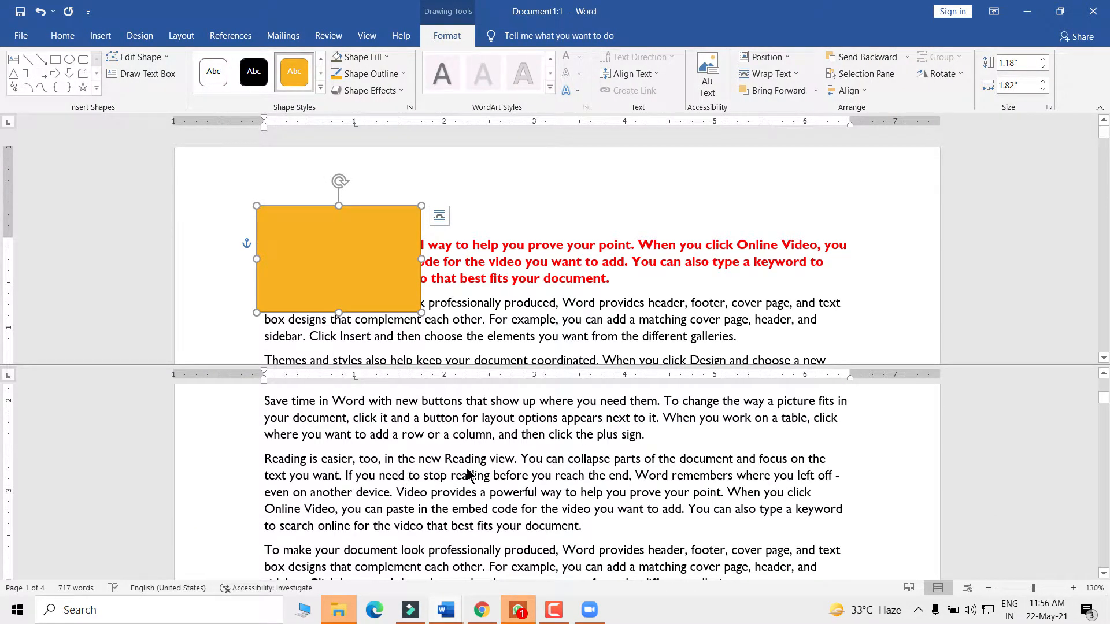
scroll(469, 463, up, 3)
scroll(483, 427, down, 2)
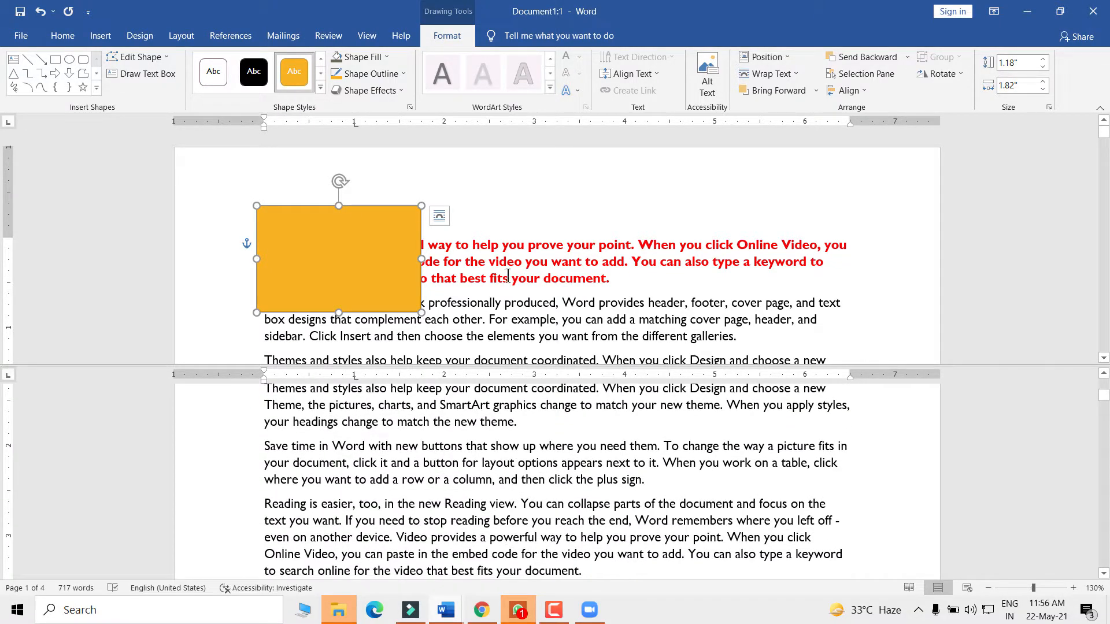
drag(354, 242, 362, 271)
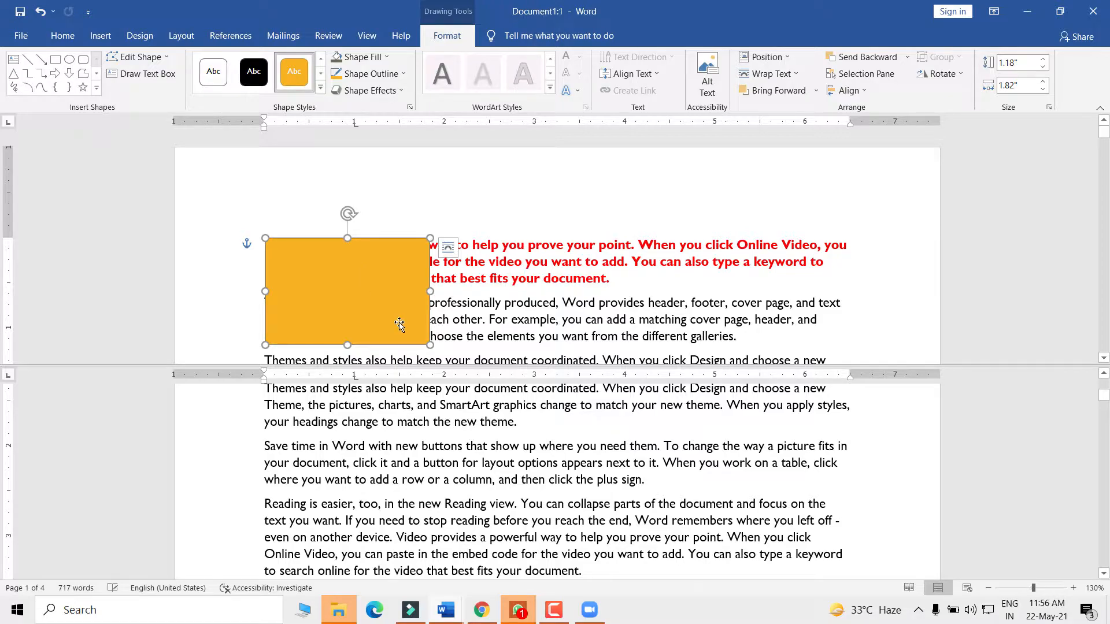
mouse_move(328, 310)
mouse_down()
mouse_move(342, 282)
mouse_move(327, 305)
mouse_up()
scroll(358, 475, down, 3)
scroll(373, 481, down, 5)
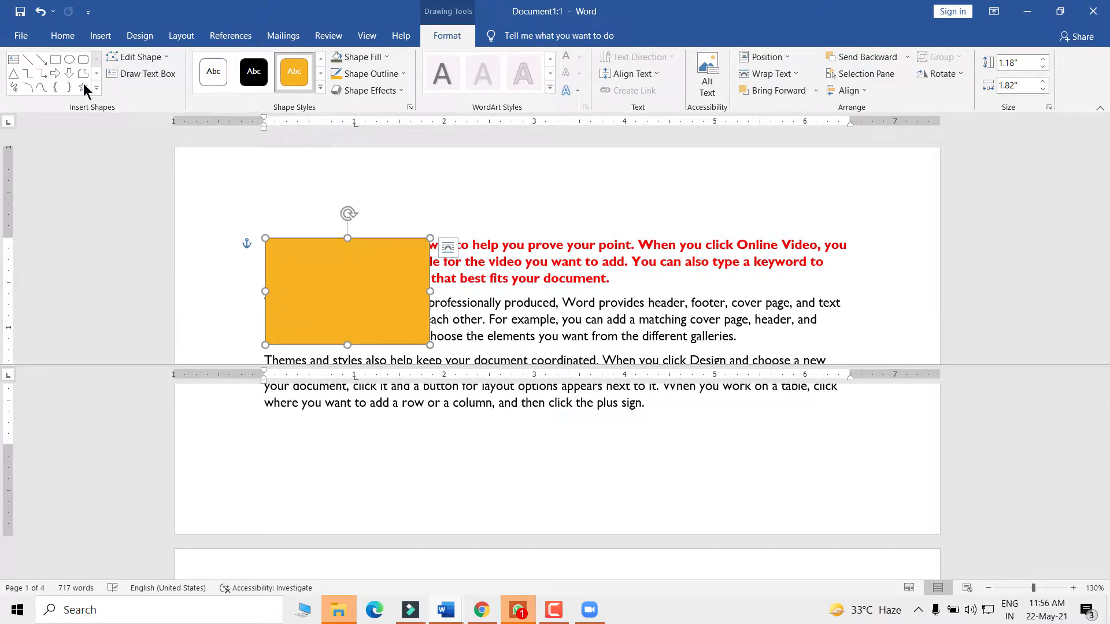
- Place a trial orange circle in the lower pane, then delete it
click(69, 59)
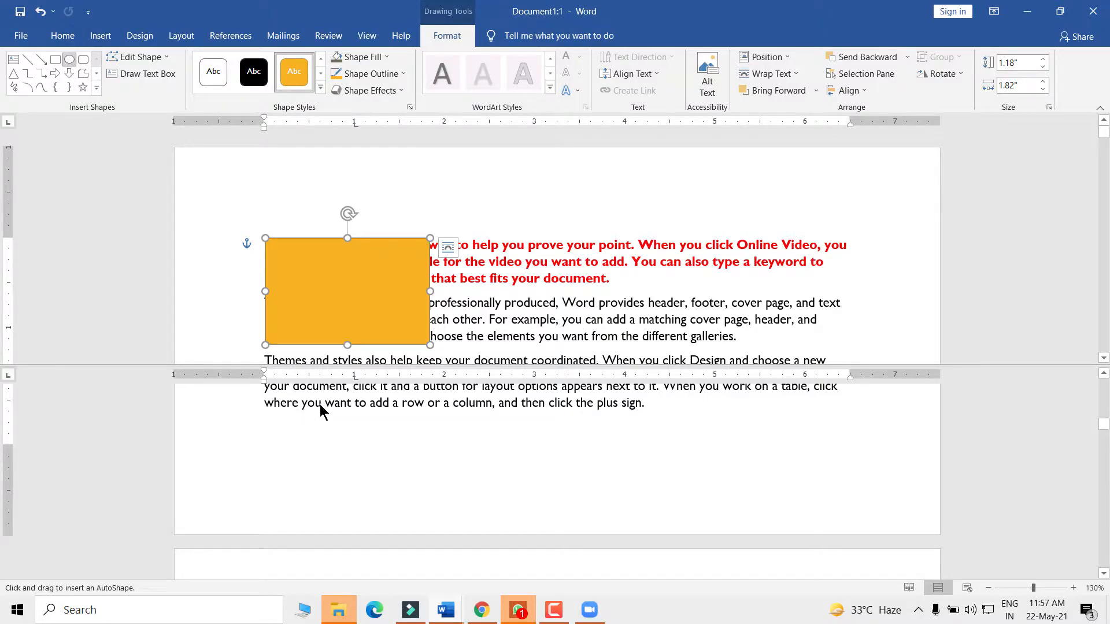
scroll(330, 446, up, 2)
click(317, 432)
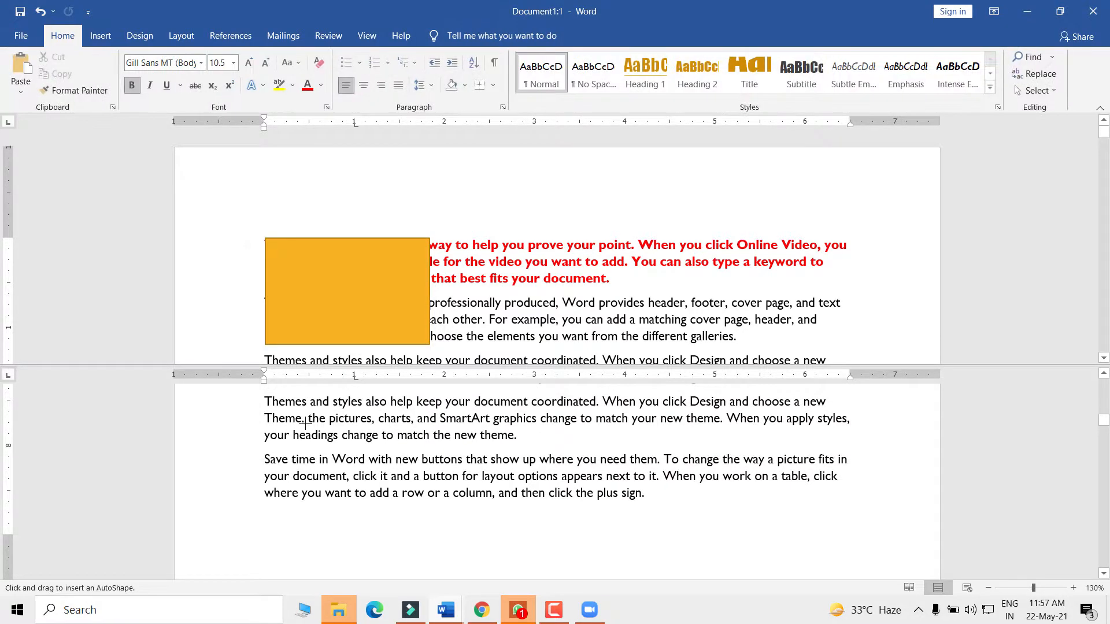
click(299, 480)
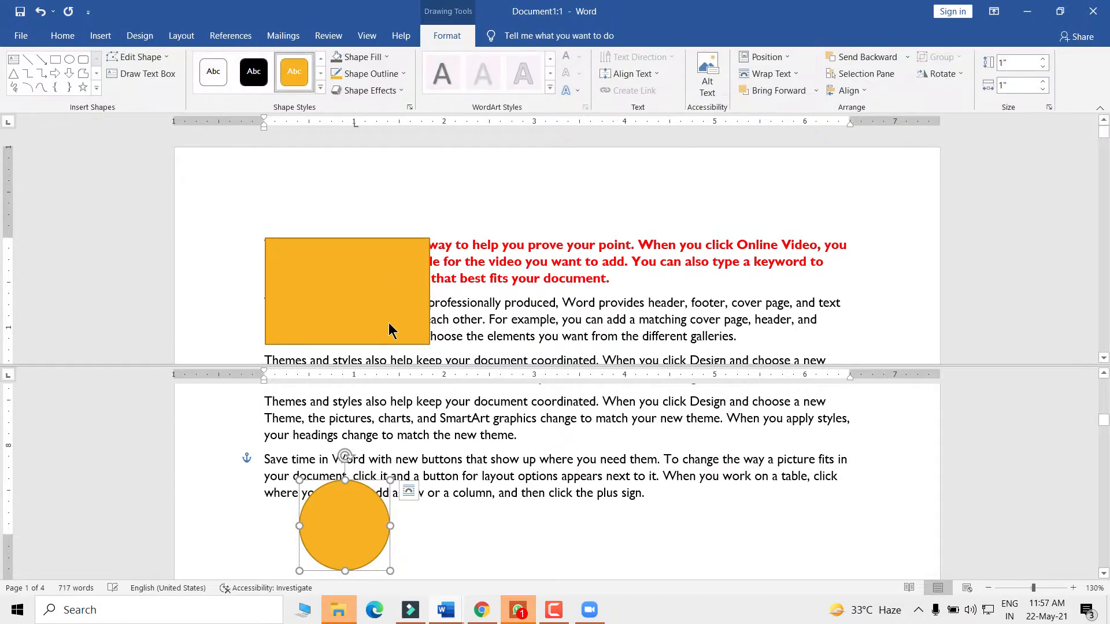
drag(341, 532, 328, 495)
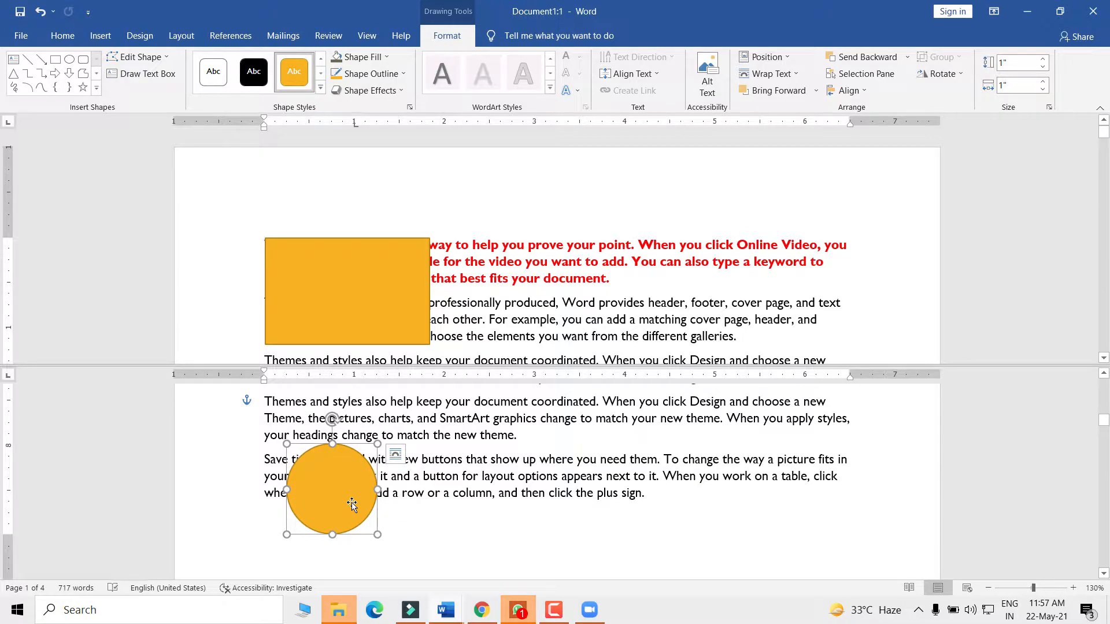
key(Delete)
- Move the rectangle up and left, undo the move, and deselect it
scroll(364, 474, up, 4)
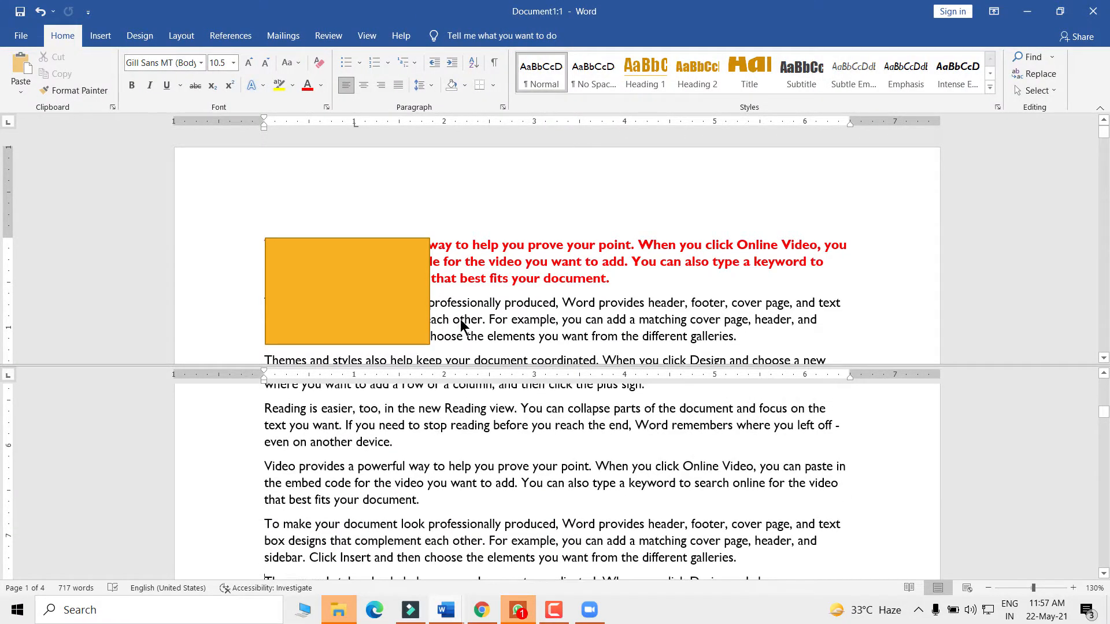
click(365, 262)
scroll(349, 502, down, 2)
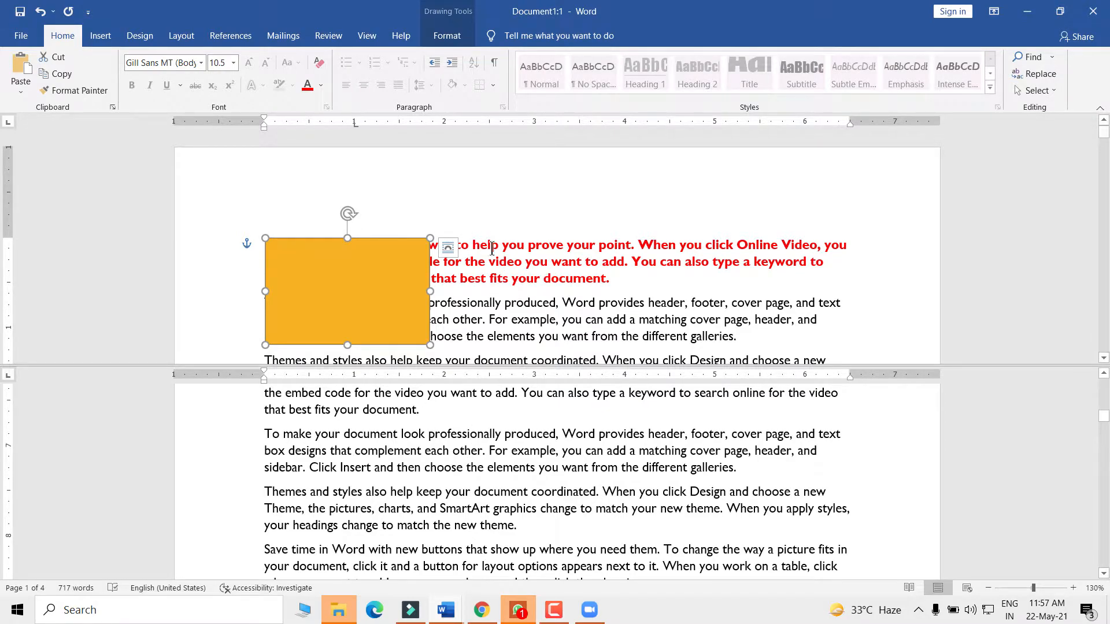
drag(337, 282, 322, 256)
key(ctrl+z)
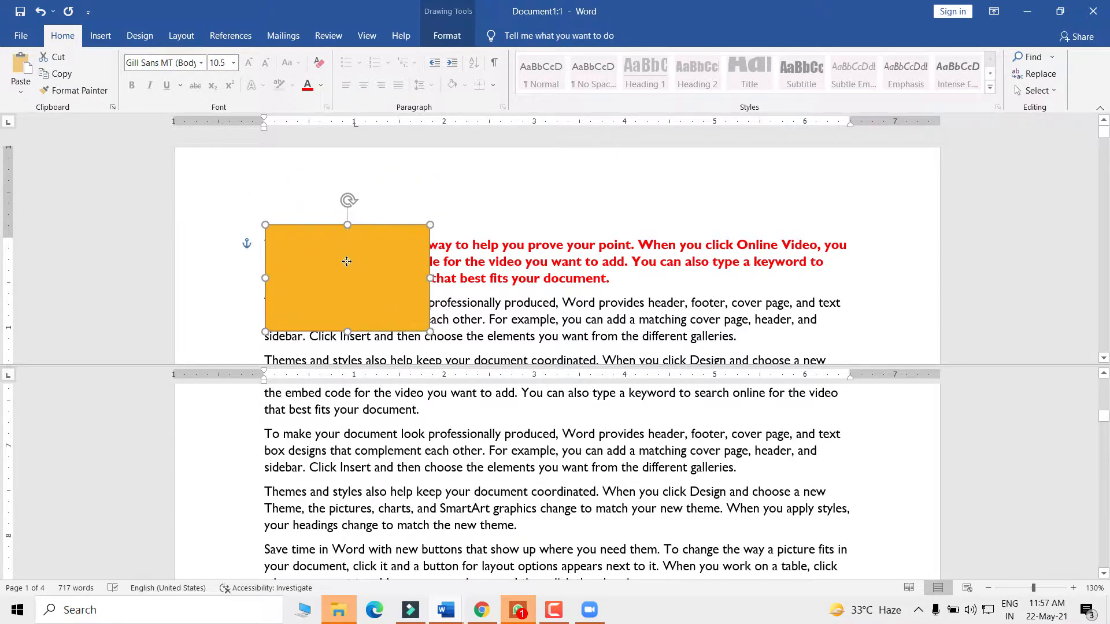
click(447, 435)
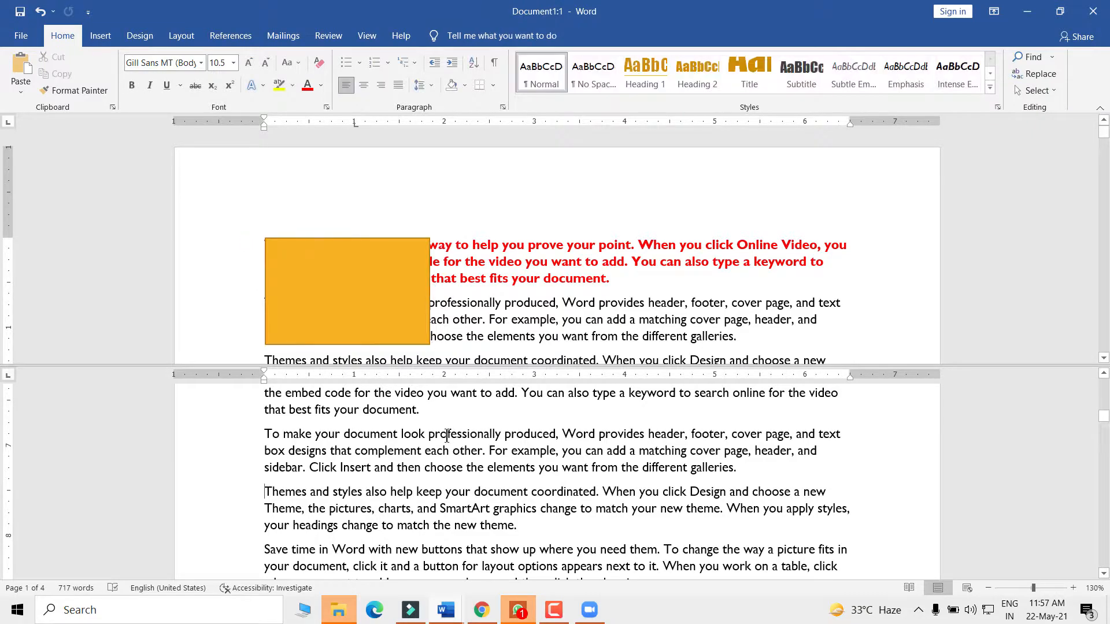
scroll(465, 489, down, 6)
scroll(382, 500, up, 3)
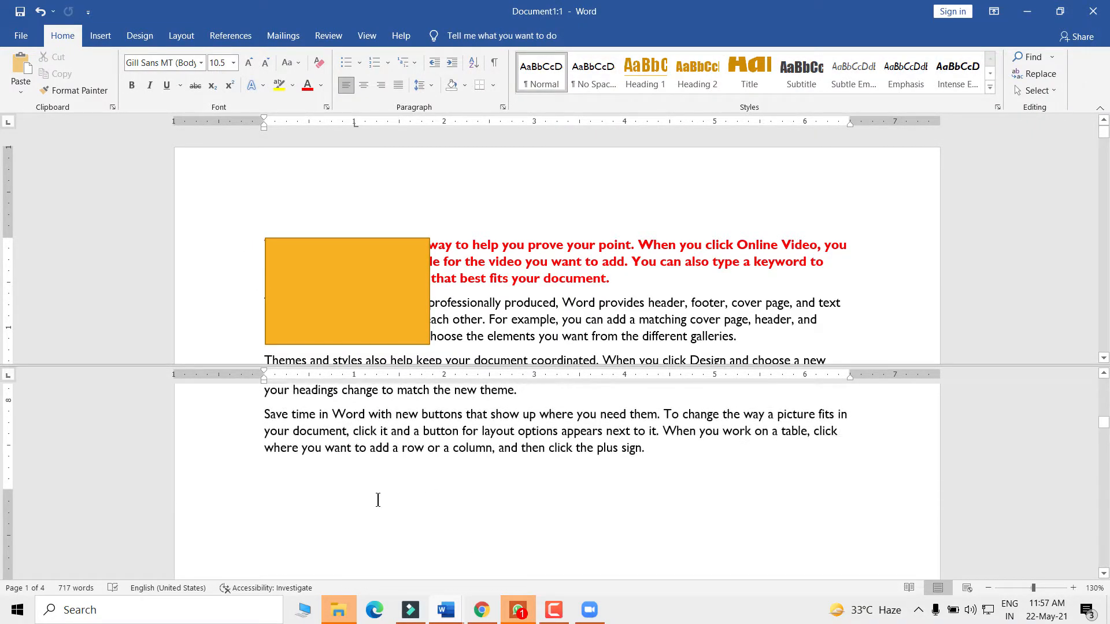
scroll(364, 491, down, 2)
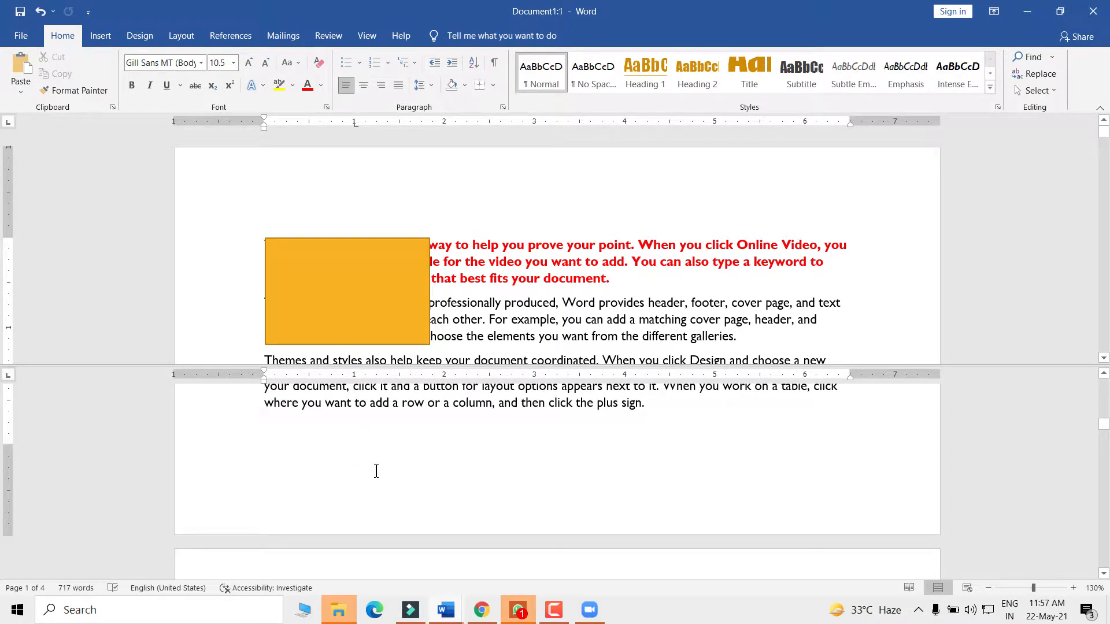
scroll(375, 470, up, 1)
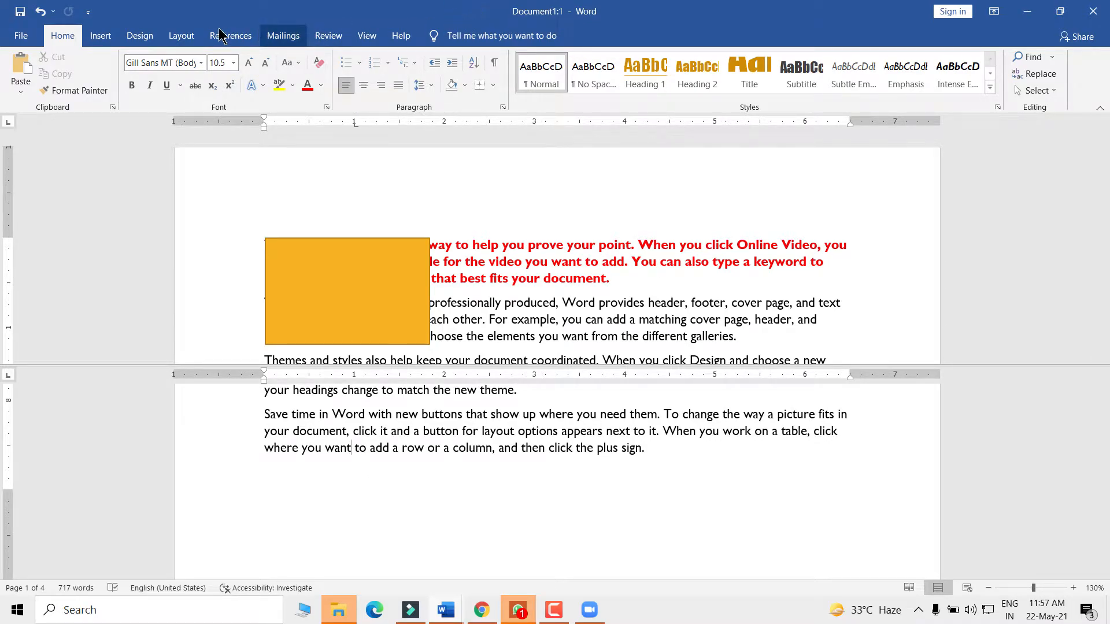
- Draw a 1.44-inch orange circle over the start of the 'Save time in Word' paragraph
click(100, 36)
click(178, 87)
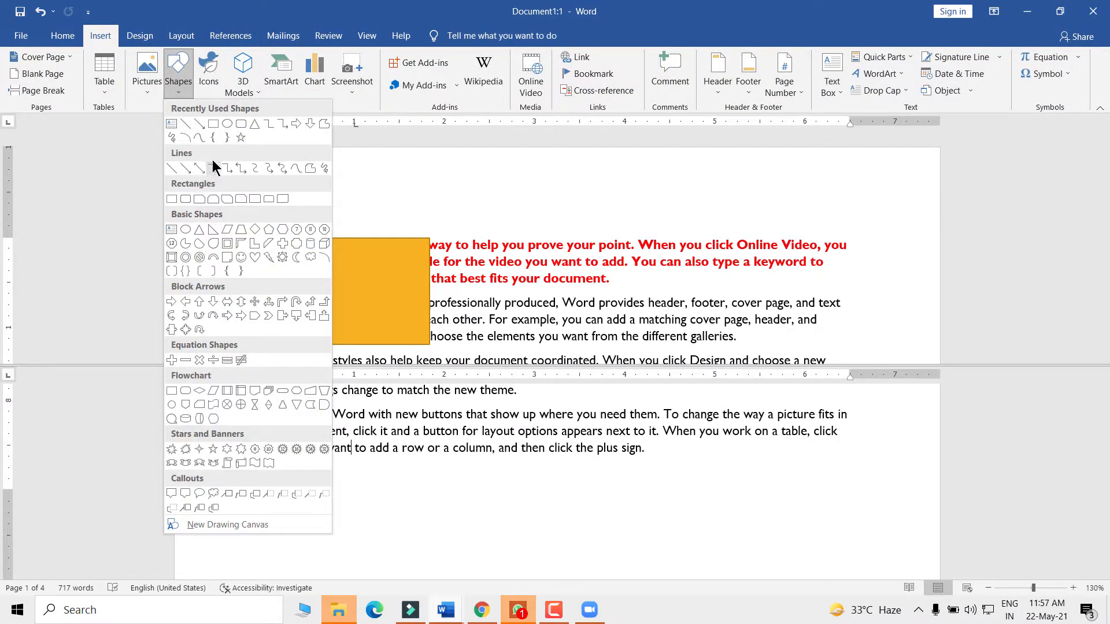
click(226, 131)
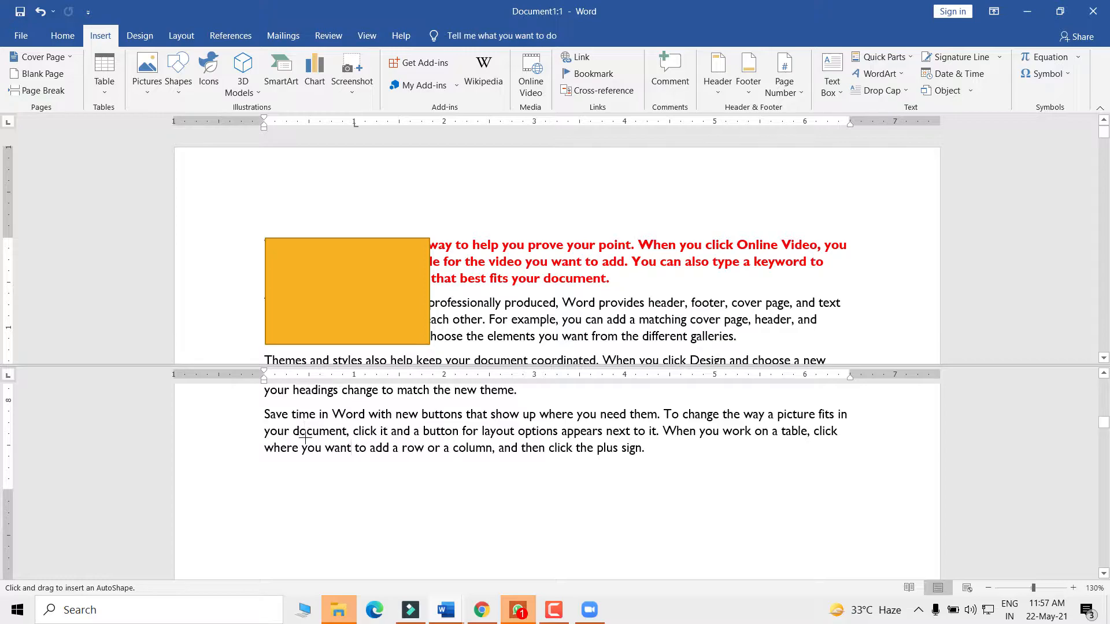
drag(270, 410, 380, 537)
drag(349, 471, 360, 468)
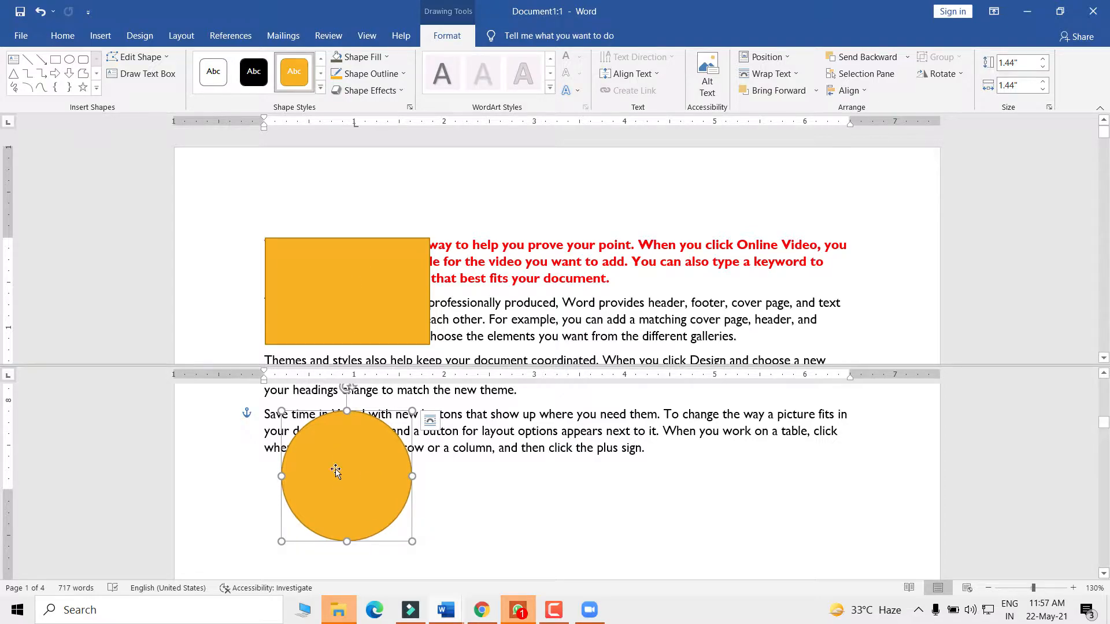
- Select the rectangle and bring up its Shape Fill options
click(308, 342)
click(324, 448)
click(334, 293)
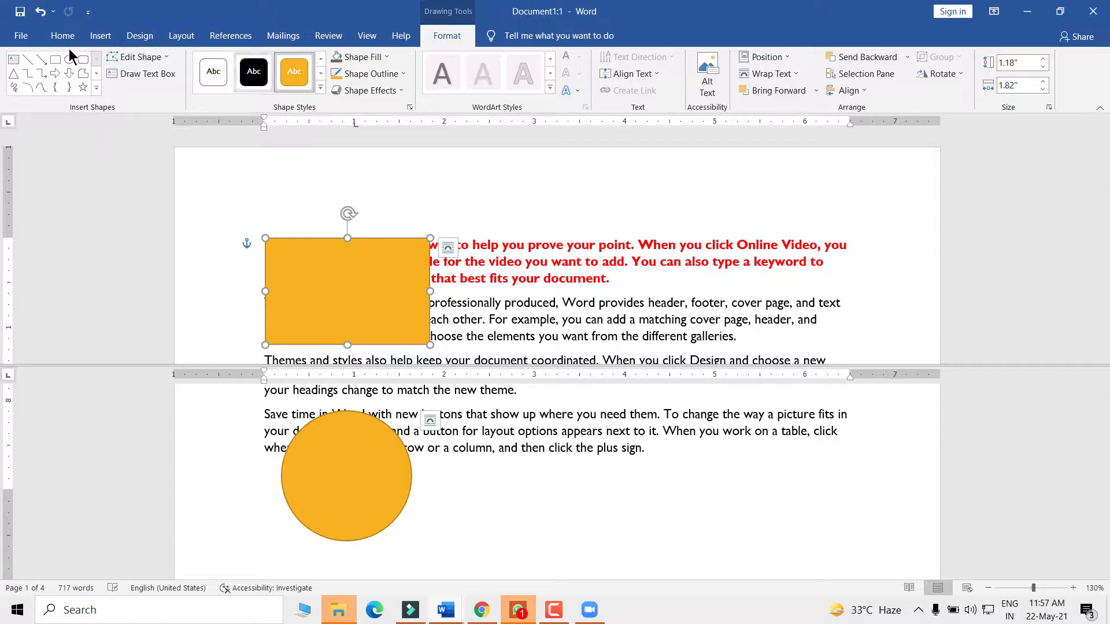
click(377, 58)
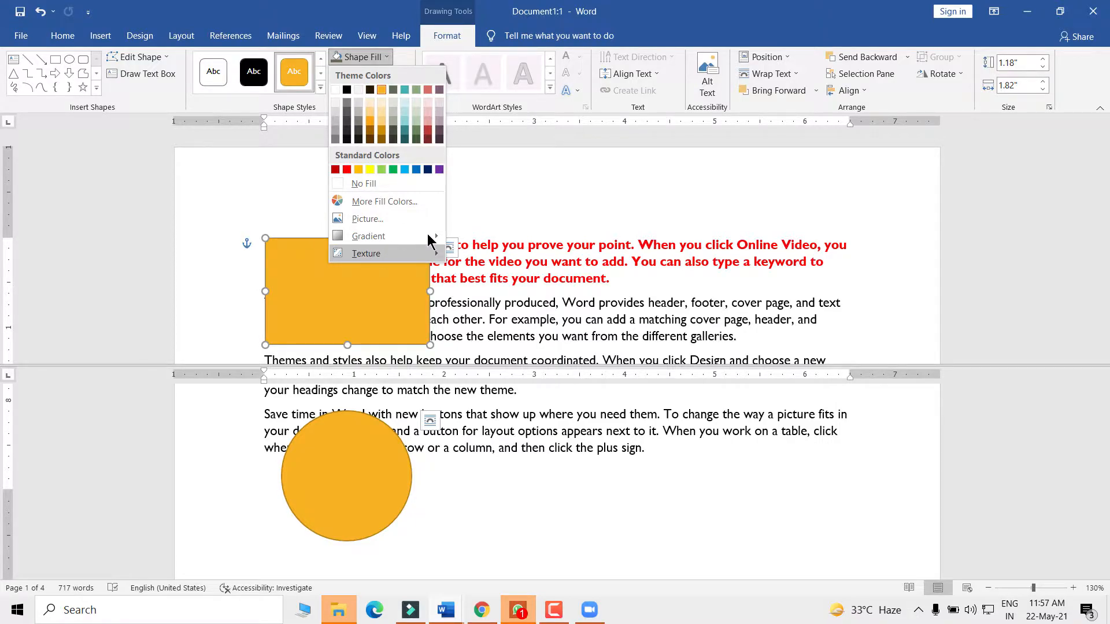
- Fill the rectangle with a light radial gradient and the circle with Fish fossil texture, enlarging the circle
mouse_move(432, 237)
click(495, 361)
click(292, 488)
click(361, 57)
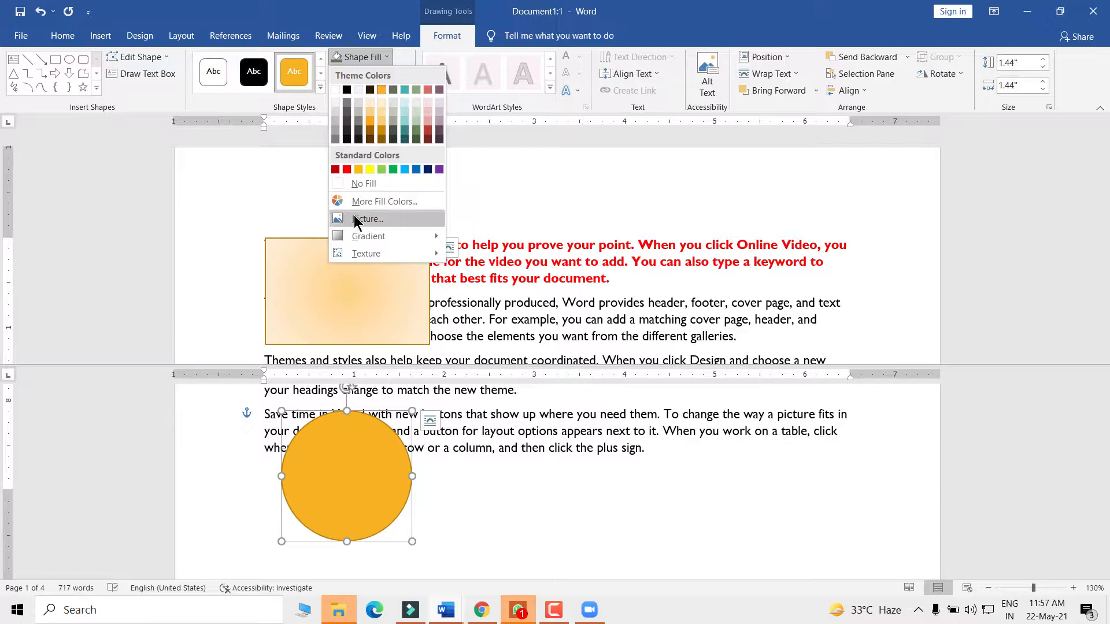
mouse_move(358, 253)
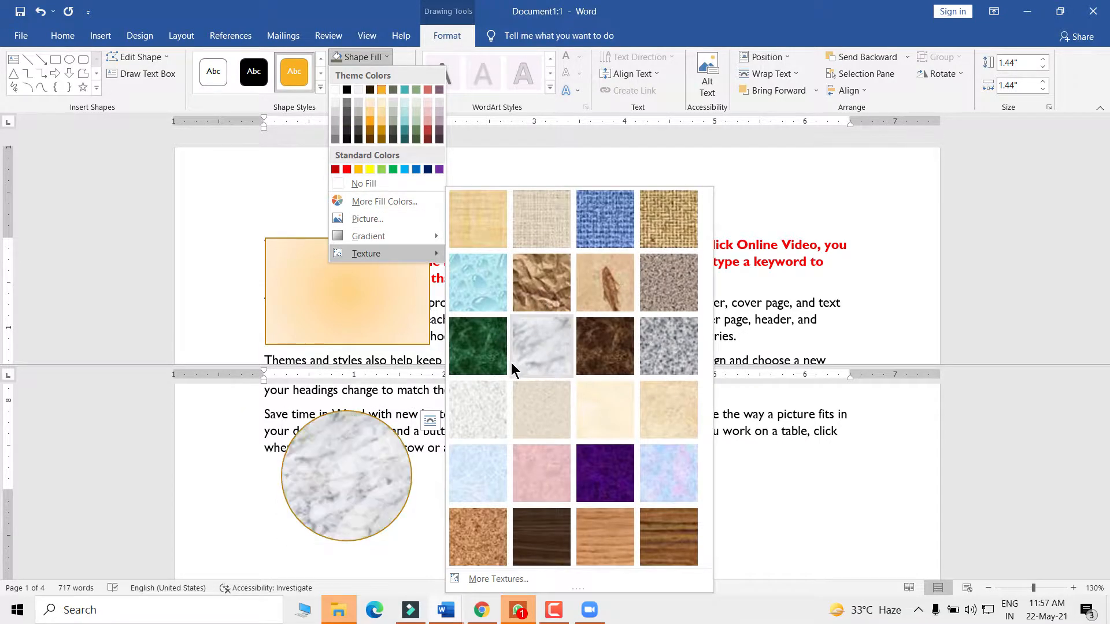
key(Escape)
key(Escape)
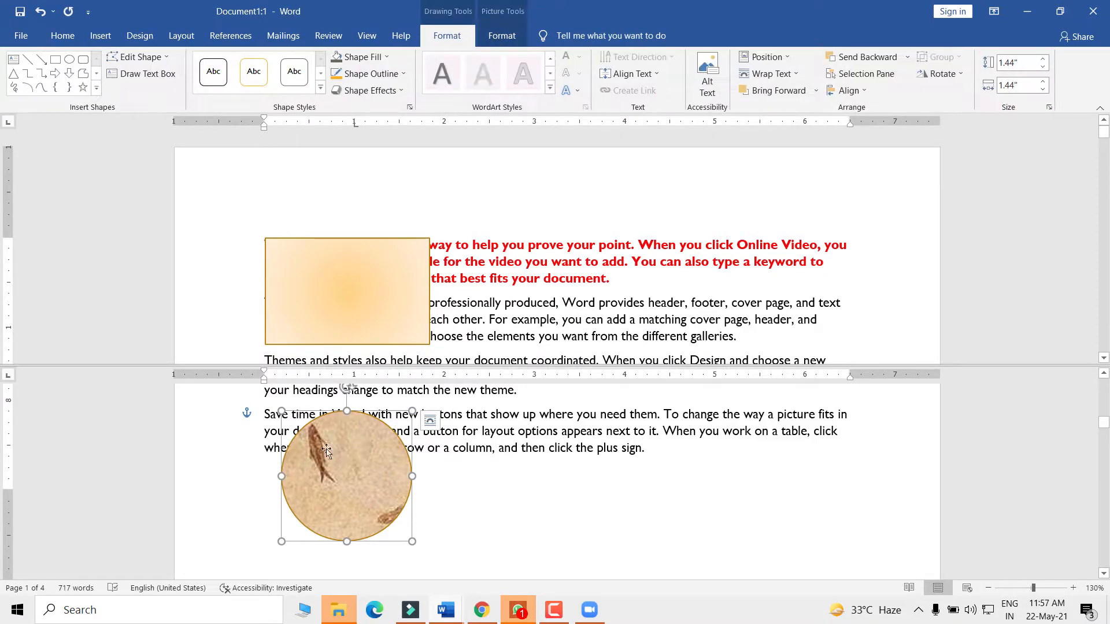
drag(282, 412, 265, 406)
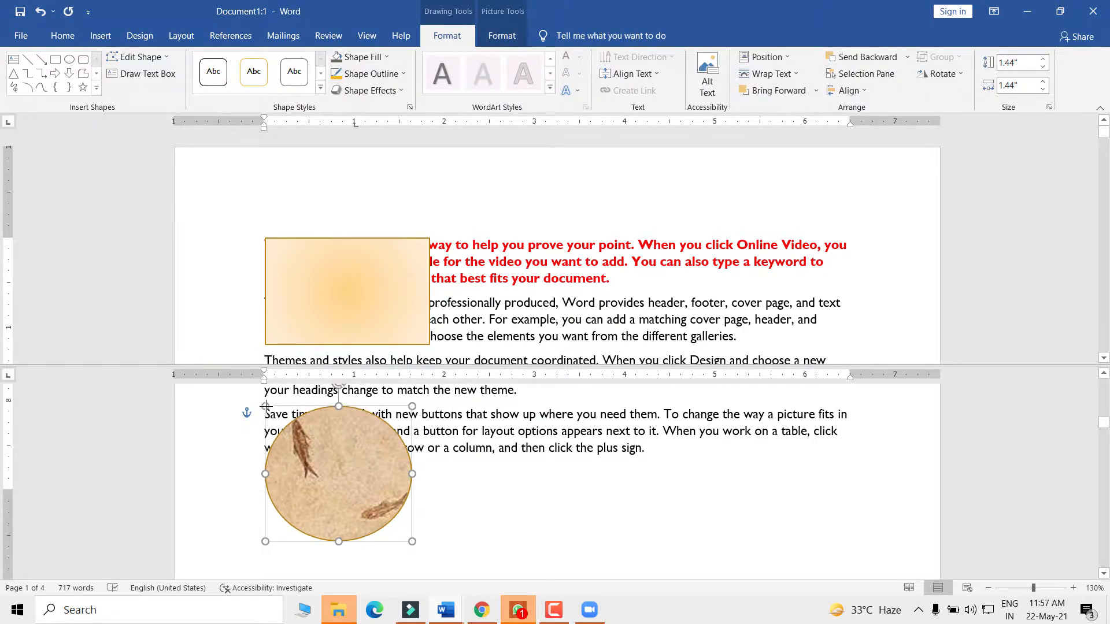
click(467, 453)
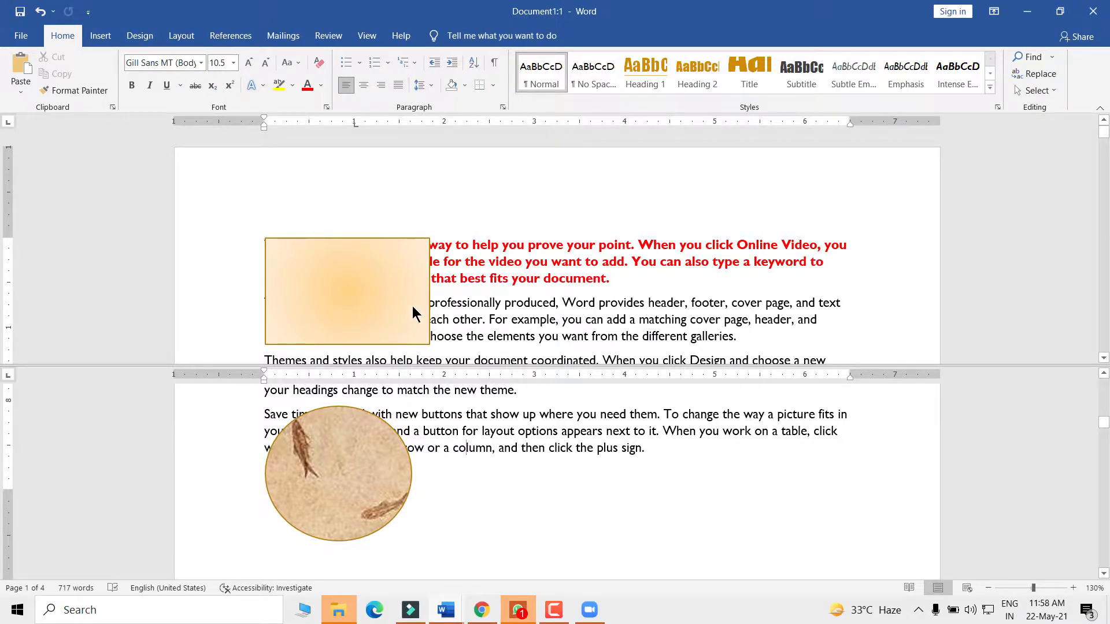
- Remove the split and select the gradient rectangle and the fossil-textured circle in turn
click(367, 36)
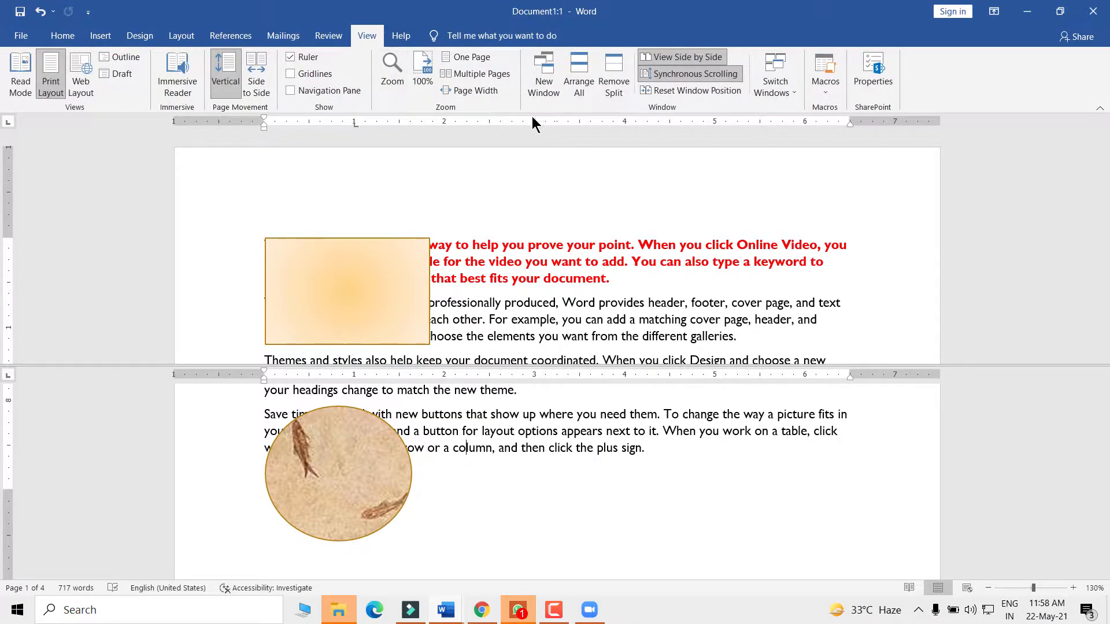
click(613, 76)
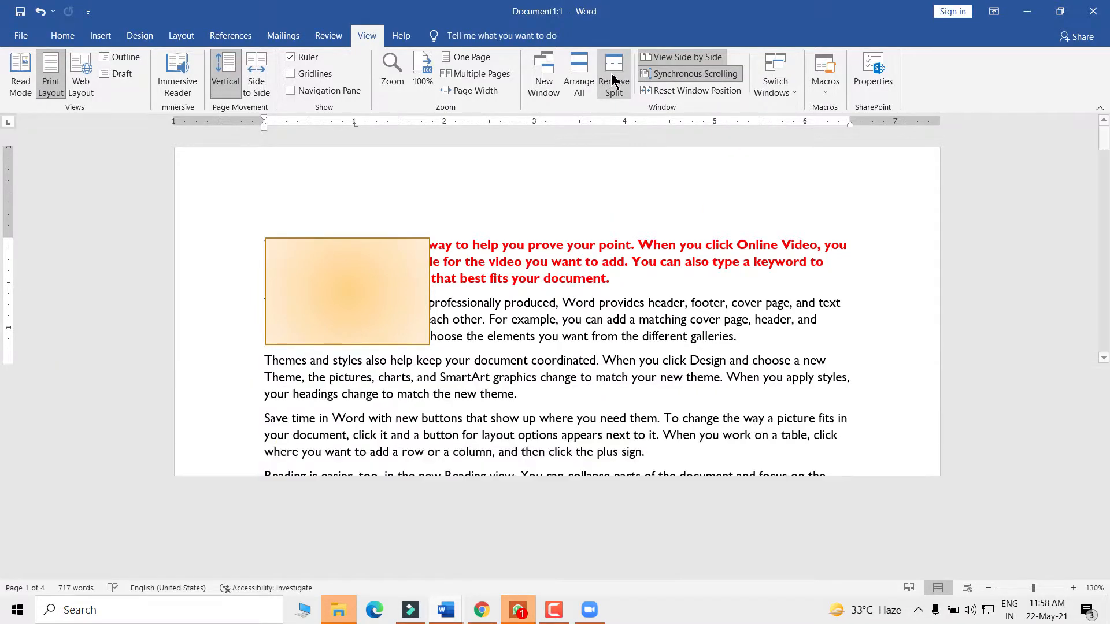
click(345, 306)
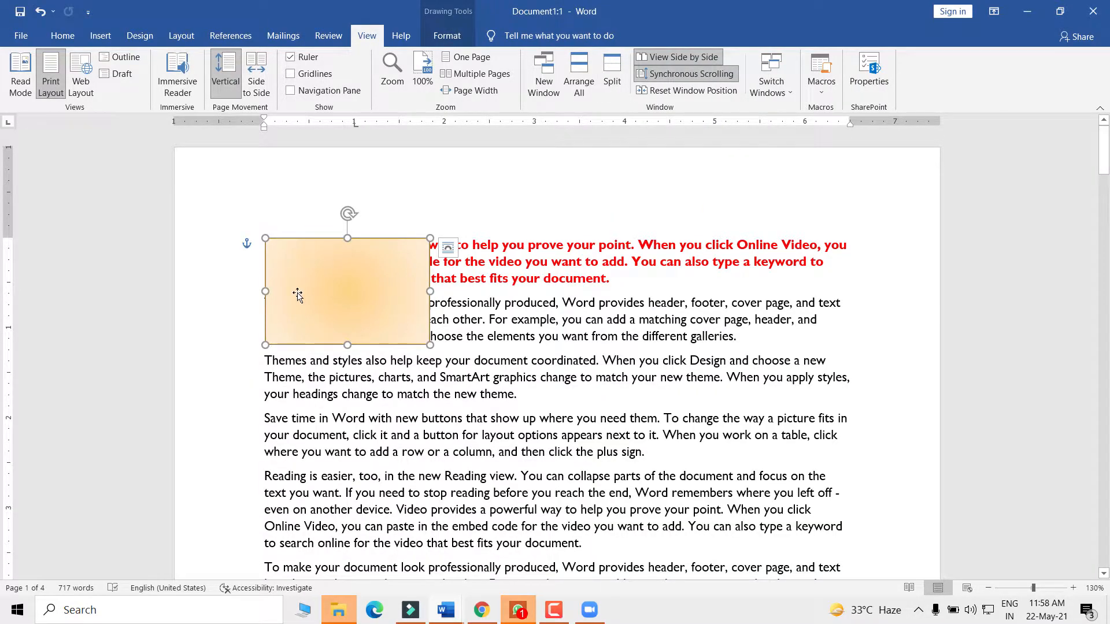
scroll(384, 376, down, 10)
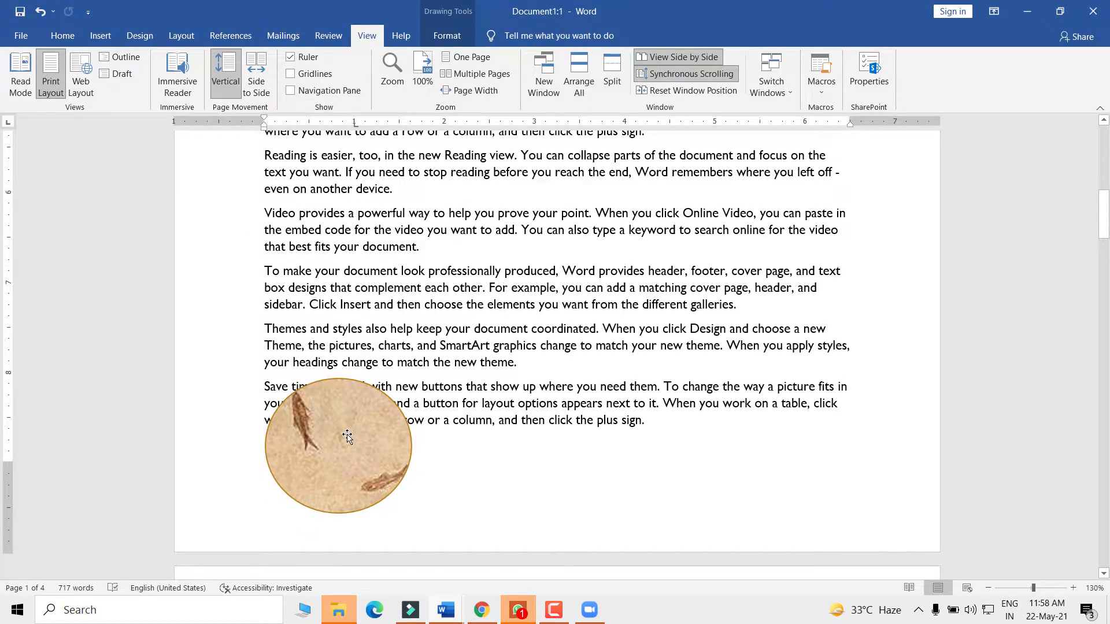
click(347, 437)
scroll(347, 436, up, 10)
scroll(371, 290, down, 10)
scroll(419, 422, down, 3)
scroll(416, 413, up, 12)
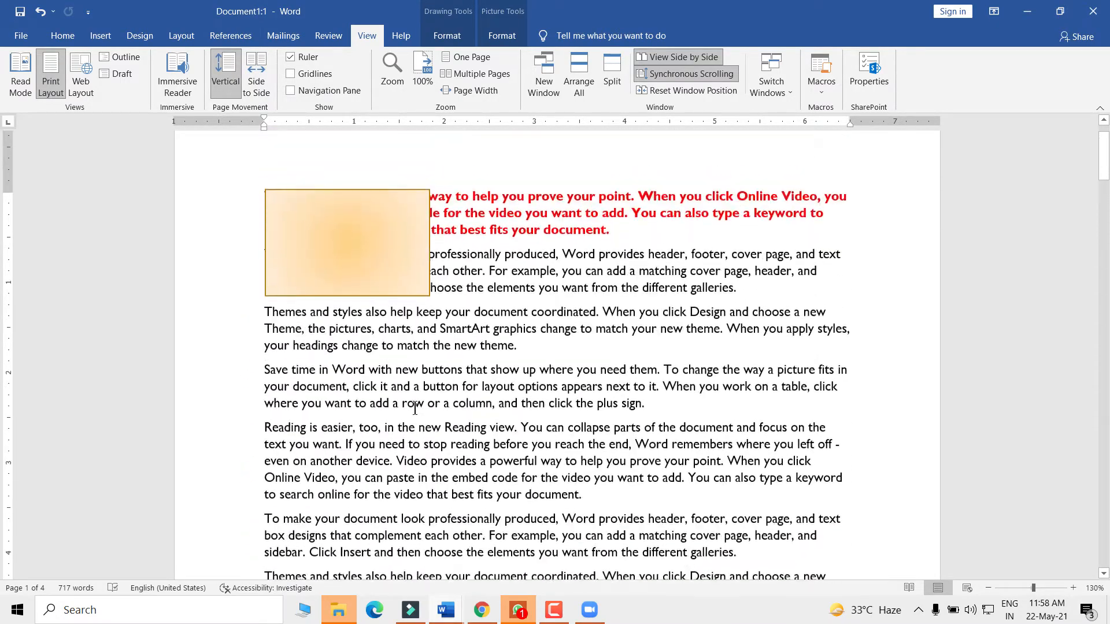
- Split the window again, placing the divider so the circle shows in the lower pane
click(391, 277)
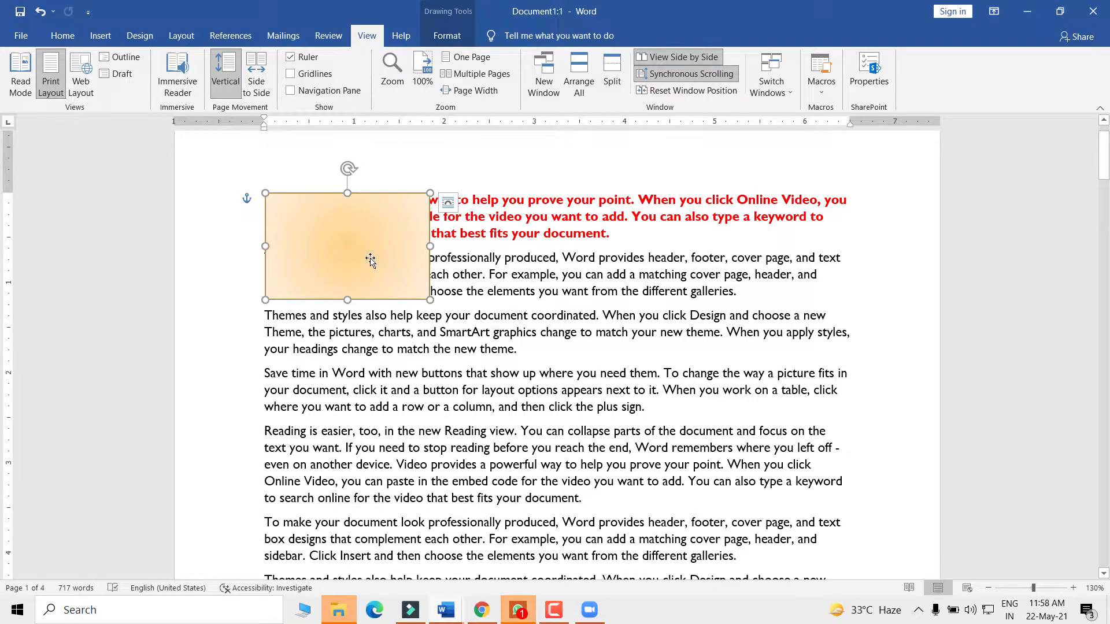
scroll(366, 242, down, 15)
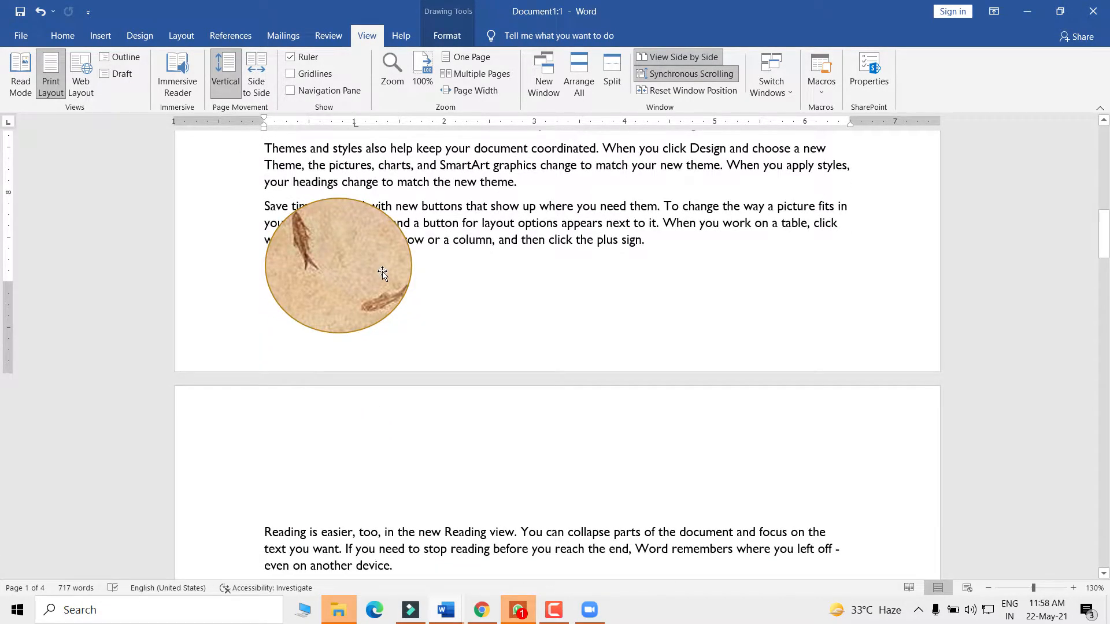
scroll(382, 273, up, 15)
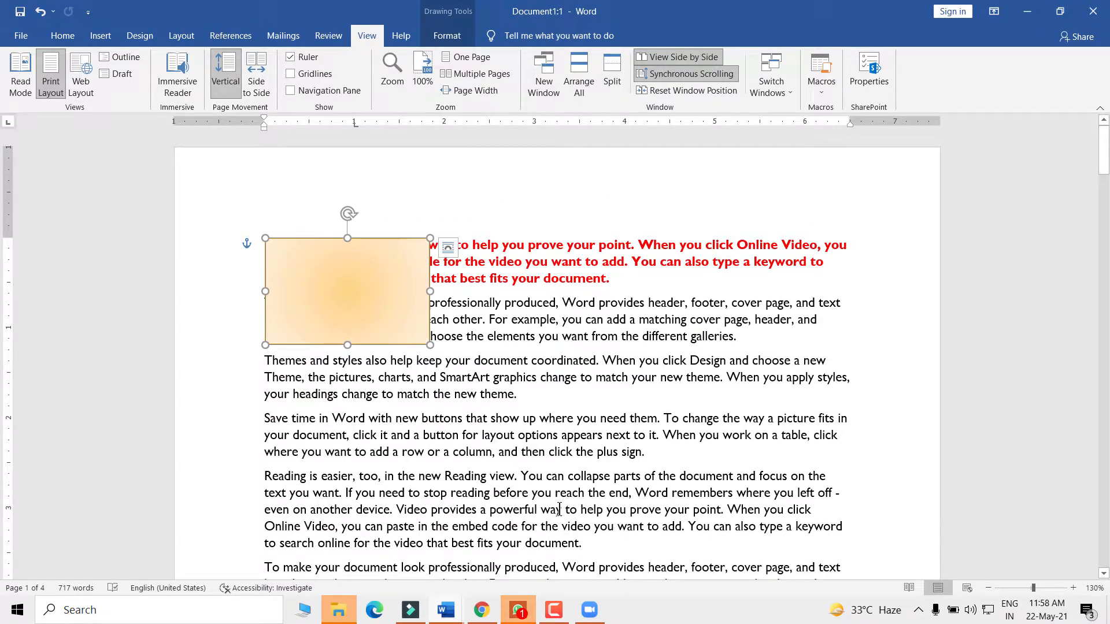
click(652, 467)
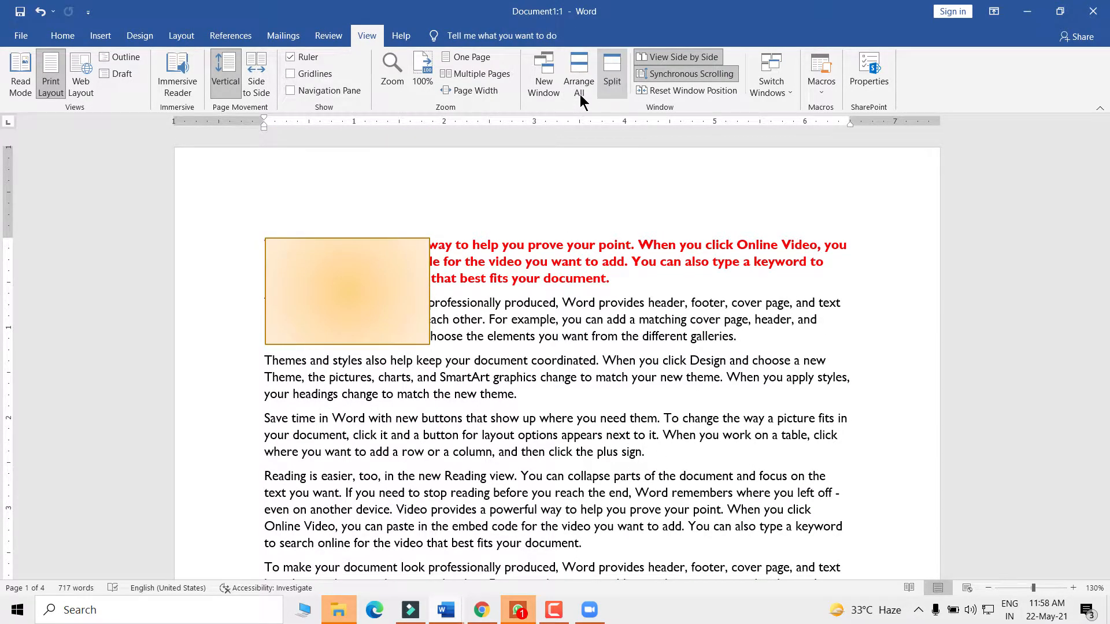
click(611, 78)
click(441, 347)
scroll(442, 426, down, 4)
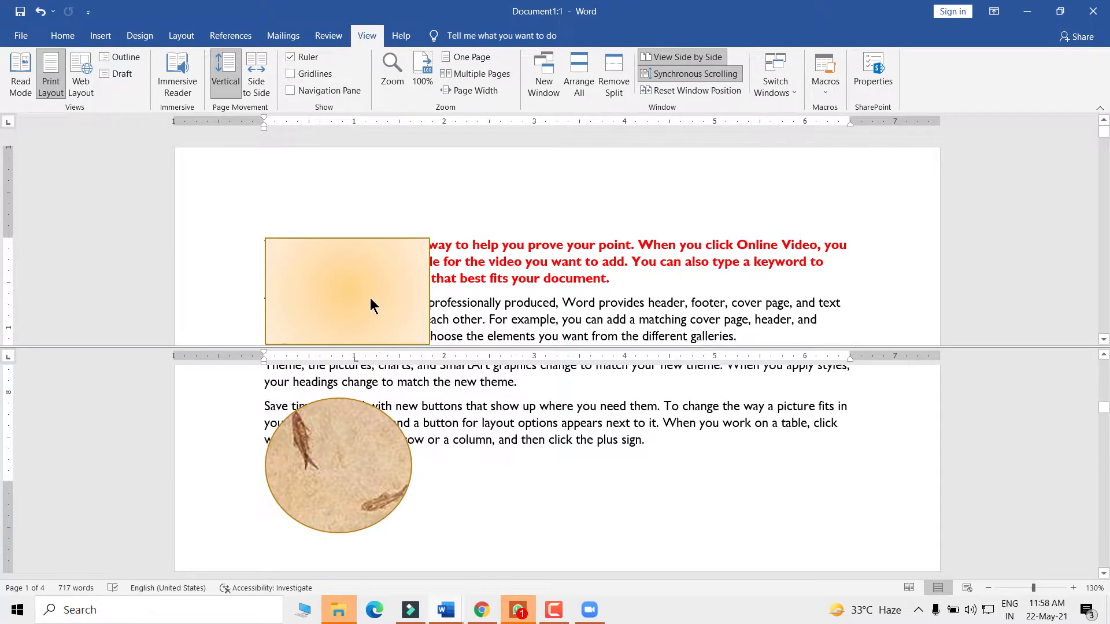
- Remove the split for a single pane and preview the open Word windows from the taskbar
click(606, 74)
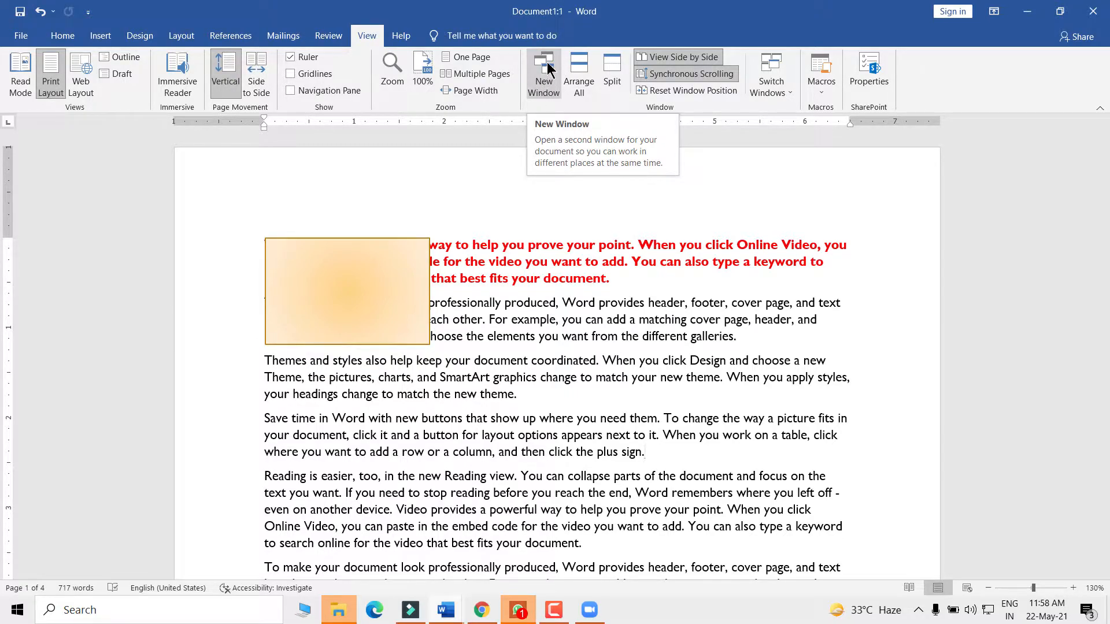
click(439, 609)
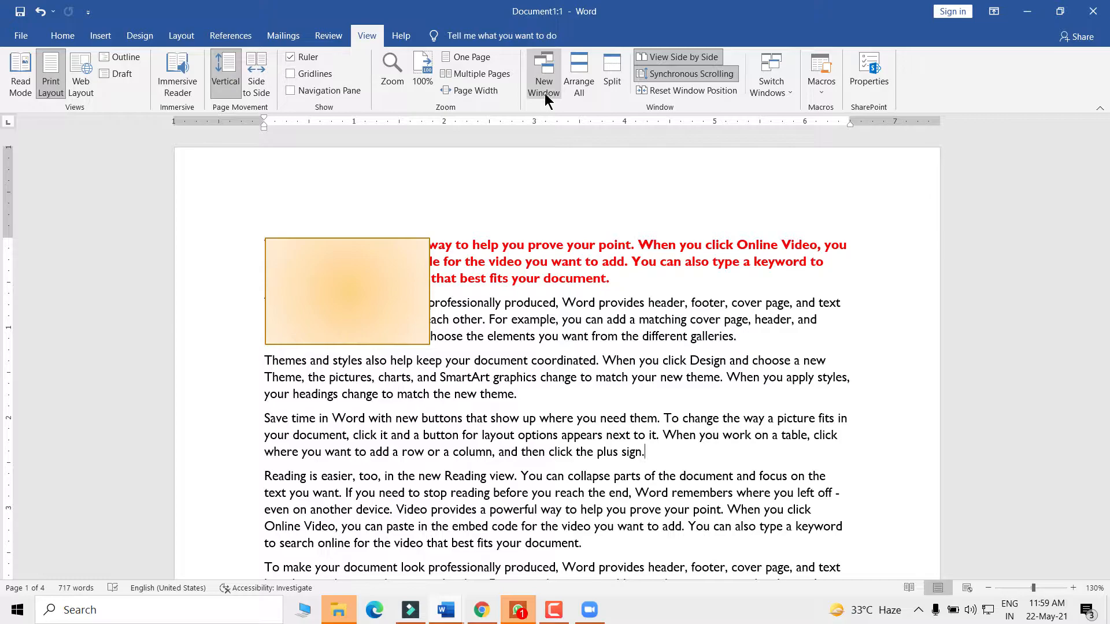
mouse_move(446, 610)
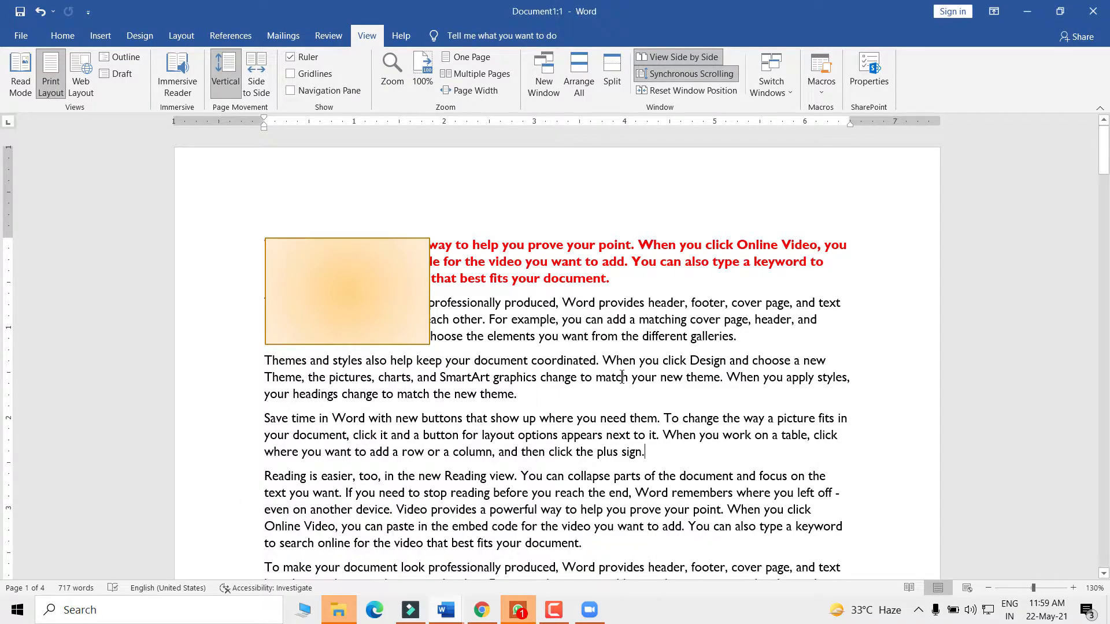
- Switch to the Document1:3 window through Switch Windows and maximize it to full screen
click(788, 87)
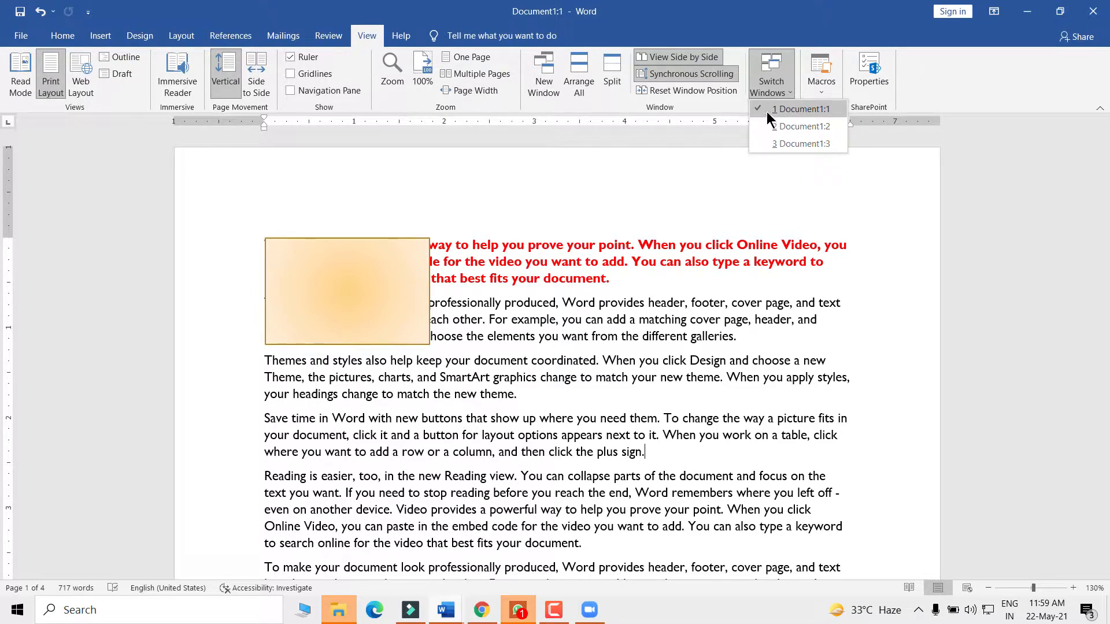
click(799, 143)
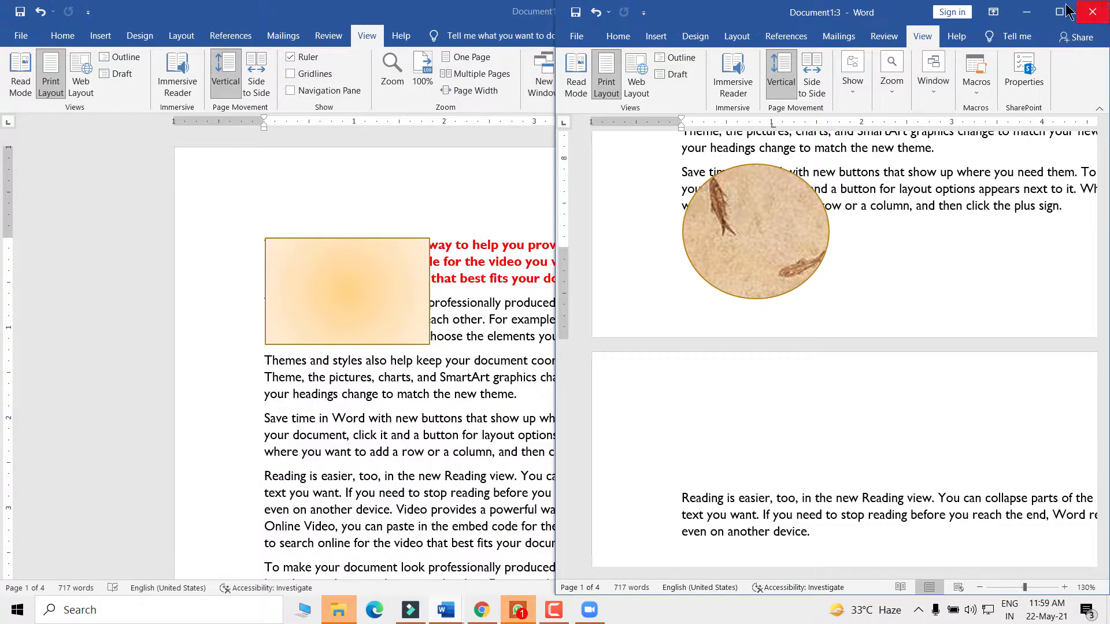
scroll(709, 321, up, 10)
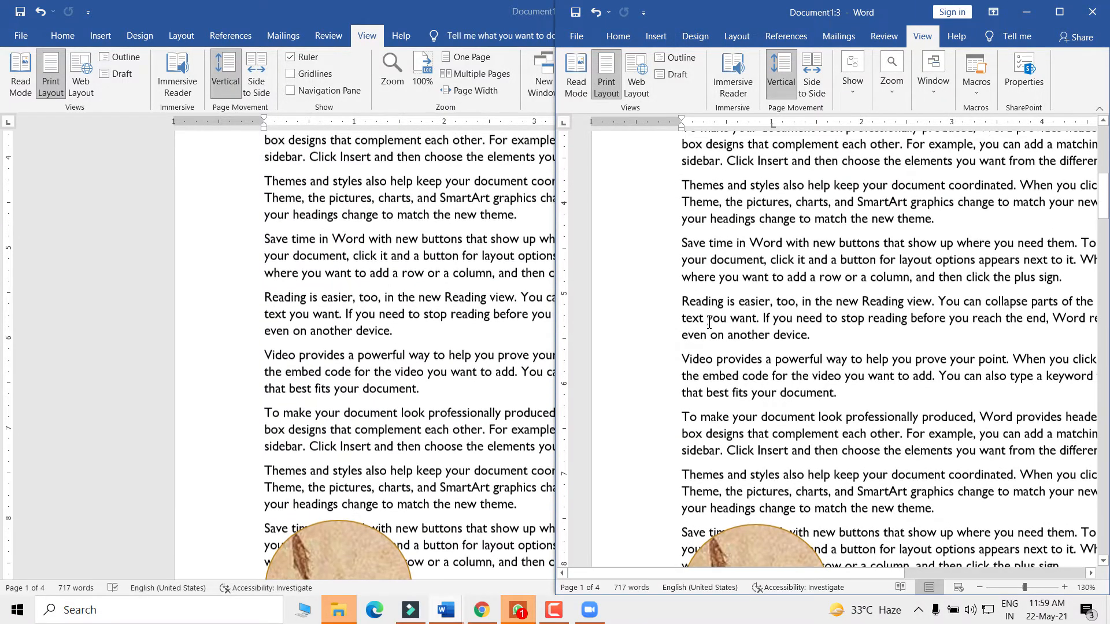
scroll(710, 321, up, 2)
click(476, 223)
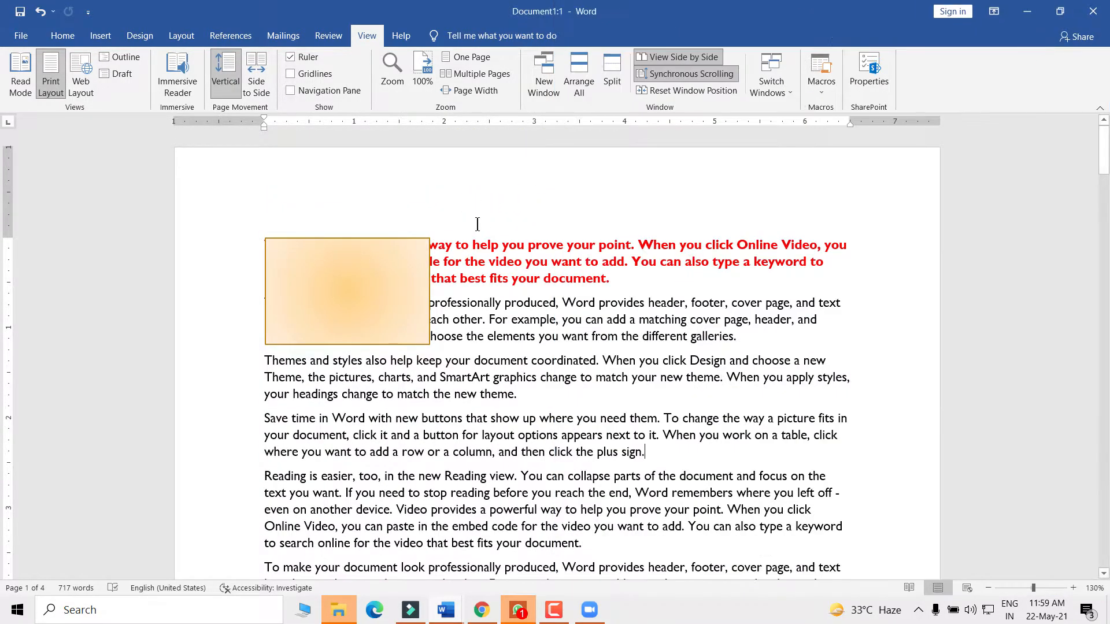
click(774, 90)
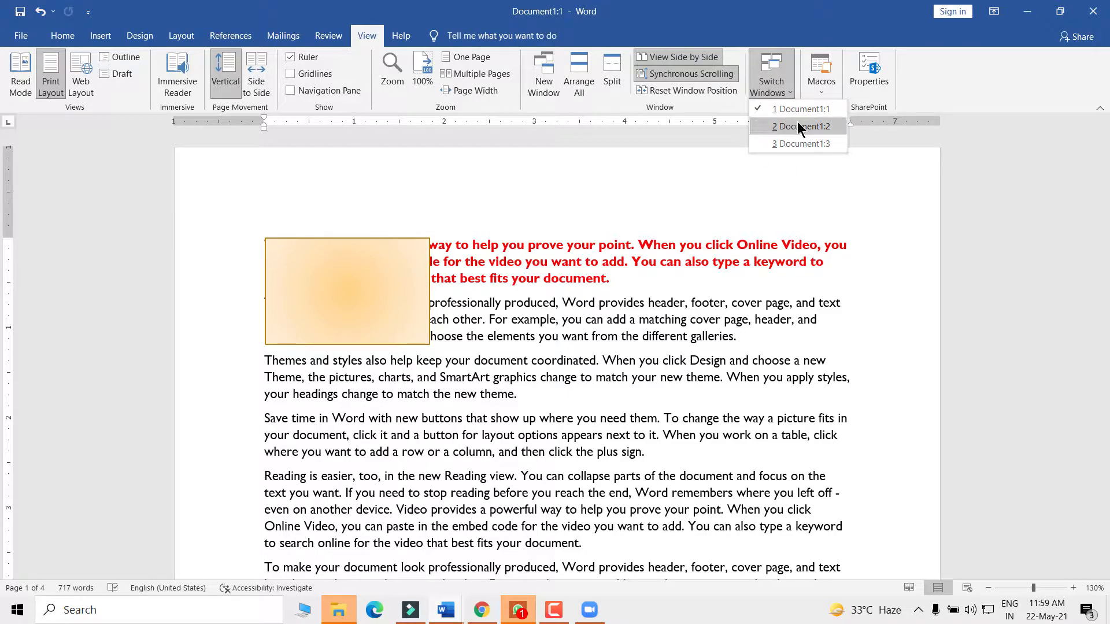
click(759, 108)
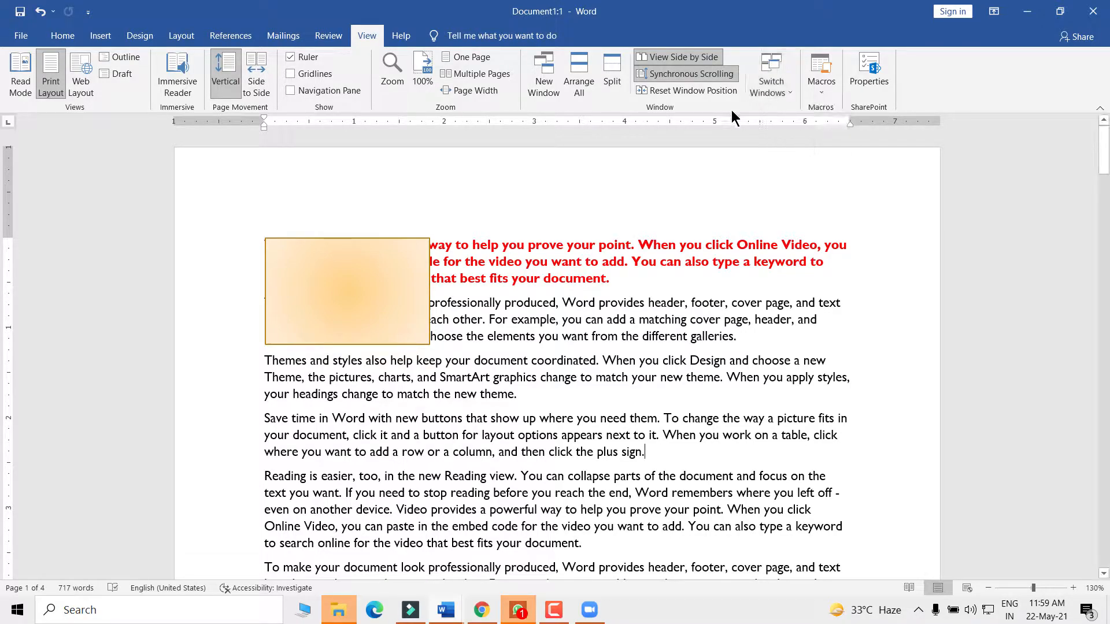
click(779, 74)
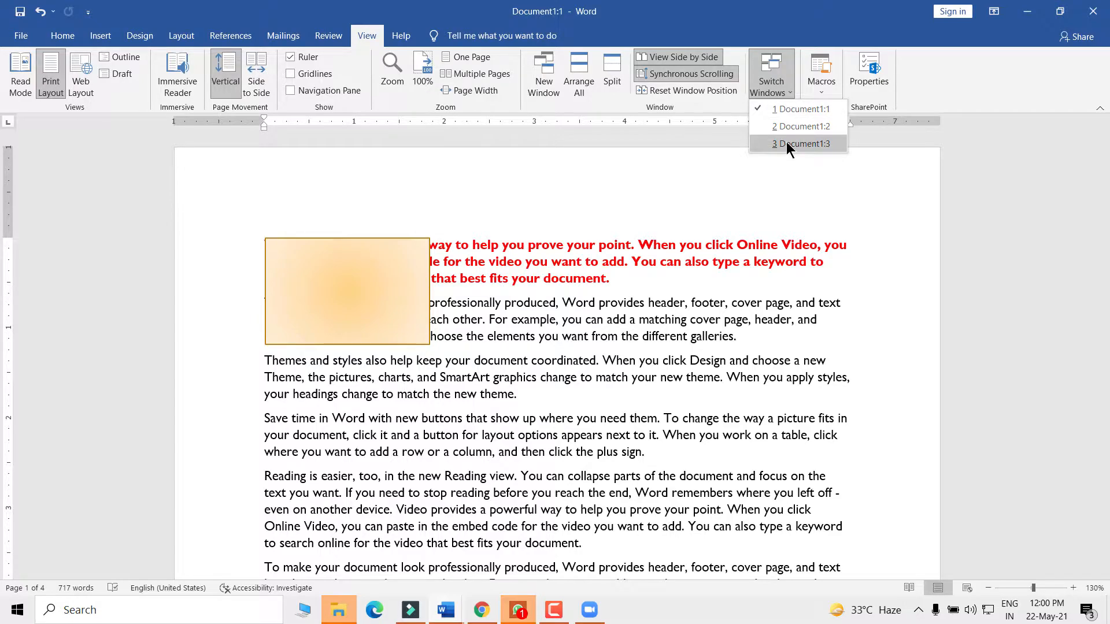
click(801, 144)
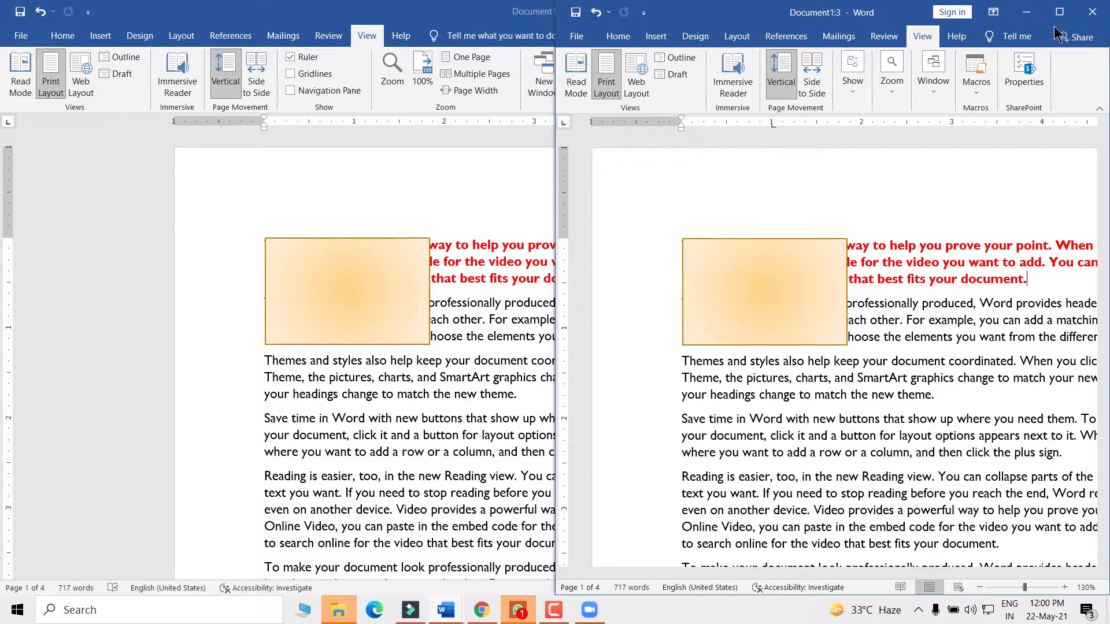
click(1059, 12)
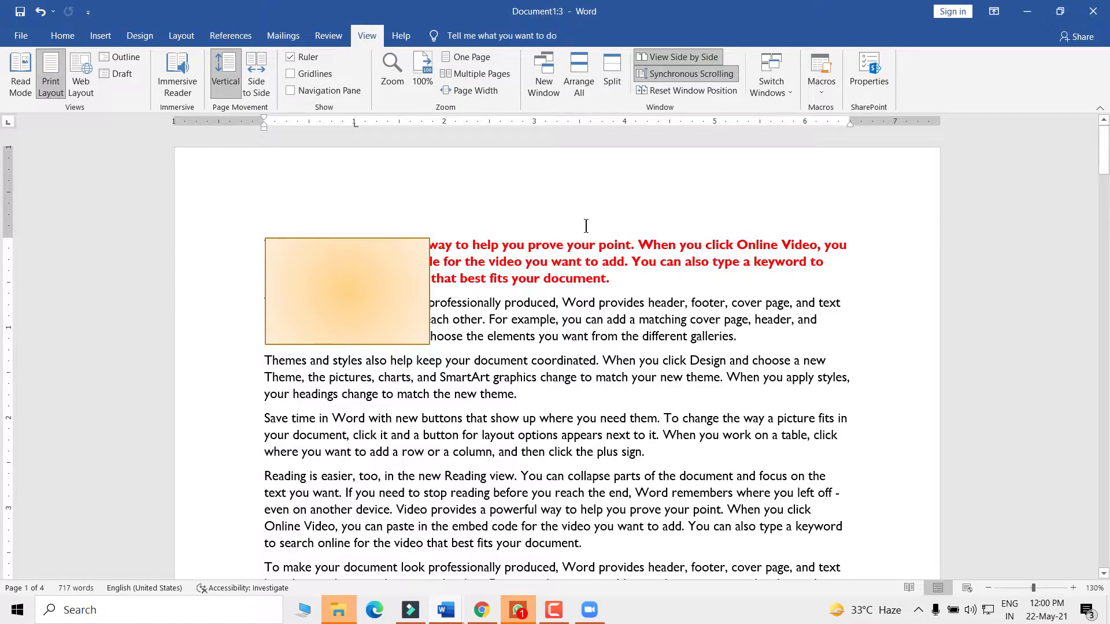
drag(746, 13, 712, 43)
click(936, 40)
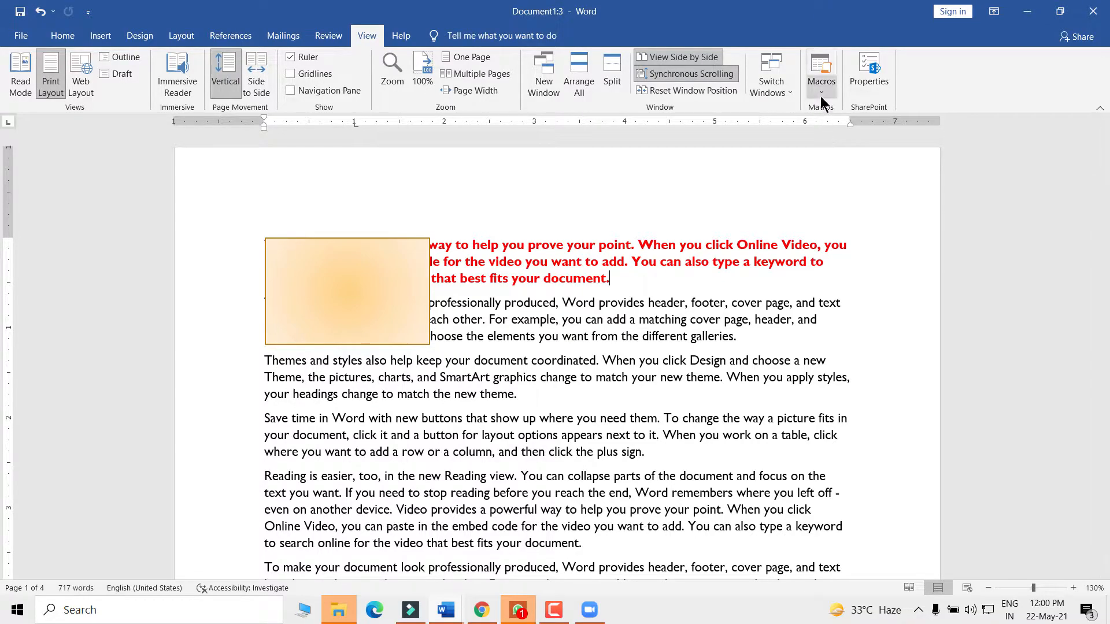
click(406, 312)
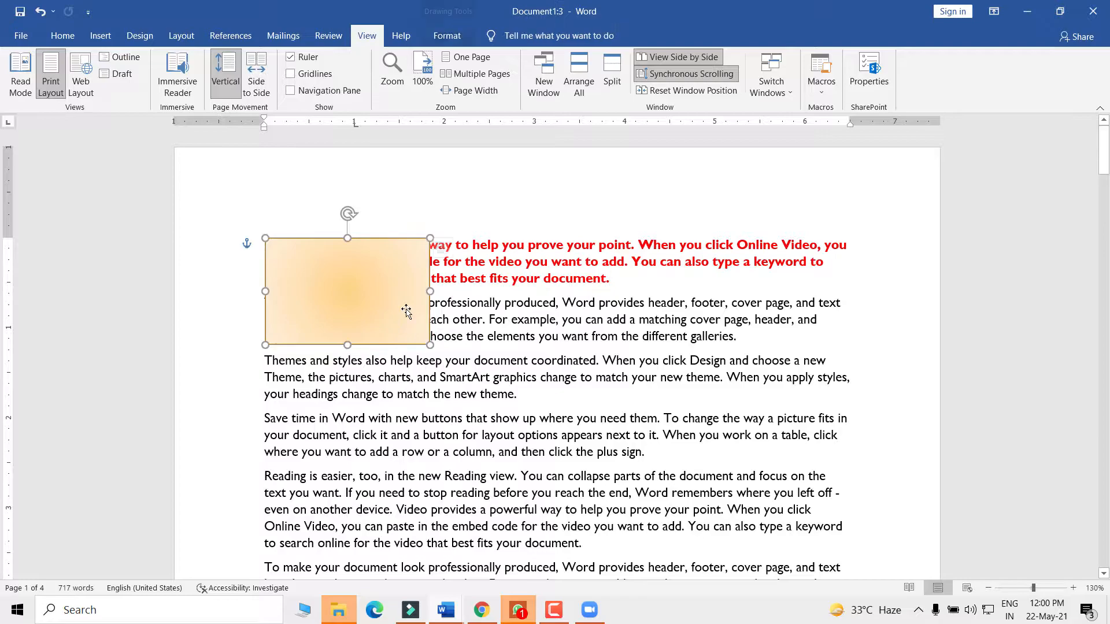
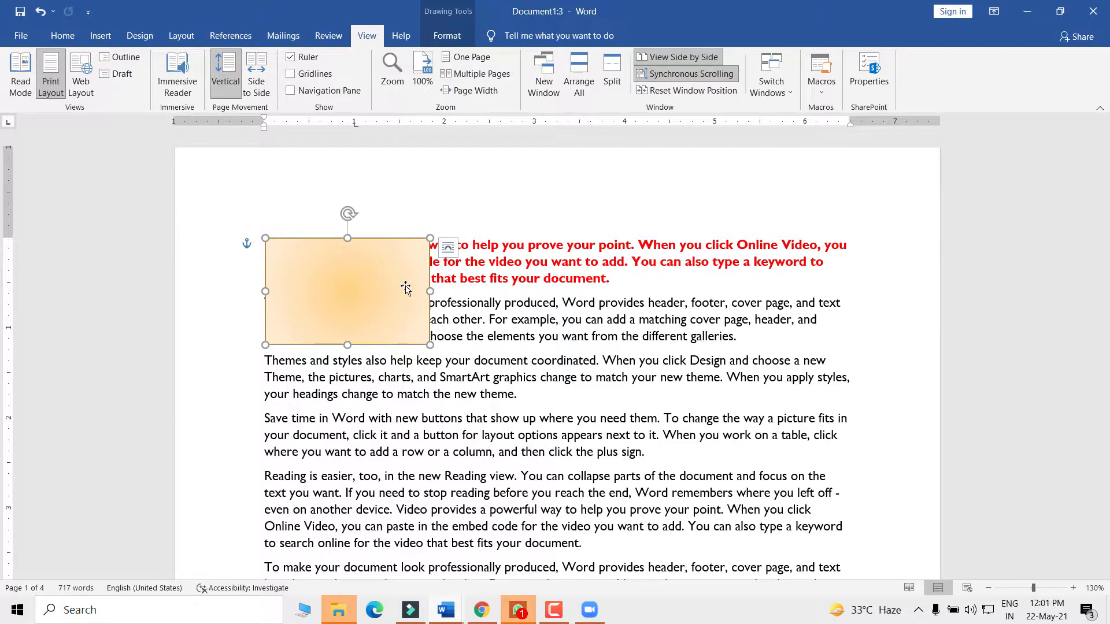
- Delete the selected orange gradient rectangle from beside the red opening paragraph
key(Delete)
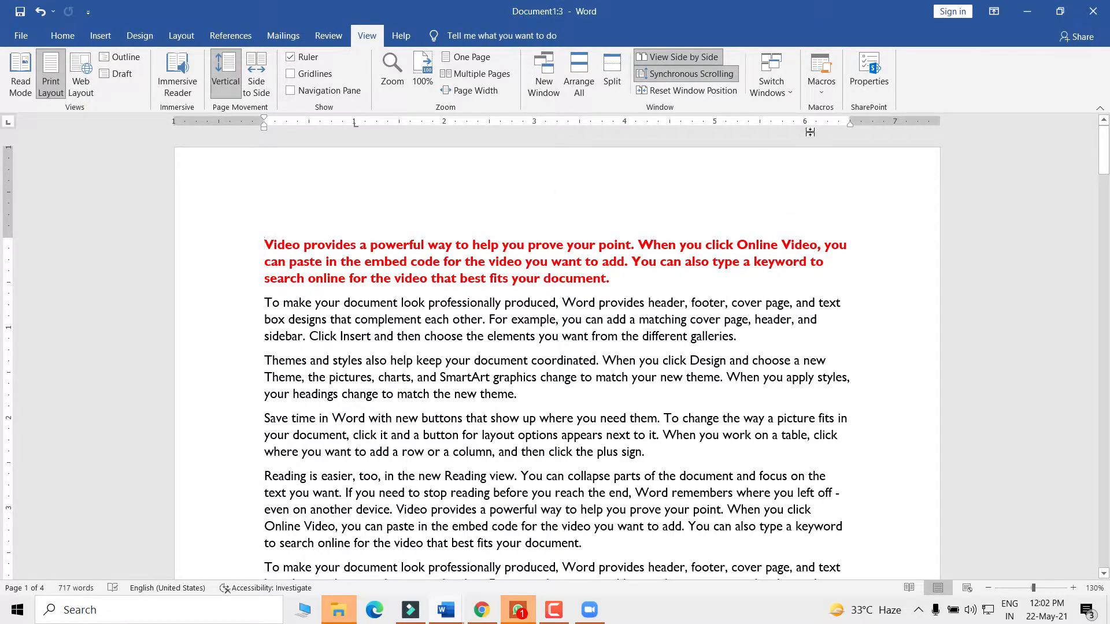
click(821, 93)
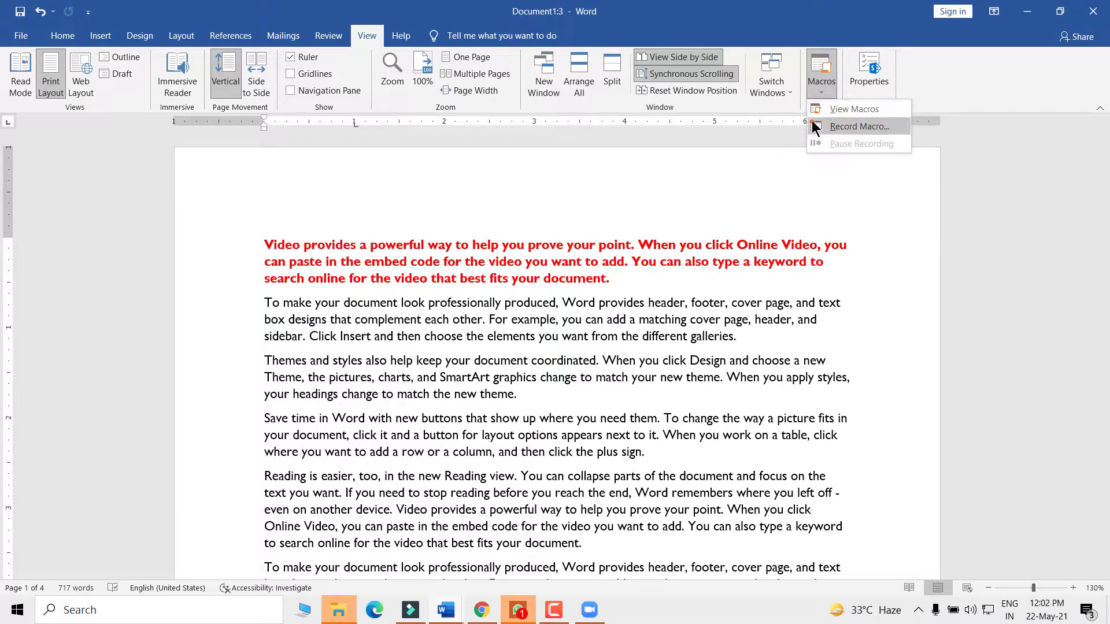
- Select all the document text and delete it, leaving a blank page with 0 words
click(463, 383)
key(ctrl+a)
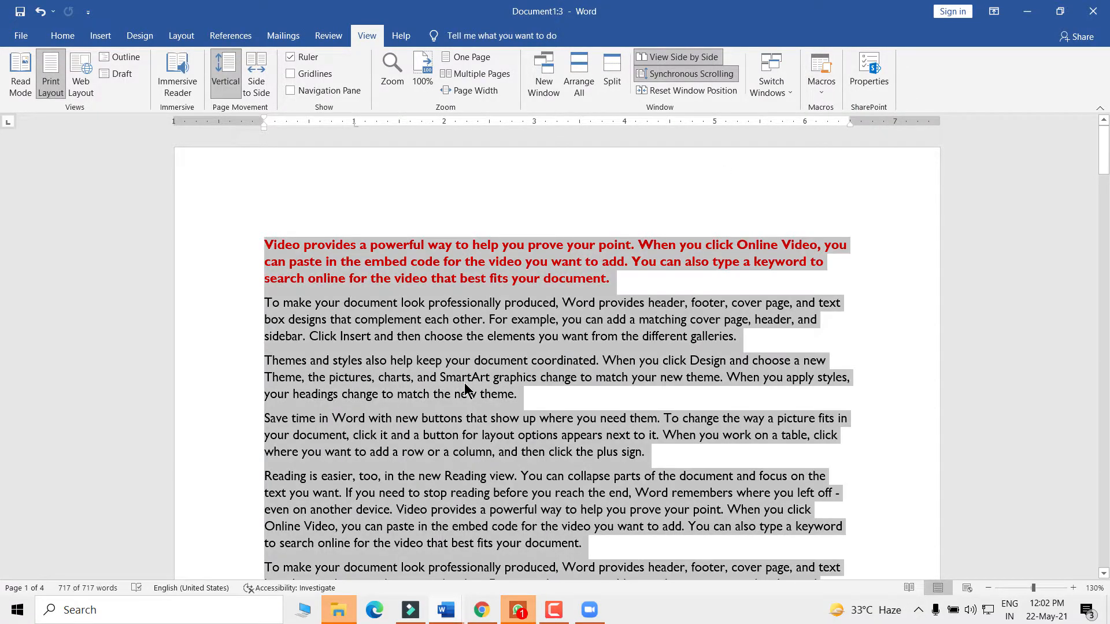
key(Delete)
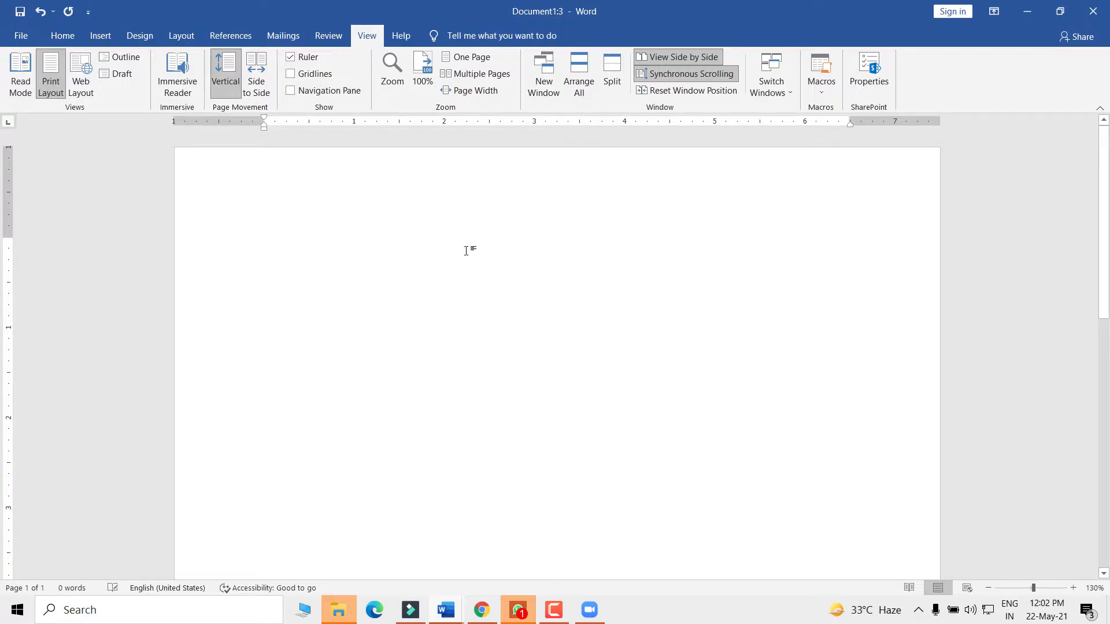
click(819, 90)
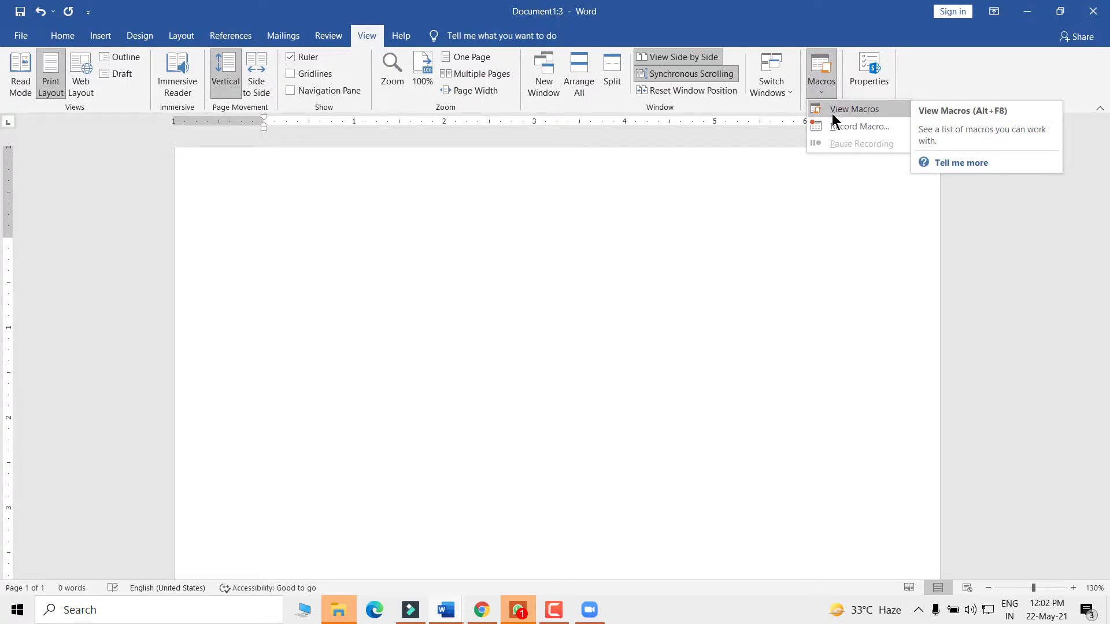
click(814, 113)
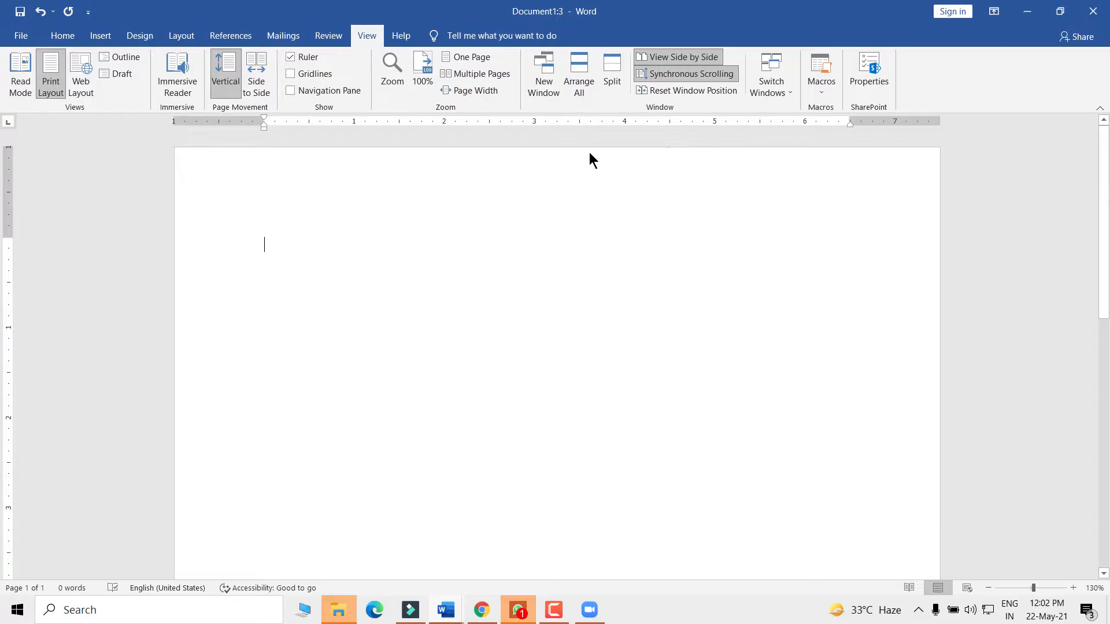
drag(486, 162, 449, 129)
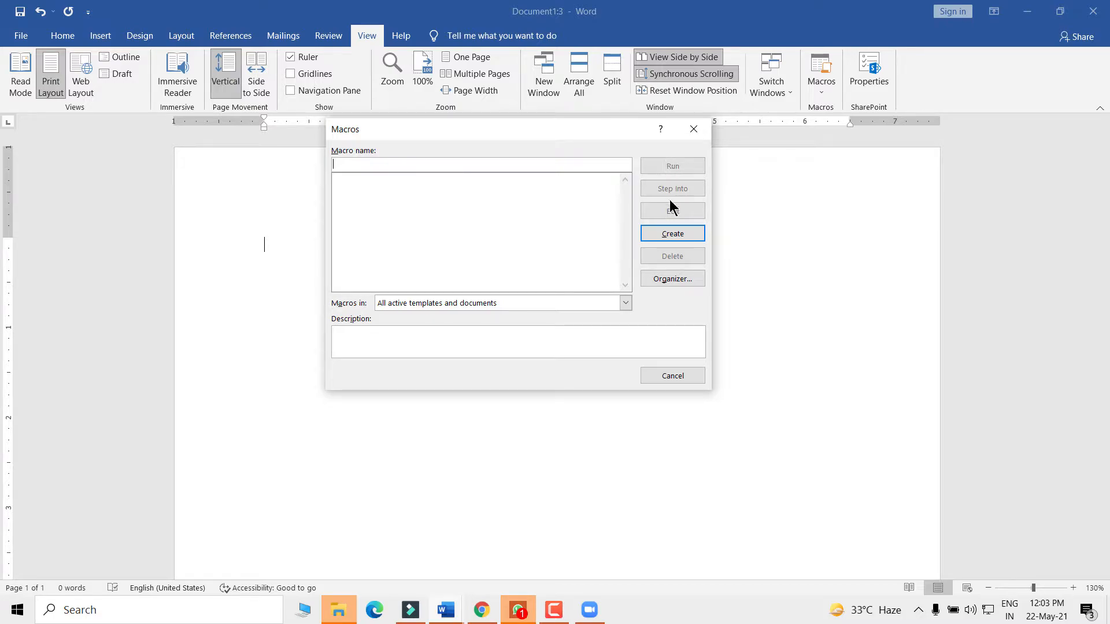
click(694, 129)
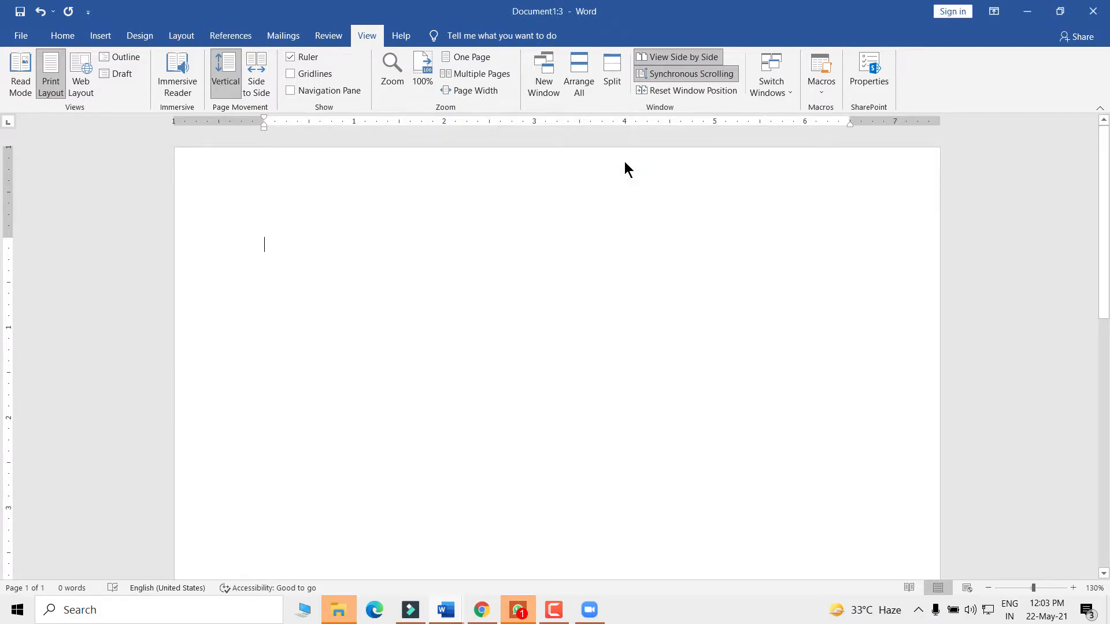
click(824, 87)
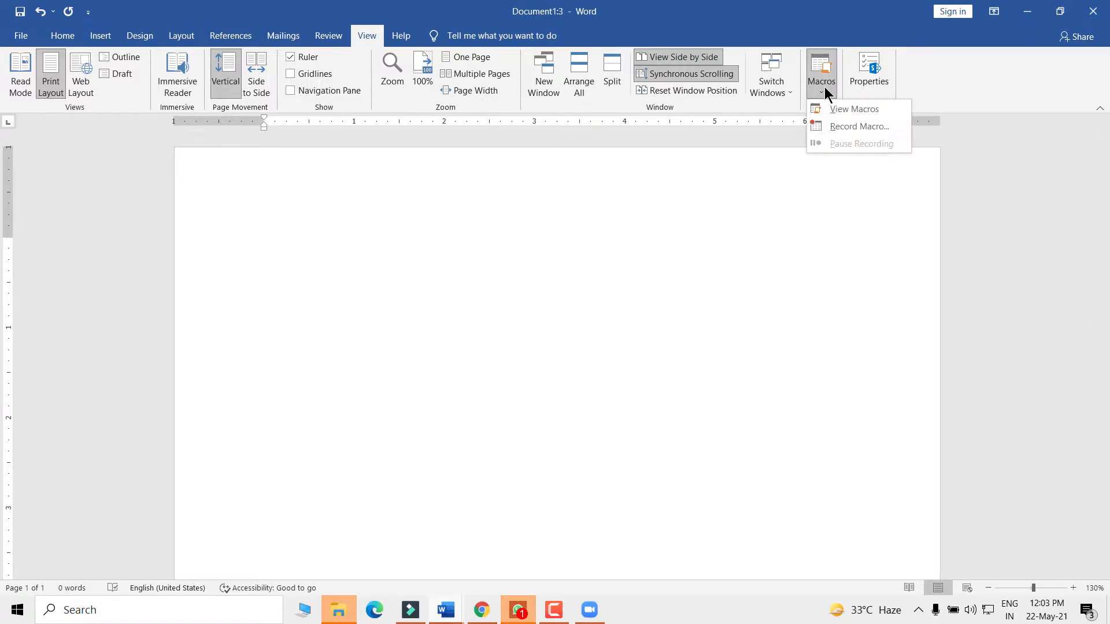
click(850, 112)
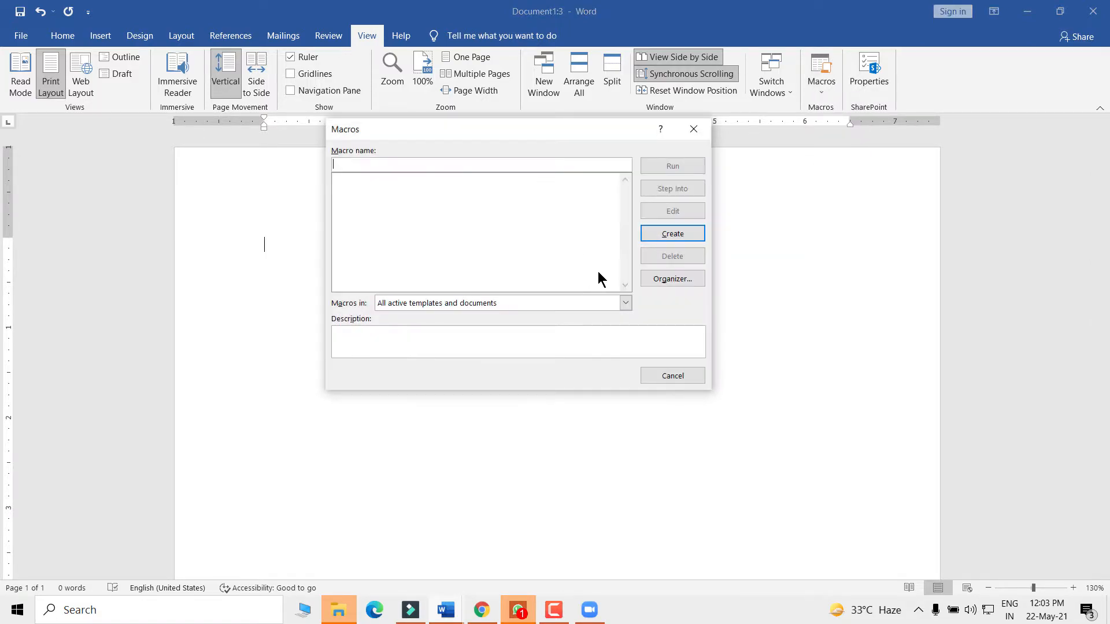
click(693, 129)
click(816, 92)
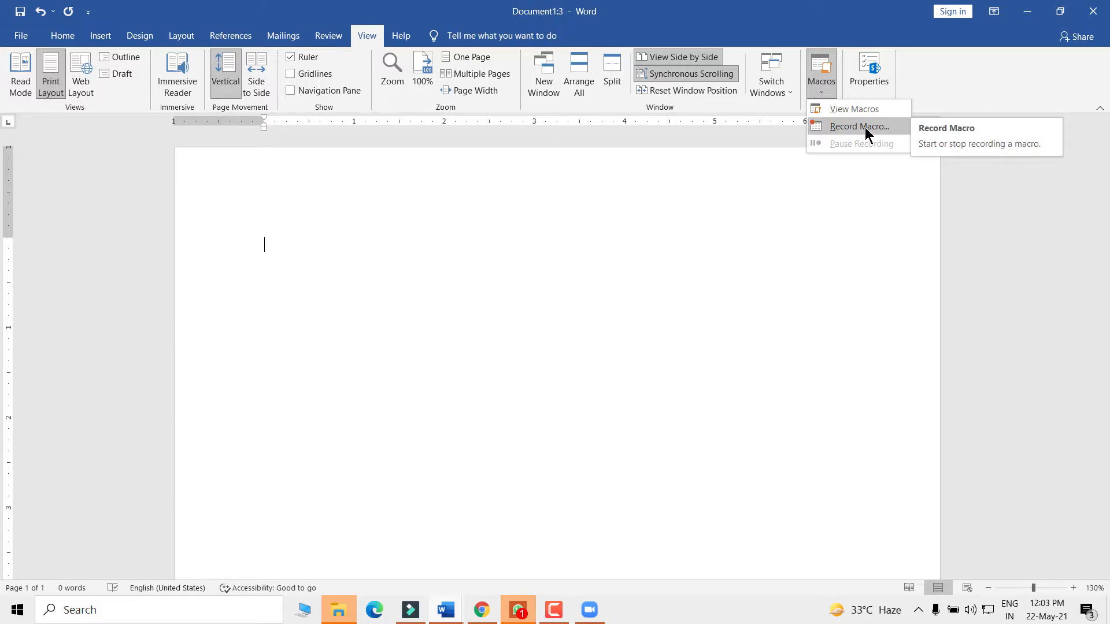
- Start recording a new macro and rename it from Macro1 to 'Address'
click(820, 86)
click(820, 86)
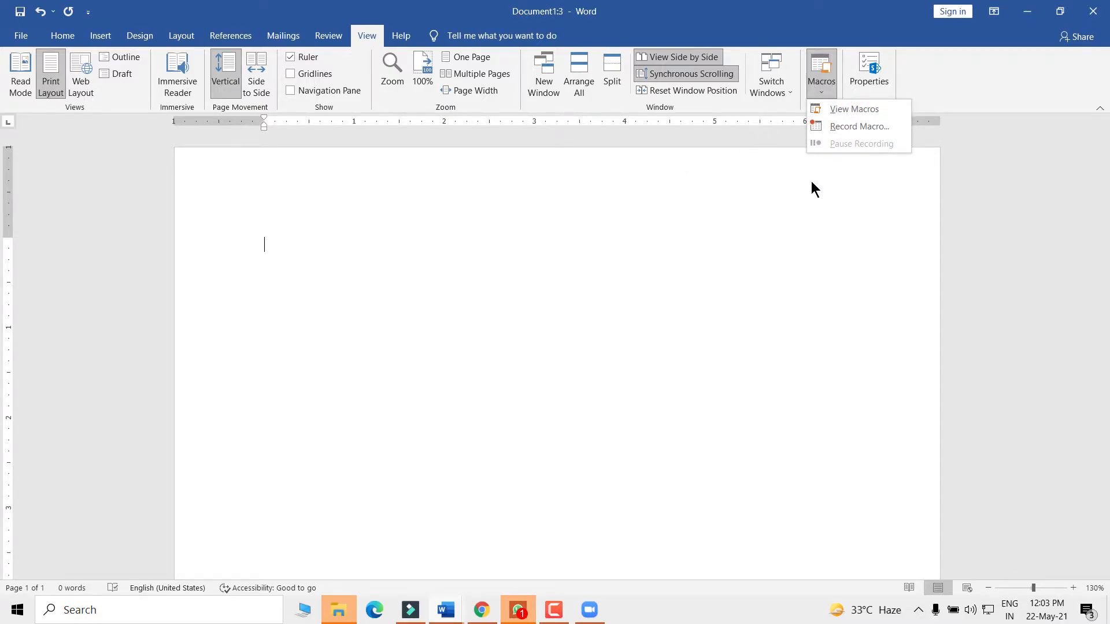
click(841, 125)
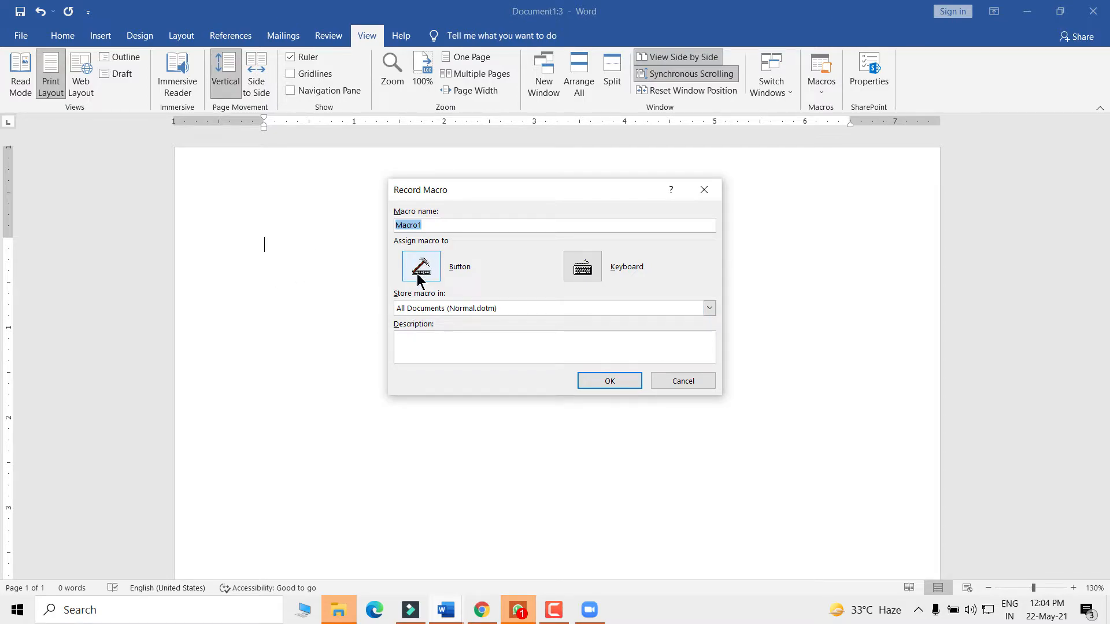
click(426, 225)
drag(432, 226, 366, 225)
text(Address)
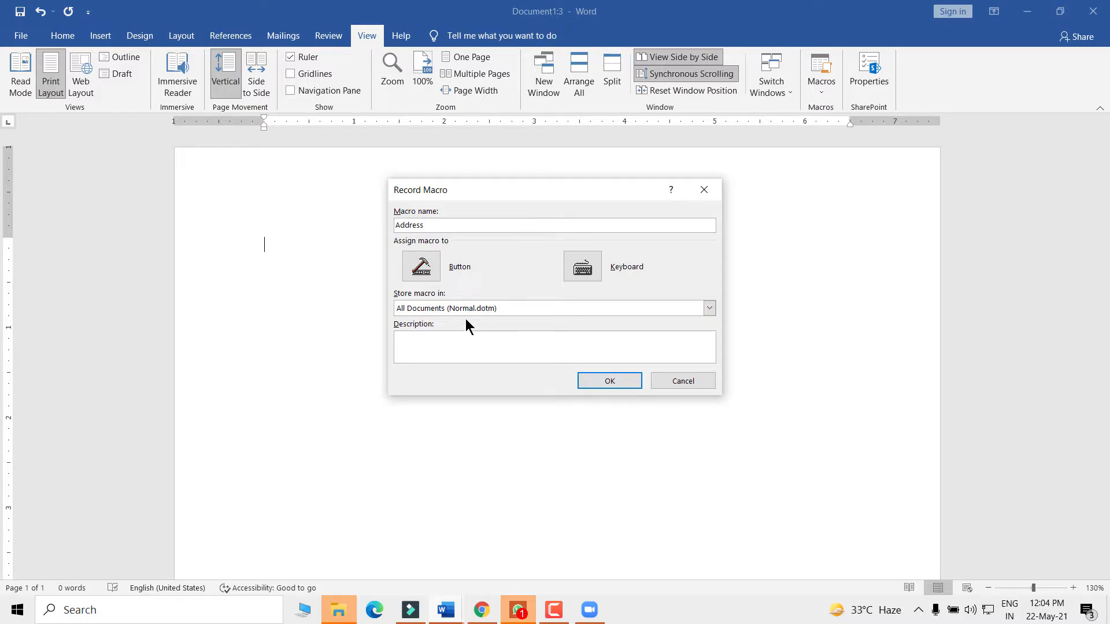
- Assign the macro to a button and add Normal.NewMacros.Address to the Quick Access Toolbar list
click(421, 266)
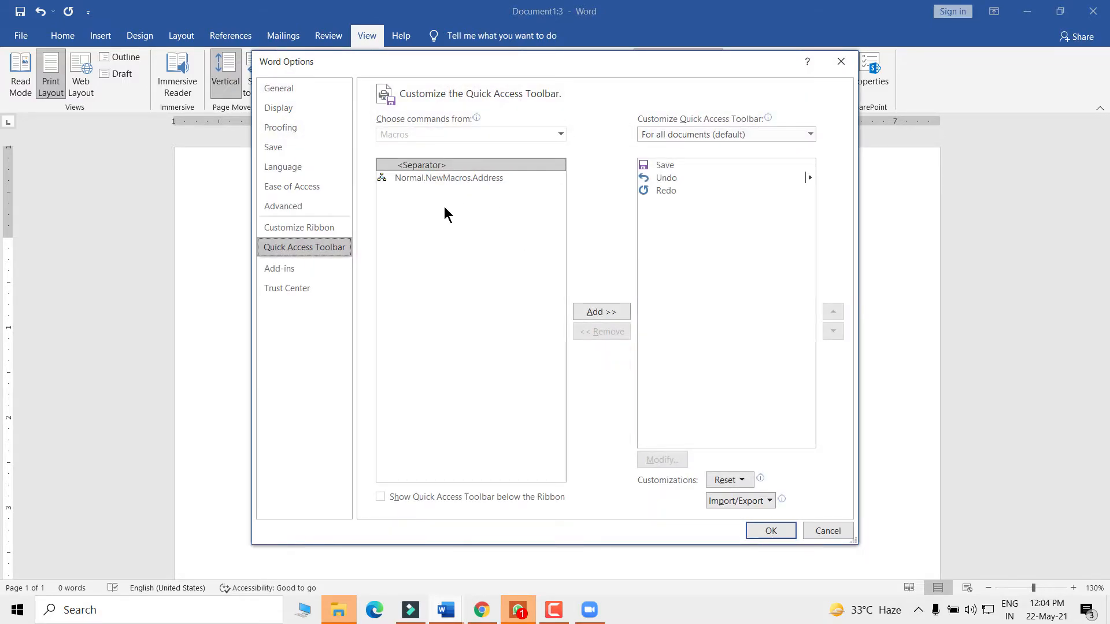
drag(366, 63, 321, 68)
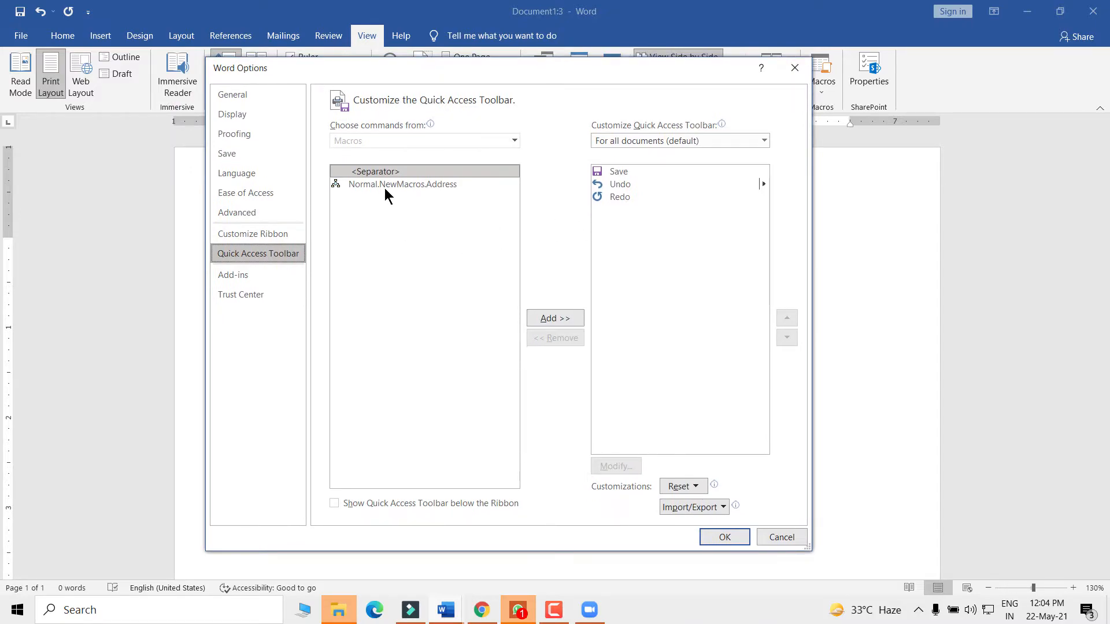
click(358, 183)
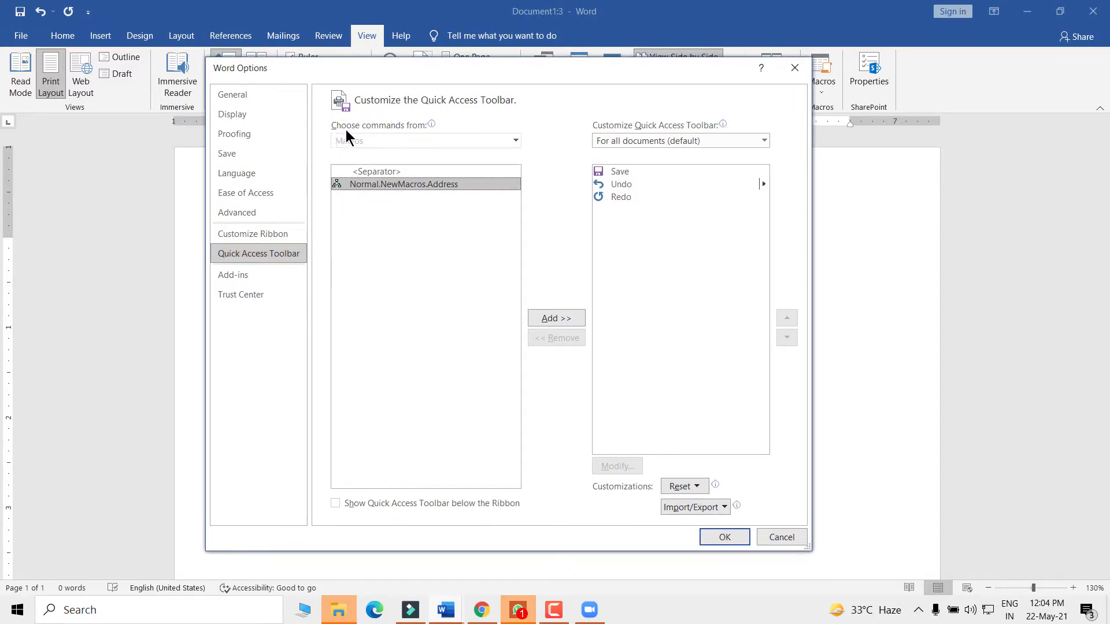
mouse_move(409, 129)
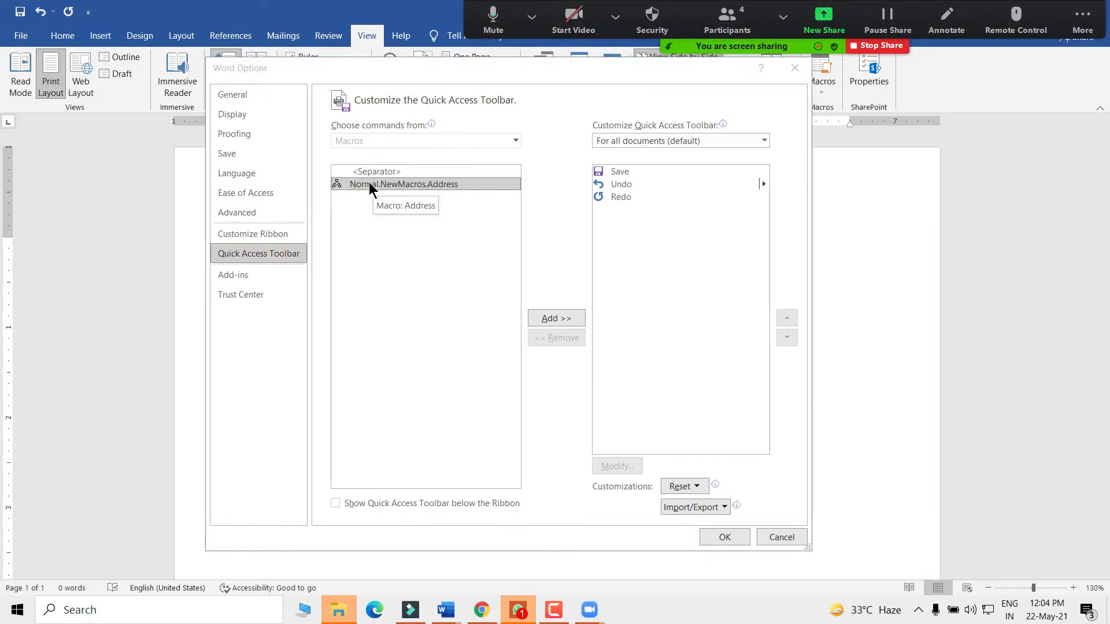
click(558, 320)
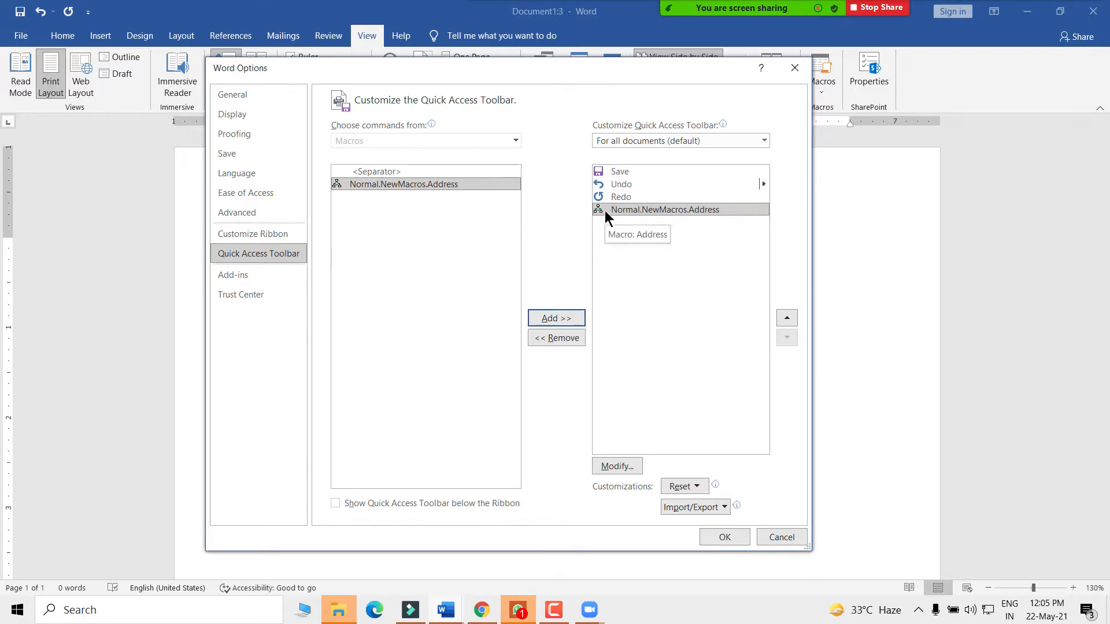
- Give the Address toolbar command the house symbol and confirm the Word Options changes
click(615, 466)
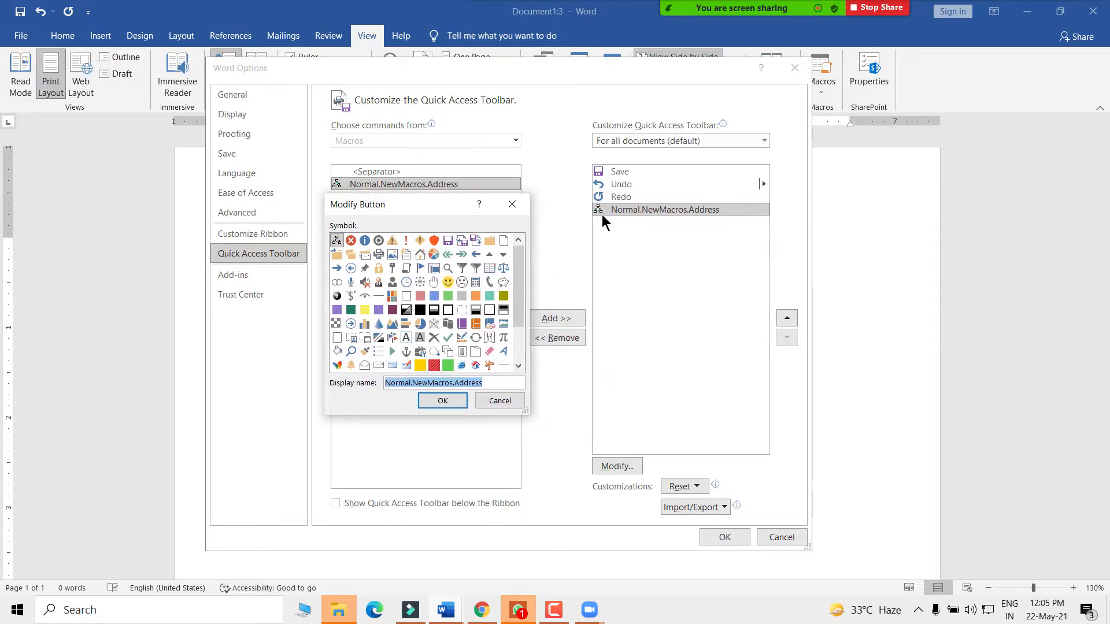
click(420, 255)
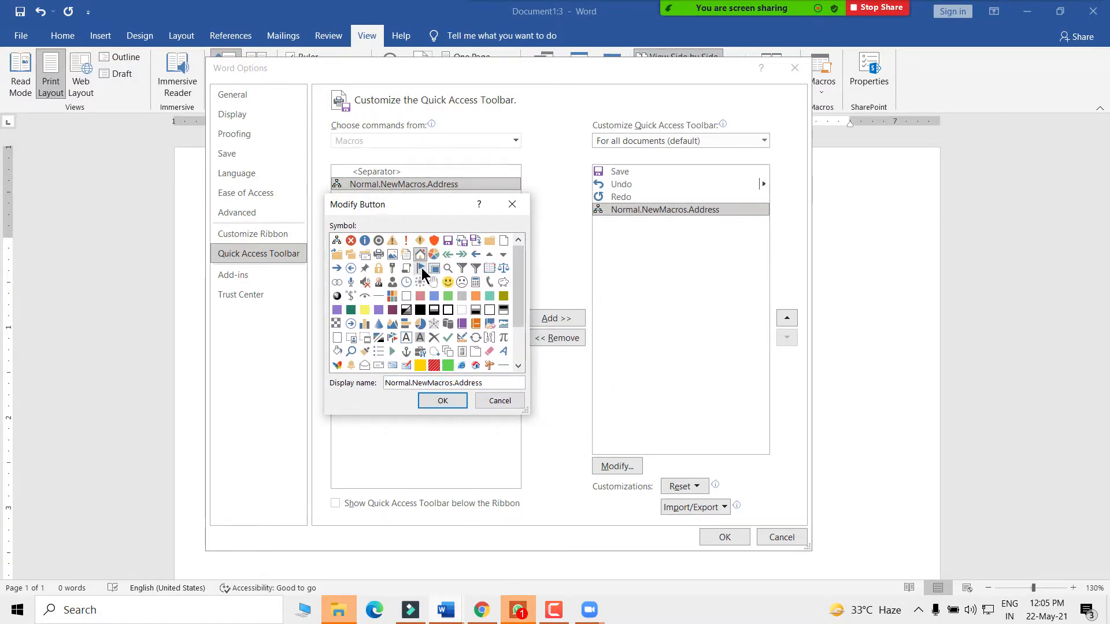
click(443, 401)
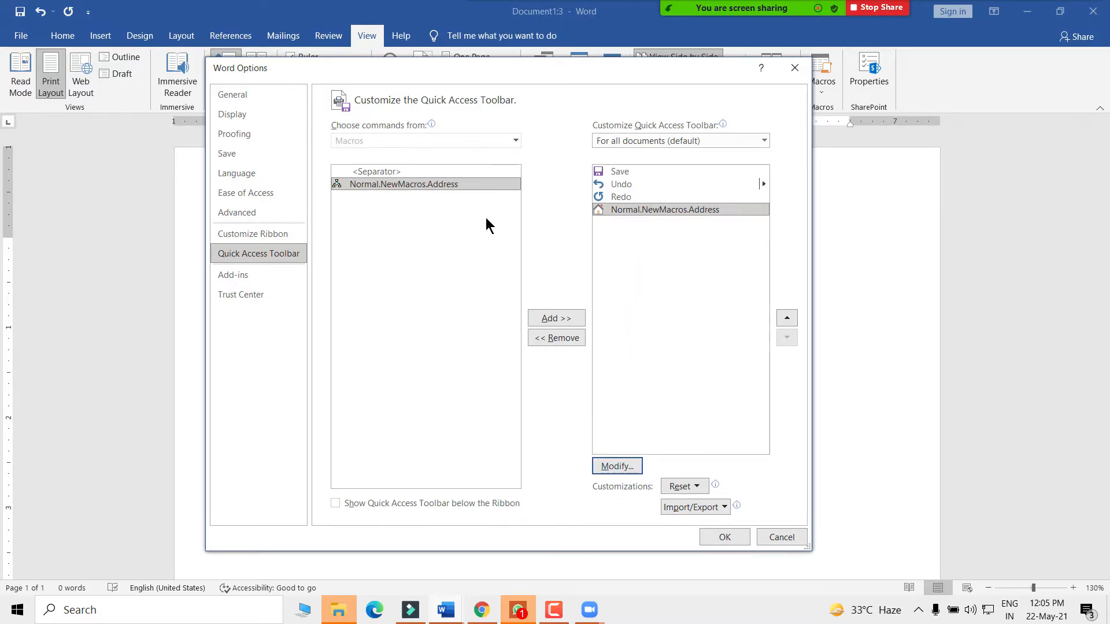
click(724, 538)
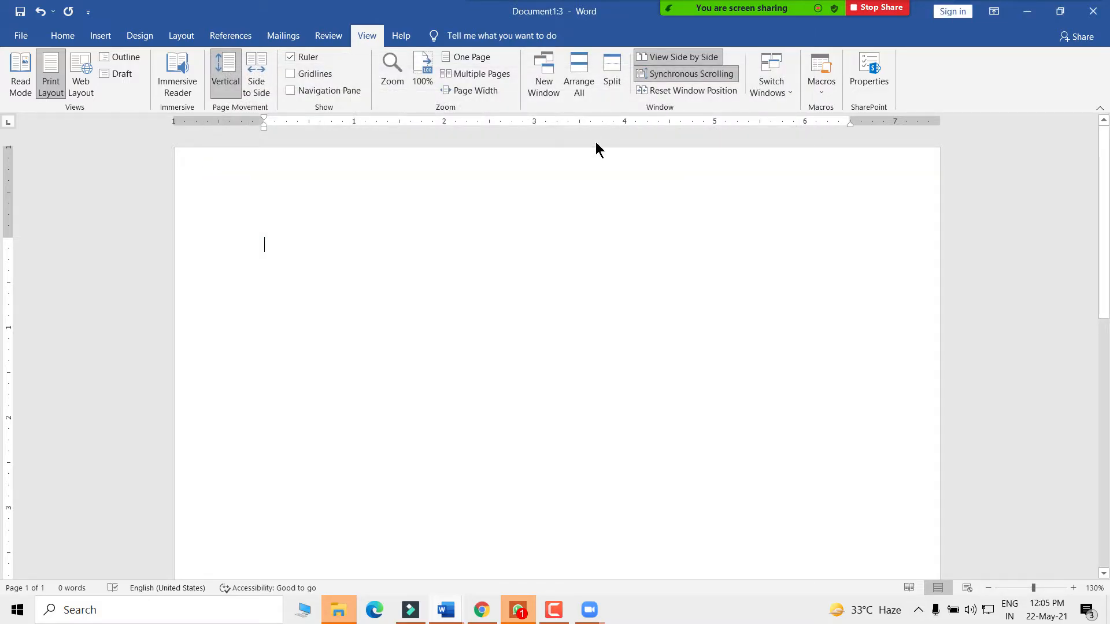
- Stop the macro recording, then delete the Address macro from the Macros list
click(823, 90)
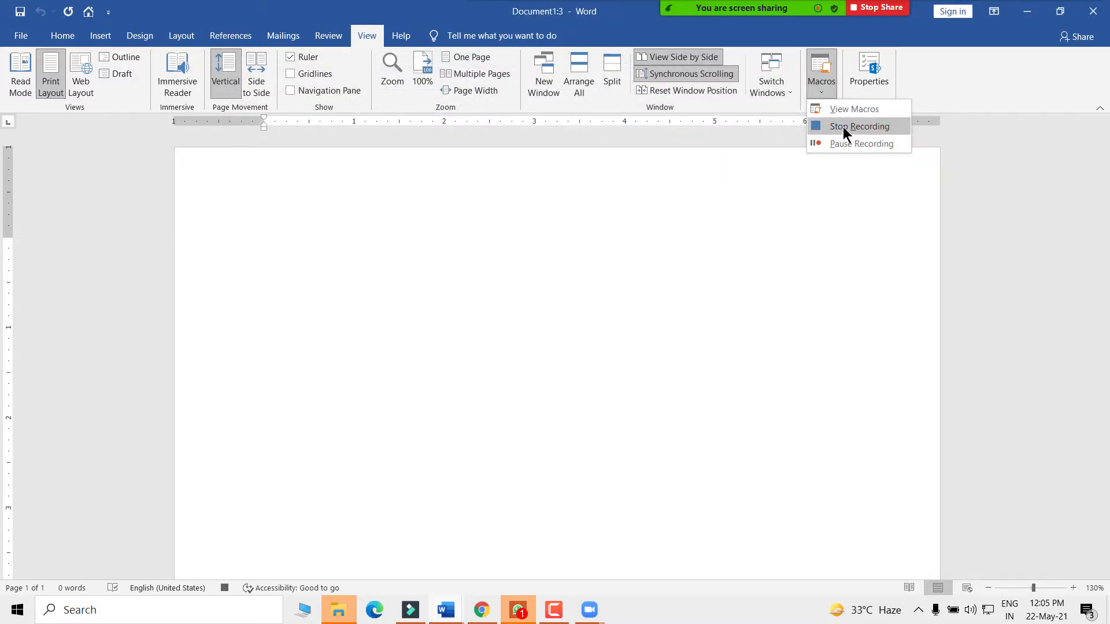
click(842, 127)
click(821, 87)
click(853, 109)
click(676, 256)
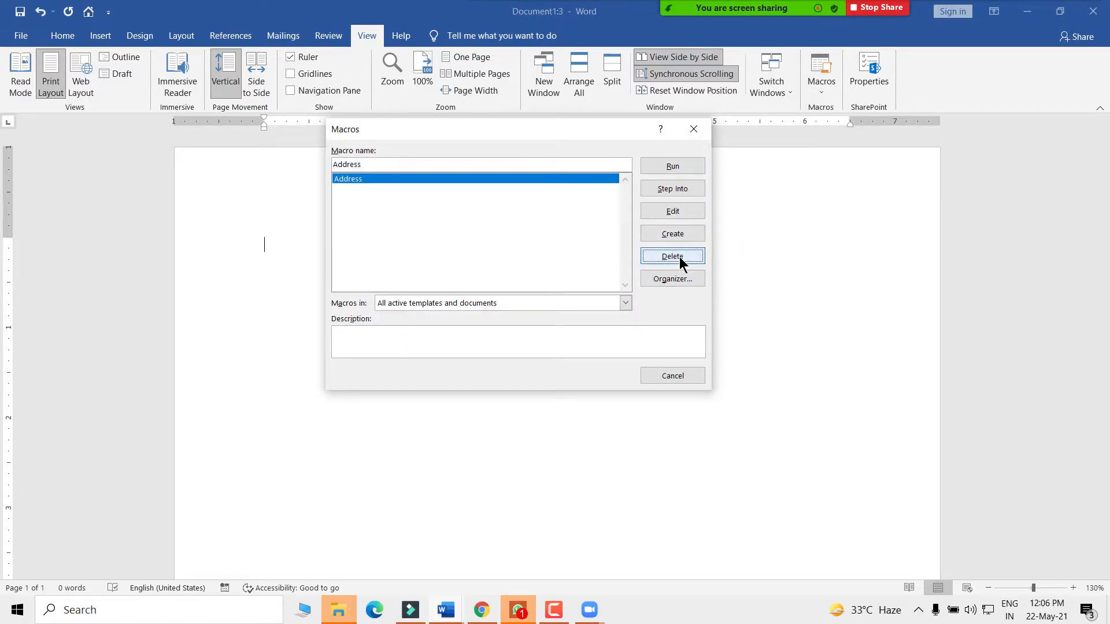
click(528, 344)
click(699, 129)
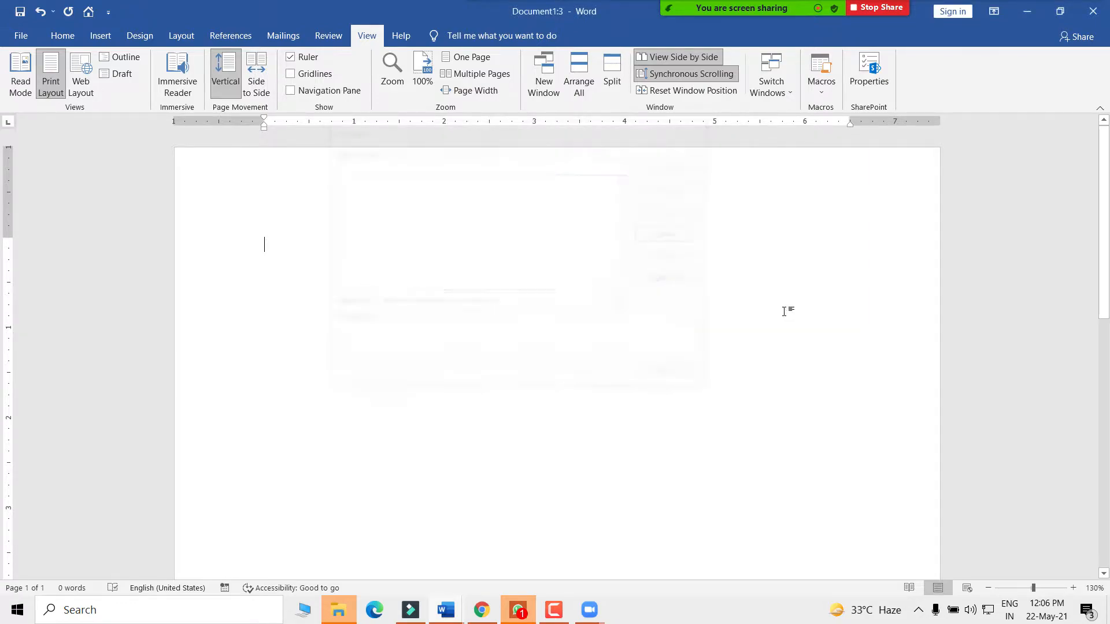
click(820, 87)
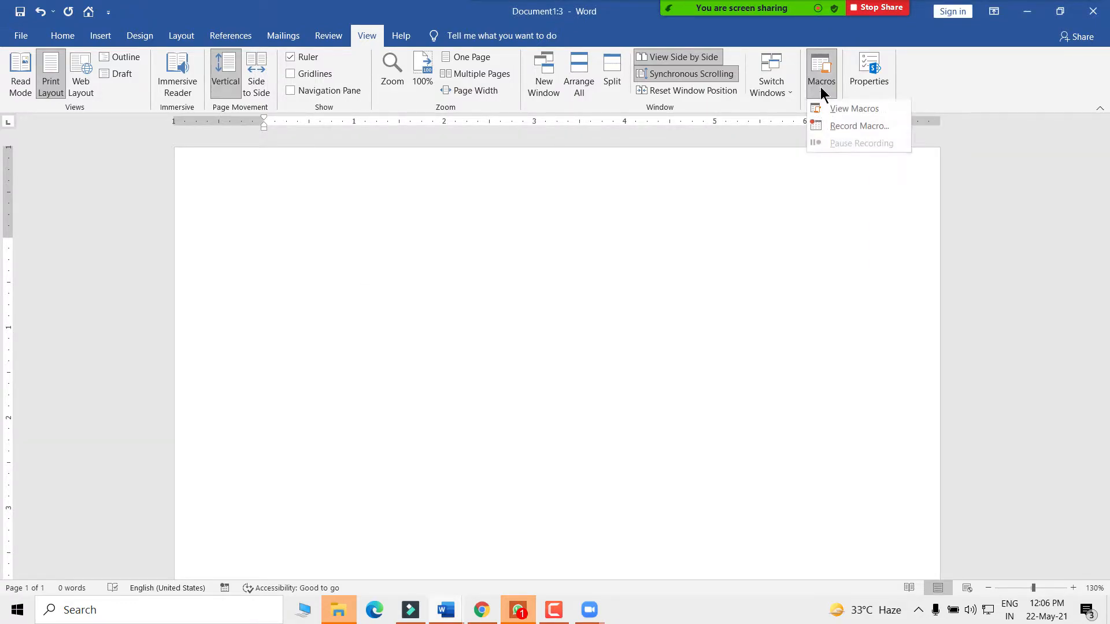
- Start recording a macro named 'Company Ad' and dismiss the invalid procedure name error
click(821, 86)
click(817, 89)
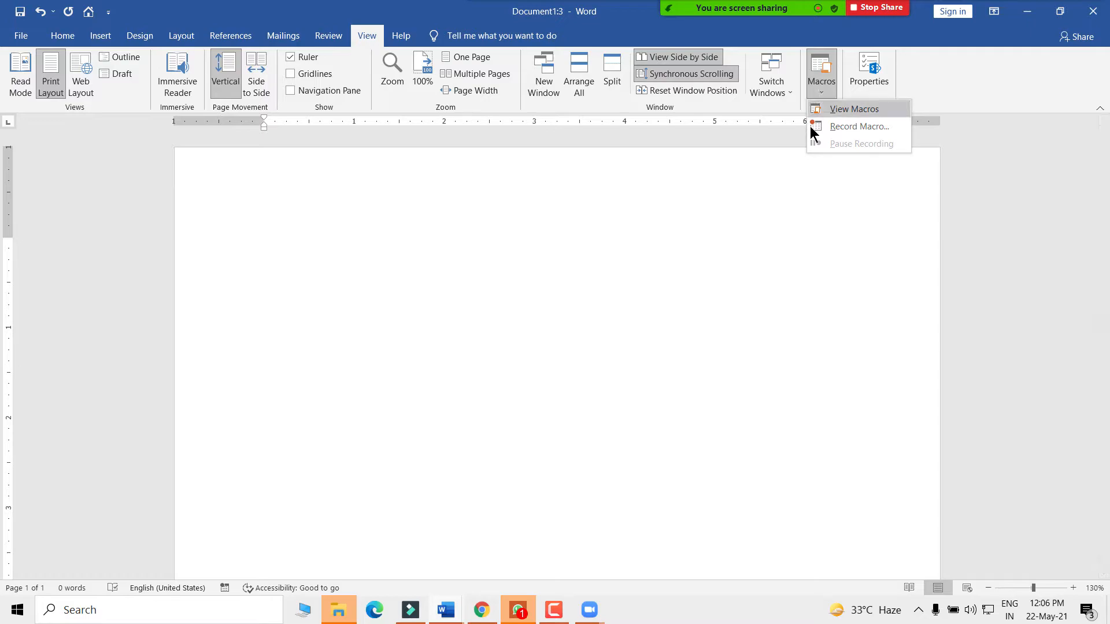
click(855, 126)
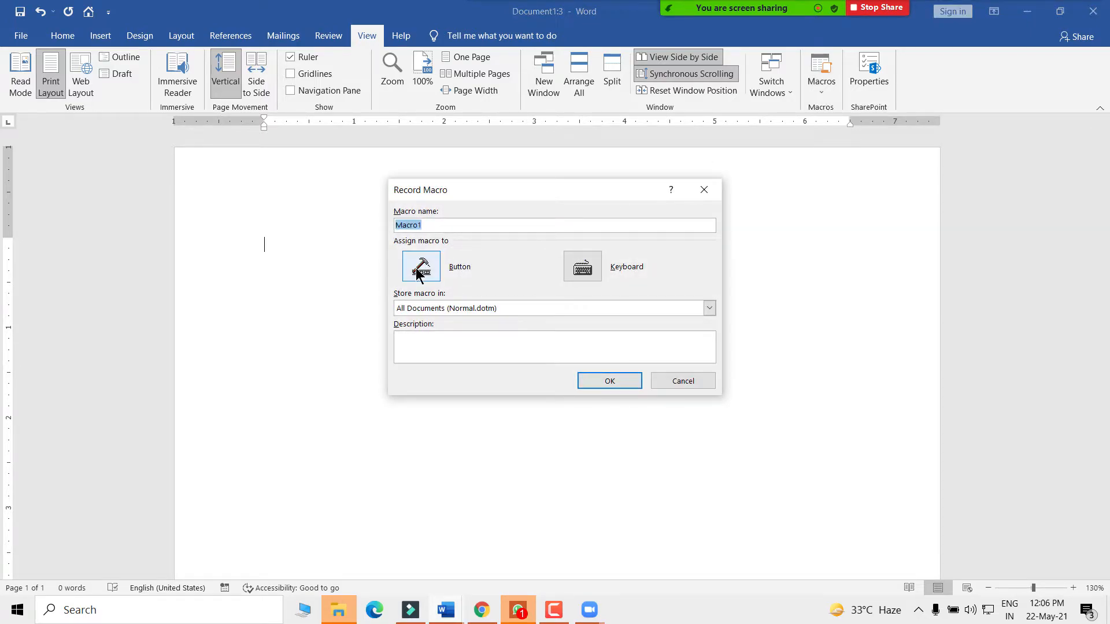
click(433, 225)
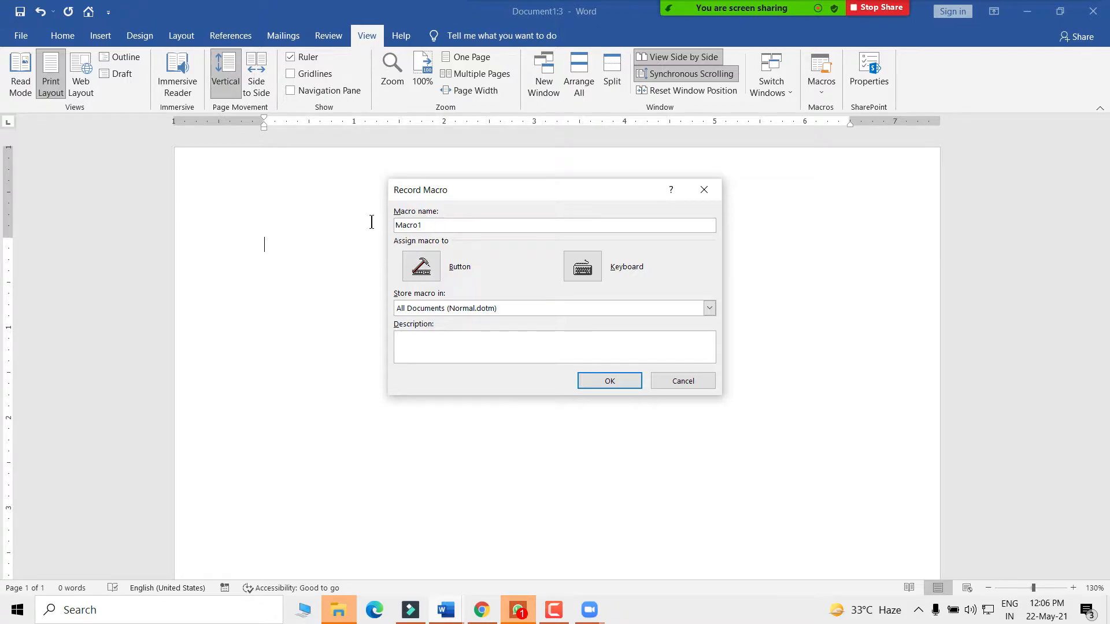
drag(451, 225, 388, 227)
key(BackSpace)
text(MY)
key(BackSpace)
text(Company Address)
click(416, 264)
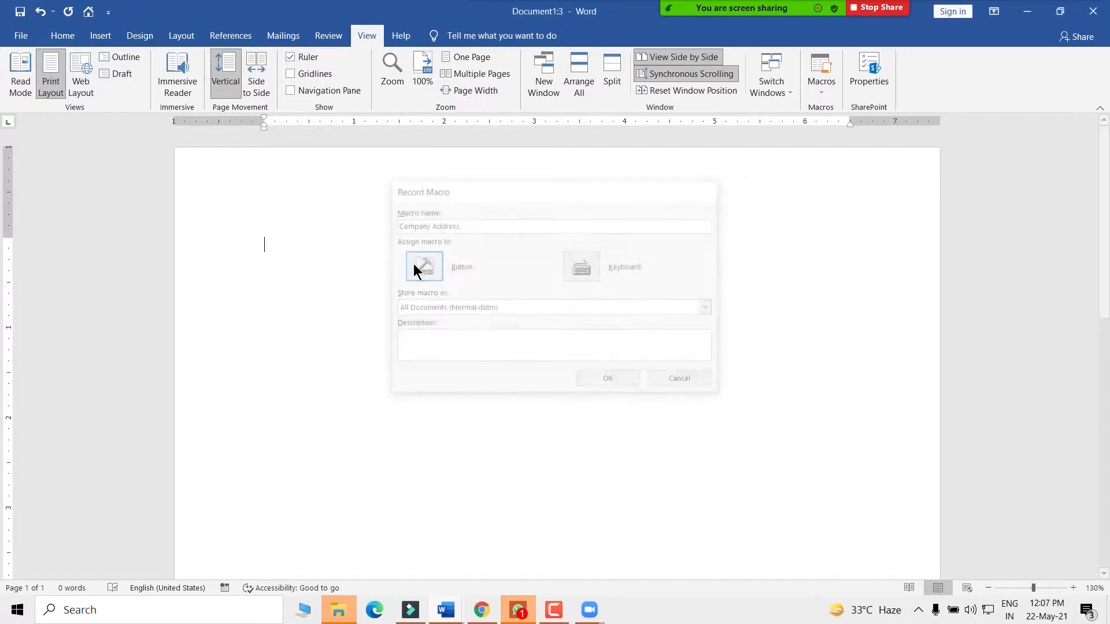
click(540, 358)
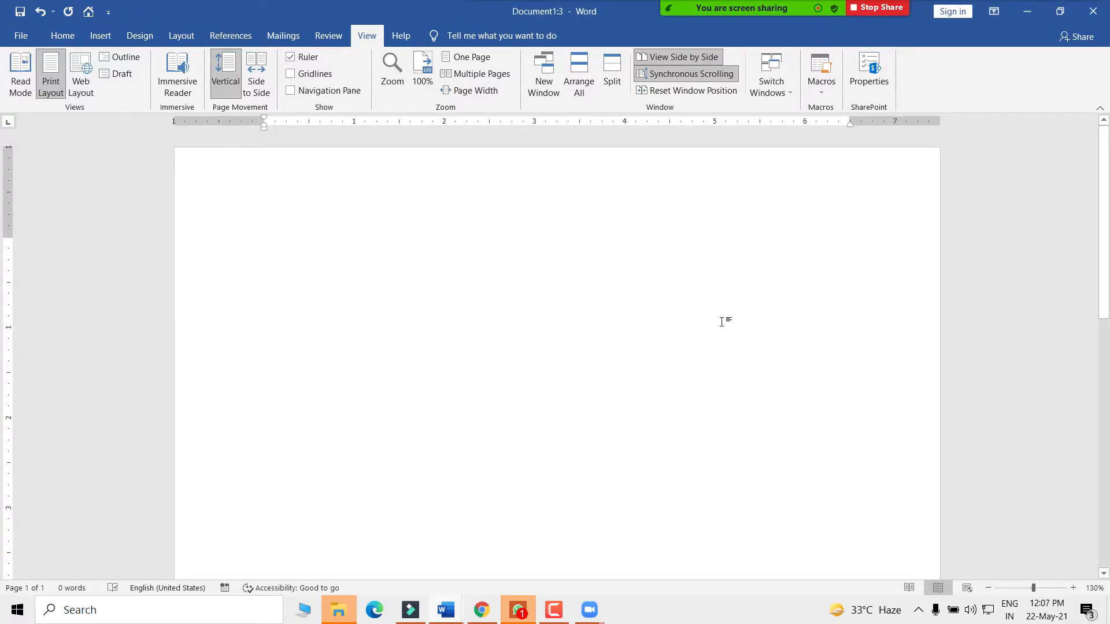
- Restart macro recording, correct the name to Comapny_Address, and confirm the toolbar-button setup
click(822, 79)
click(837, 127)
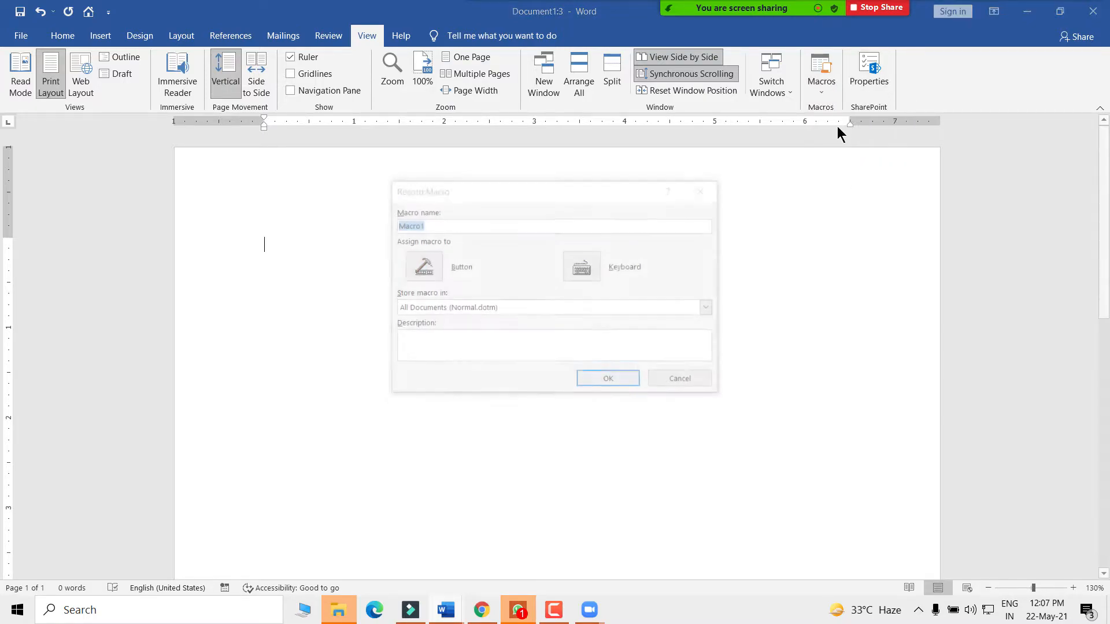
drag(442, 225, 388, 224)
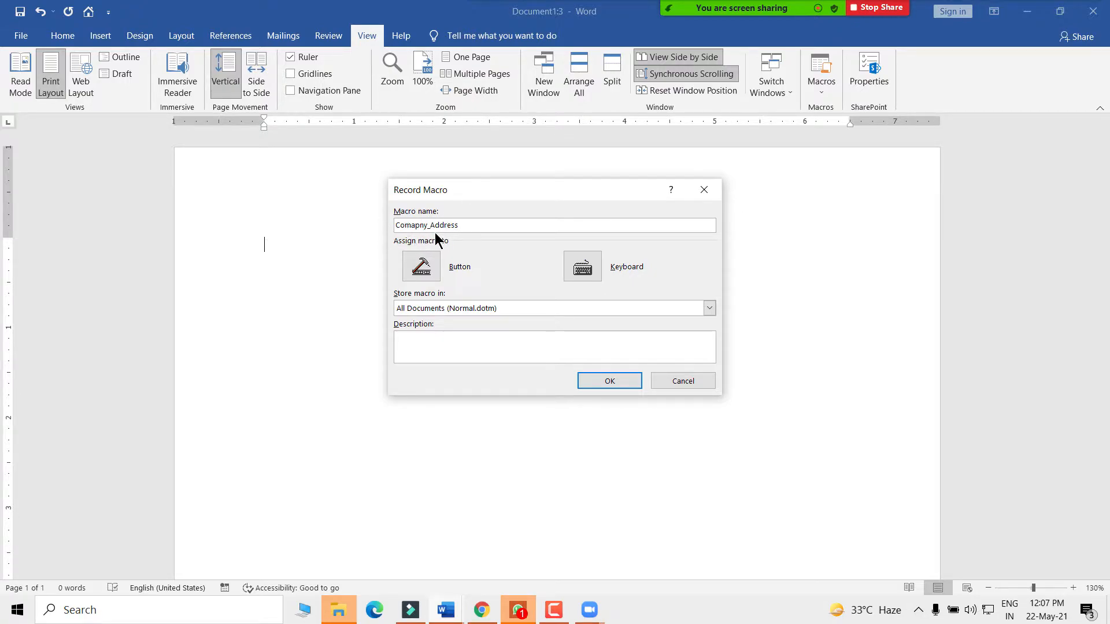
mouse_move(426, 225)
mouse_down()
mouse_move(438, 227)
mouse_move(423, 225)
mouse_up()
click(423, 225)
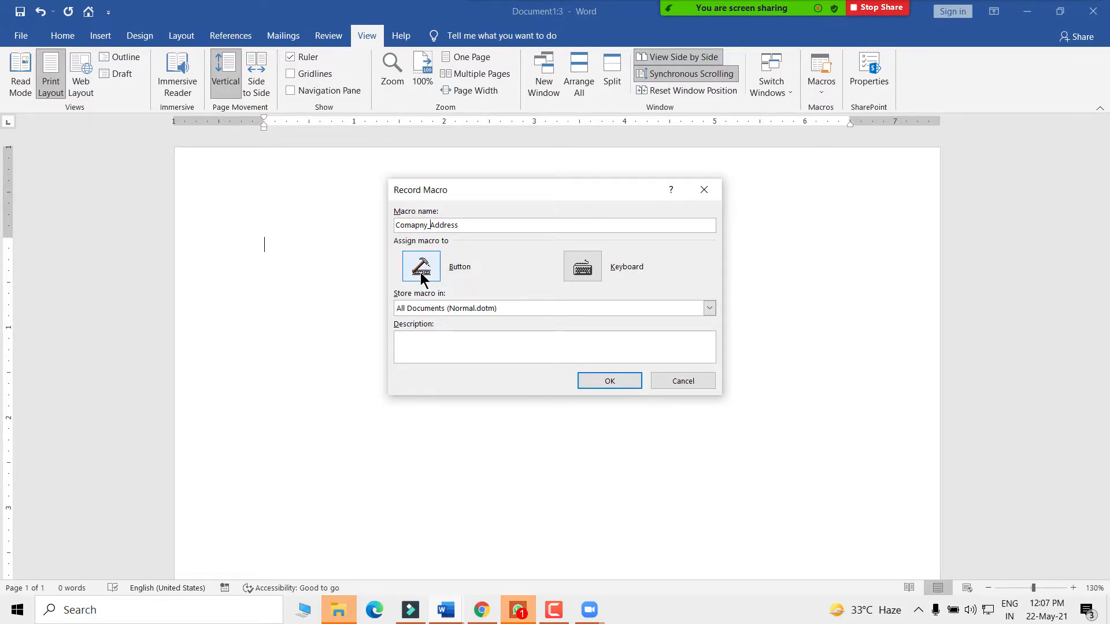
key(Return)
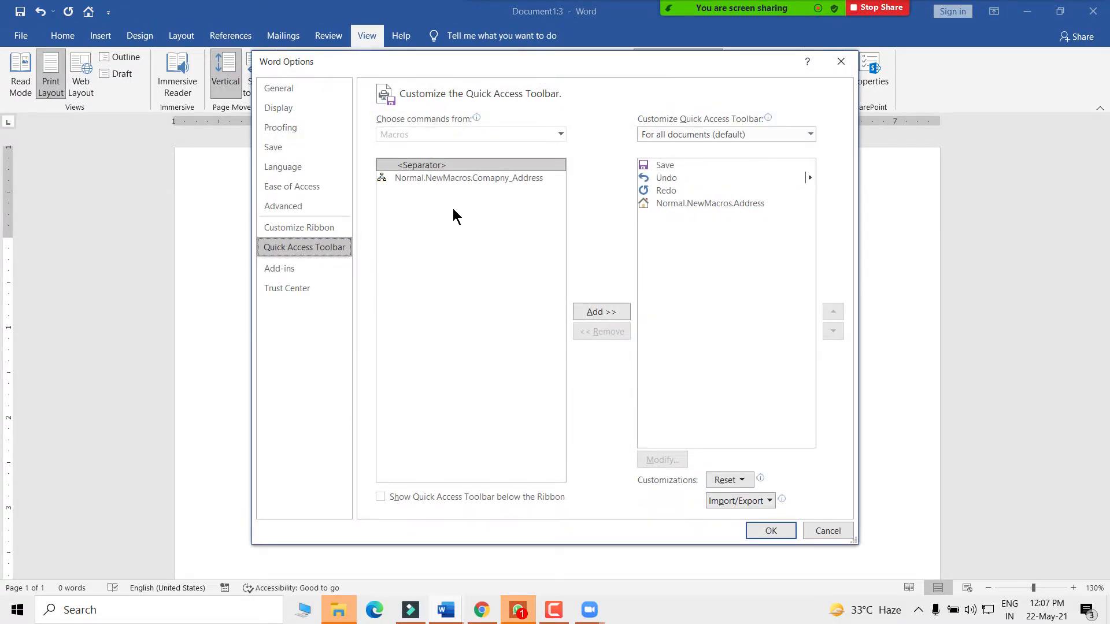
- Remove the old Normal.NewMacros.Address entry from the Quick Access Toolbar, declining a full reset
click(441, 180)
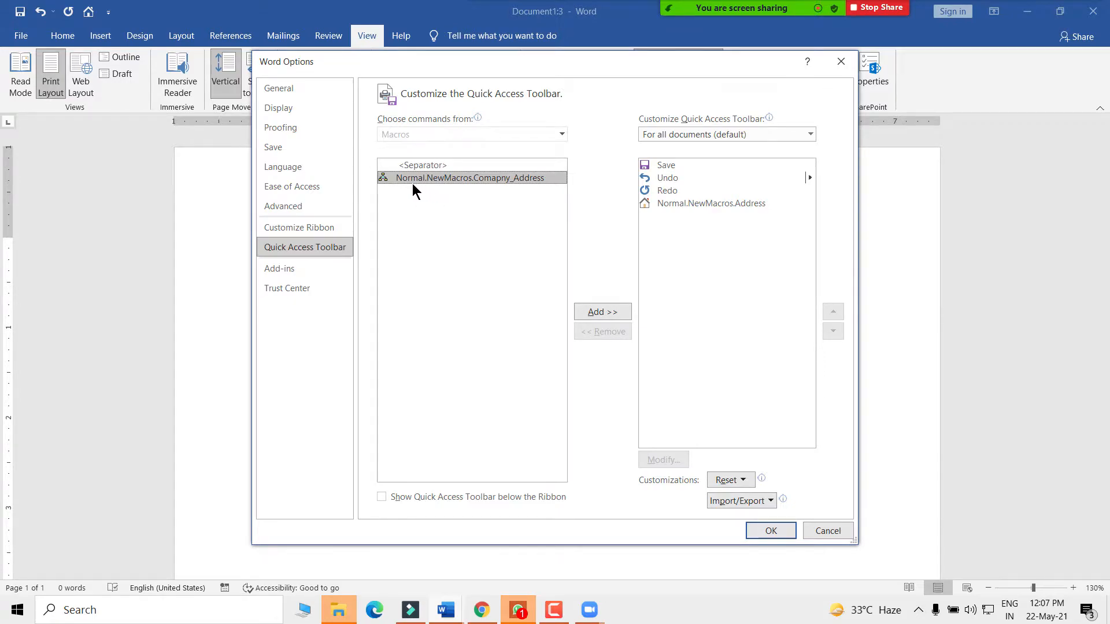
click(596, 313)
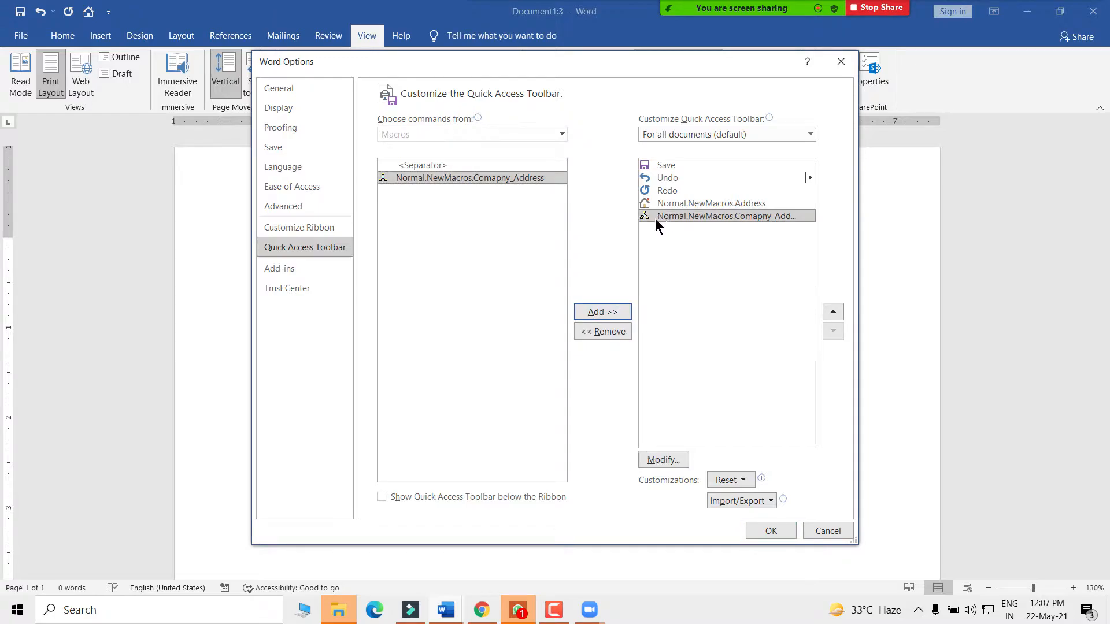
click(688, 203)
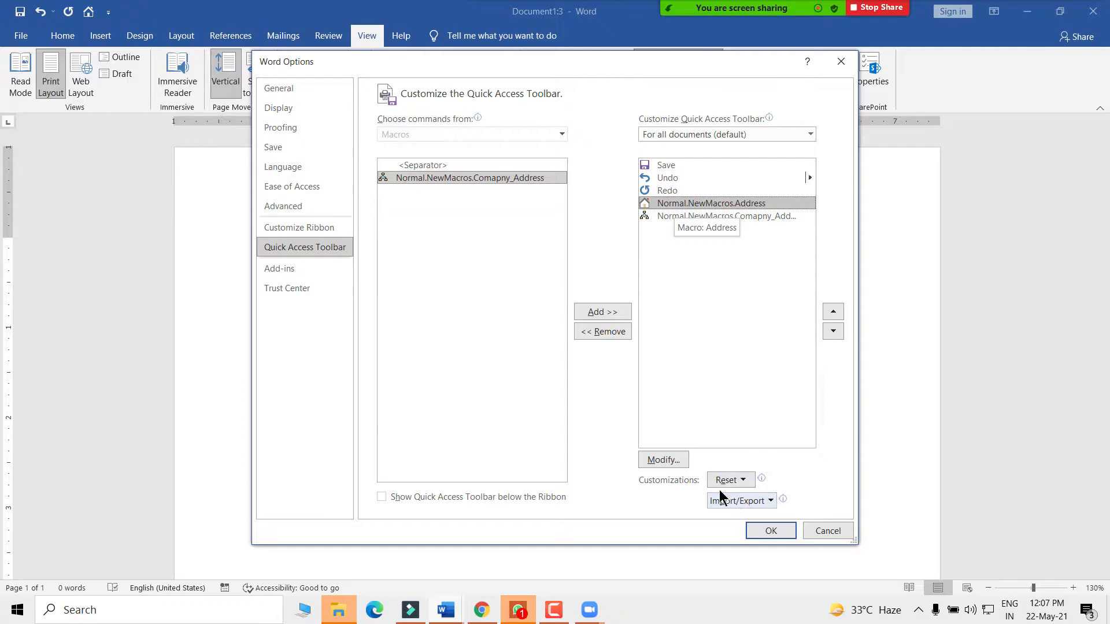
click(742, 481)
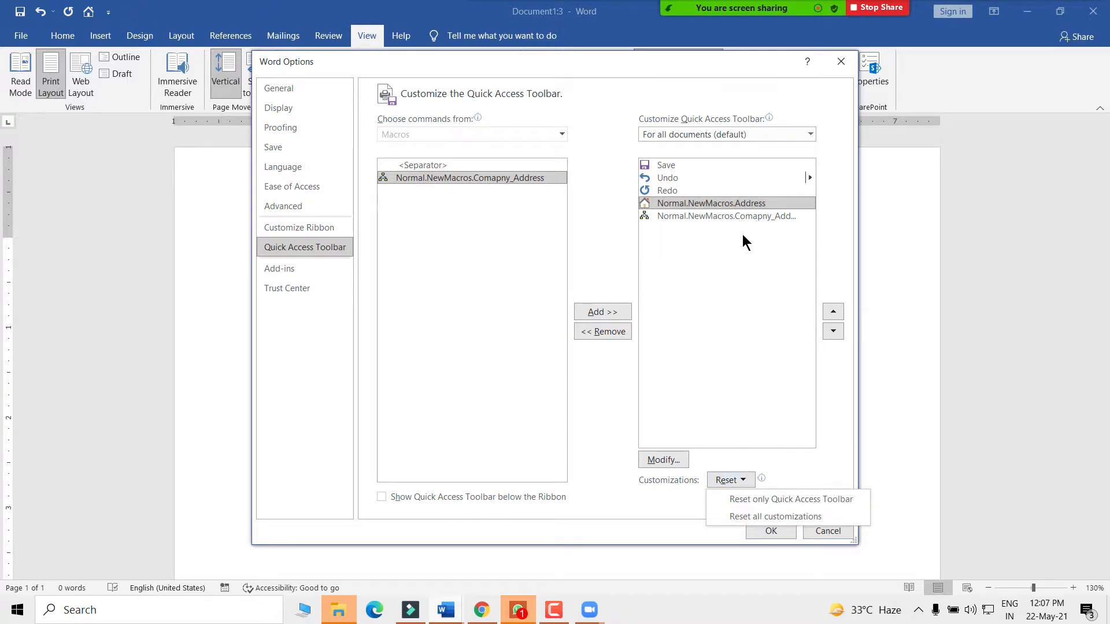
click(754, 516)
click(544, 345)
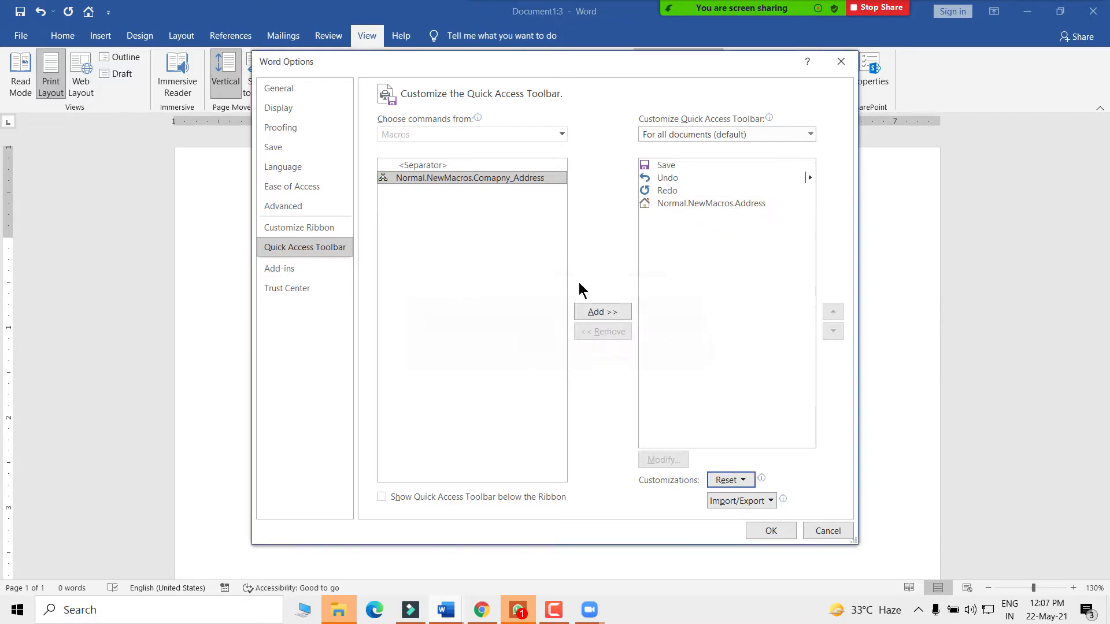
click(678, 204)
click(731, 501)
click(730, 479)
click(736, 520)
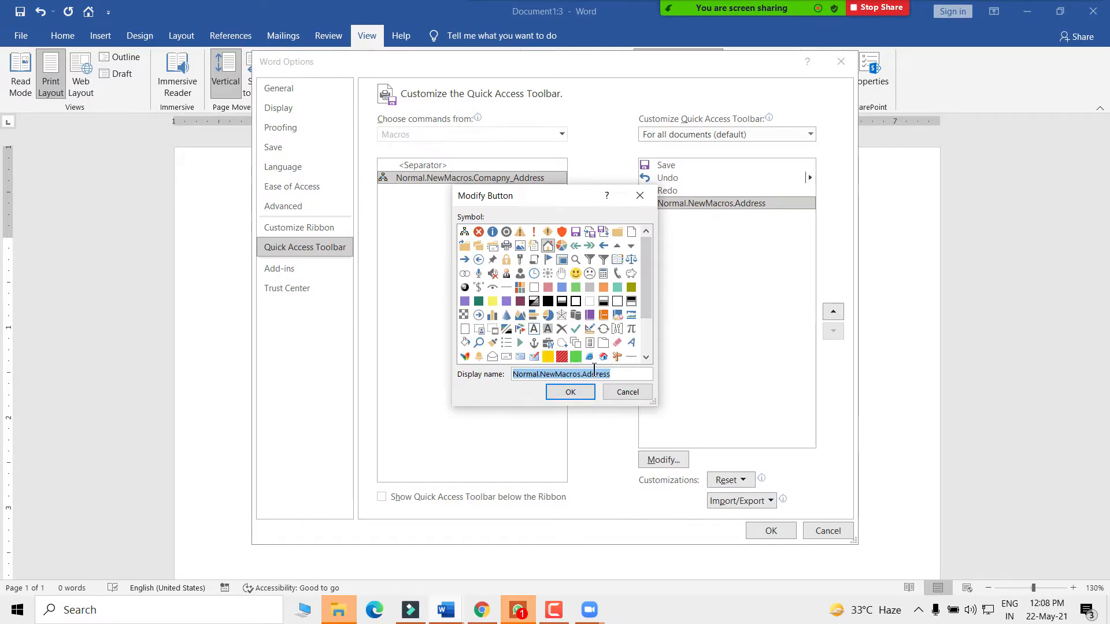
click(626, 395)
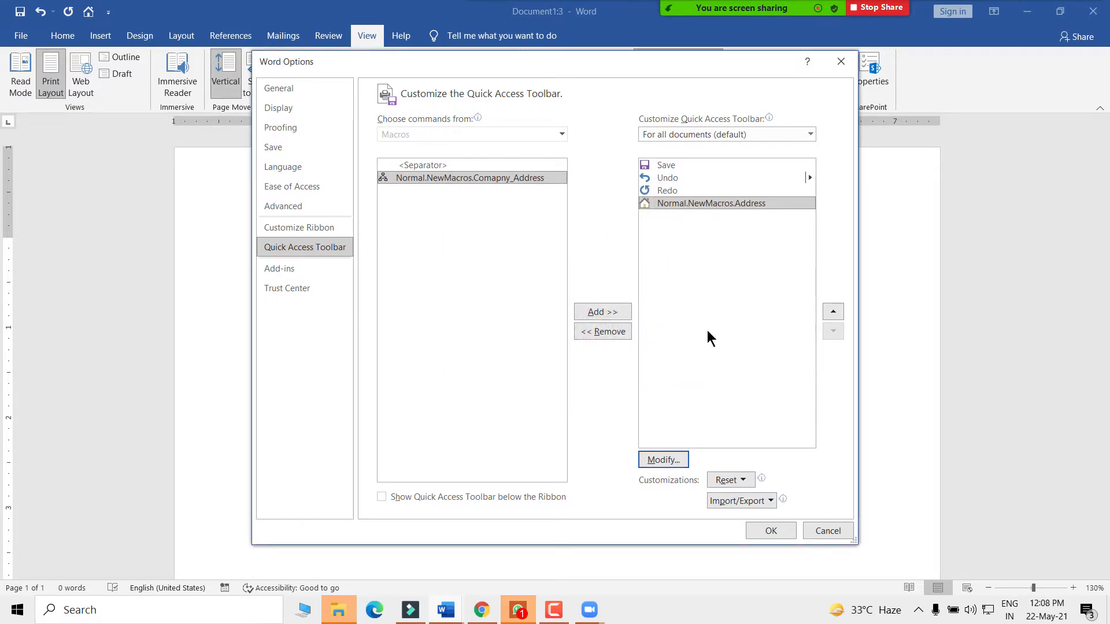
click(686, 205)
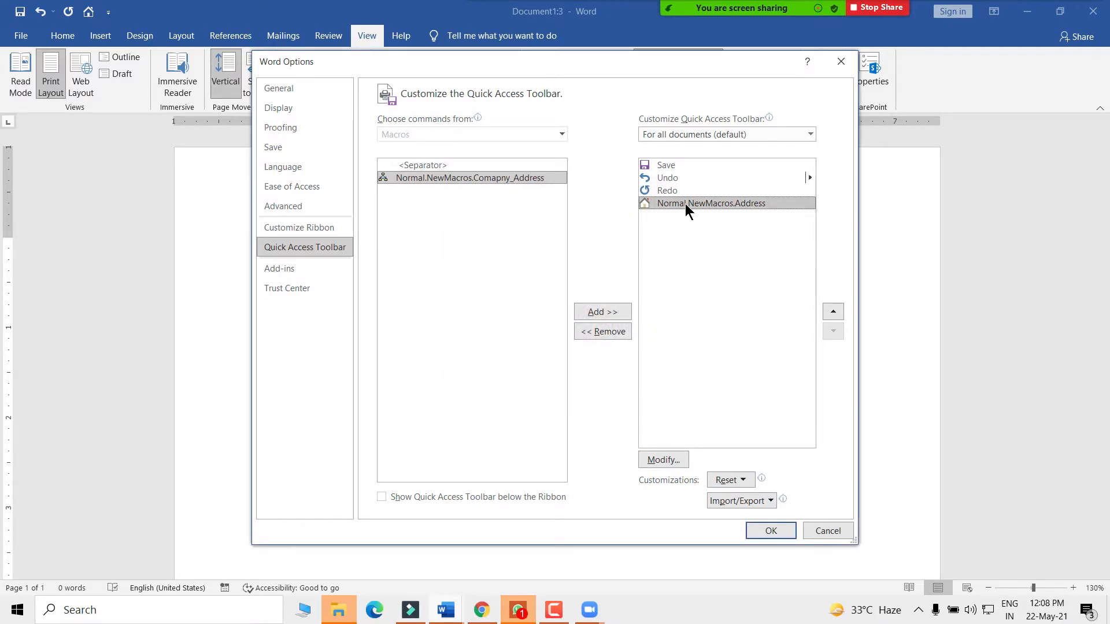
click(603, 332)
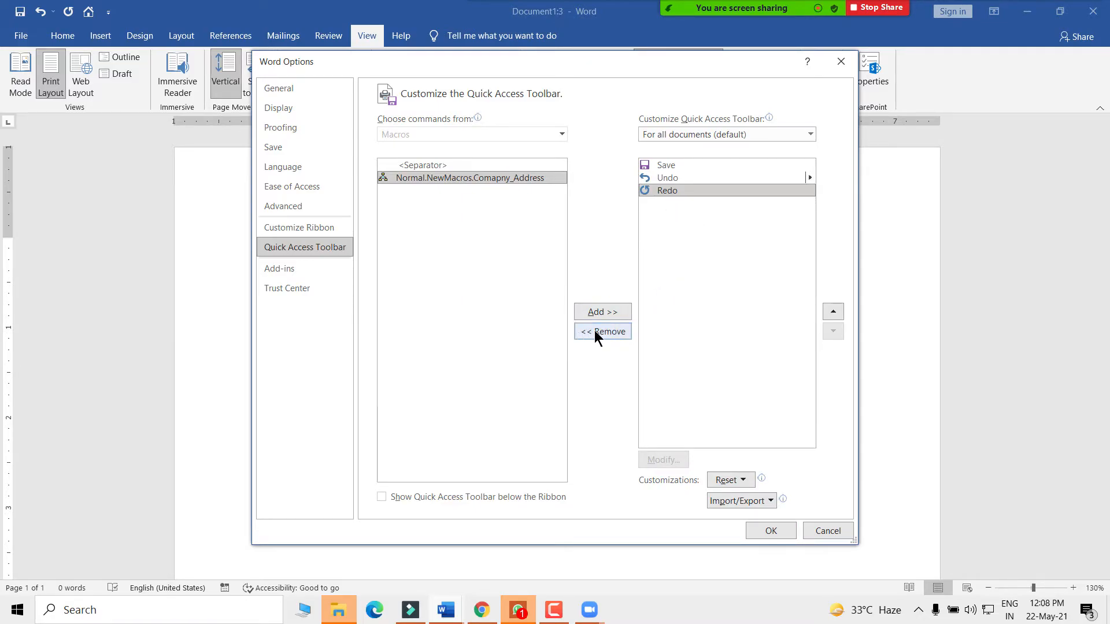
- Add Comapny_Address to the Quick Access Toolbar with the house symbol and save the changes
click(464, 178)
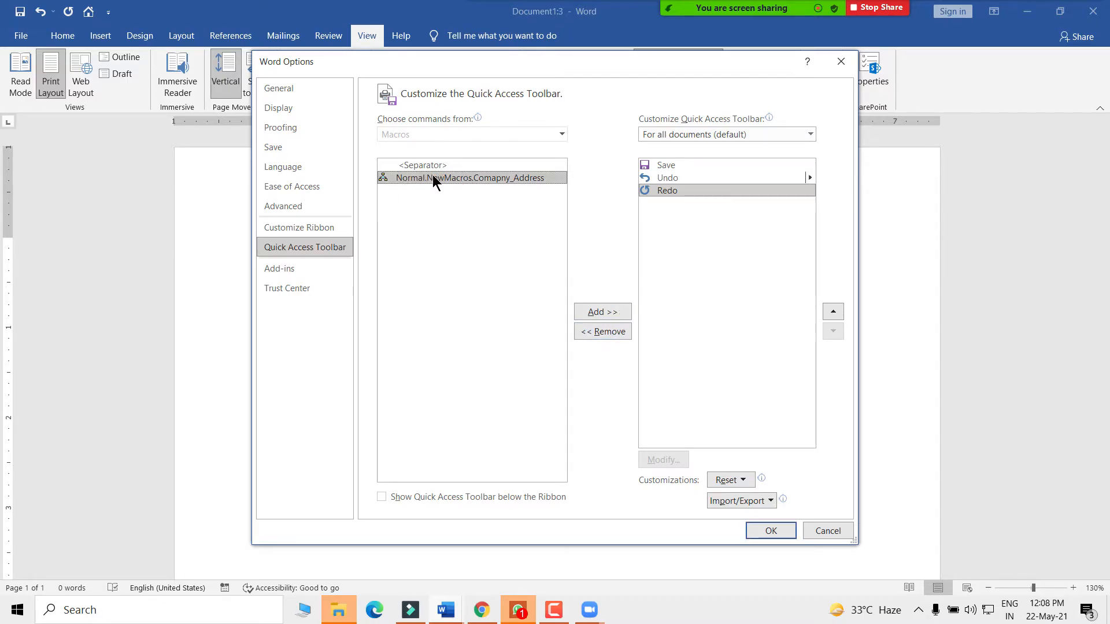
click(602, 313)
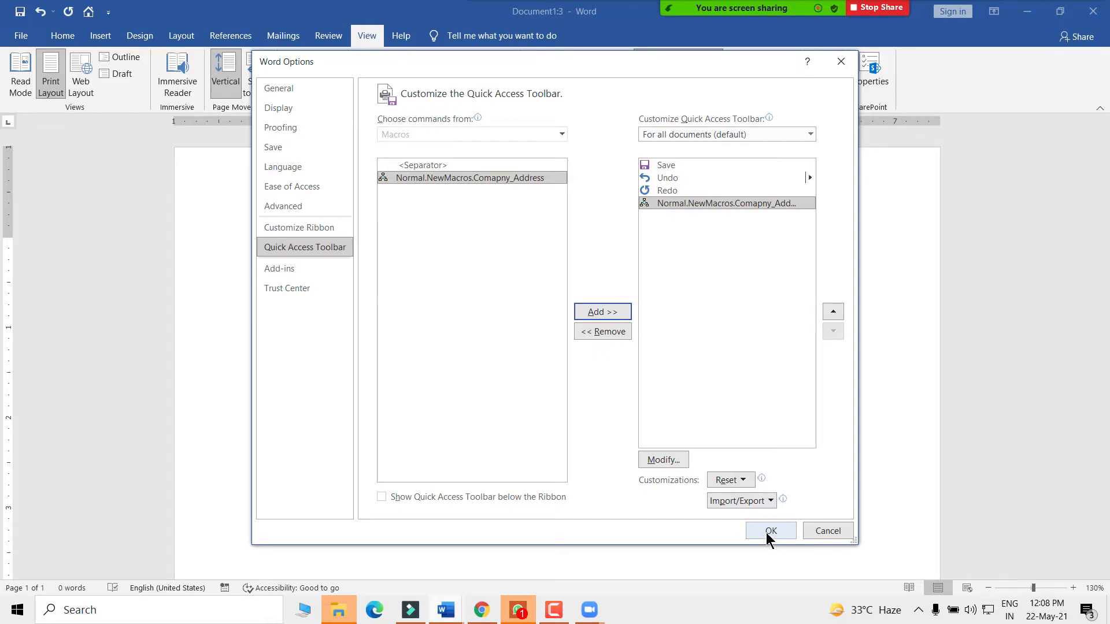
click(662, 461)
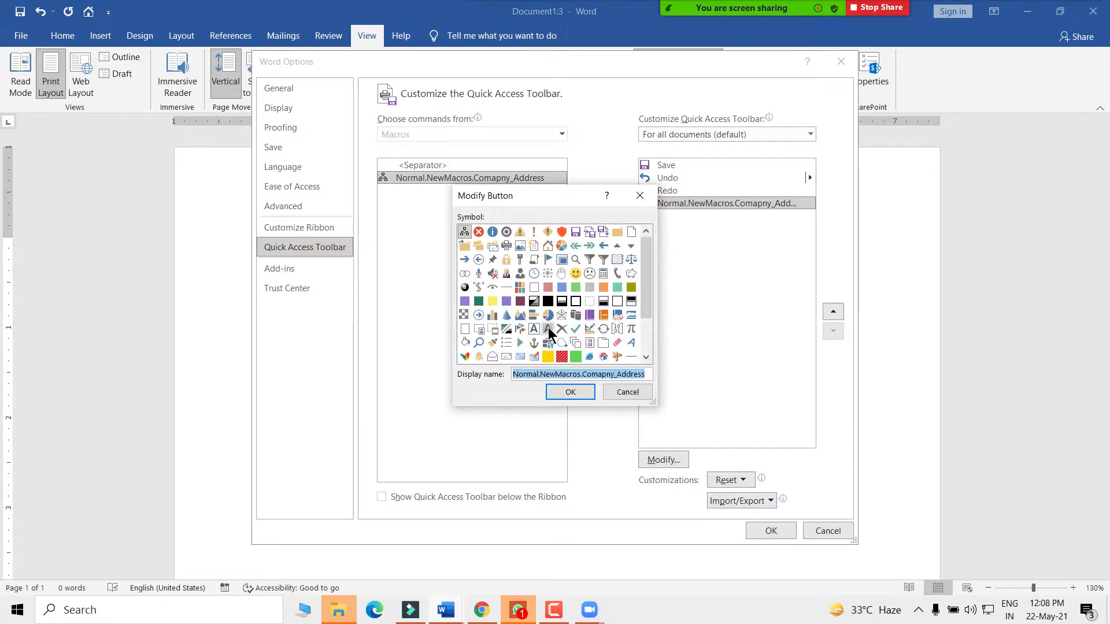
click(547, 246)
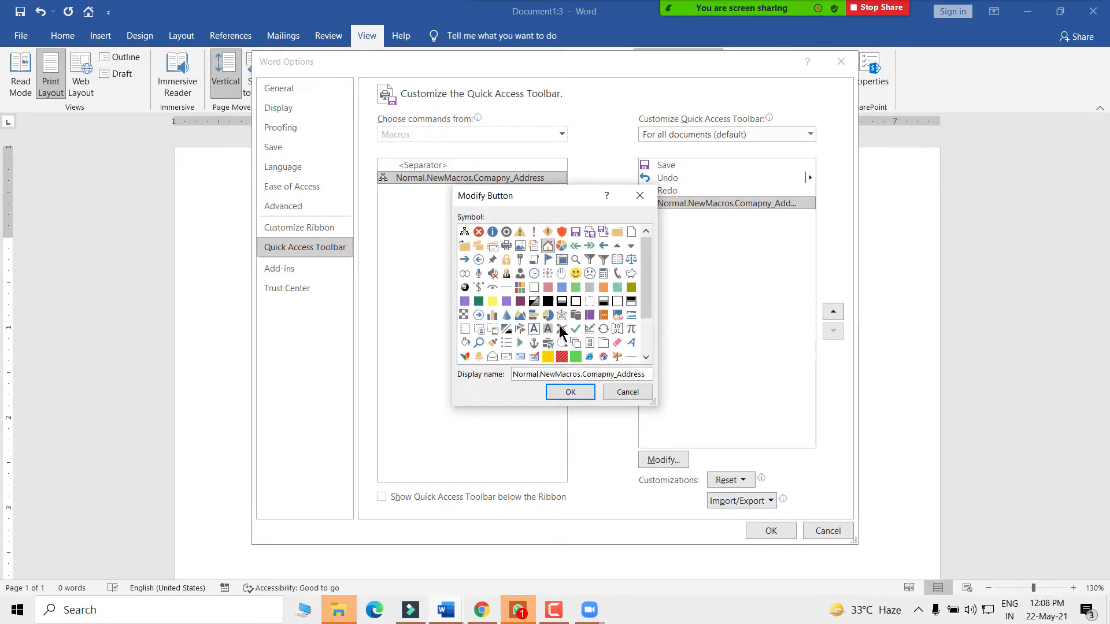
click(564, 392)
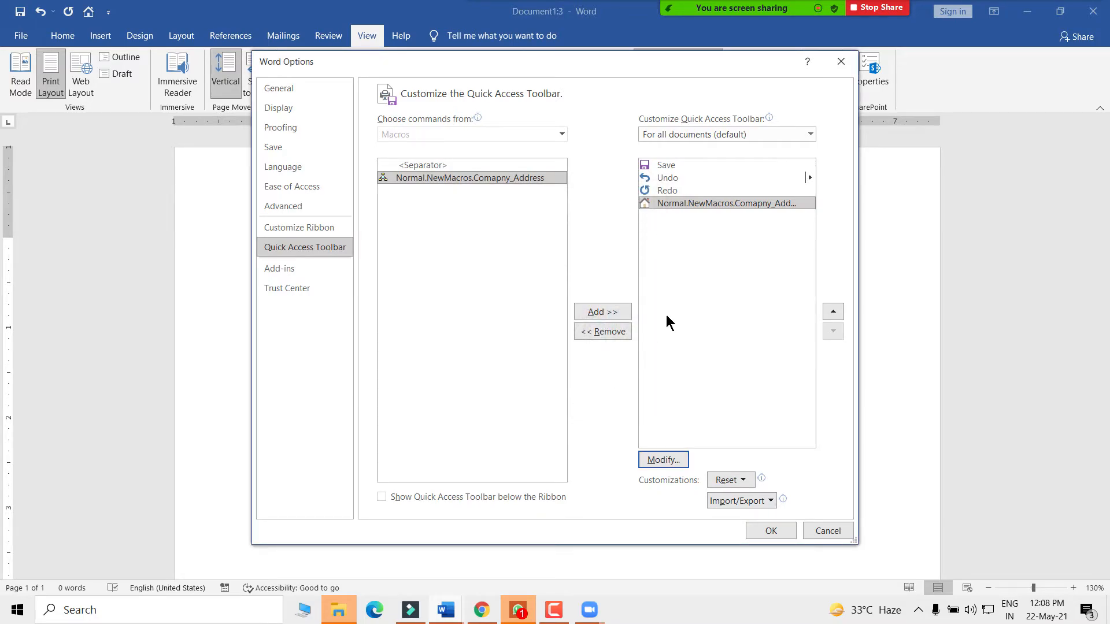
click(766, 529)
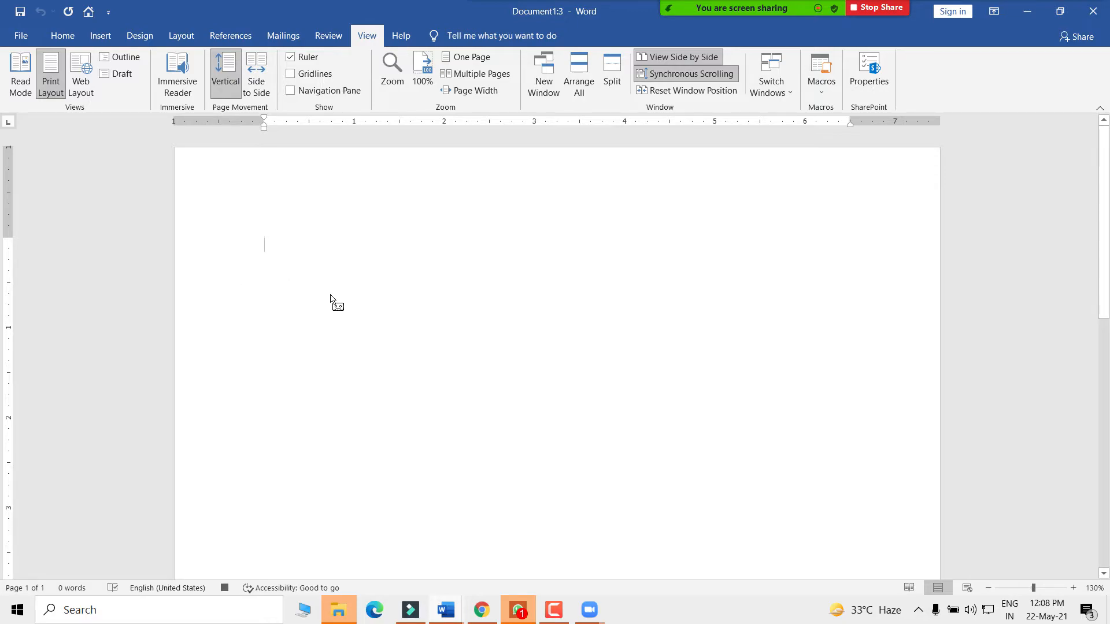
- Type the header lines starting with 'ABC Pvt. Ltd.', then select the company name line
text(ABC Pvt. Ltd. Company Gurugram,Haryana)
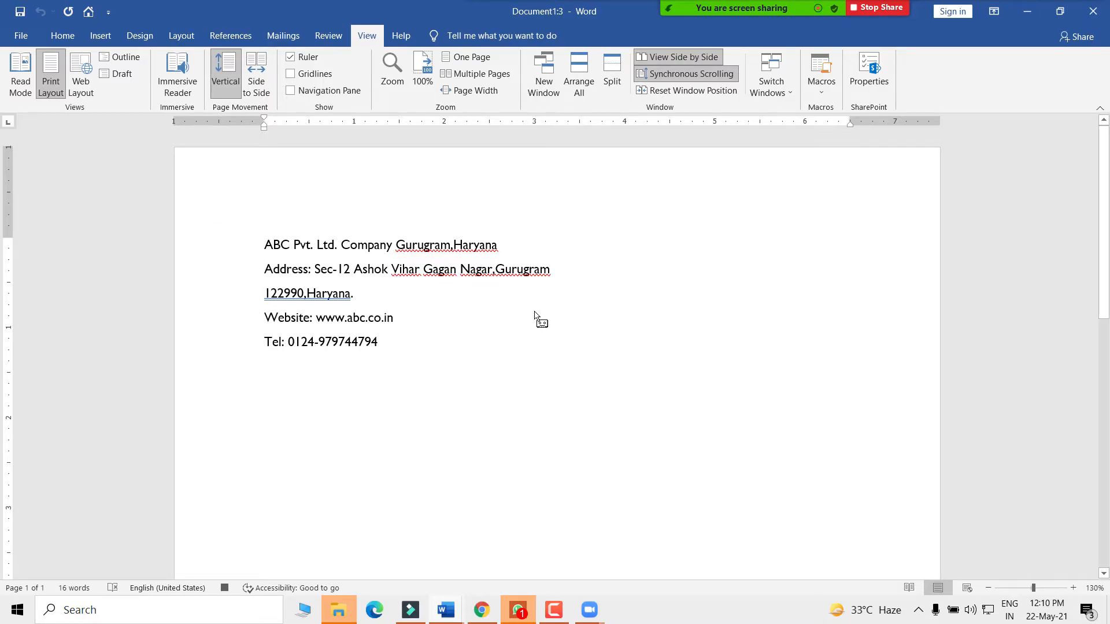
key(ctrl+Home)
key(shift+Down)
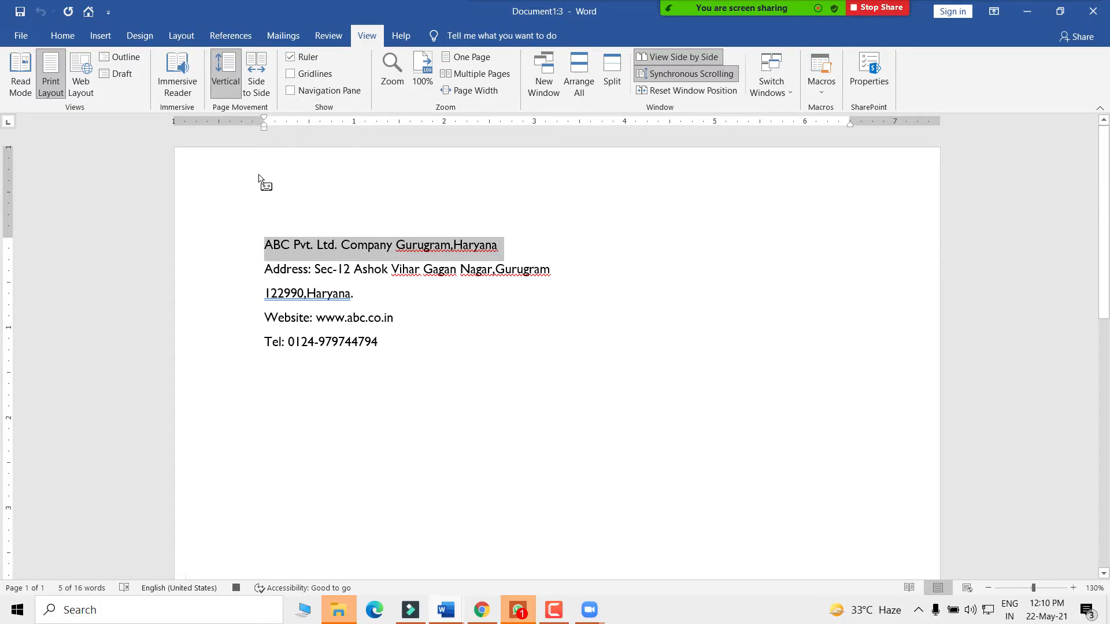
- Give the company name line black paragraph shading
click(65, 35)
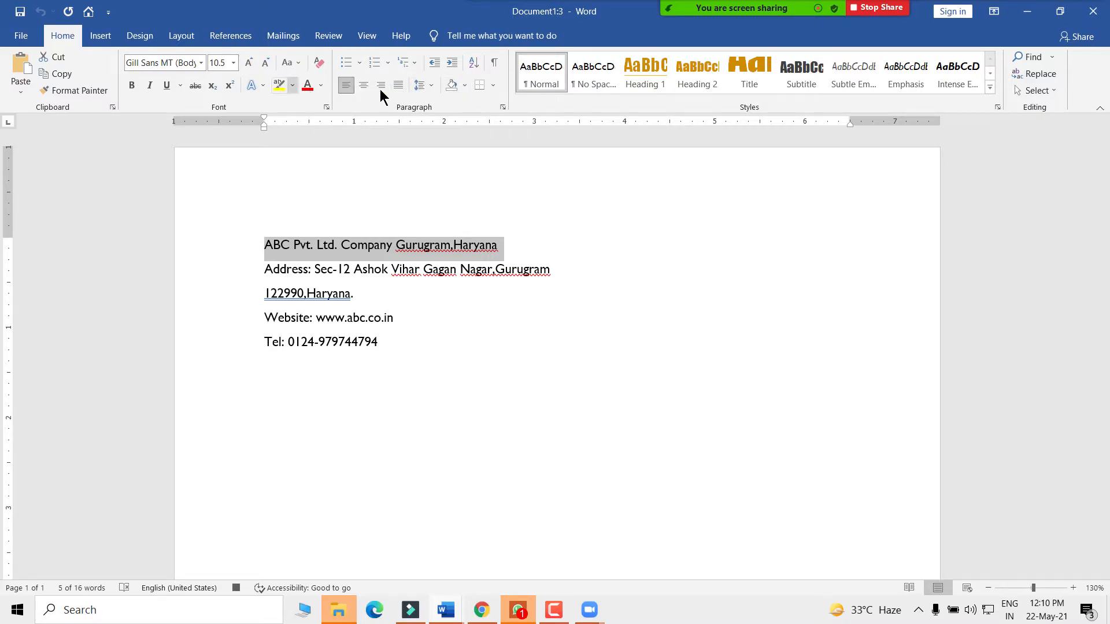
click(465, 87)
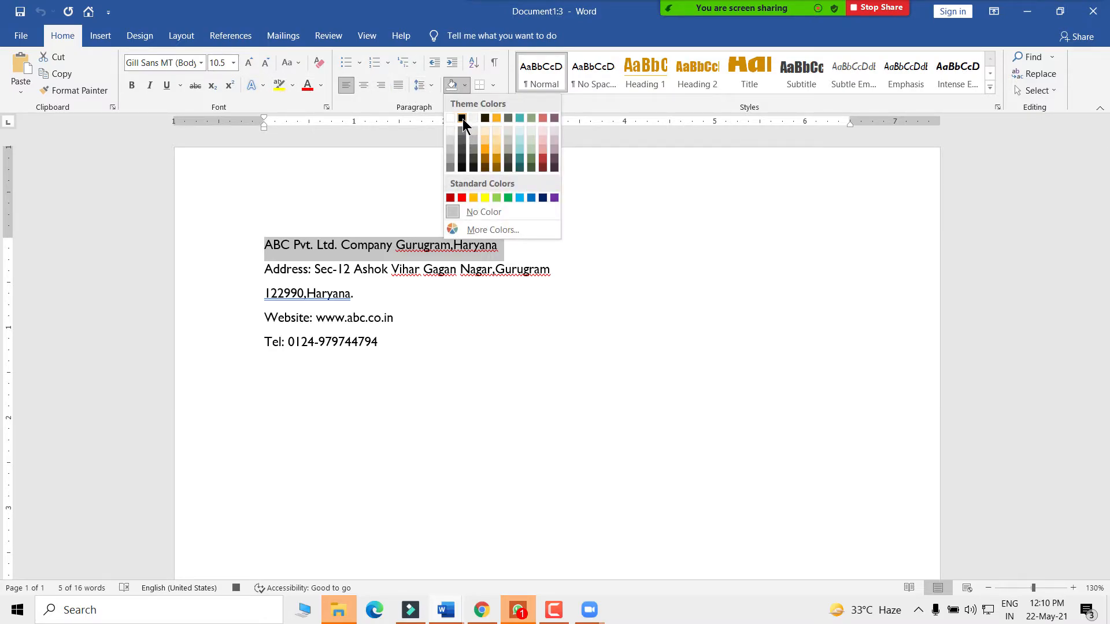
click(462, 119)
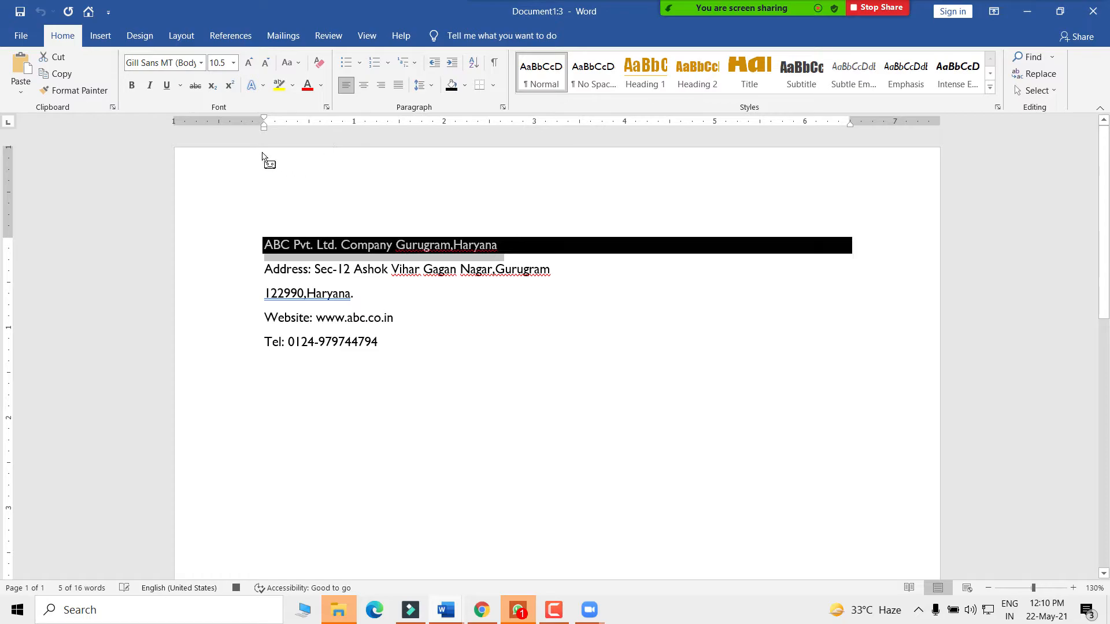
- Put an outside box border around the address, website and phone lines
drag(264, 270, 400, 359)
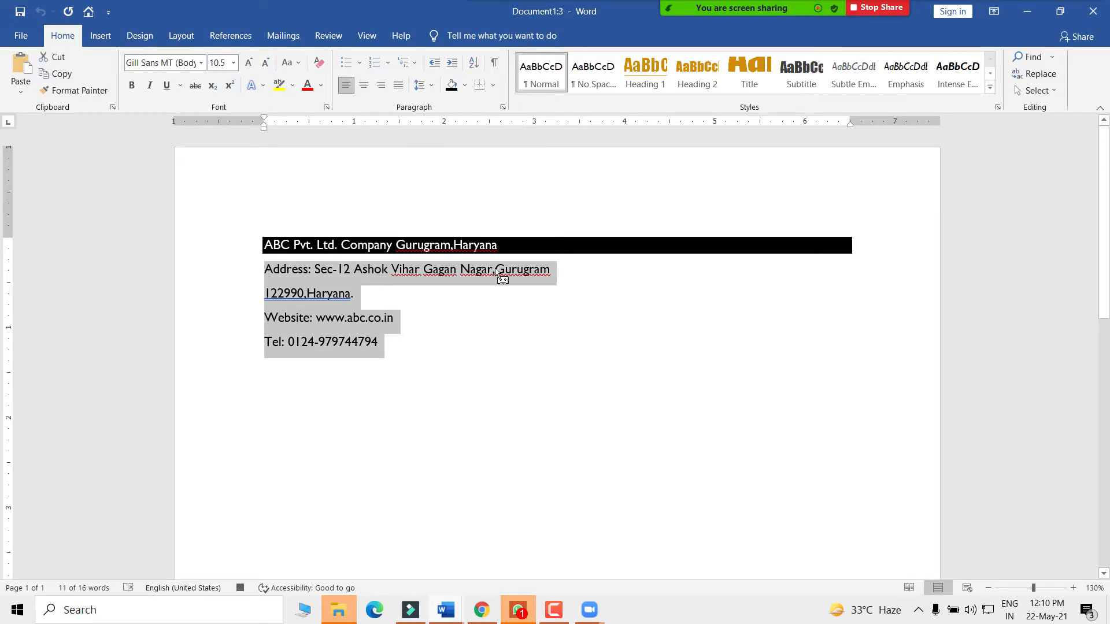
click(493, 86)
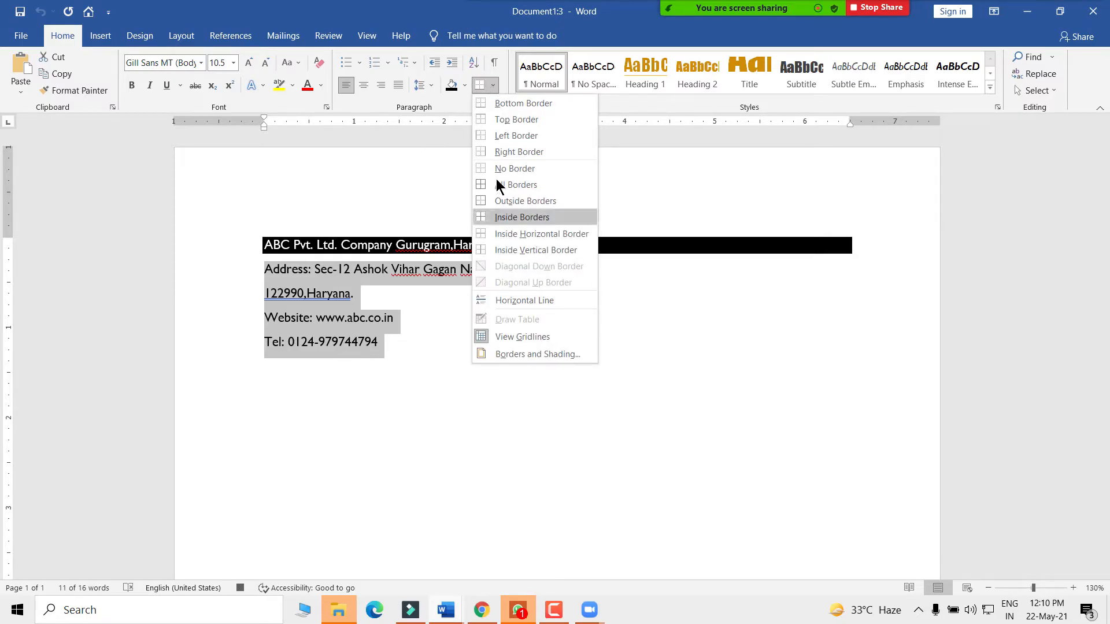
click(496, 201)
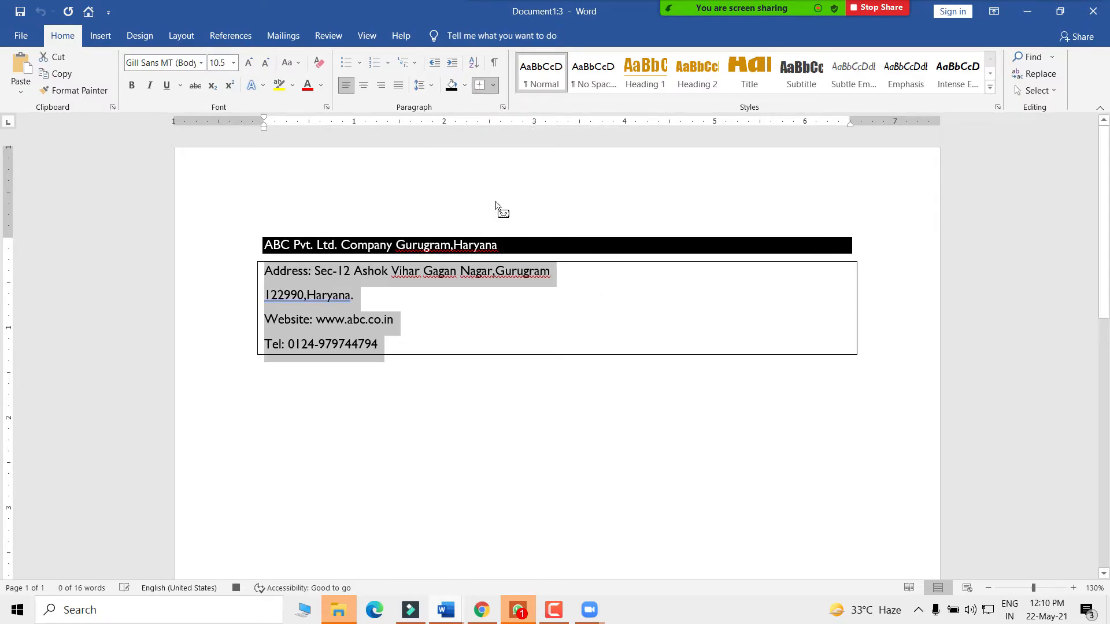
click(454, 373)
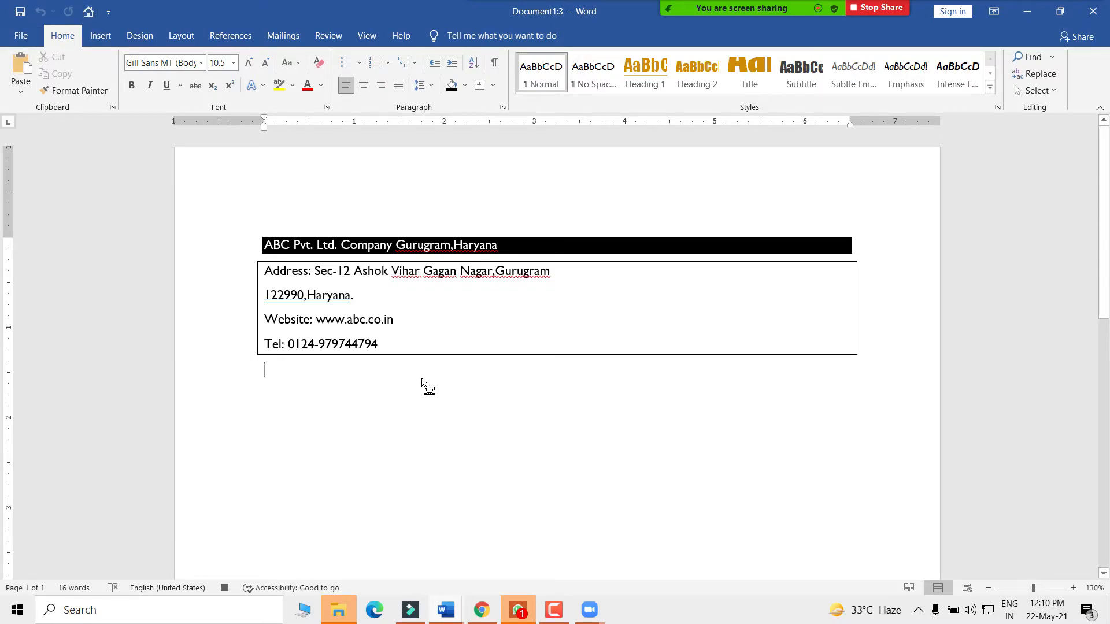
- Stop the Comapny_Address macro recording from the View tab's Macros menu
scroll(421, 381, down, 3)
scroll(422, 380, down, 9)
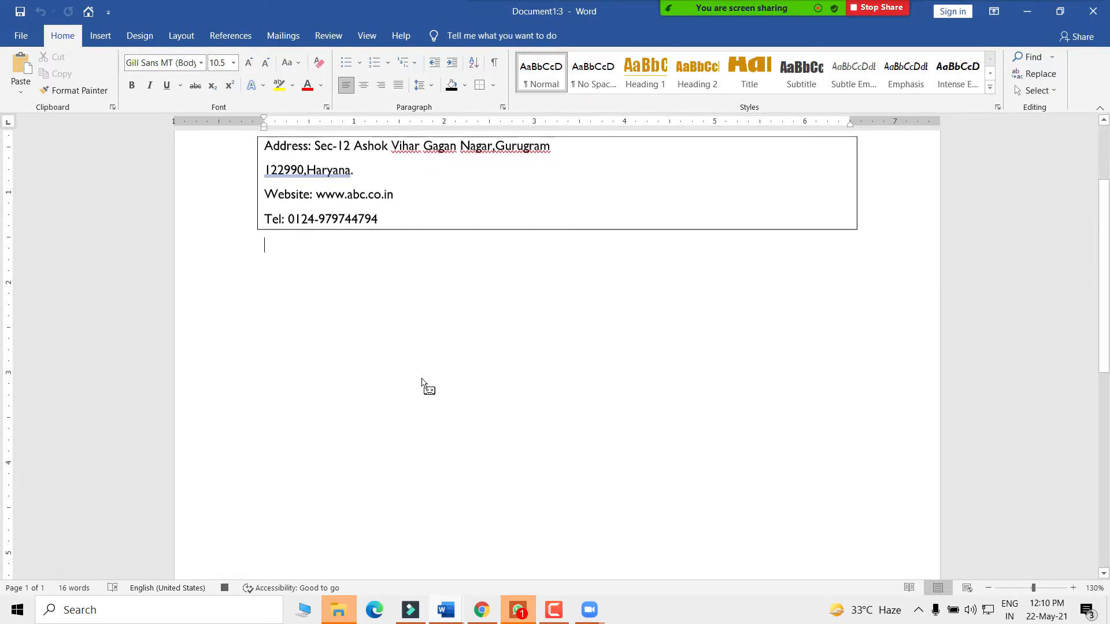
scroll(431, 399, up, 9)
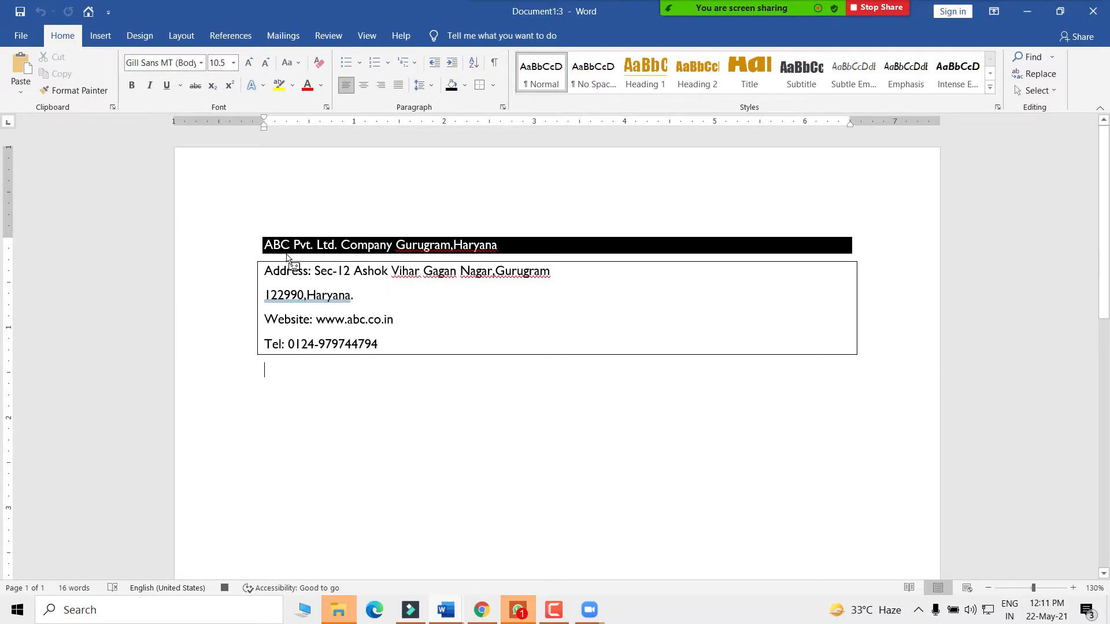
click(366, 36)
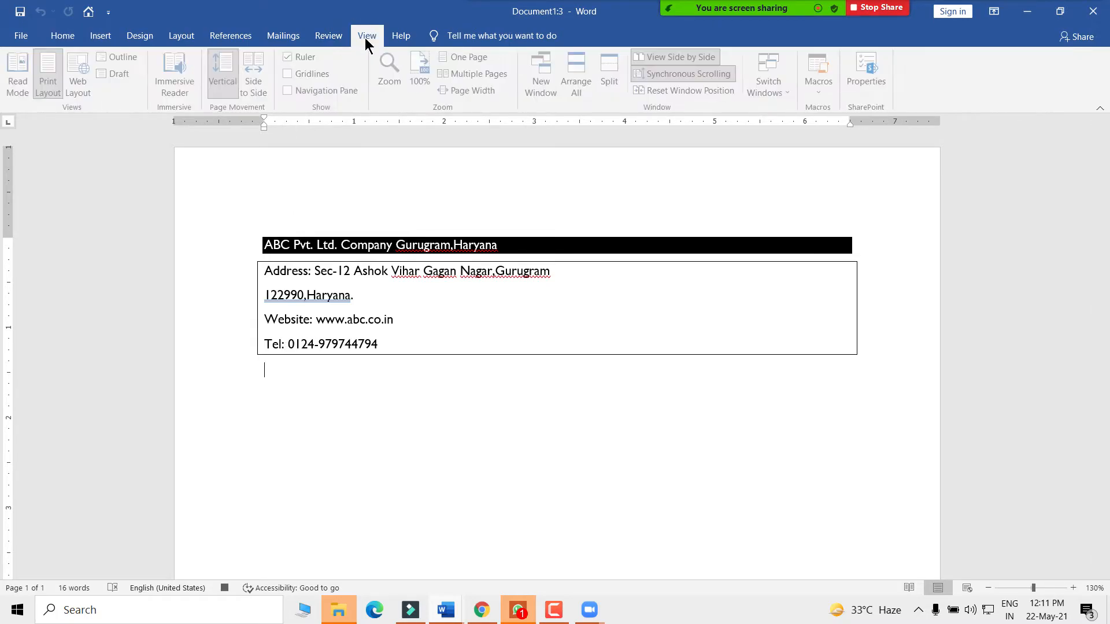
click(826, 90)
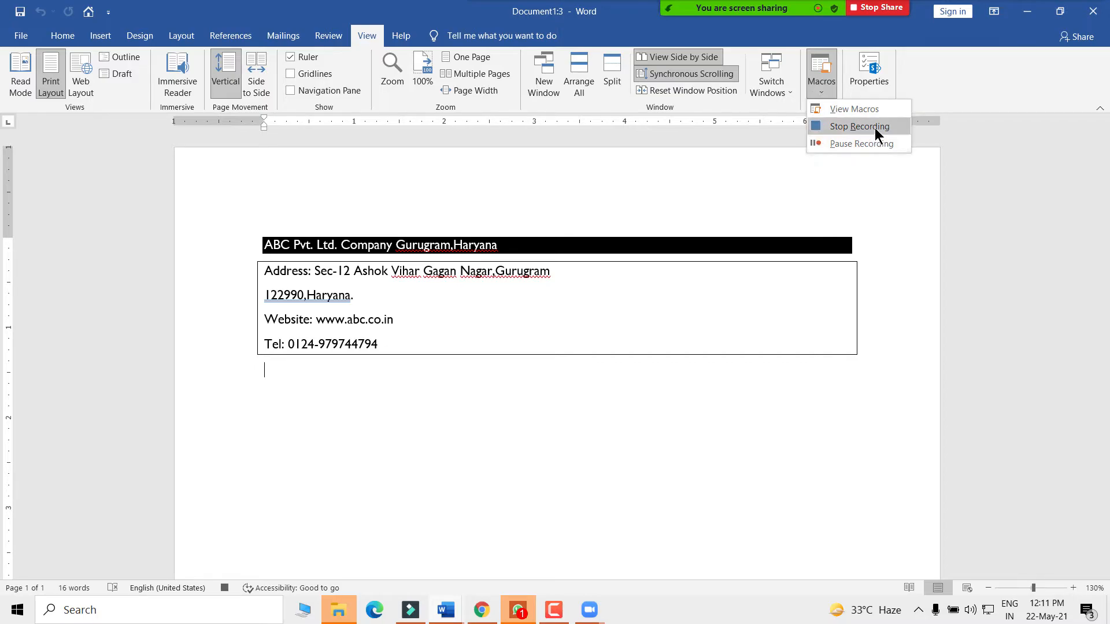
click(828, 126)
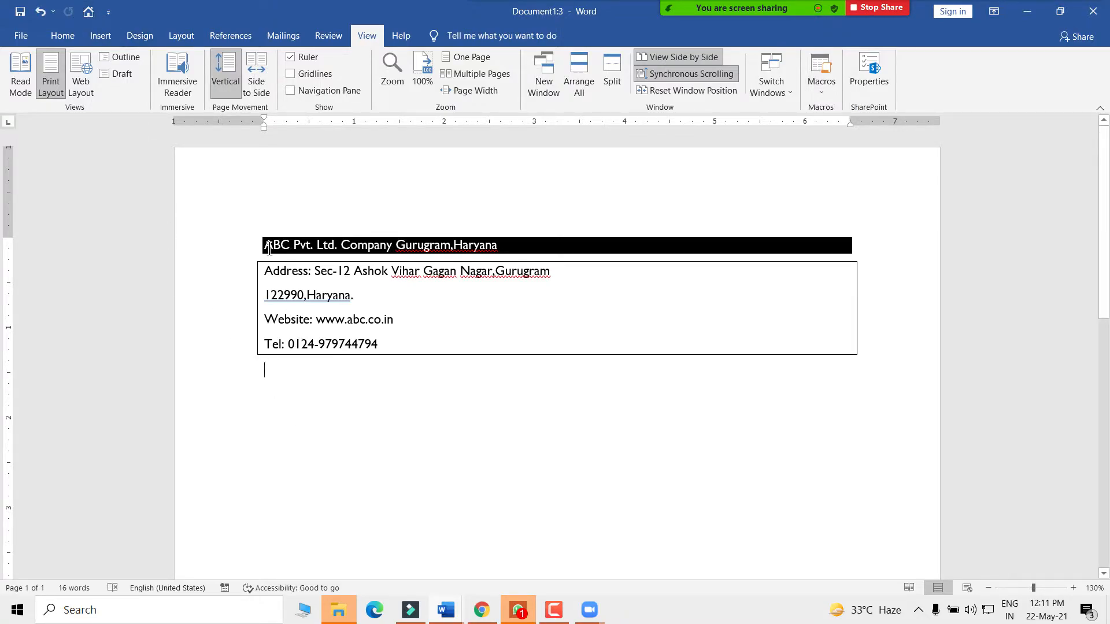
- Check the company details text, place the caret below the address box and undo the last change
key(ctrl+a)
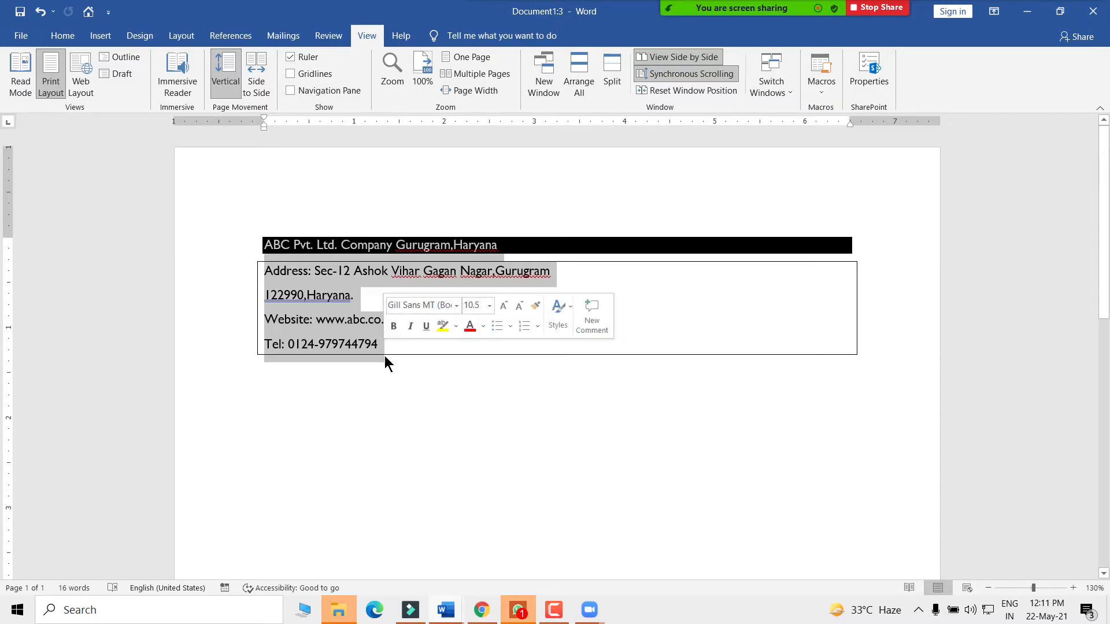
click(311, 386)
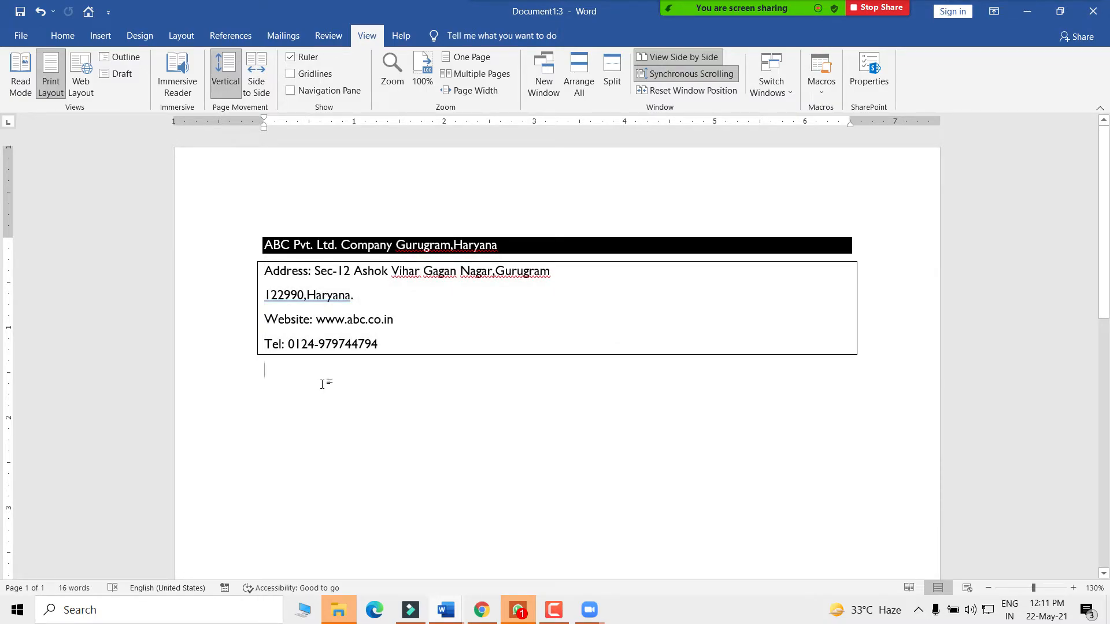
drag(354, 346, 240, 237)
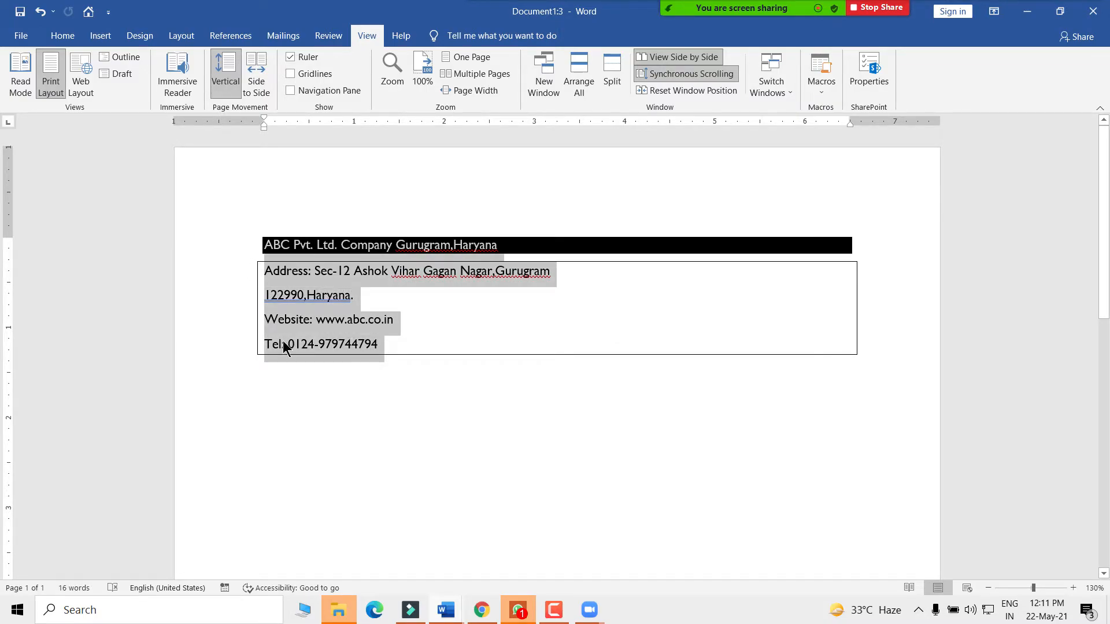
click(296, 390)
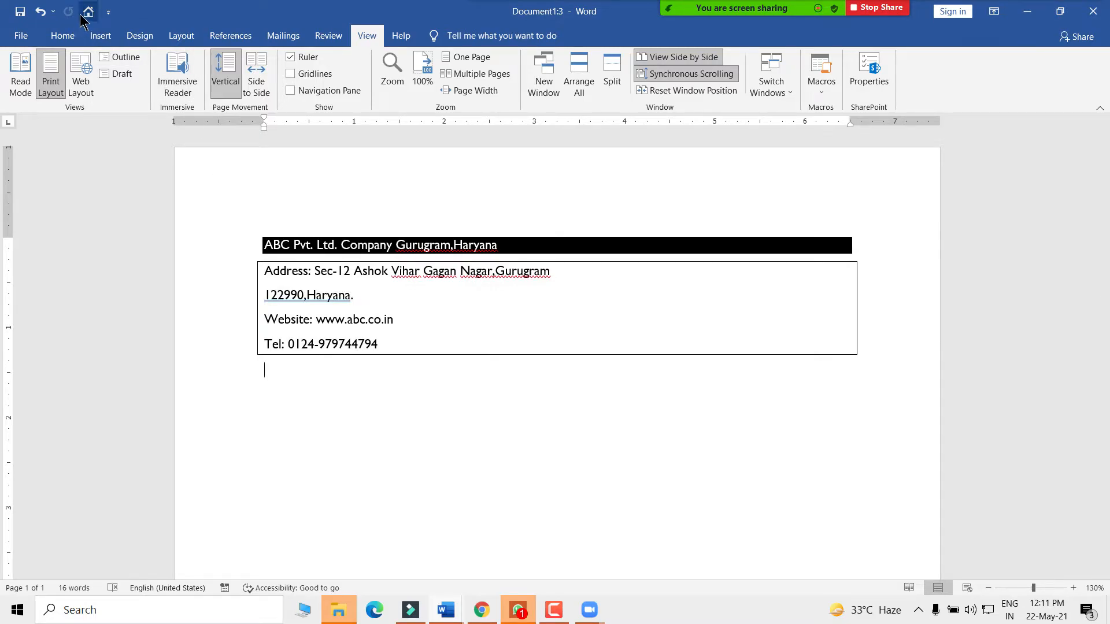
key(ctrl+z)
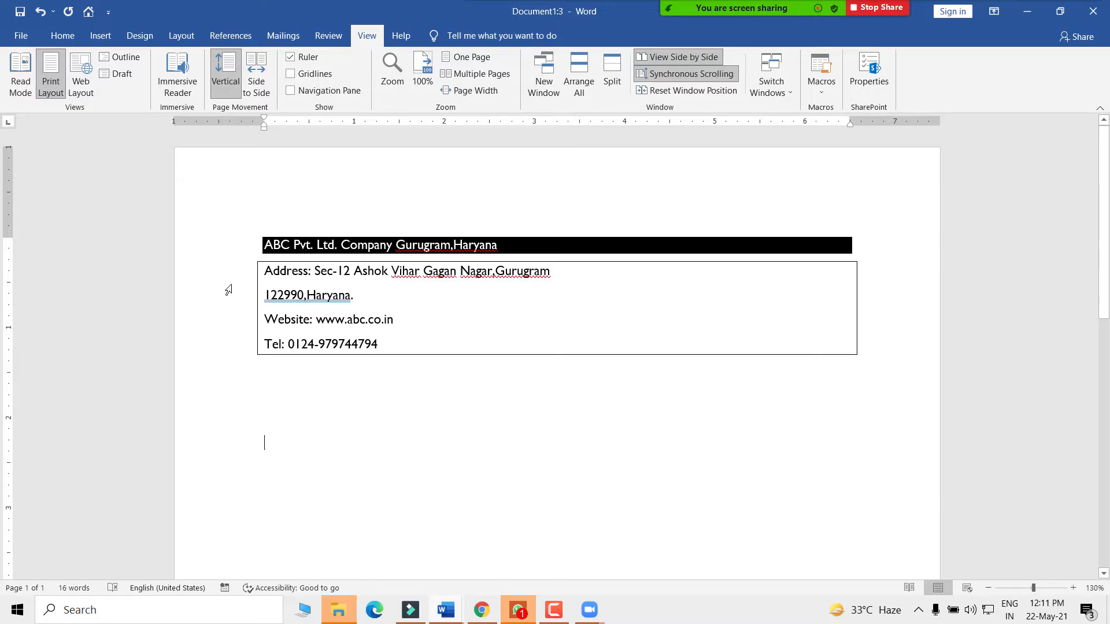
- Run the recorded macro from the Quick Access Toolbar to insert a second header copy
click(88, 11)
scroll(322, 386, down, 2)
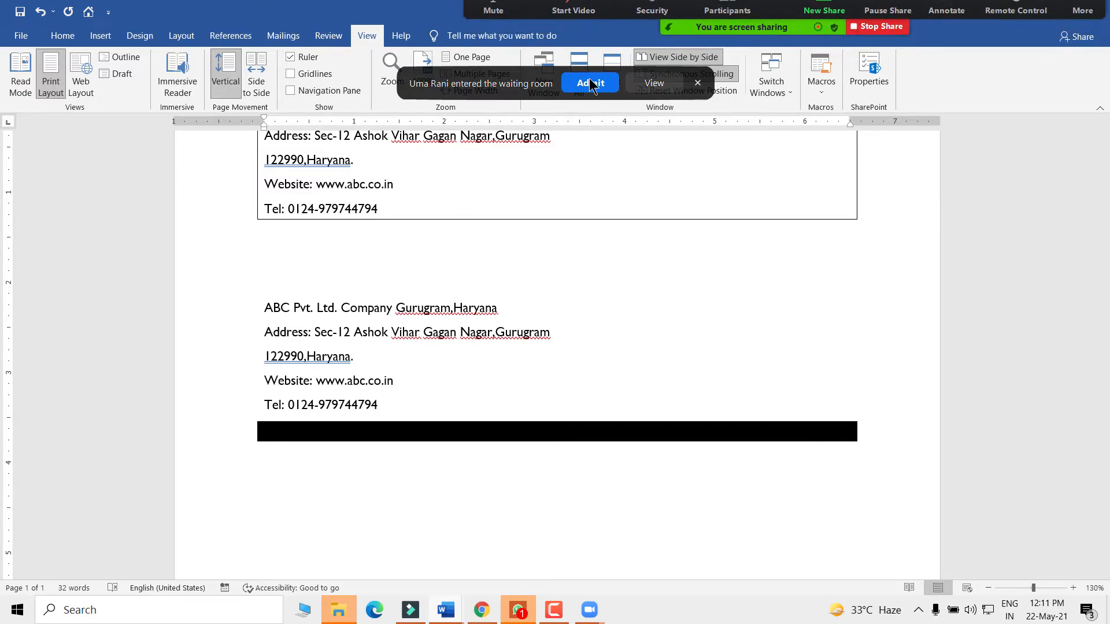
click(591, 84)
- Compare the second copy's five lines, the empty paragraph and the black header line by selecting them
scroll(316, 282, up, 2)
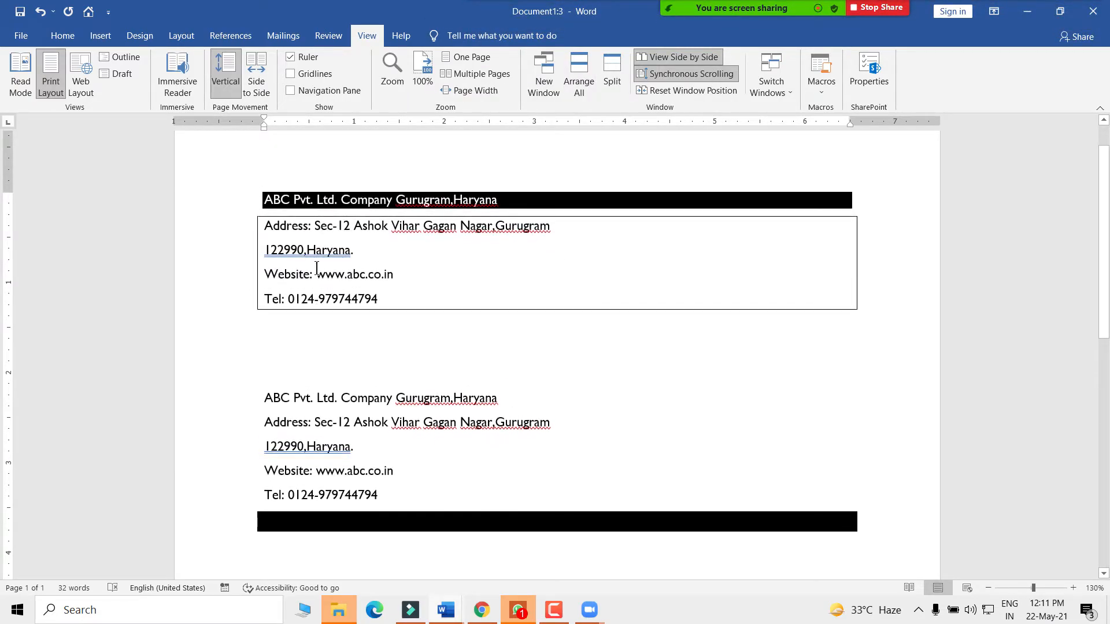
drag(264, 400, 378, 492)
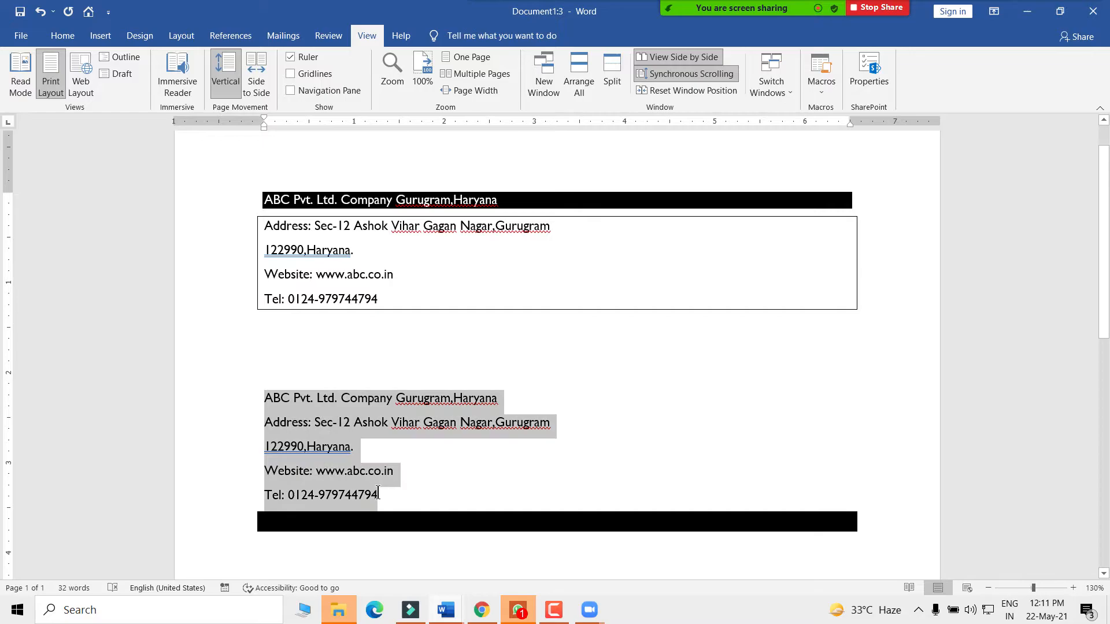
click(338, 527)
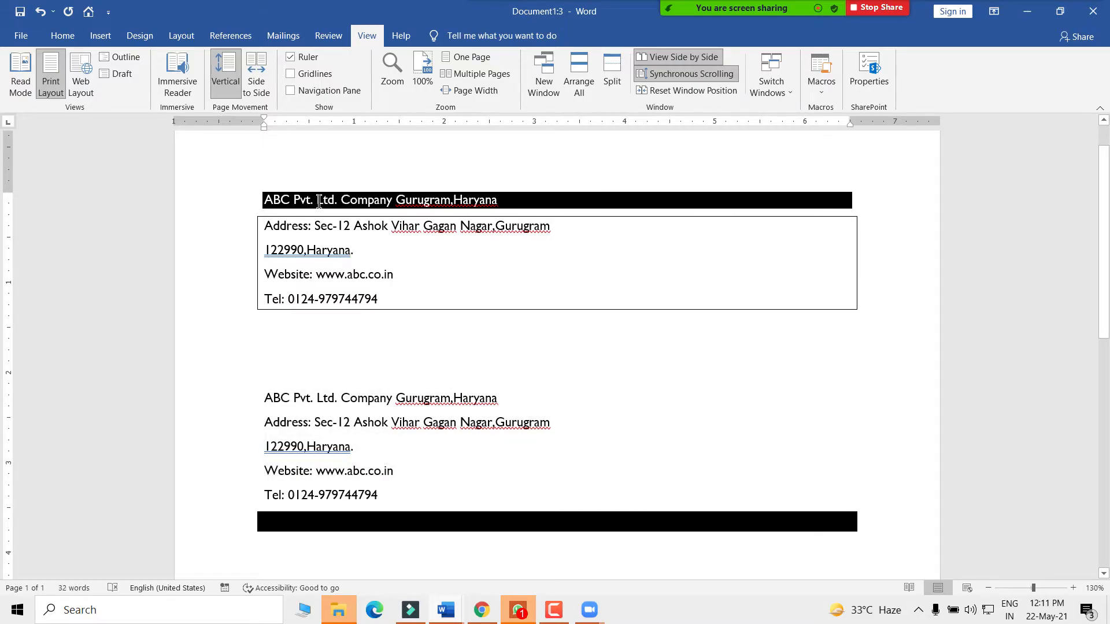
click(246, 339)
click(513, 198)
drag(266, 200, 615, 199)
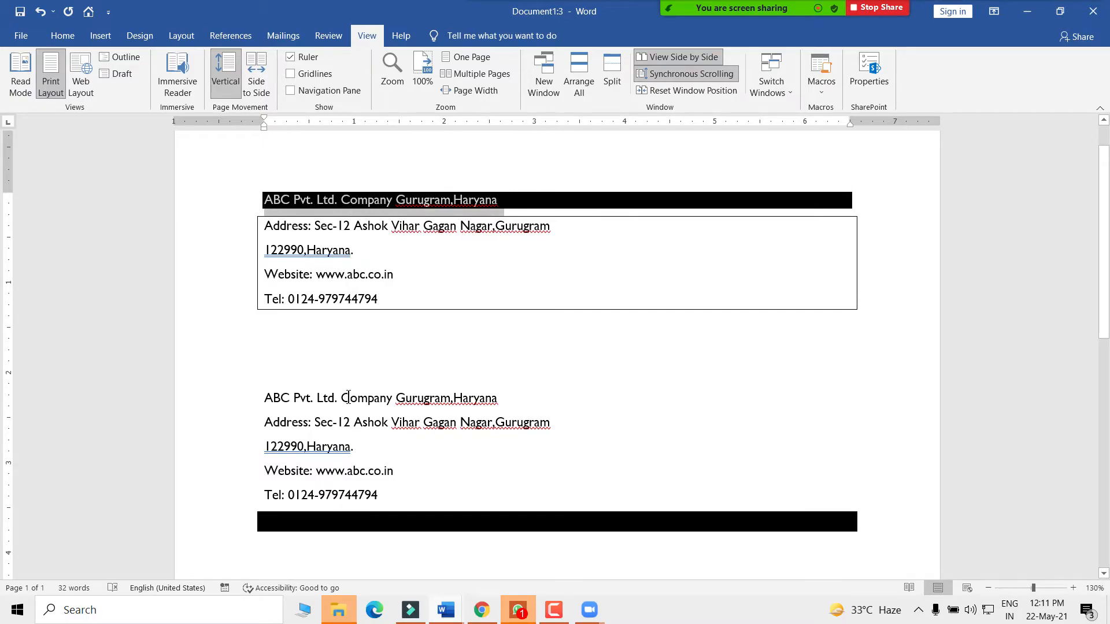
click(348, 398)
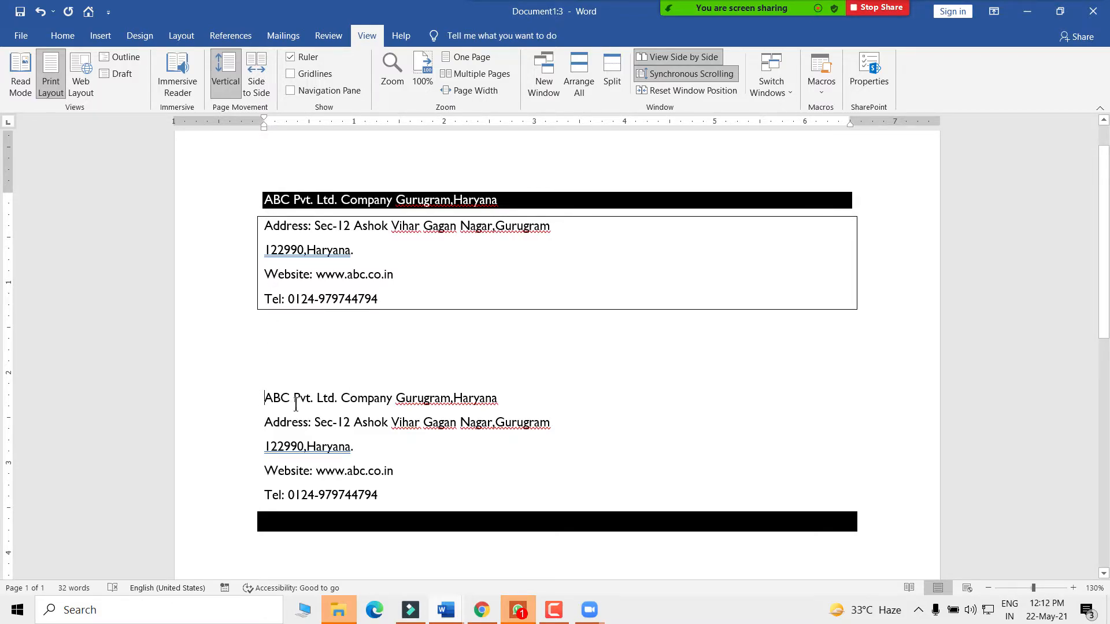
- Inspect the lower copy's ABC Pvt. Ltd. line by selecting it several times
drag(269, 398, 517, 398)
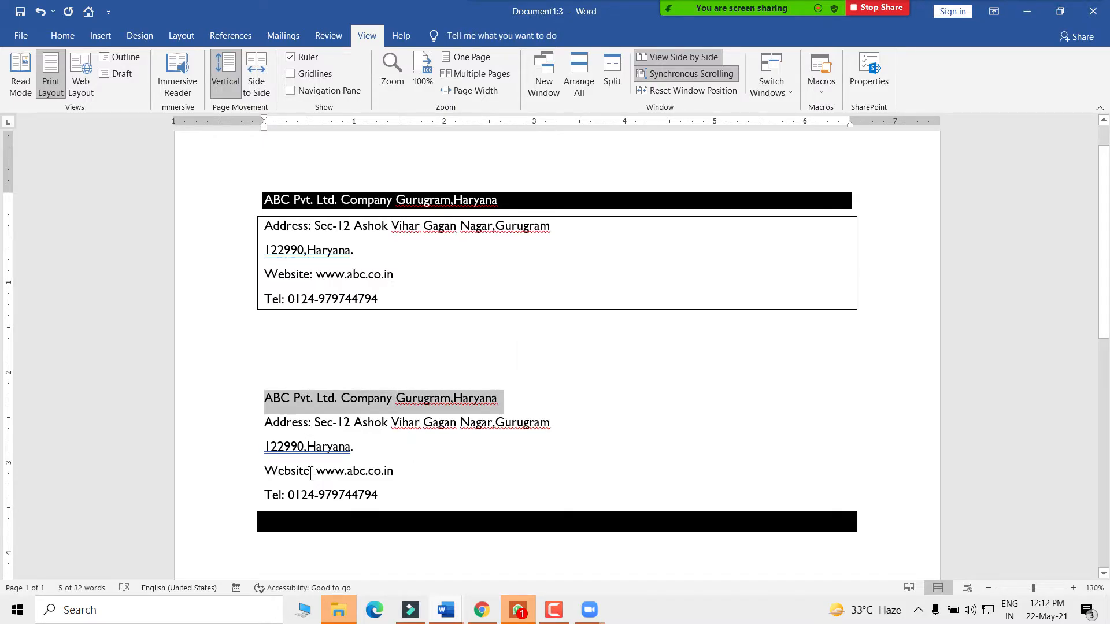
key(Left)
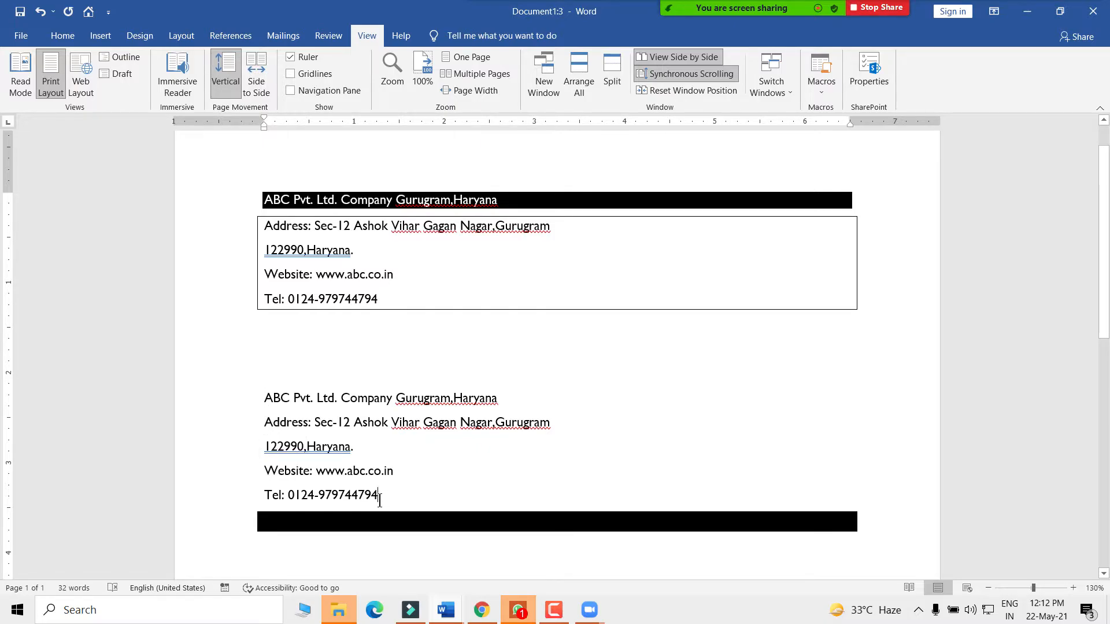
click(273, 422)
click(263, 398)
drag(260, 398, 540, 393)
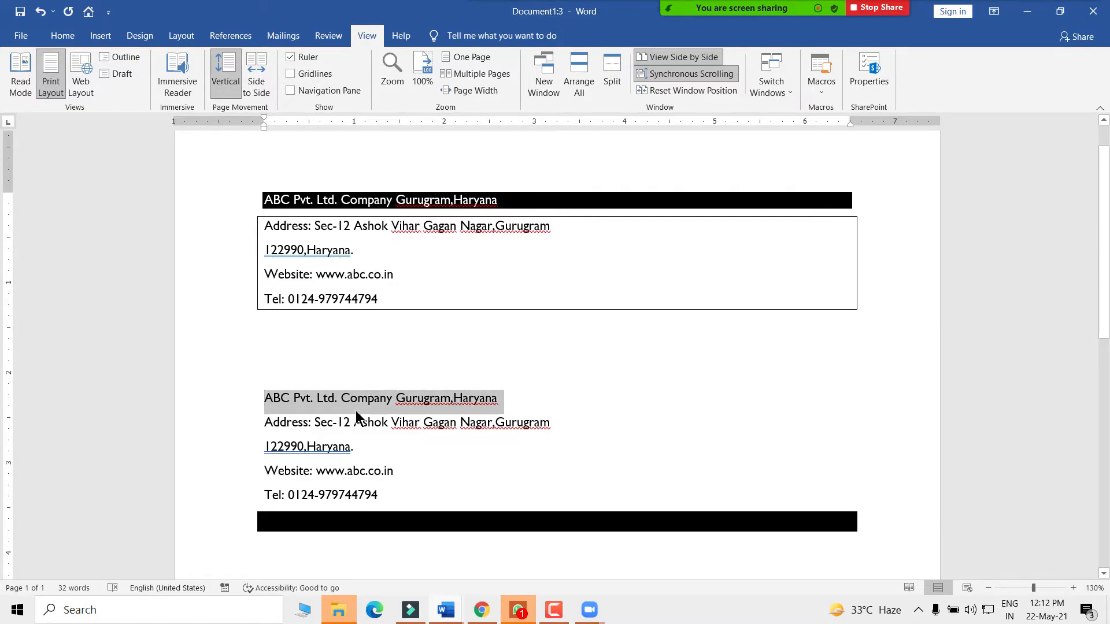
drag(263, 398, 524, 400)
click(277, 431)
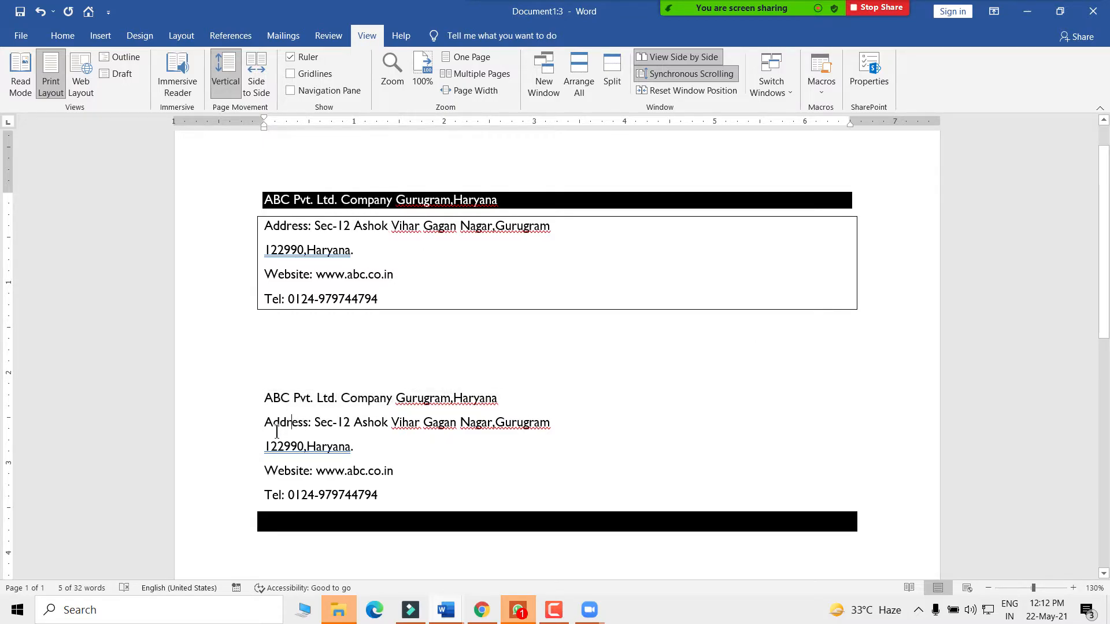
click(265, 404)
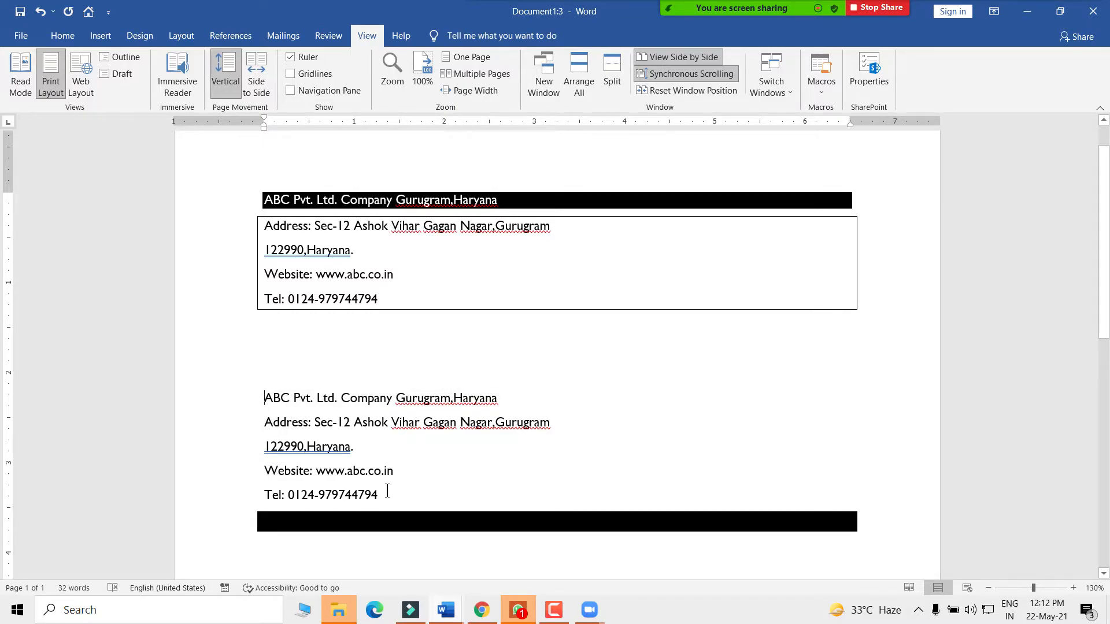
key(shift+Right)
key(shift+Right)
key(shift+Right)
key(shift+Right)
key(shift+Right)
key(shift+Right)
key(shift+Right)
key(shift+Right)
key(shift+Right)
key(shift+Right)
key(shift+Right)
key(shift+Right)
key(shift+Right)
key(shift+Right)
key(shift+Right)
key(shift+Right)
key(shift+Right)
key(shift+Right)
key(shift+Right)
key(shift+Right)
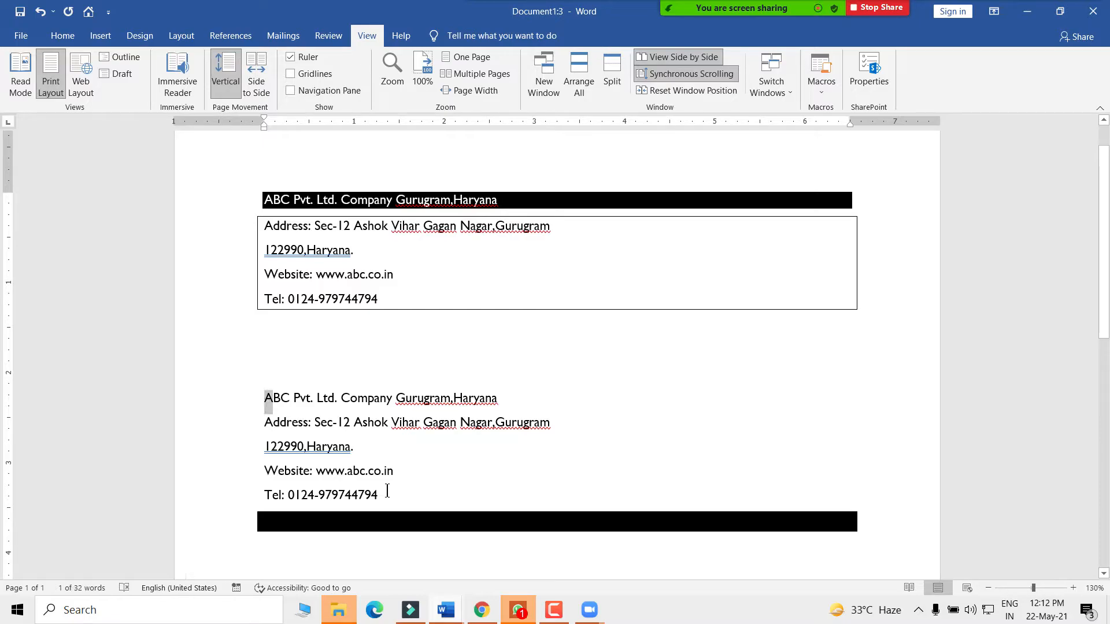
key(shift+Right)
key(shift+Right)
key(shift+Right)
key(shift+Right)
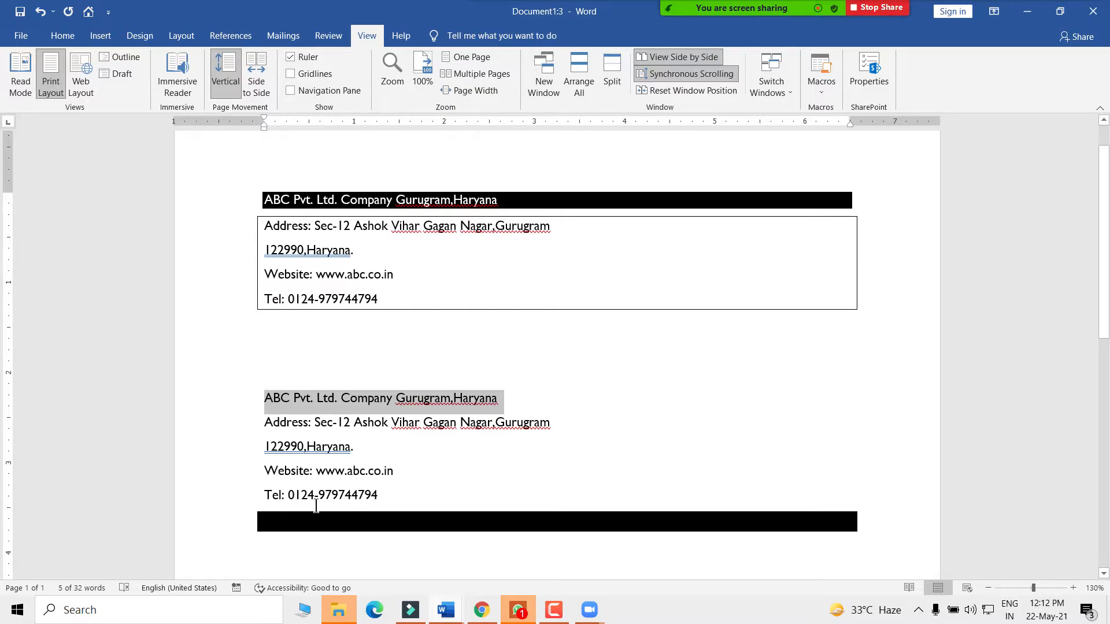
click(304, 446)
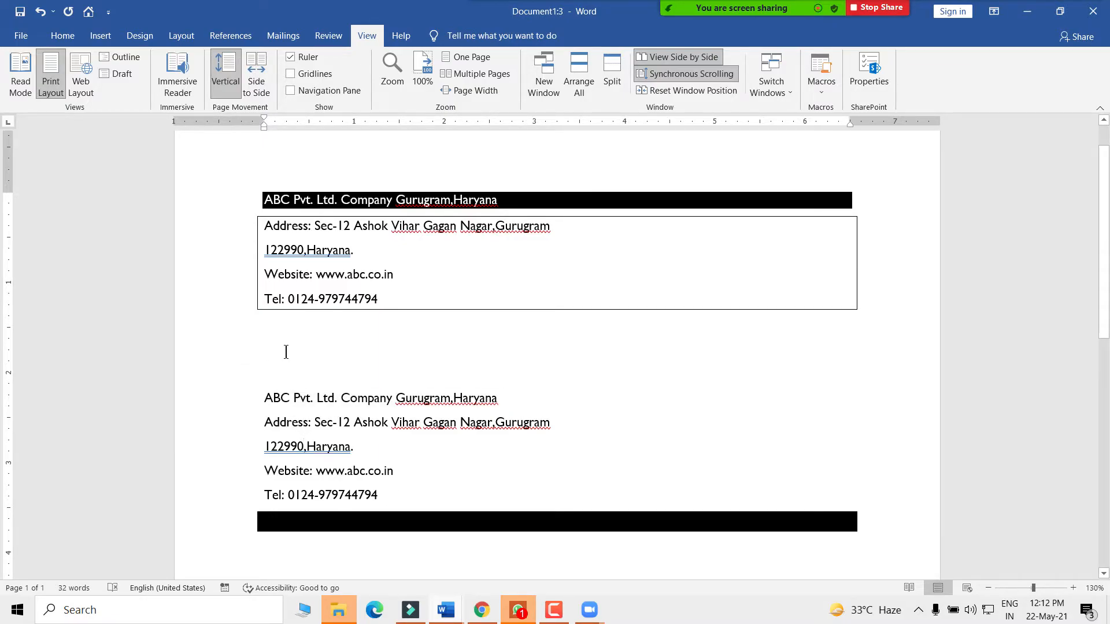
drag(258, 399, 481, 398)
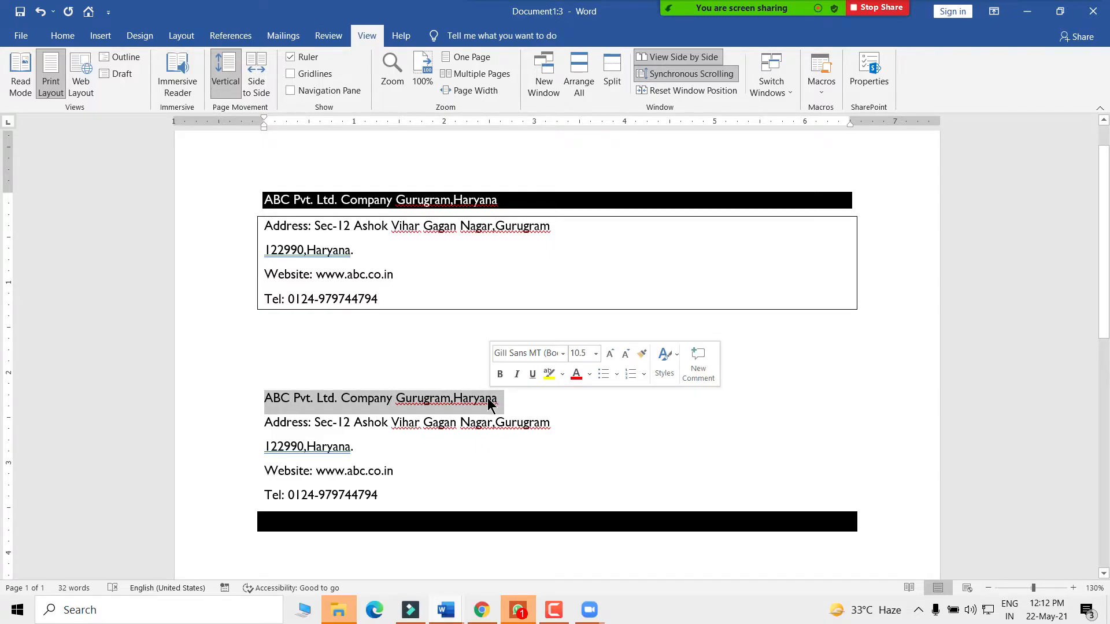
click(338, 494)
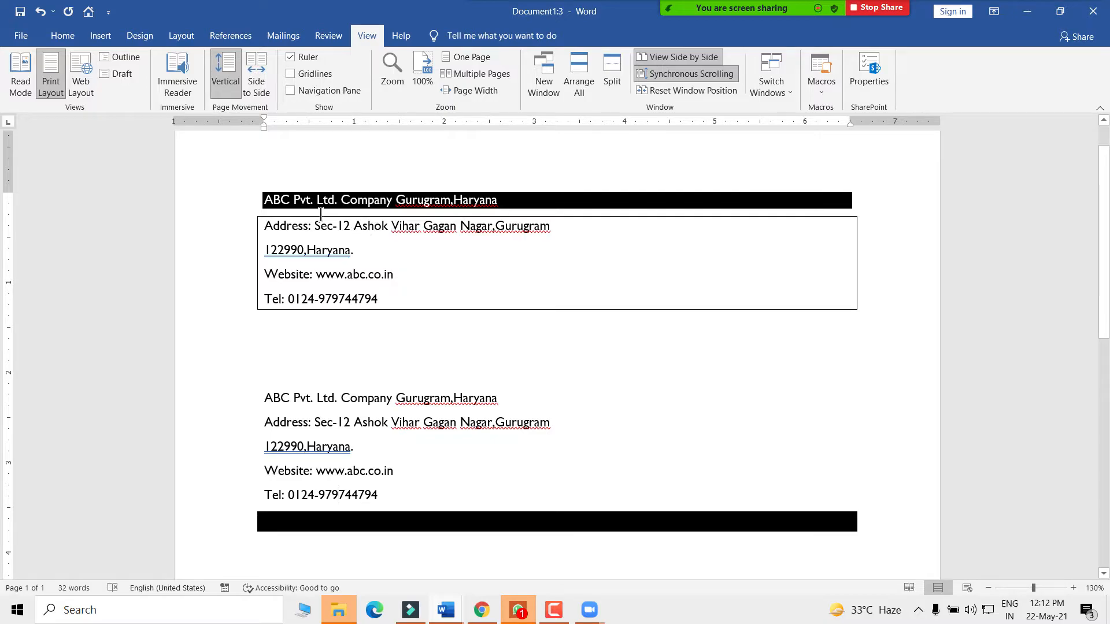
- Review the boxed header and four address lines, then bring up the Macros menu
drag(266, 200, 497, 200)
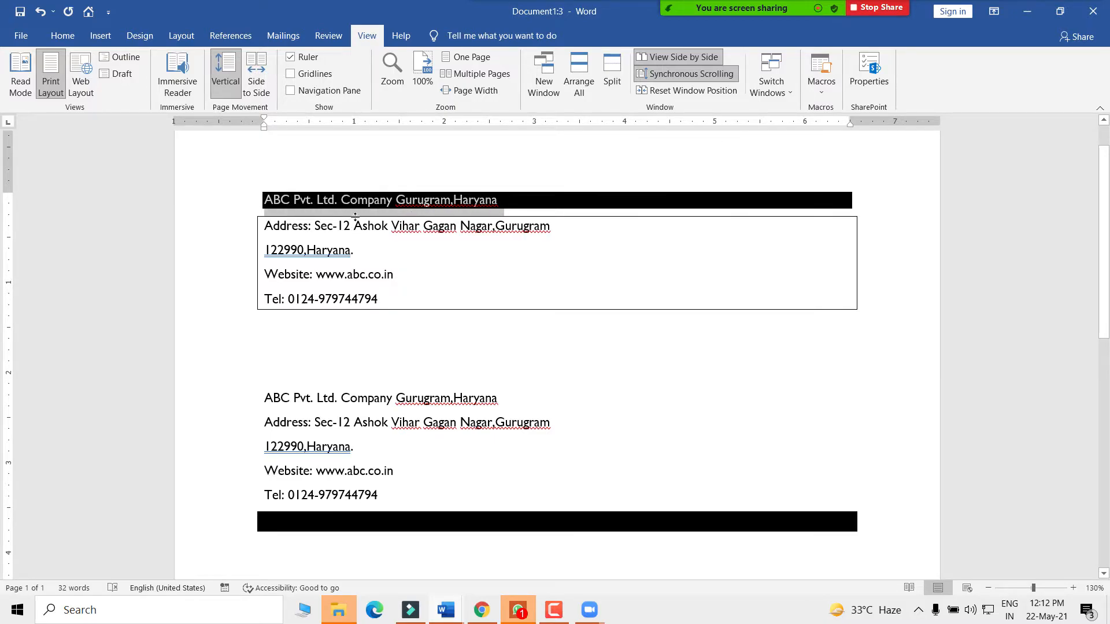
click(316, 253)
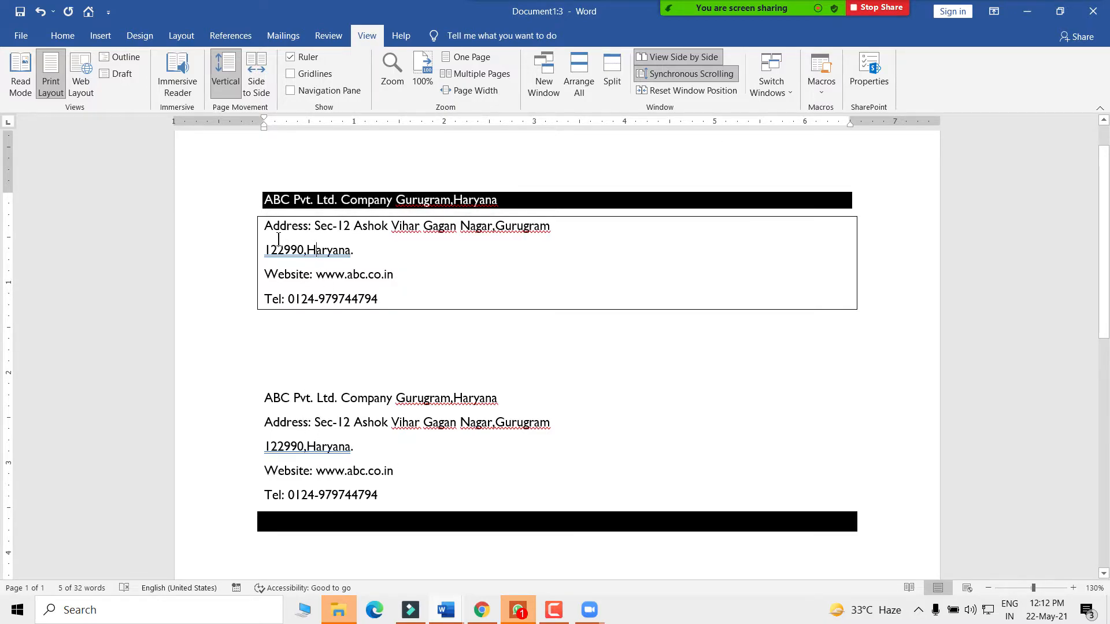
drag(265, 226, 394, 308)
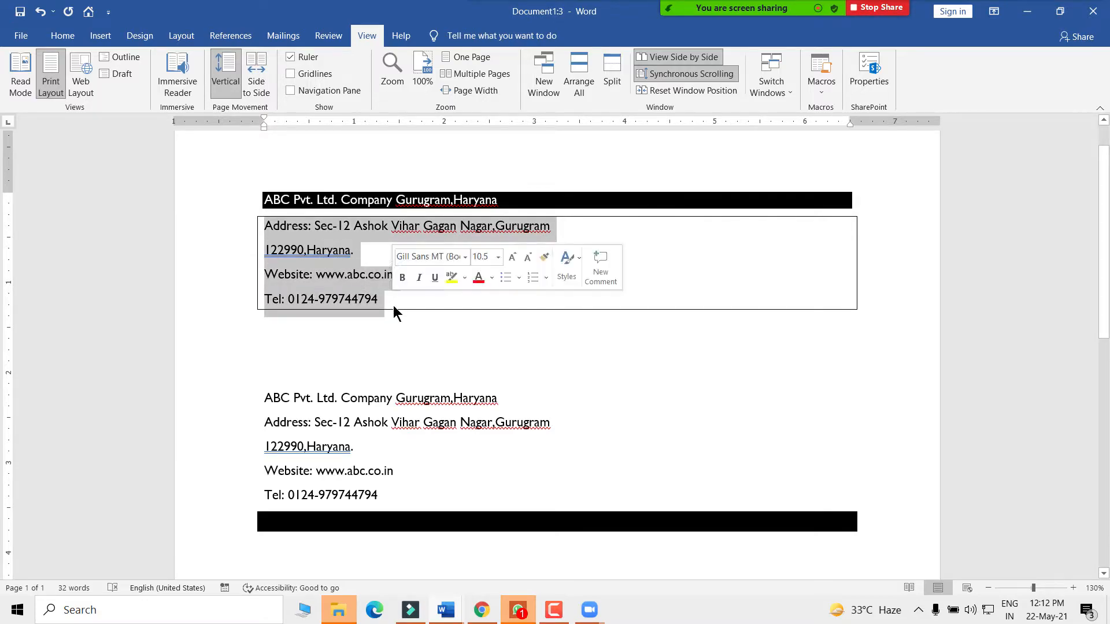
click(421, 449)
click(828, 92)
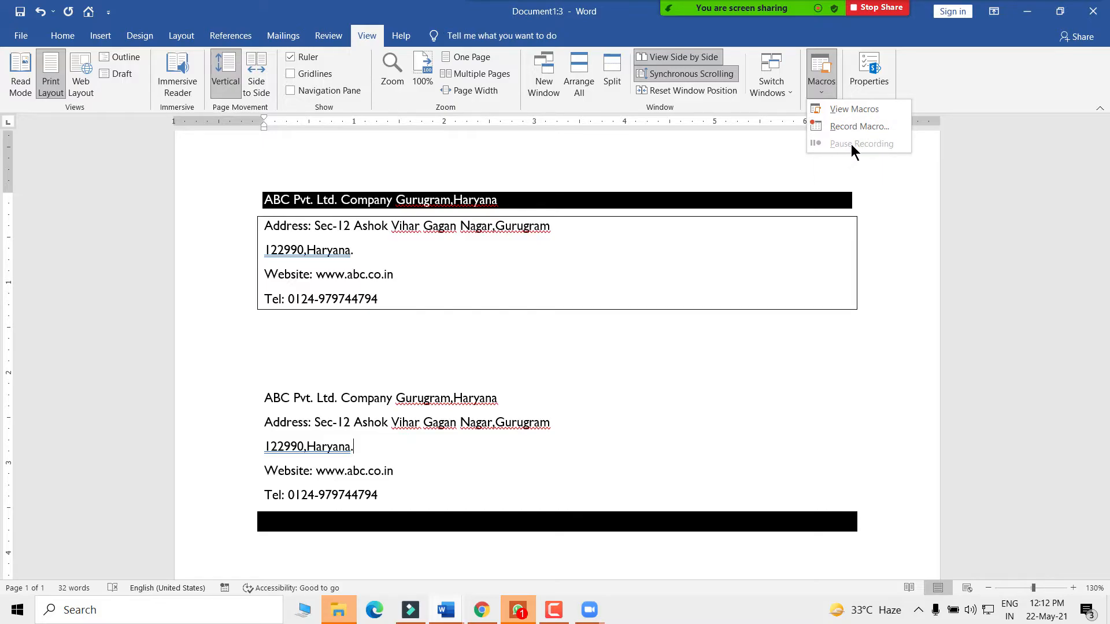
- Cancel the first macro setup and delete all text in the document
click(859, 127)
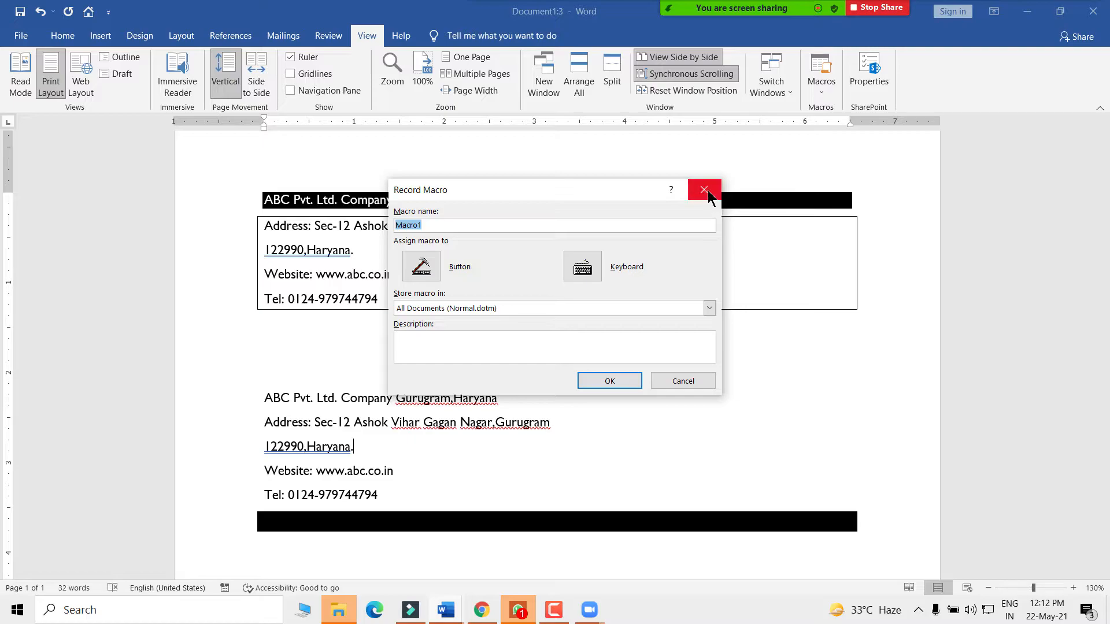
click(705, 191)
drag(256, 193, 439, 517)
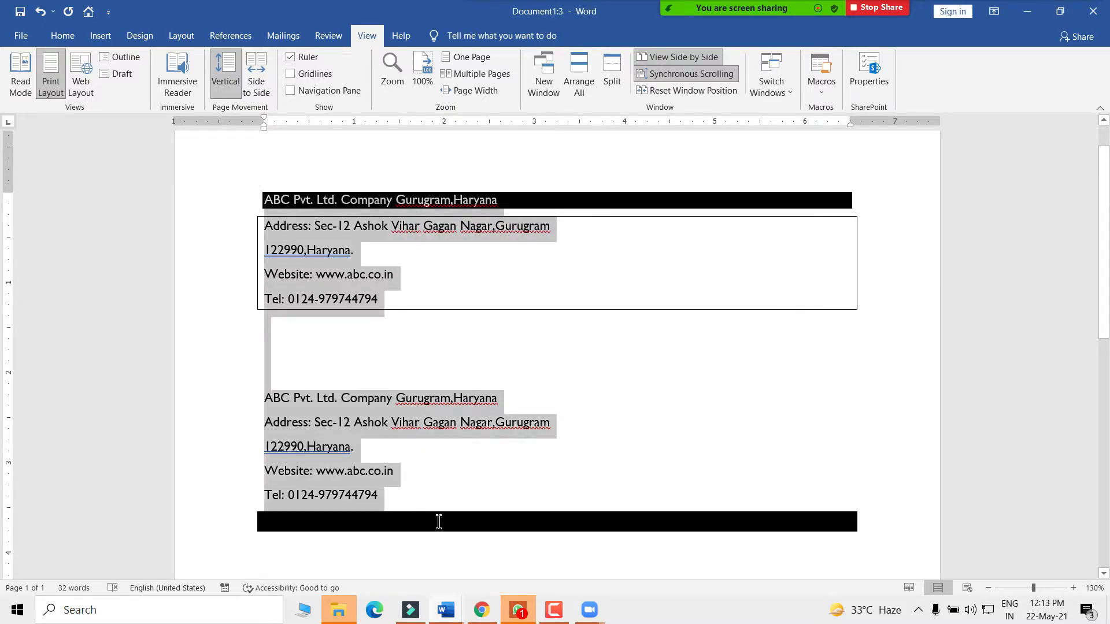
key(Delete)
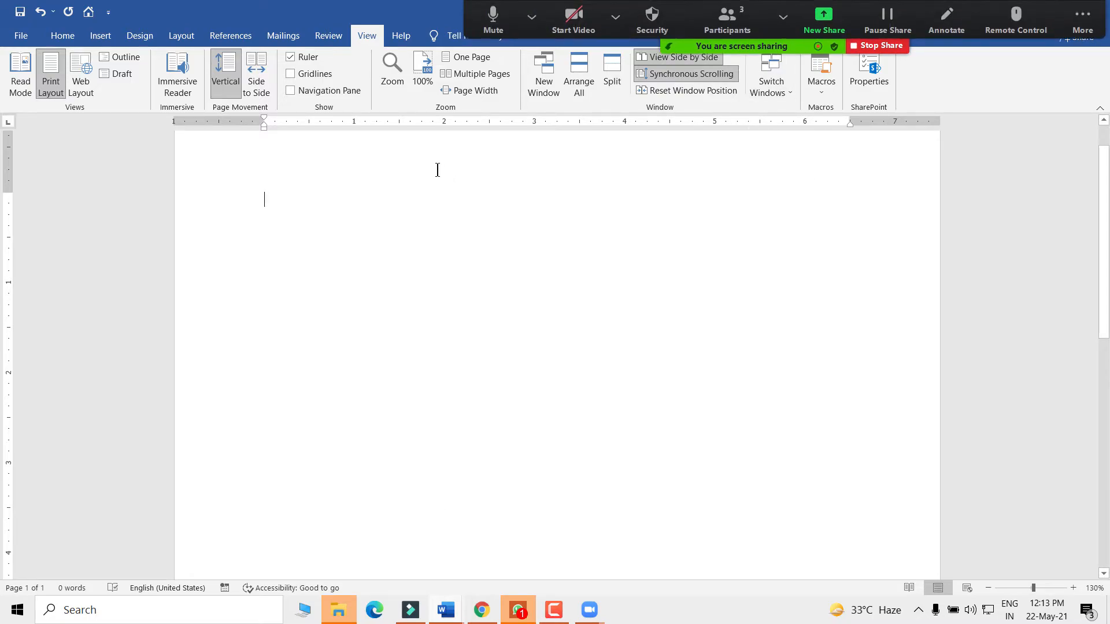
- Name a new macro SDMicro and bring up its keyboard shortcut settings
click(827, 93)
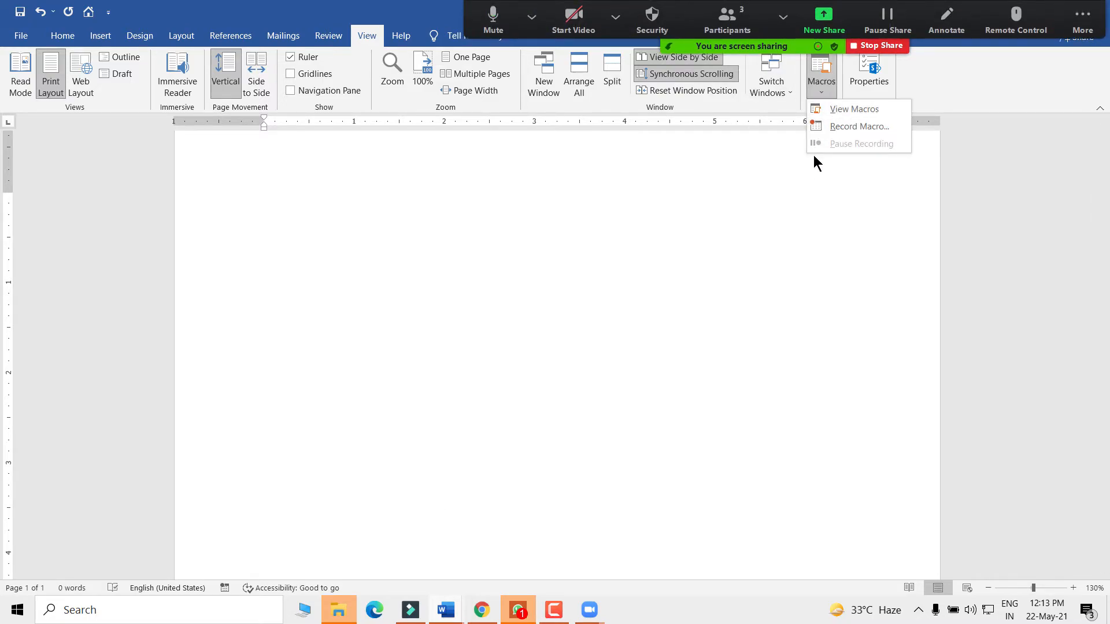
click(851, 129)
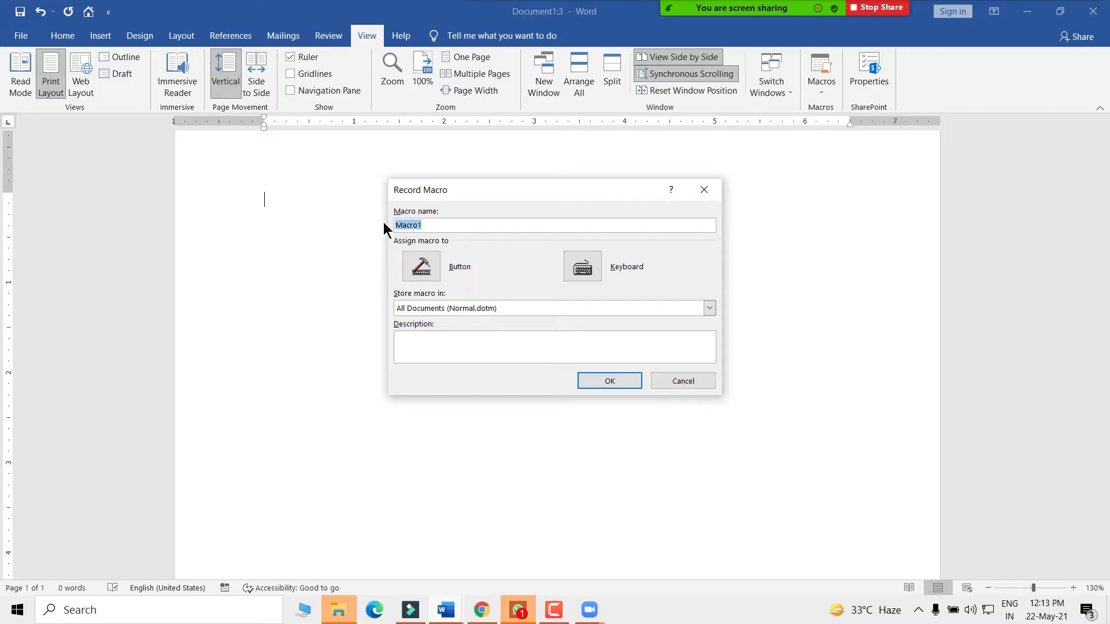
text(SDMi)
click(583, 268)
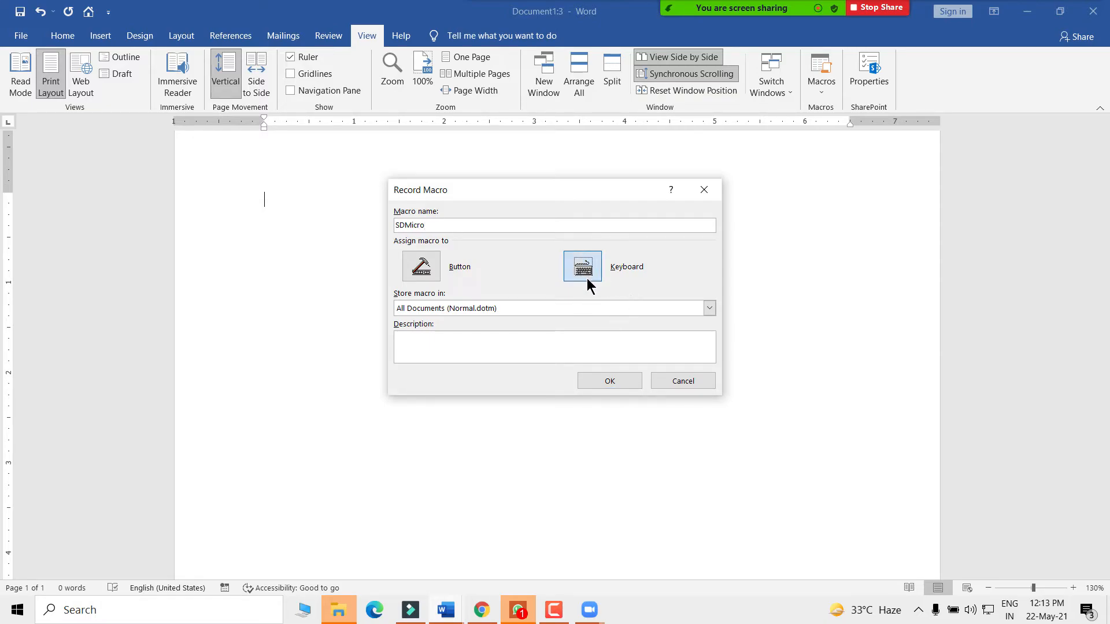
click(586, 278)
mouse_move(461, 138)
mouse_down()
mouse_move(370, 129)
mouse_move(449, 149)
mouse_up()
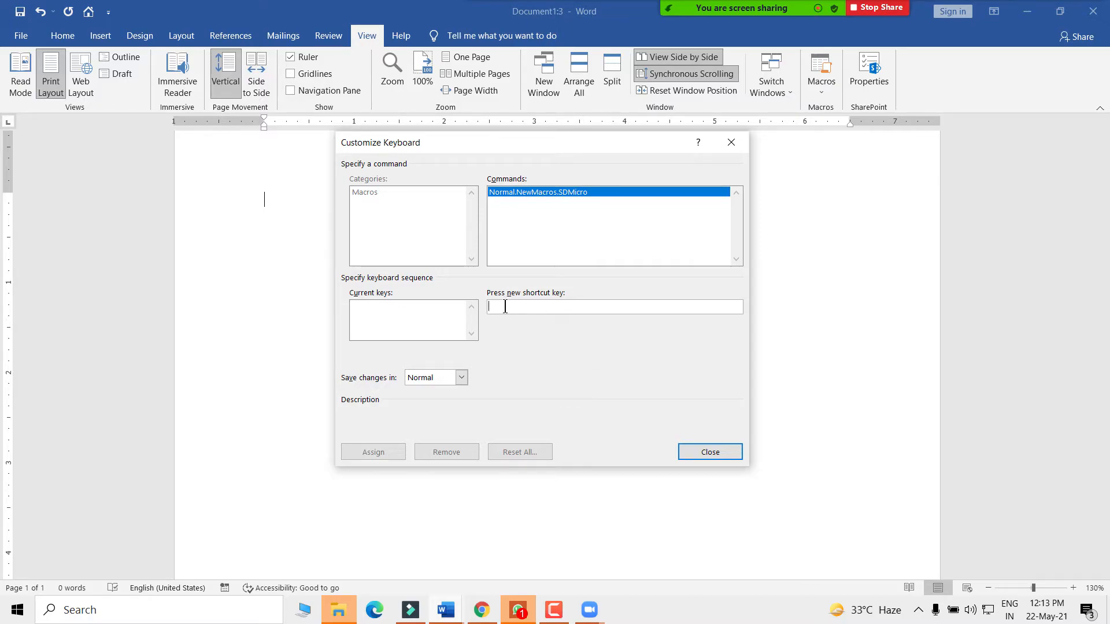
- Assign Alt+4 as SDMicro's shortcut and close the Customize Keyboard dialog
key(alt+4)
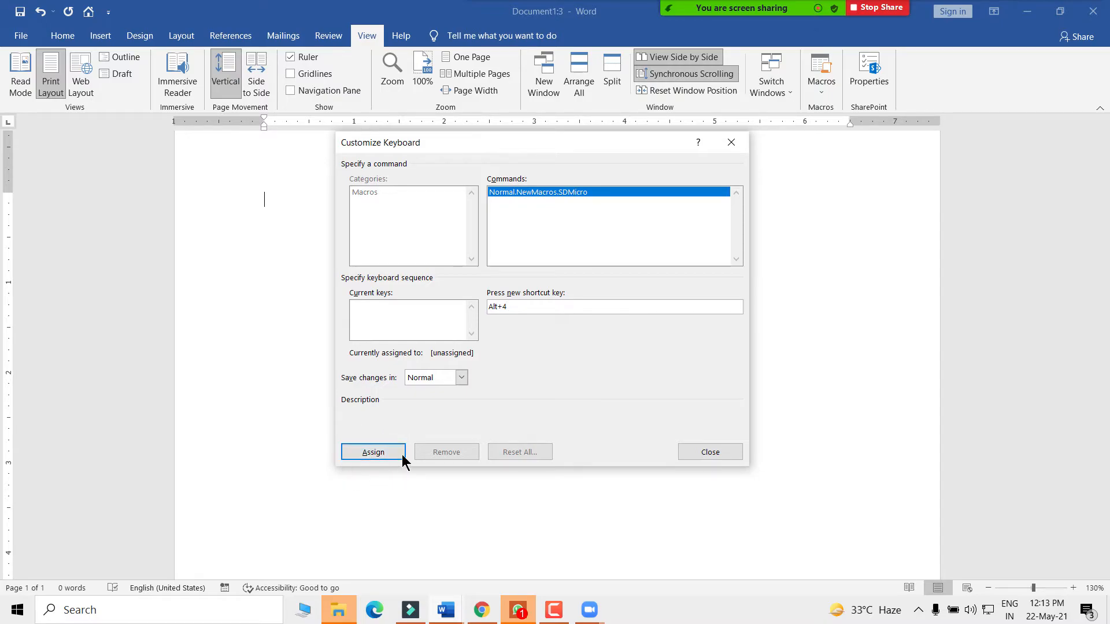
click(373, 452)
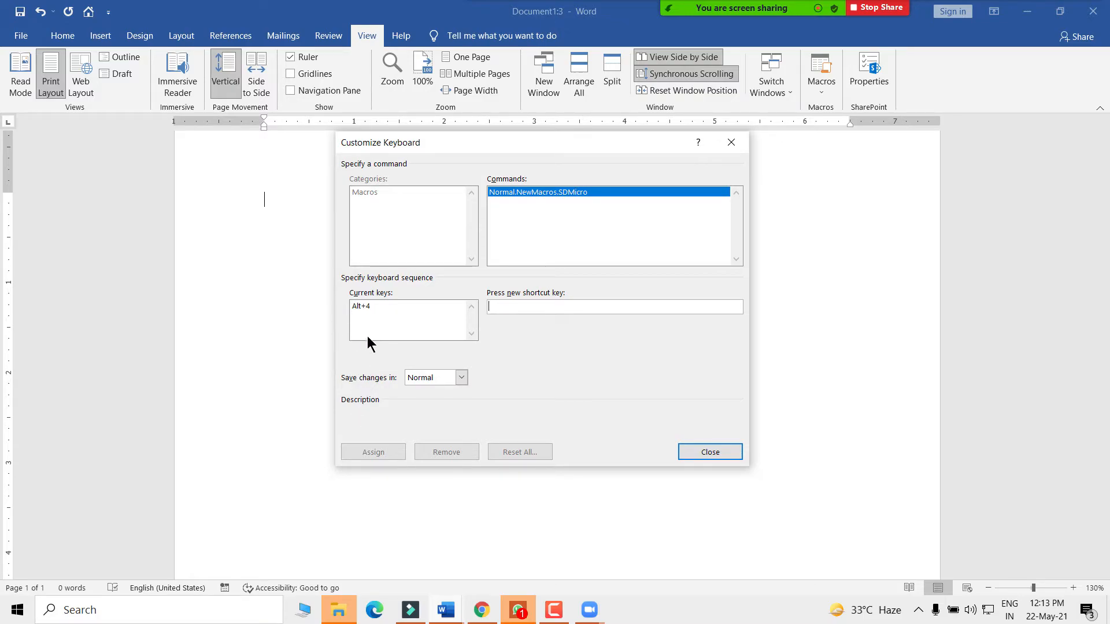
click(709, 452)
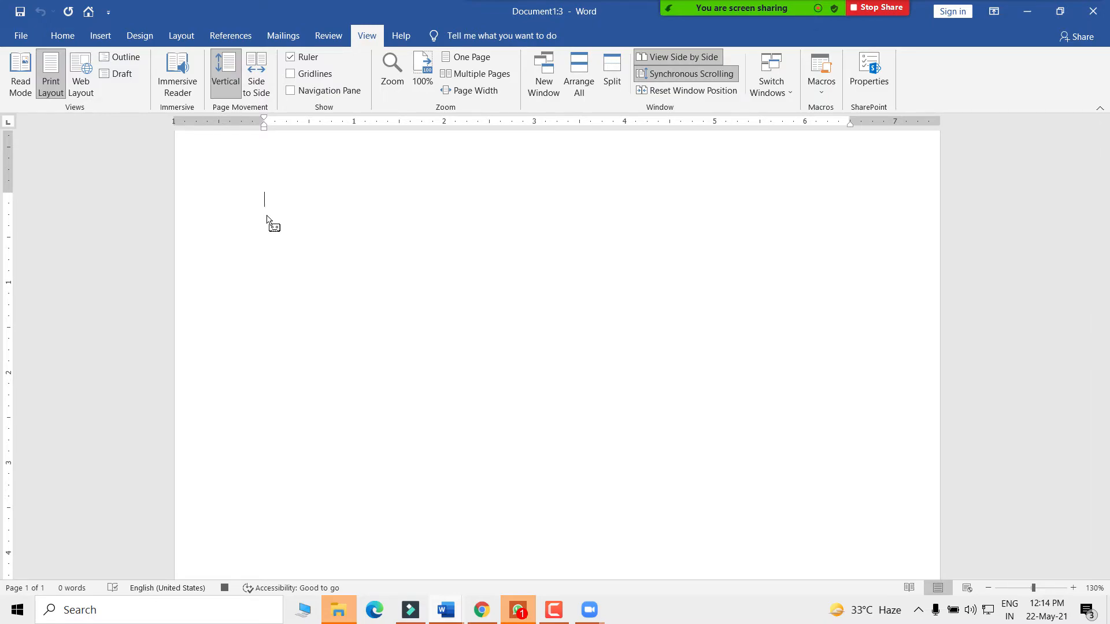
- Type 'Microsoft Office 2019', 'ms word', 'ms excel', 'ms outlook' as lines, then select the first
text(MicroSoft Office)
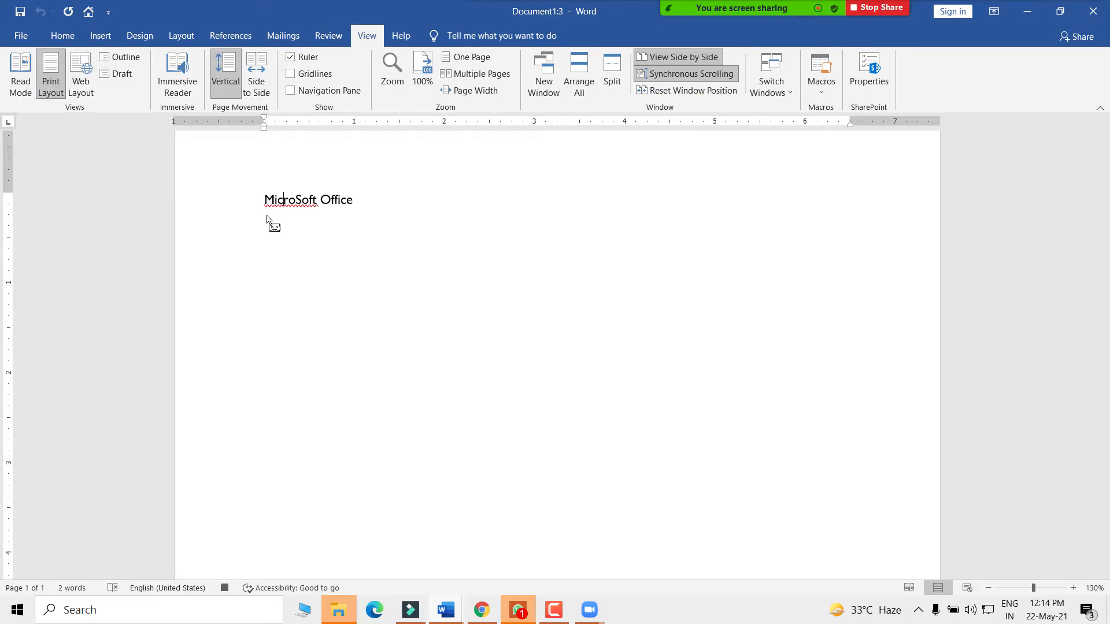
key(BackSpace)
text(soft Office 2019 )
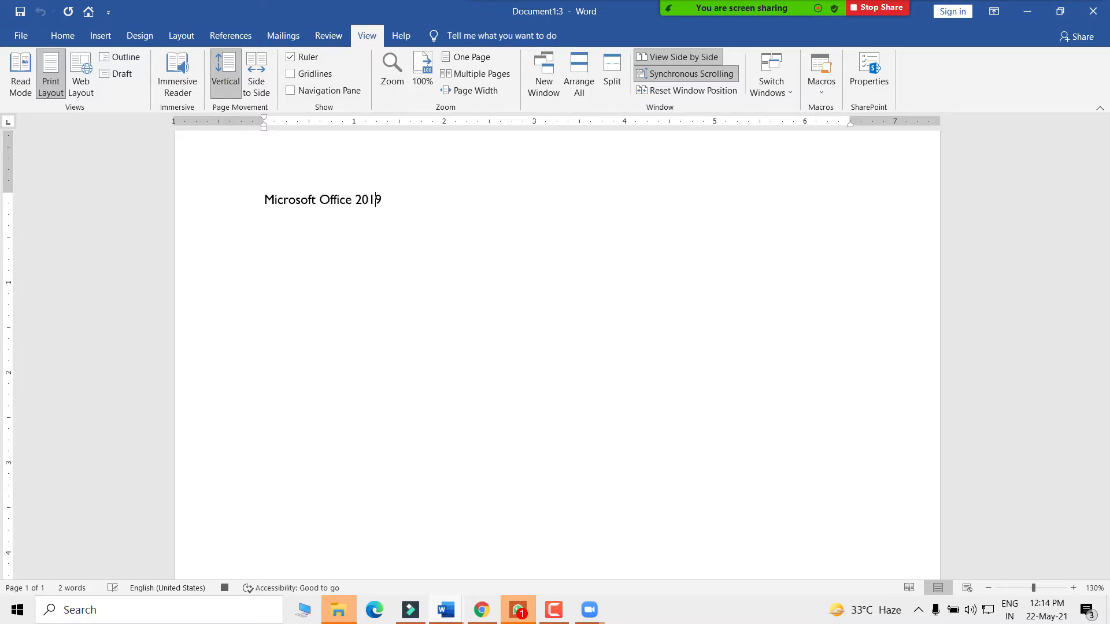
text(ms word)
key(Return)
text(ms excel )
text(ms ou)
text(tlook)
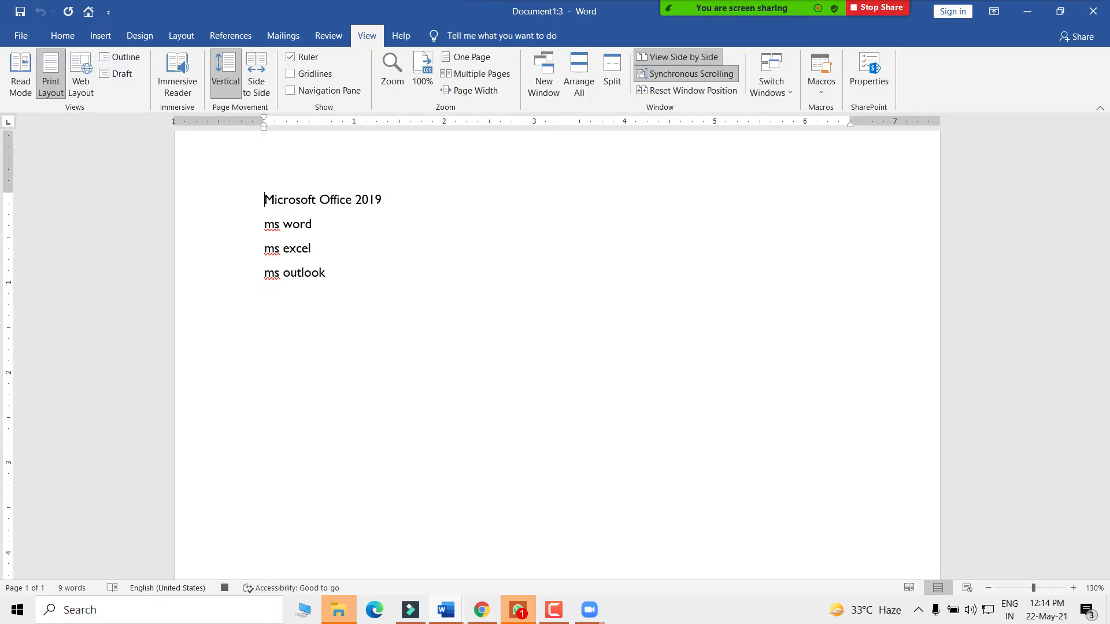
key(ctrl+Home)
key(shift+Right)
key(shift+Right)
key(shift+Right)
key(shift+Right)
key(shift+Right)
key(shift+Right)
key(shift+Right)
key(shift+Right)
key(shift+Right)
key(shift+Right)
key(shift+Right)
key(shift+Right)
key(shift+Right)
key(shift+Right)
key(shift+Right)
key(shift+Right)
key(shift+Right)
key(shift+Right)
key(shift+Right)
key(shift+Right)
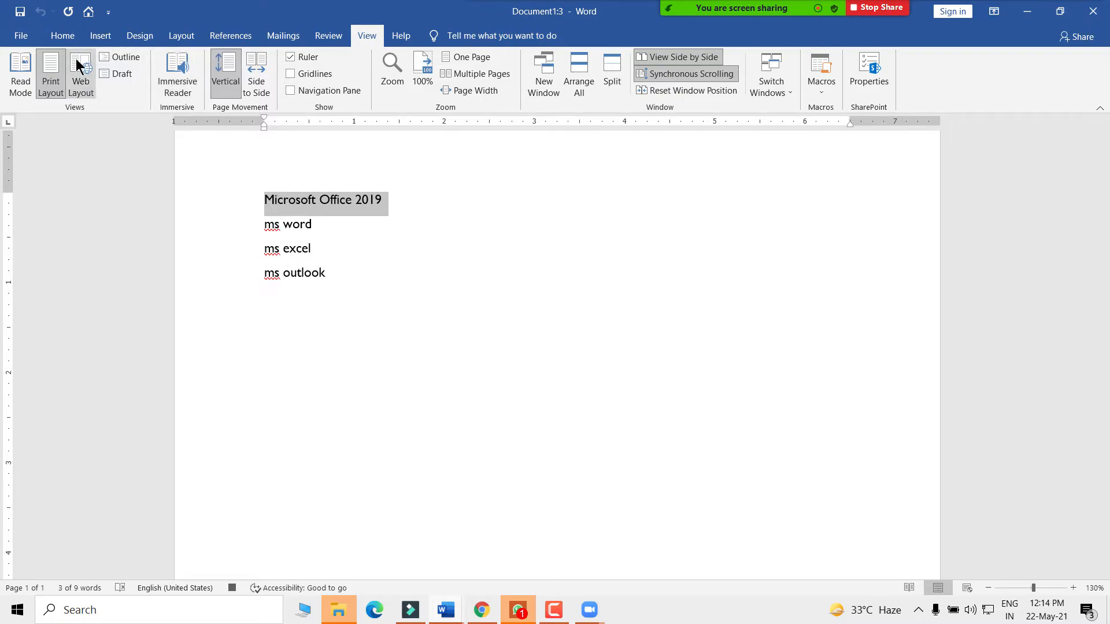
- Shade the Microsoft Office 2019 line green
click(60, 36)
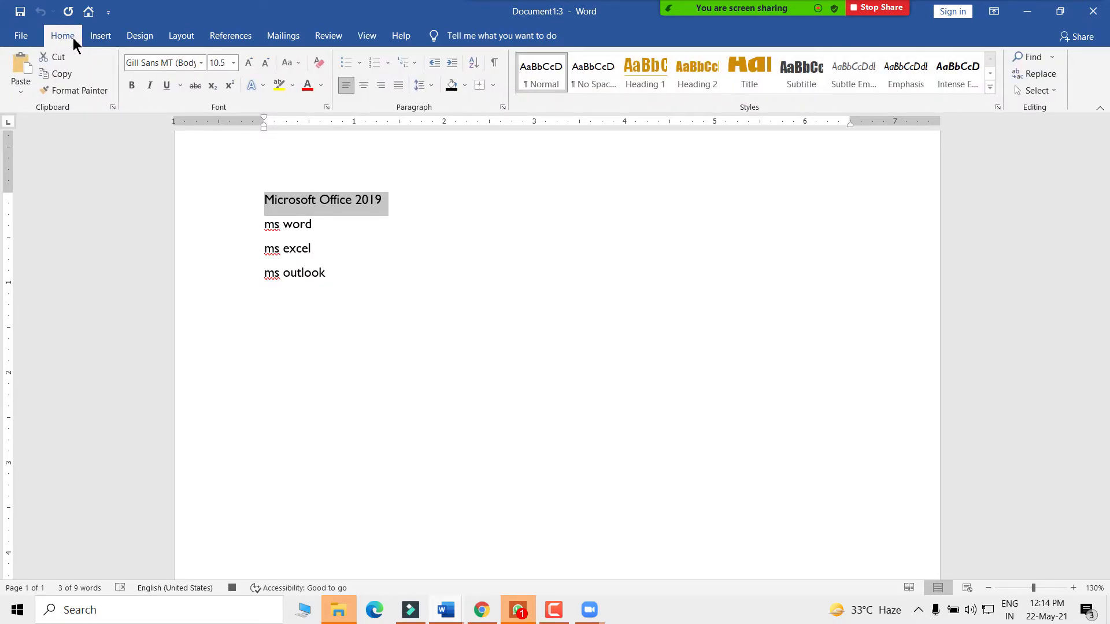
click(74, 94)
click(465, 86)
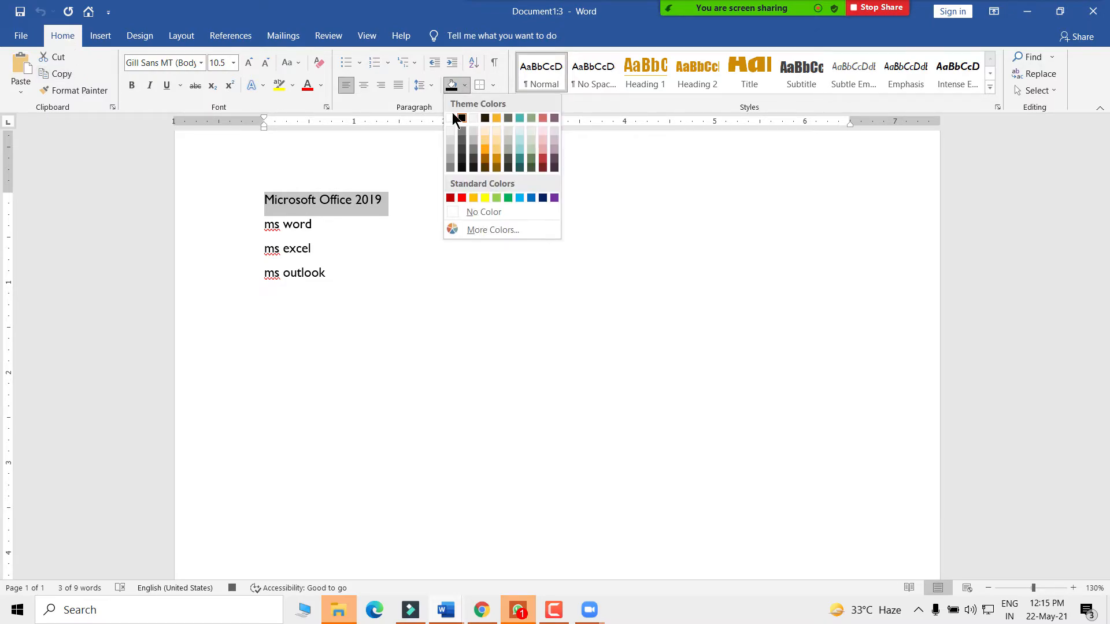
click(508, 199)
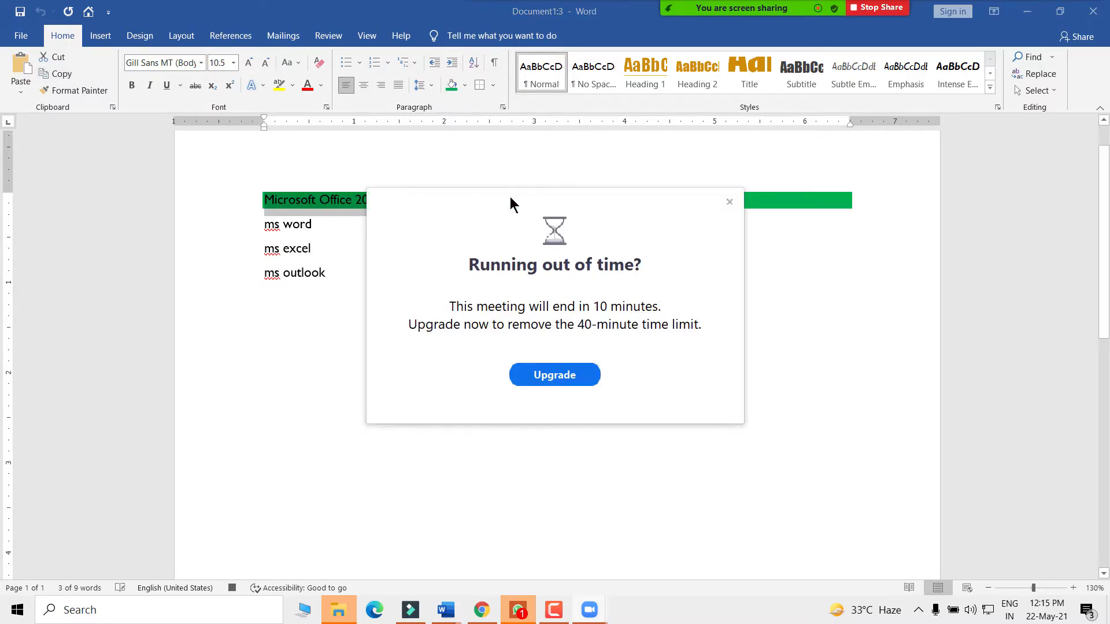
click(728, 202)
drag(353, 198, 388, 196)
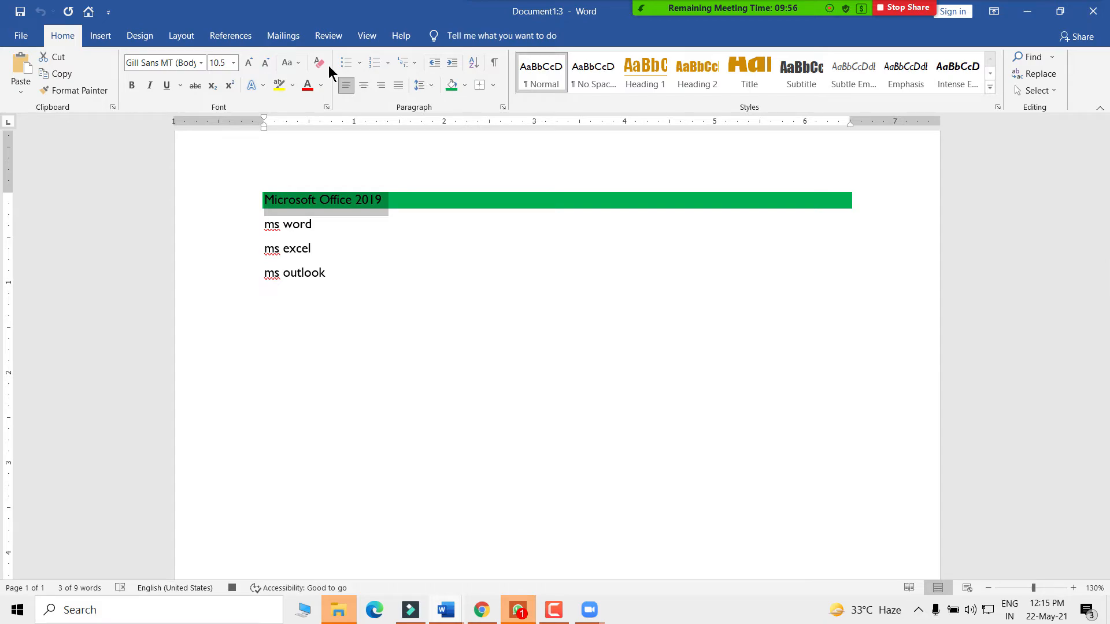
- Add a bottom border rule on the empty line below ms outlook
key(Down)
key(Down)
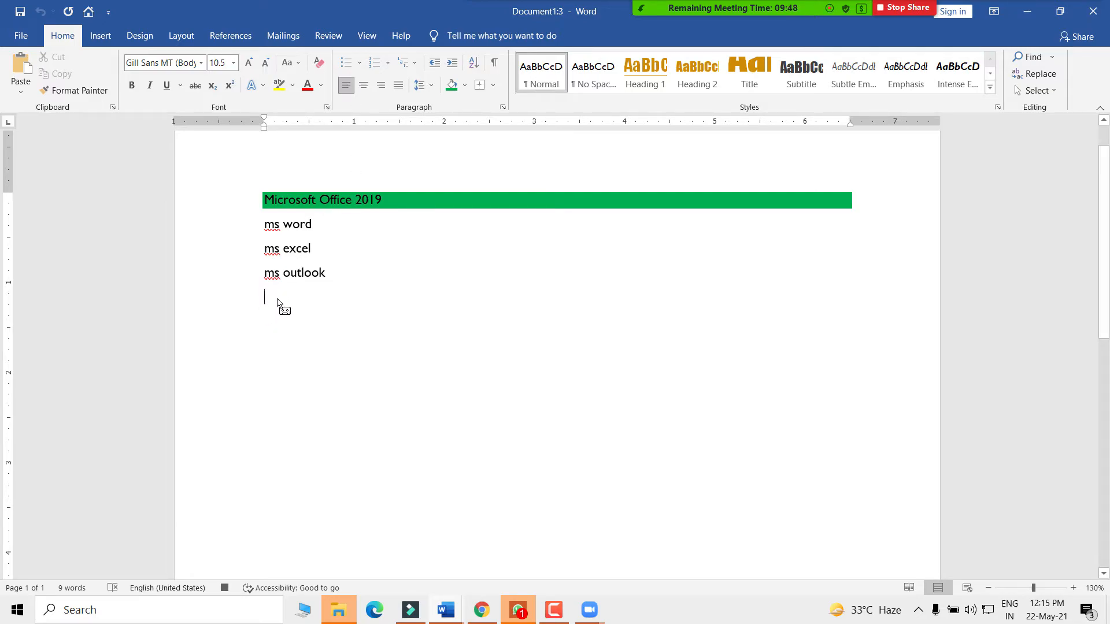
click(490, 85)
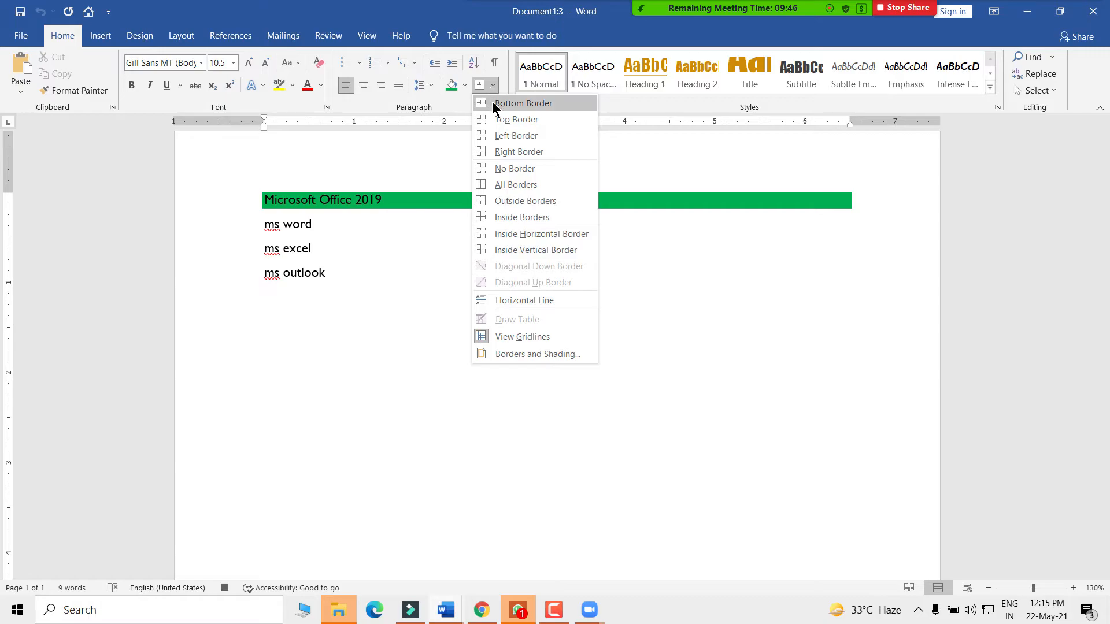
click(492, 103)
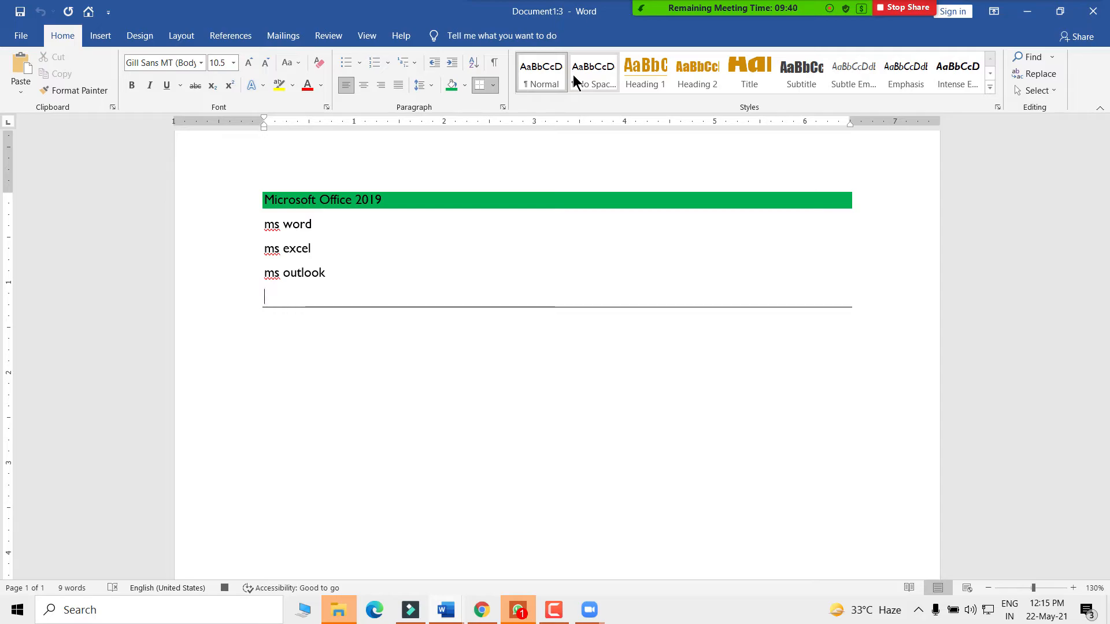
drag(370, 307, 567, 223)
double_click(658, 312)
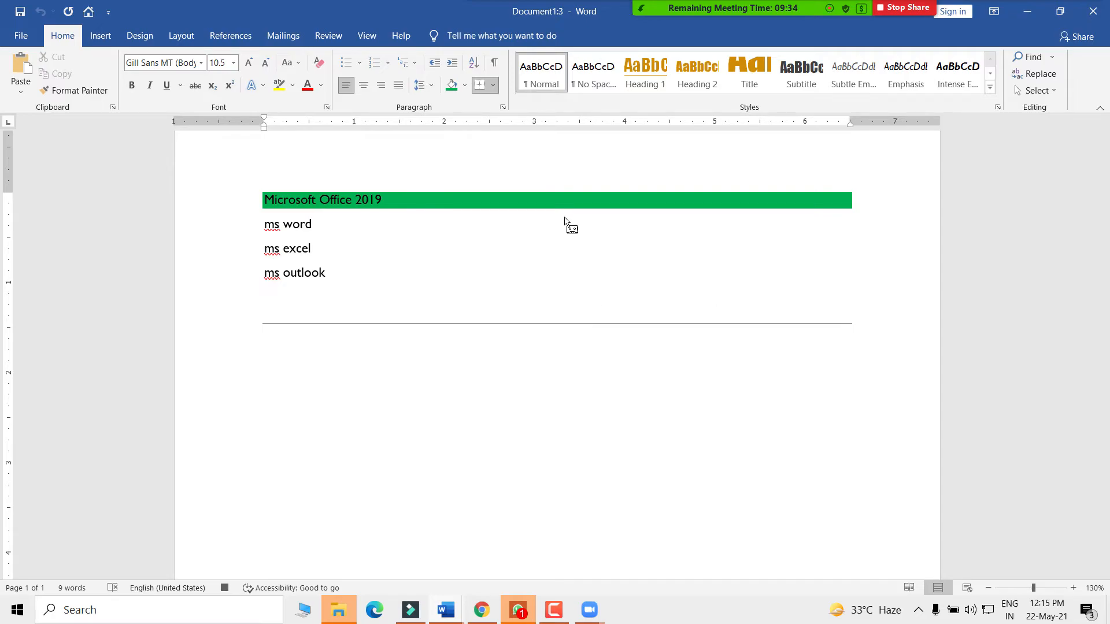
drag(564, 220, 277, 363)
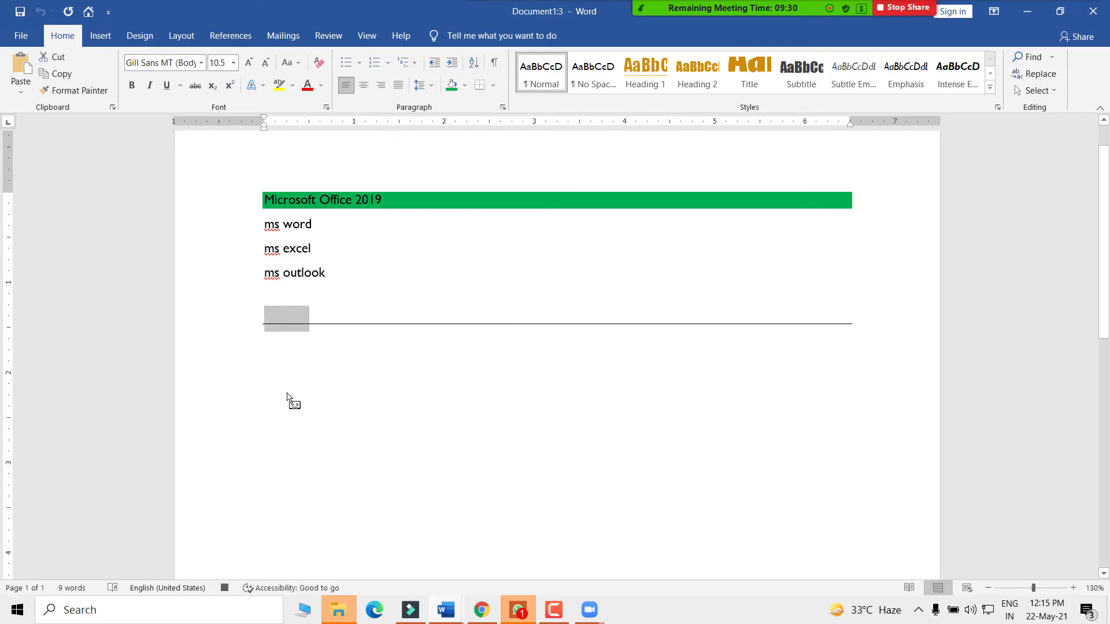
click(305, 379)
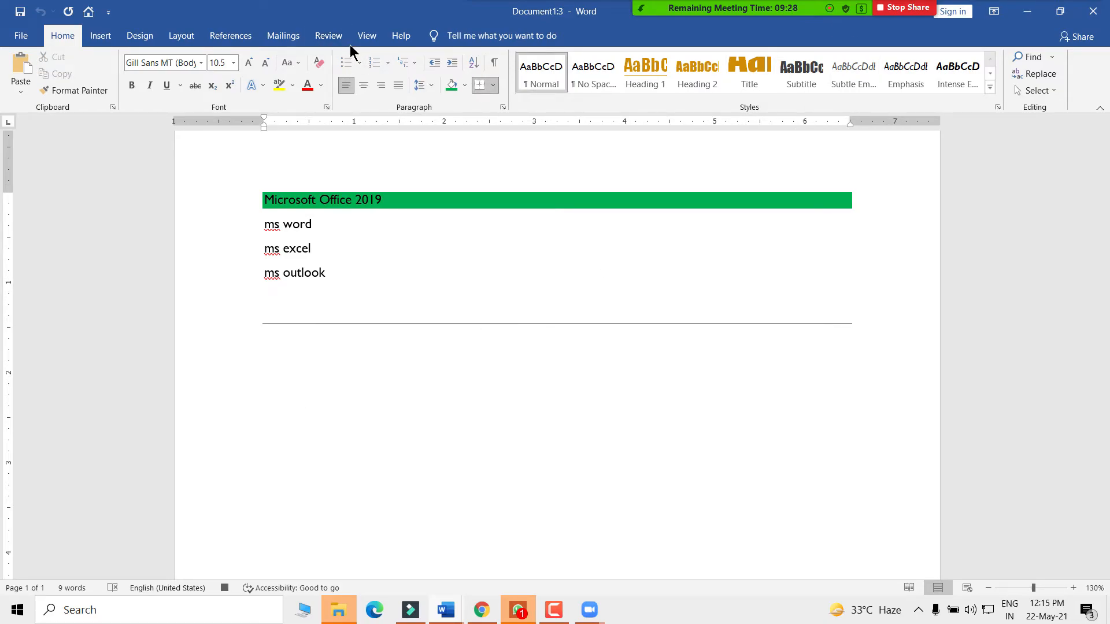
click(364, 36)
click(822, 96)
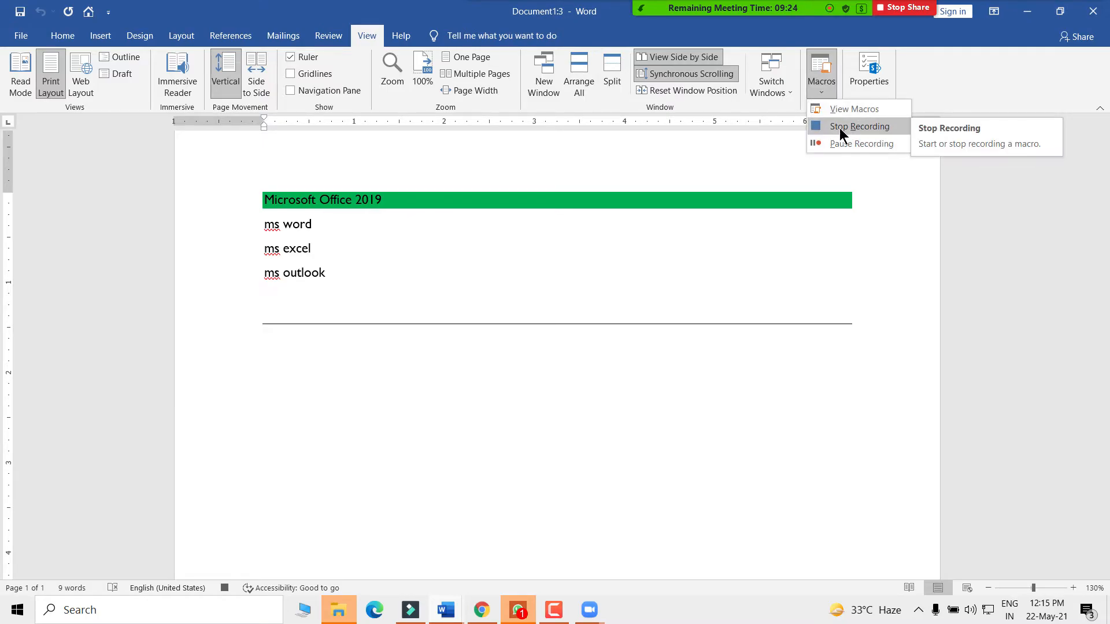
- Stop the SDMicro recording and paste a second copy of the green-headed block below
click(850, 129)
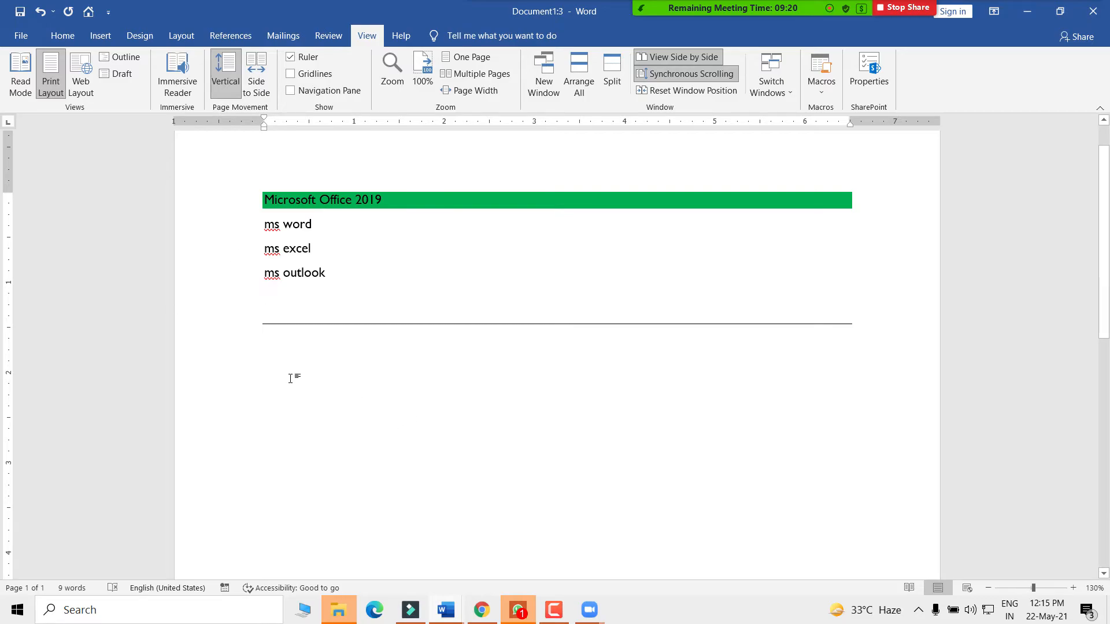
key(ctrl+a)
key(ctrl+c)
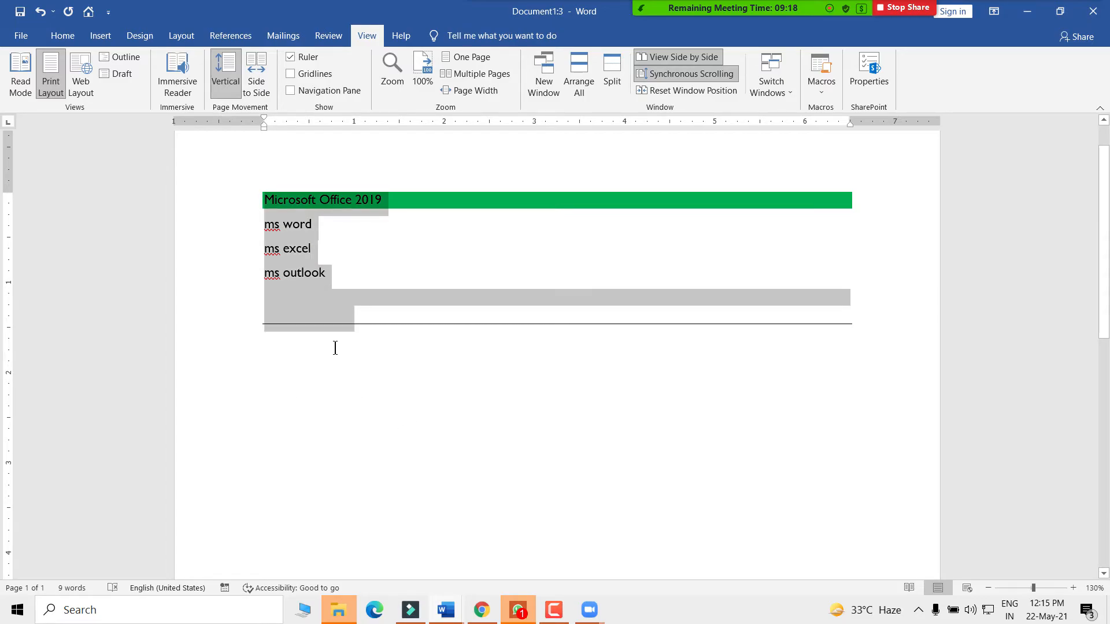
click(281, 416)
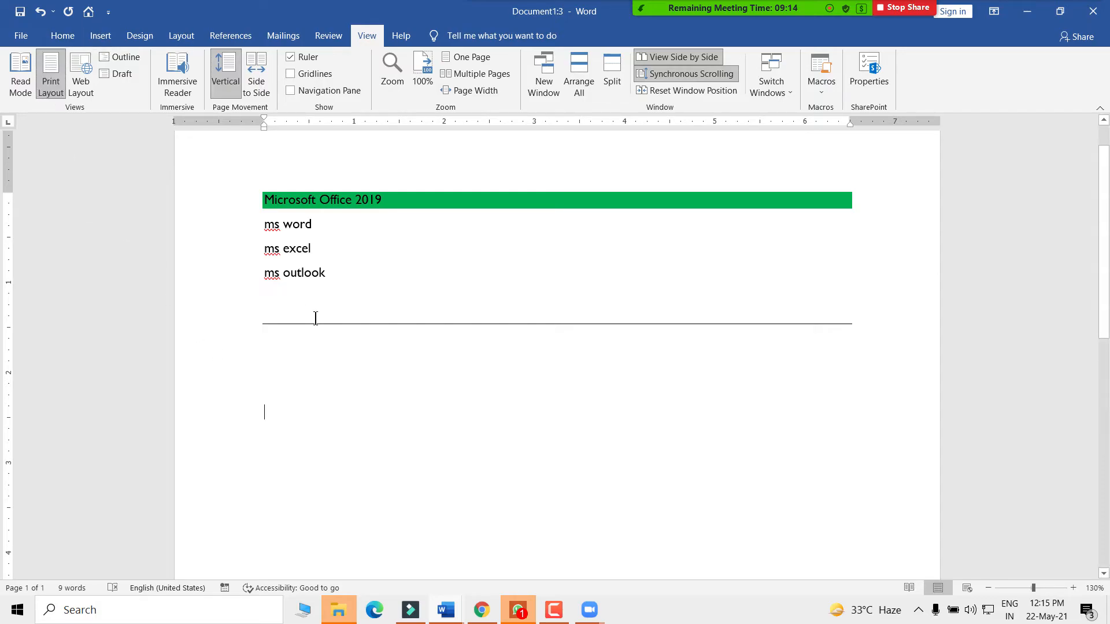
key(ctrl+v)
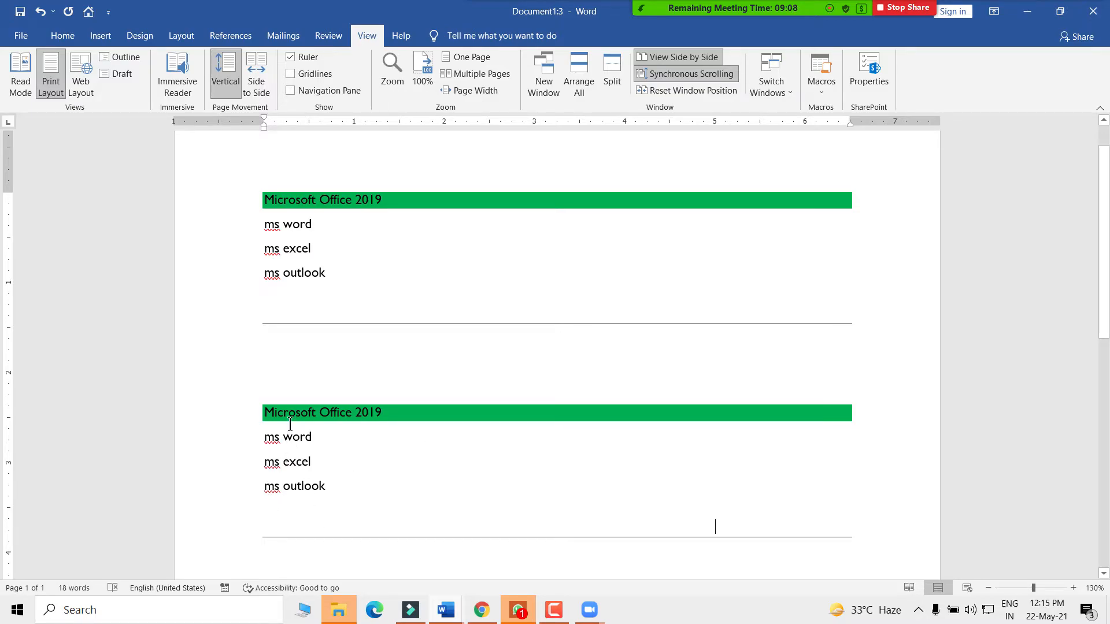
drag(266, 415, 388, 415)
click(349, 478)
- Bring up the View tab's Macros menu again
click(823, 88)
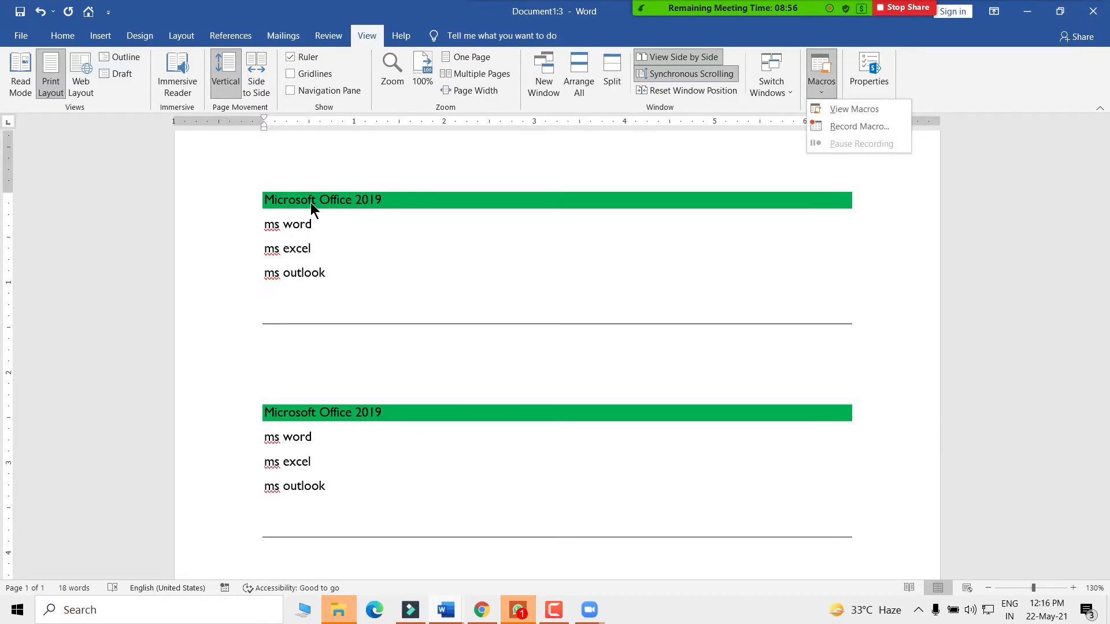
click(260, 200)
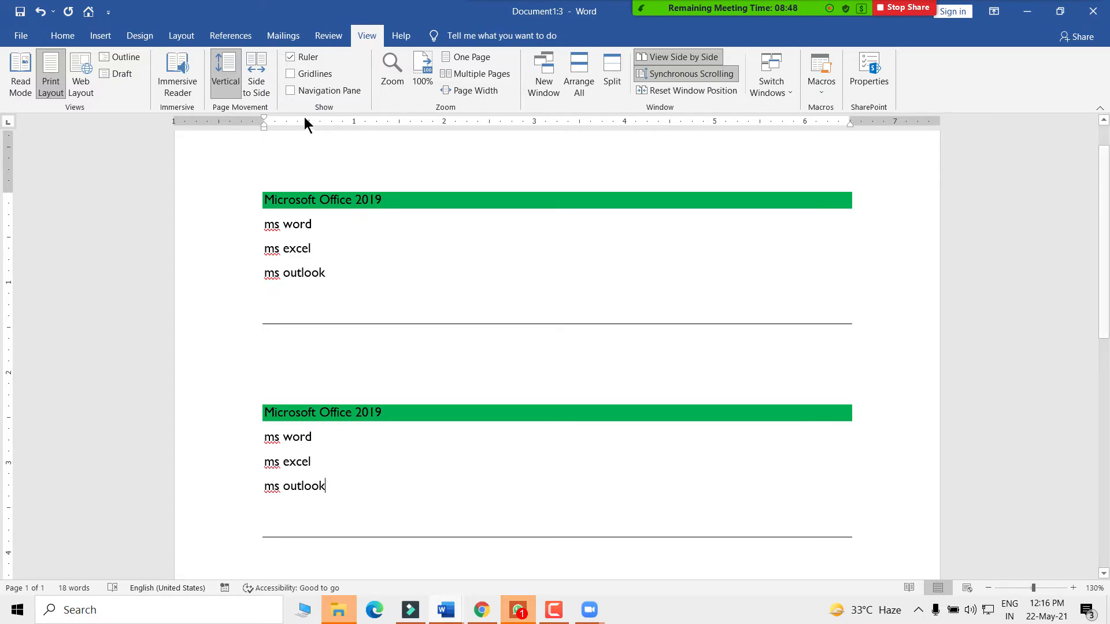
click(61, 36)
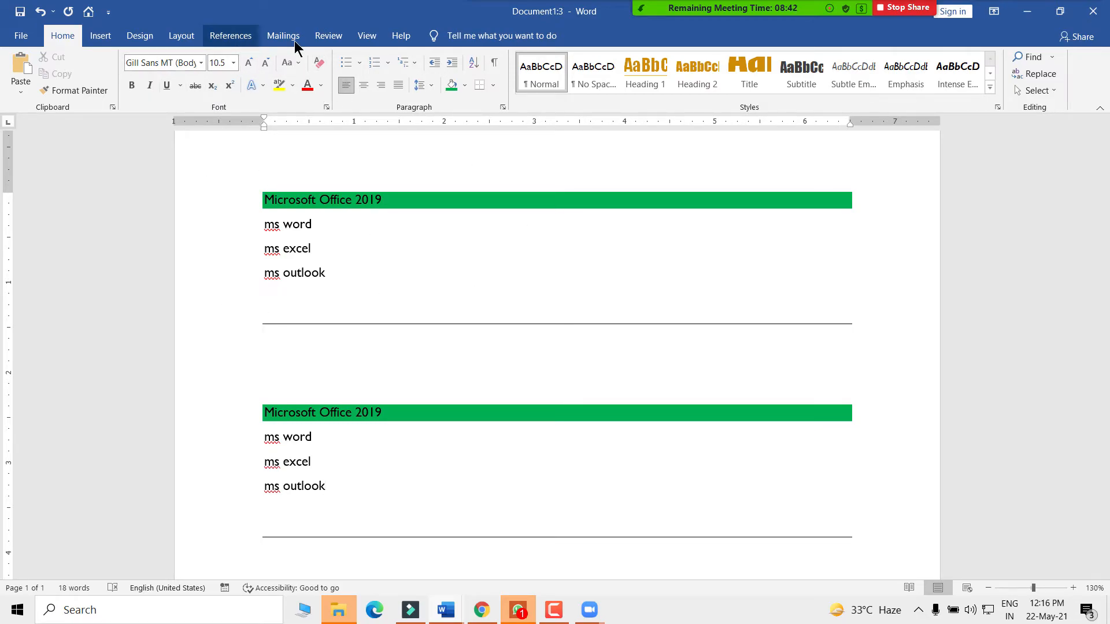
click(369, 37)
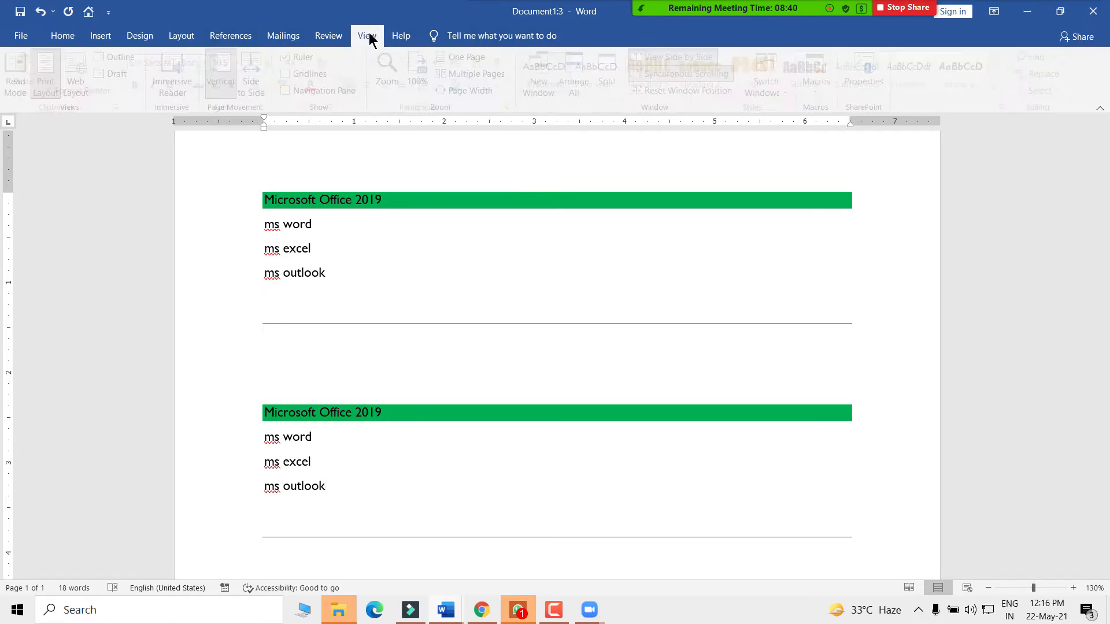
click(821, 93)
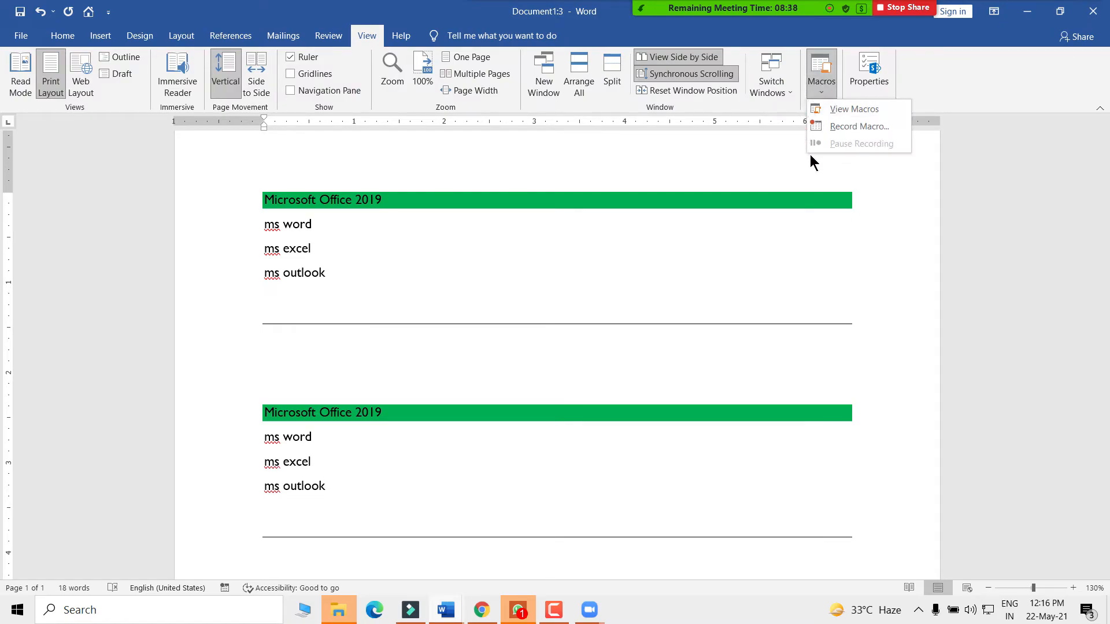
- Select Comapny_Address in the Macros list and open its code in the VBA editor
click(856, 109)
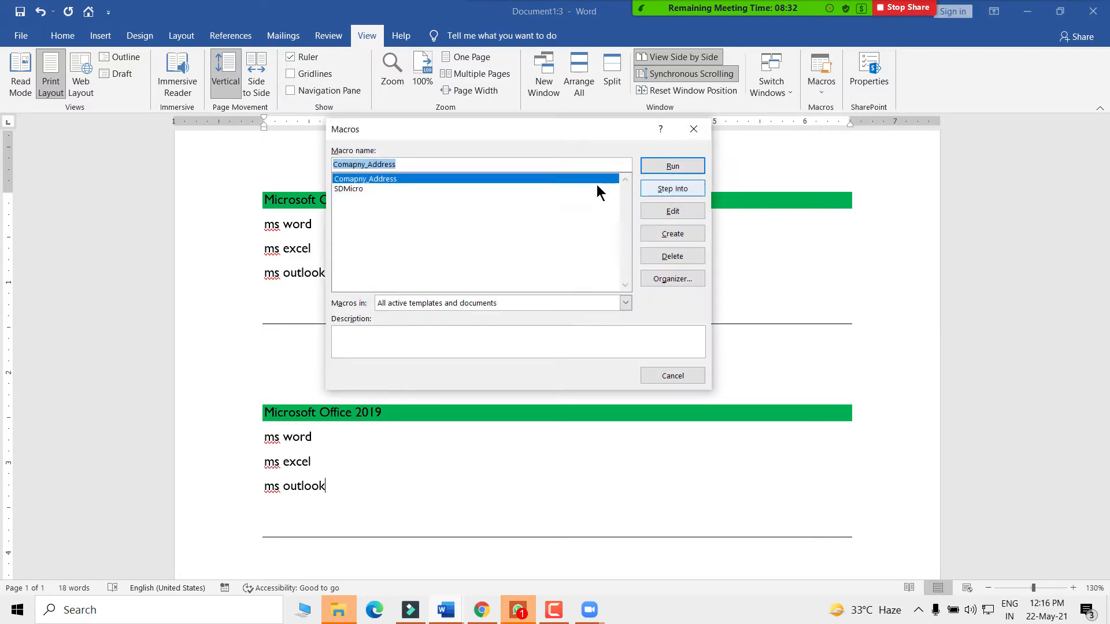
click(352, 189)
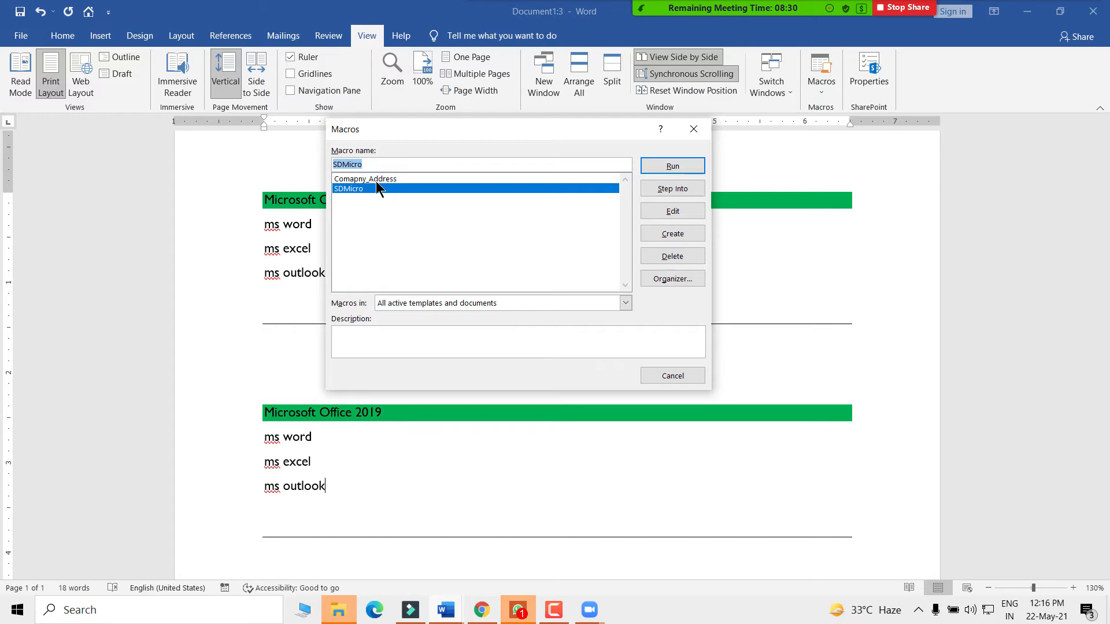
click(355, 180)
click(346, 190)
click(350, 181)
click(349, 189)
click(354, 183)
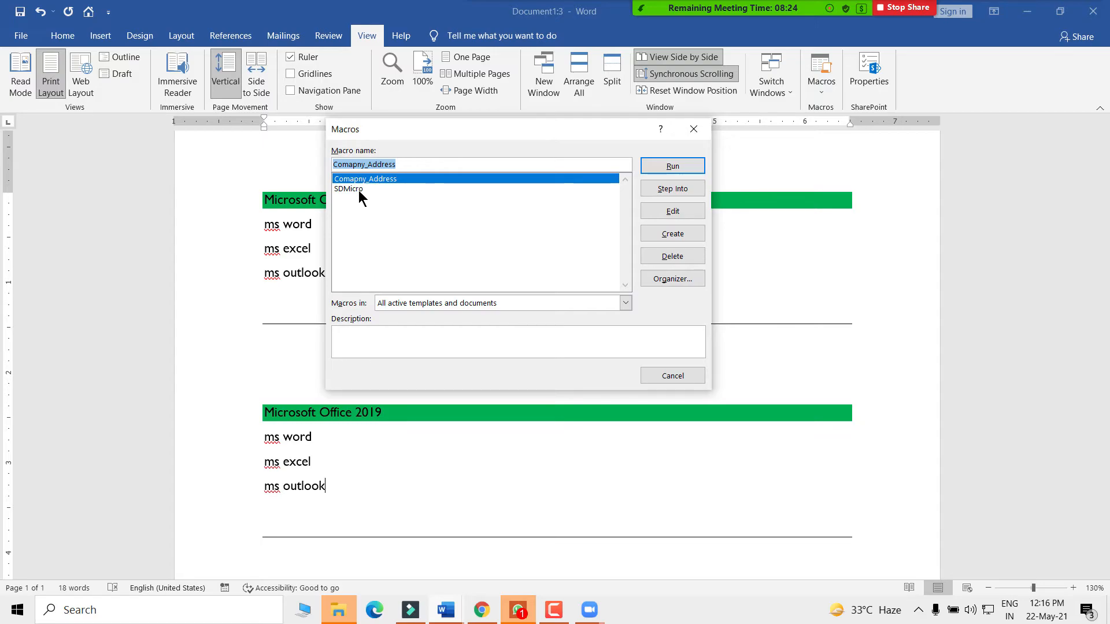
click(359, 191)
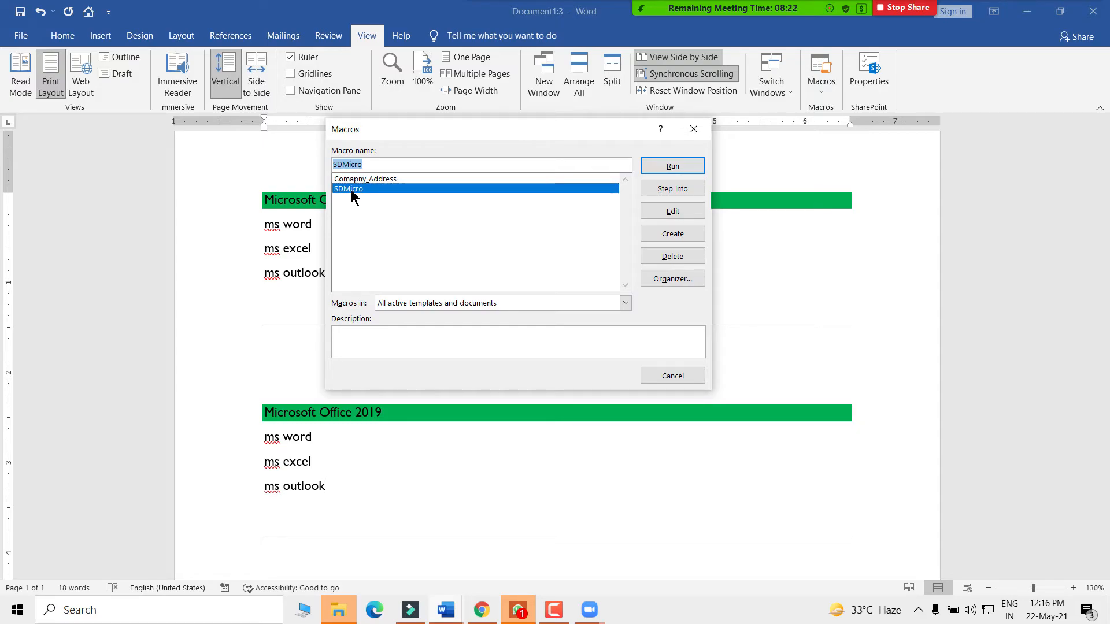
click(360, 180)
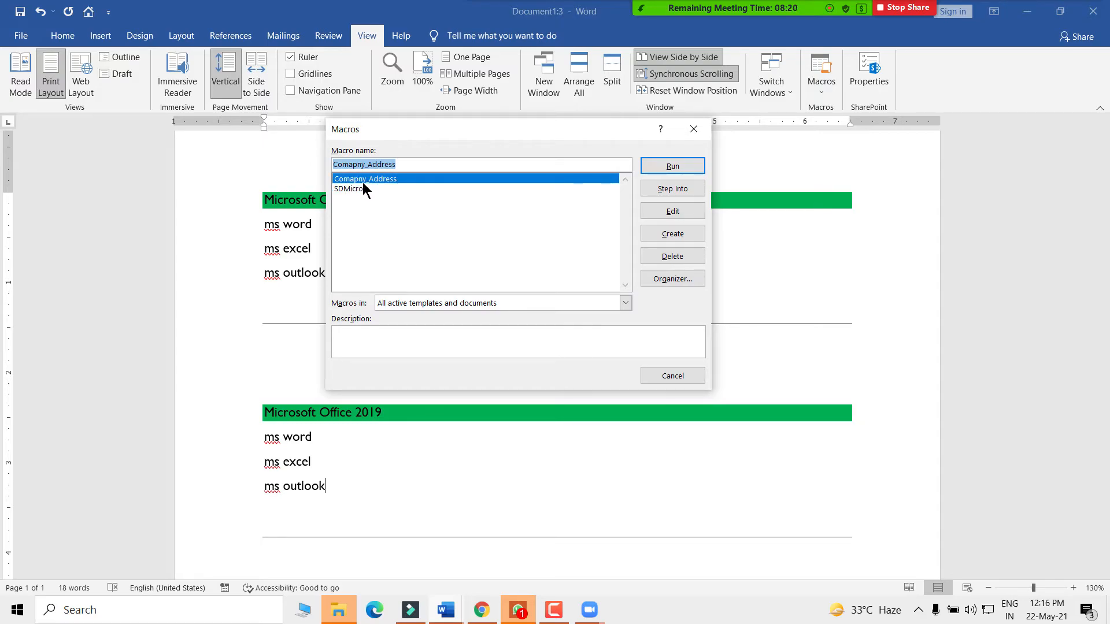
click(672, 215)
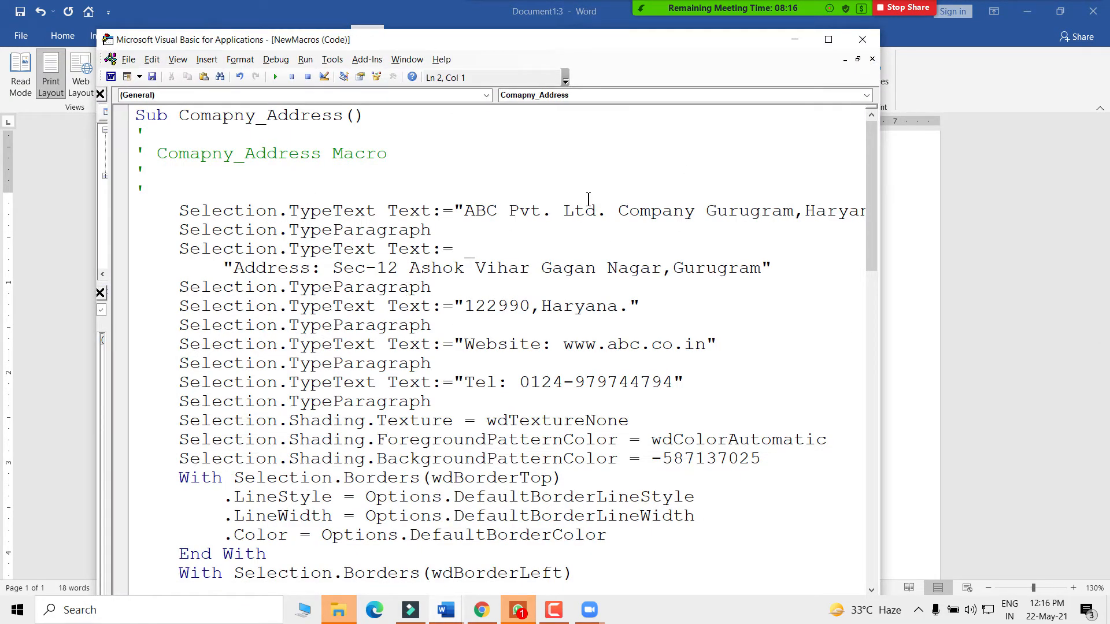
click(828, 39)
scroll(377, 370, down, 8)
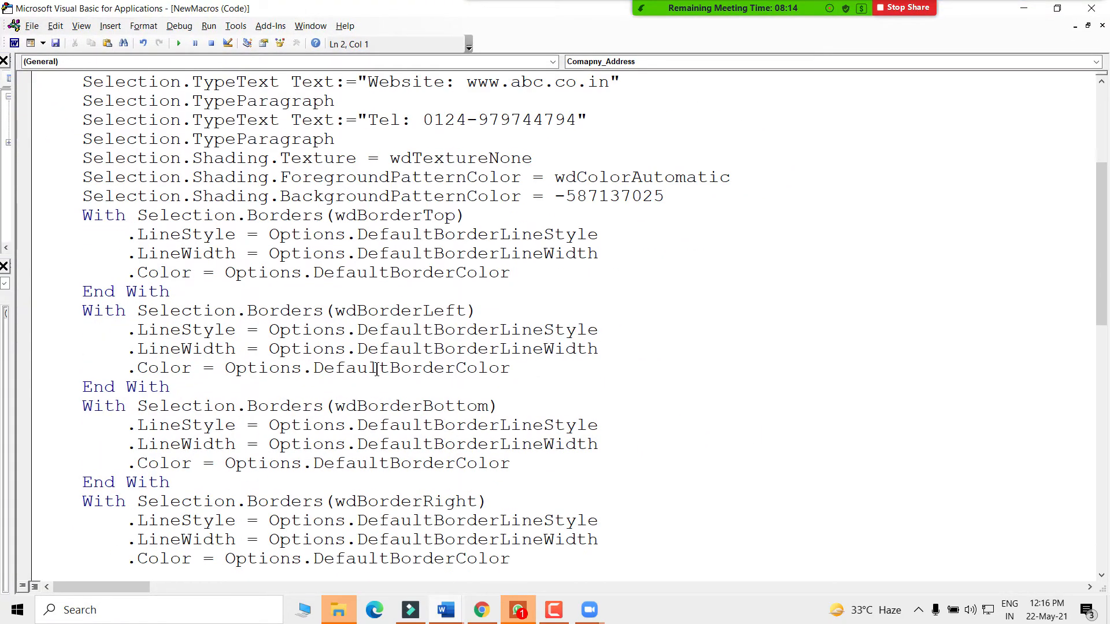
scroll(297, 370, up, 8)
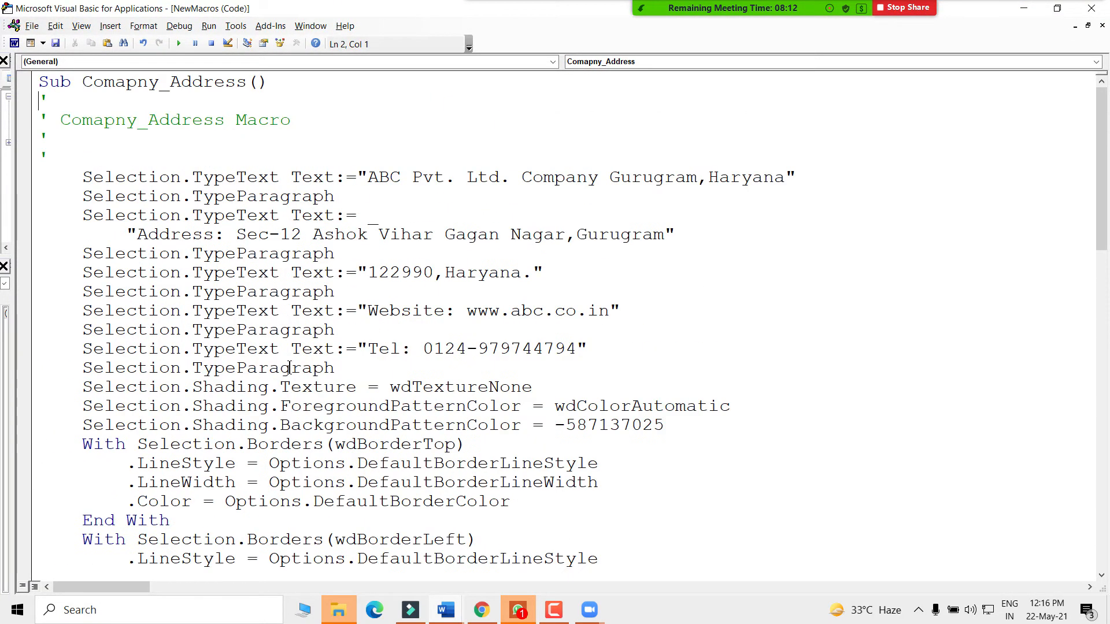
drag(81, 177, 162, 222)
click(326, 327)
scroll(322, 404, down, 6)
click(365, 157)
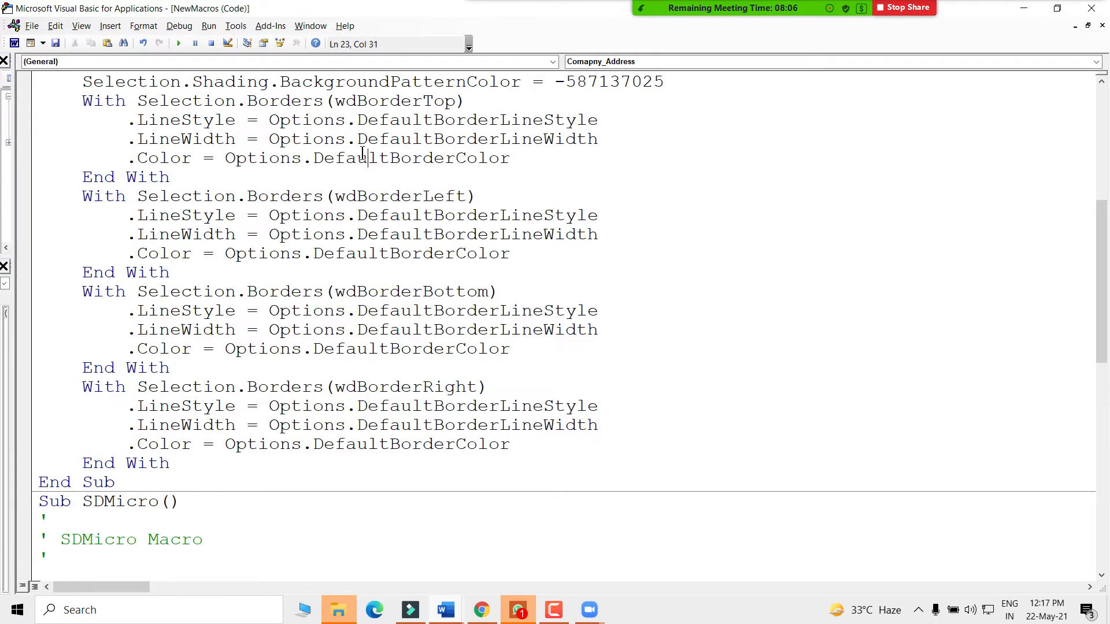
scroll(361, 284, up, 4)
scroll(361, 285, up, 2)
click(93, 177)
drag(94, 177, 324, 405)
click(400, 257)
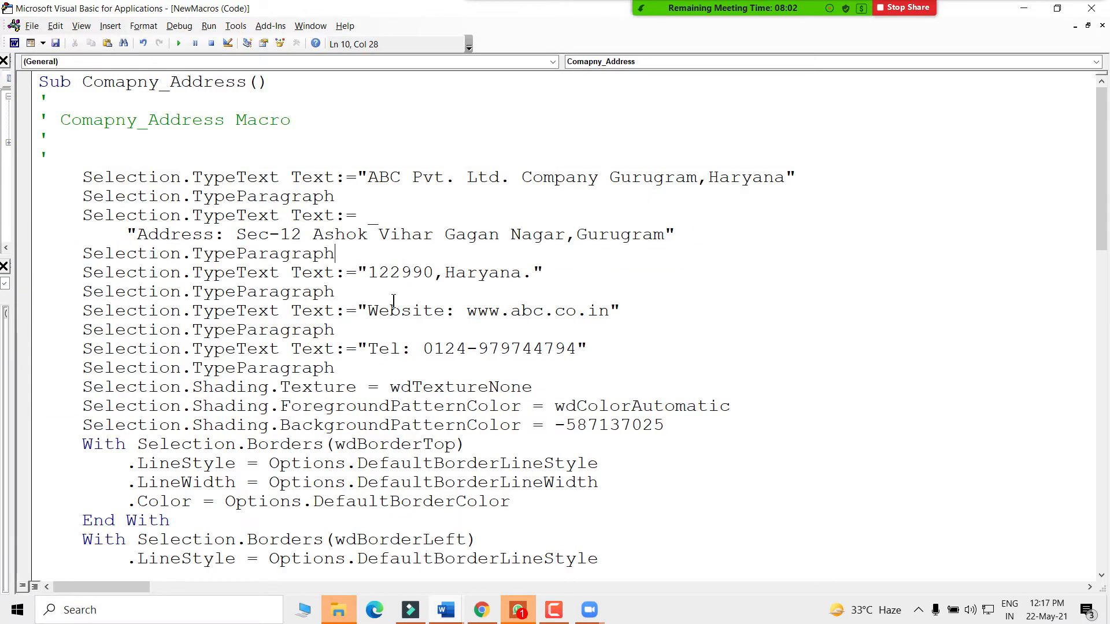
scroll(393, 316, down, 3)
scroll(355, 334, down, 4)
drag(182, 425, 36, 230)
click(182, 160)
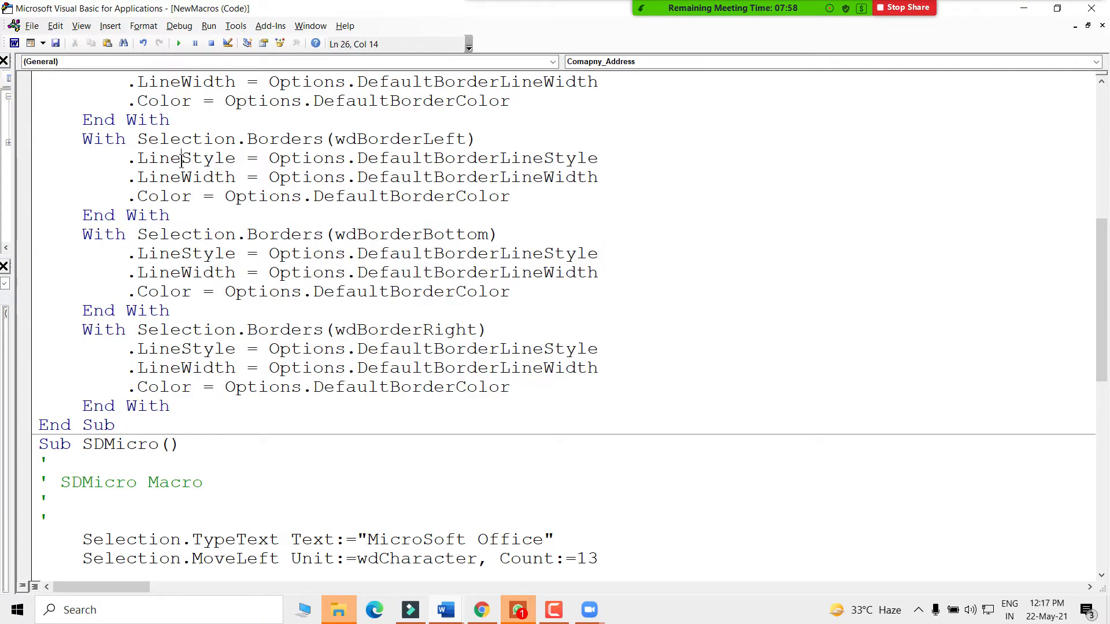
scroll(205, 249, up, 6)
scroll(206, 254, up, 1)
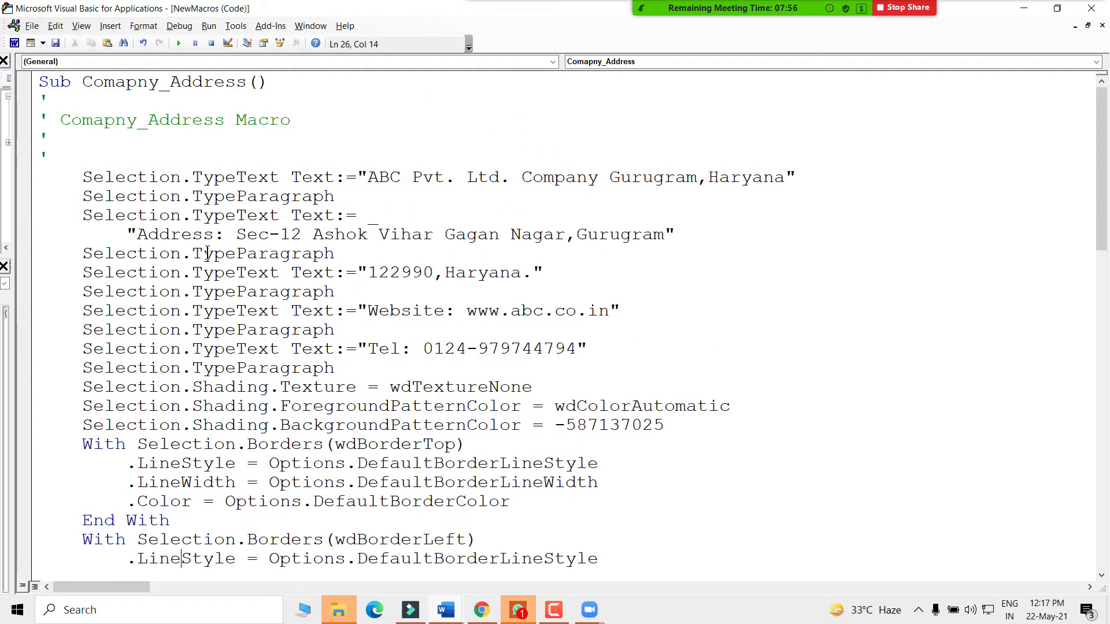
click(172, 177)
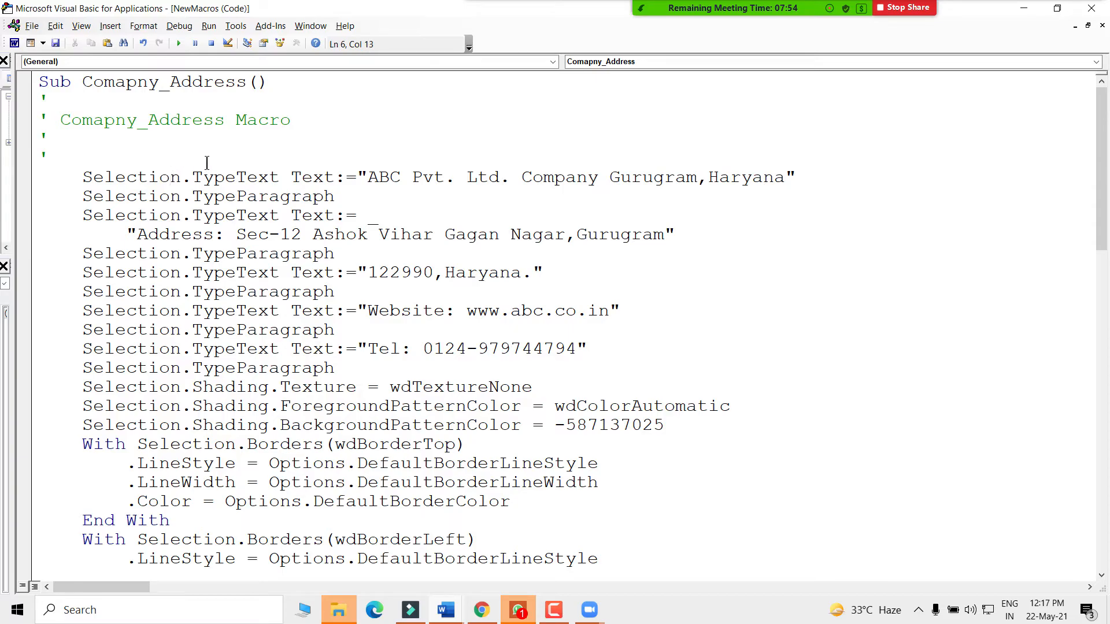
drag(195, 176, 358, 387)
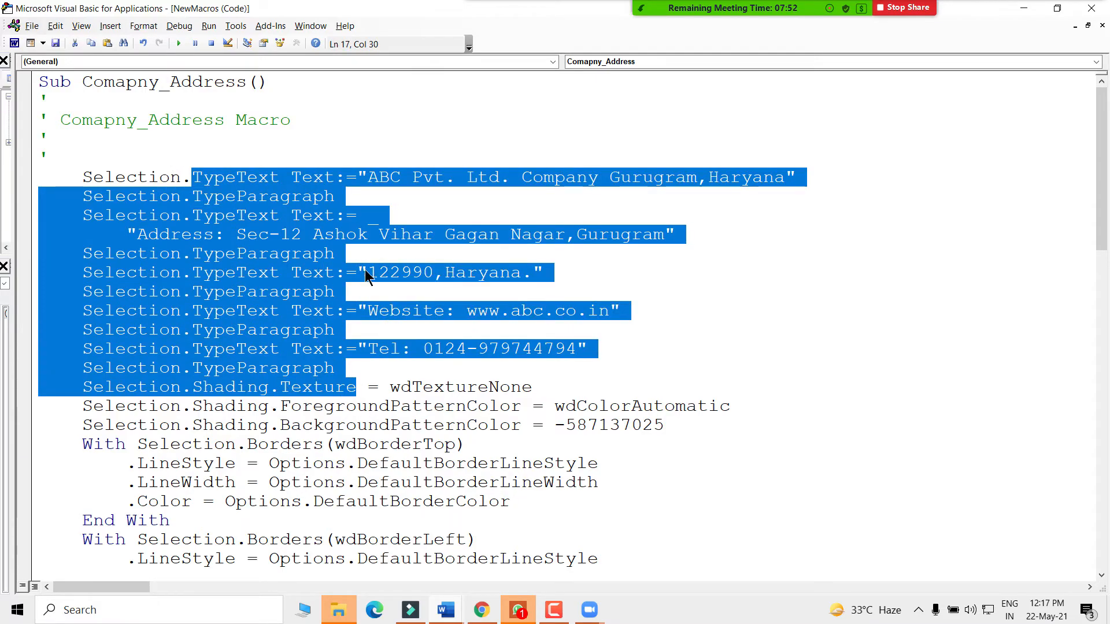
click(365, 234)
scroll(235, 334, down, 4)
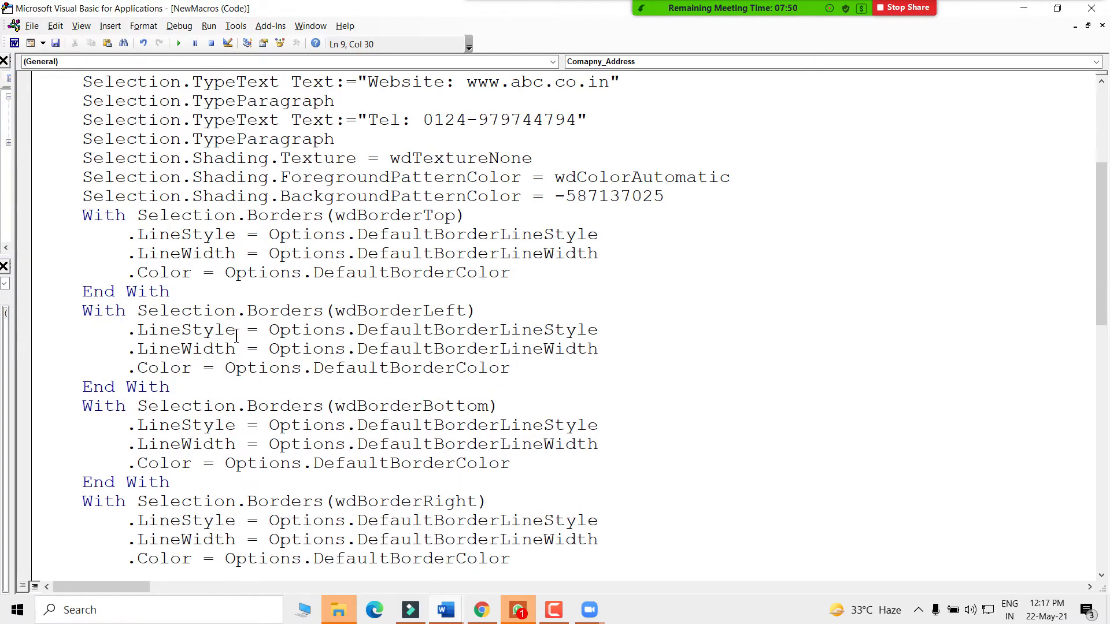
scroll(234, 334, down, 5)
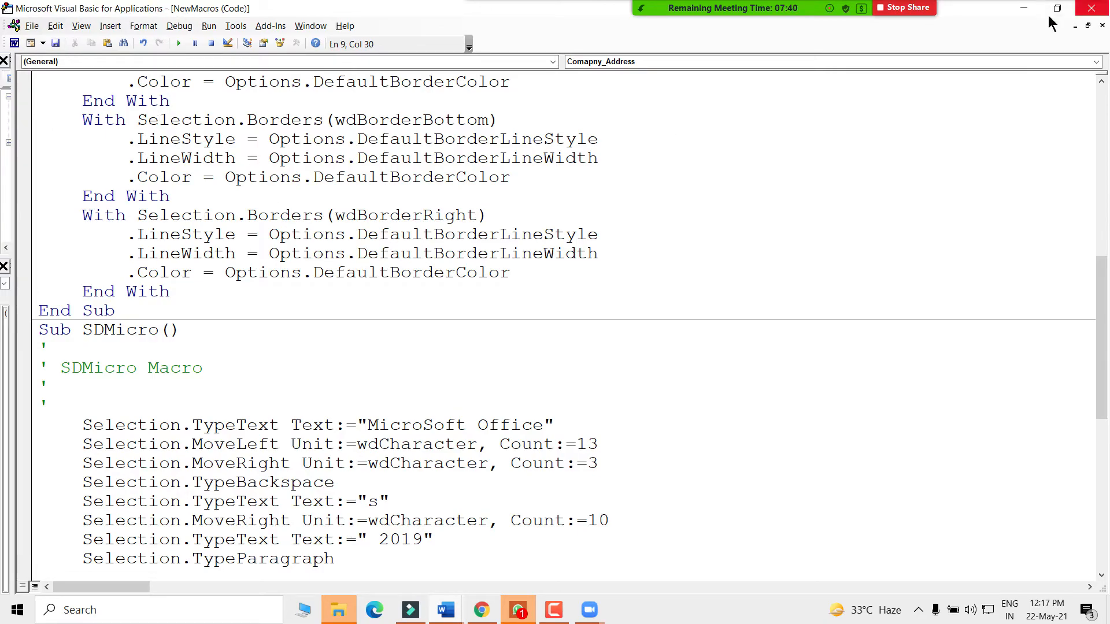
- Close the VBA editor and delete both Microsoft Office 2019 blocks, leaving an empty page
click(1091, 8)
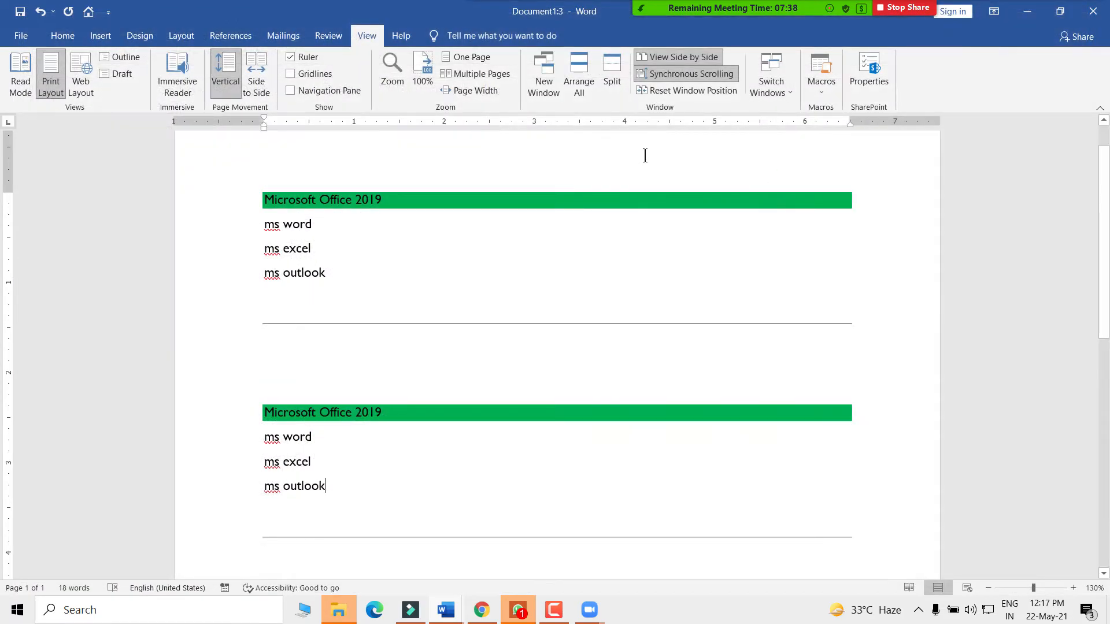
click(821, 86)
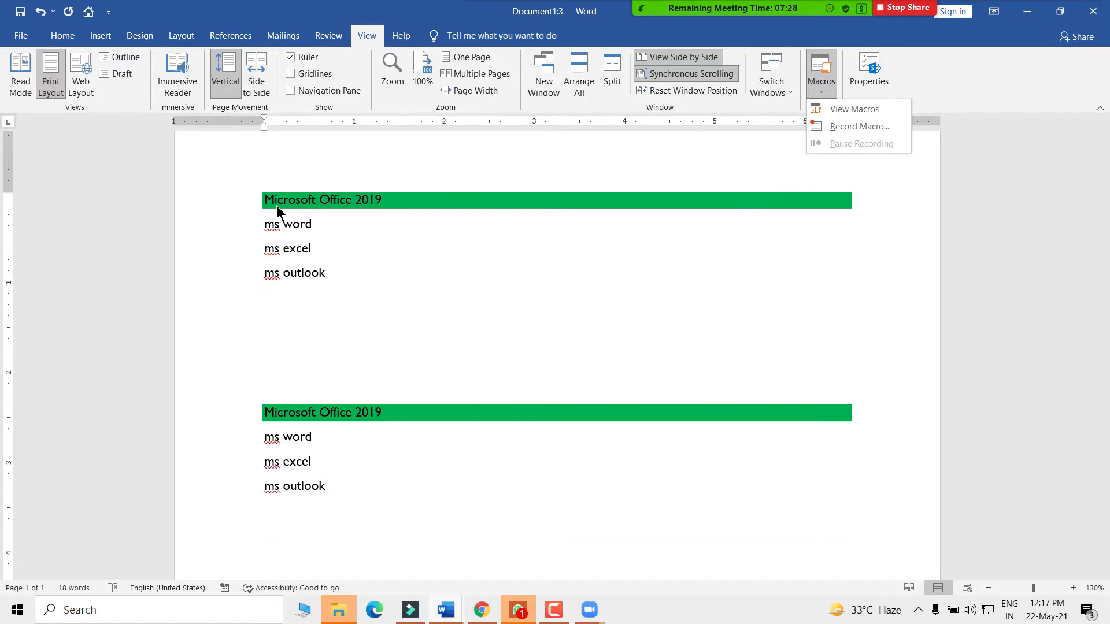
click(265, 222)
drag(244, 196, 379, 551)
key(Delete)
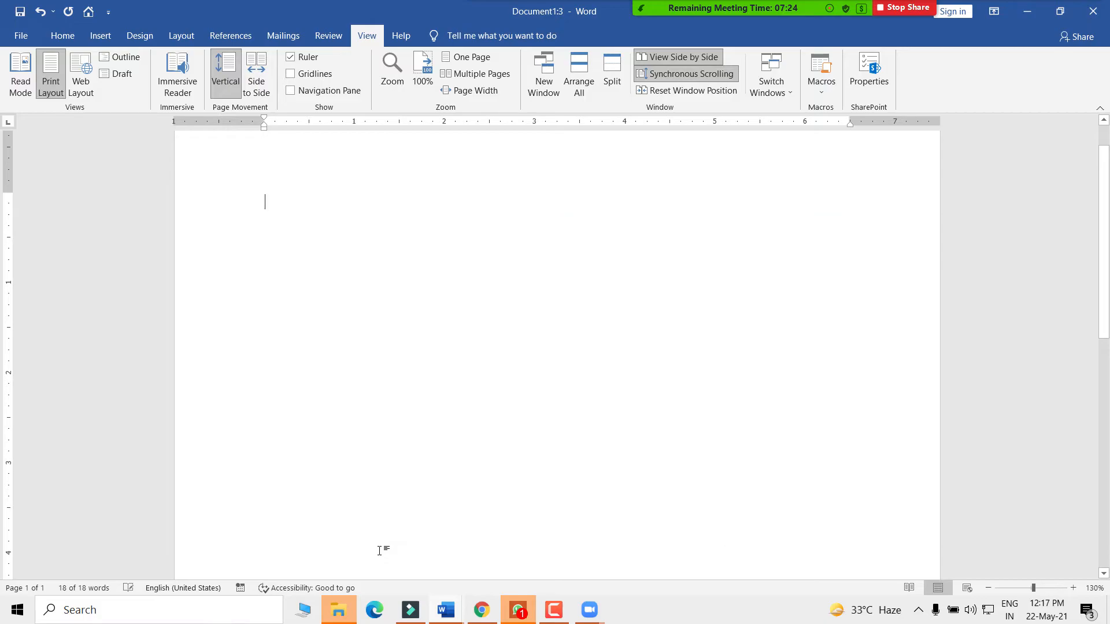
click(822, 87)
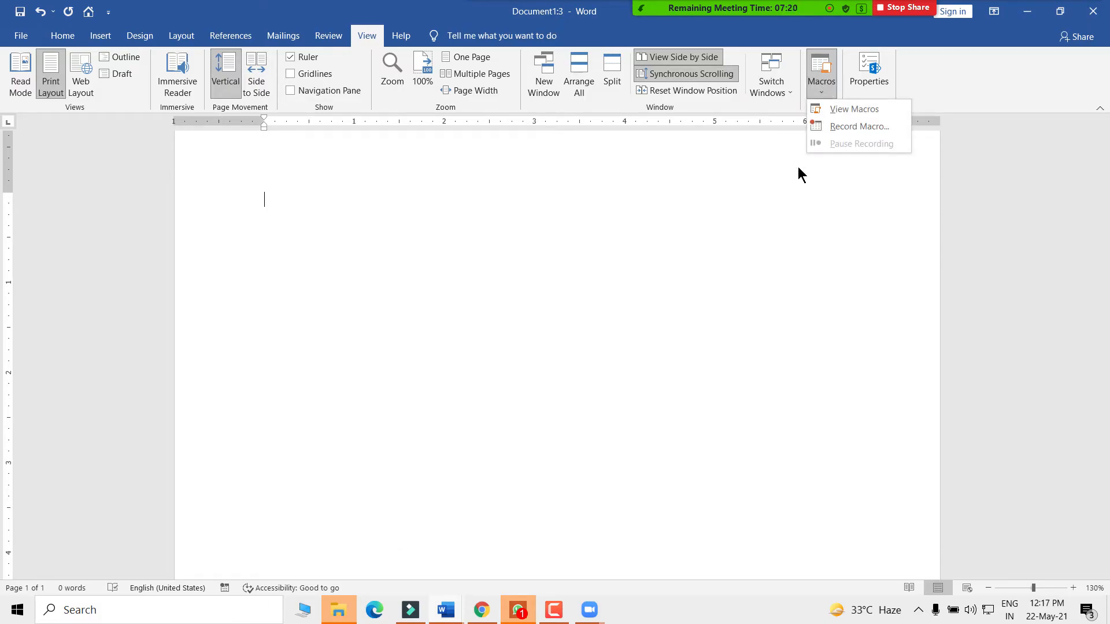
- Start recording Macro1 and add Normal.NewMacros.Macro1 as a Quick Access Toolbar button
click(851, 126)
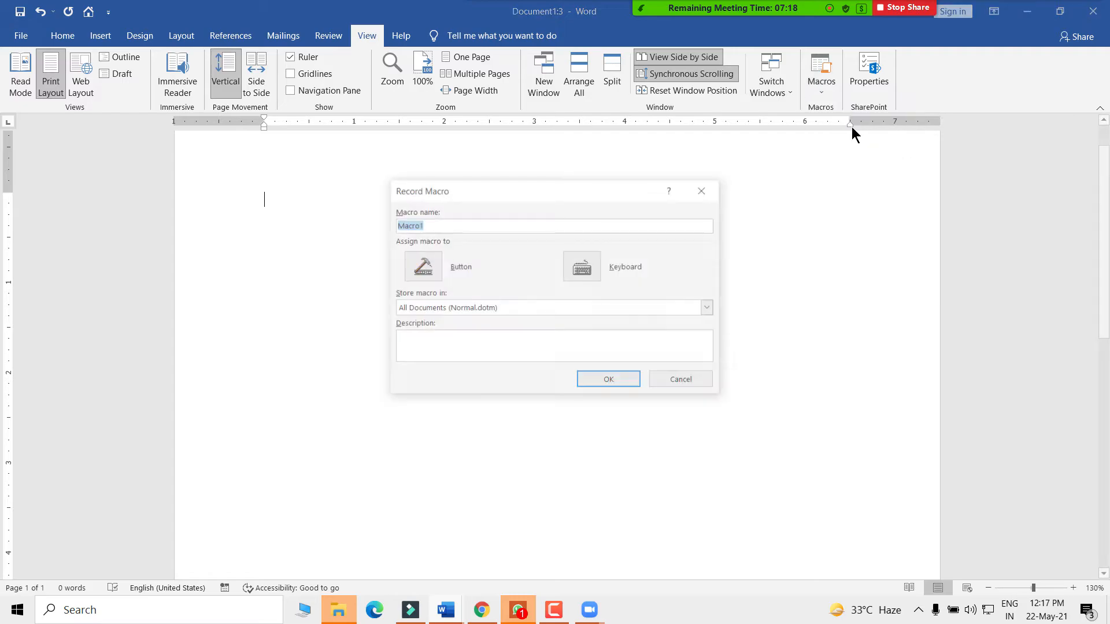
click(421, 269)
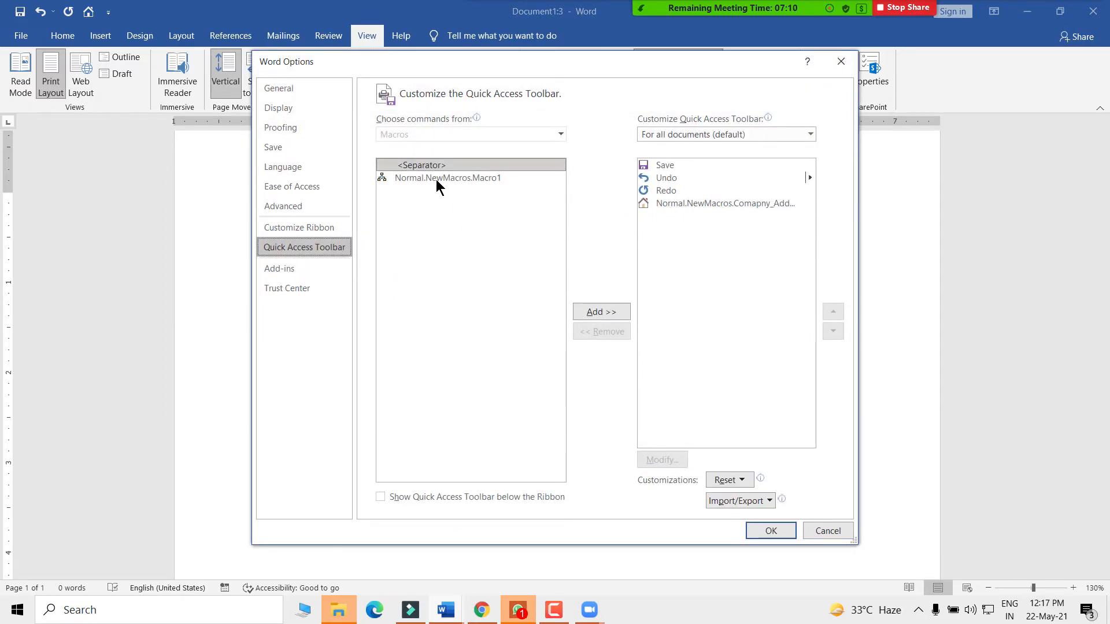
click(436, 179)
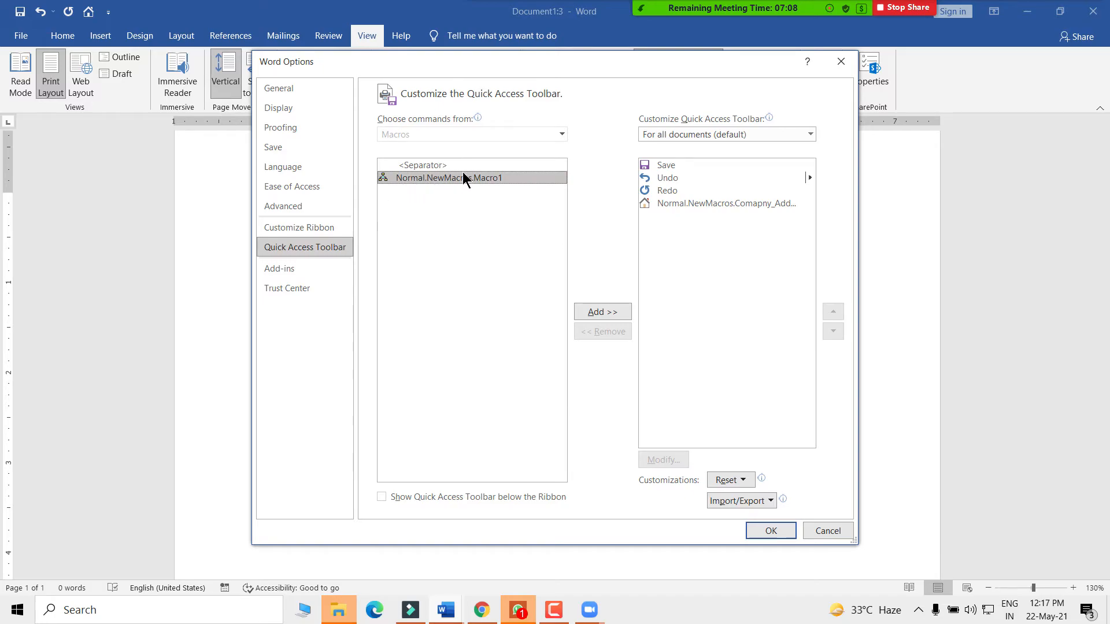
click(602, 312)
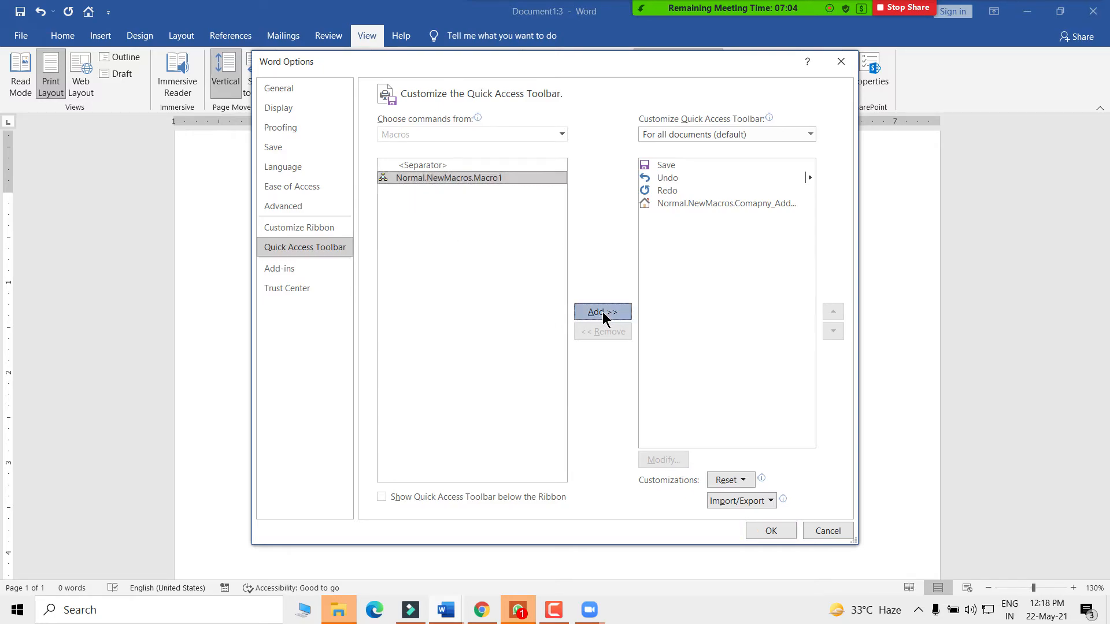
click(764, 531)
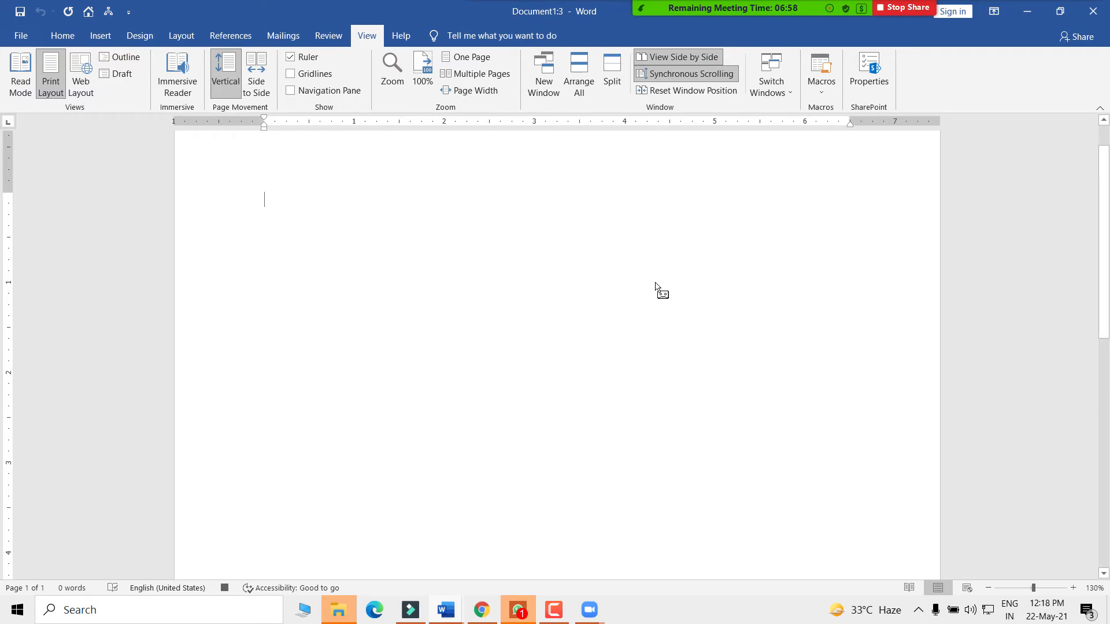
- Type 'Today MS Word Class' and 'Date: 22-may-2021', fix the typo, then pause recording
text(Today )
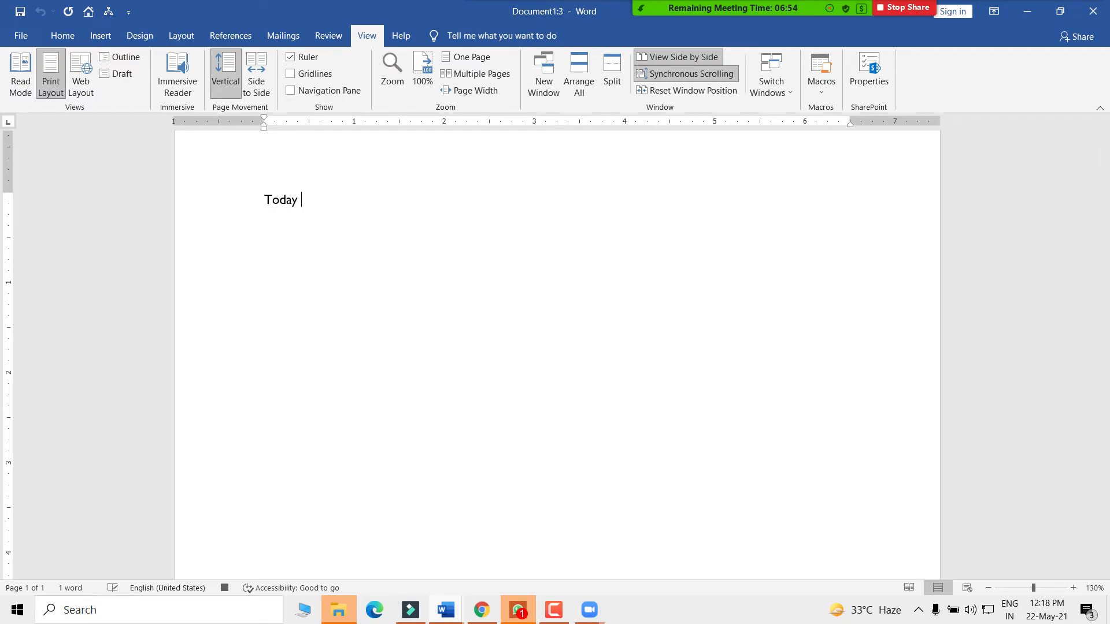
text(MS)
text( Word C)
text(alss)
key(BackSpace)
key(BackSpace)
key(BackSpace)
text(la)
text(Date)
text(: 2)
text(2-may-2021)
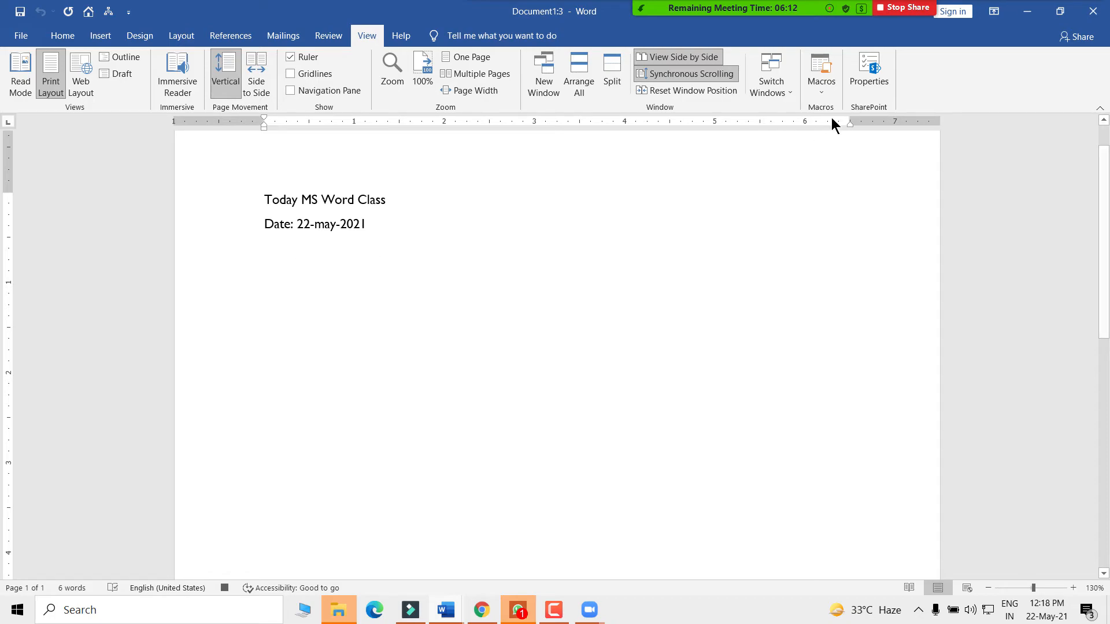
click(817, 89)
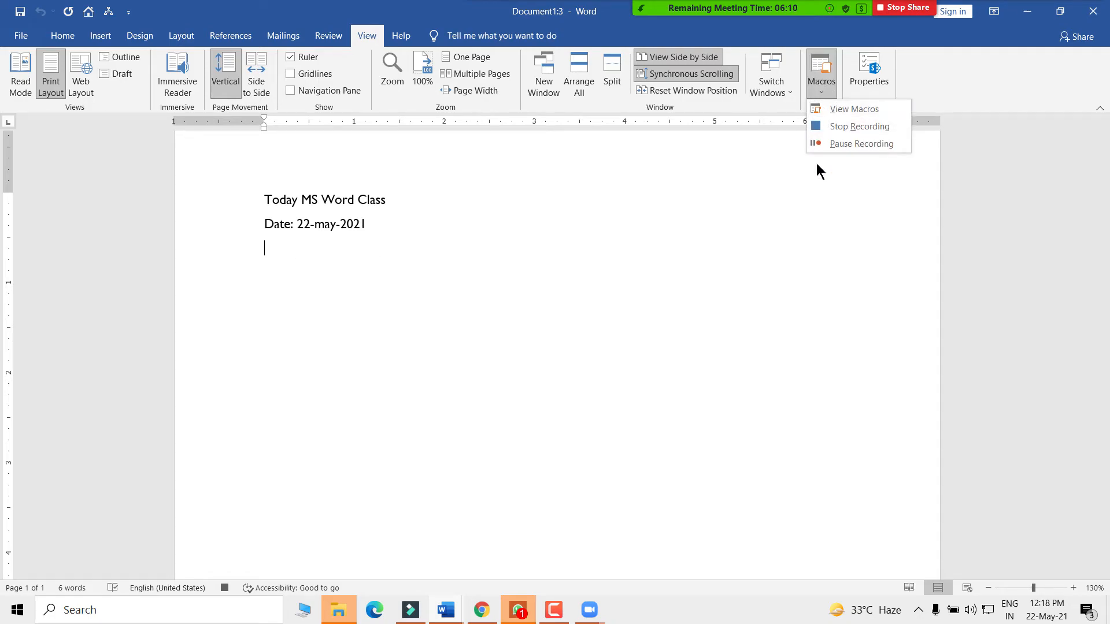
click(848, 145)
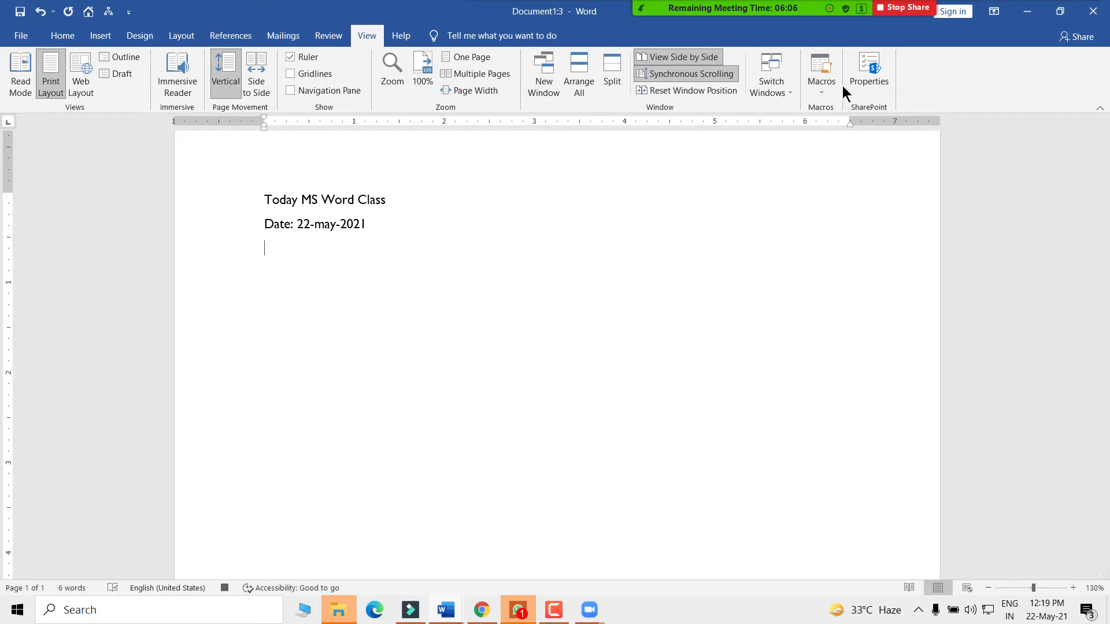
- Resume recording, type an 'Email :' line with a sample address, then reopen the Macros menu below it
click(823, 86)
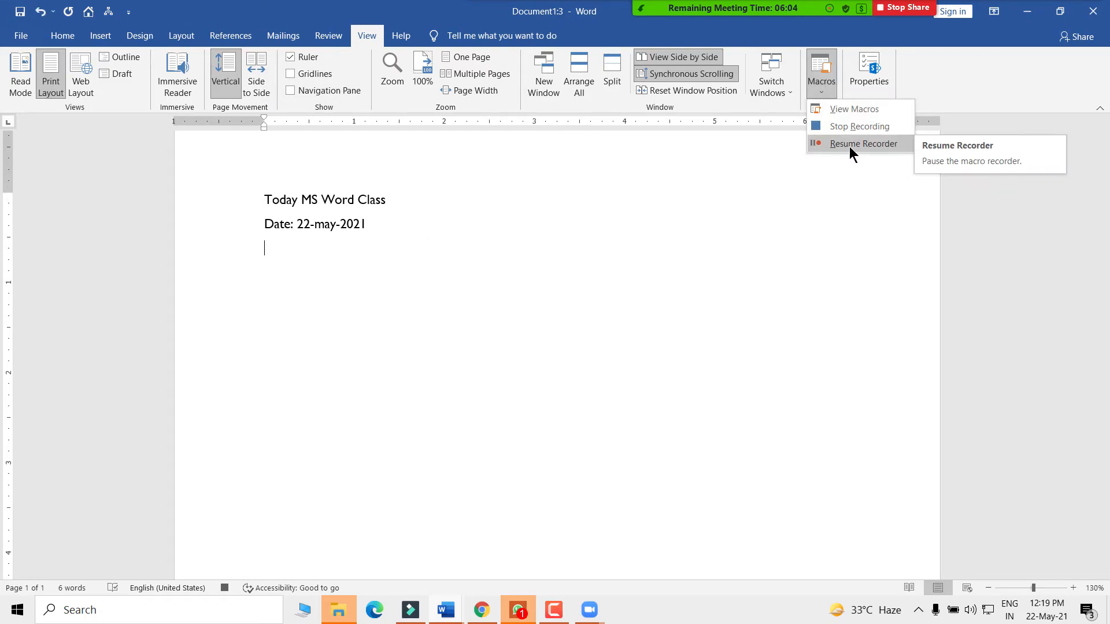
click(275, 253)
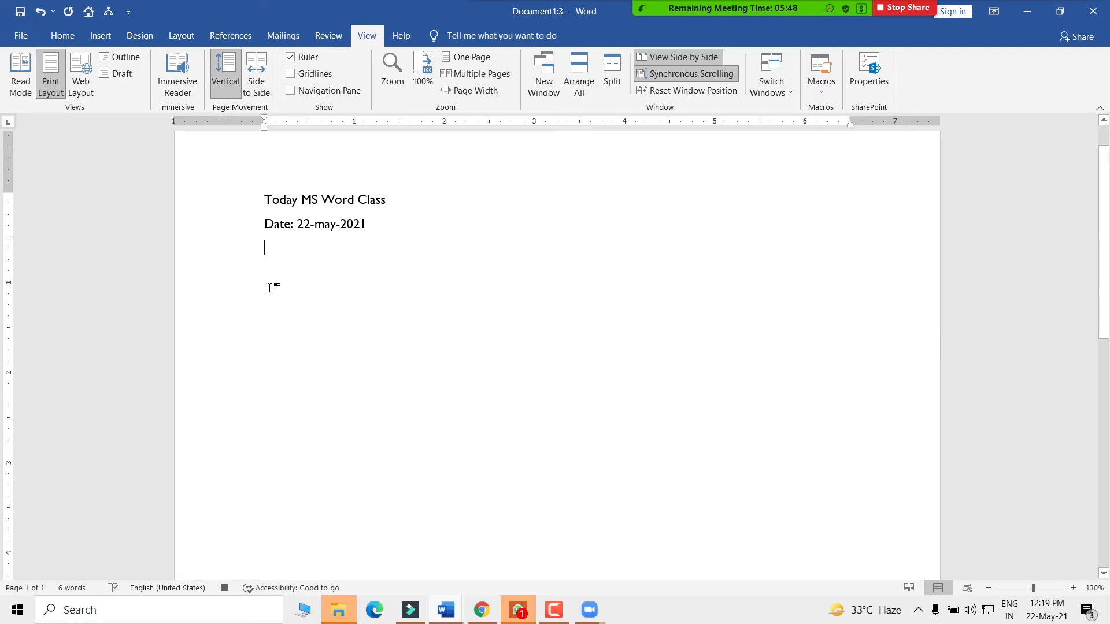
text(Email)
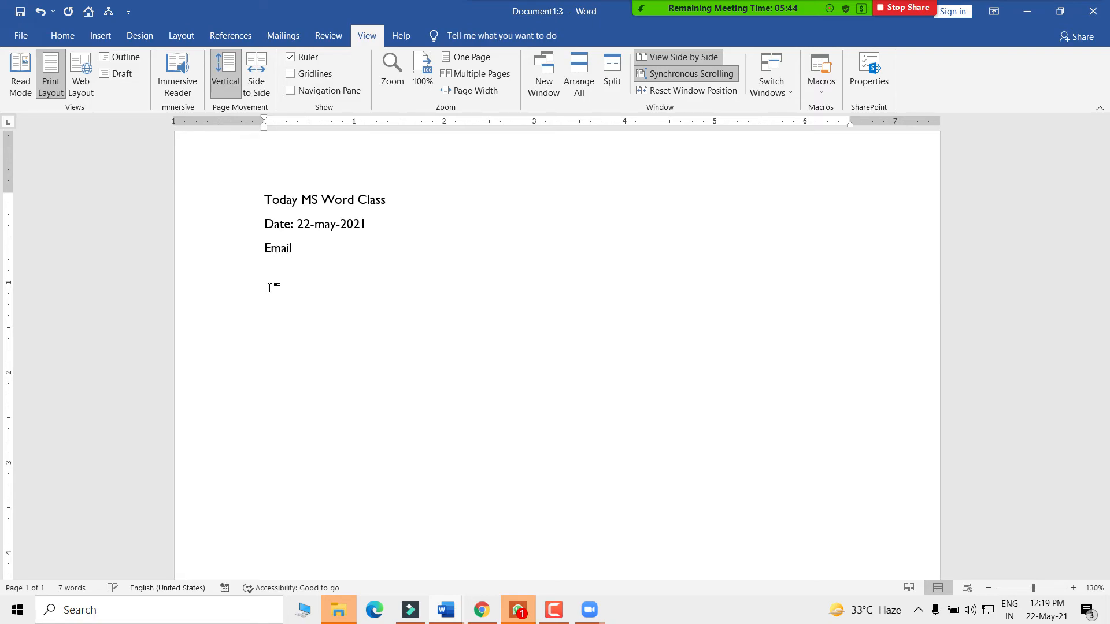
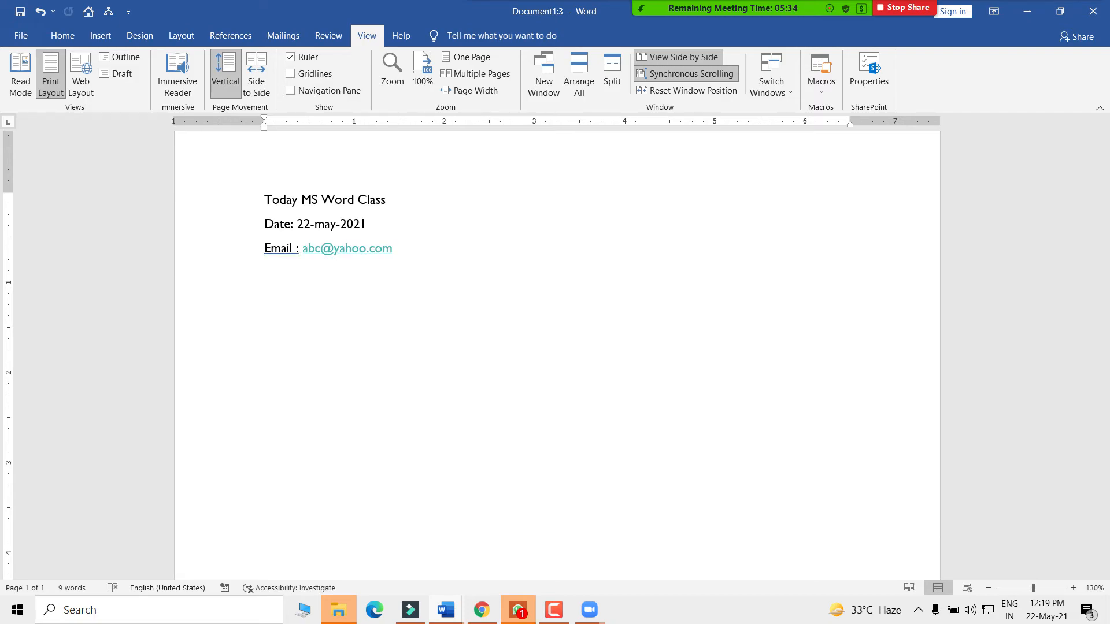
click(819, 92)
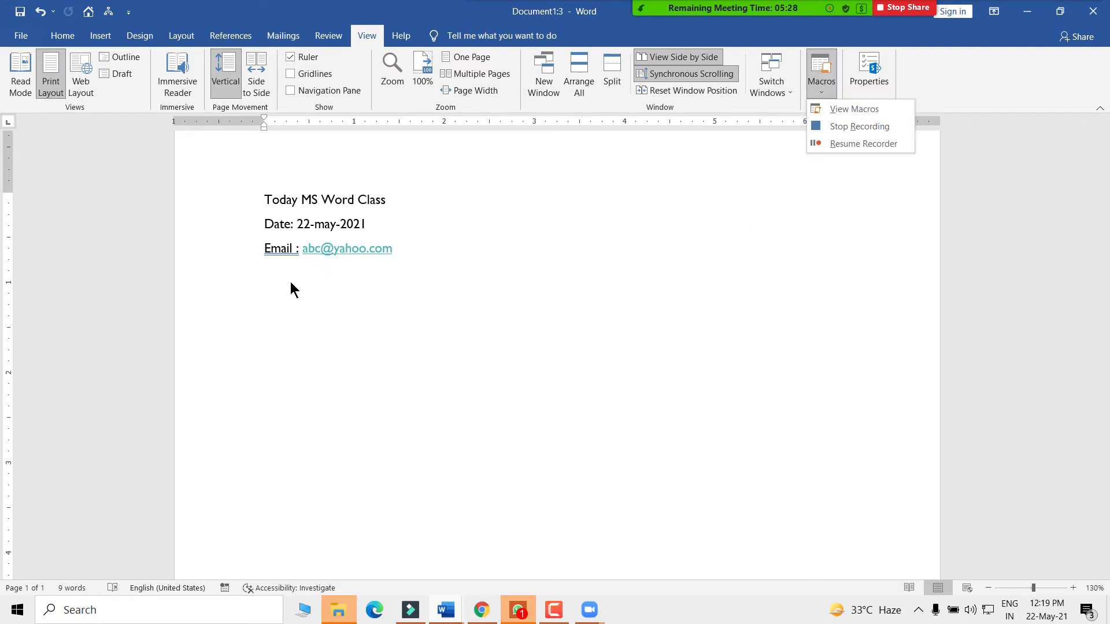
click(278, 296)
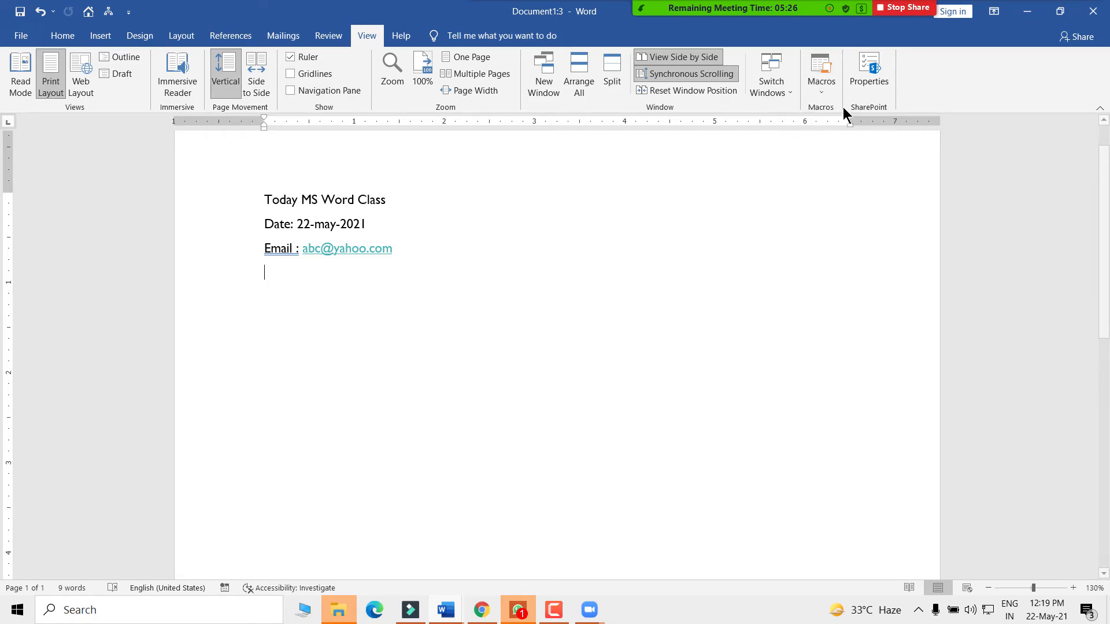
click(828, 91)
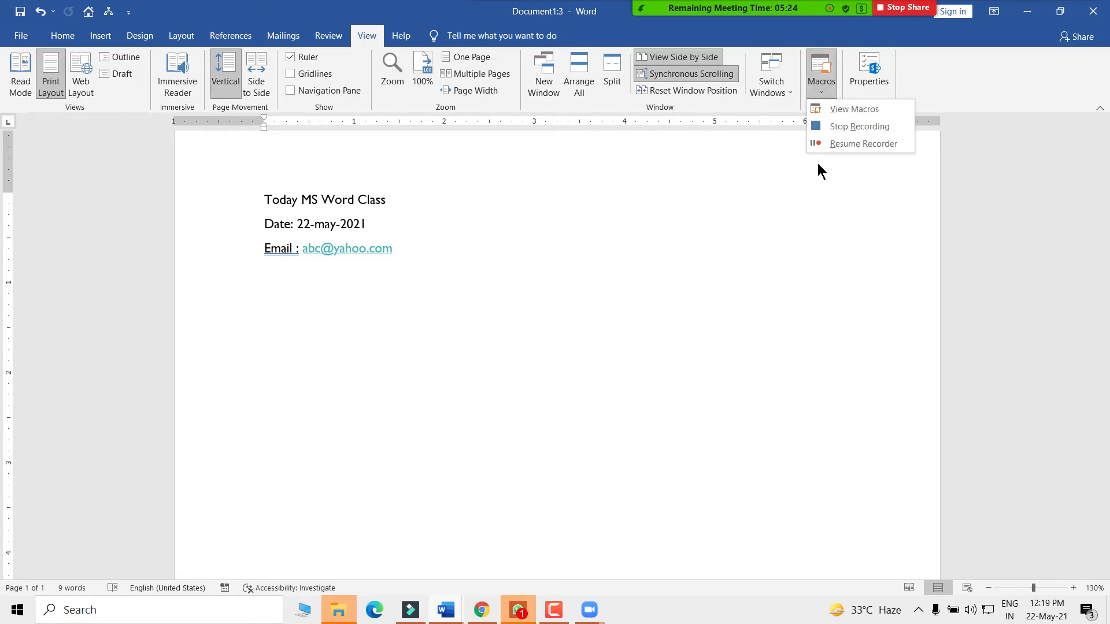
- Resume recording, add the line 'Website: SYTHindi.com', and stop the Macro1 recording
click(844, 142)
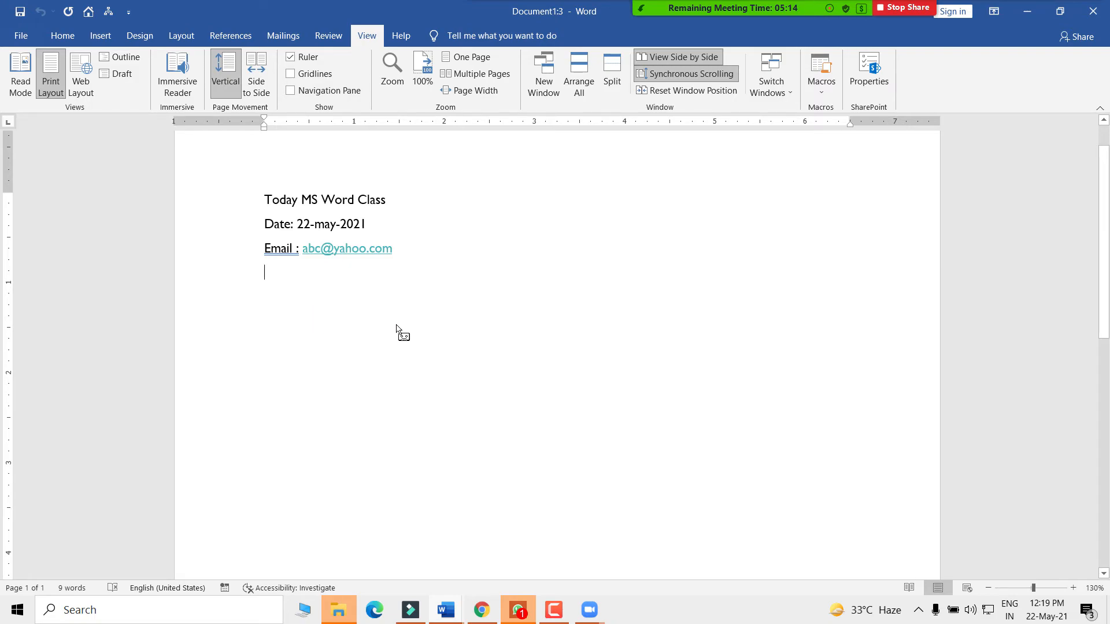
text(Website: SYTHindi.com)
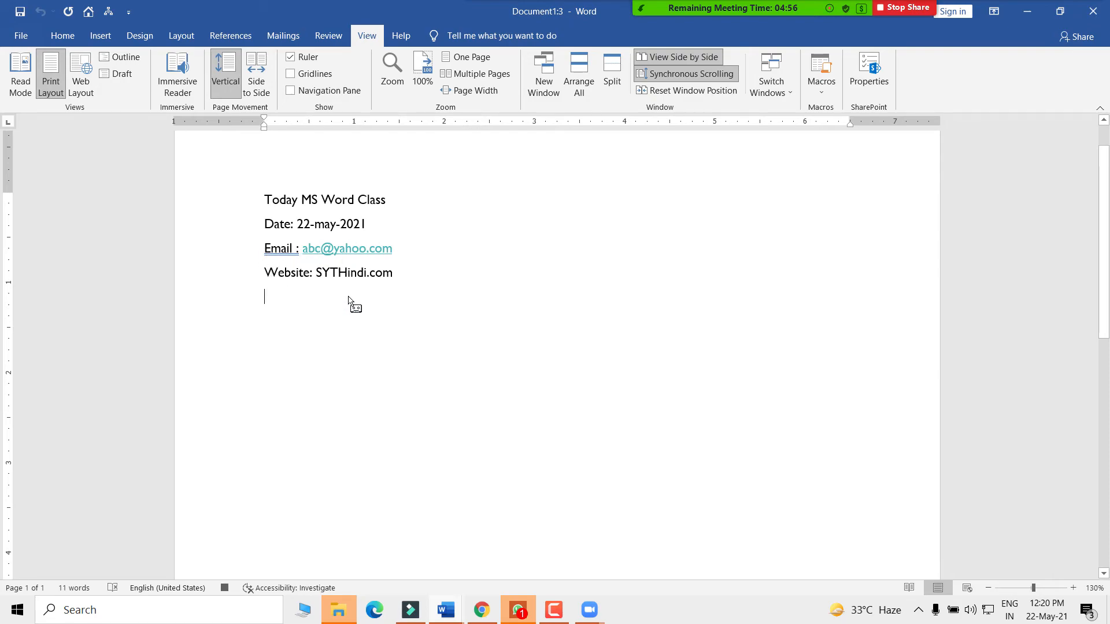
click(822, 88)
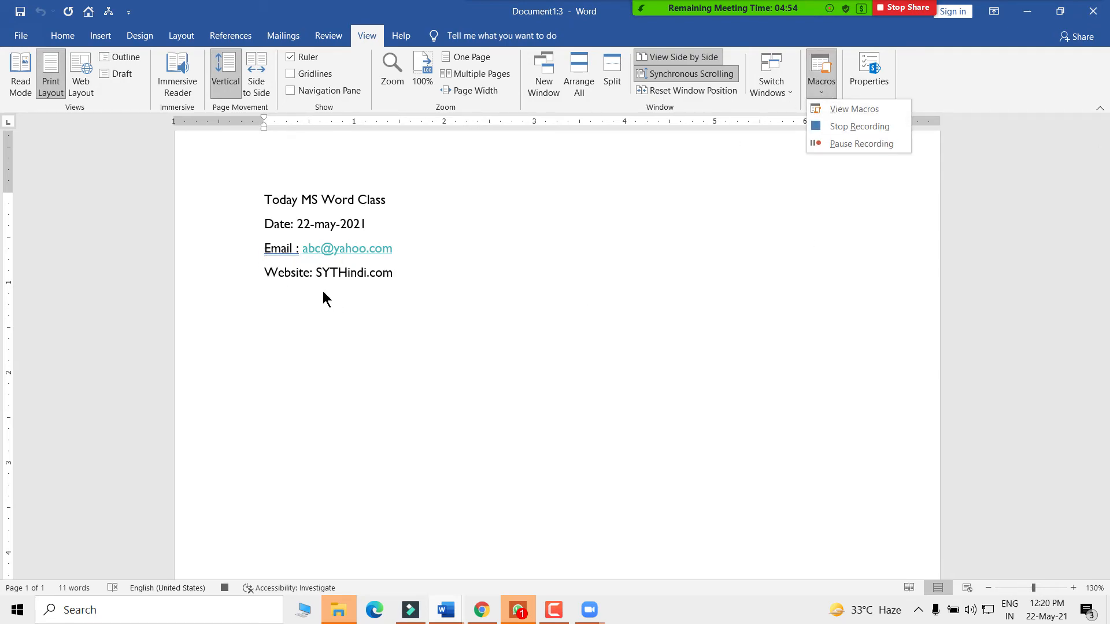
click(837, 125)
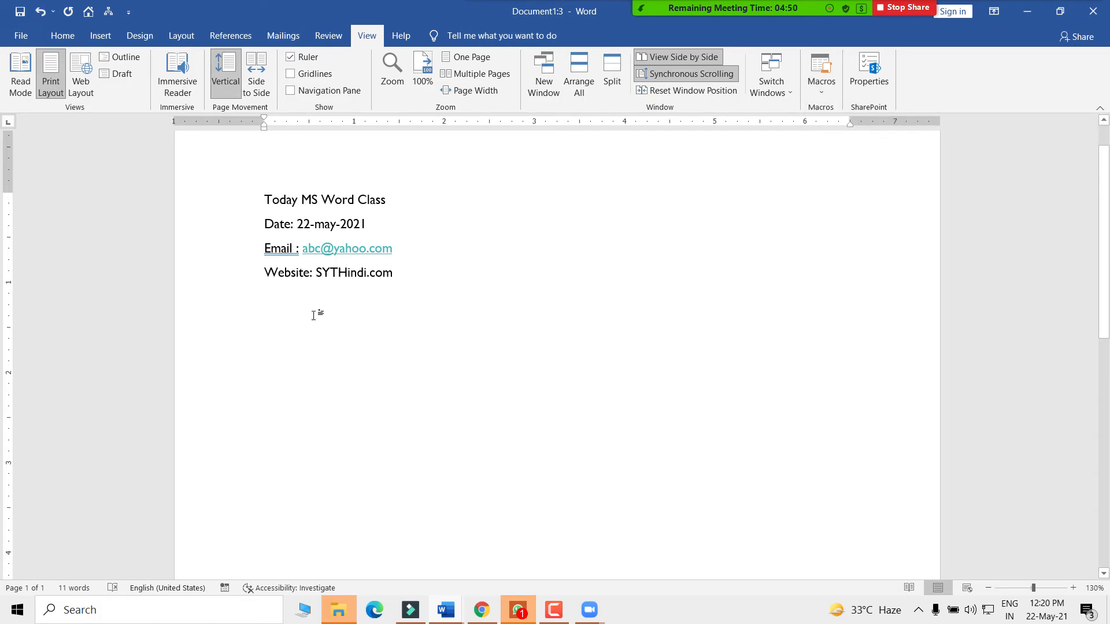
- Add empty lines below the Website line and run Macro1 from the Quick Access Toolbar button
key(Return)
key(Return)
click(108, 13)
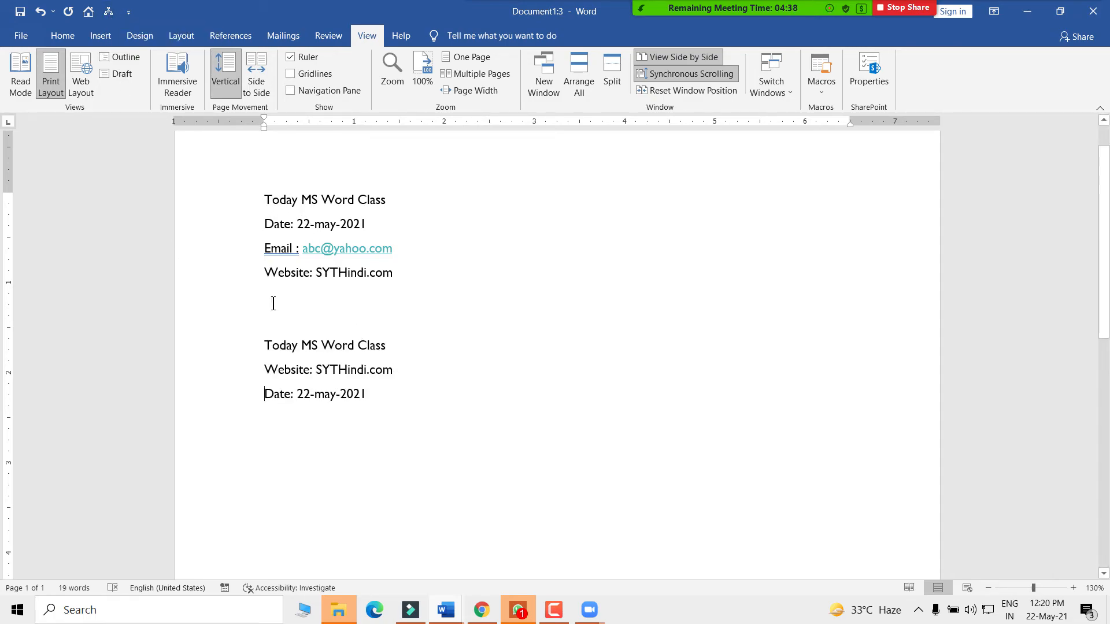
drag(258, 199, 373, 225)
drag(264, 249, 417, 246)
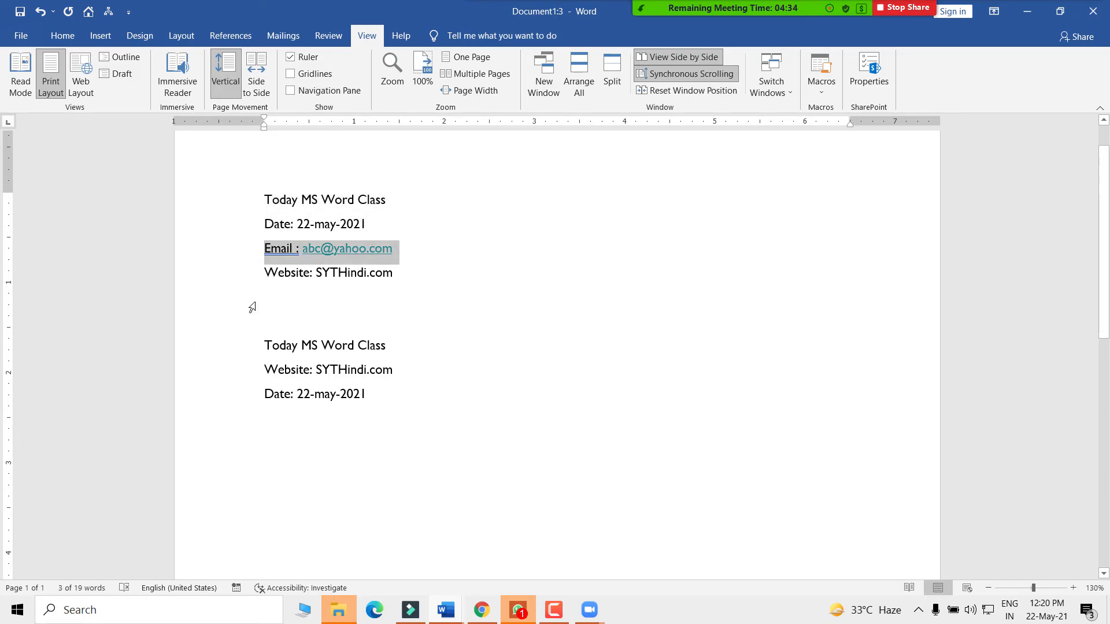
click(313, 391)
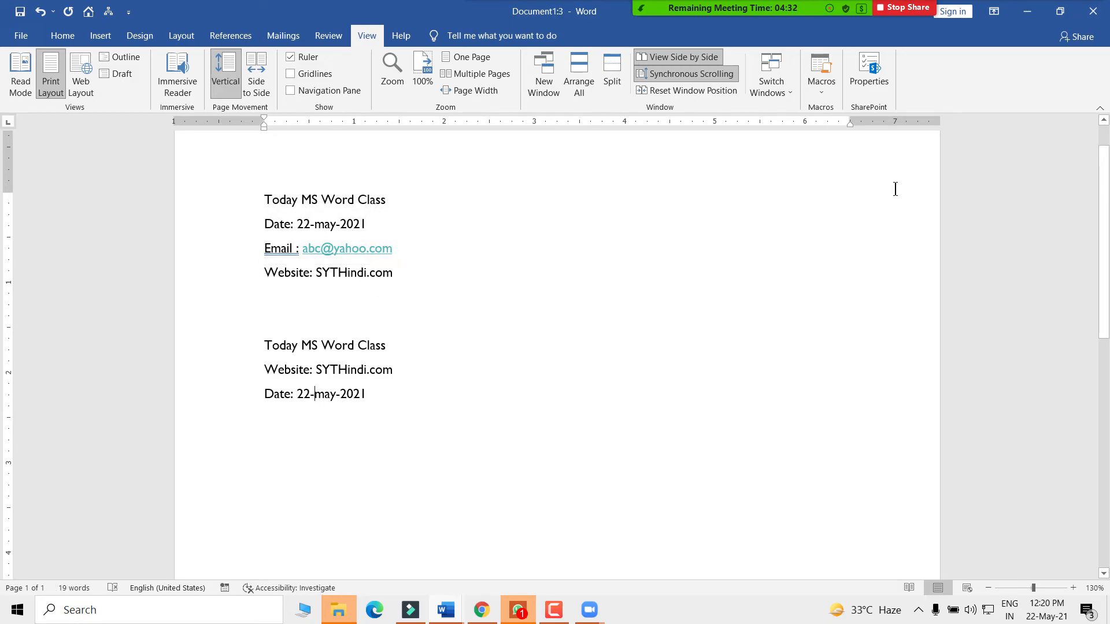
- Place the cursor after the second 'Today MS Word Class' line and open the File Info page
click(826, 88)
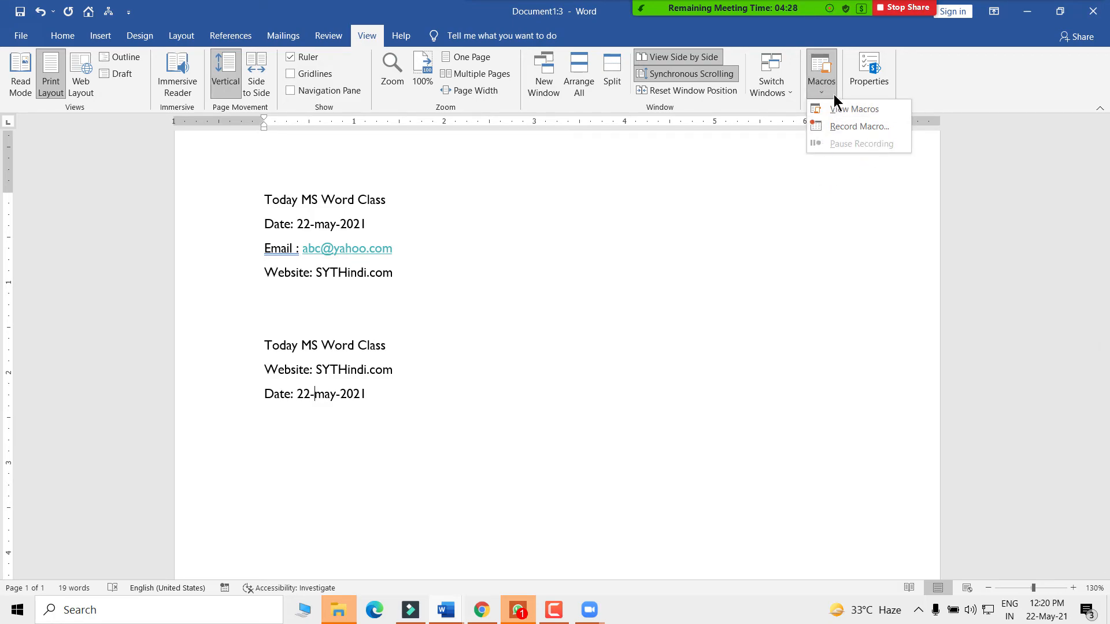
click(746, 185)
click(428, 358)
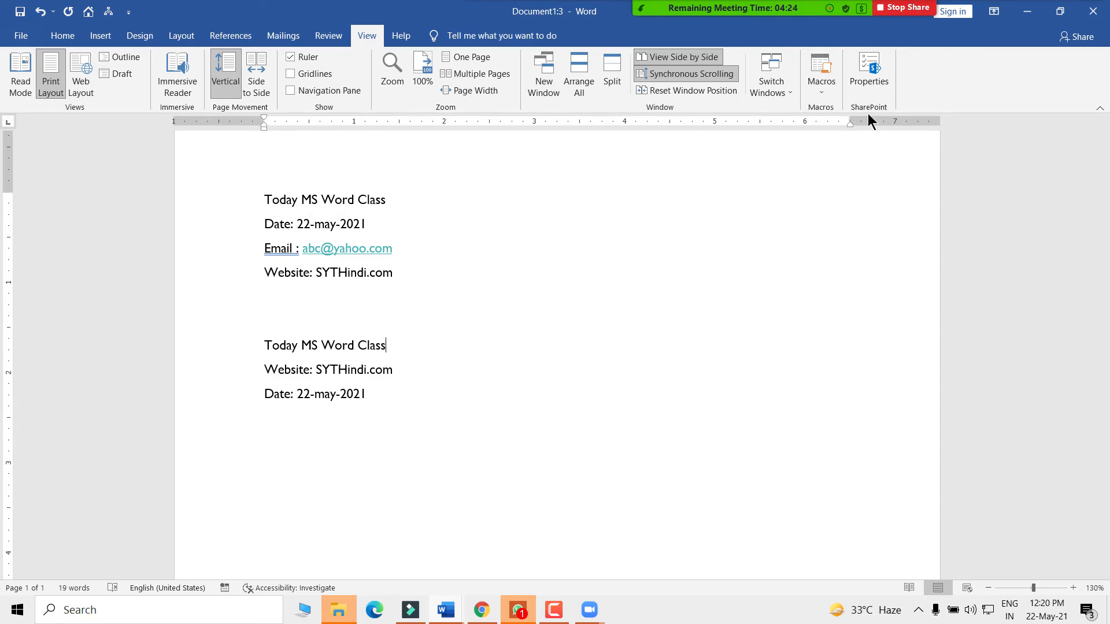
click(862, 68)
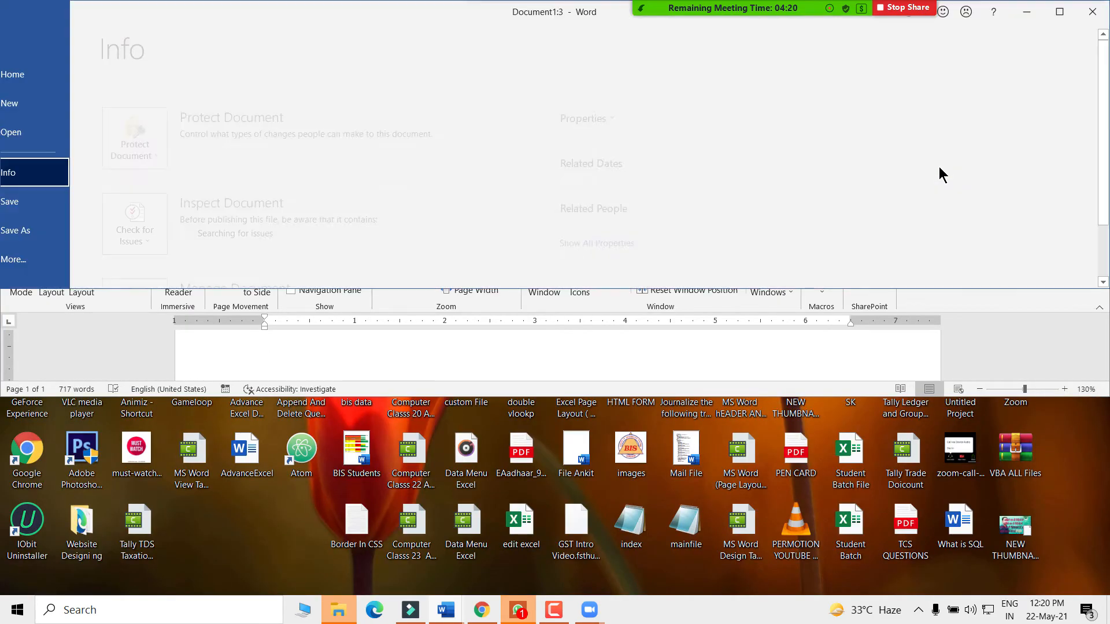
click(1059, 11)
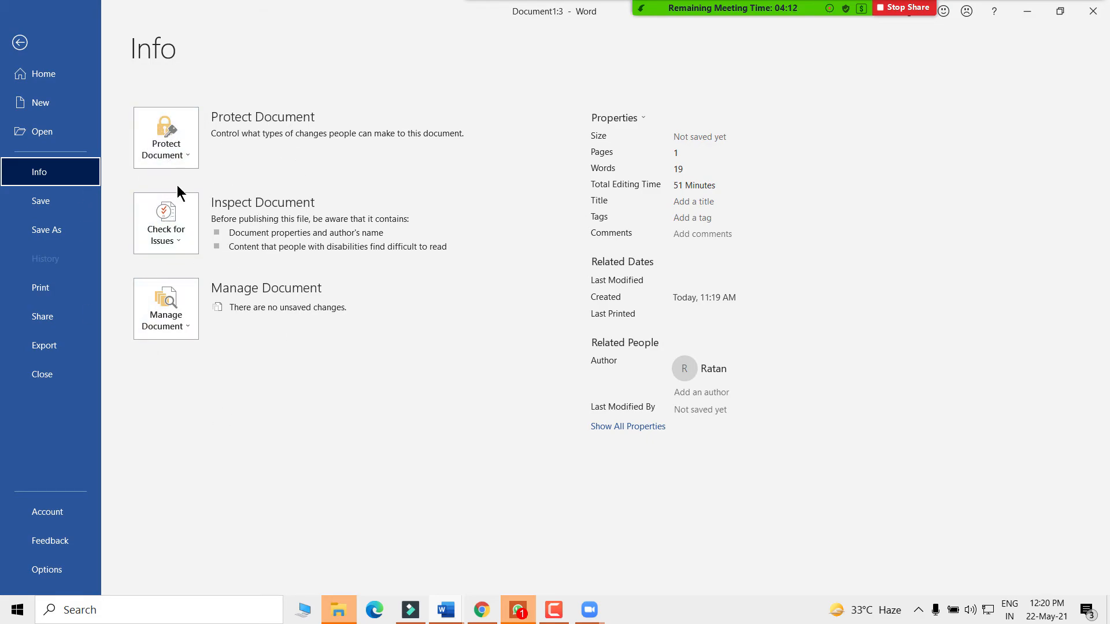
click(20, 42)
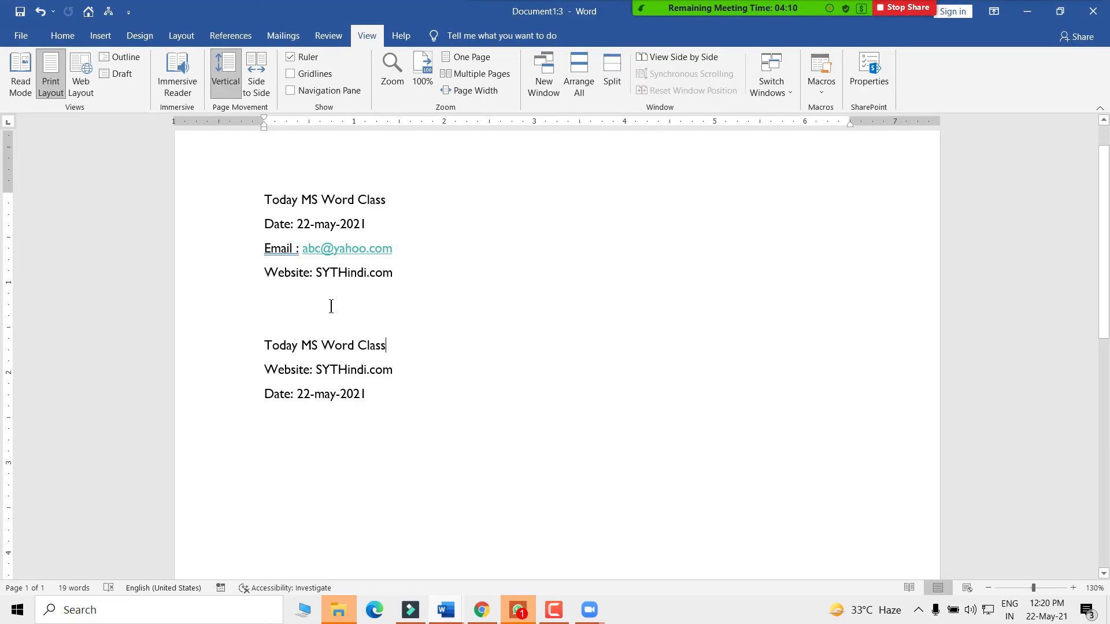
key(ctrl+a)
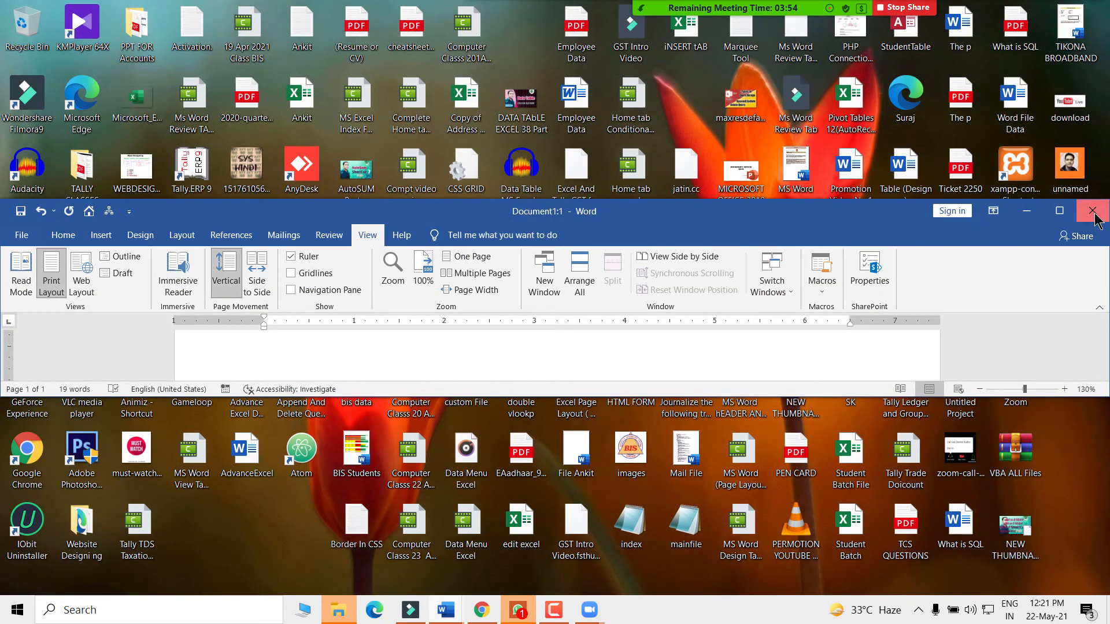
- Close the Document1:3 and Document1:1 windows and maximize the remaining Document1 window
click(1093, 215)
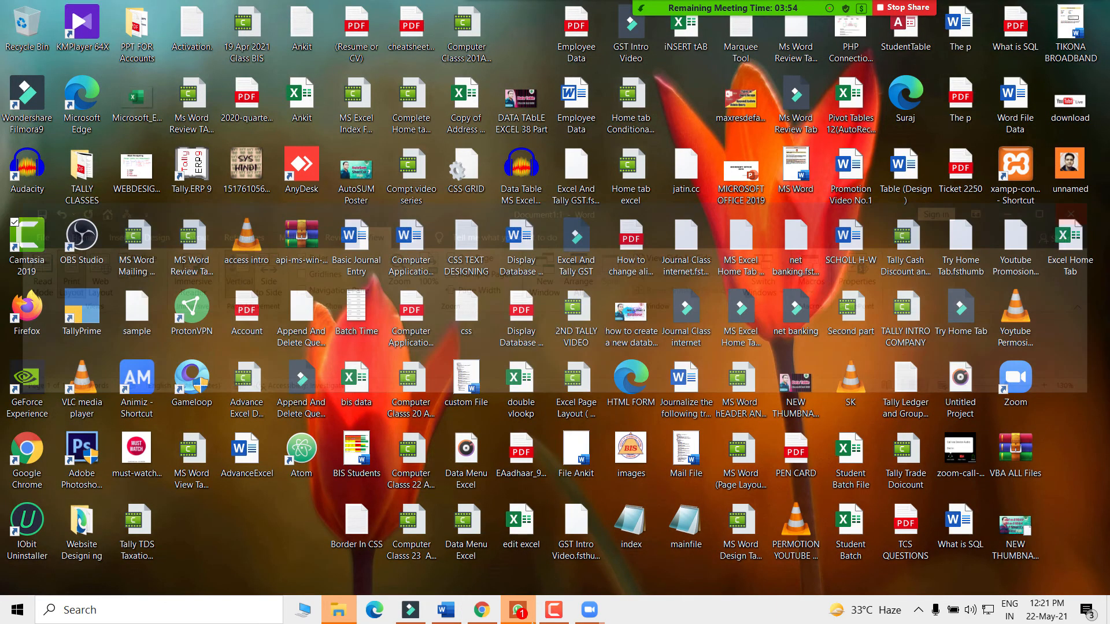
click(445, 610)
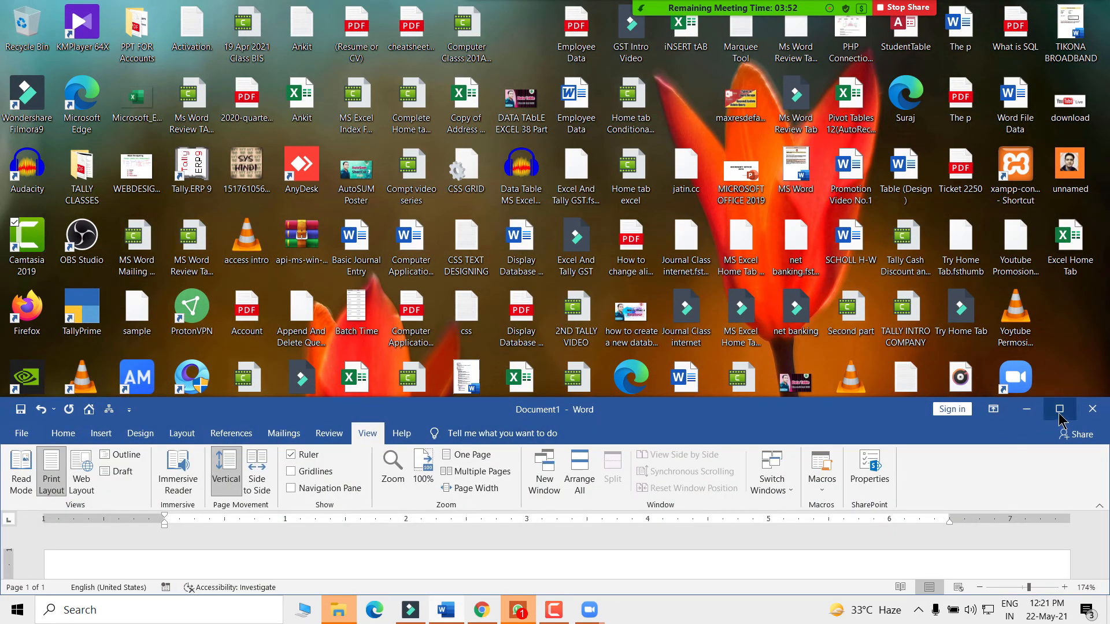
click(1060, 410)
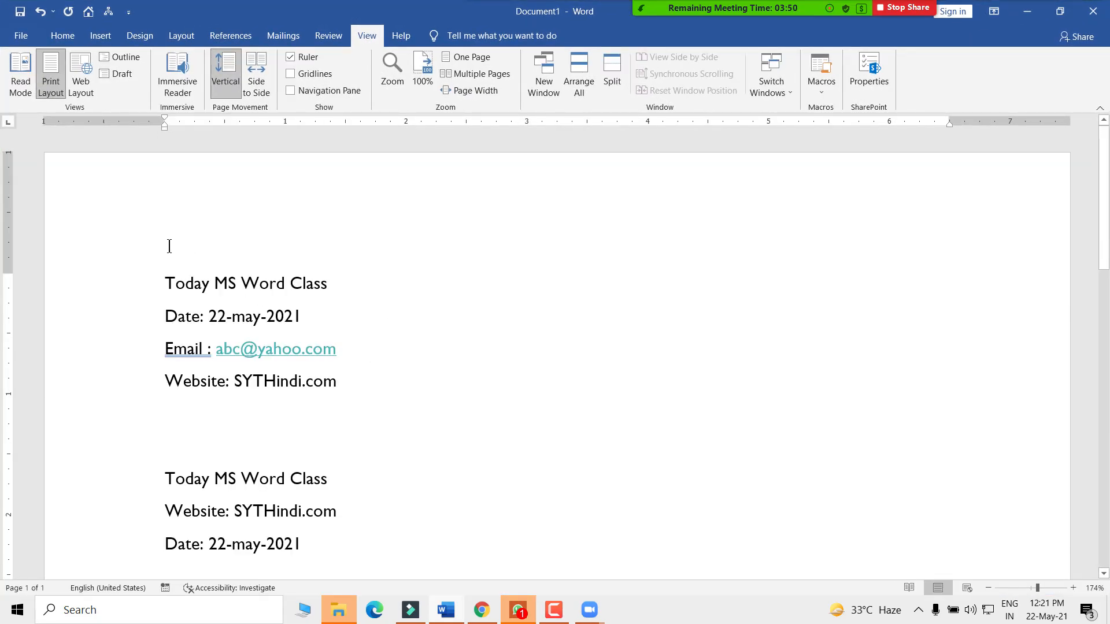
scroll(272, 280, down, 4)
scroll(594, 346, up, 3)
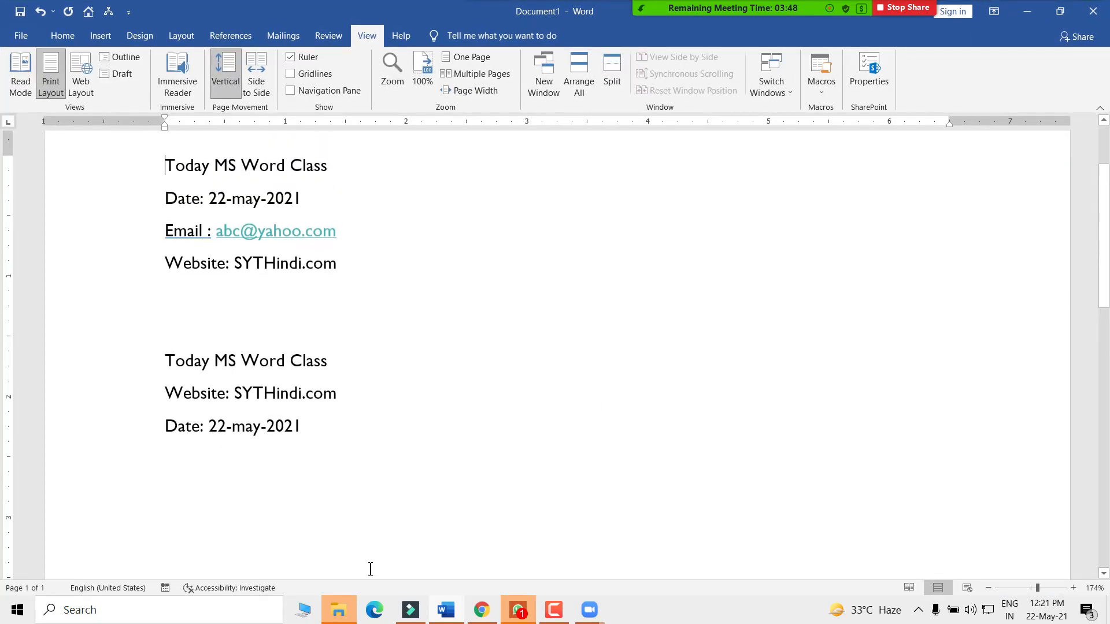
click(442, 610)
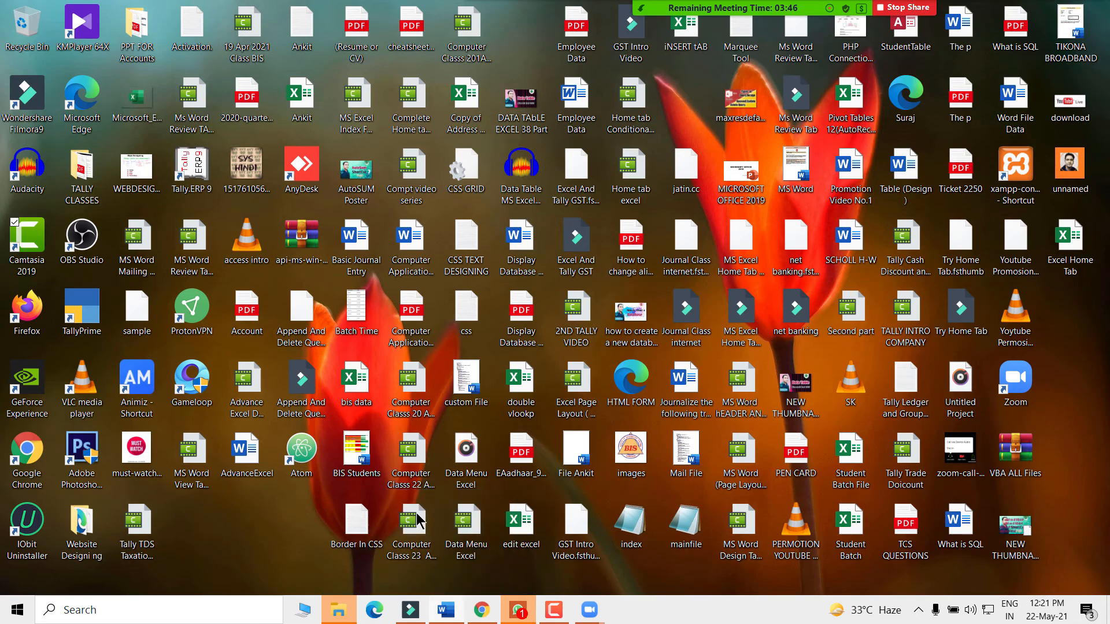
click(423, 526)
scroll(404, 306, up, 2)
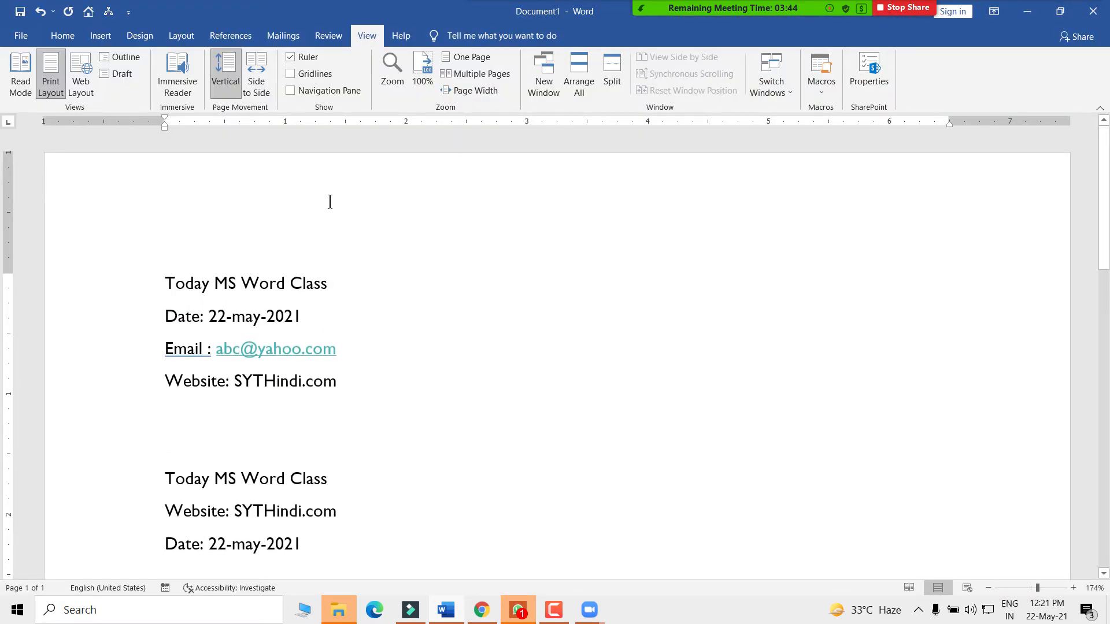
- Save the document as 'Protection' in the Music folder
click(21, 36)
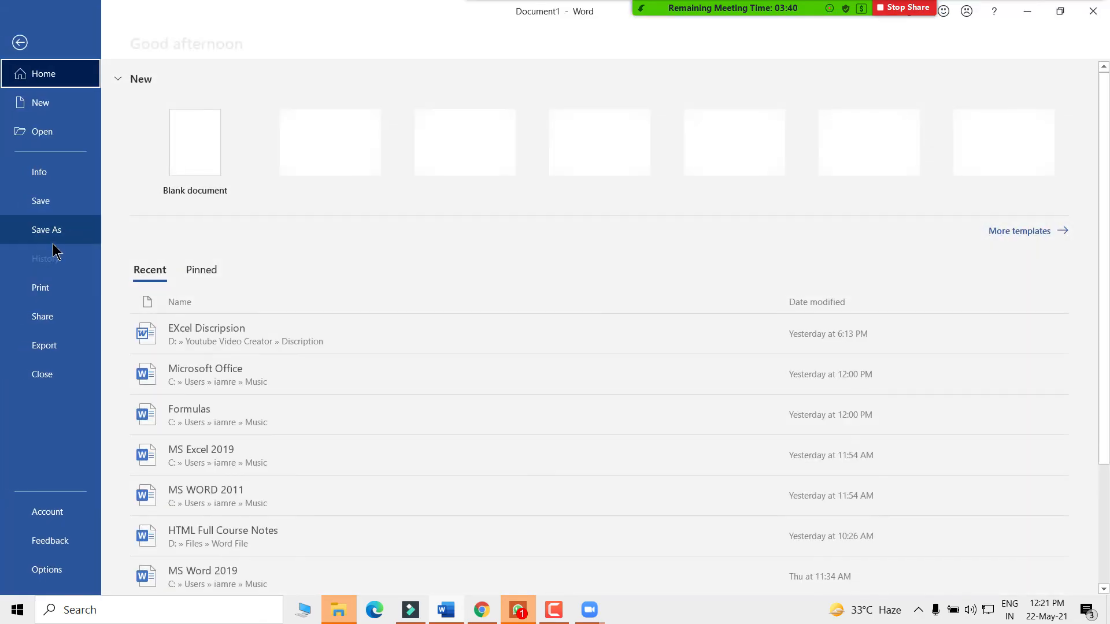
click(19, 42)
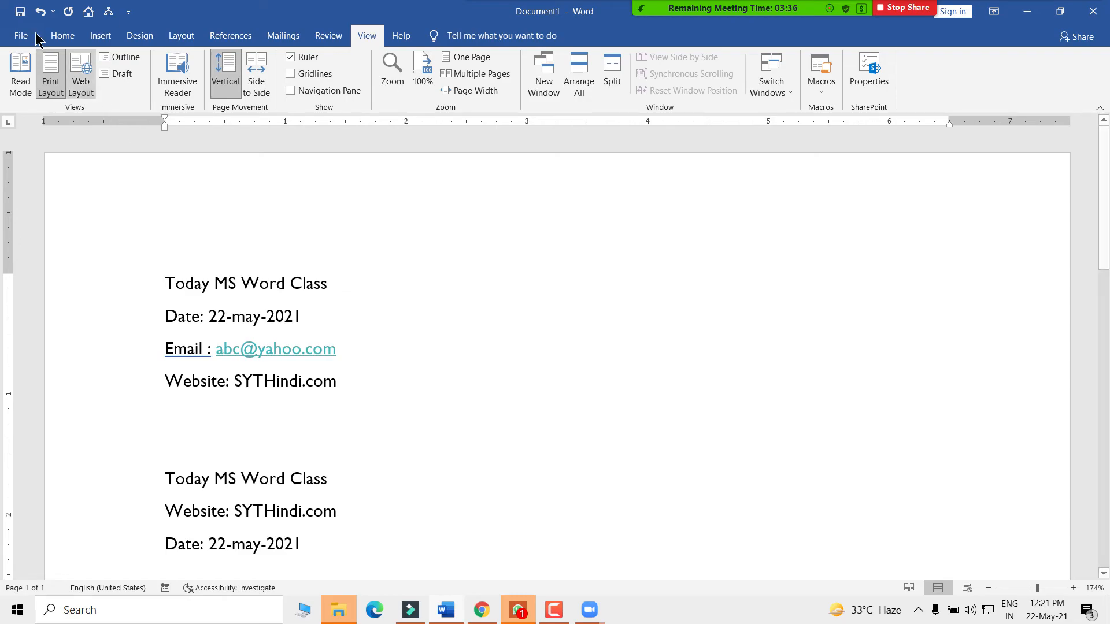
click(20, 35)
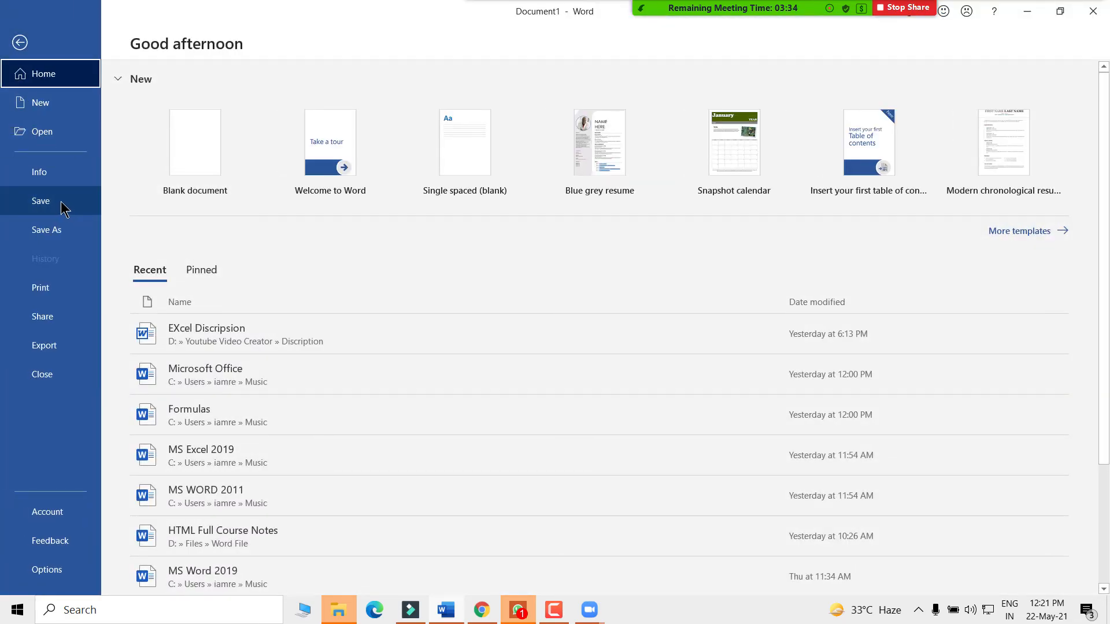
click(61, 204)
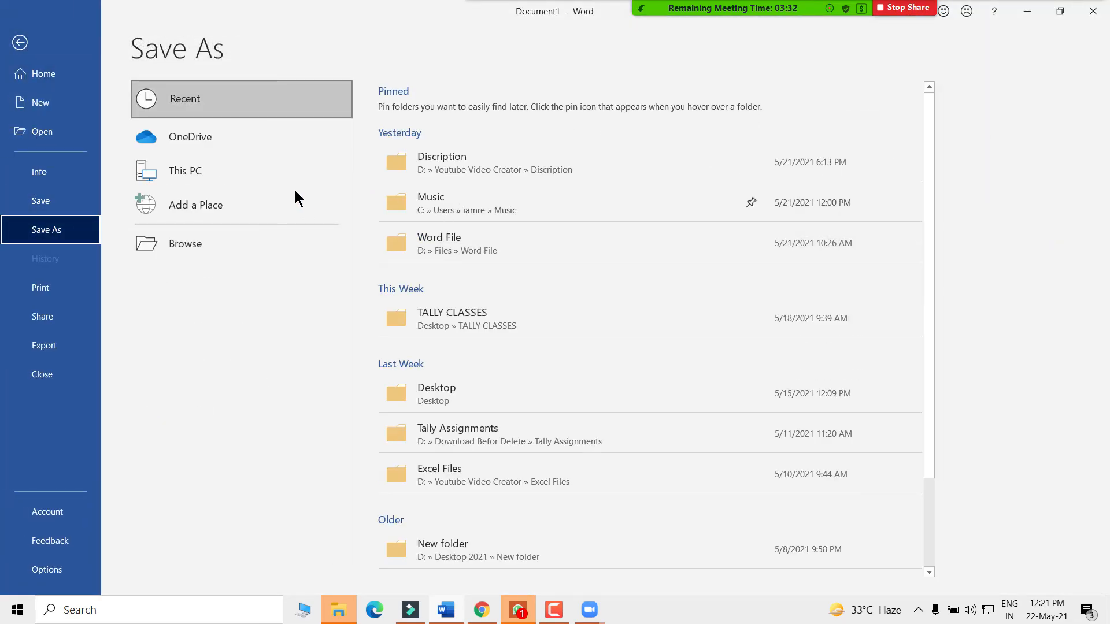
click(167, 246)
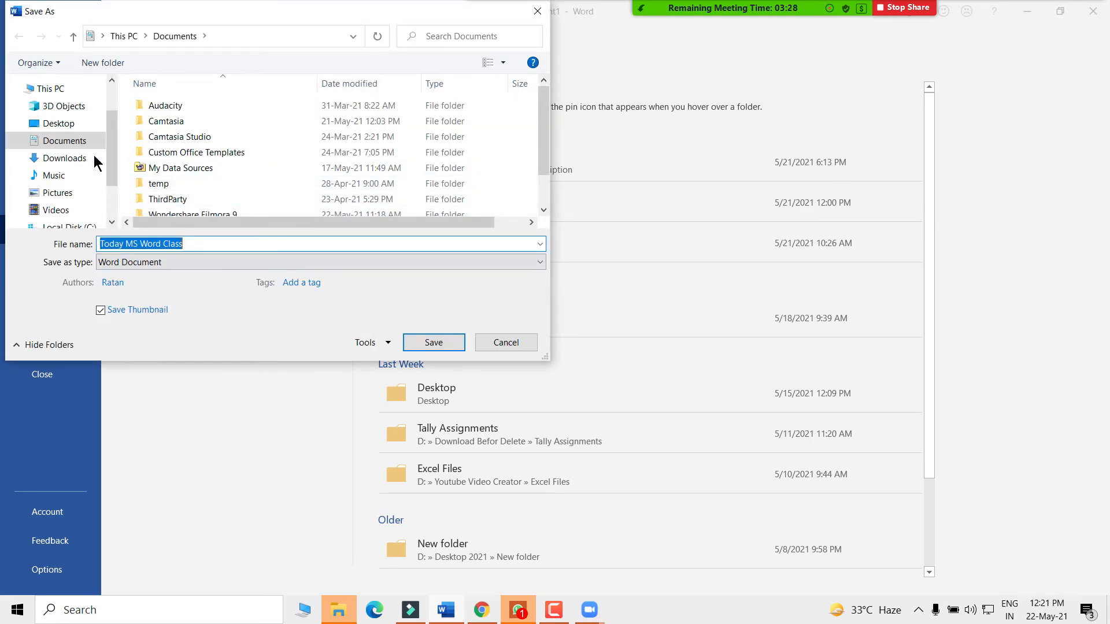
click(53, 178)
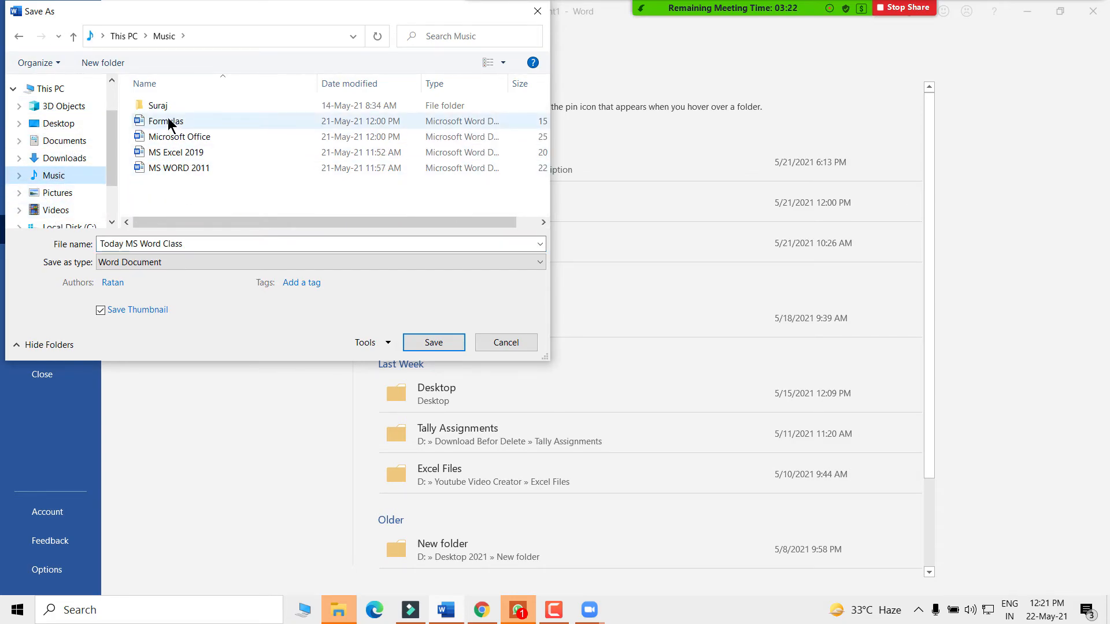
click(193, 243)
drag(194, 243, 96, 244)
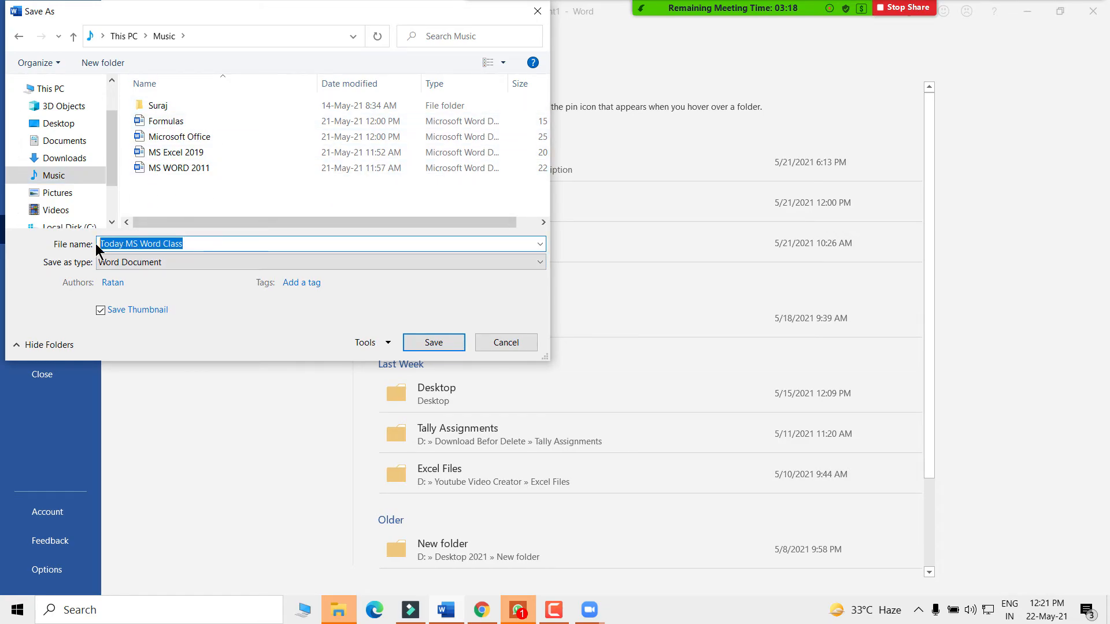
text(Protection)
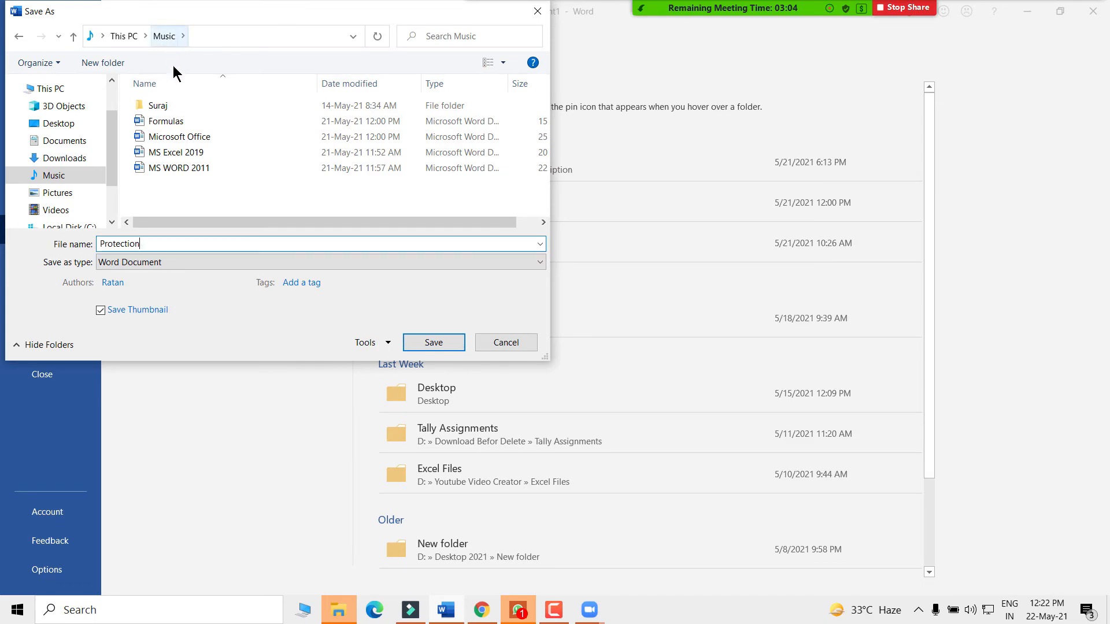
click(436, 342)
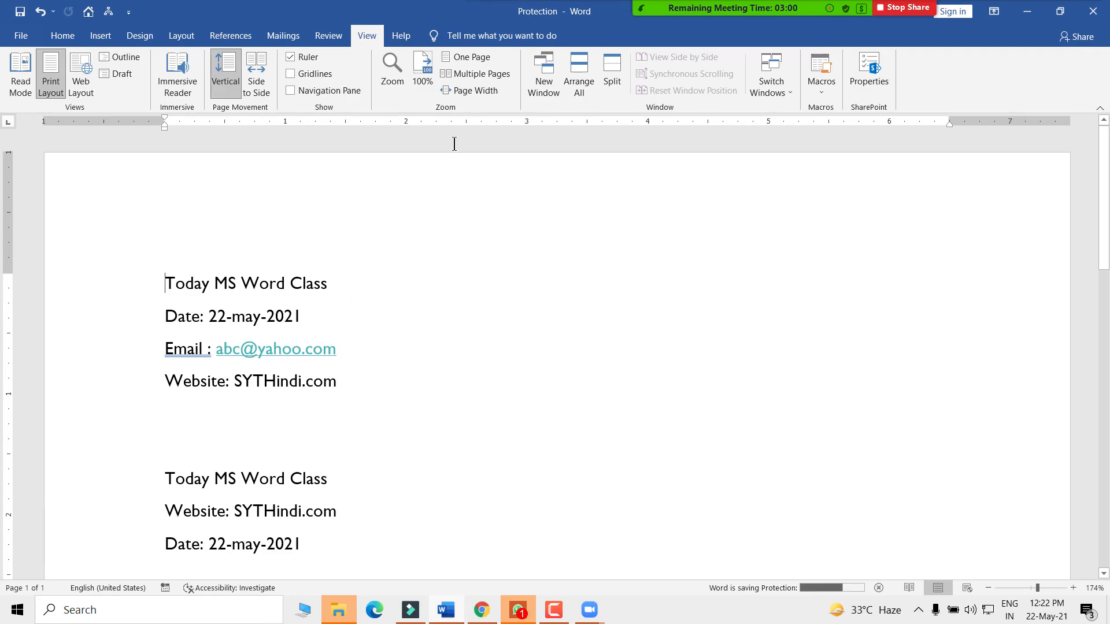
- Close Word and reopen the Protection file from the Music folder in File Explorer
click(1103, 13)
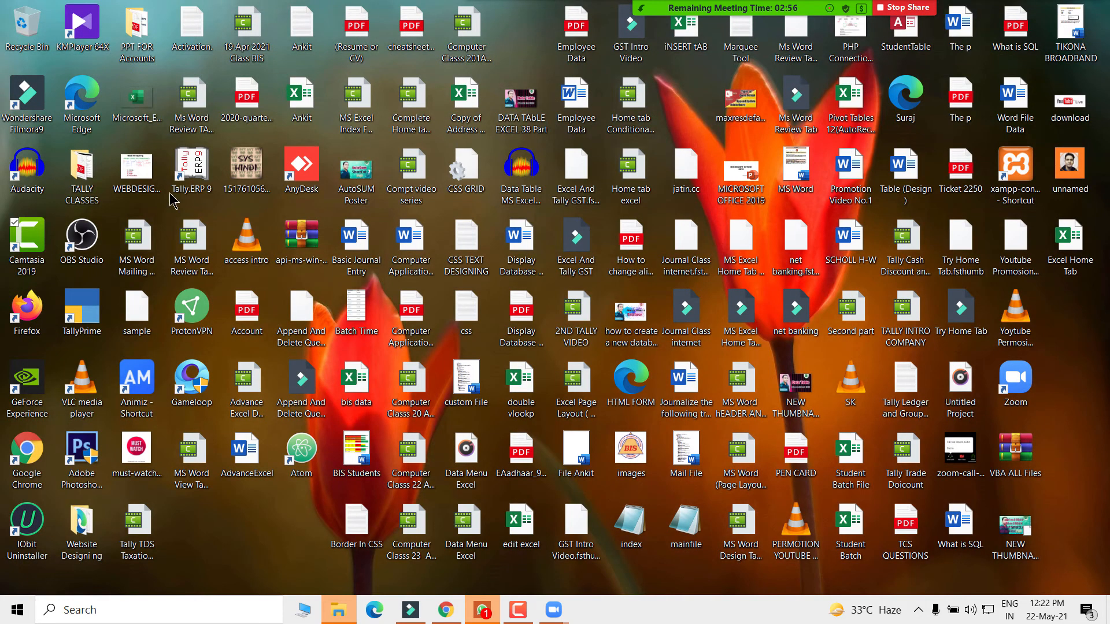
click(301, 611)
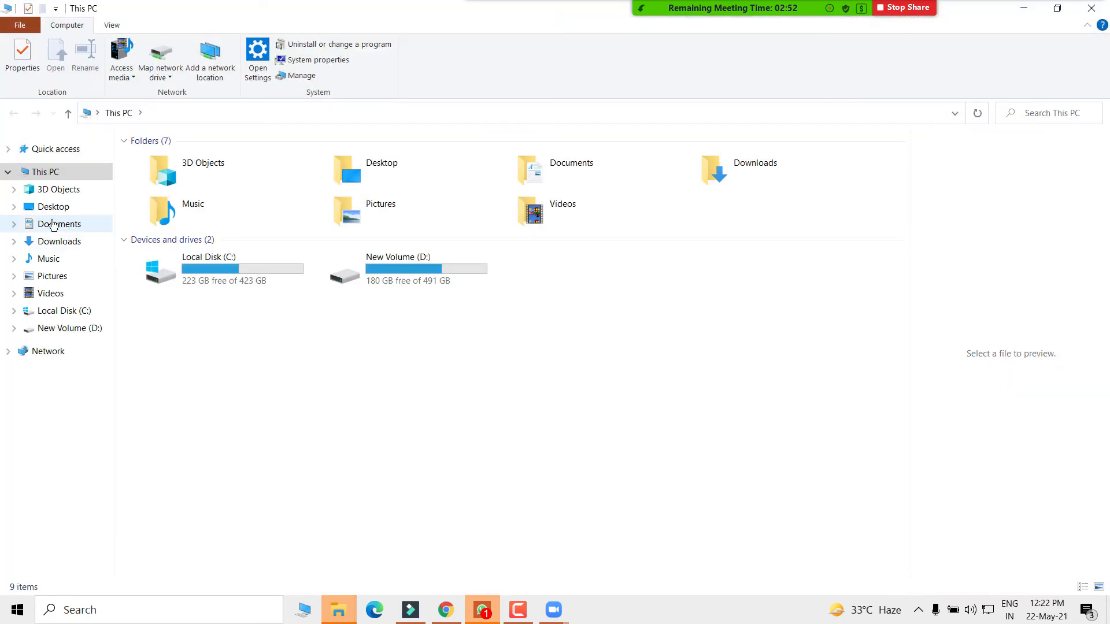
click(48, 259)
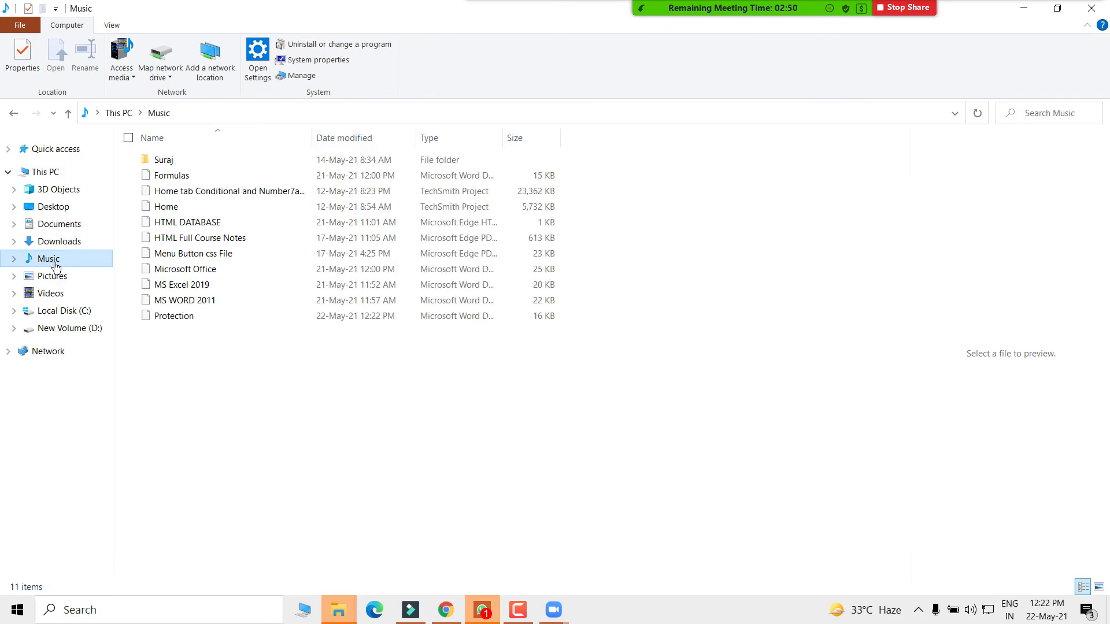
double_click(186, 316)
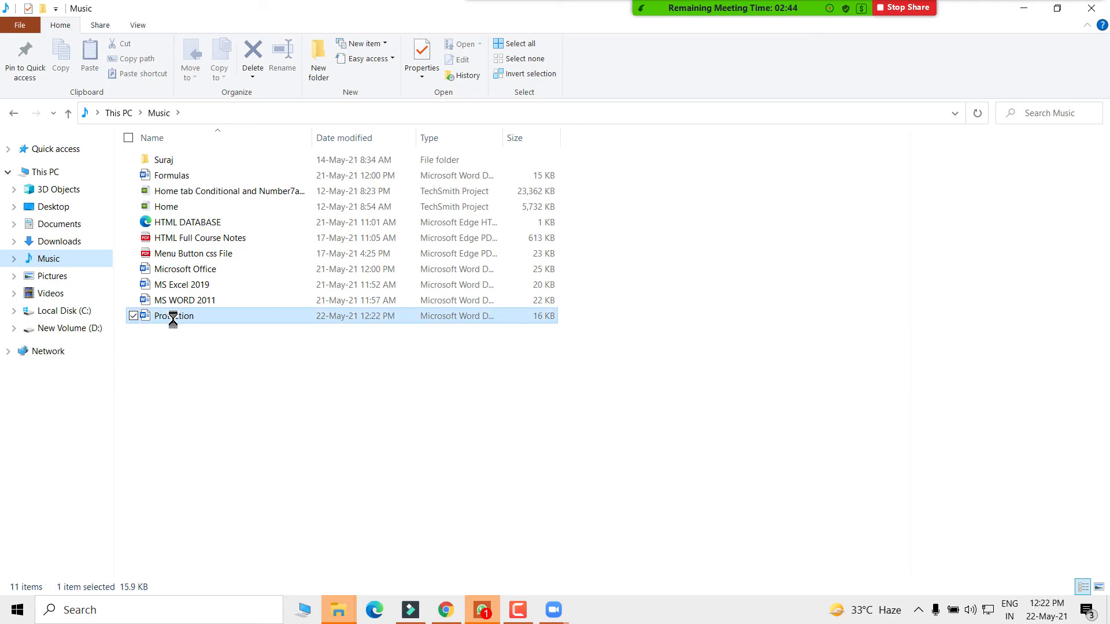
right_click(185, 315)
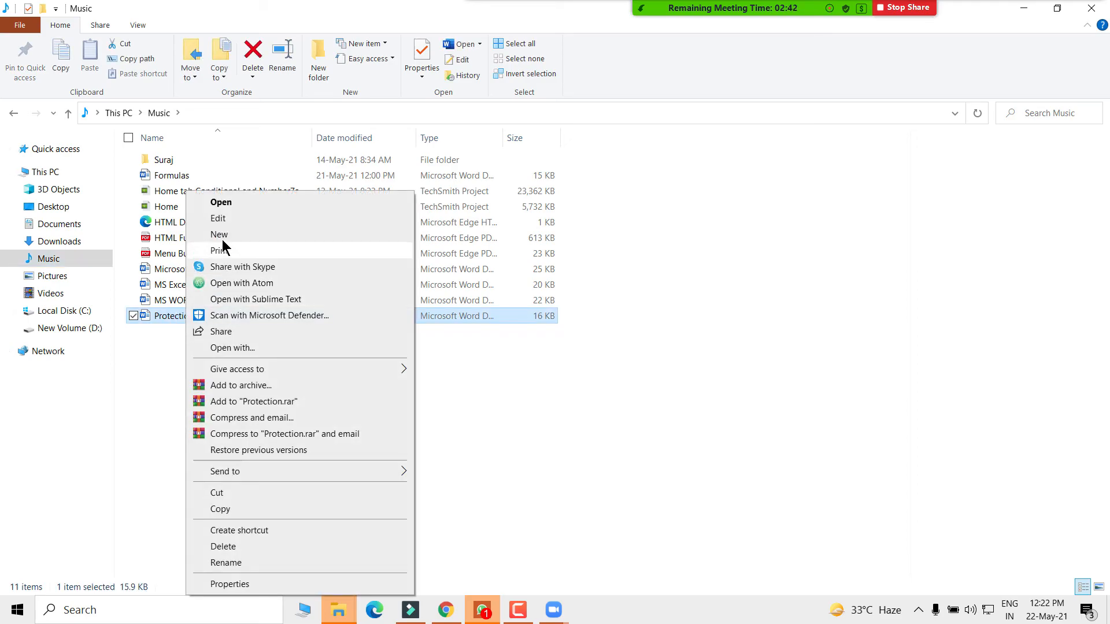
click(230, 205)
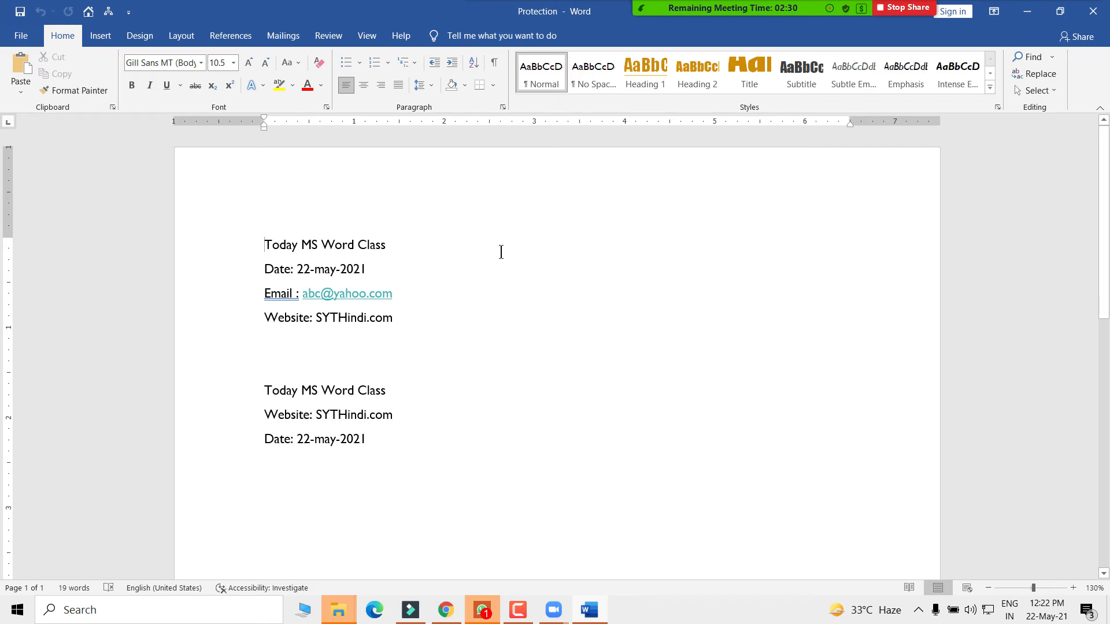
- Go to Protection's File Info page and expand the Protect Document dropdown
click(367, 37)
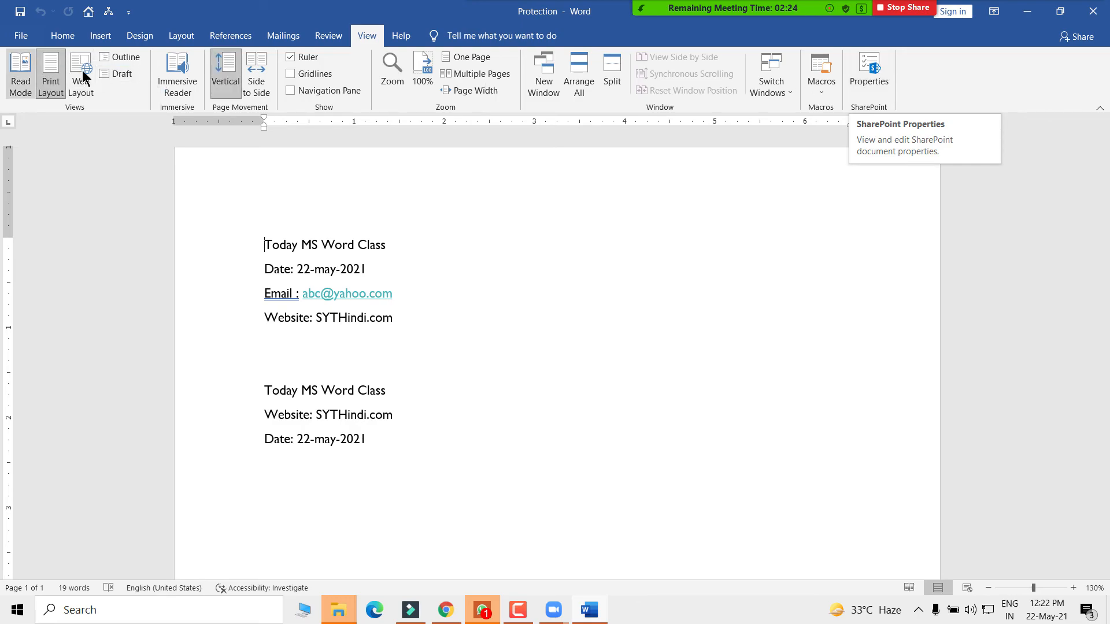
click(20, 39)
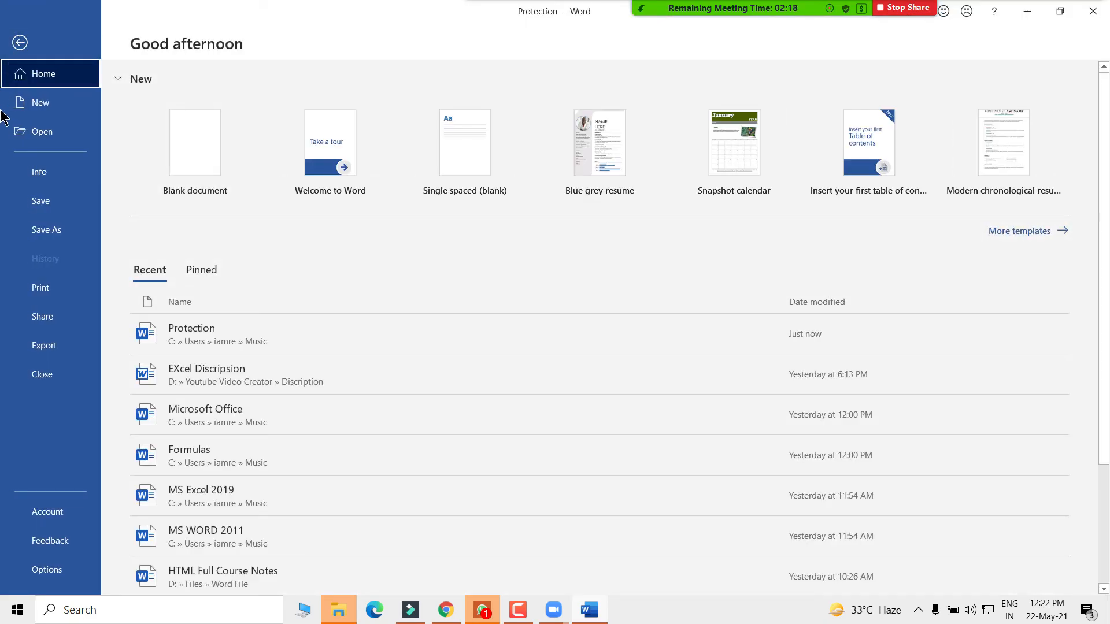
click(21, 44)
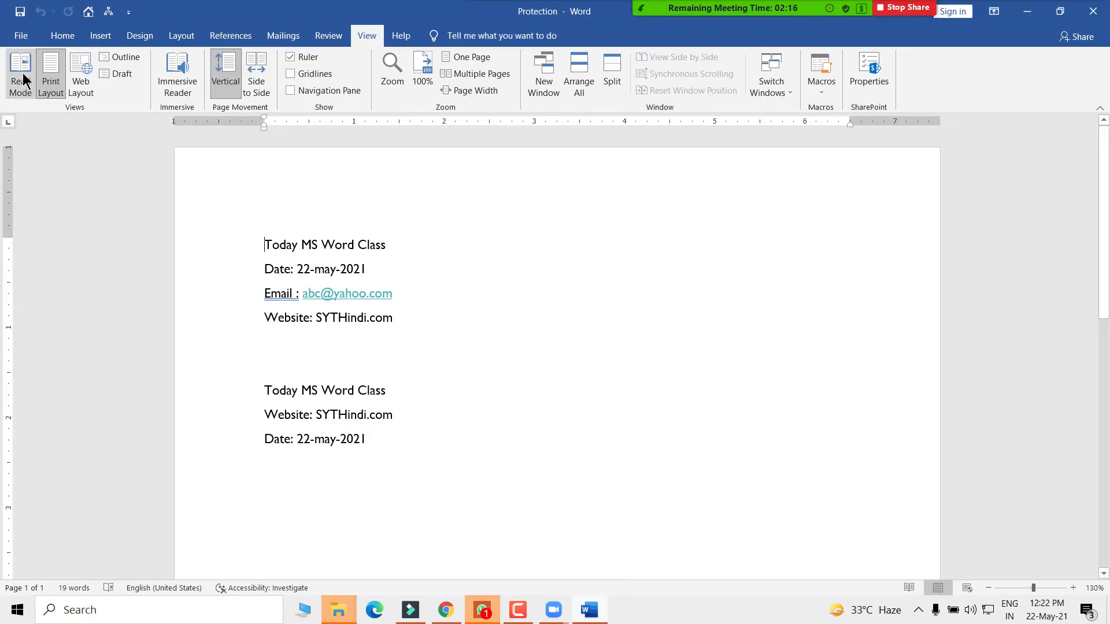
click(18, 37)
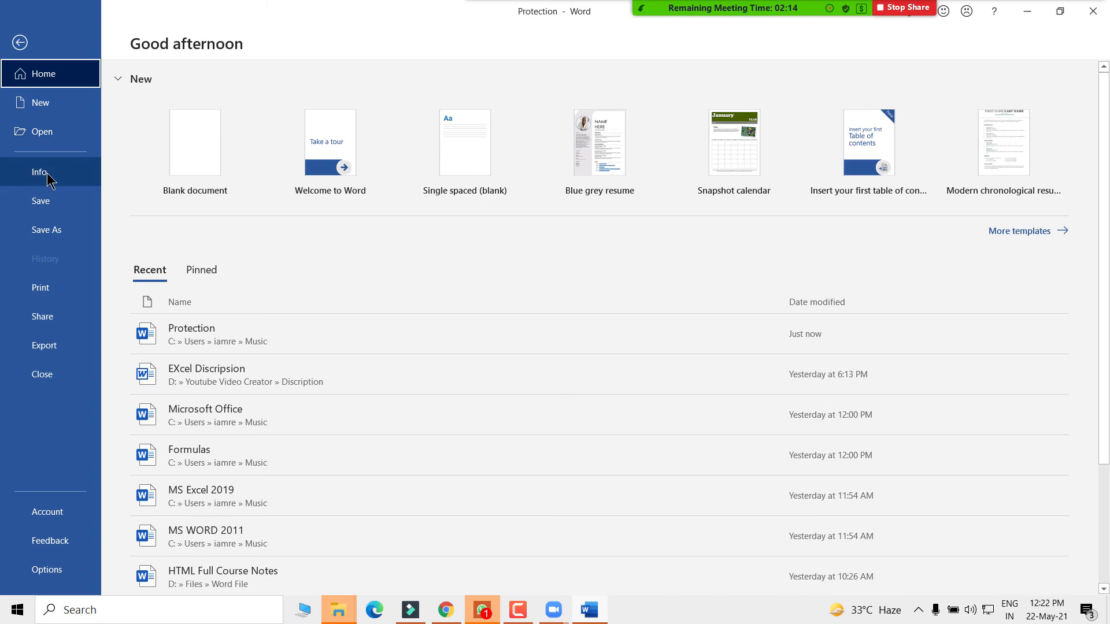
click(29, 178)
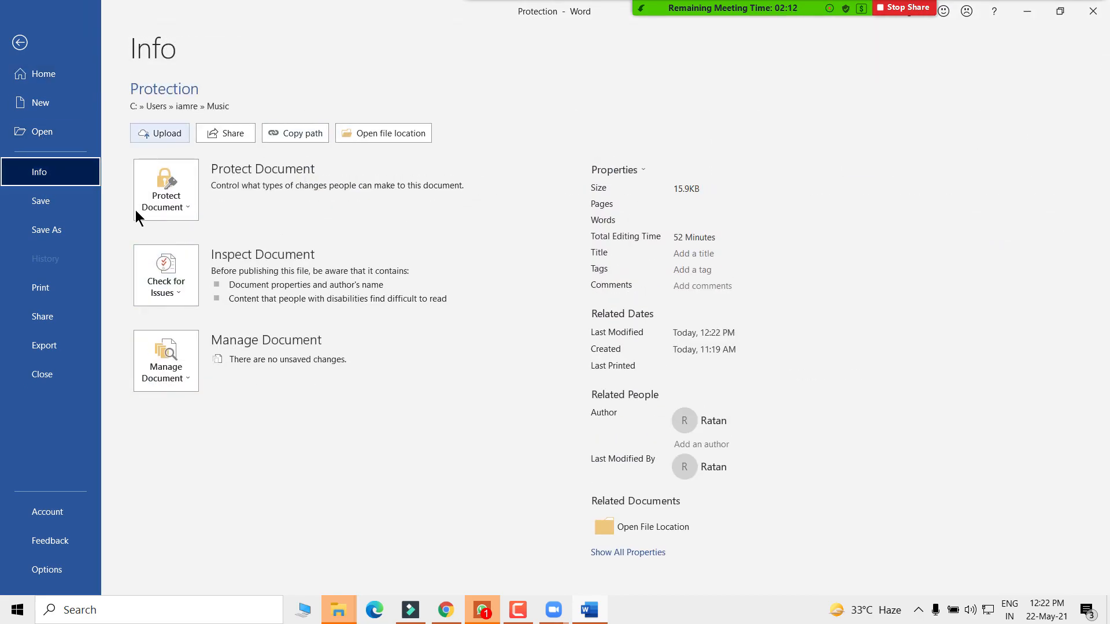
click(20, 42)
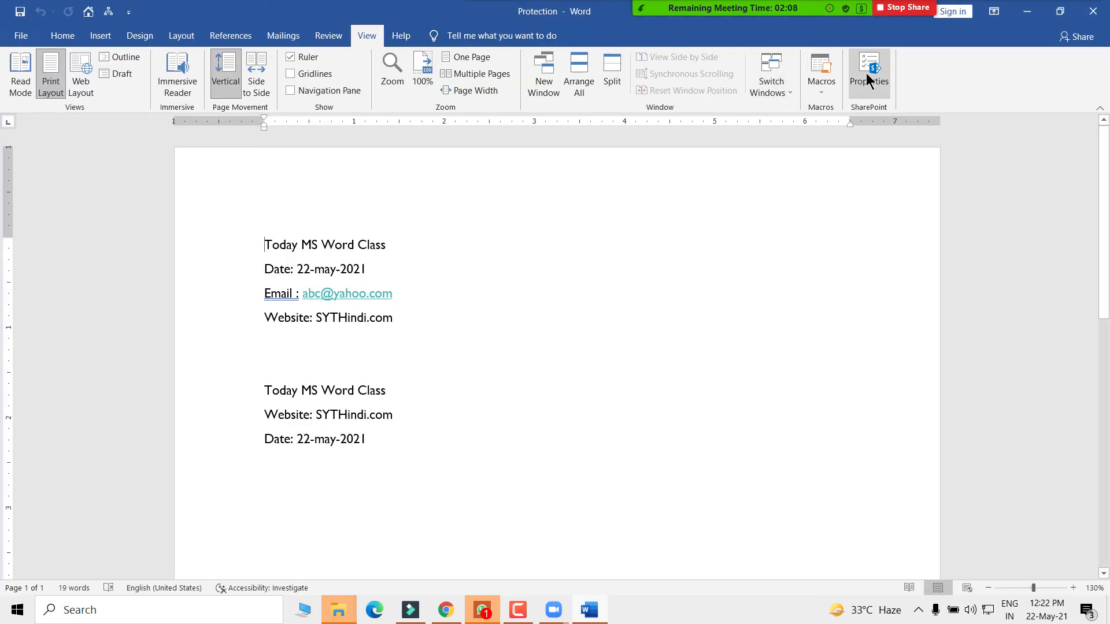
click(12, 40)
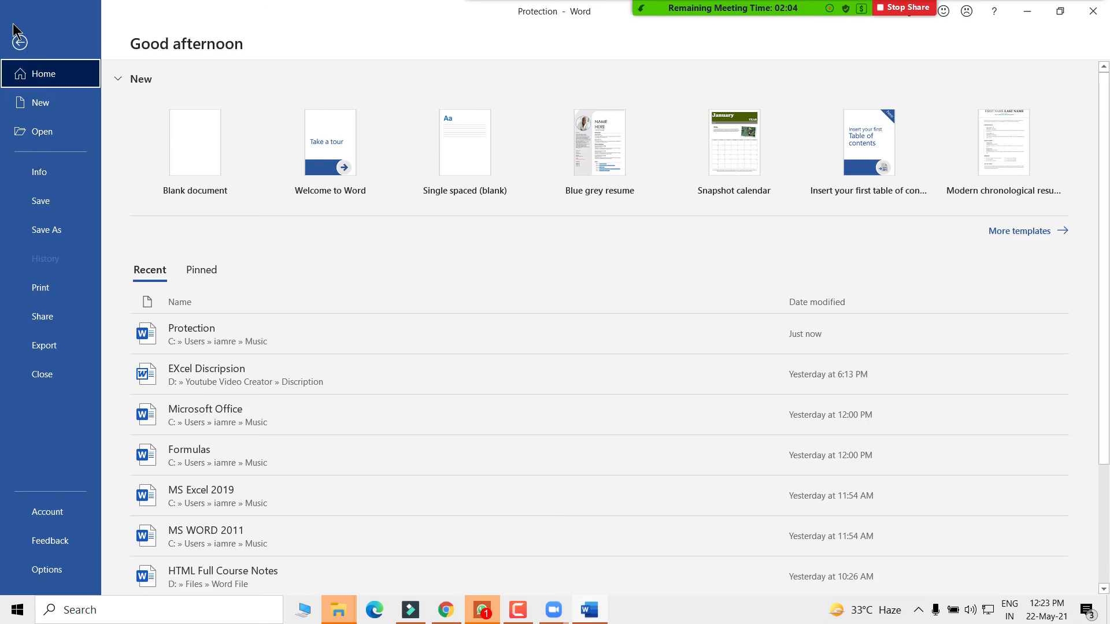
click(18, 42)
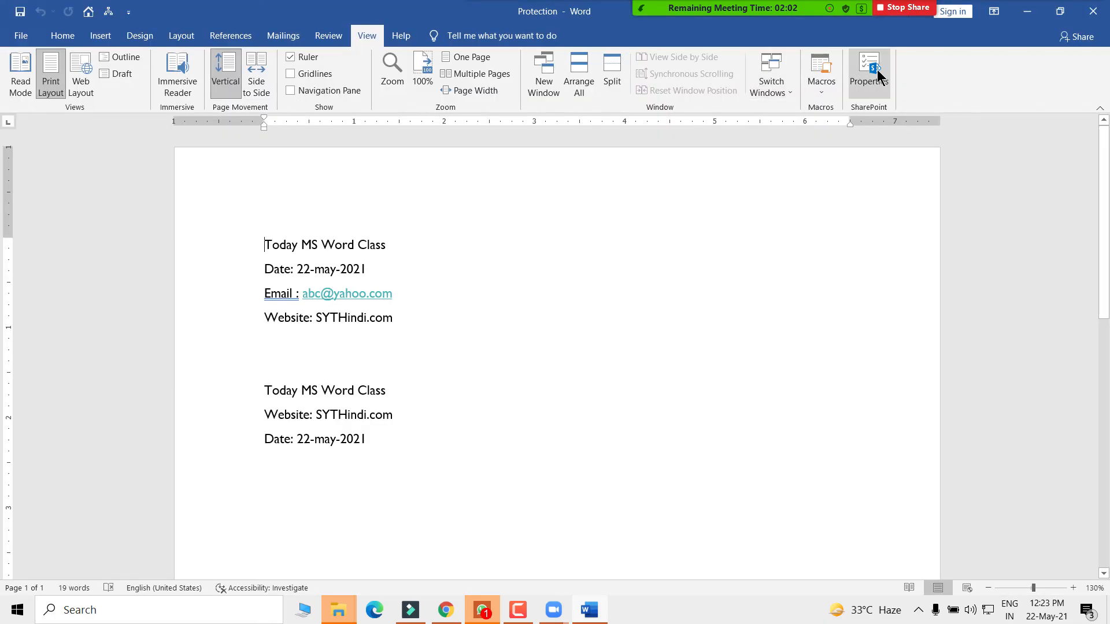
click(875, 75)
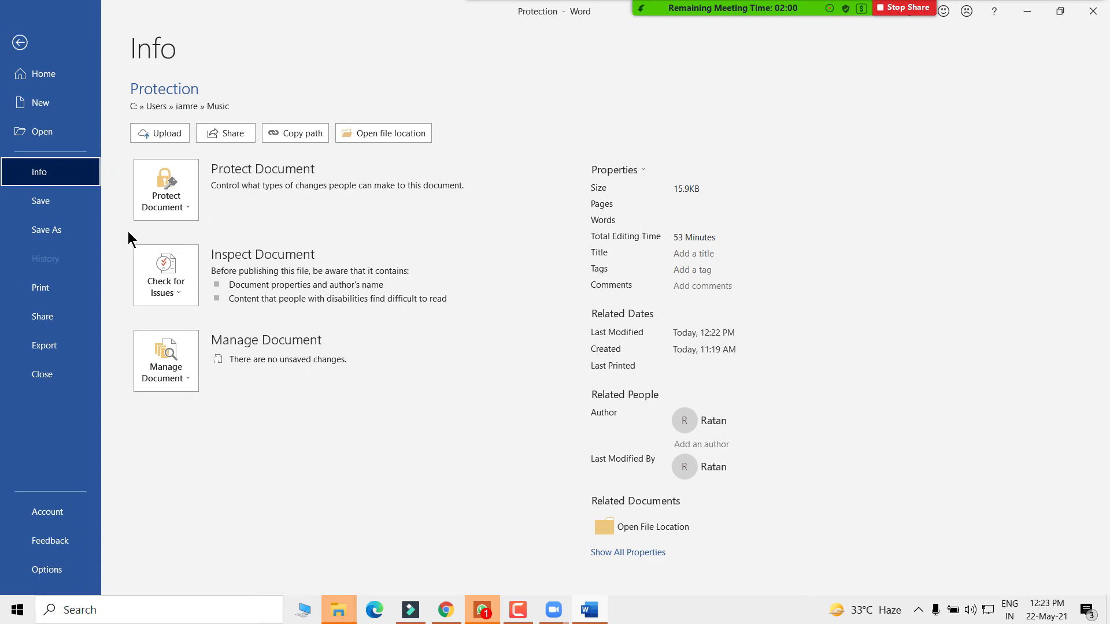
click(164, 193)
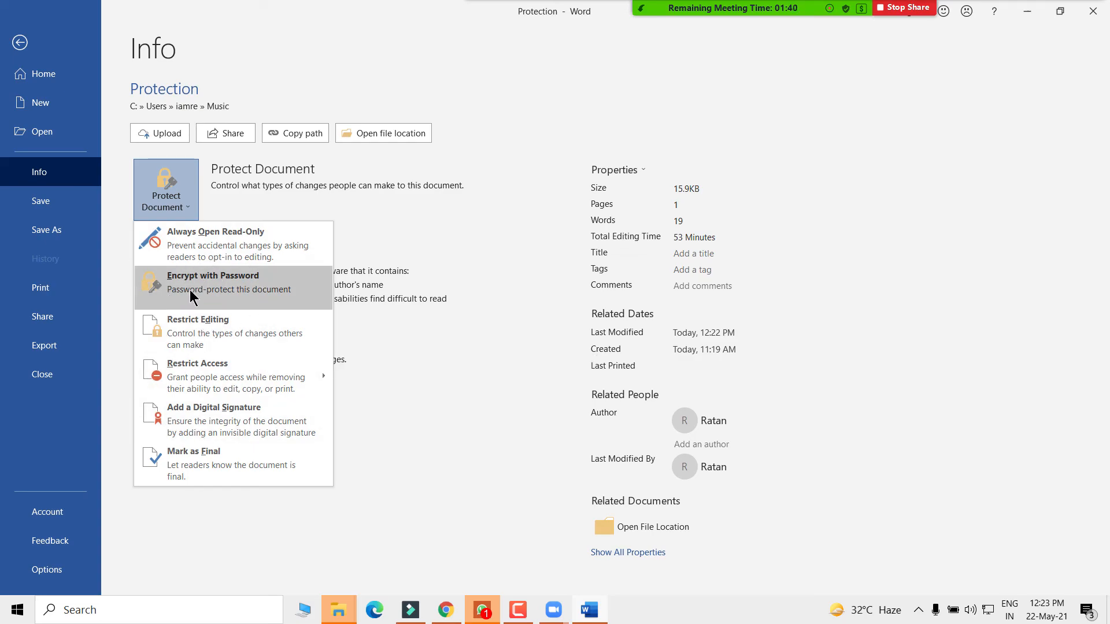
- Encrypt the Protection document with a password, entering it and then confirming it
click(243, 289)
drag(511, 239, 429, 119)
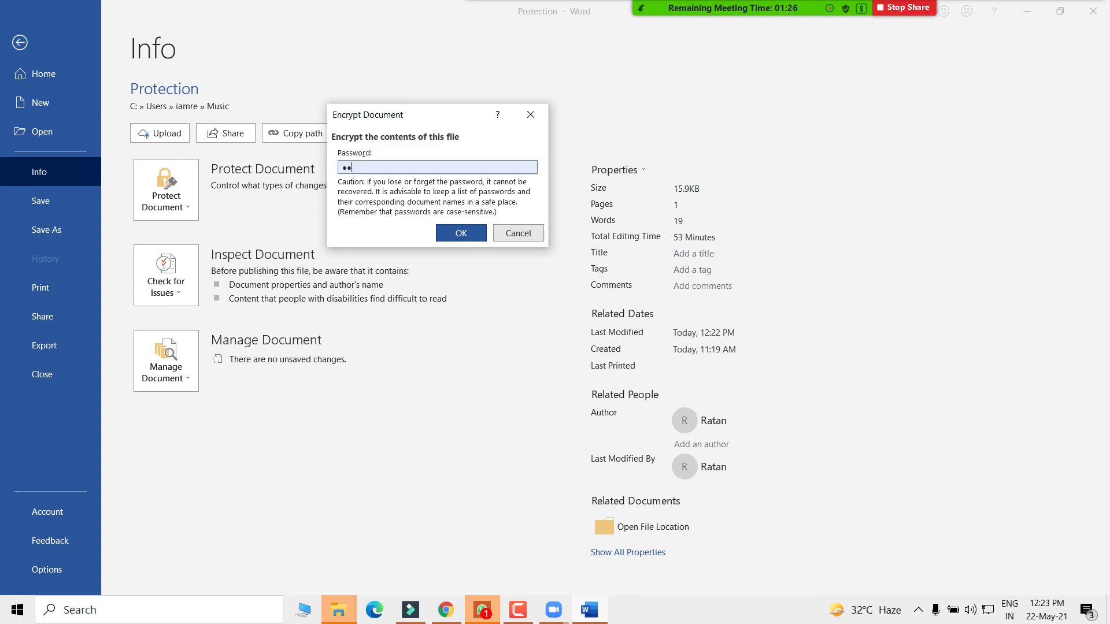
click(449, 232)
text(123)
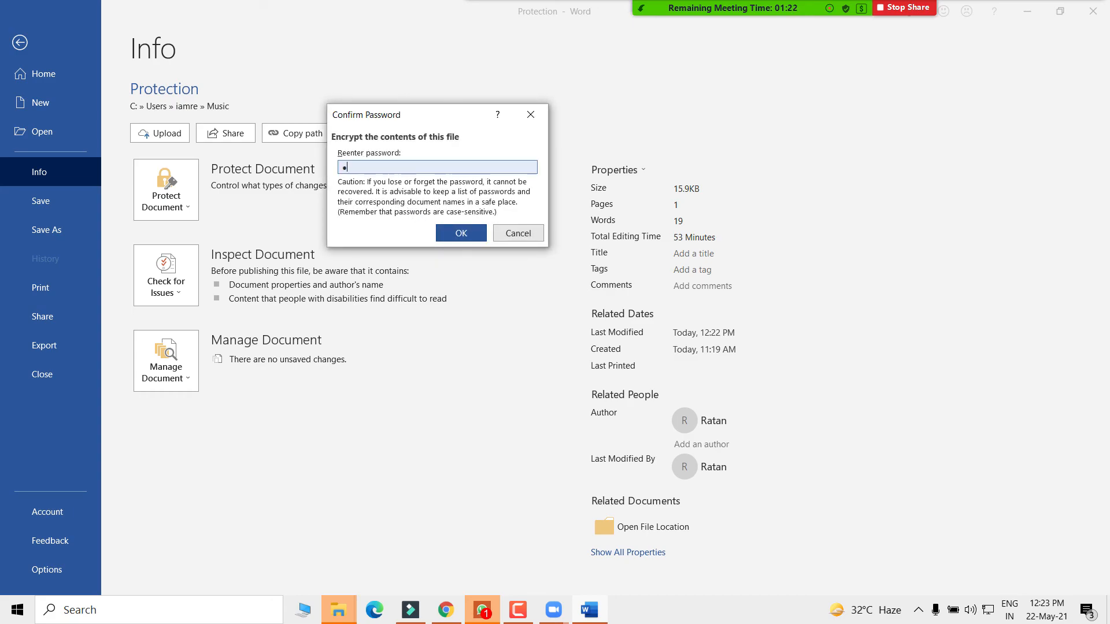
click(456, 235)
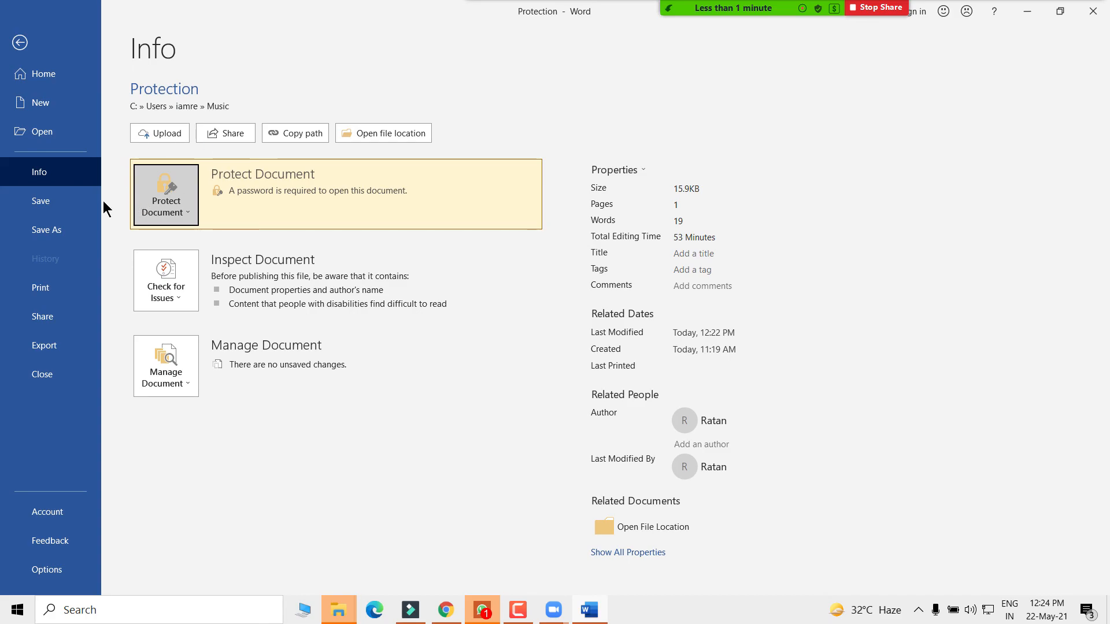
- Save the encrypted Protection document, close Word, then reopen it from Music by entering its password
click(52, 203)
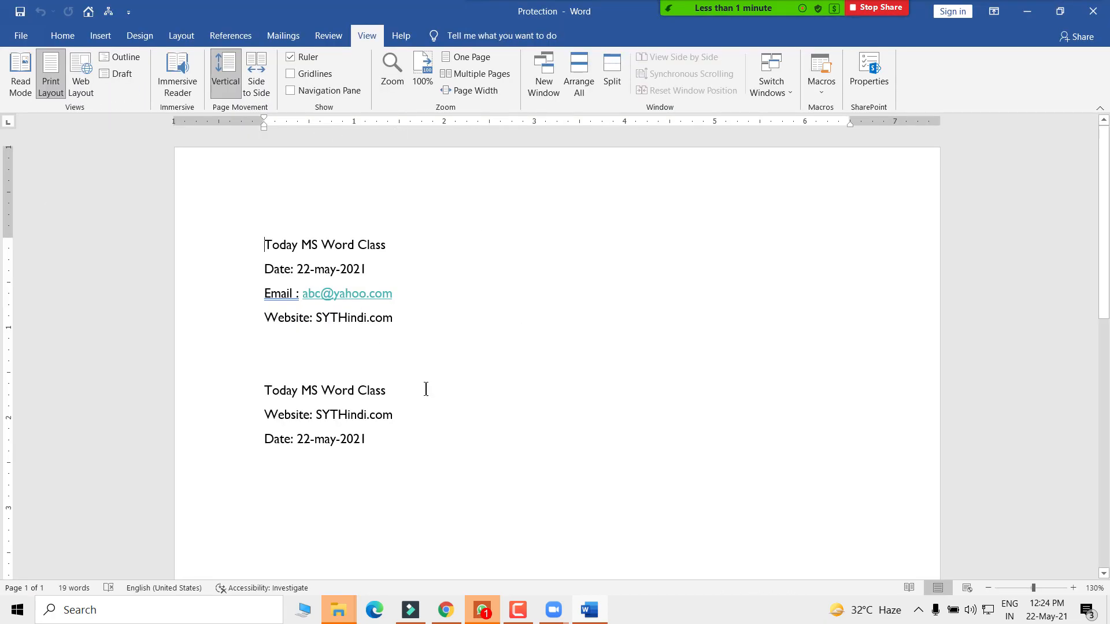
click(1090, 15)
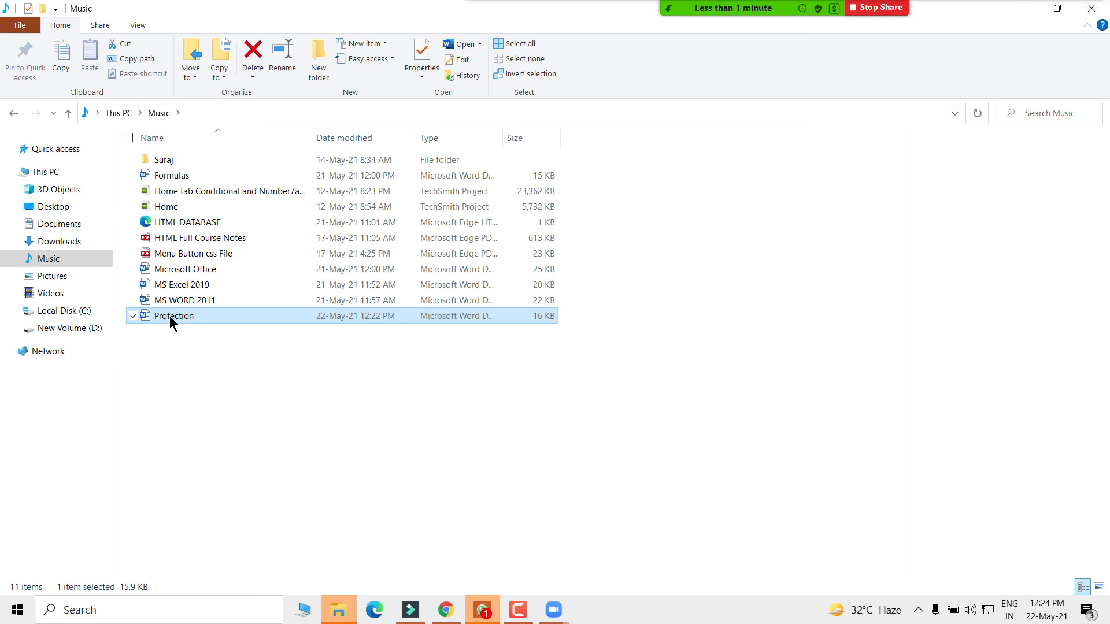
right_click(169, 316)
click(211, 204)
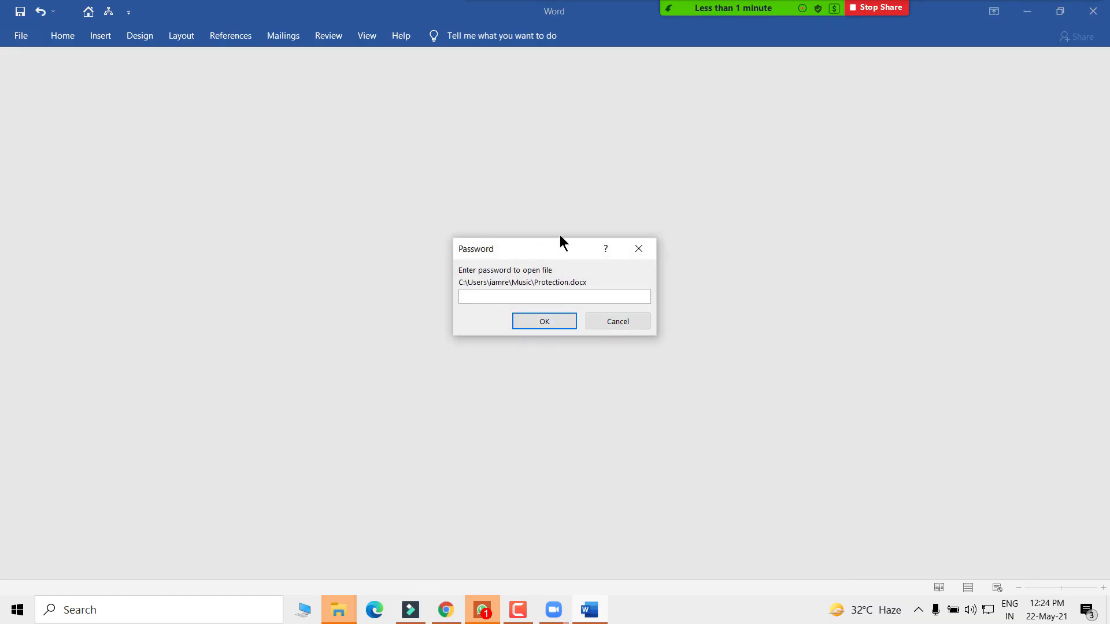
text(12)
click(538, 327)
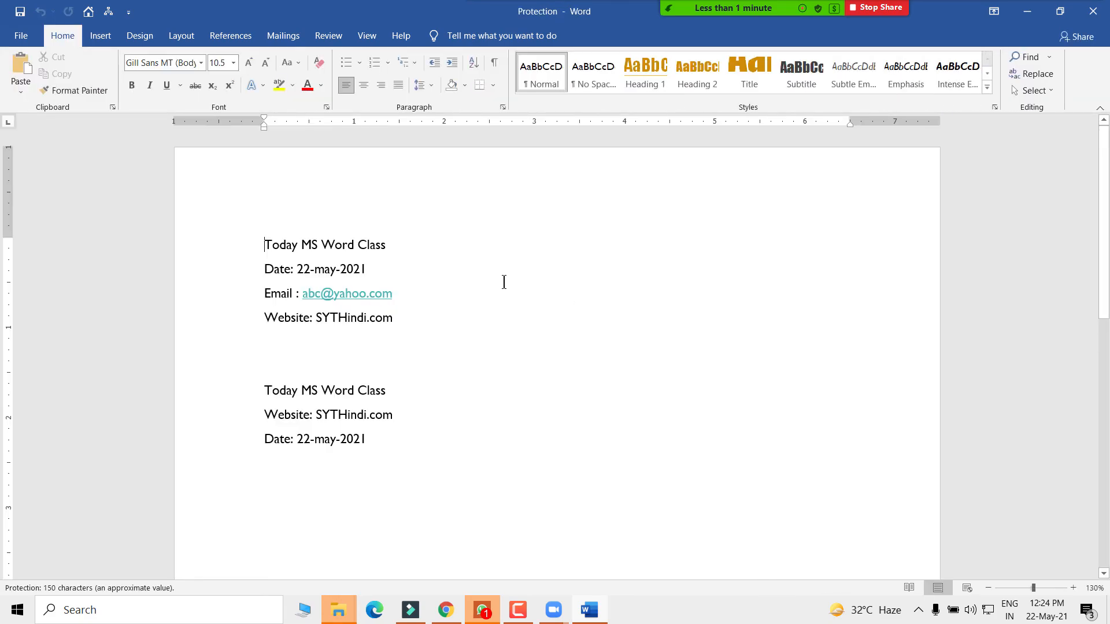
click(371, 37)
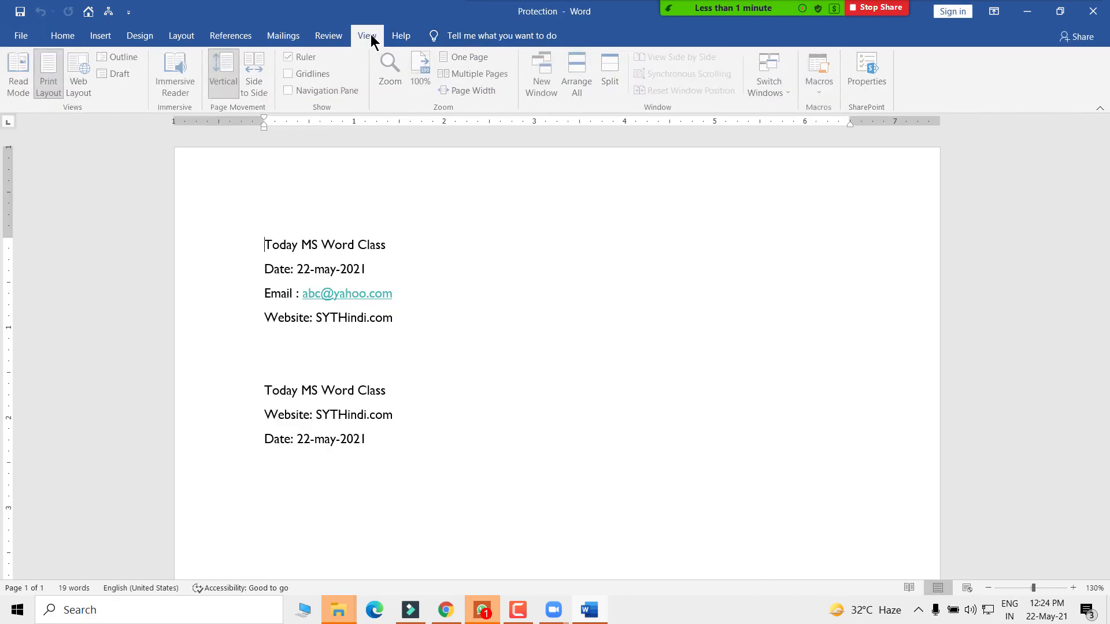